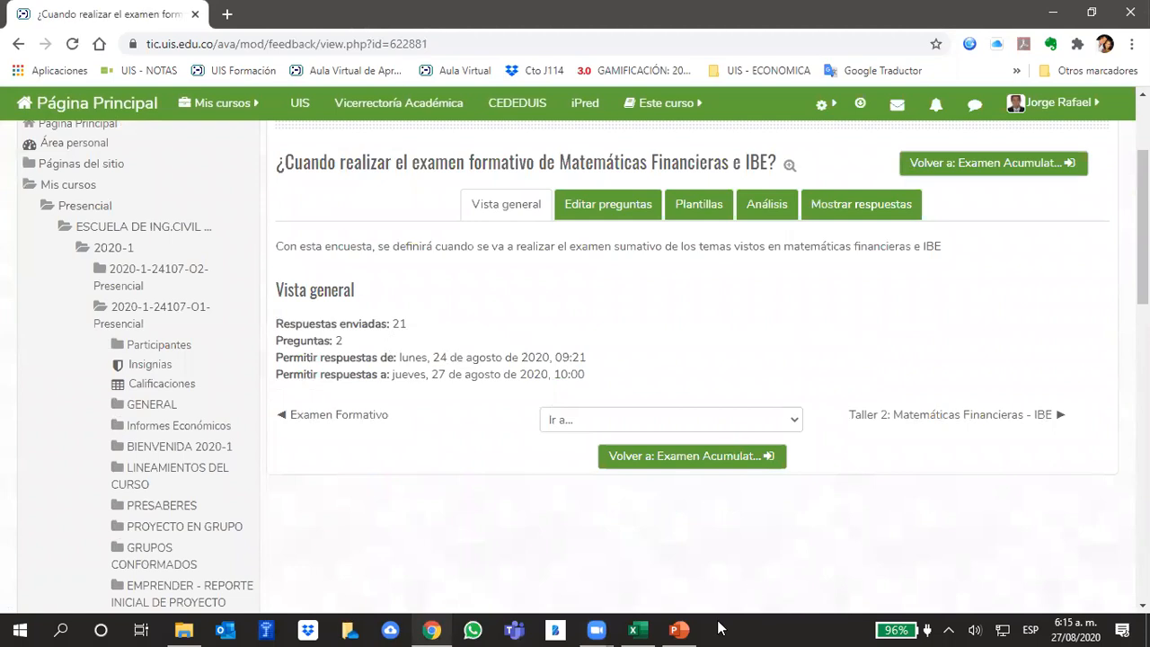
left_click(599, 629)
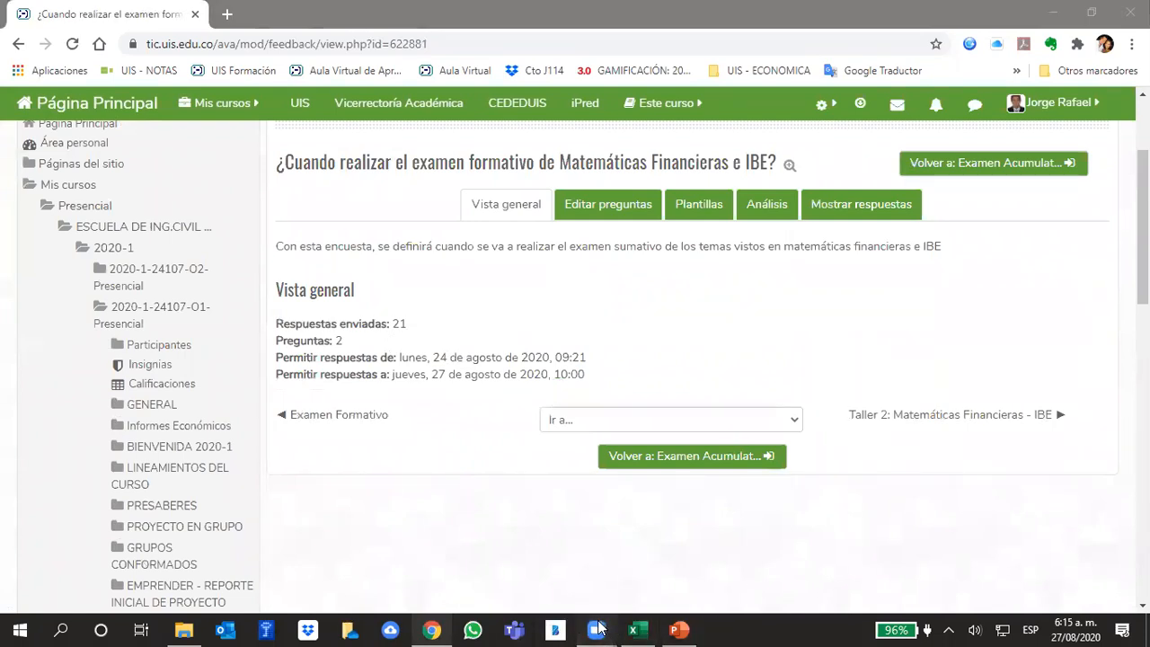
left_click(618, 580)
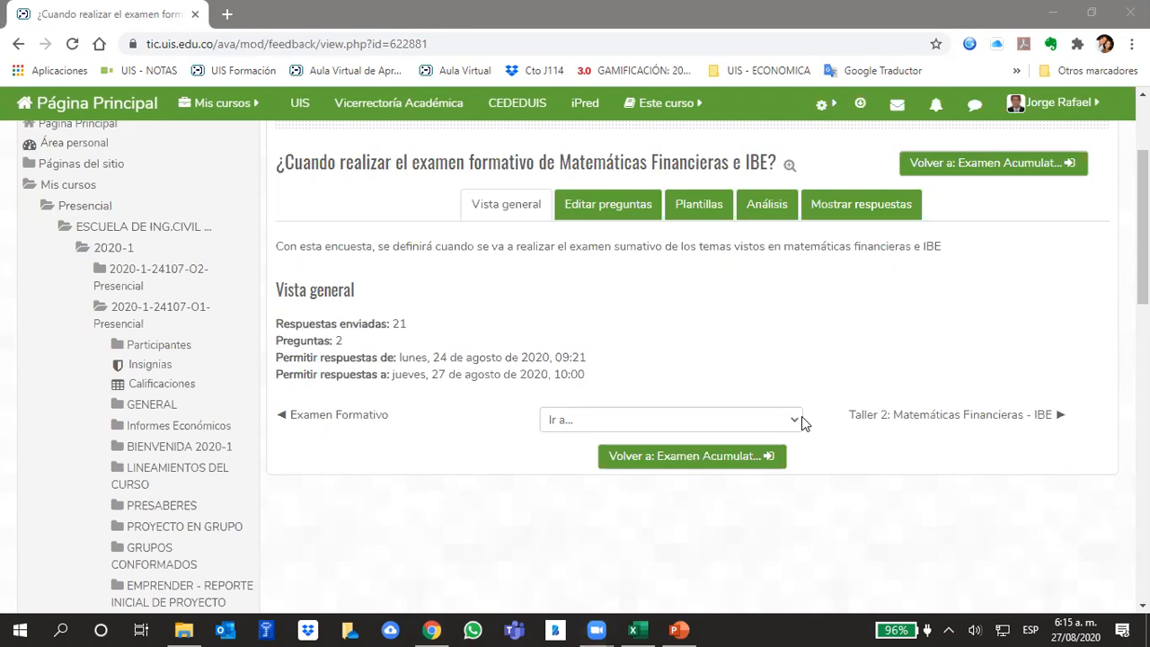
left_click(639, 629)
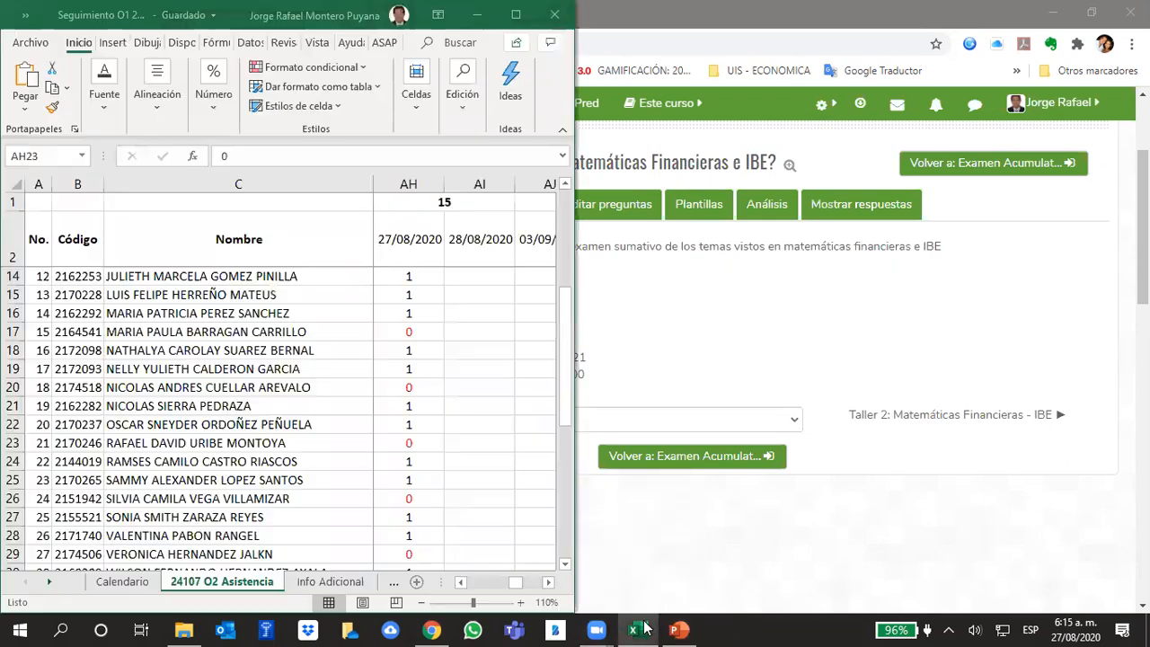
- Open the Plantillas Análisis Financiero workbook from the Modelo Financiero folder inside 2020-1 IE and maximize its window
left_click(185, 629)
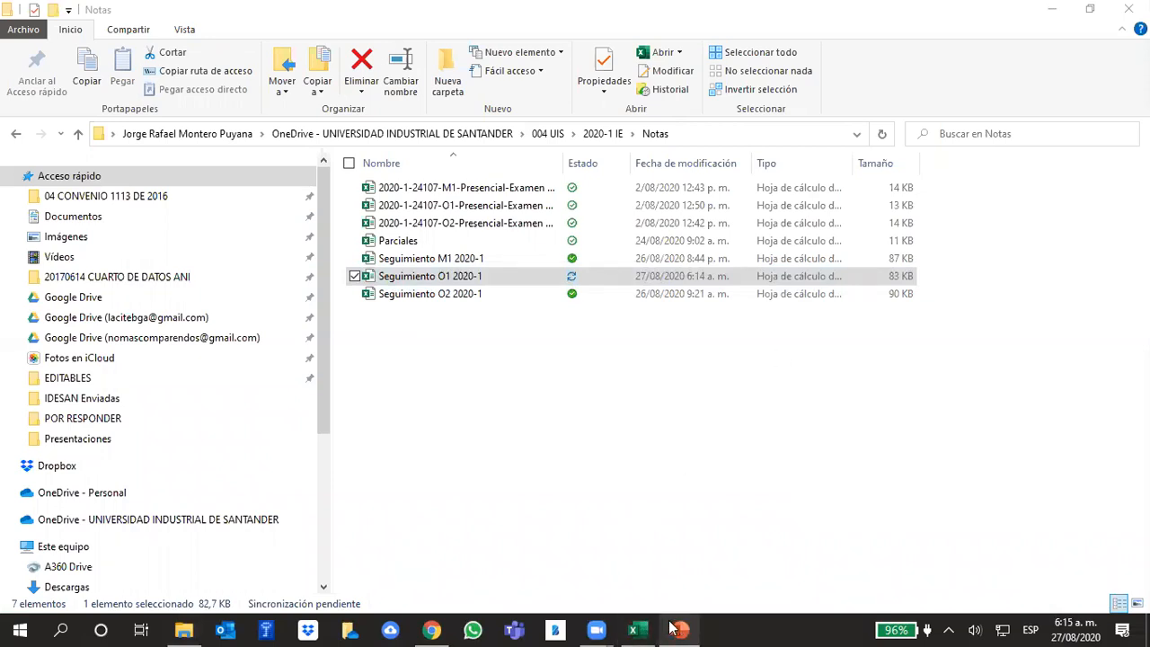
left_click(183, 629)
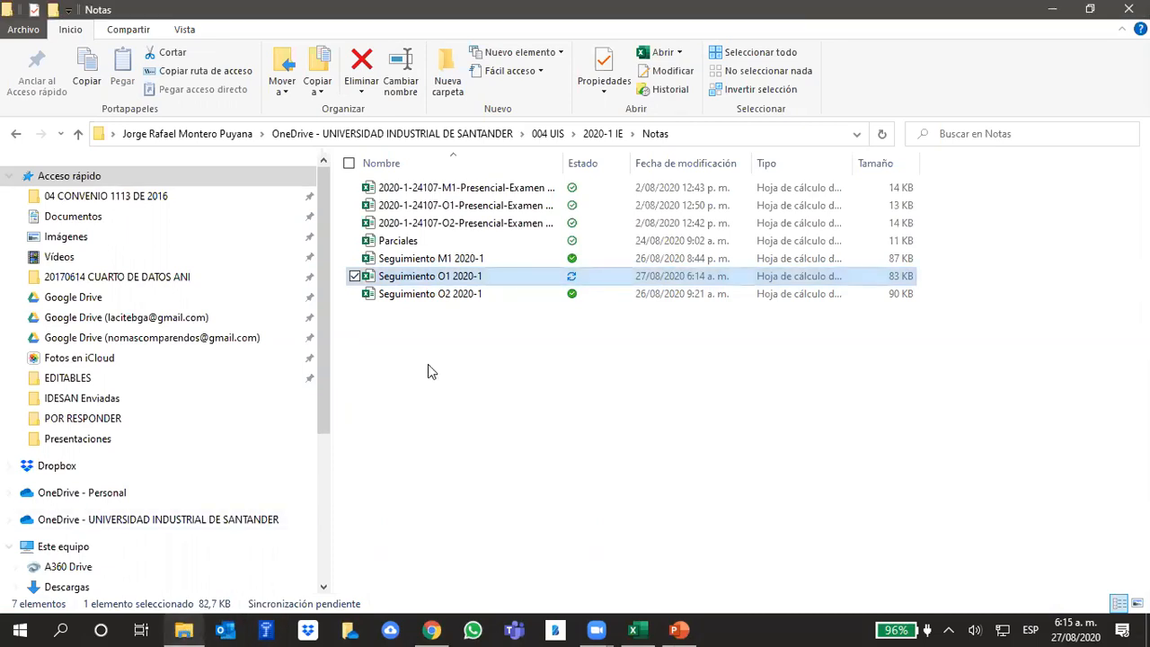
left_click(575, 360)
left_click(597, 133)
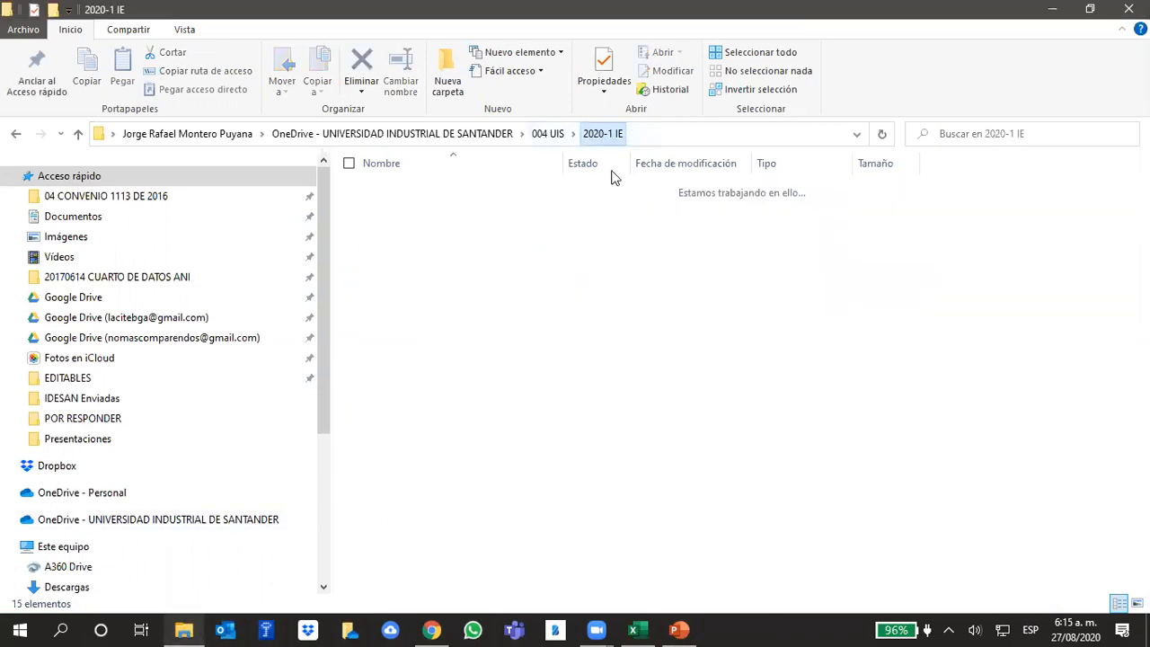
double_click(423, 348)
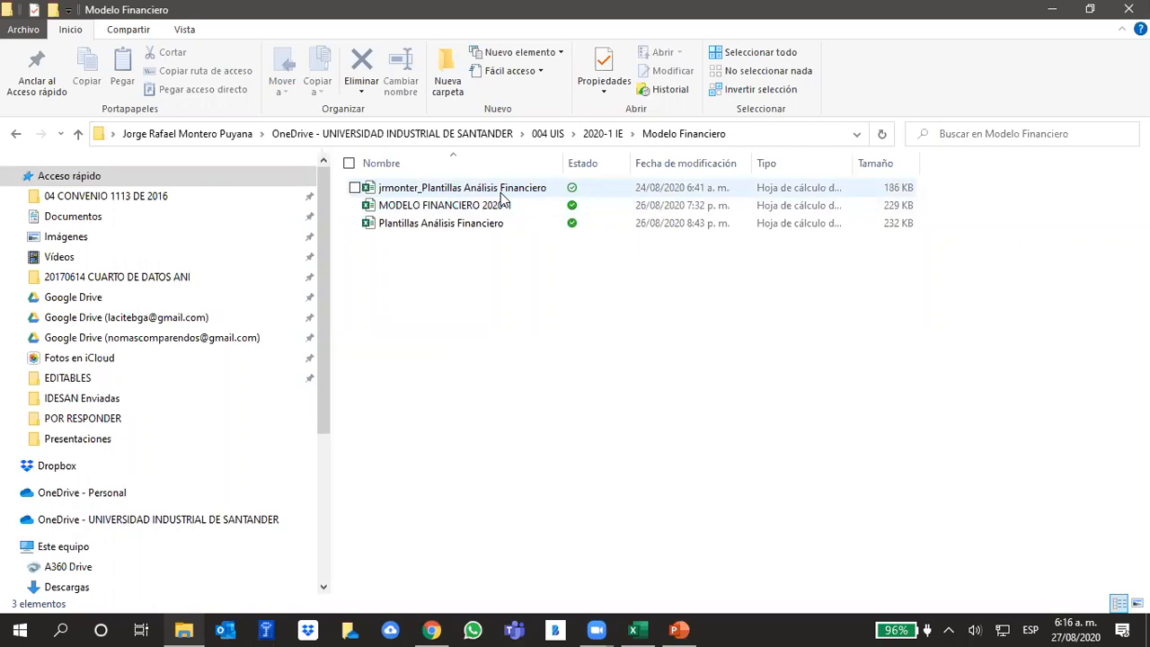
double_click(473, 224)
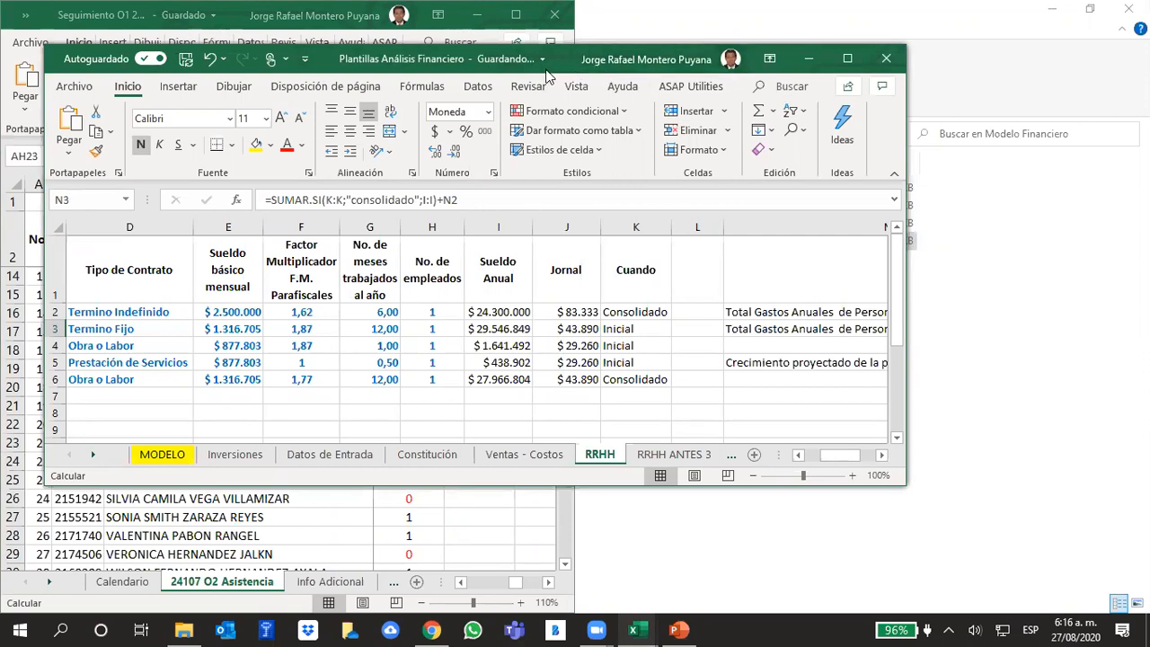
left_click_drag(548, 77, 503, 104)
left_click(776, 88)
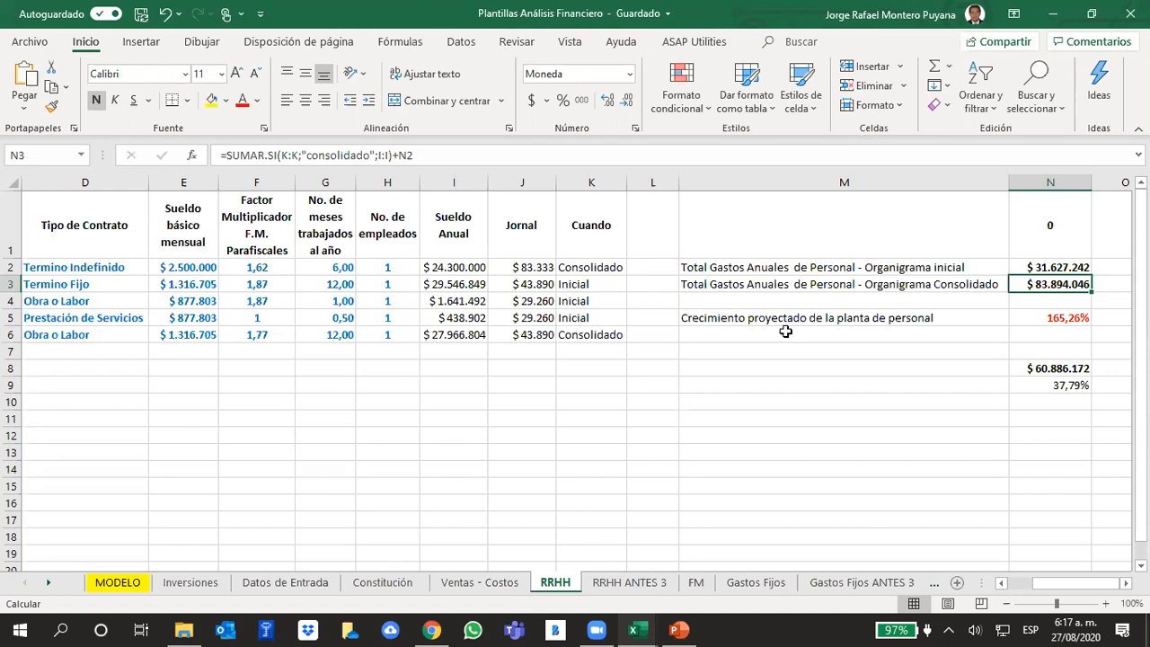
- In the Seguimiento O1 attendance workbook, set the 27/08/2020 attendance of the student in row 5 to 1
mouse_move(634, 629)
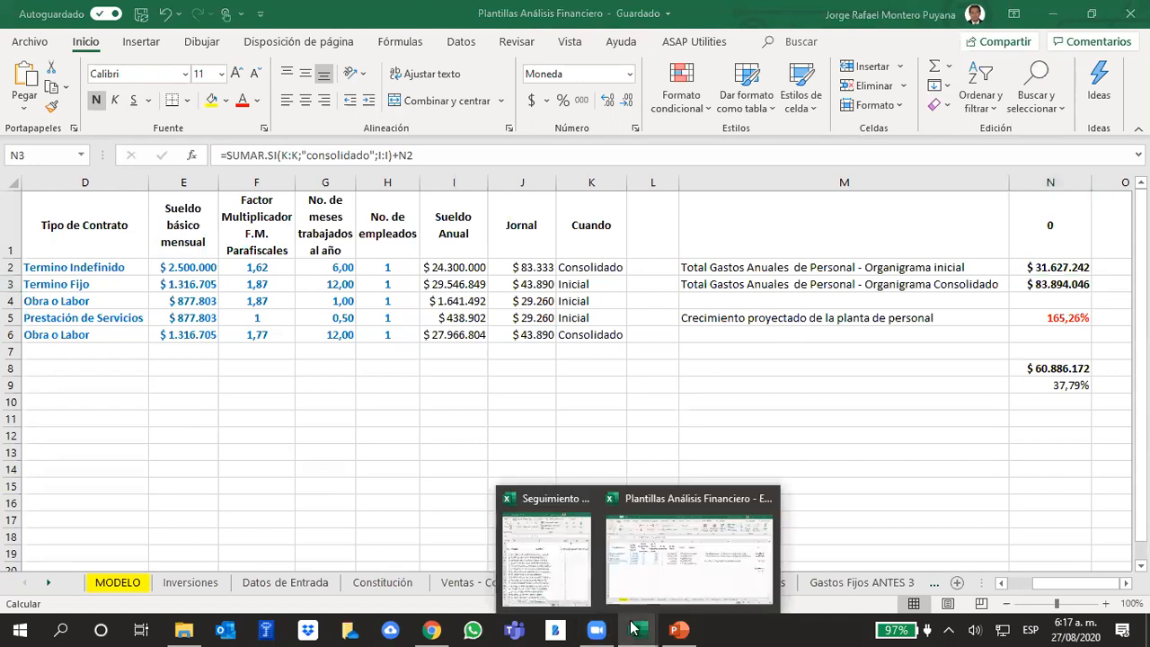
left_click(566, 588)
scroll(459, 324, "up", 3)
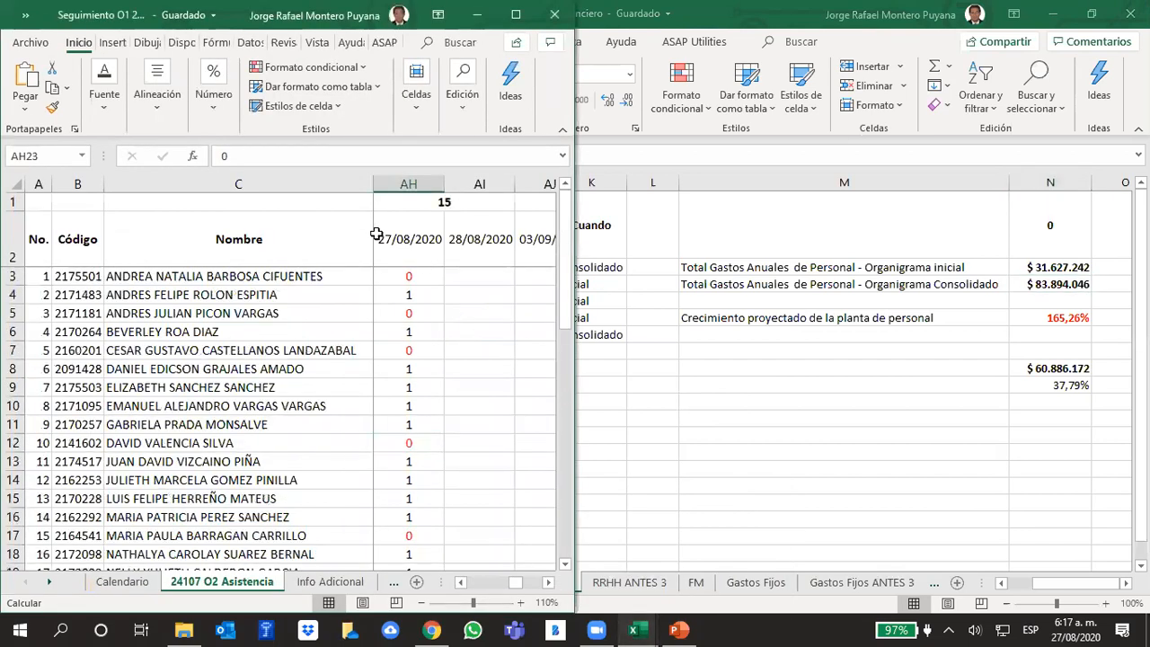
left_click(409, 314)
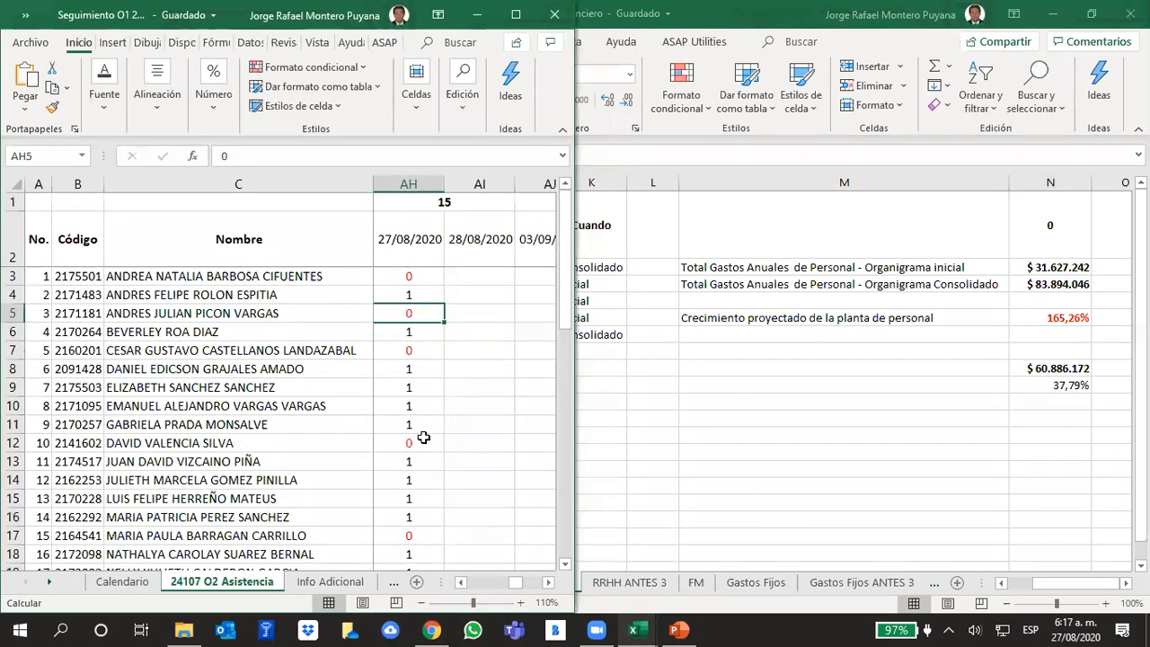
type("1")
key("Return")
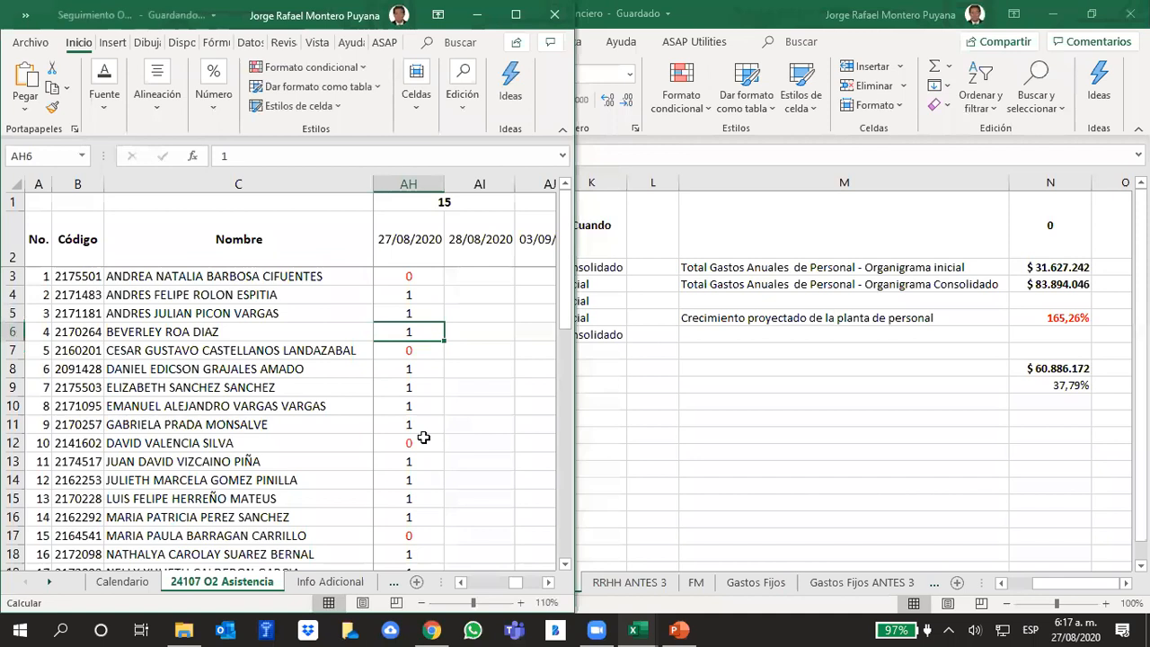
- Return to Plantillas Análisis Financiero and set the year 1 growth in units sold to 0% on the MODELO sheet
left_click(624, 415)
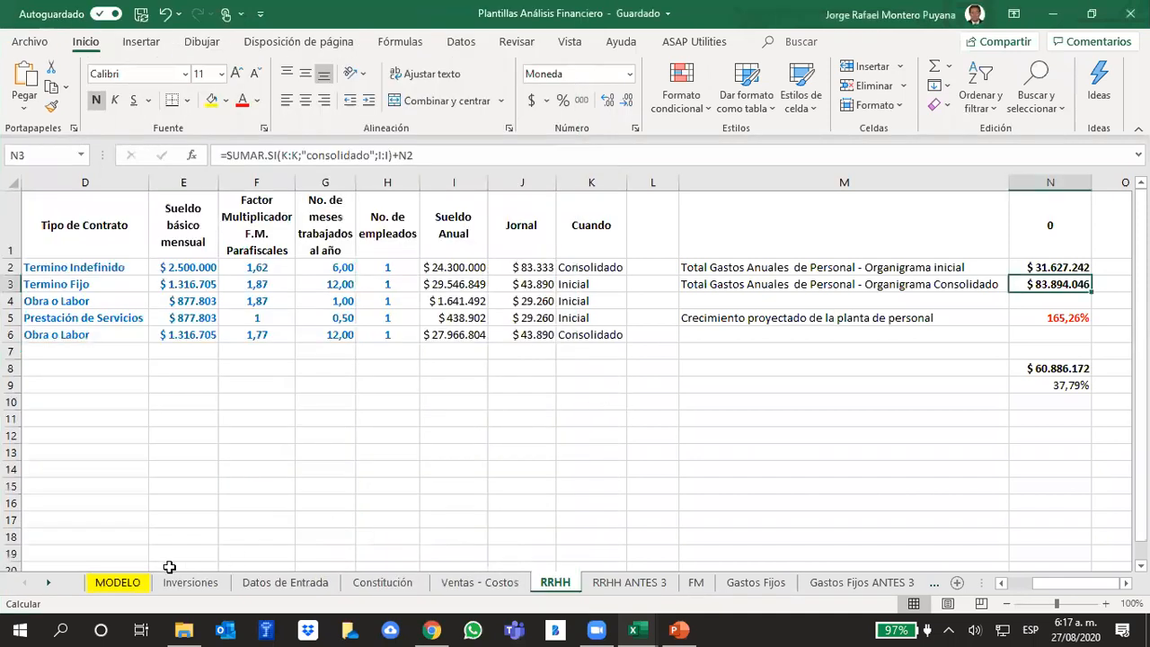
left_click(117, 583)
scroll(416, 501, "up", 13)
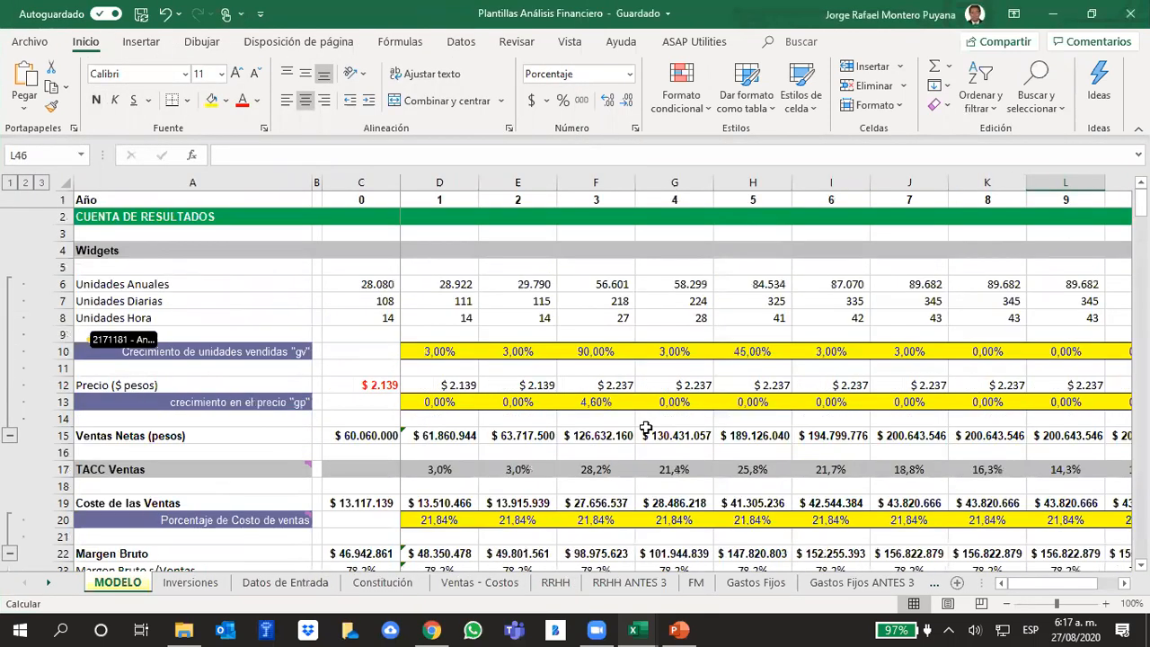
left_click(447, 347)
type("0")
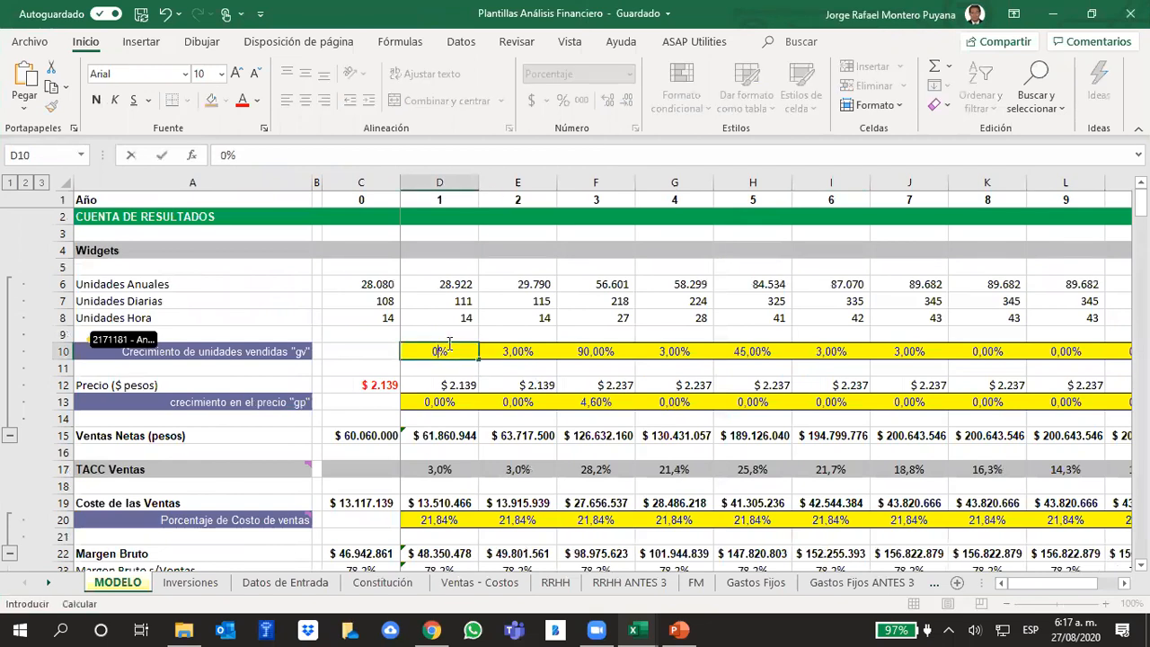
key("ctrl+Right")
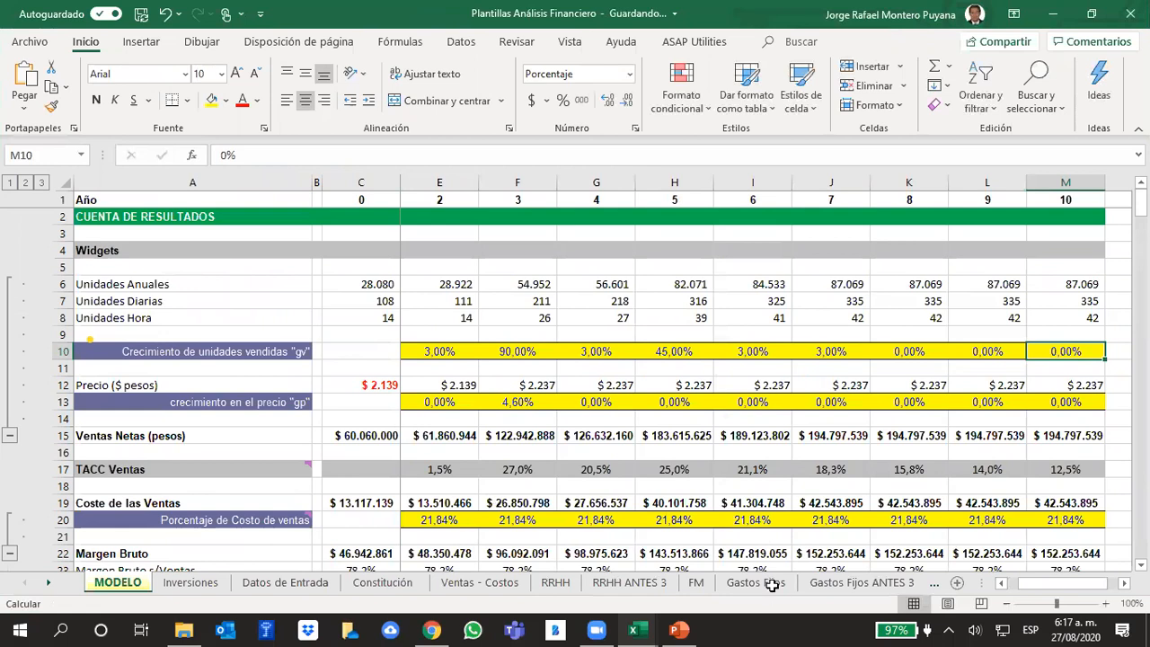
- Set the year 2 growth in units sold to 0% and fill that value across through year 7
left_click(452, 351)
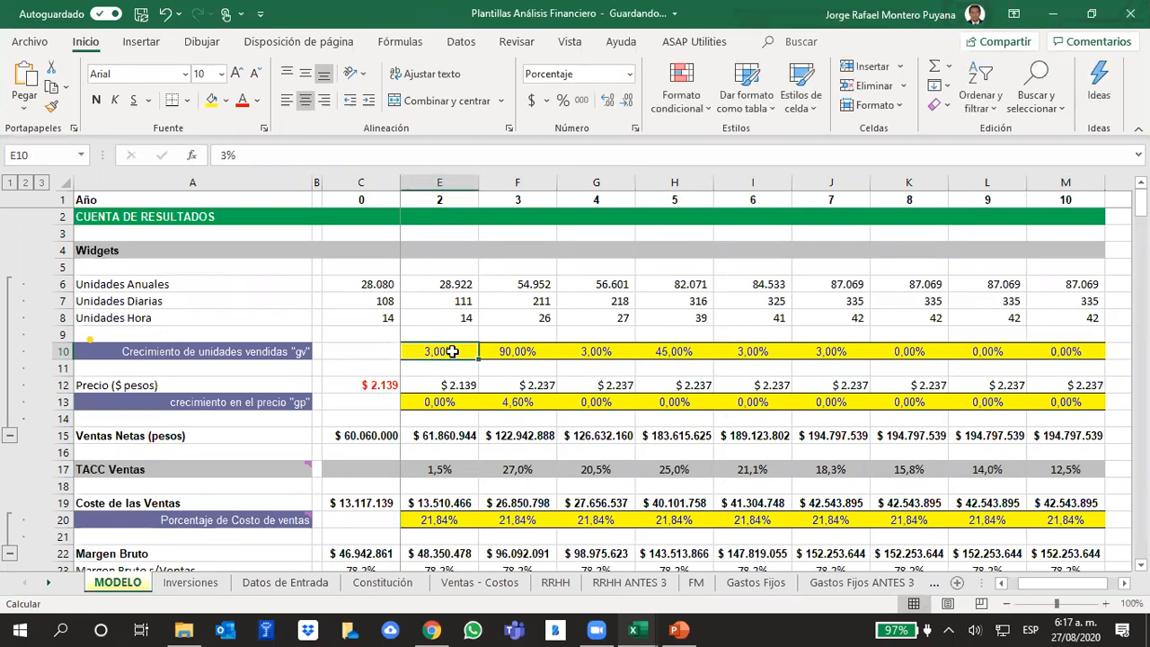
type("0")
key("Return")
left_click(452, 352)
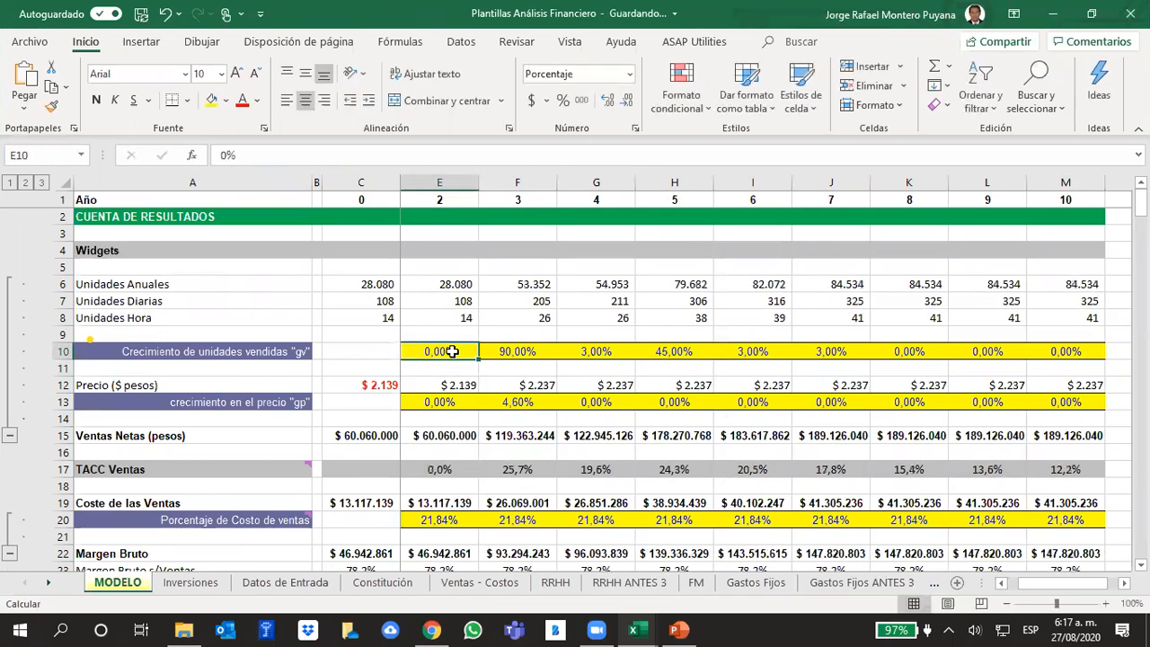
left_click_drag(479, 358, 816, 356)
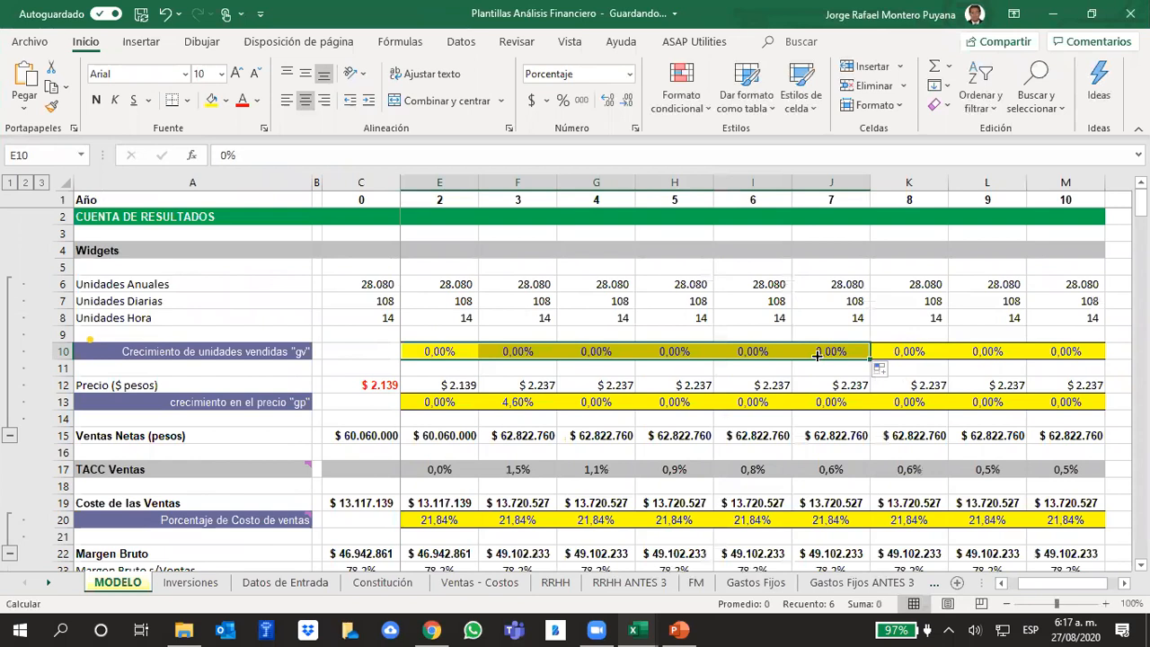
left_click(1084, 354)
- Set the year 3 price growth "gp" in cell F13 to 0%
left_click(1051, 401)
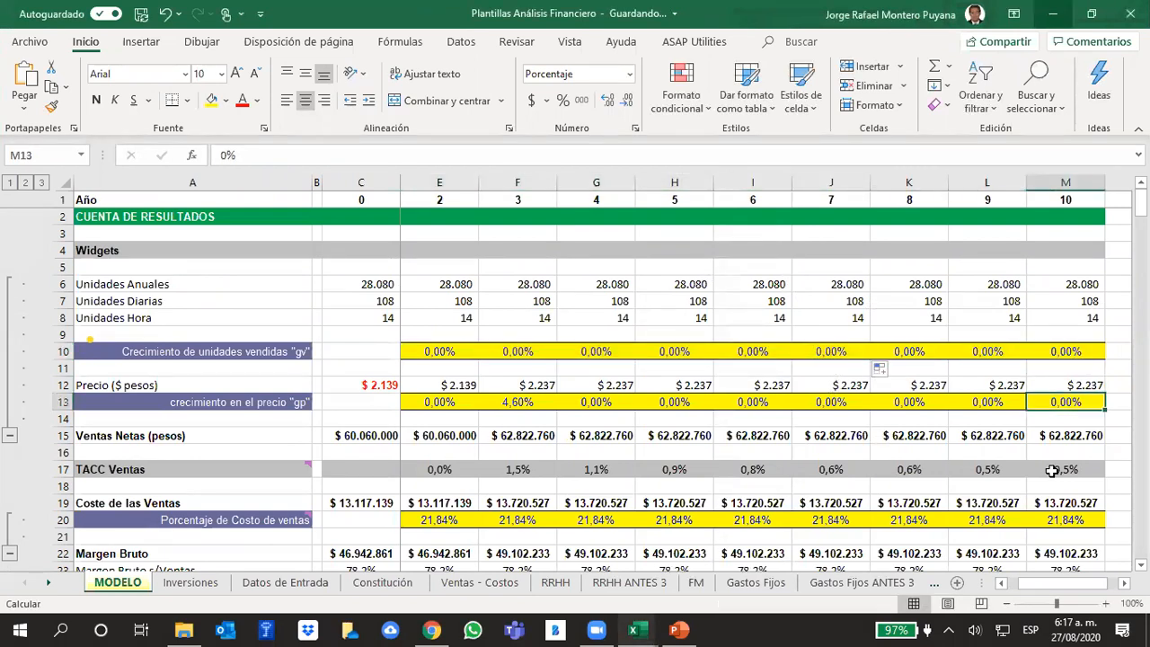
key("Left")
key("Left")
key("Left")
key("Left")
key("Left")
key("Left")
key("Left")
key("Left")
key("Left")
key("Left")
key("Left")
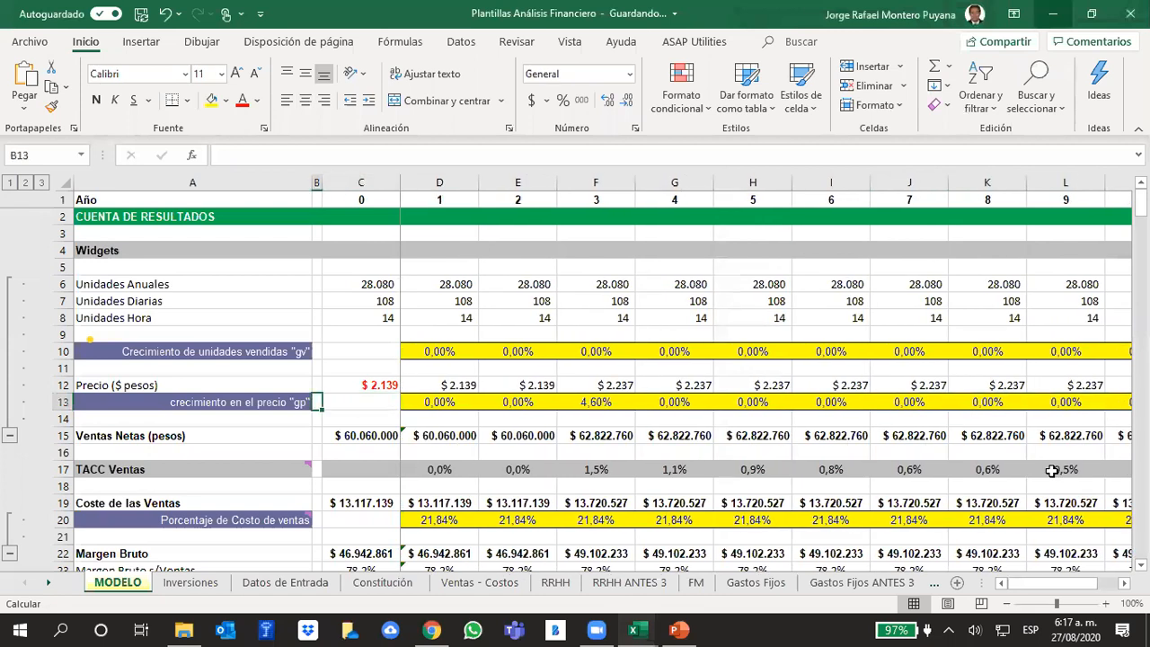
key("Right")
key("Right")
key("Right")
key("Right")
type("0")
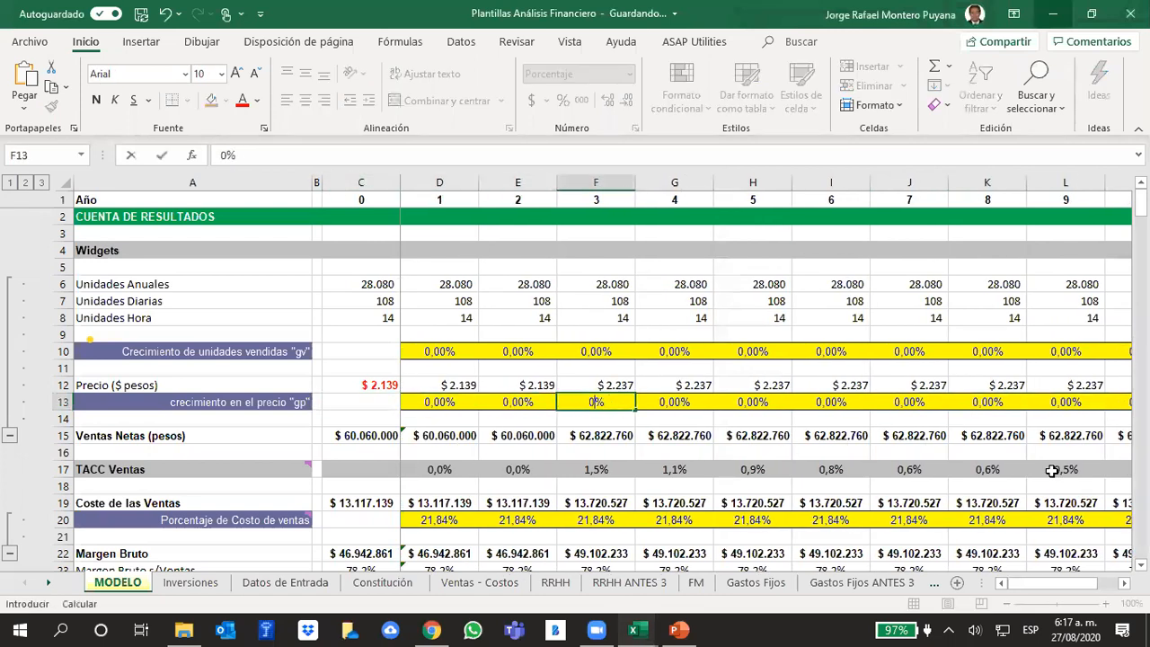
key("Return")
- Set the salary growth "gs" in row 27 to 0% for years 1 and 2
key("Down")
key("Down")
key("Down")
key("Down")
key("Down")
key("Down")
key("Down")
key("Down")
key("Down")
key("Down")
key("Down")
key("Down")
key("Down")
key("Down")
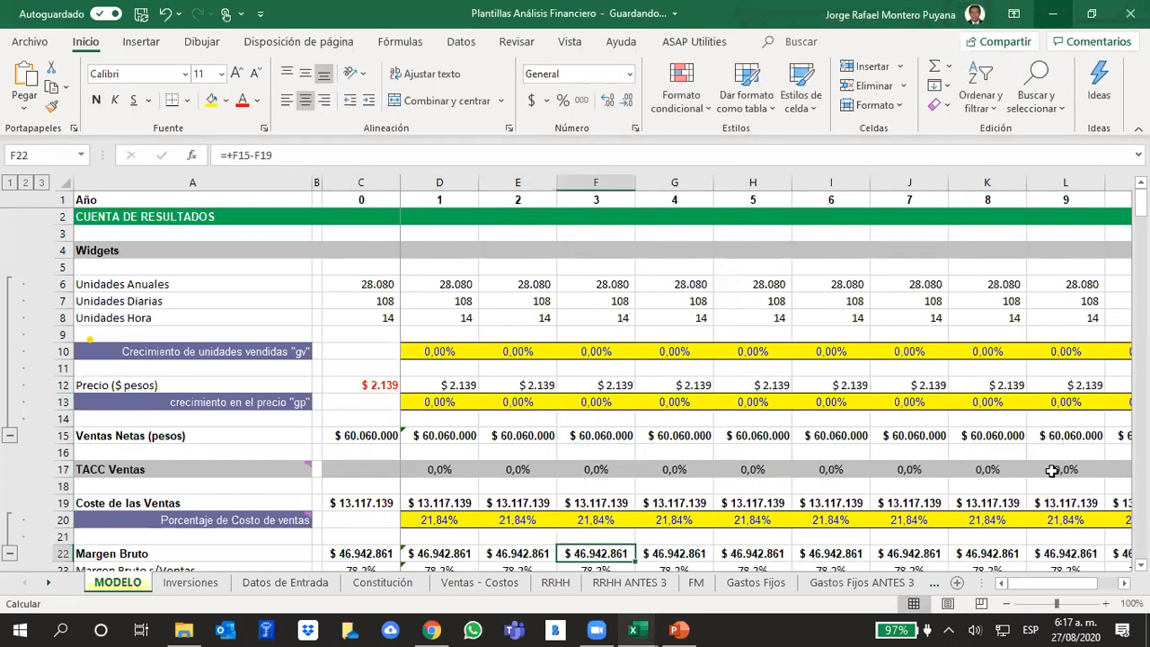
key("Up")
key("Up")
key("Up")
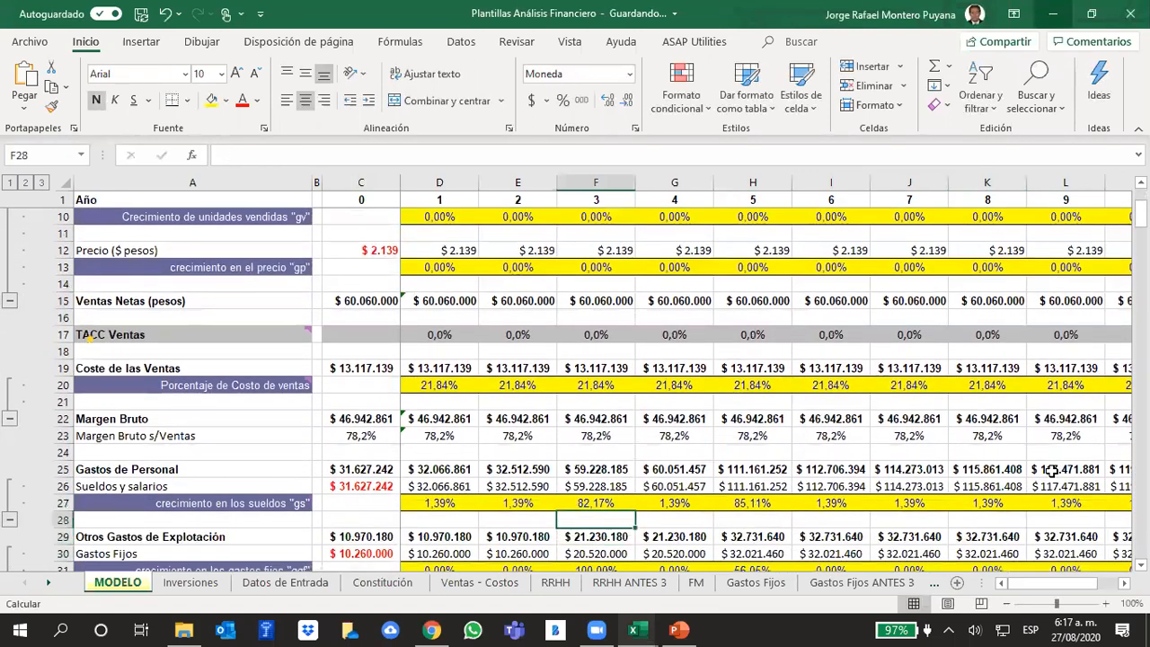
key("Left")
key("Left")
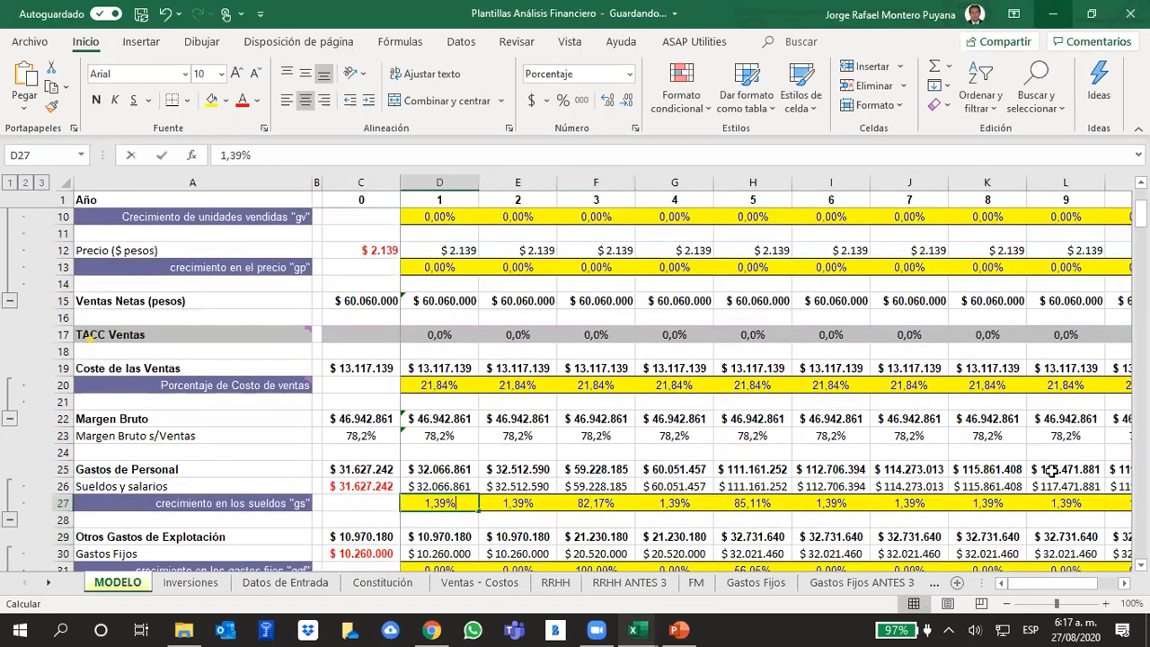
type("0")
key("Tab")
type("0")
key("Tab")
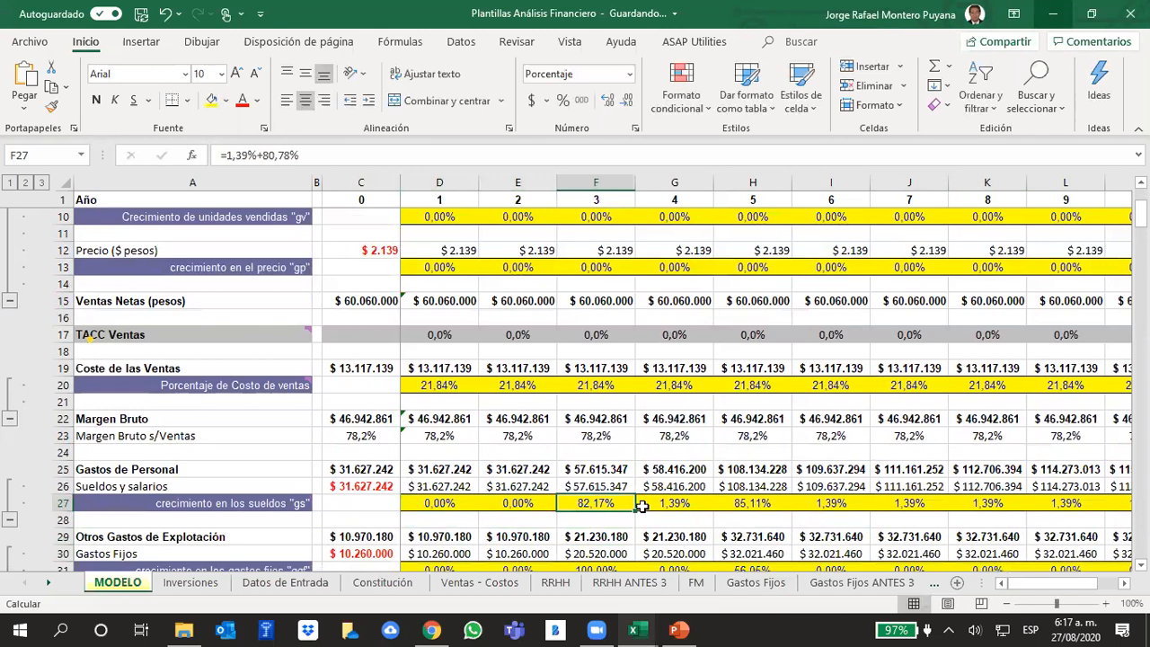
- Fill the year 2 salary growth value across row 27 through year 10
left_click(532, 504)
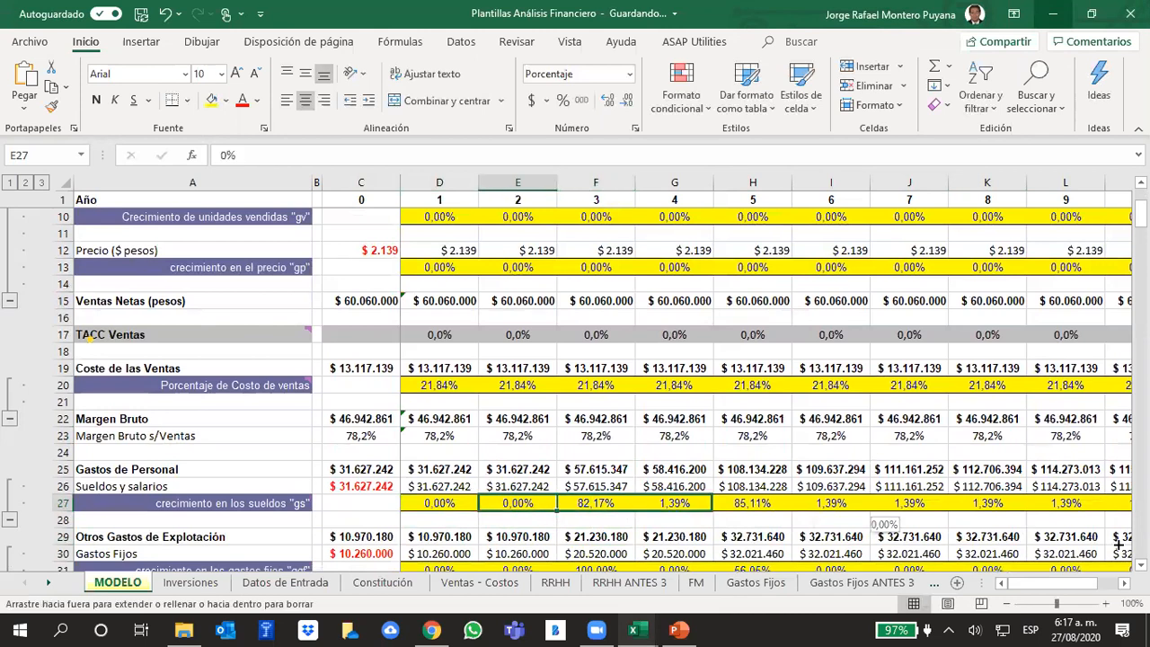
key("ctrl+shift+Right")
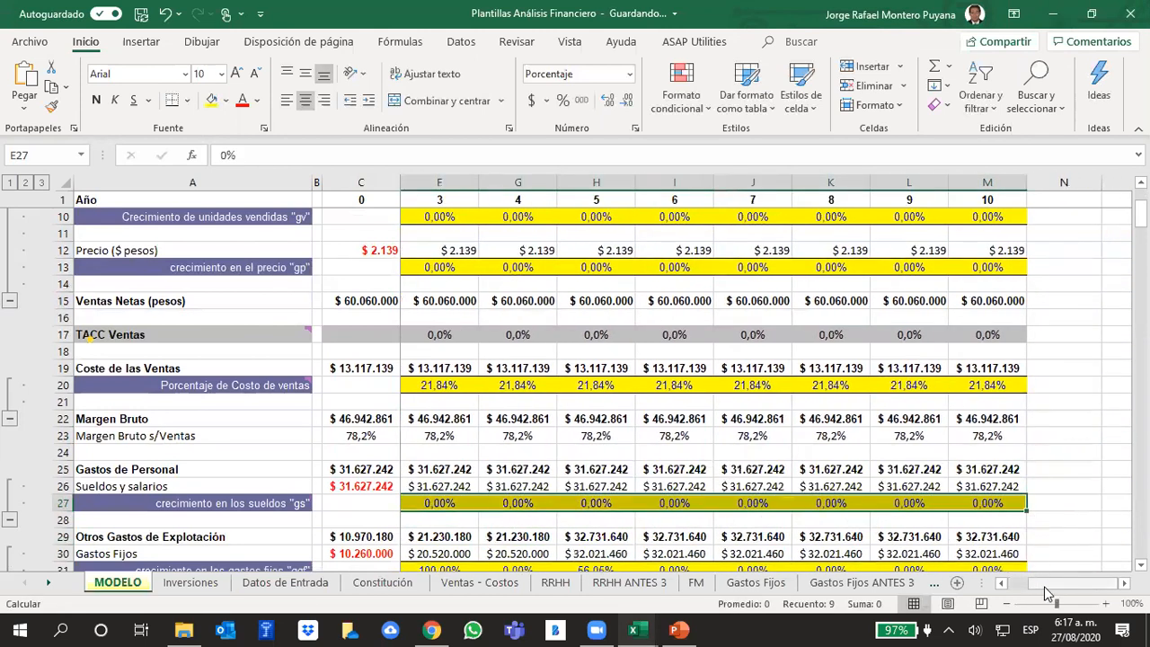
left_click_drag(1046, 587, 926, 595)
- Set the fixed-cost growth "ggf" in row 31 to 0% for years 3 and 5
scroll(686, 502, "down", 1)
scroll(692, 501, "down", 1)
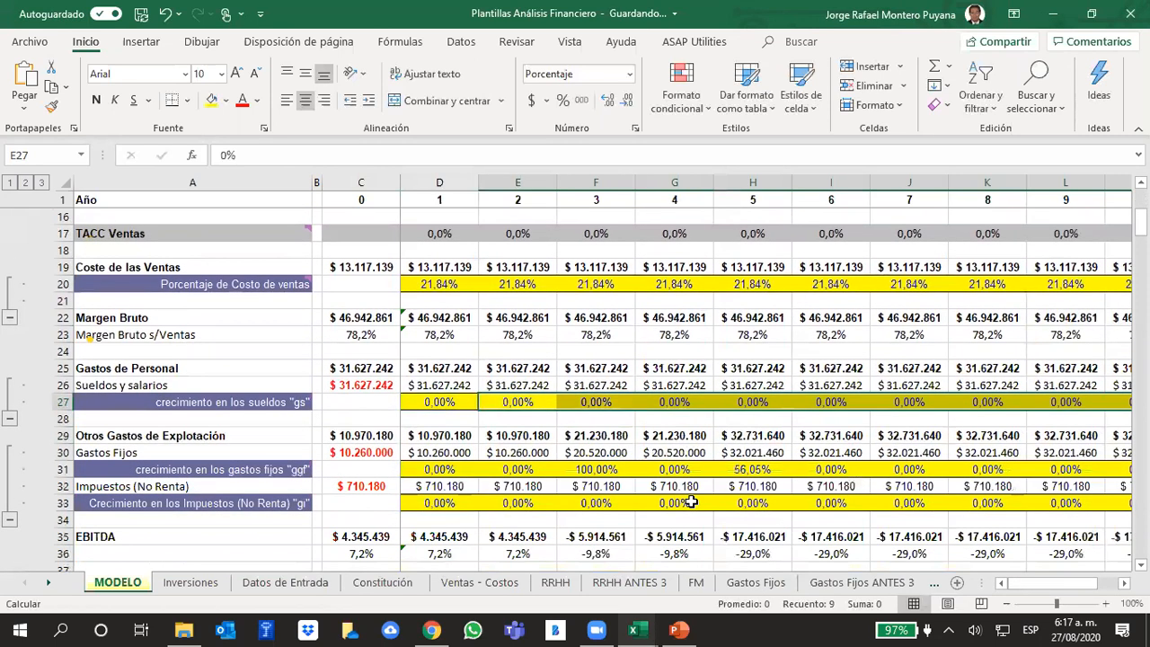
left_click(596, 469)
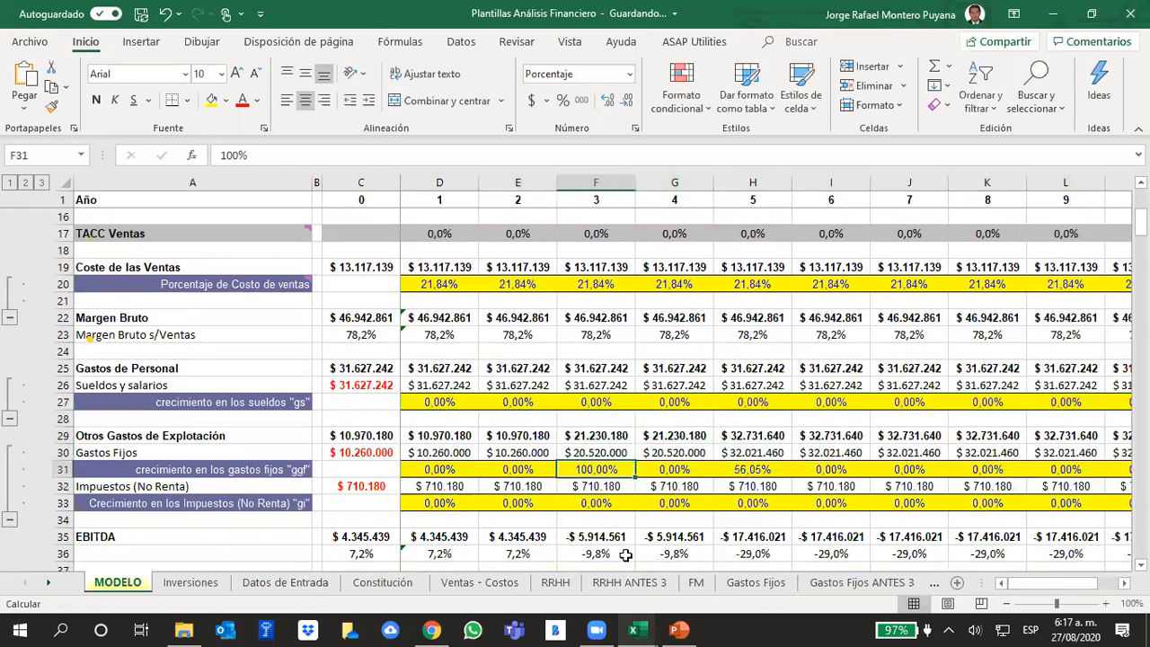
type("0")
key("Tab")
key("Tab")
type("0")
key("Right")
key("Right")
key("Right")
key("Right")
key("Right")
key("Right")
key("Left")
key("Left")
key("Left")
key("Left")
key("Left")
key("Left")
key("Left")
key("Left")
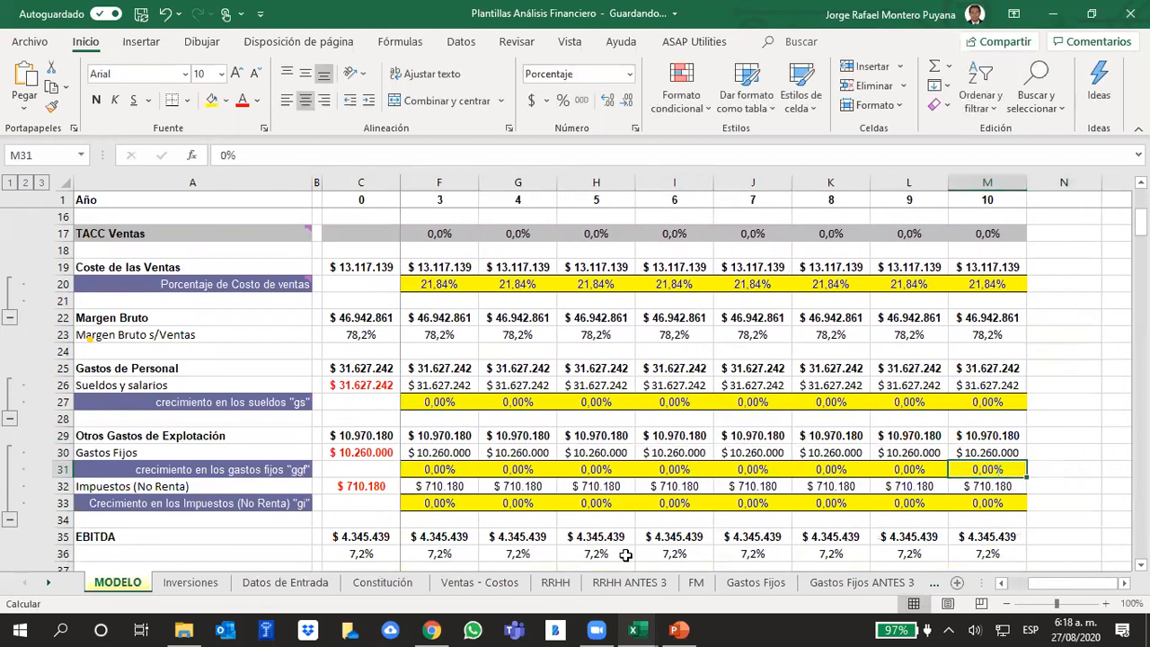
key("Left")
key("Left")
key("Left")
key("Left")
key("Left")
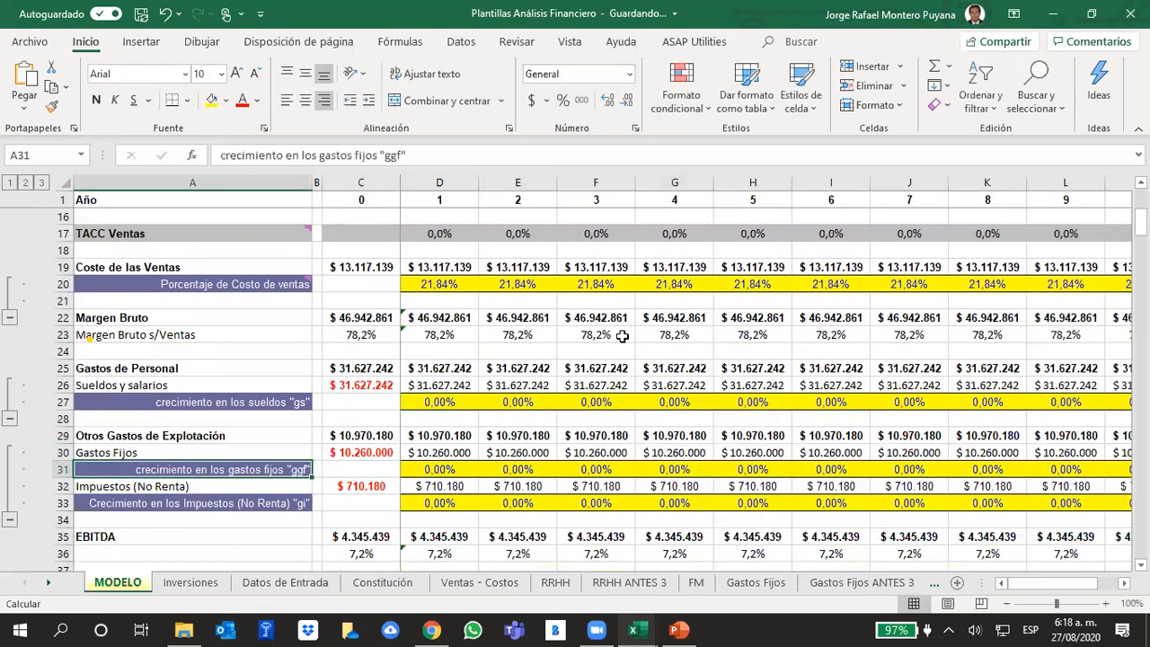
- On the Ventas - Costos sheet, fill the 2.600 yearly quantity down column E for the empanada products through row 10
scroll(631, 392, "down", 7)
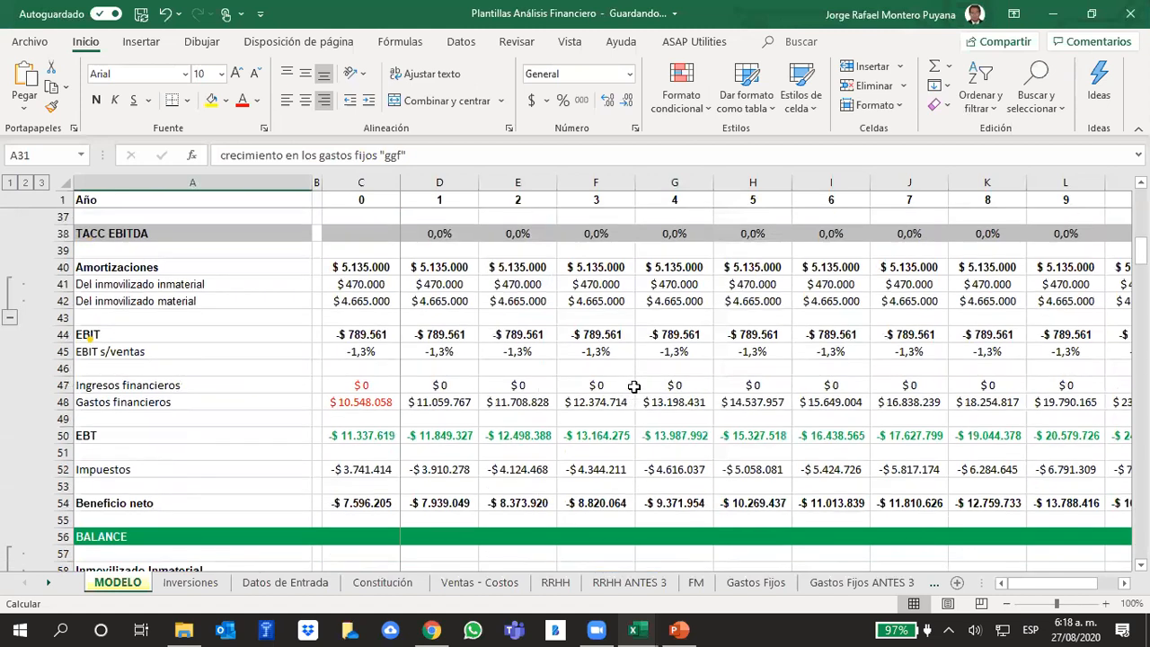
scroll(631, 392, "down", 1)
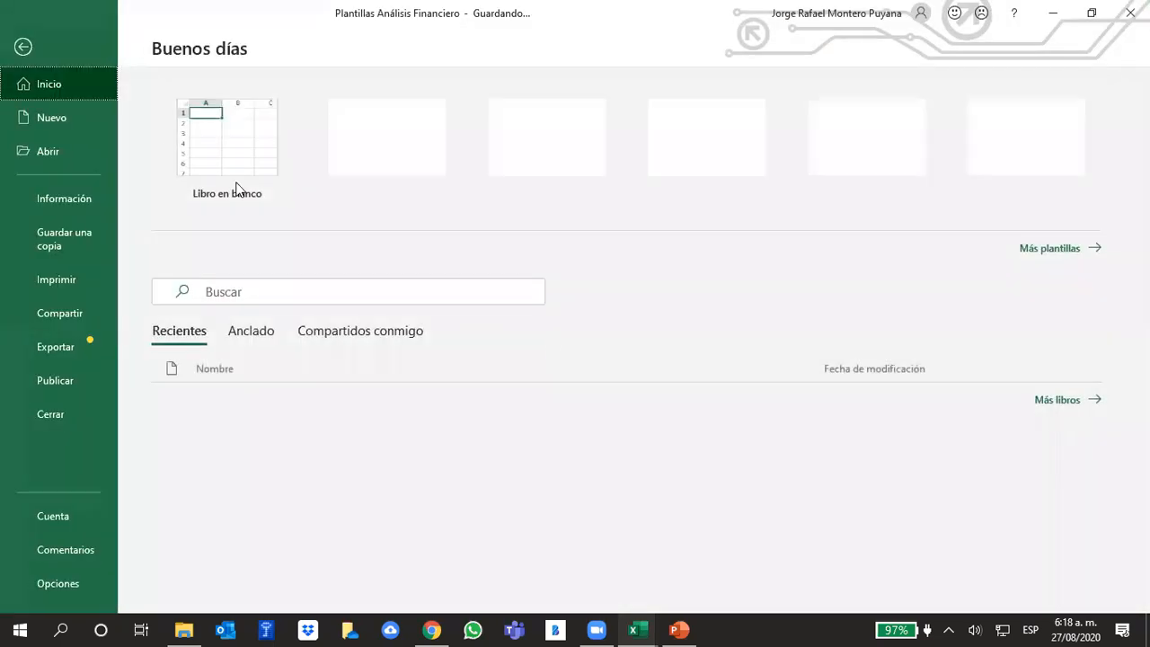
left_click(22, 45)
left_click(190, 582)
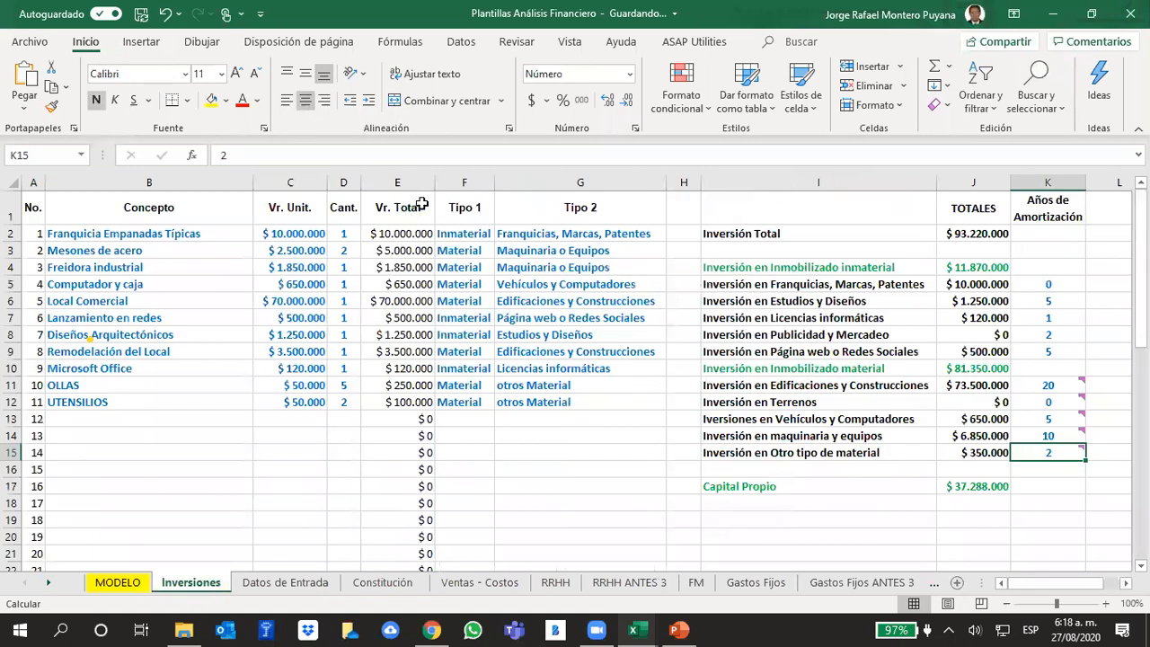
left_click(476, 582)
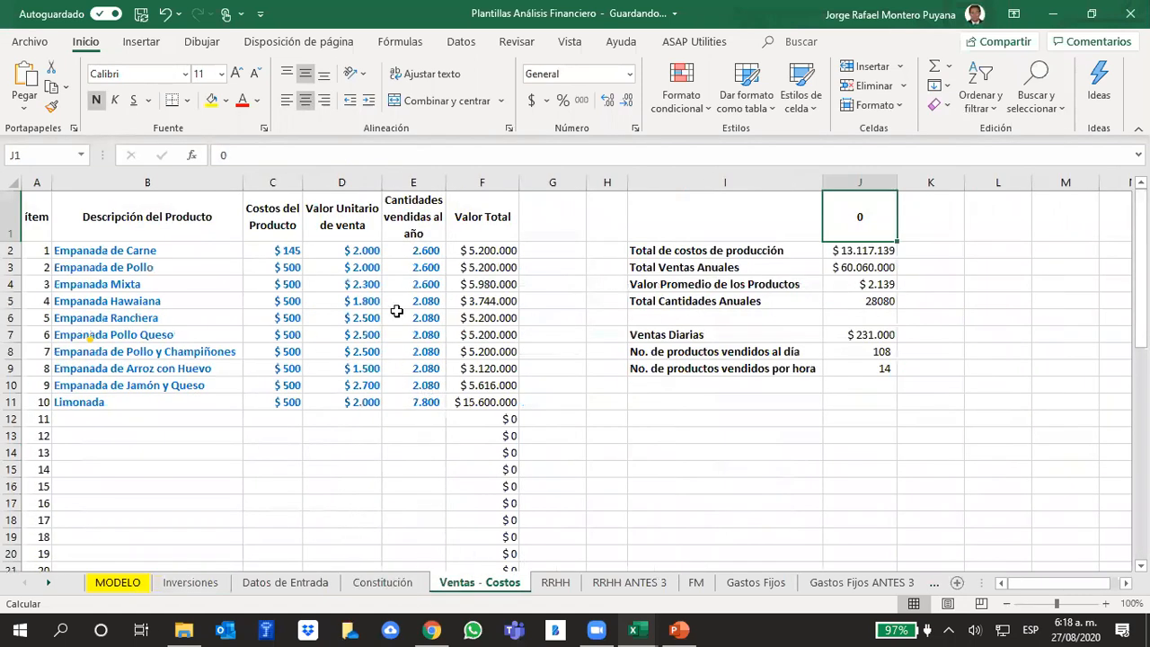
left_click(390, 253)
left_click_drag(446, 259, 451, 390)
key("ctrl+d")
- Edit the multiplier in Limonada's quantity formula in E11 so its yearly quantity sold is 13.000
left_click(426, 402)
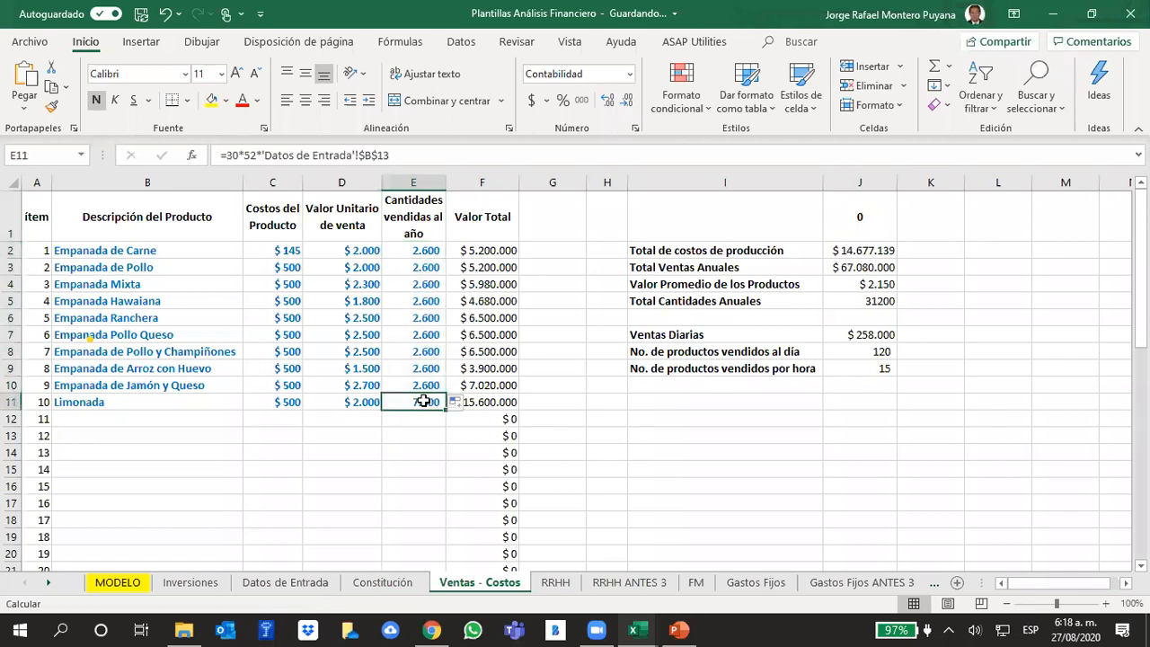
left_click(236, 159)
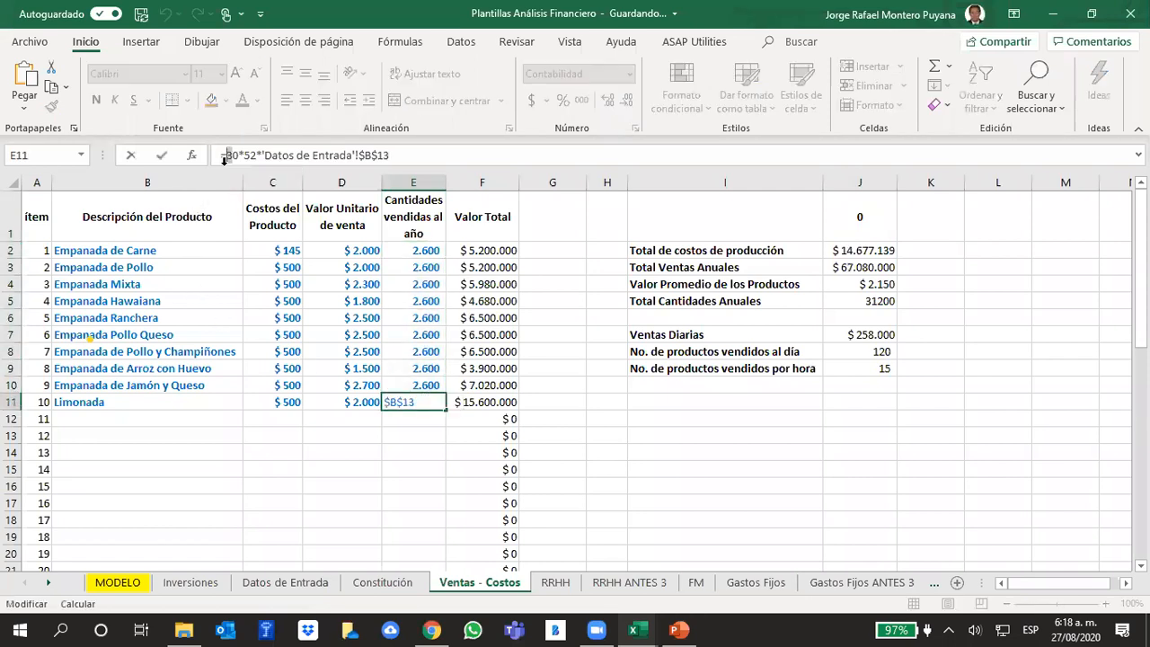
key("Return")
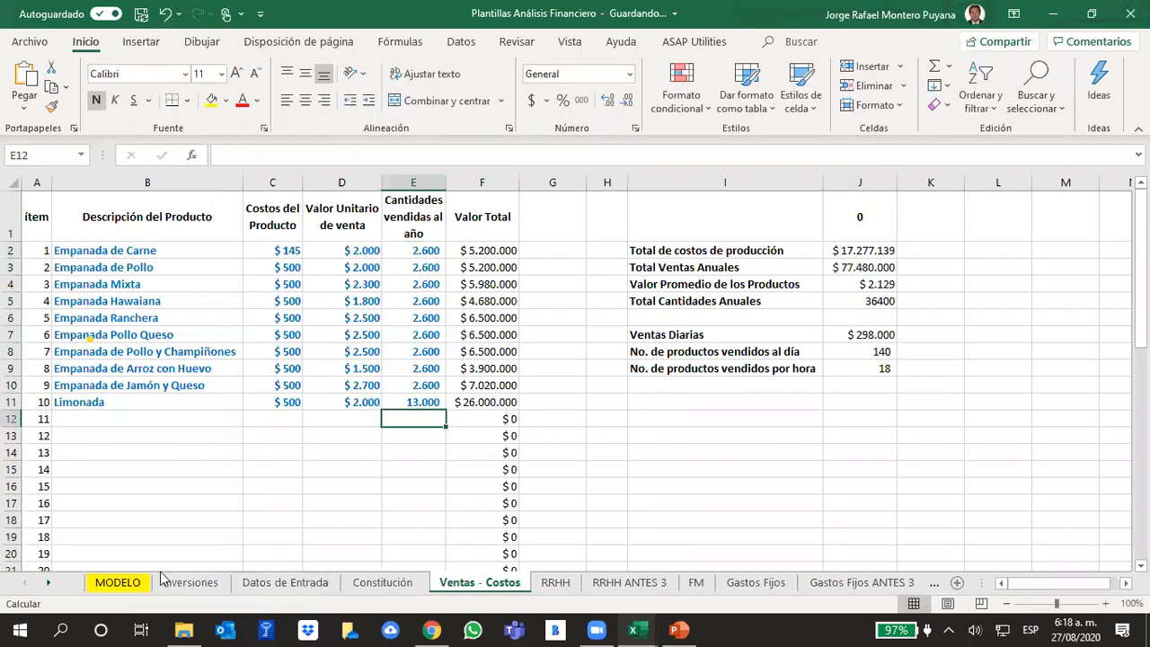
- Return to the MODELO sheet and review the profit rows and the balance's fixed asset rows
left_click(123, 584)
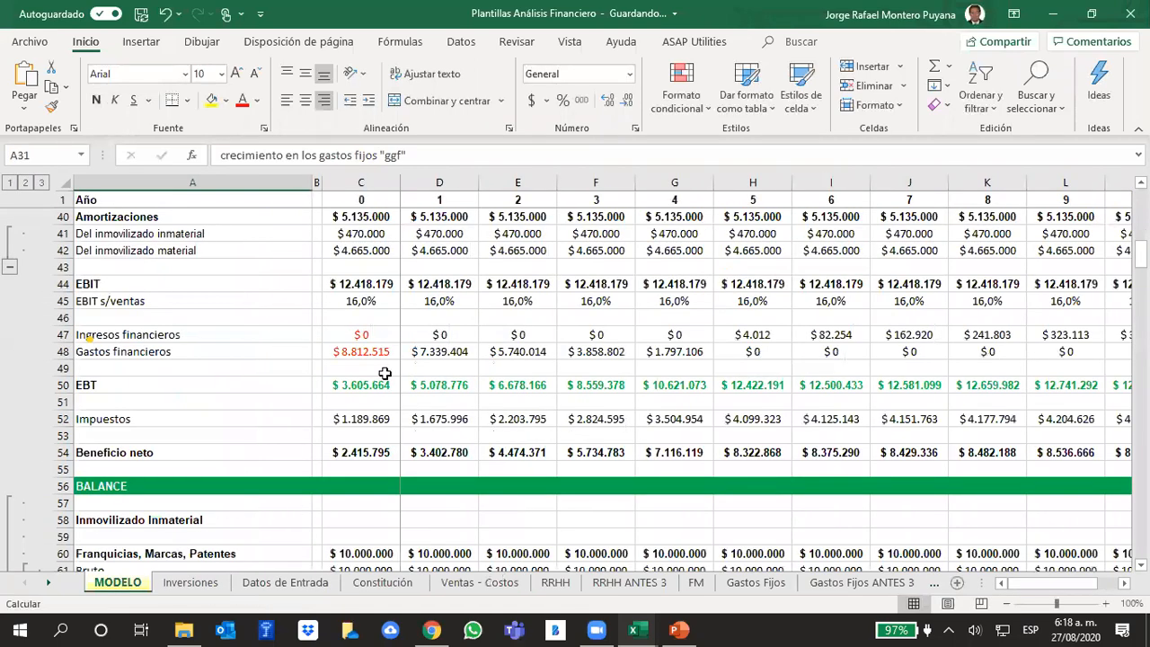
scroll(391, 382, "down", 3)
scroll(391, 382, "down", 15)
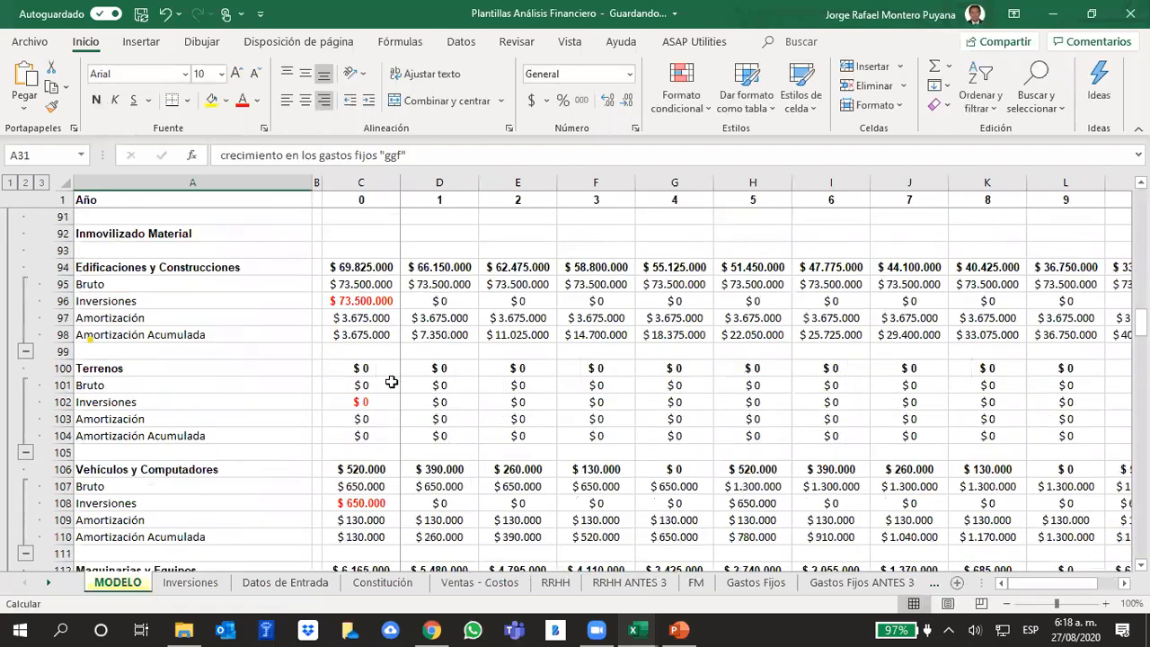
- Check the iterative calculation settings in the Excel formula options and accept them
left_click(29, 41)
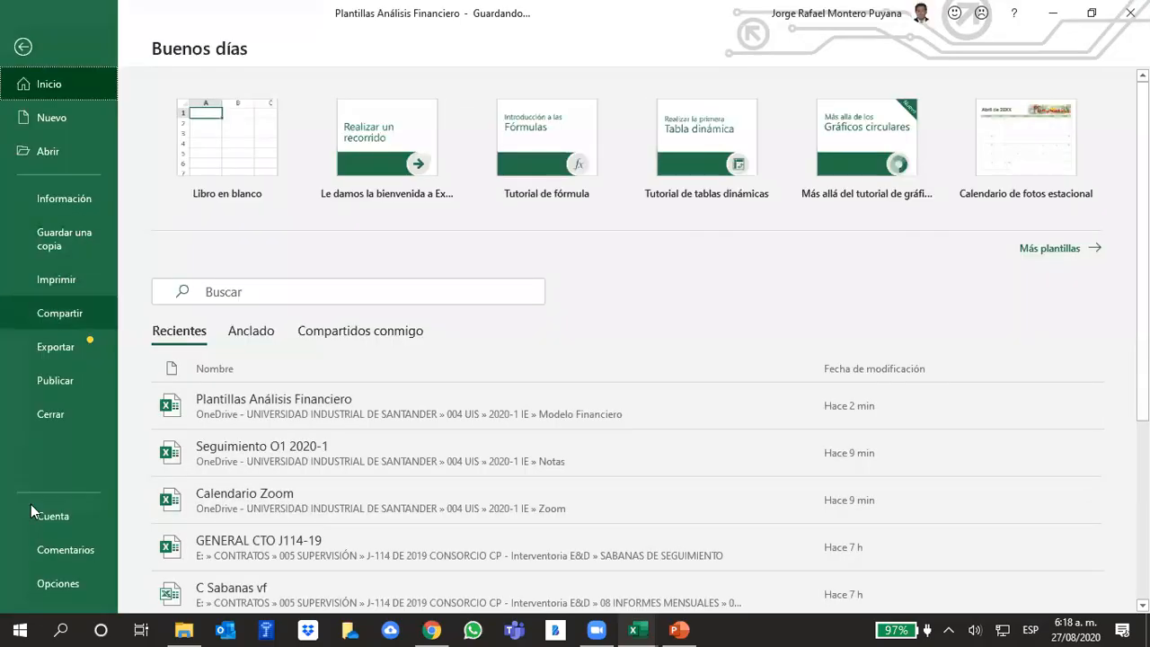
key("Escape")
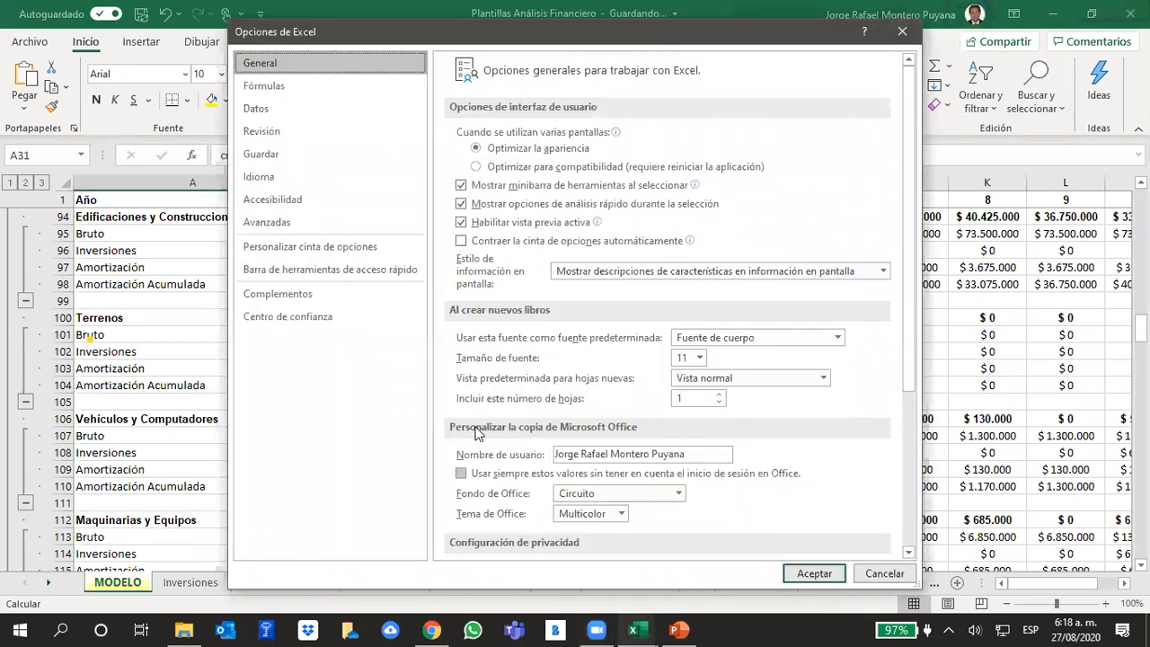
left_click(260, 86)
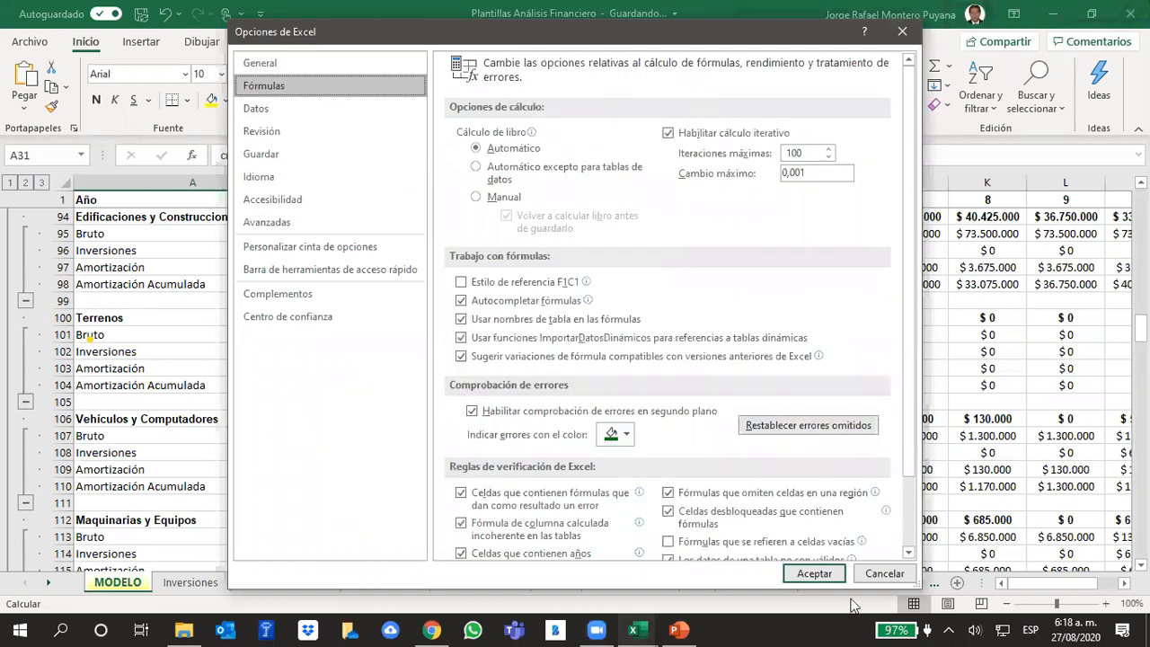
left_click(830, 578)
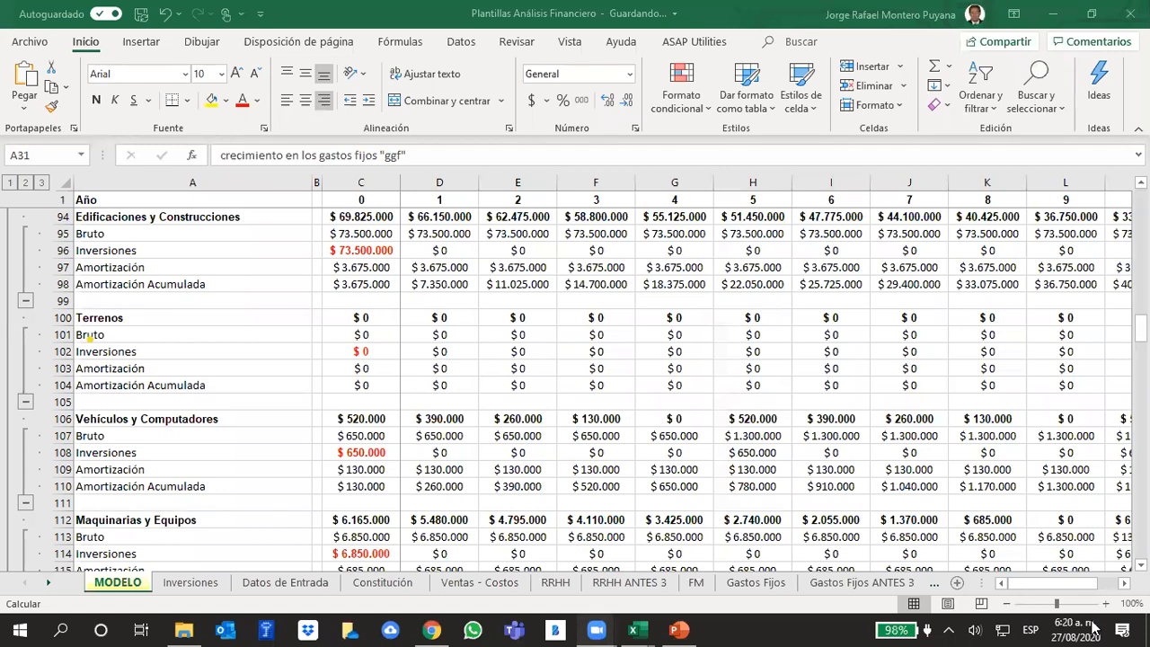
- Switch to Chrome, reload the exam date survey page, and look over its overview and course navigation
left_click(430, 629)
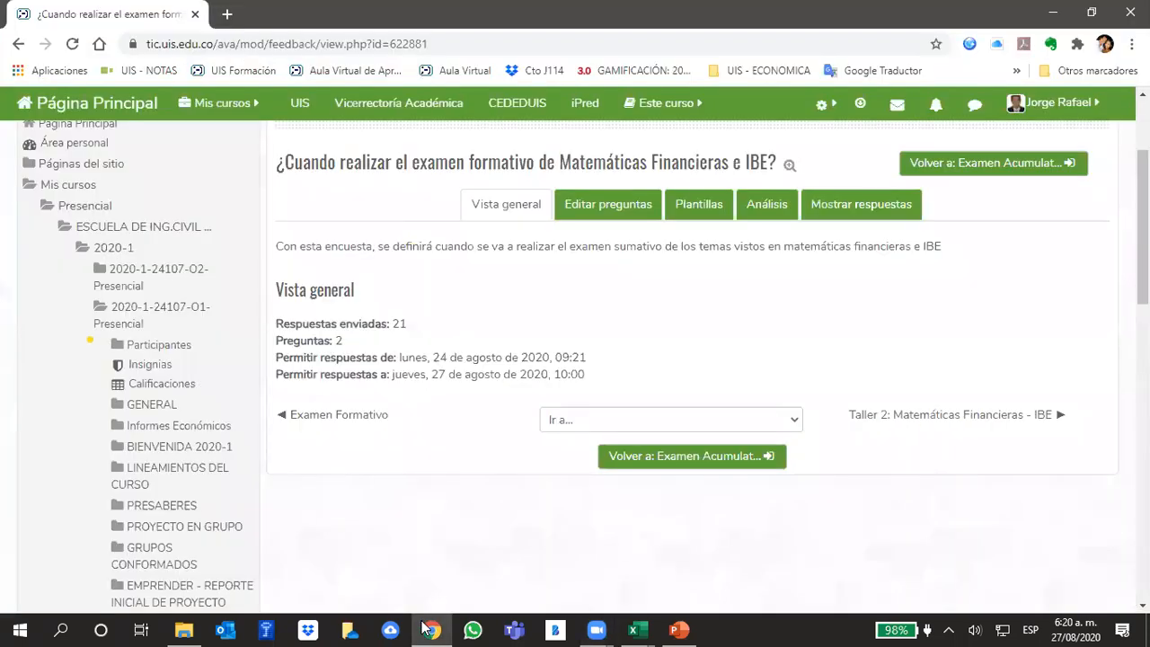
left_click(76, 45)
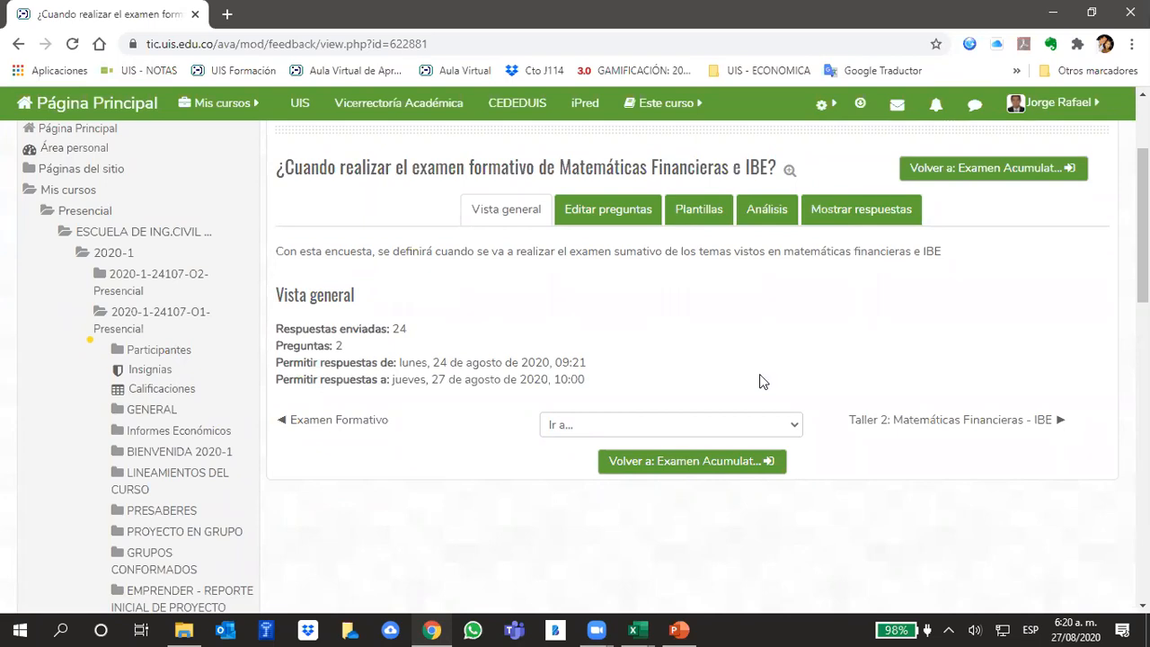
scroll(351, 454, "up", 2)
scroll(351, 450, "down", 3)
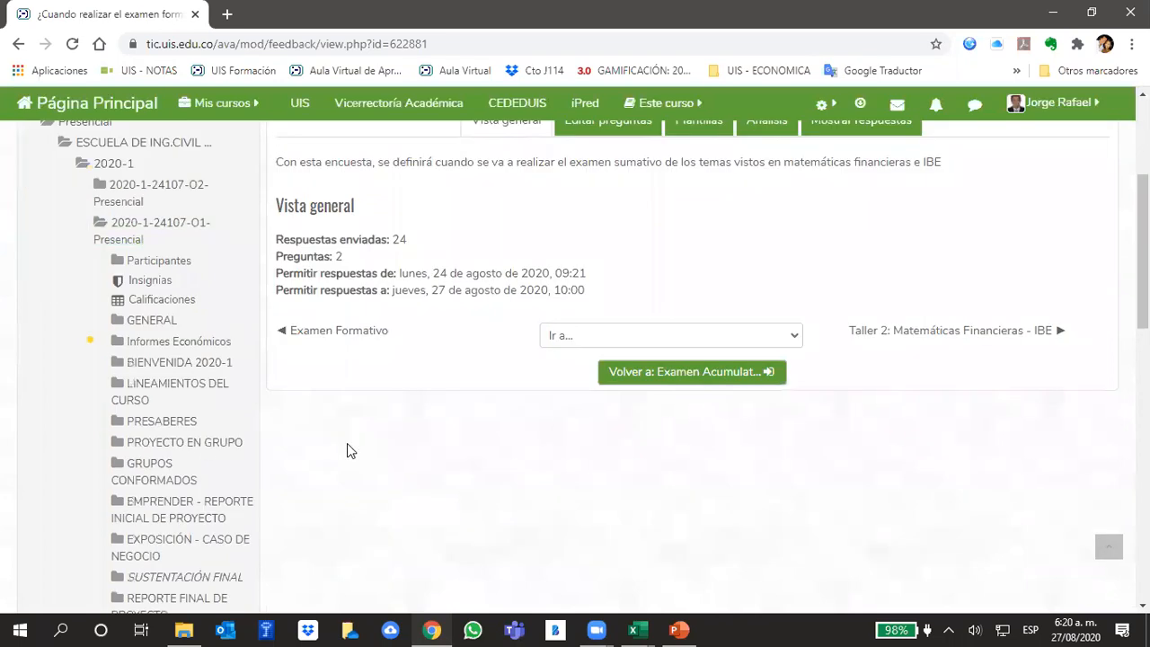
scroll(351, 450, "down", 3)
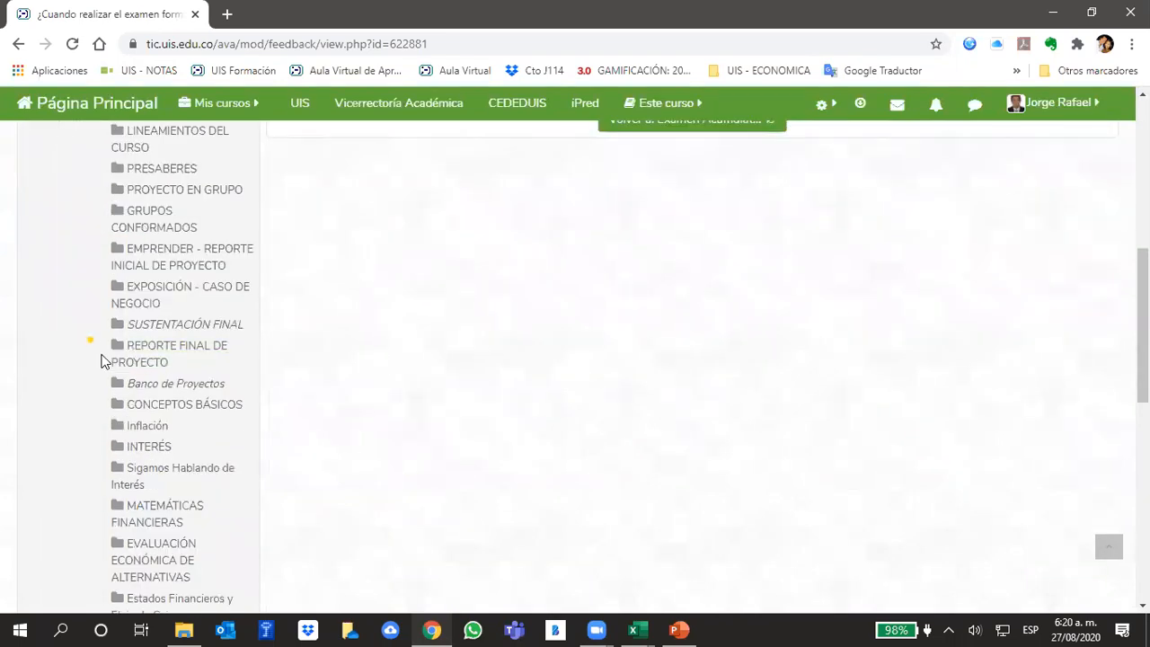
double_click(103, 361)
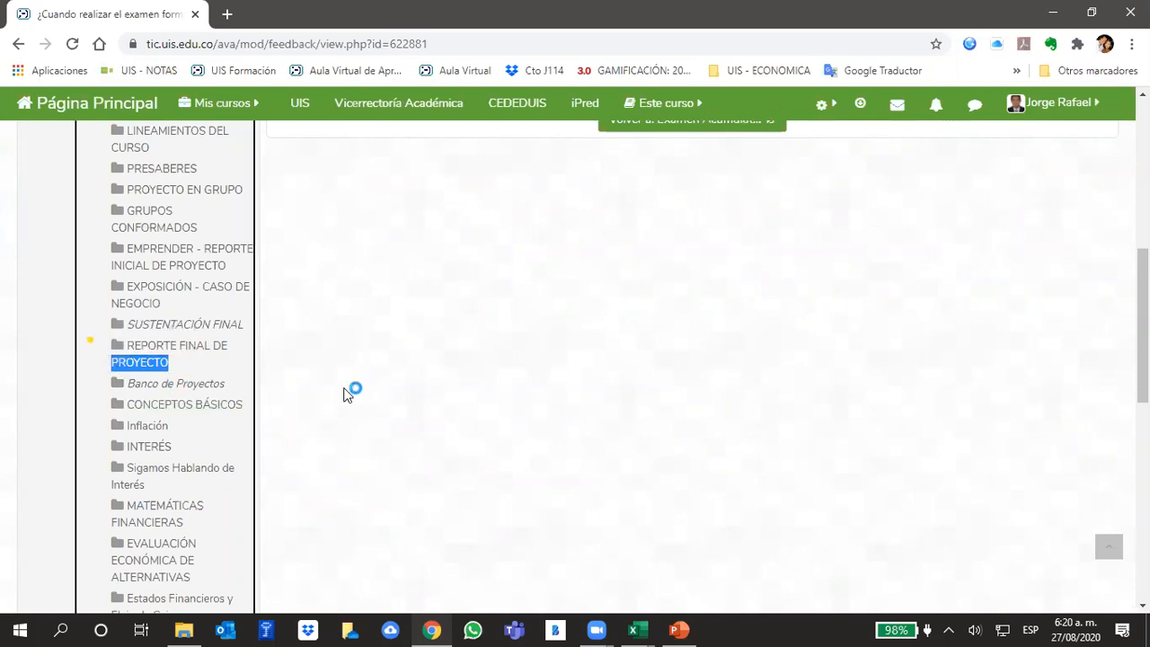
scroll(526, 369, "down", 5)
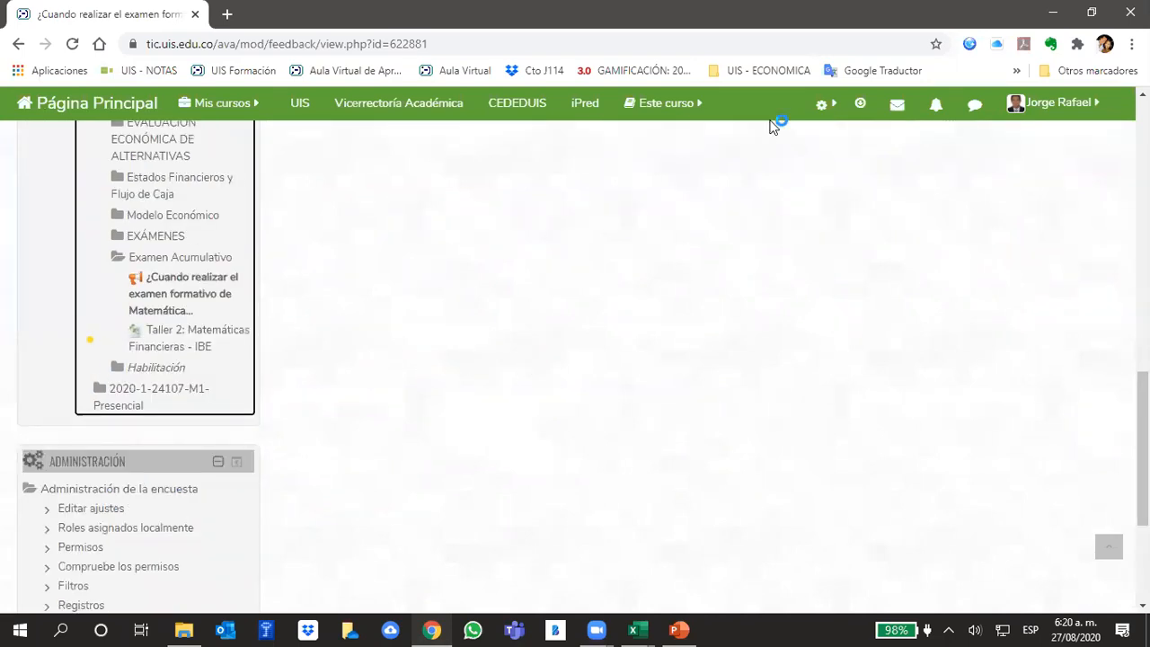
- Minimize the browser, both Excel workbooks and the PowerPoint presentation to clear the desktop
left_click(1053, 15)
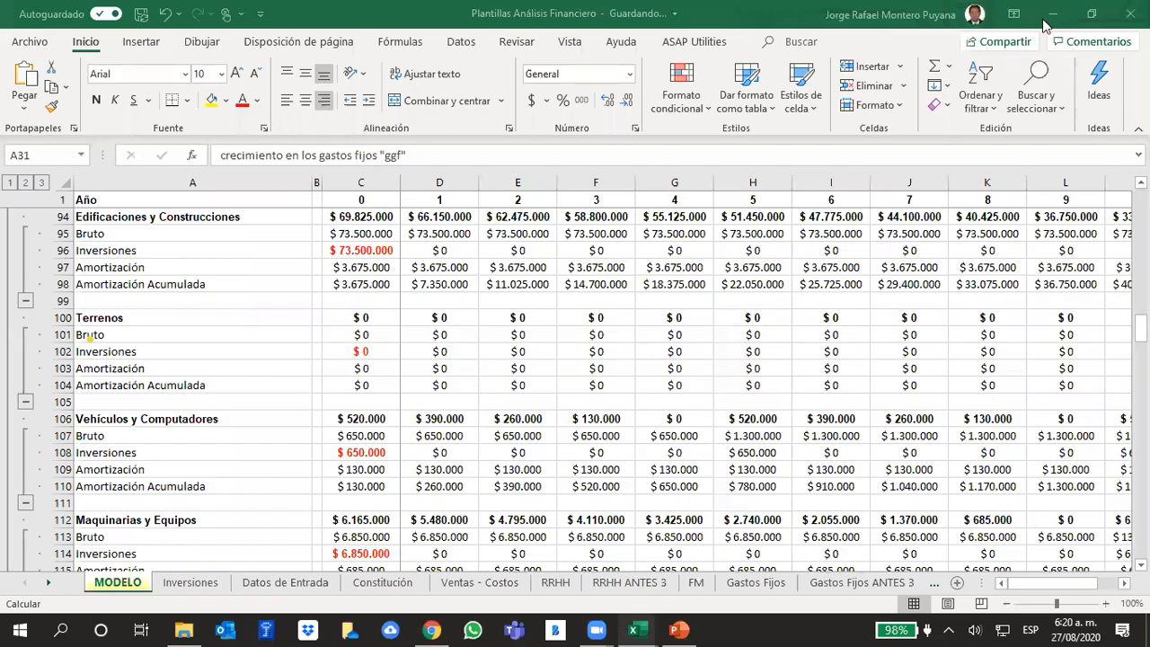
left_click(1053, 15)
left_click(1051, 12)
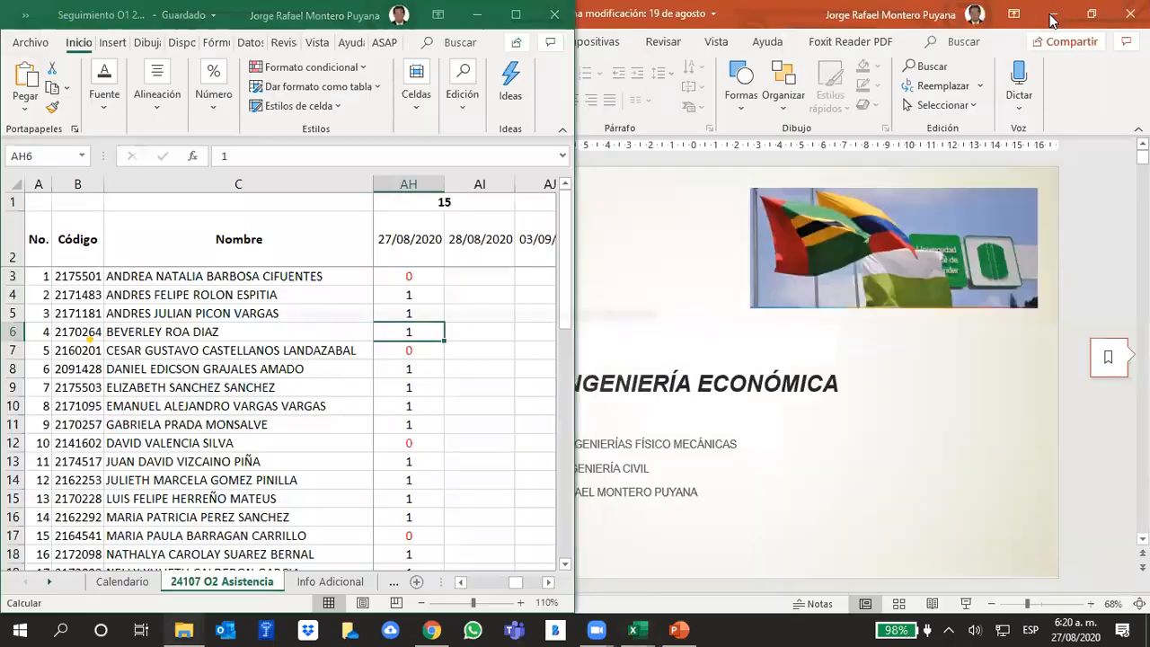
left_click(1053, 14)
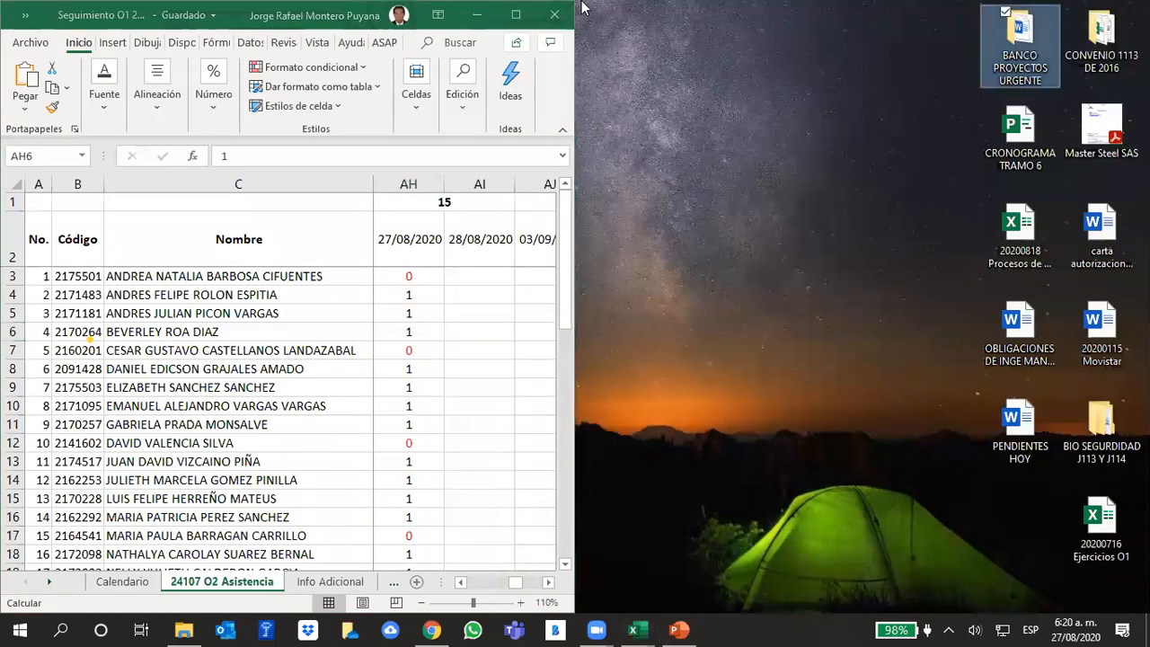
left_click(477, 15)
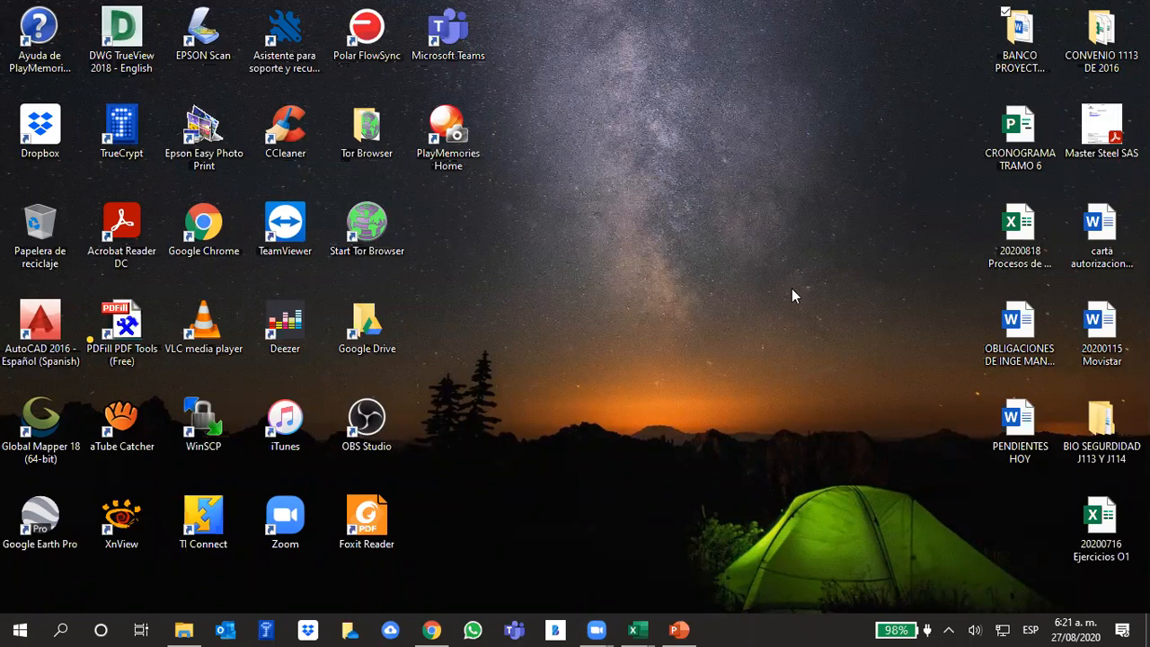
- Switch to the Seguimiento O1 Excel workbook and set the student's 27/08/2020 attendance in cell AH7 to 1
mouse_move(638, 629)
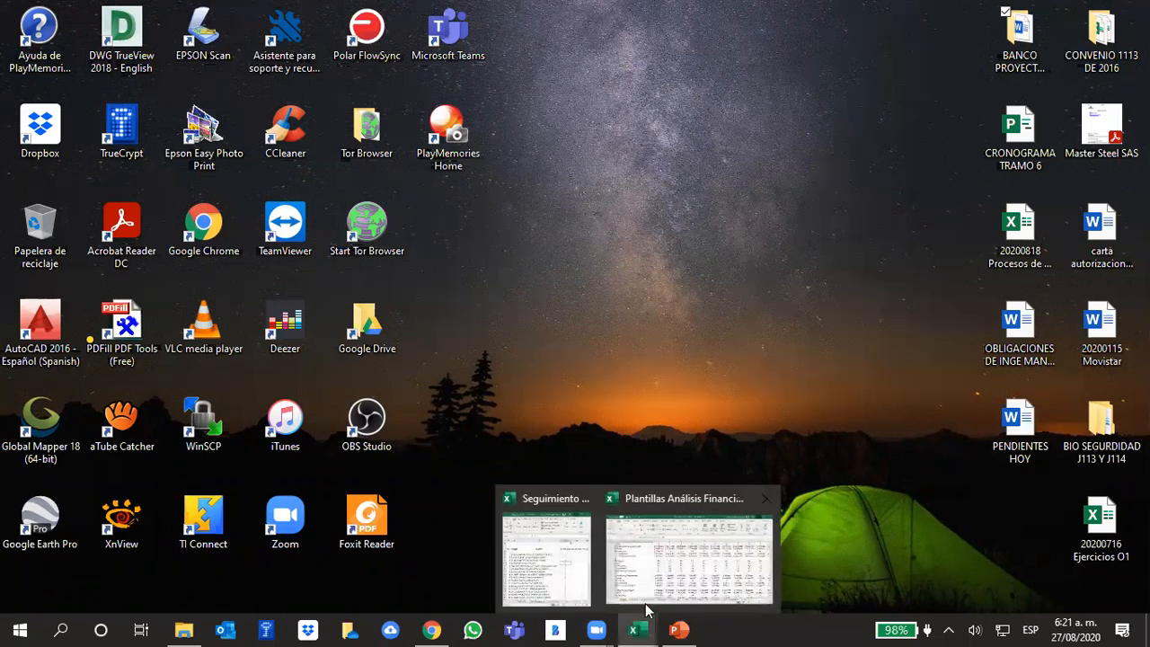
left_click(575, 560)
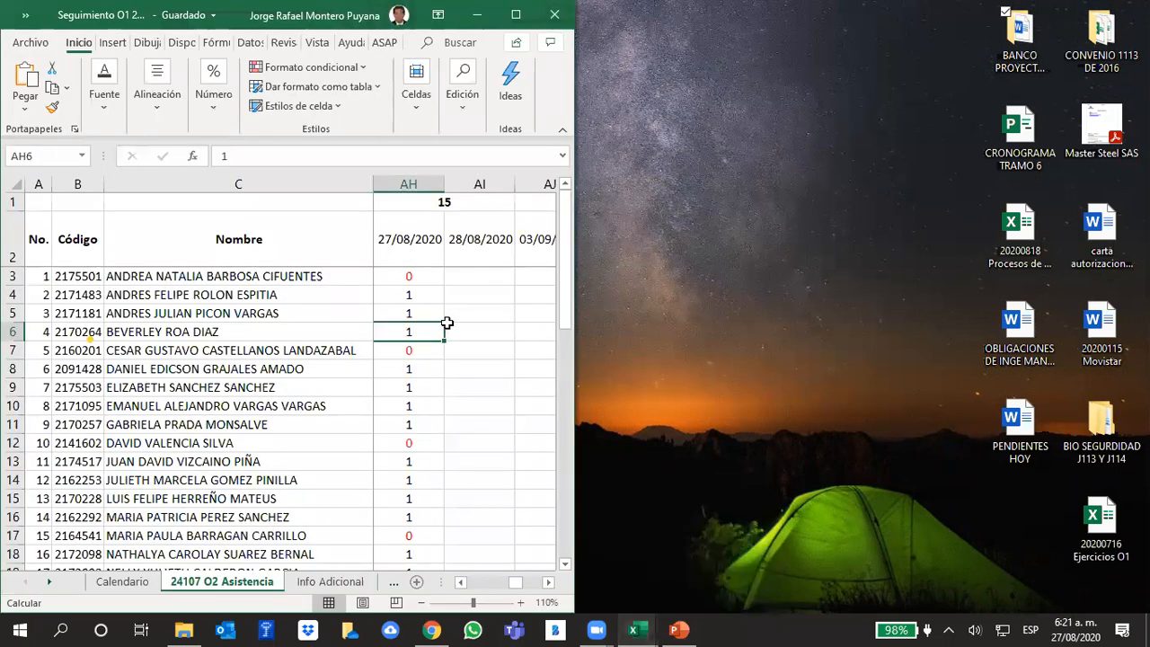
left_click(410, 348)
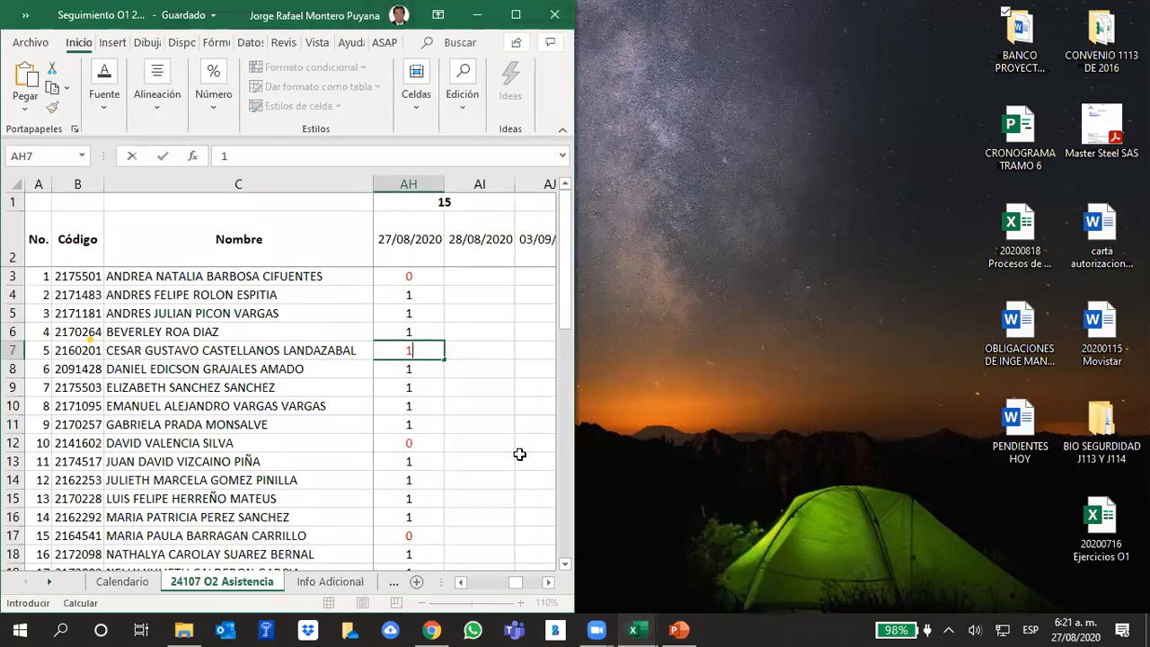
type("1")
key("Return")
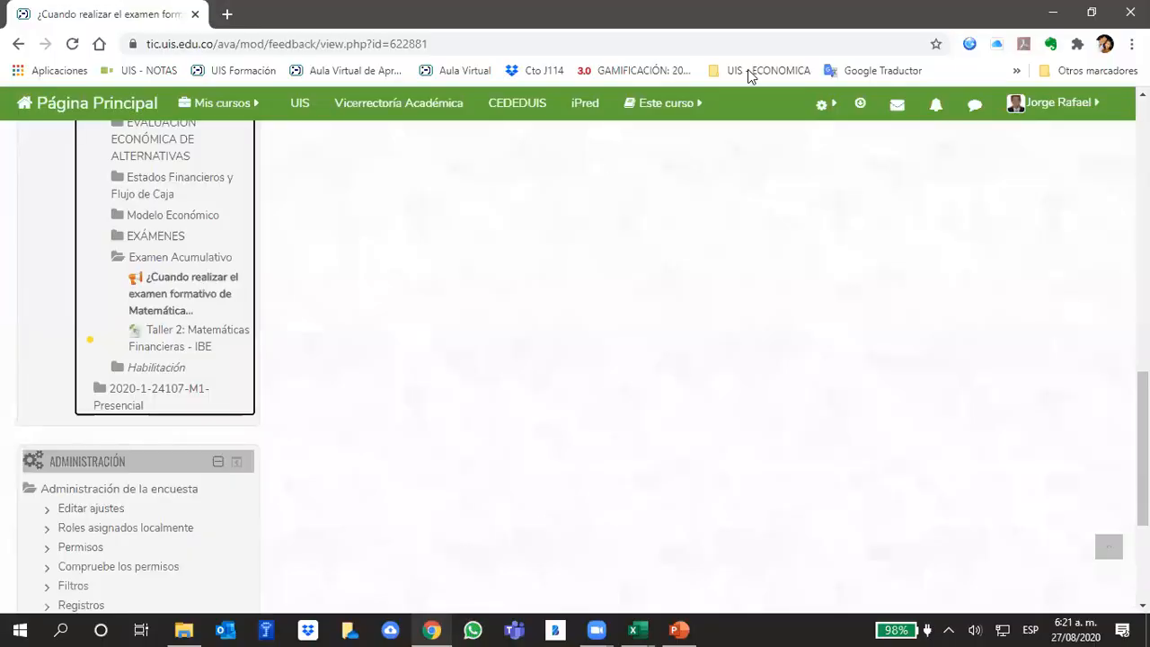
- Open the analysis of the exam date survey in Chrome and examine the chart of preferred dates
scroll(607, 284, "up", 5)
scroll(603, 284, "up", 5)
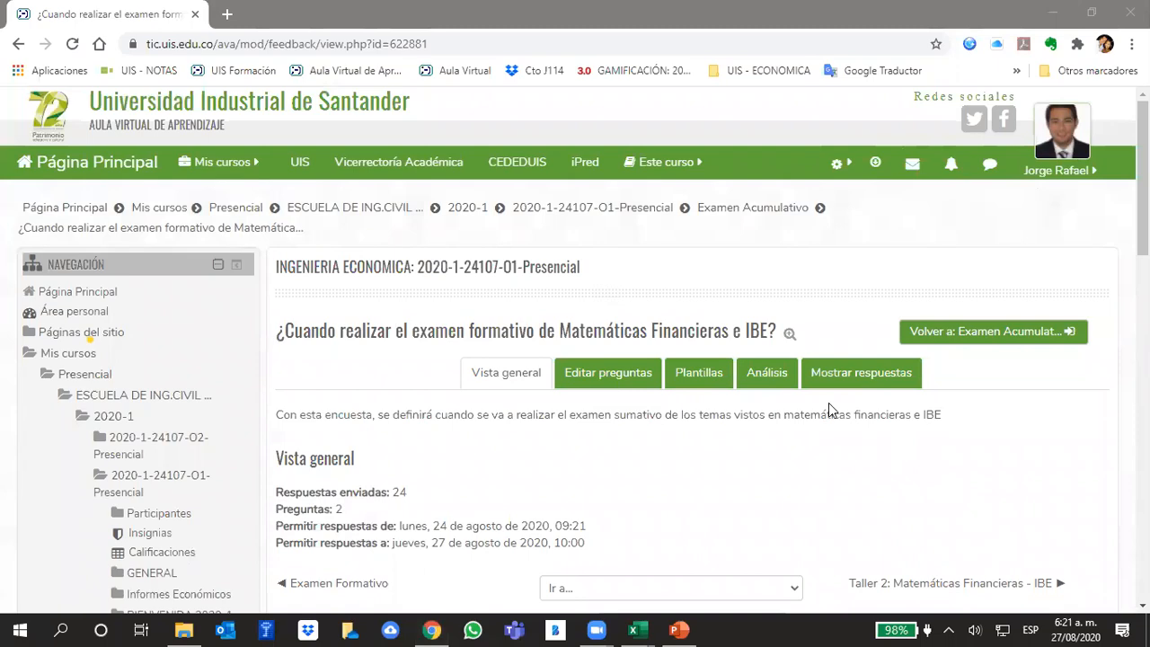
left_click(770, 382)
scroll(770, 357, "down", 2)
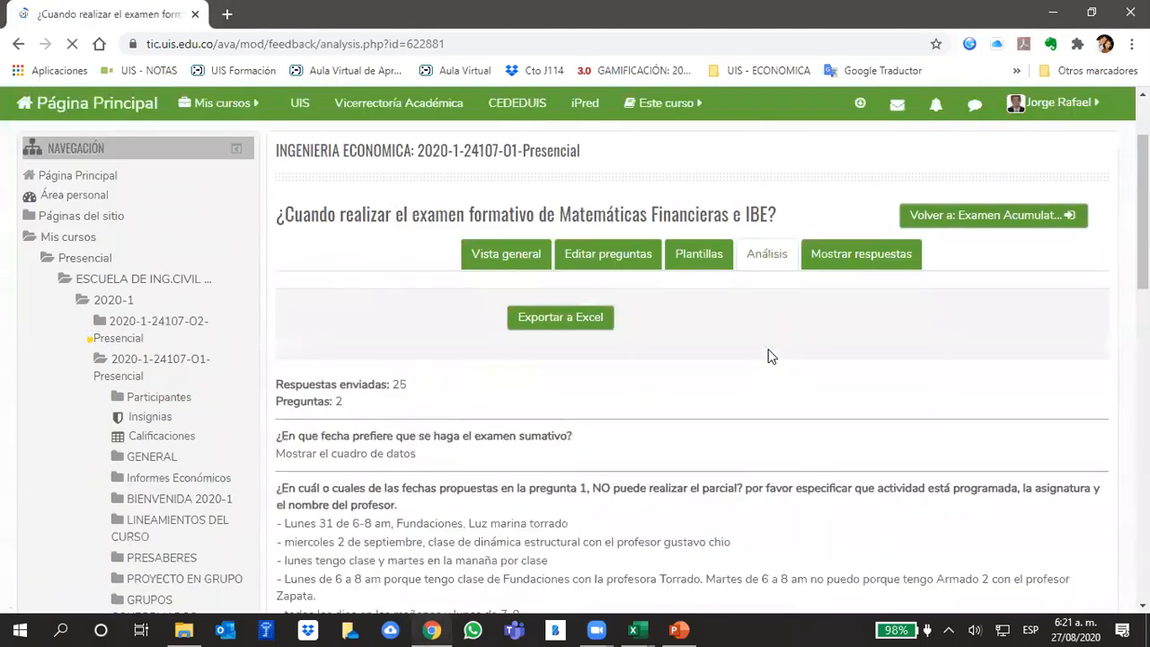
scroll(770, 357, "down", 3)
scroll(770, 357, "up", 5)
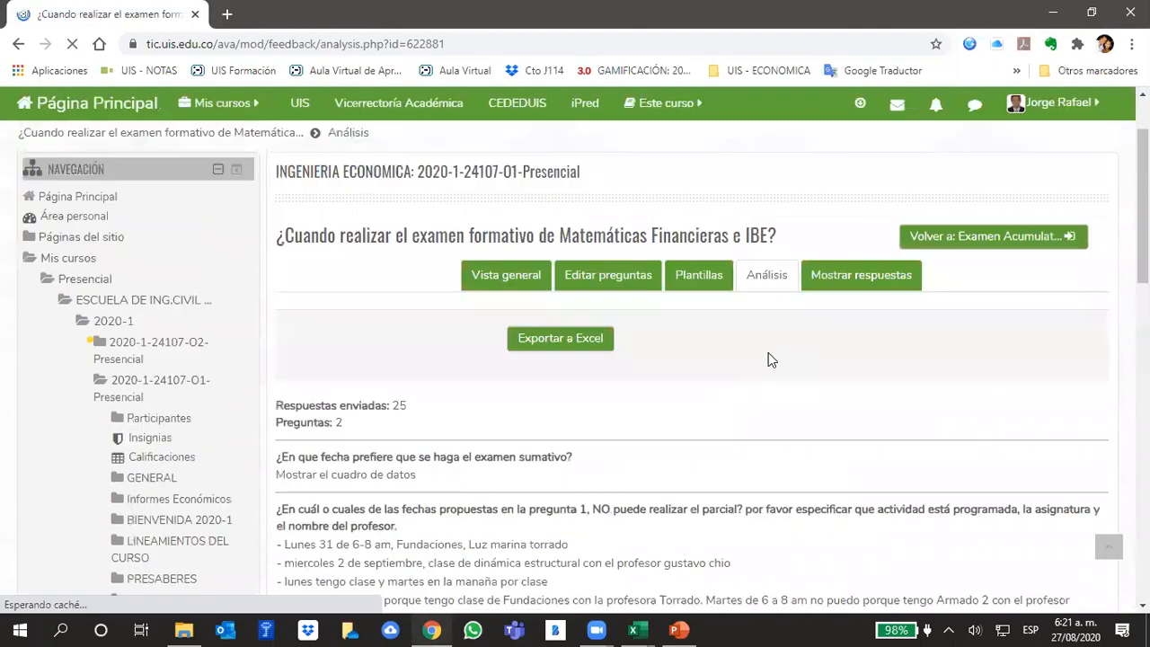
scroll(772, 363, "down", 1)
scroll(770, 363, "down", 4)
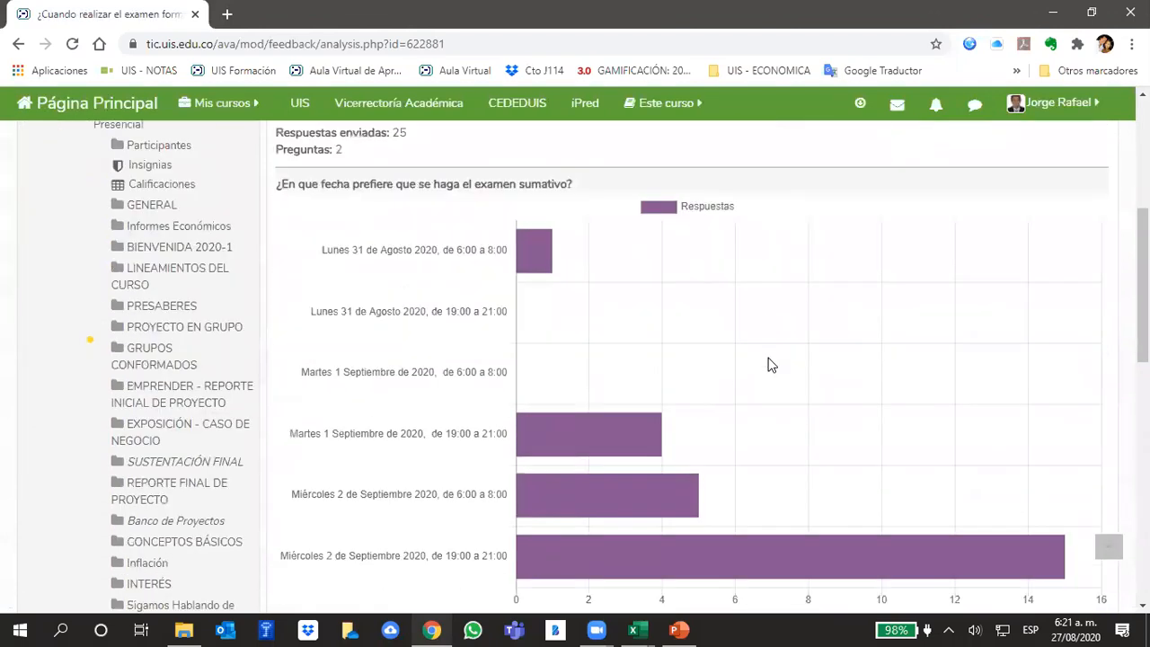
- Compare the preferred exam dates with the students' written answers about dates when they cannot take the exam
scroll(770, 364, "down", 1)
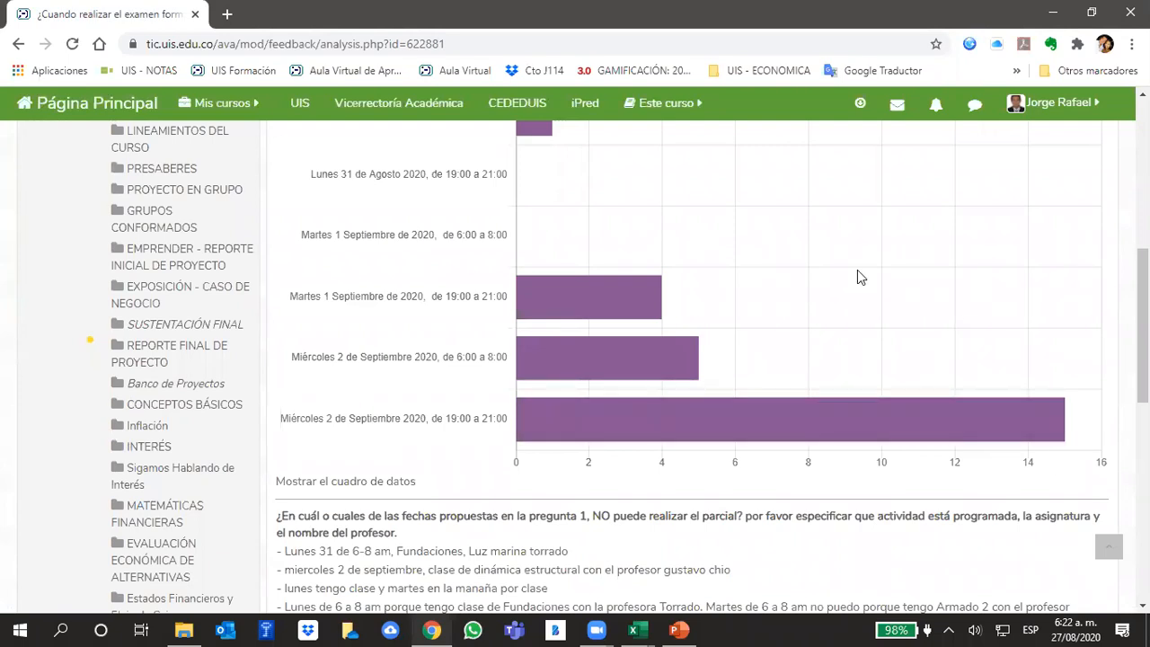
scroll(857, 277, "up", 6)
scroll(952, 353, "down", 2)
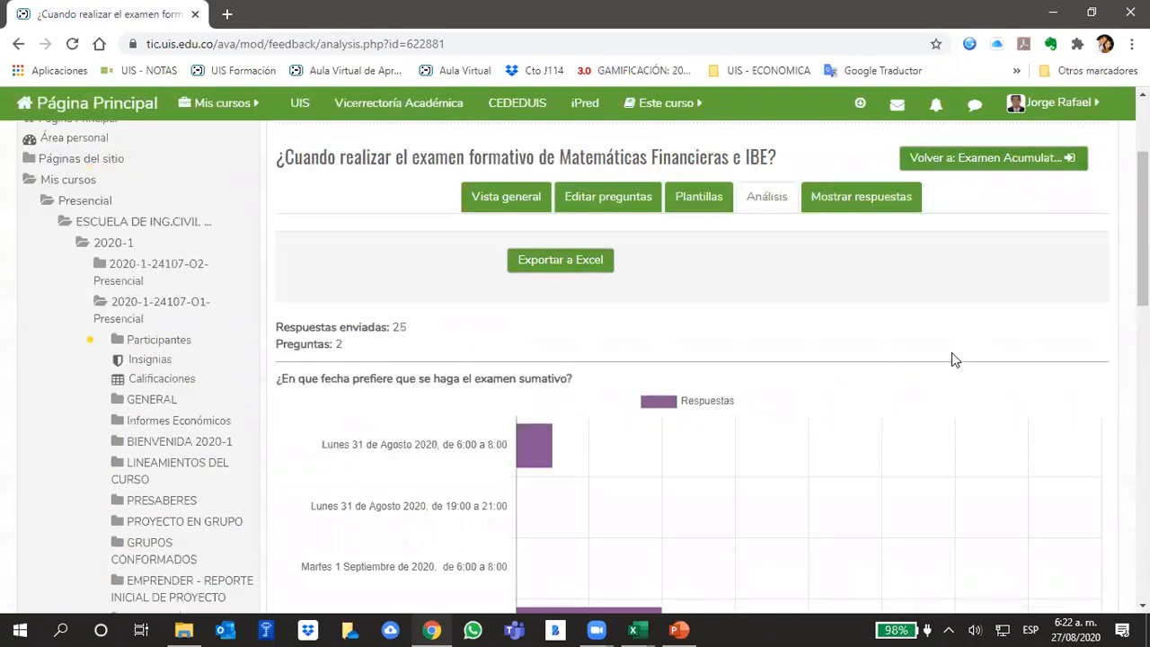
scroll(951, 359, "down", 7)
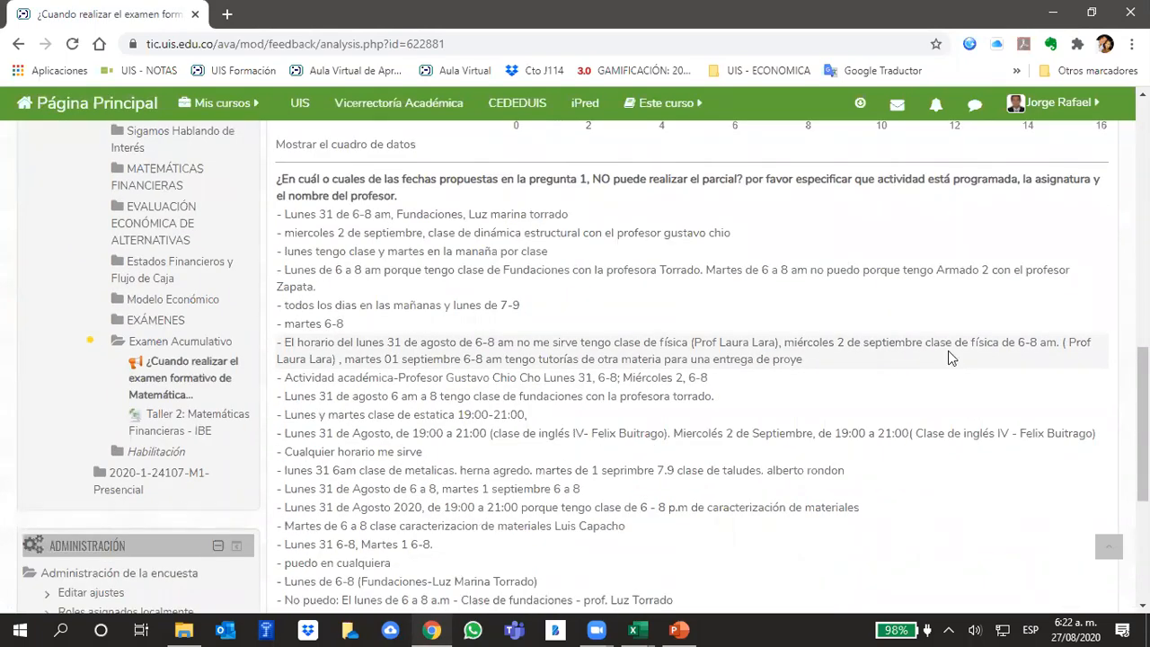
scroll(974, 385, "up", 7)
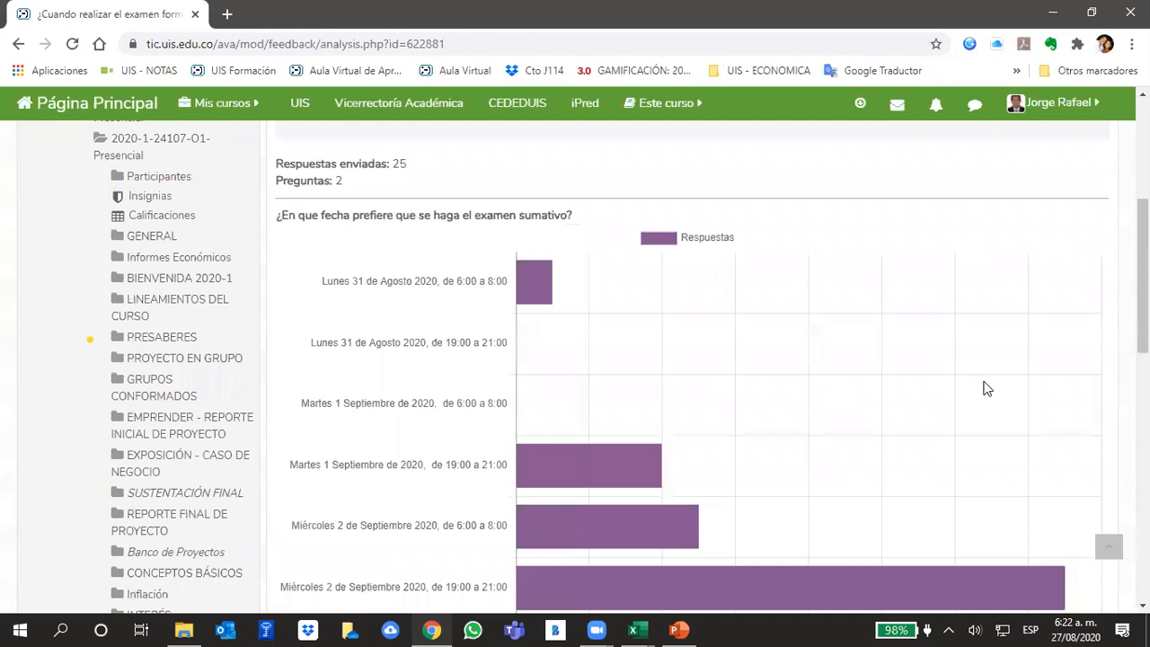
- Read the remaining student answers about unavailable exam dates and recheck them against the preferred-date chart
scroll(984, 387, "down", 4)
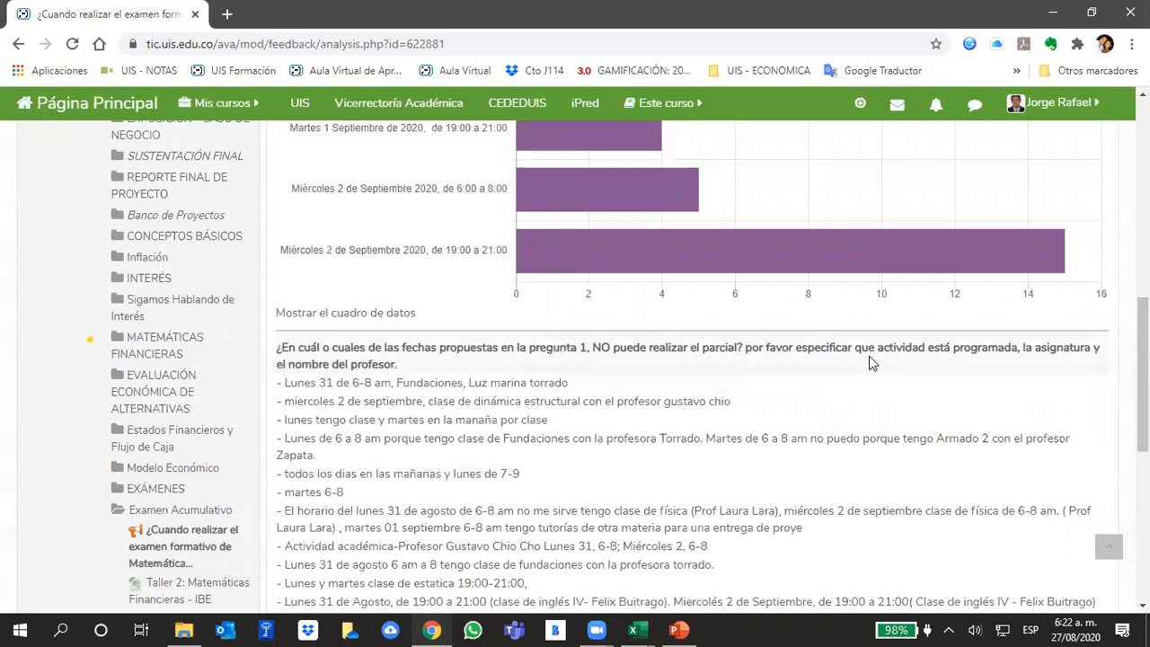
scroll(870, 362, "down", 10)
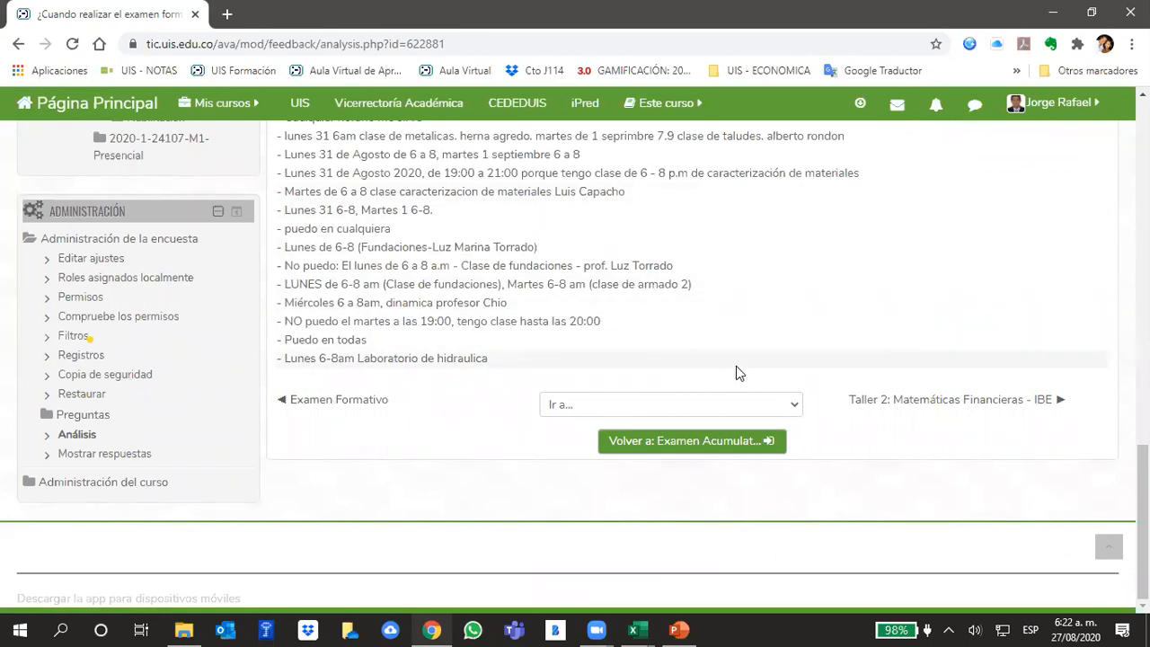
scroll(803, 366, "up", 10)
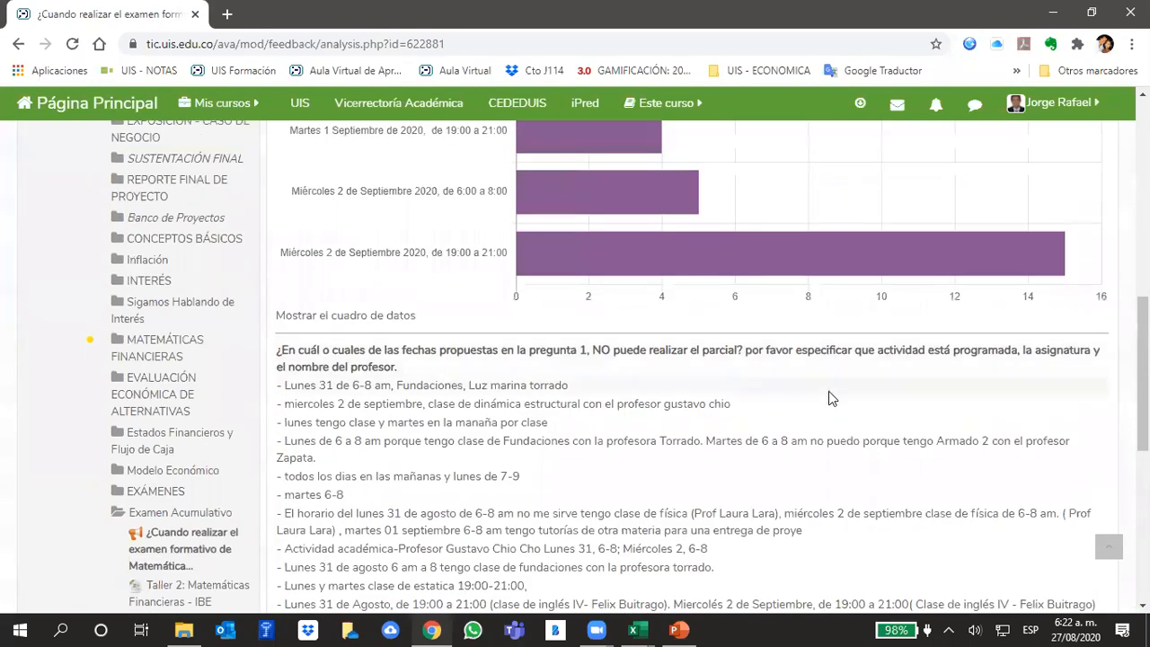
scroll(828, 399, "up", 1)
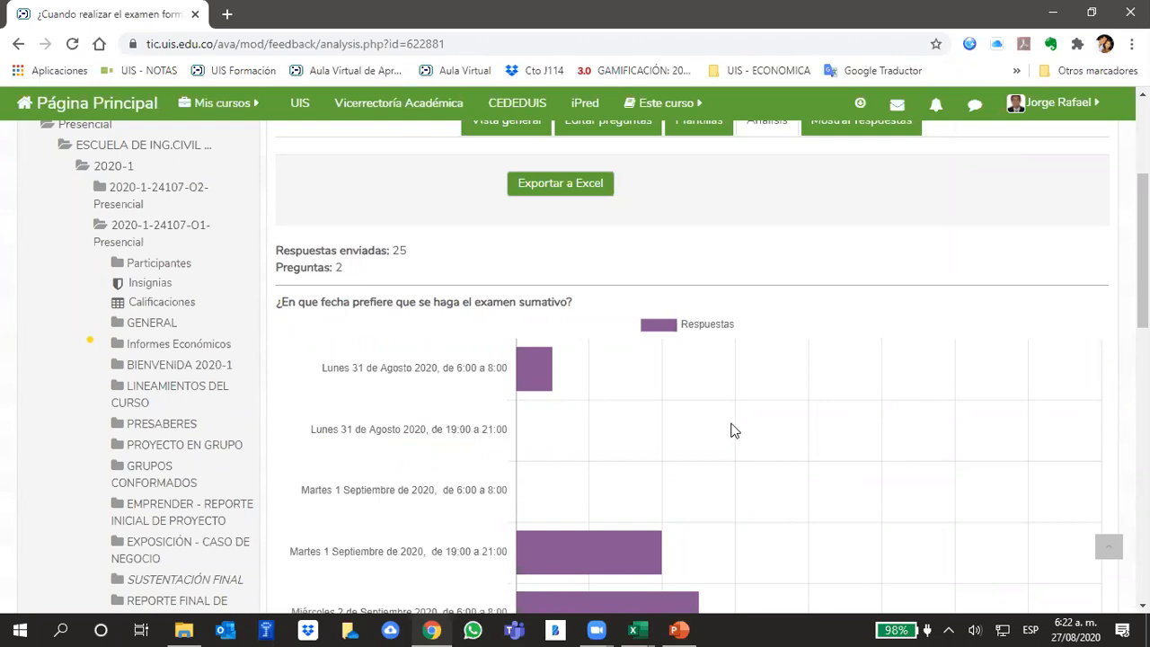
scroll(719, 405, "down", 3)
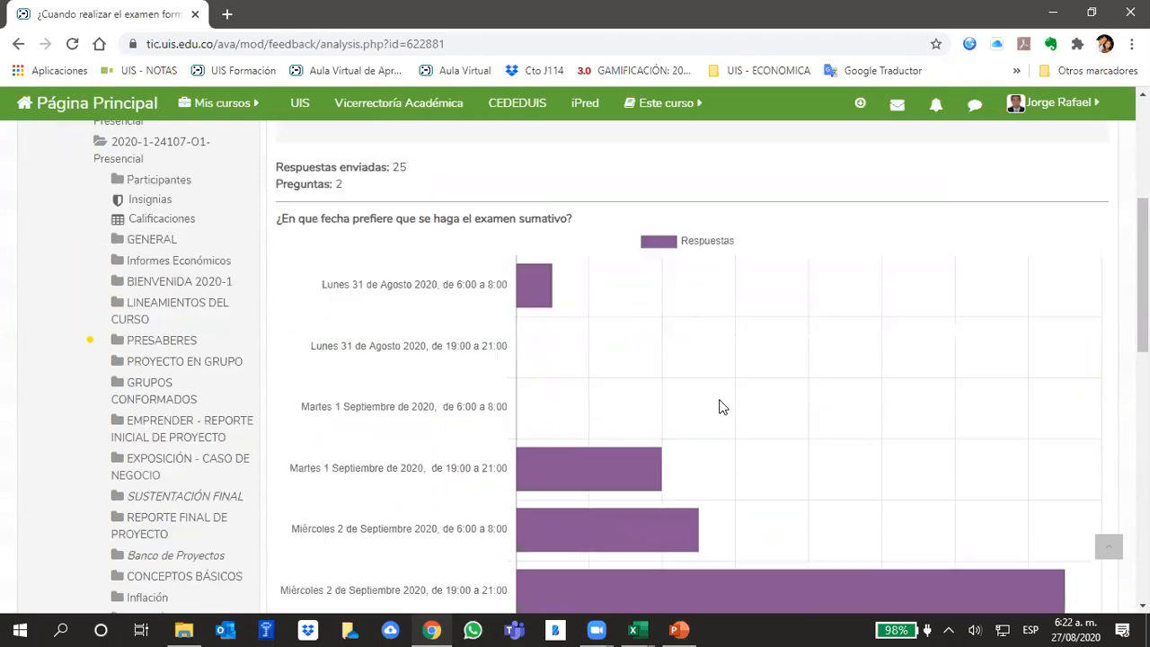
- Switch to the Plantillas Análisis Financiero Excel workbook and review the MODELO sheet from the fixed assets and liabilities back to the income statement
mouse_move(640, 629)
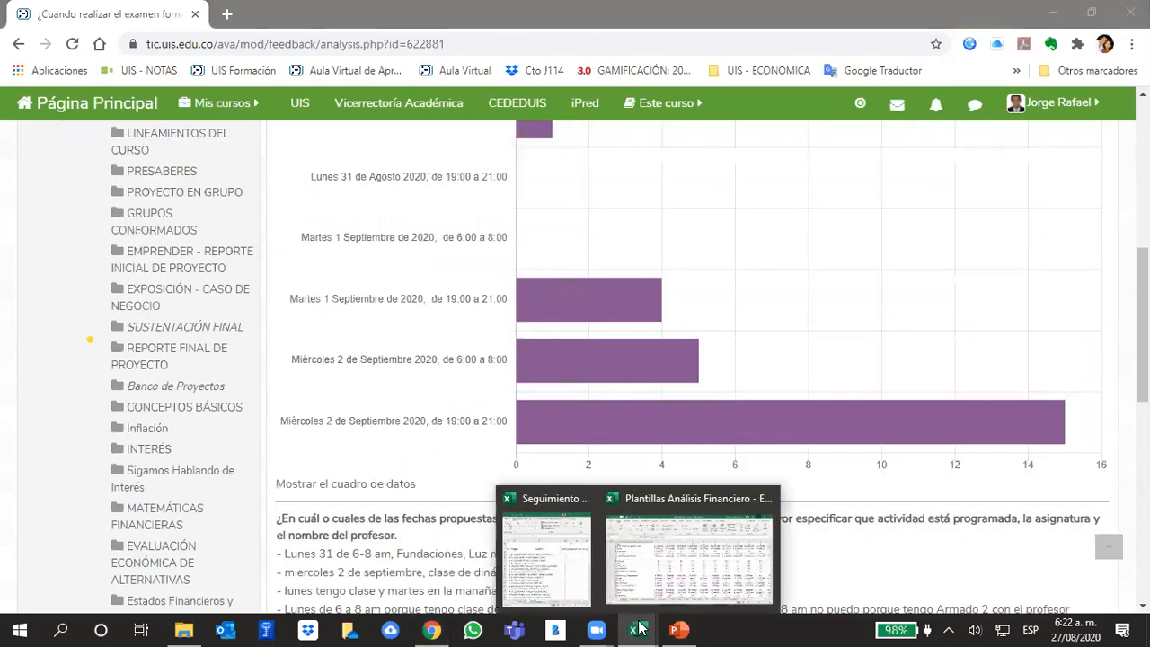
left_click(641, 566)
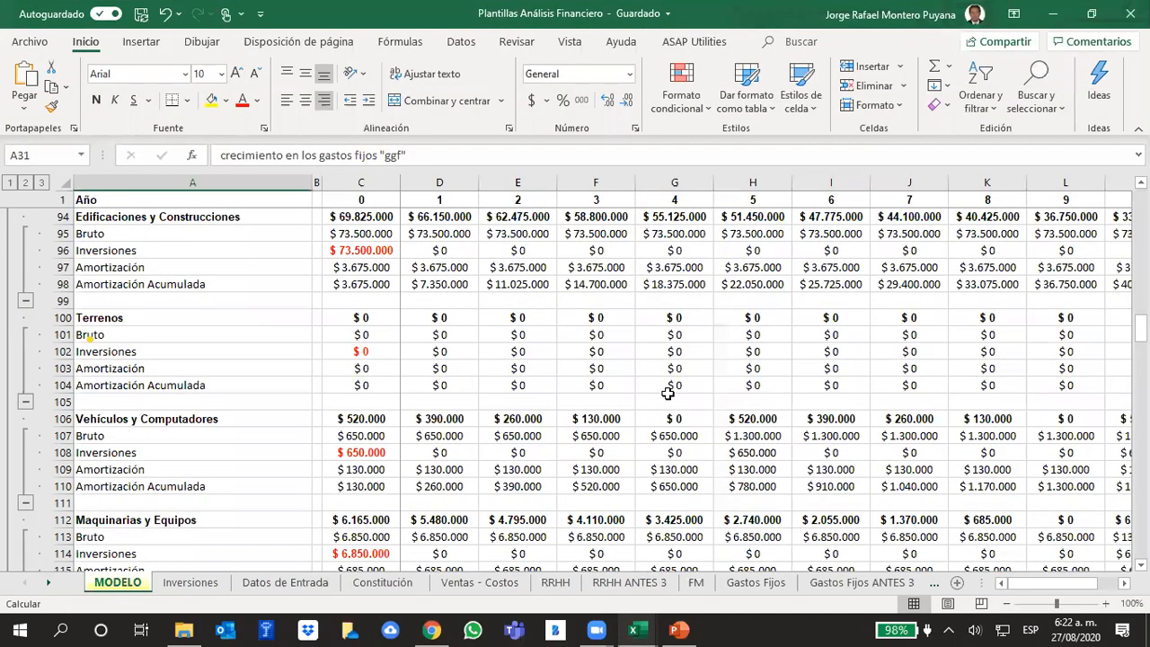
scroll(672, 389, "down", 7)
scroll(674, 396, "down", 7)
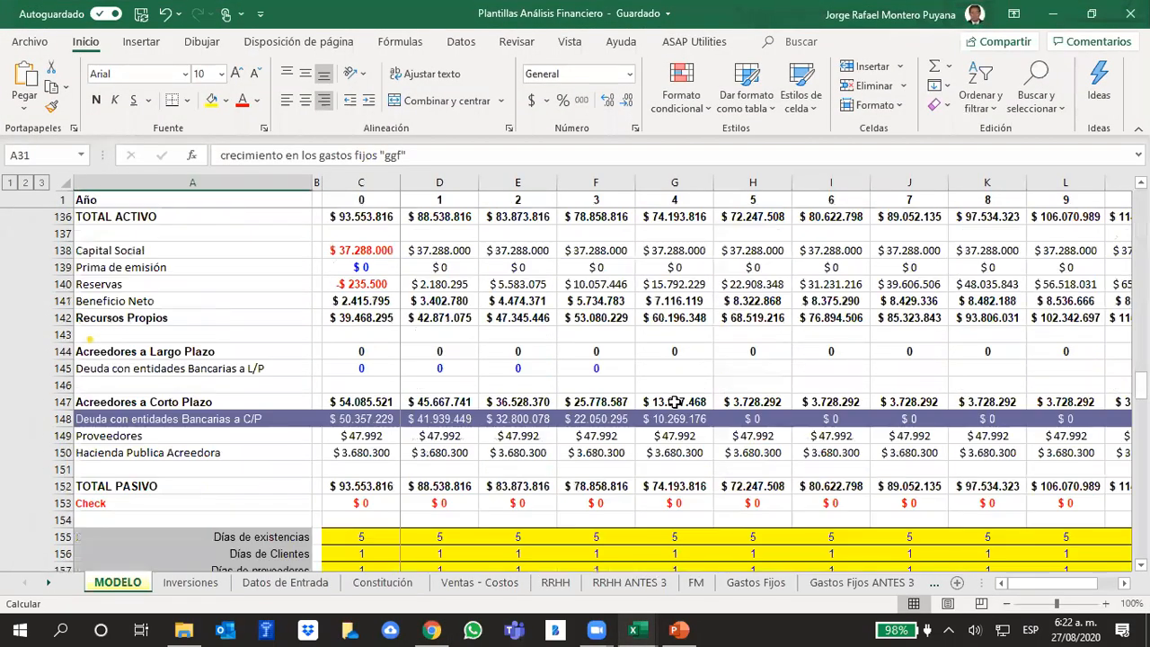
scroll(681, 412, "down", 6)
scroll(681, 411, "down", 5)
scroll(681, 409, "up", 20)
scroll(681, 407, "up", 11)
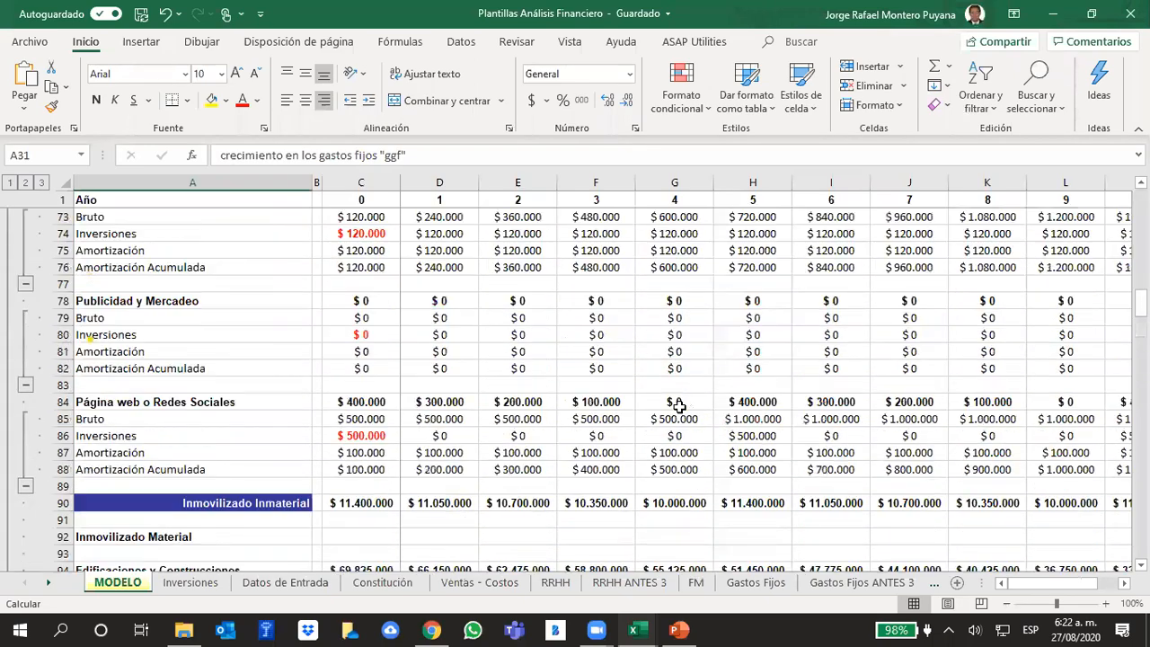
scroll(676, 402, "up", 18)
scroll(673, 400, "up", 6)
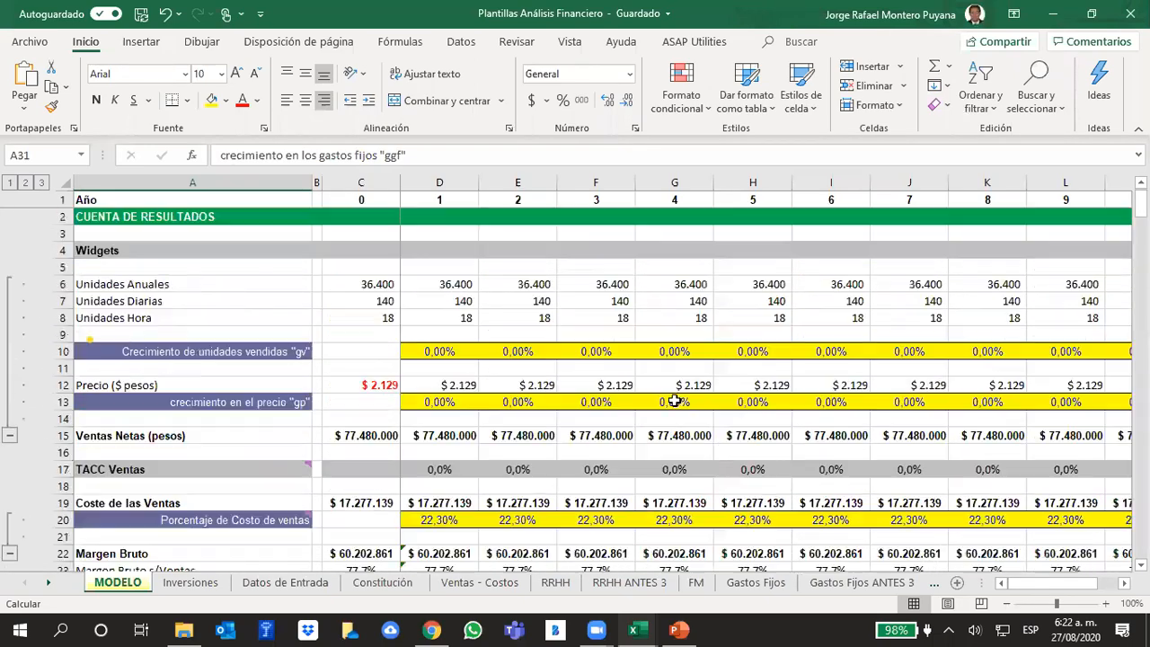
- Switch to the UIS - IE - 2019 - 2 CORTE PowerPoint presentation and select the Introducción section
left_click(688, 627)
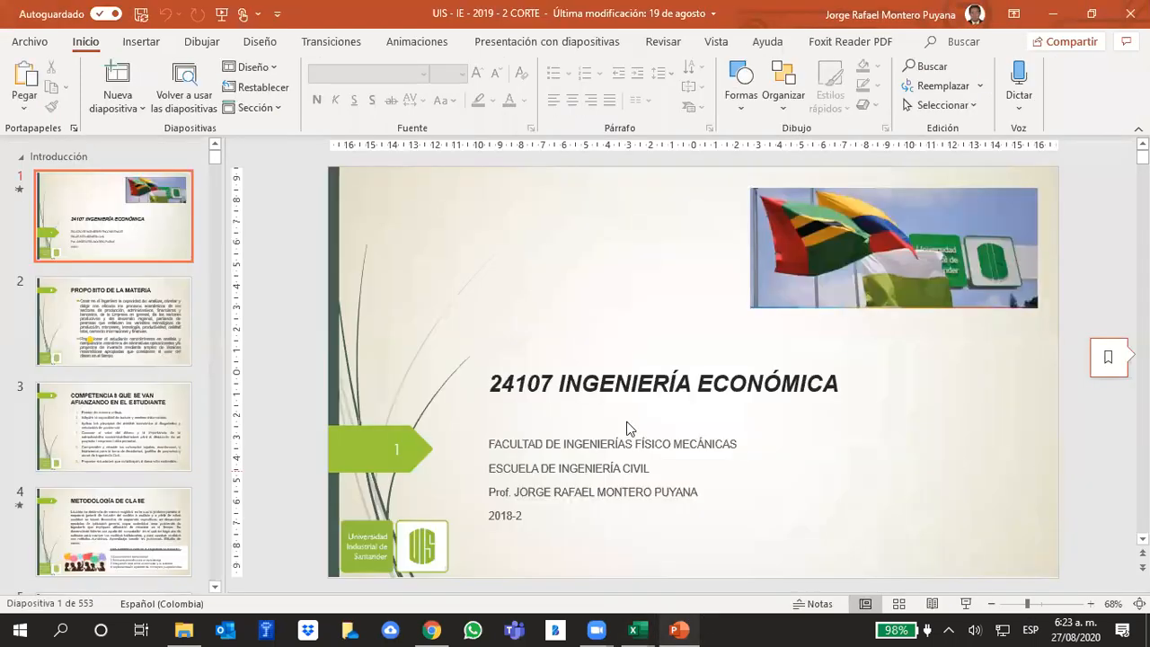
left_click(38, 158)
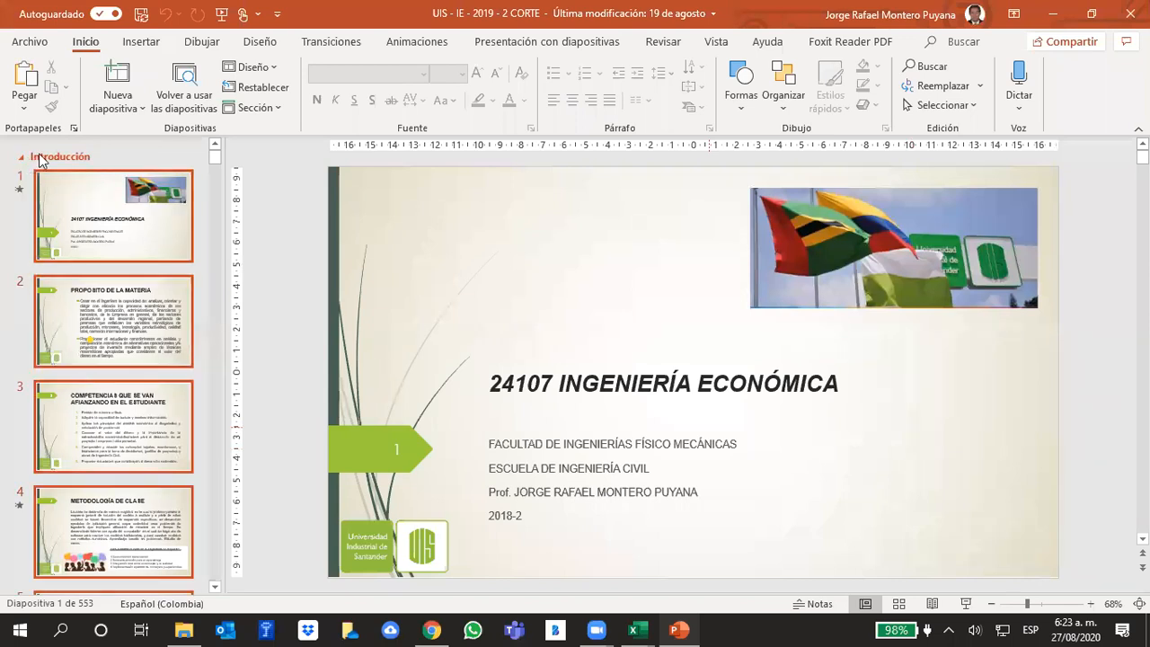
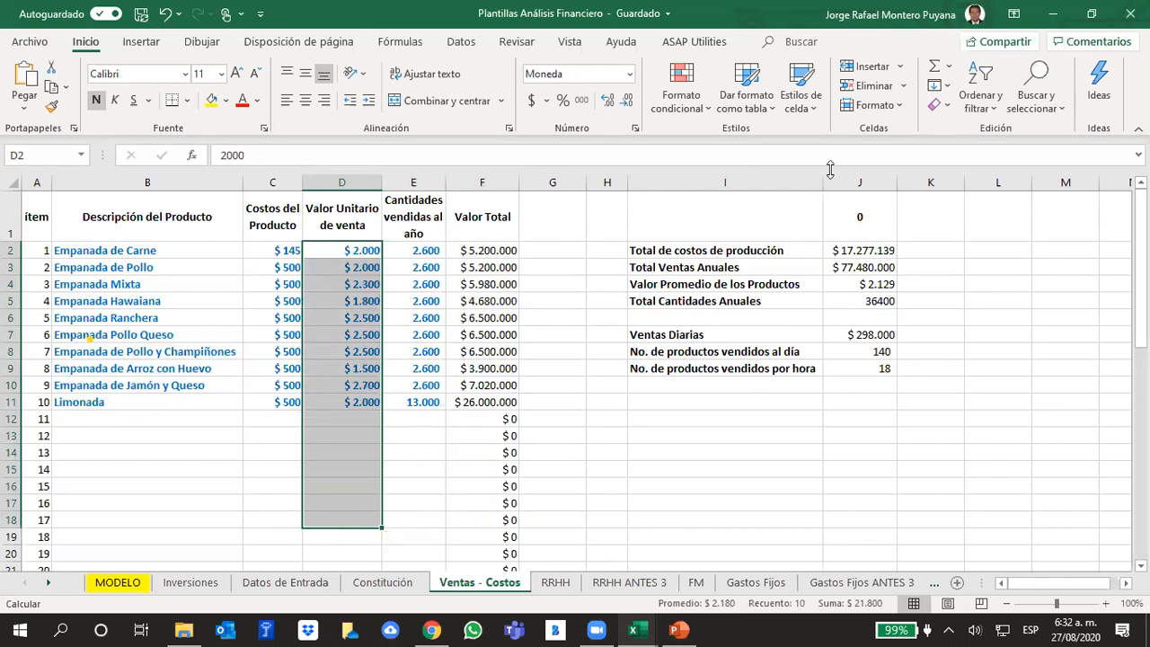
- Inspect the formulas for total annual quantities and average product value in the Ventas - Costos summary, leaving them unchanged
left_click(855, 181)
left_click(956, 347)
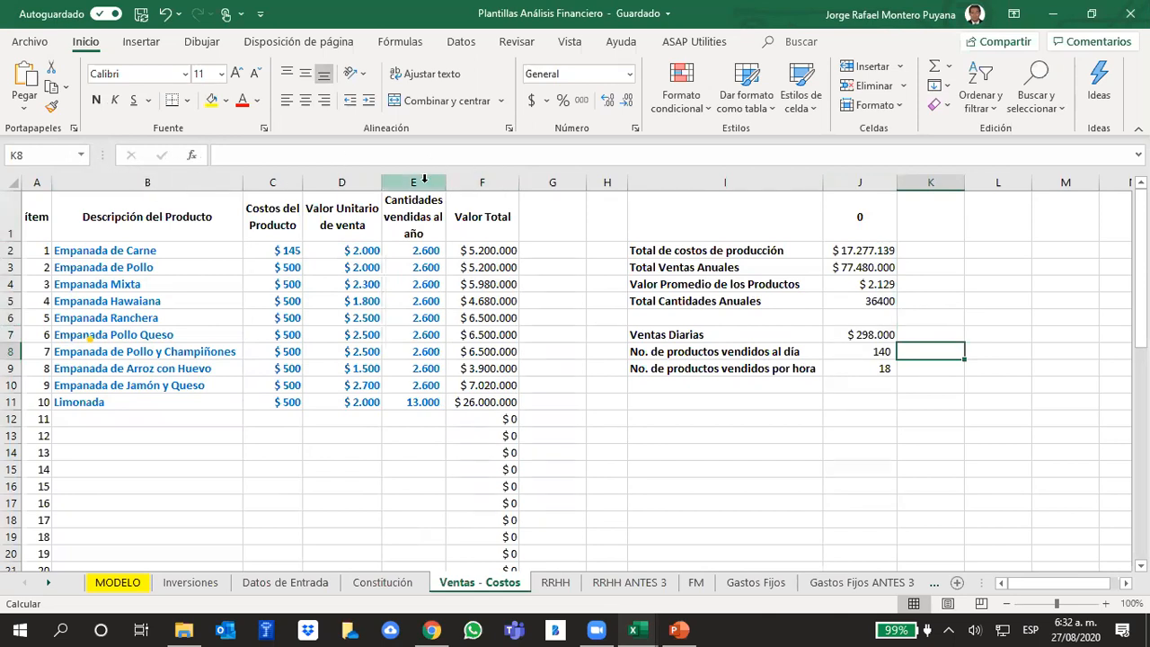
left_click(1015, 450)
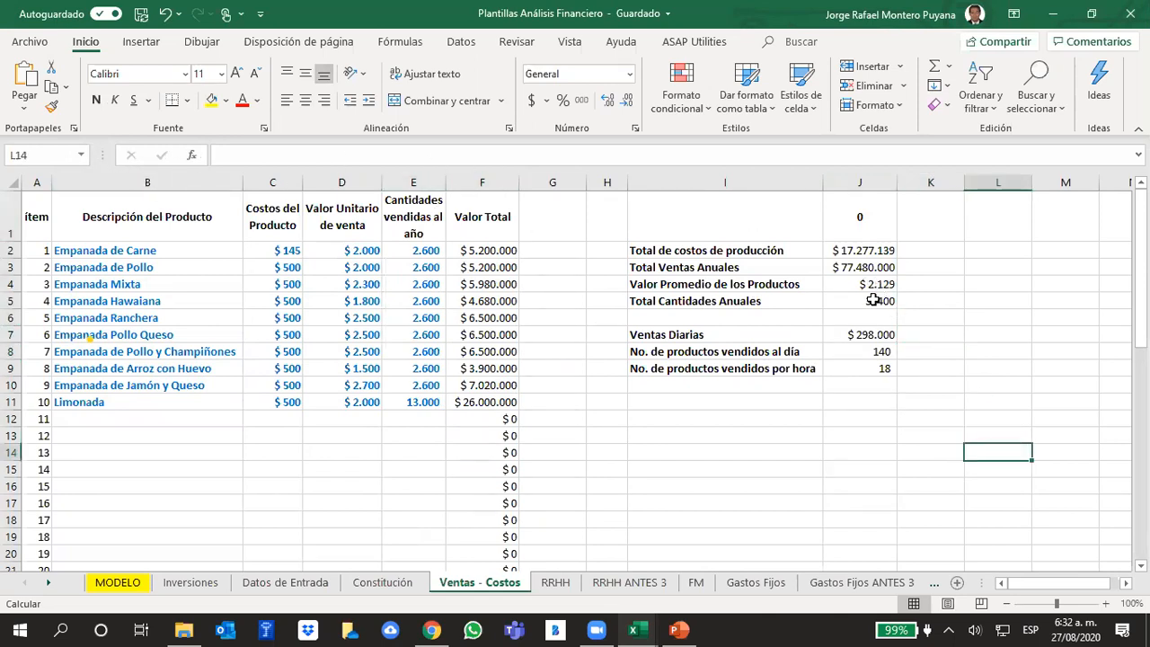
left_click(858, 301)
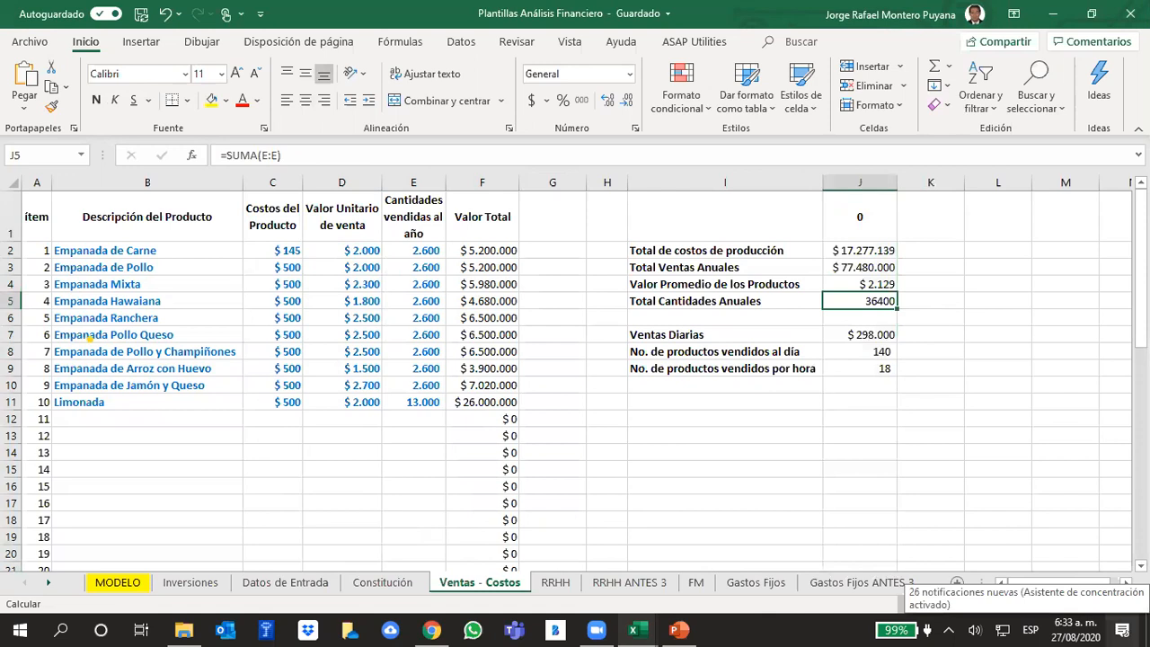
left_click(979, 367)
left_click(879, 282)
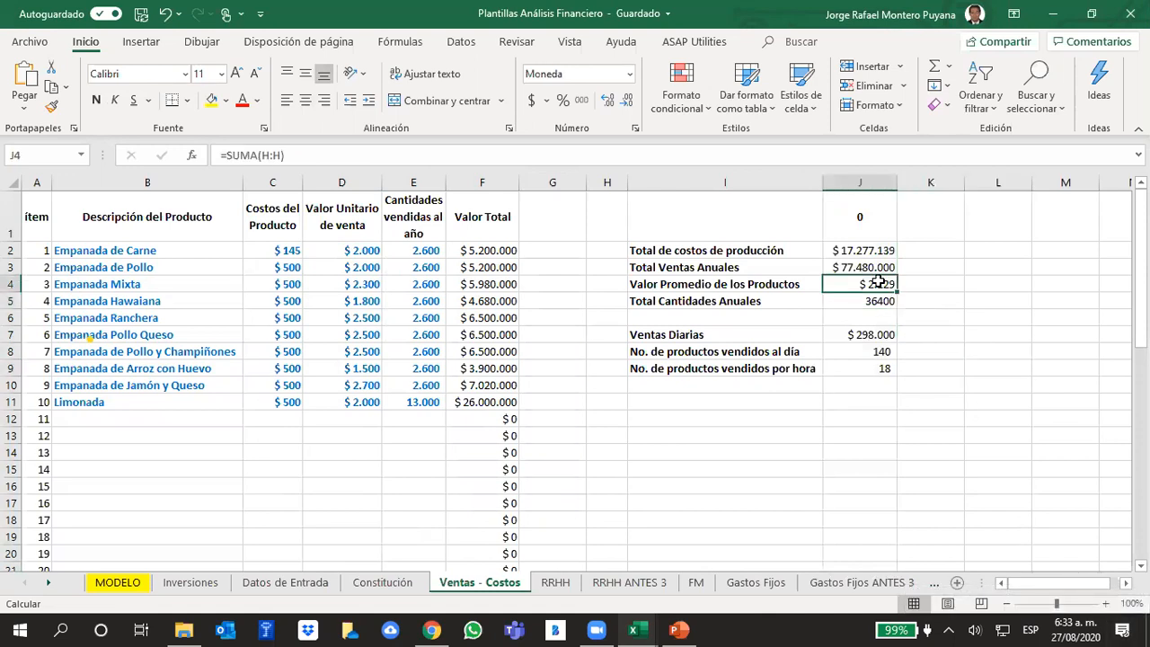
left_click(317, 155)
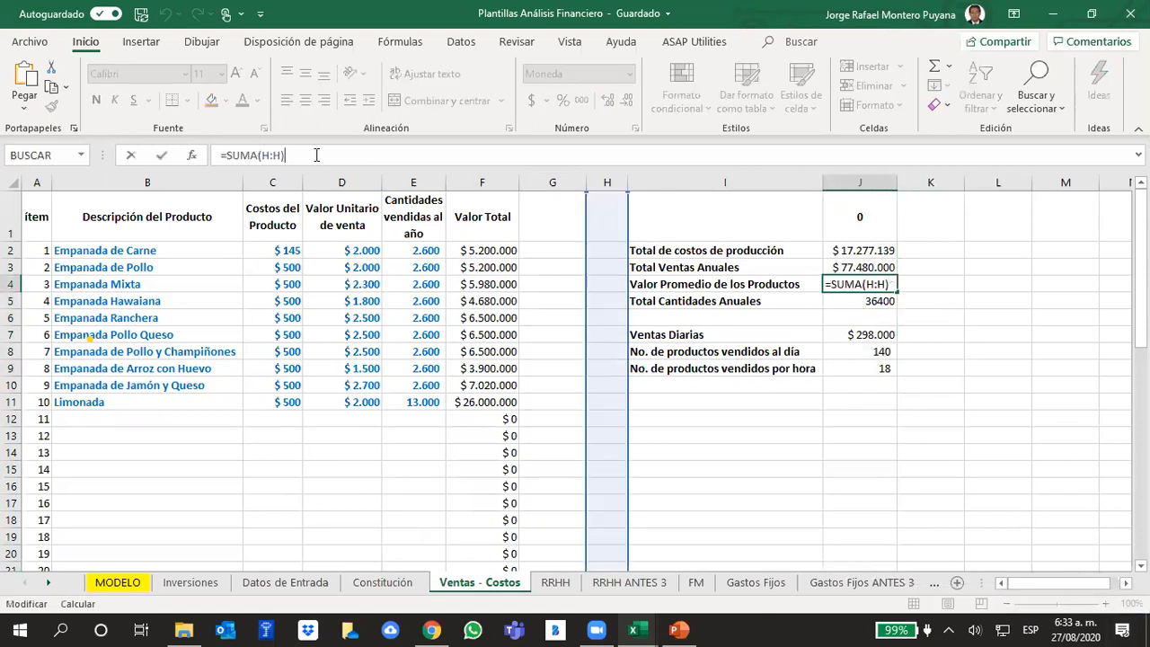
left_click(966, 433)
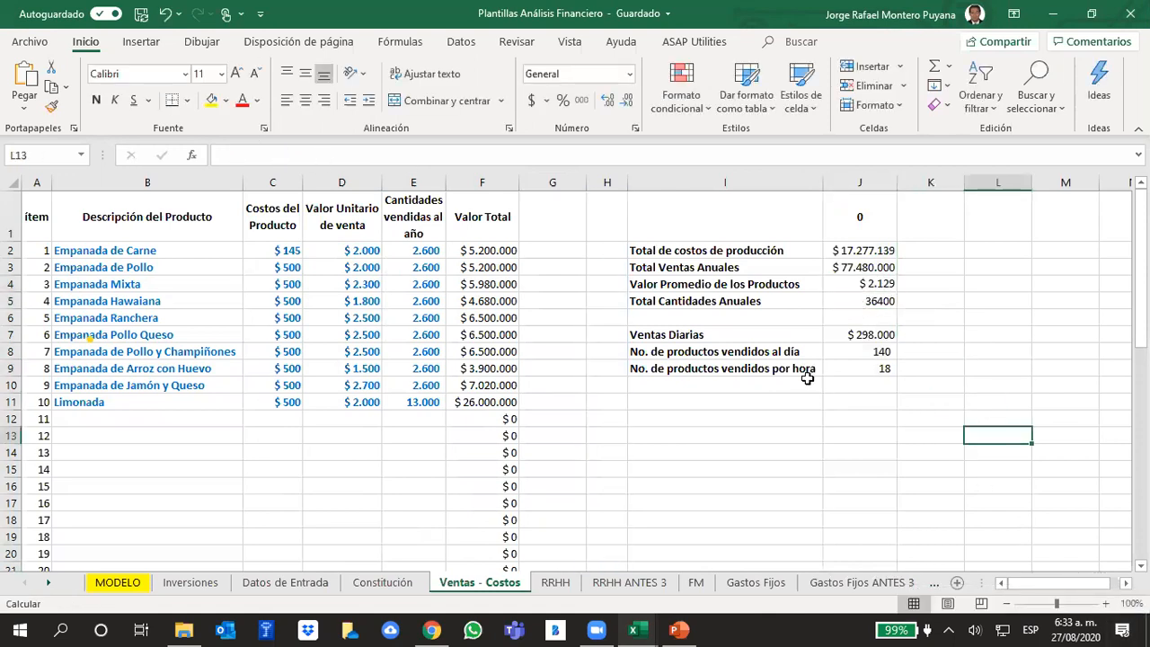
left_click(841, 288)
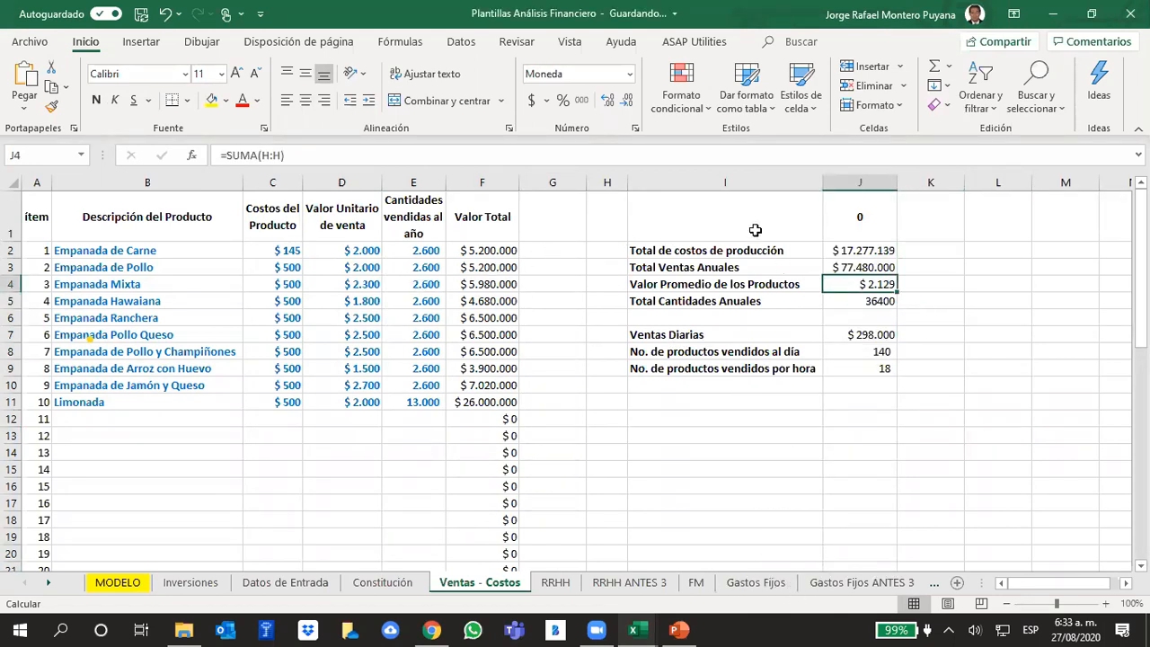
left_click(907, 307)
left_click_drag(888, 286, 880, 302)
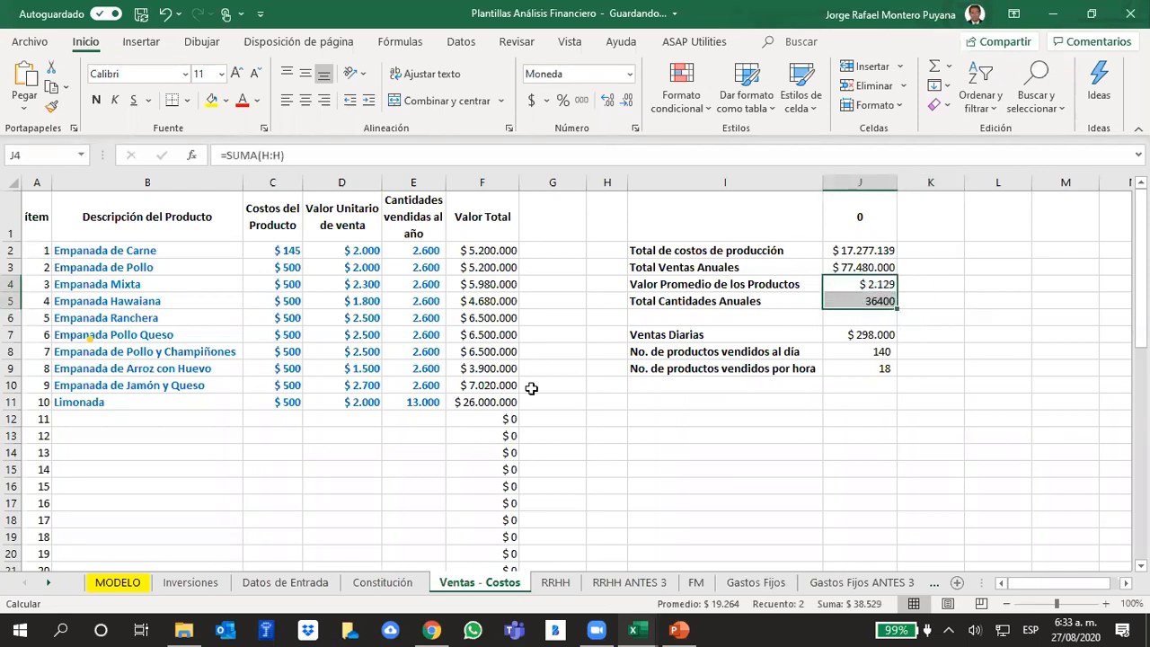
- Trace the year 0 Unidades Anuales in MODELO back to the annual quantities total in Ventas - Costos
left_click(117, 582)
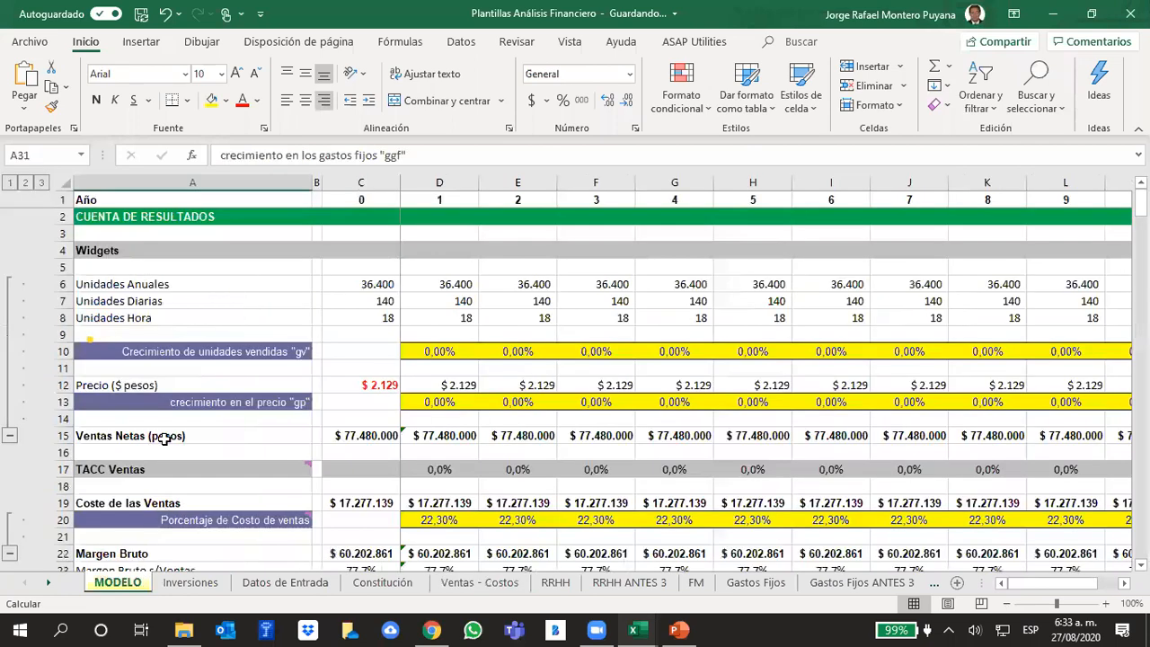
left_click(370, 281)
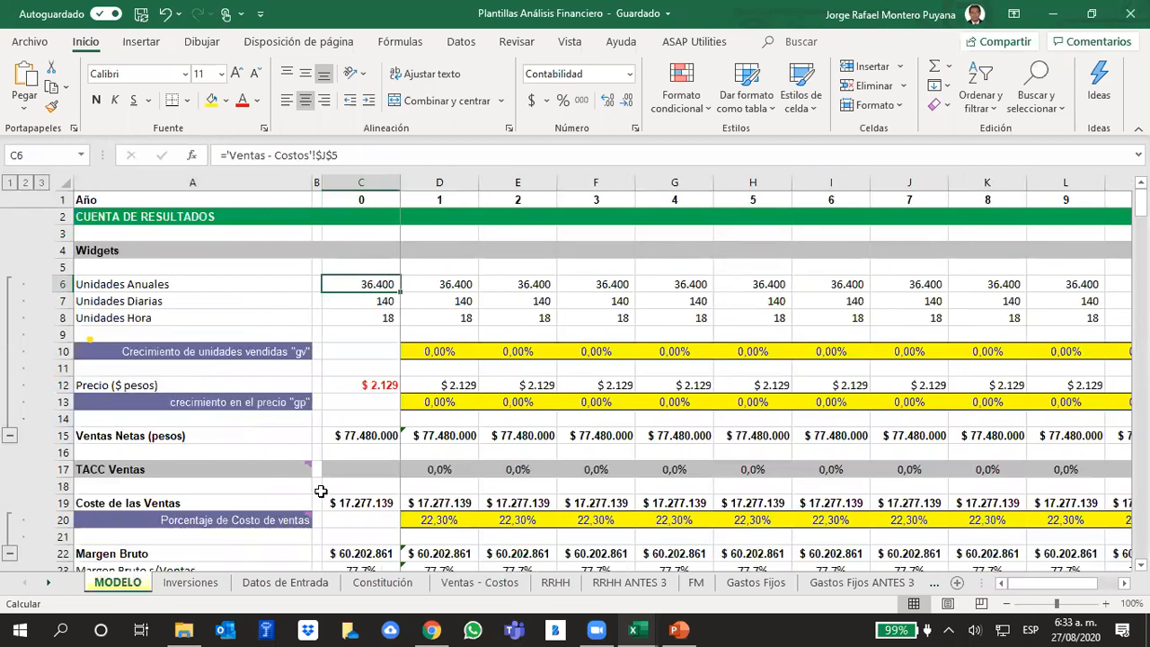
left_click(479, 582)
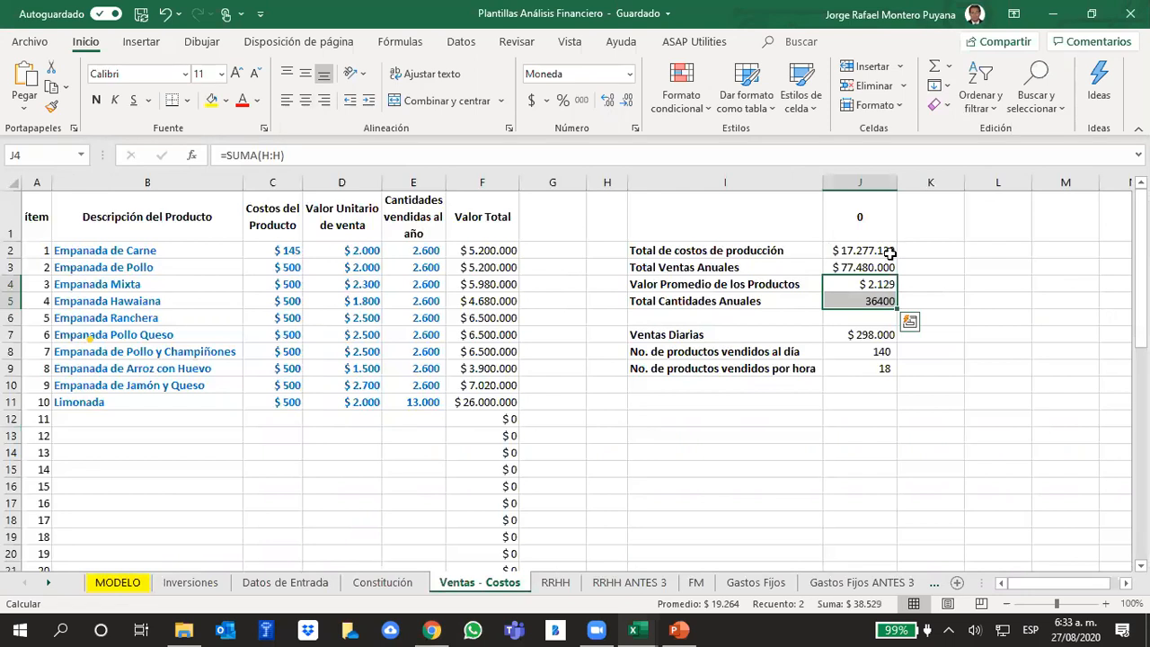
left_click(1024, 370)
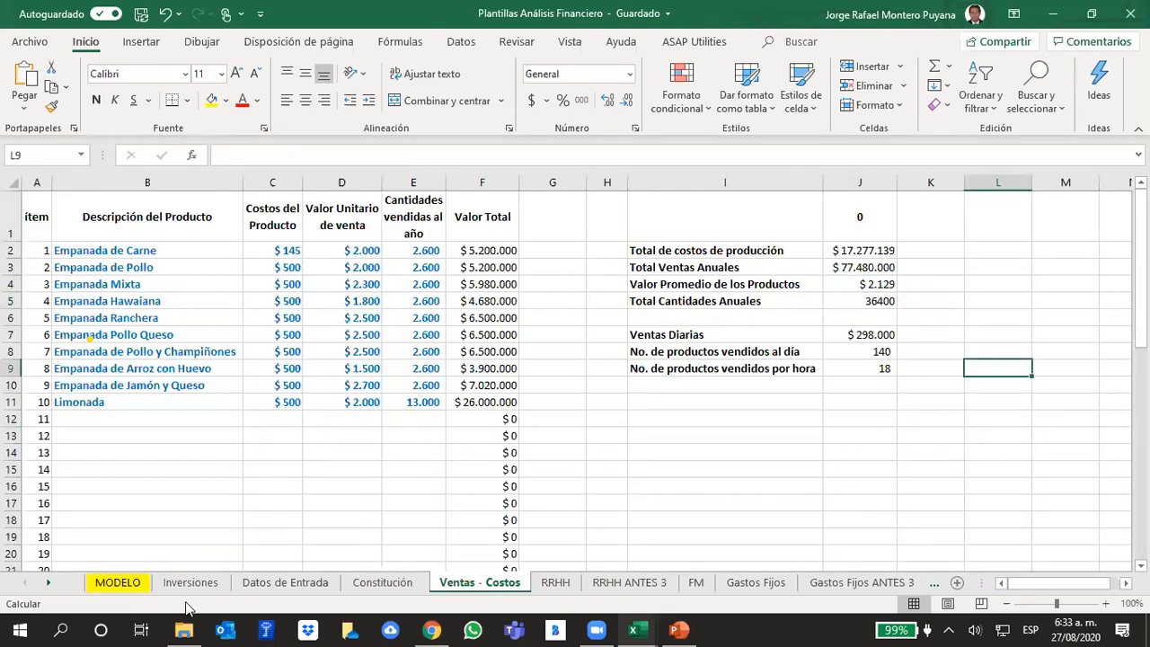
- Inspect the year 0 Precio and Ventas Netas formulas in MODELO and the units and price cells they multiply
left_click(118, 582)
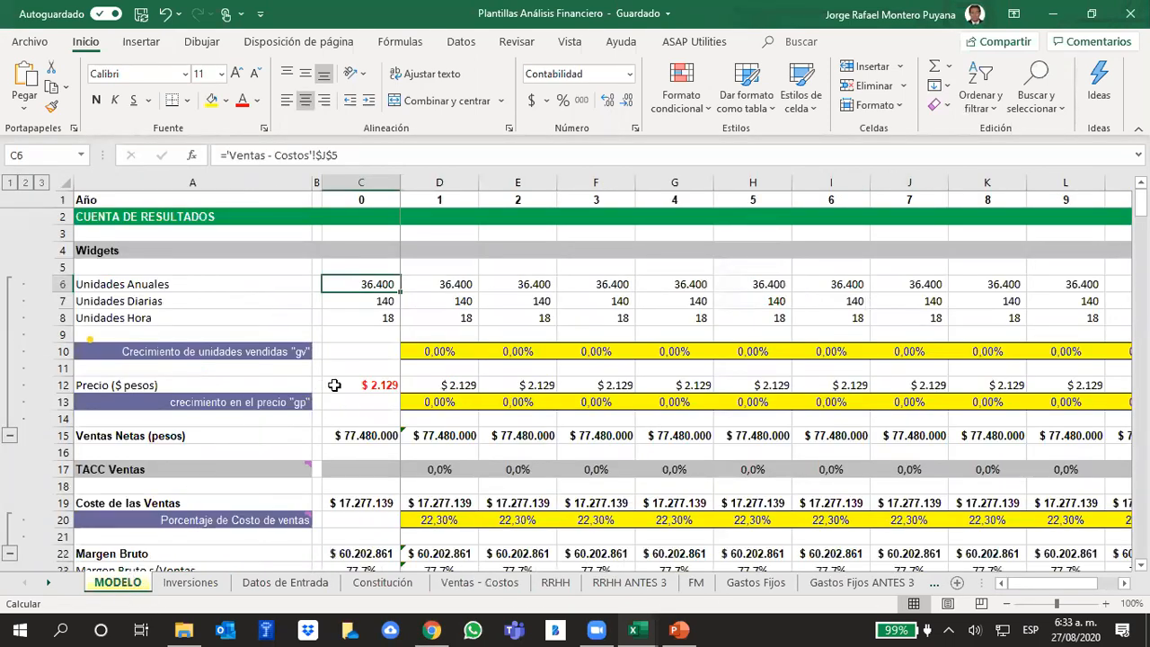
left_click(379, 385)
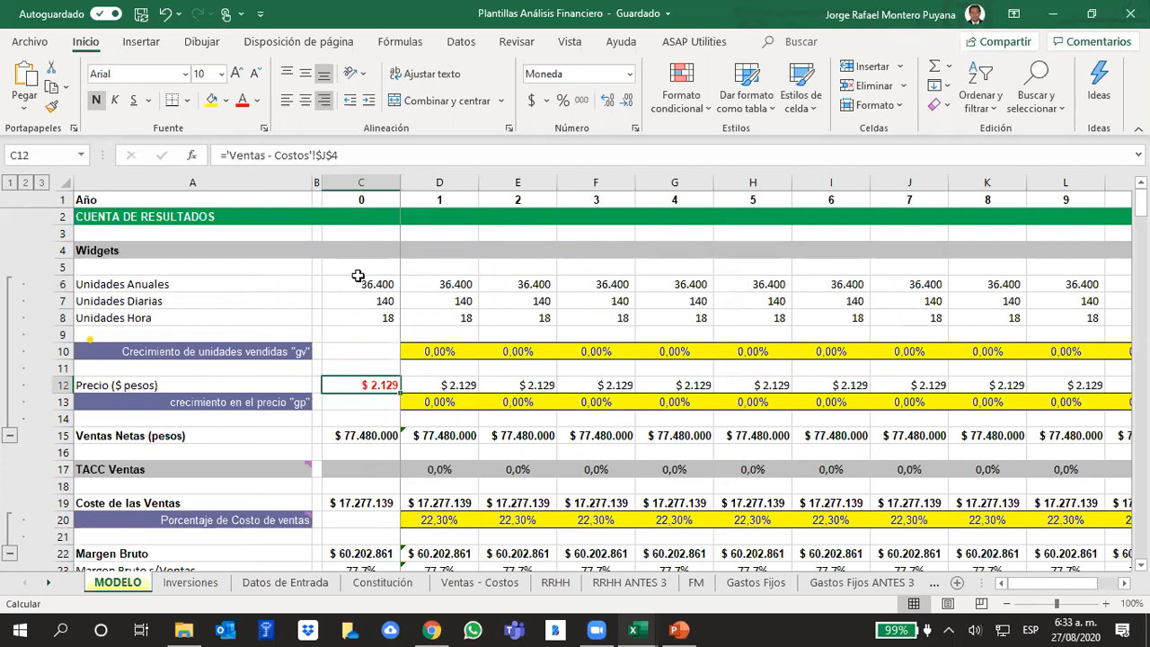
left_click(358, 283)
left_click(379, 385)
left_click(356, 438)
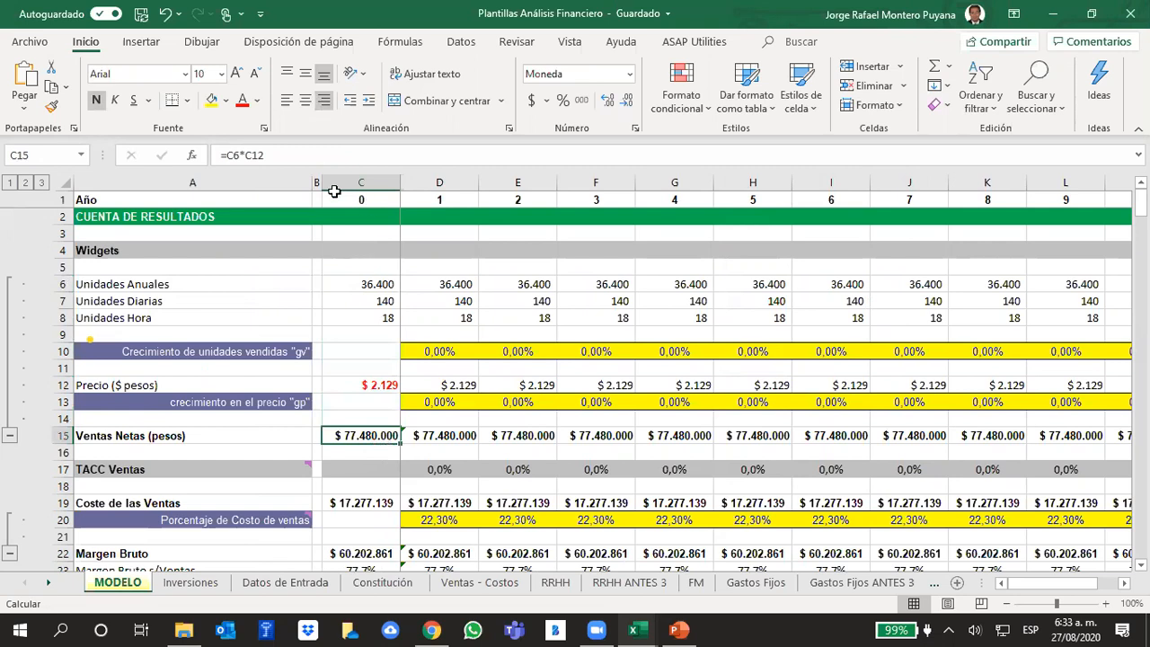
left_click(284, 148)
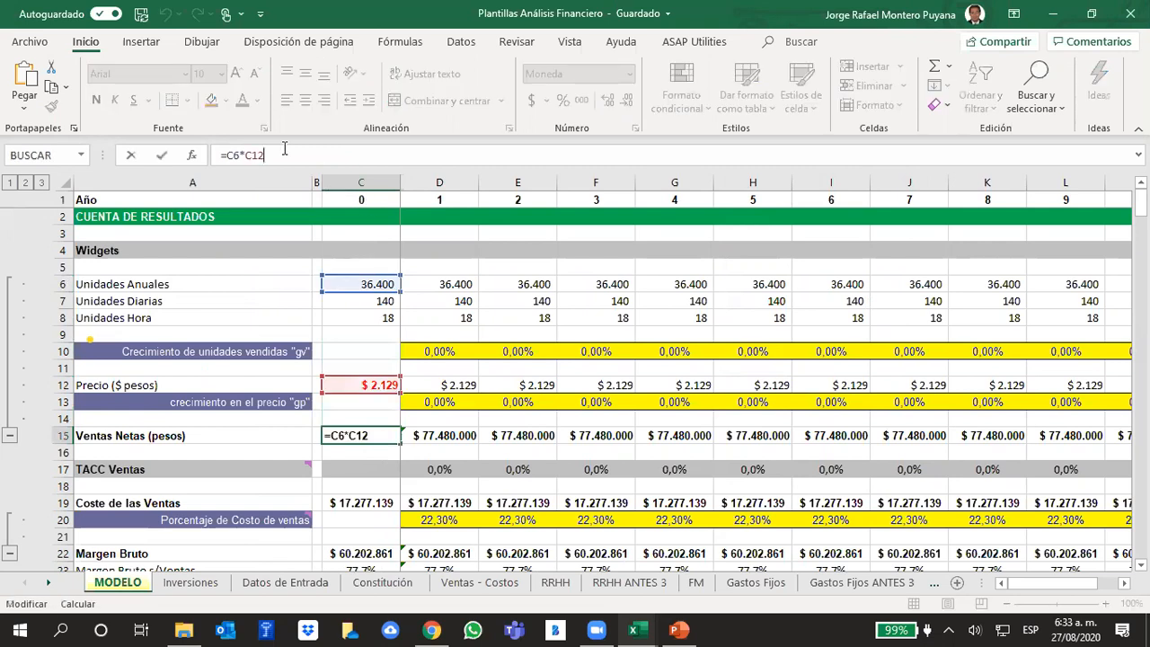
left_click(373, 358)
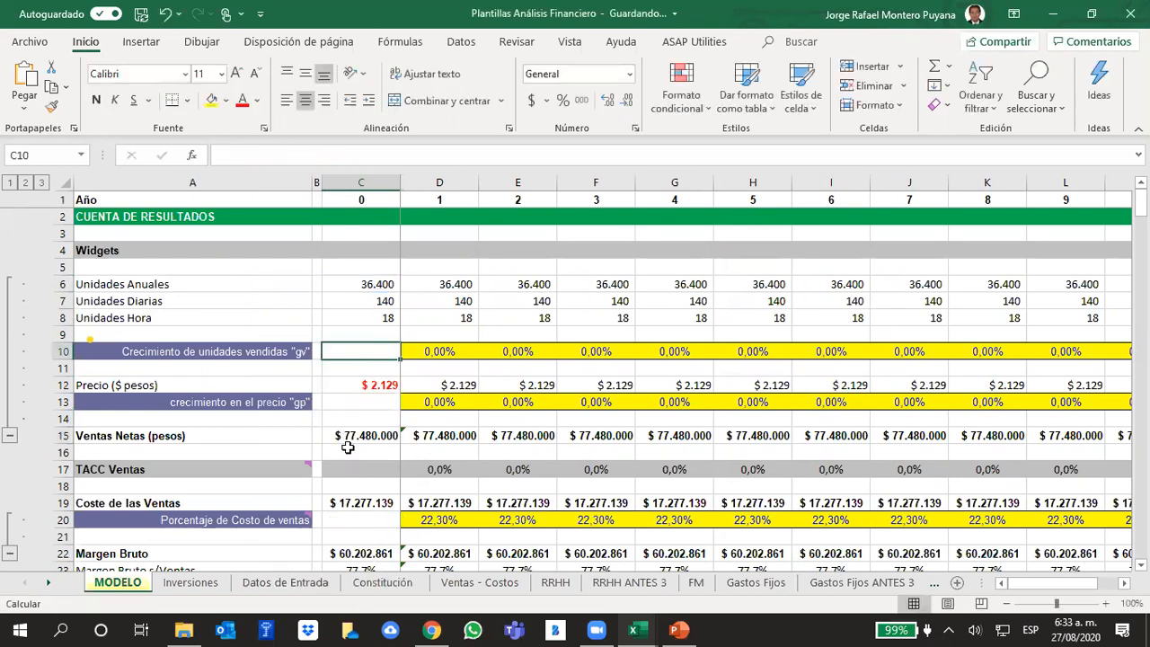
left_click(342, 437)
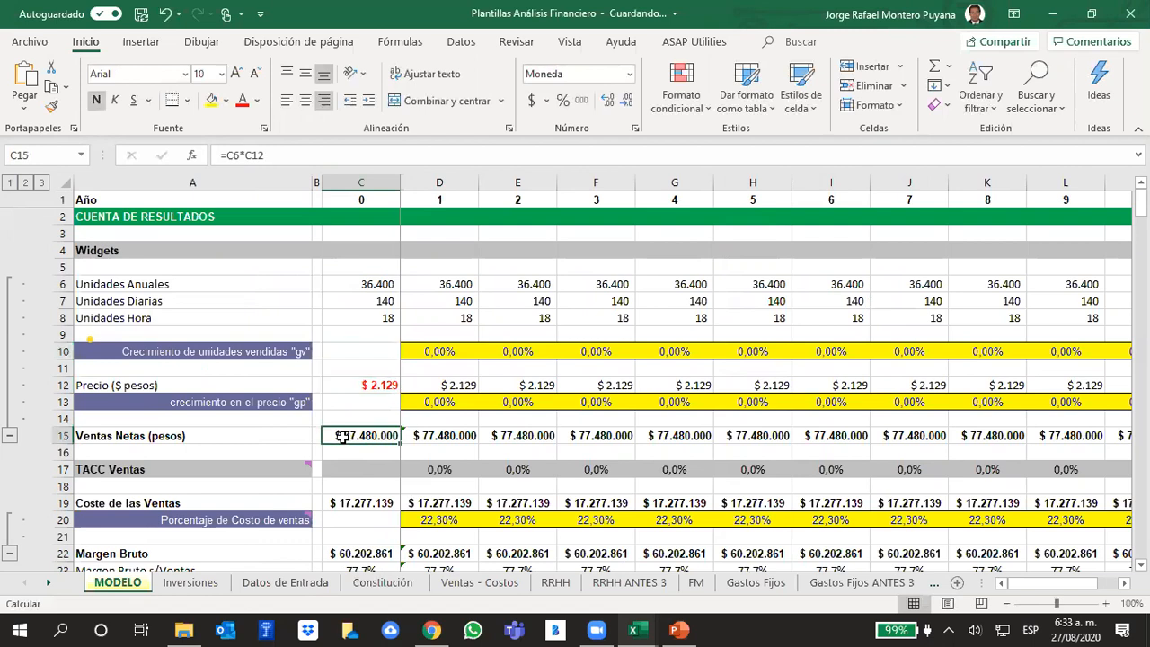
- Check the annual sales and production cost formulas in Ventas - Costos against the year 0 Coste de las Ventas in MODELO
left_click(466, 607)
left_click(861, 269)
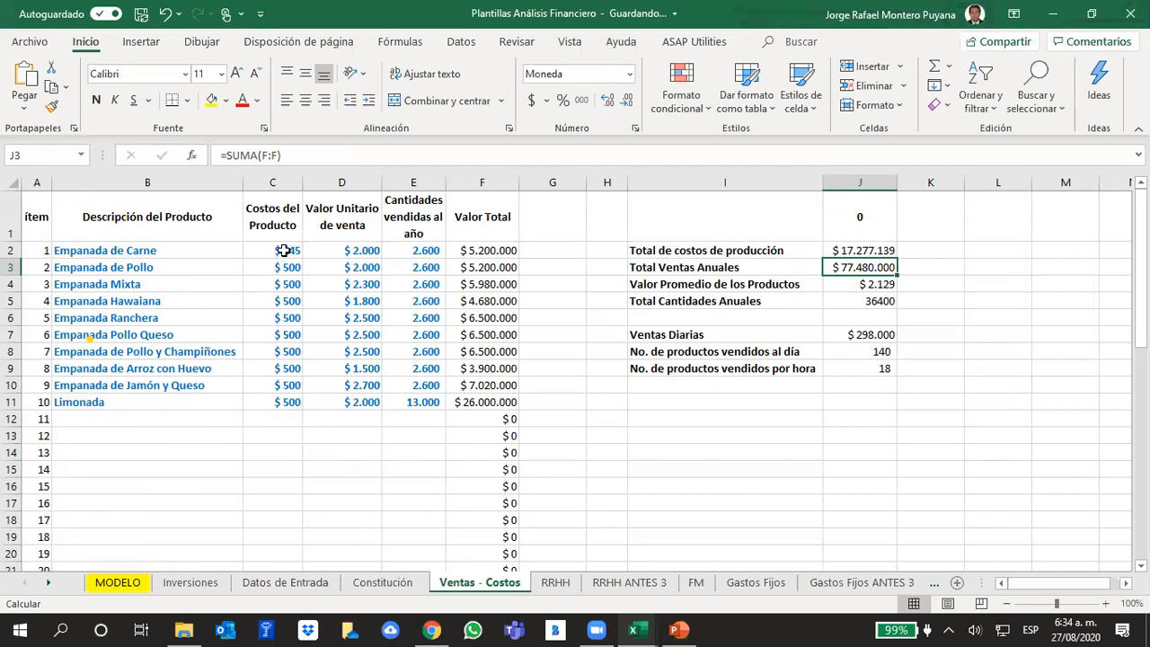
left_click_drag(284, 251, 270, 404)
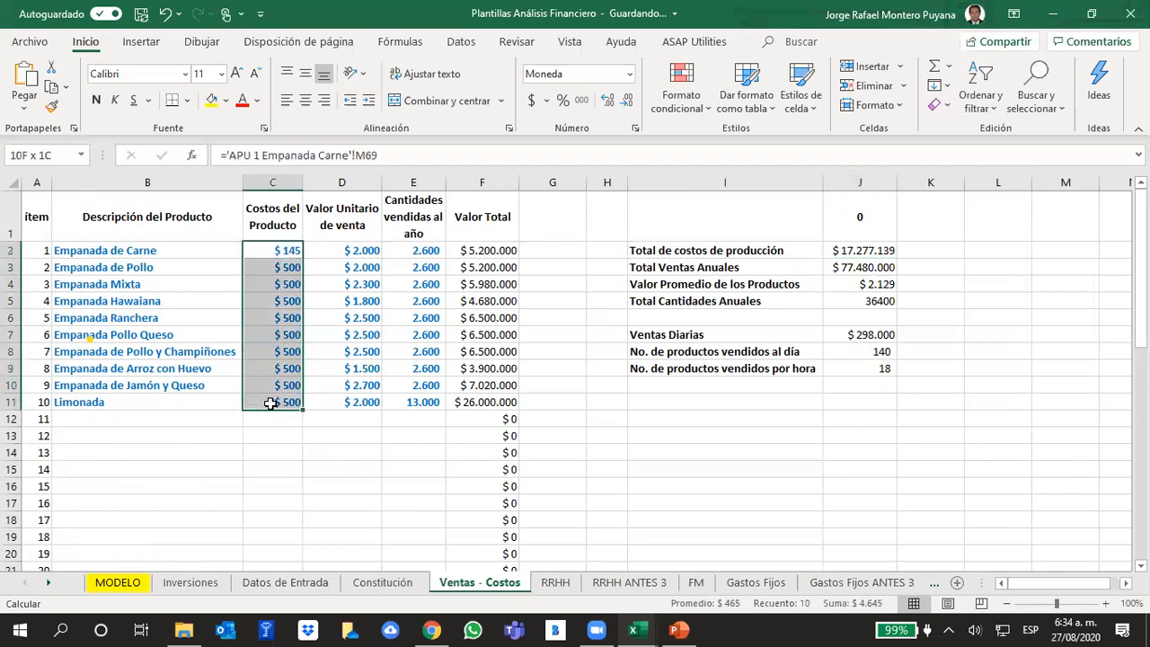
left_click(891, 251)
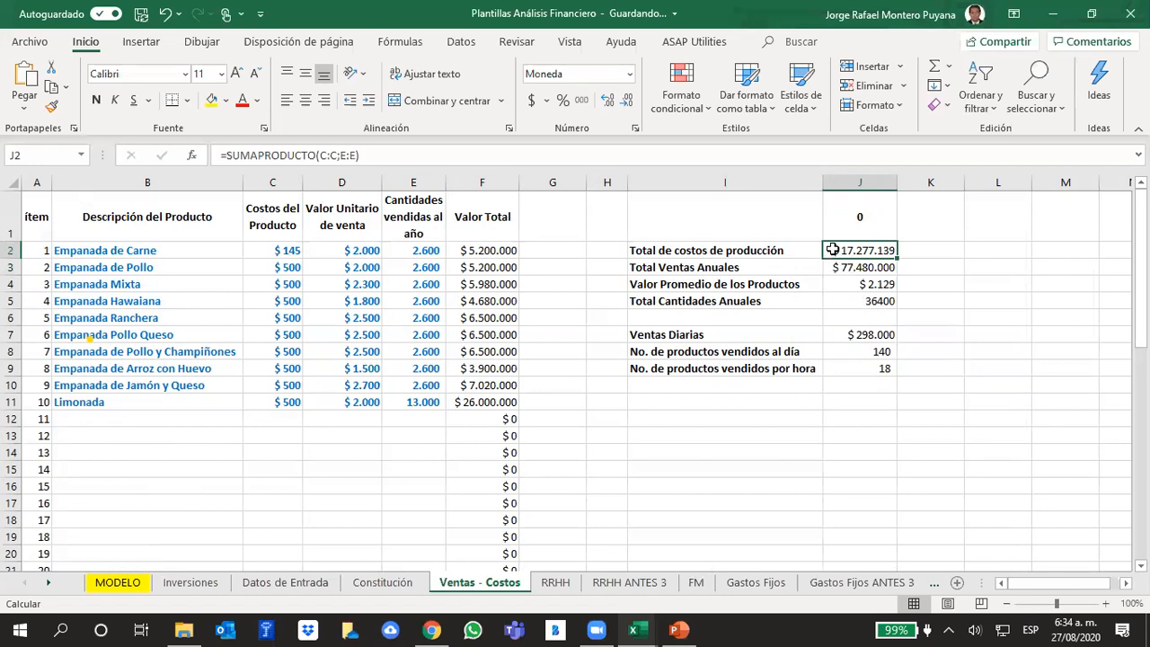
left_click(126, 581)
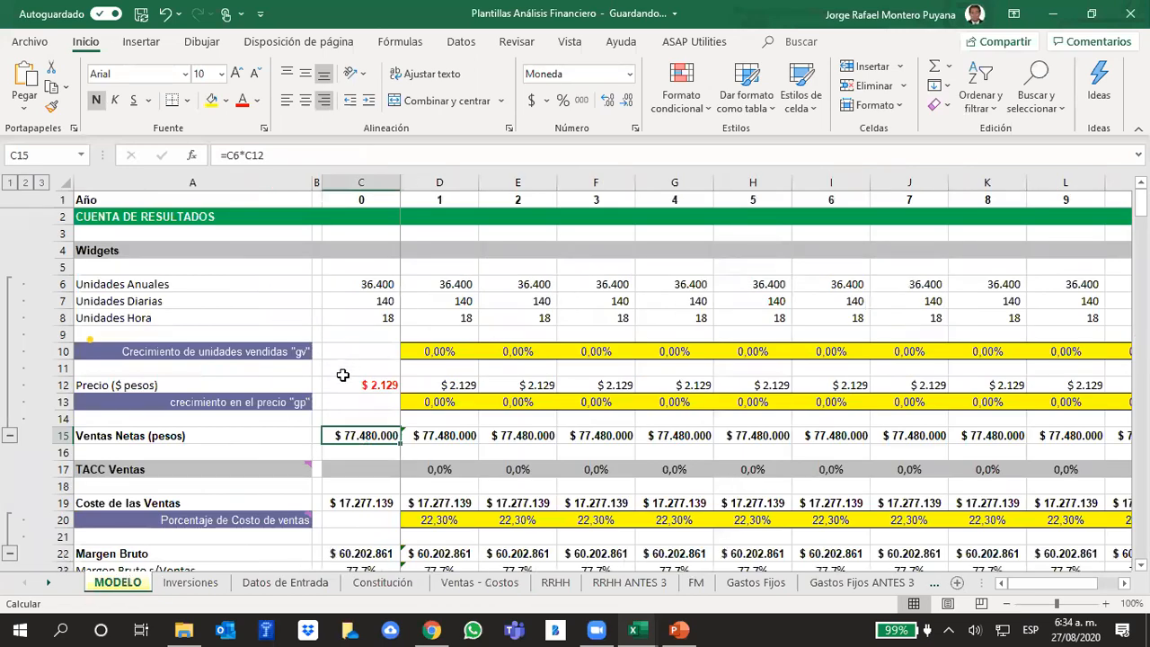
left_click(373, 503)
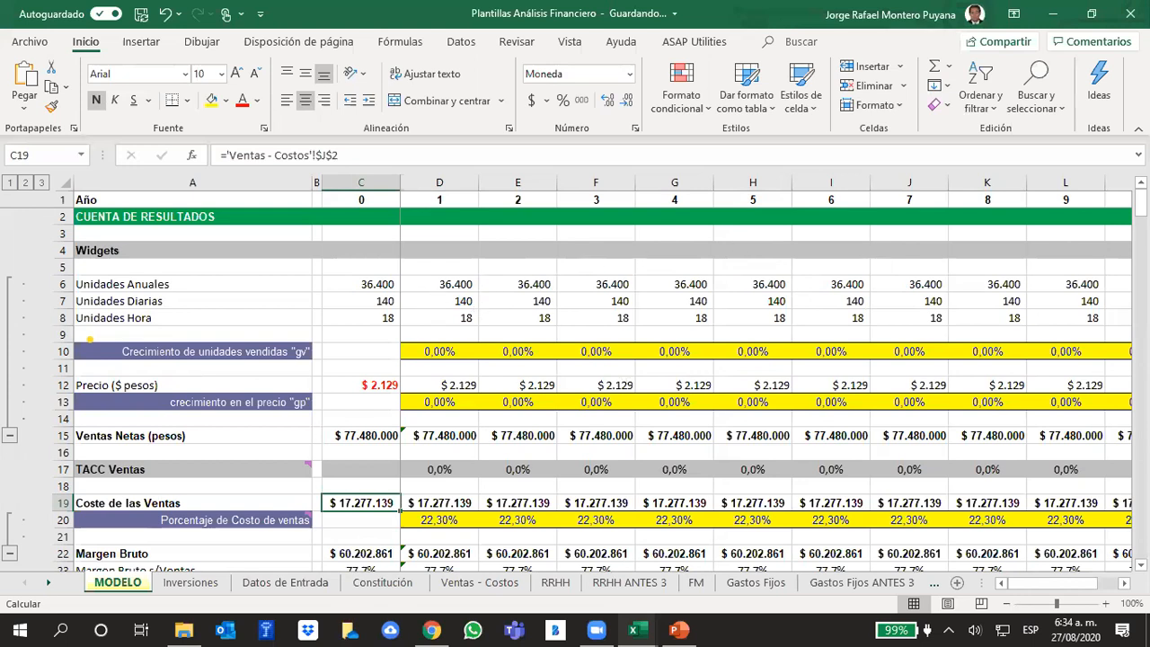
- Switch to the PowerPoint presentation to view the income estimation slide, and return to the MODELO sheet in Excel
mouse_move(1071, 586)
left_mouse_down()
mouse_move(1105, 588)
mouse_move(1052, 591)
mouse_move(1049, 579)
mouse_move(1105, 586)
mouse_move(1077, 585)
left_mouse_up()
left_click(678, 630)
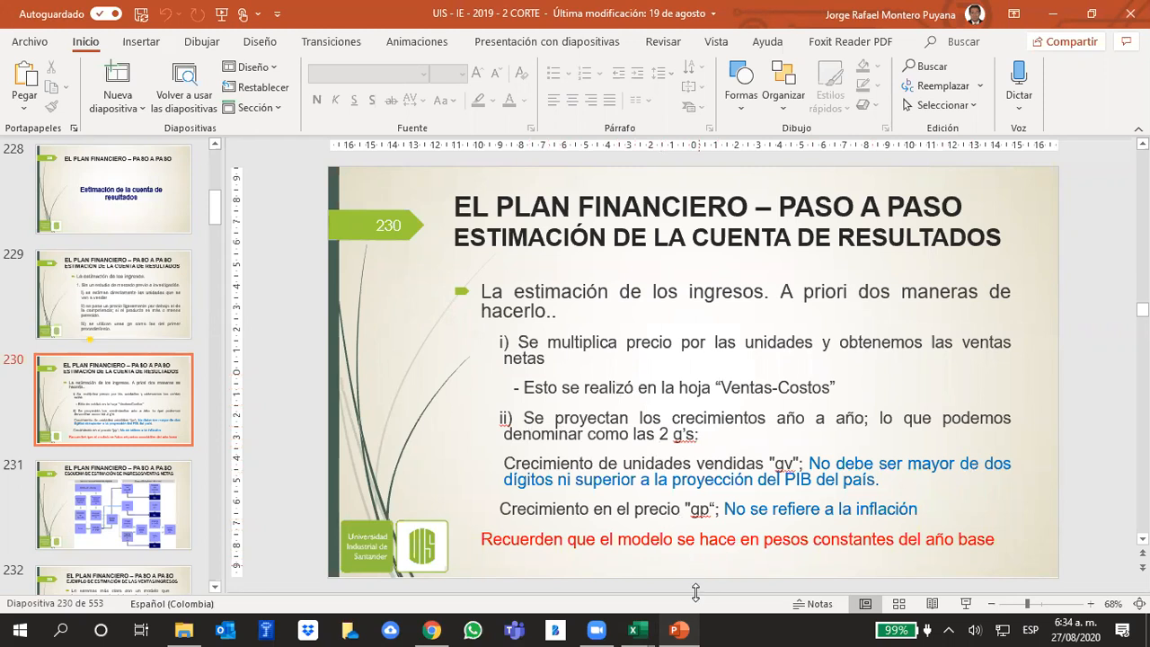
left_click(672, 627)
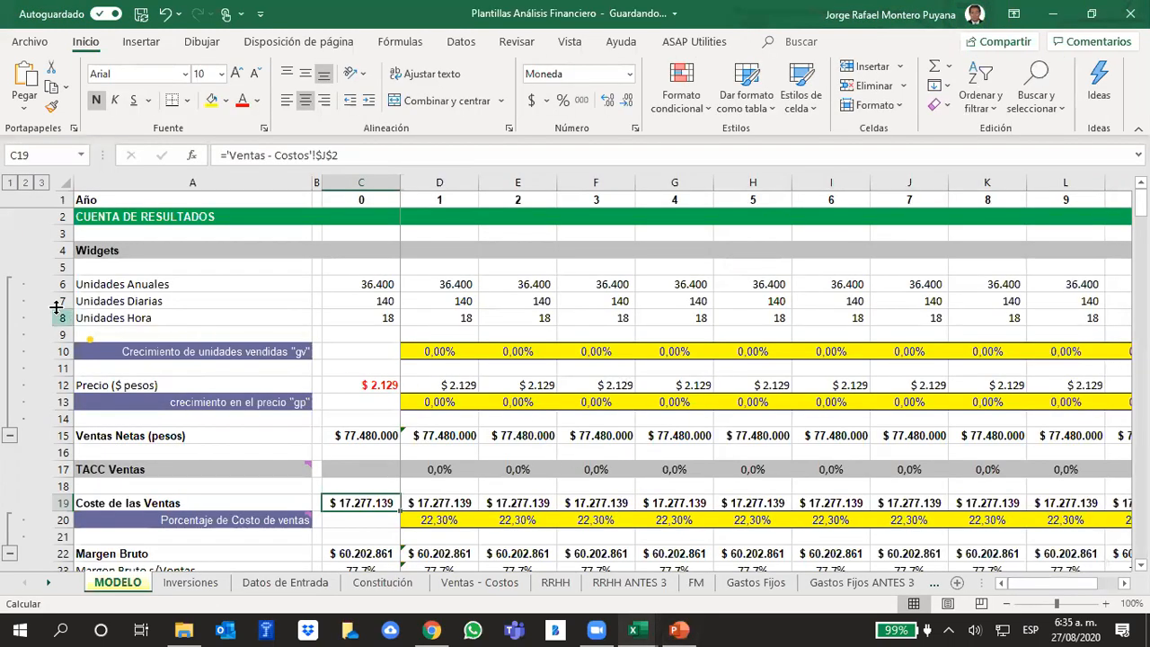
- Examine the Unidades Diarias and Unidades Hora rows in MODELO and how their year 0 formulas derive from Unidades Anuales
left_click_drag(65, 299, 72, 323)
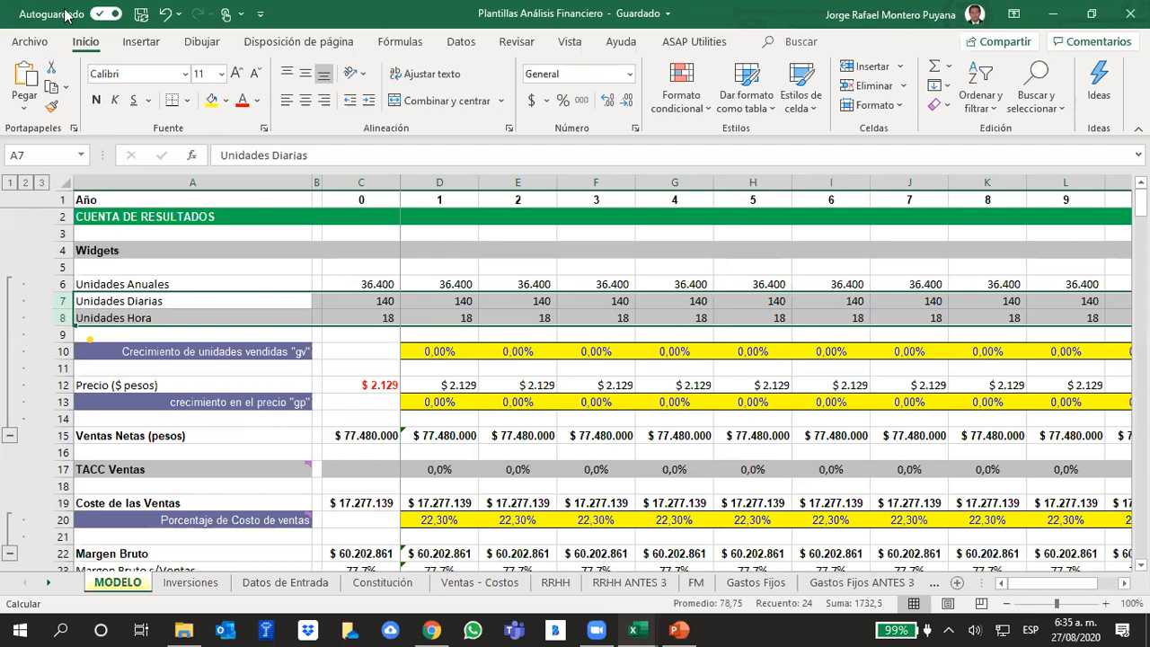
left_click(381, 318)
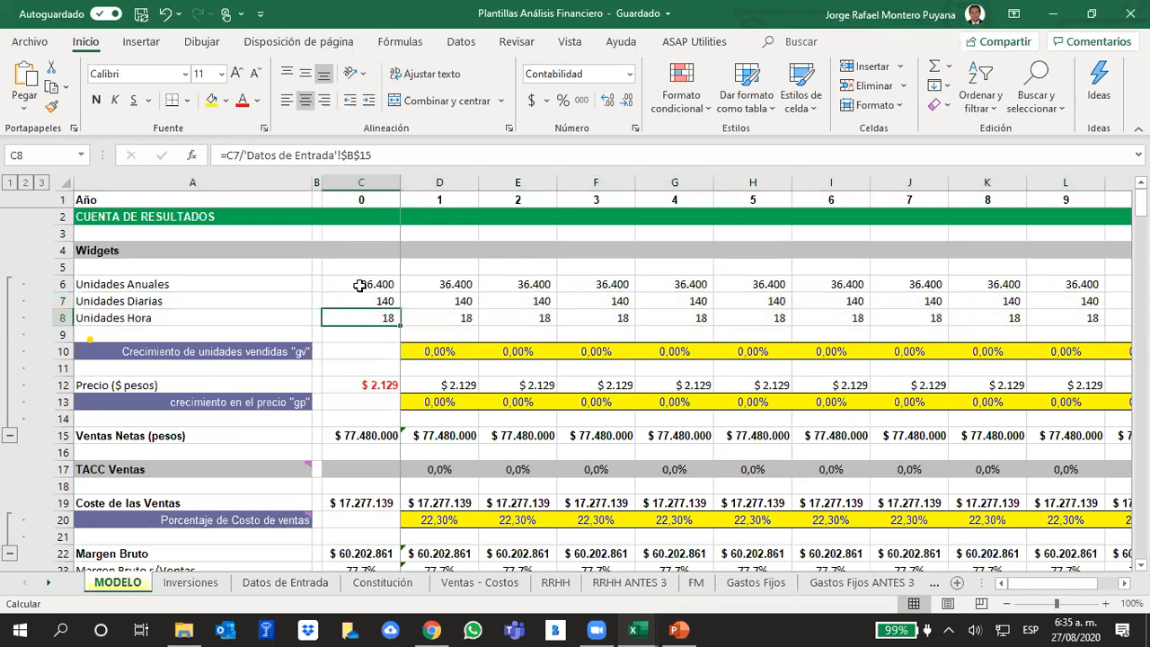
left_click_drag(362, 286, 367, 312)
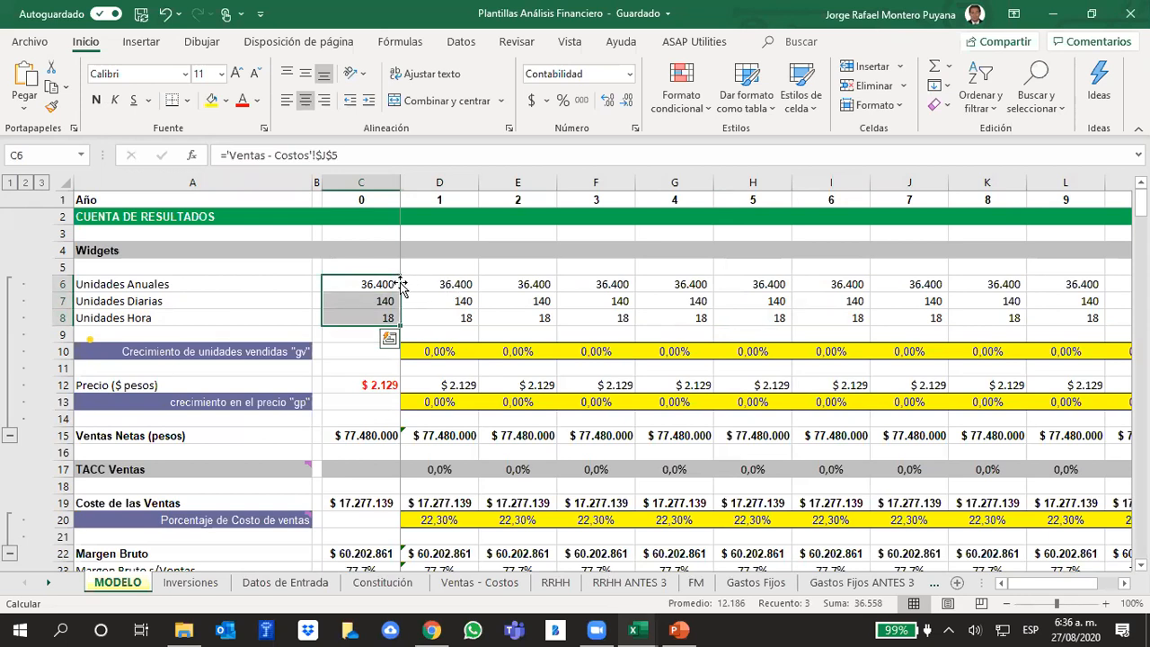
left_click(392, 266)
left_click_drag(377, 281, 373, 313)
left_click(375, 317)
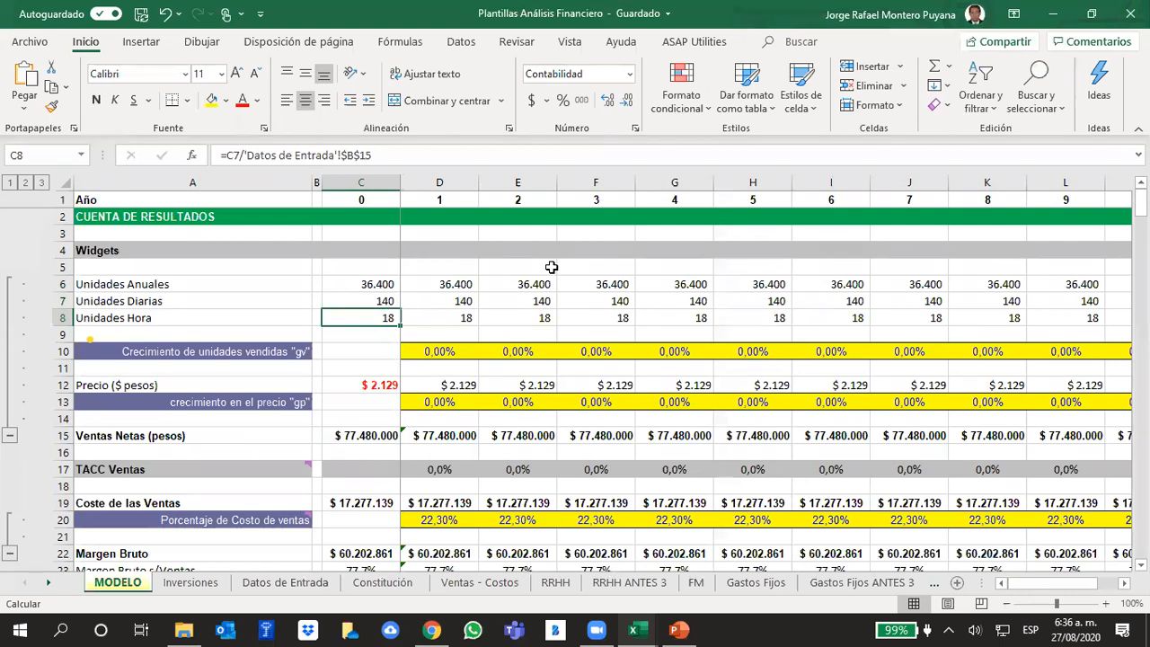
left_click(372, 298)
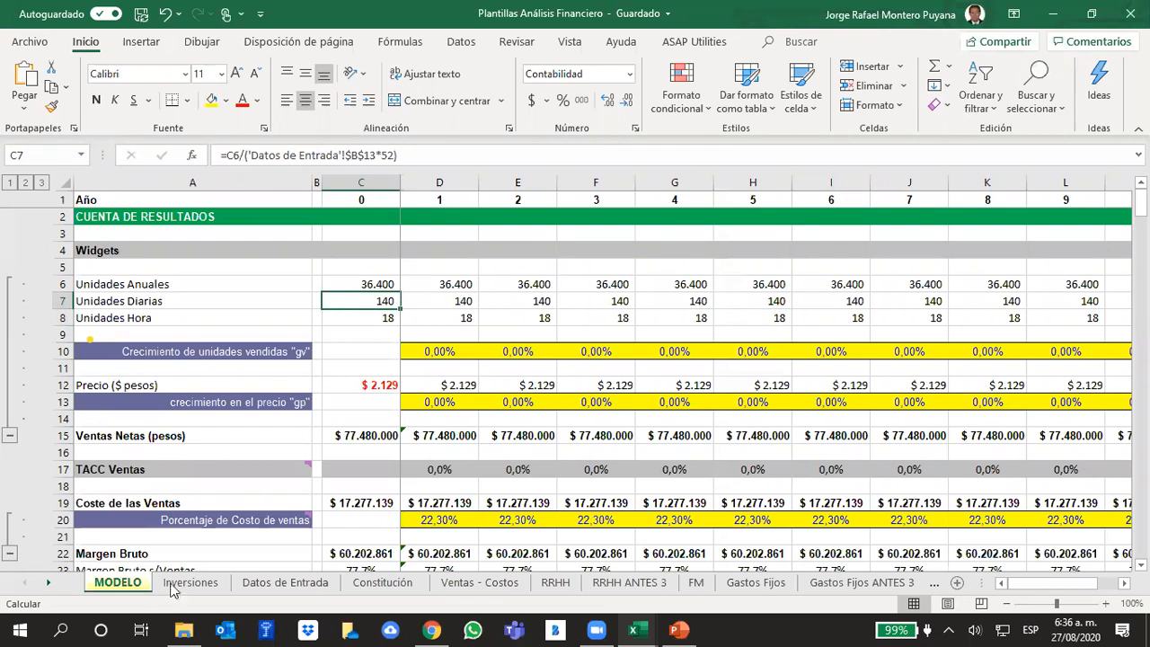
- Check the weekly working days and daily hours in Datos de Entrada against the year 0 Unidades Hora formula in MODELO
left_click(290, 589)
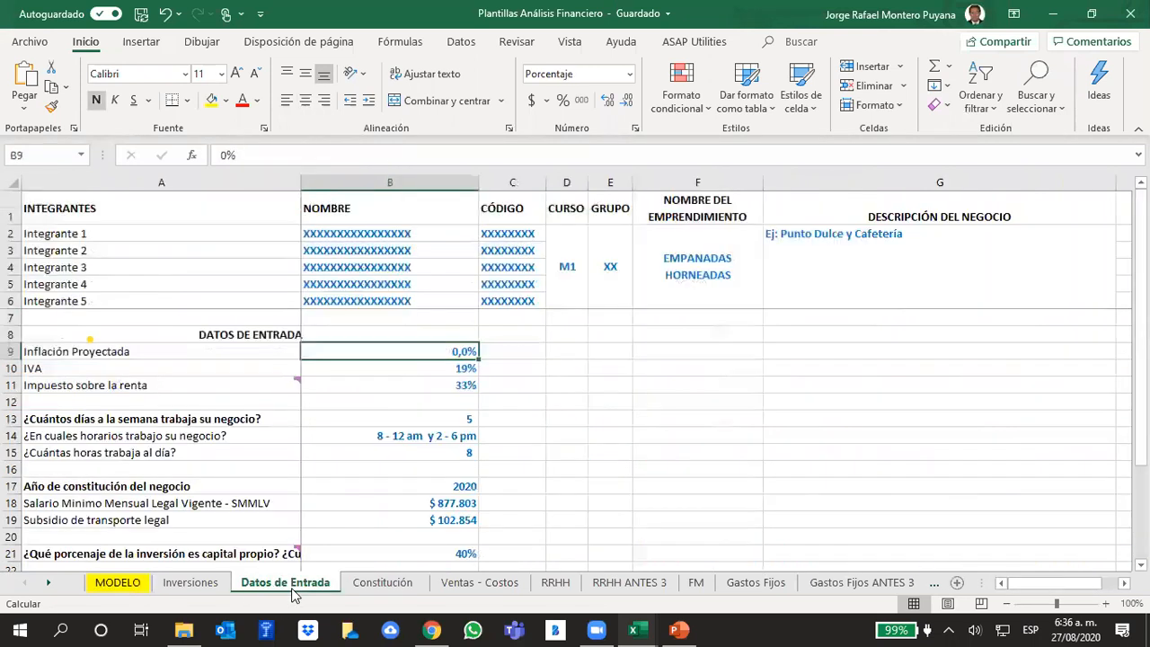
left_click(452, 419)
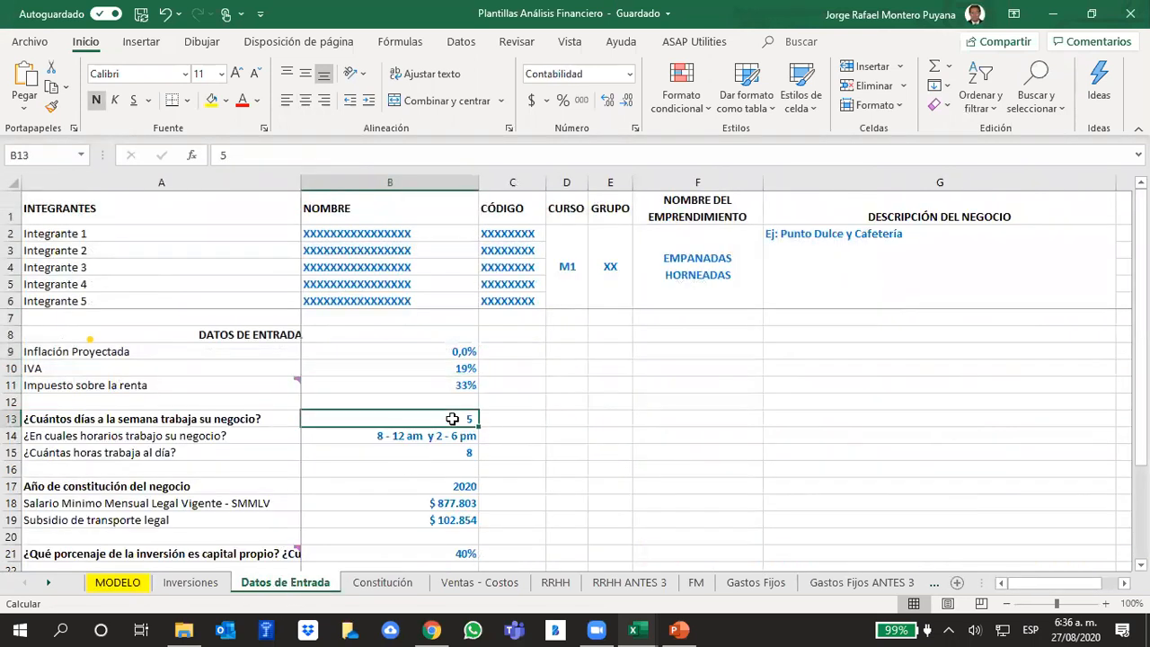
left_click(462, 454)
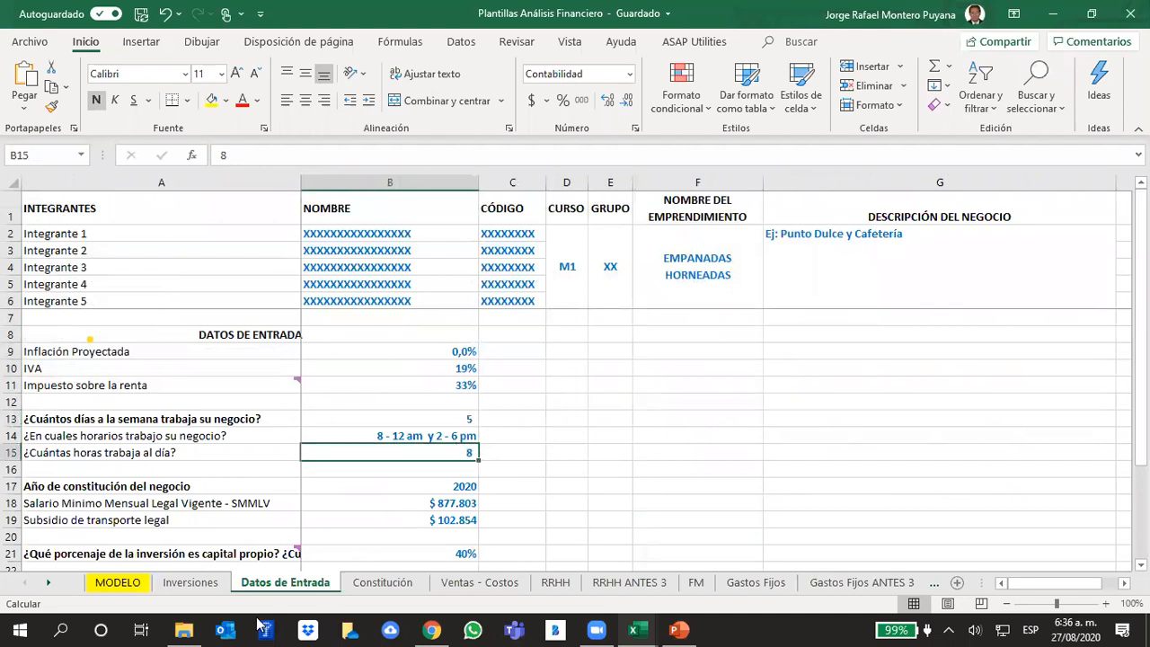
left_click(133, 582)
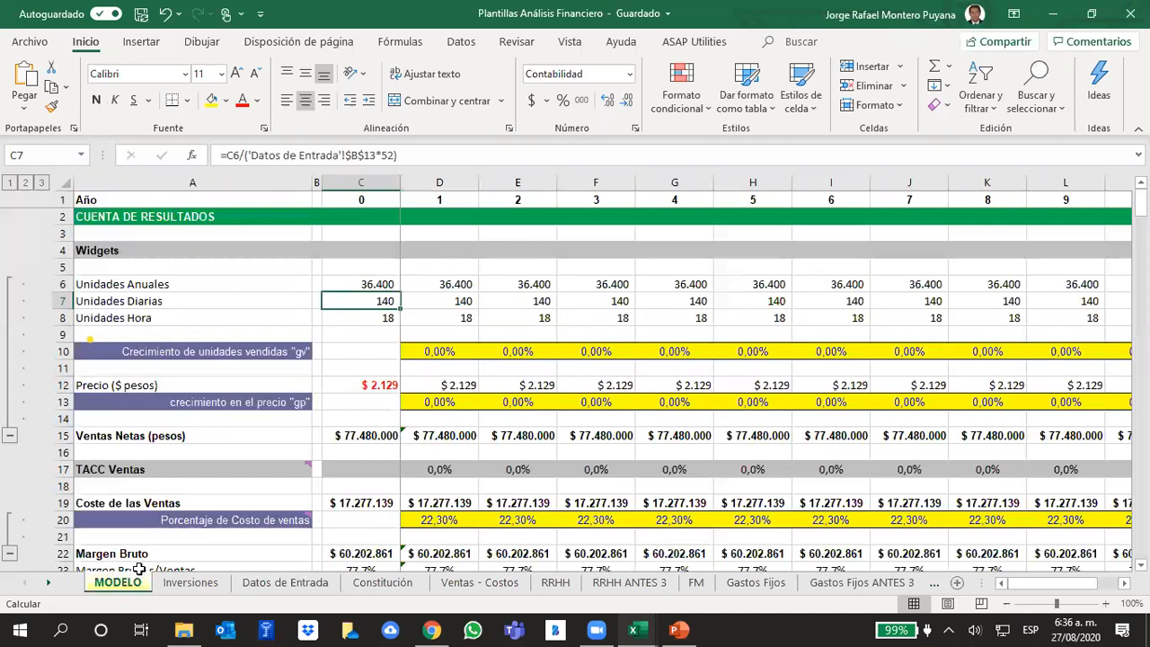
left_click(378, 330)
left_click(378, 319)
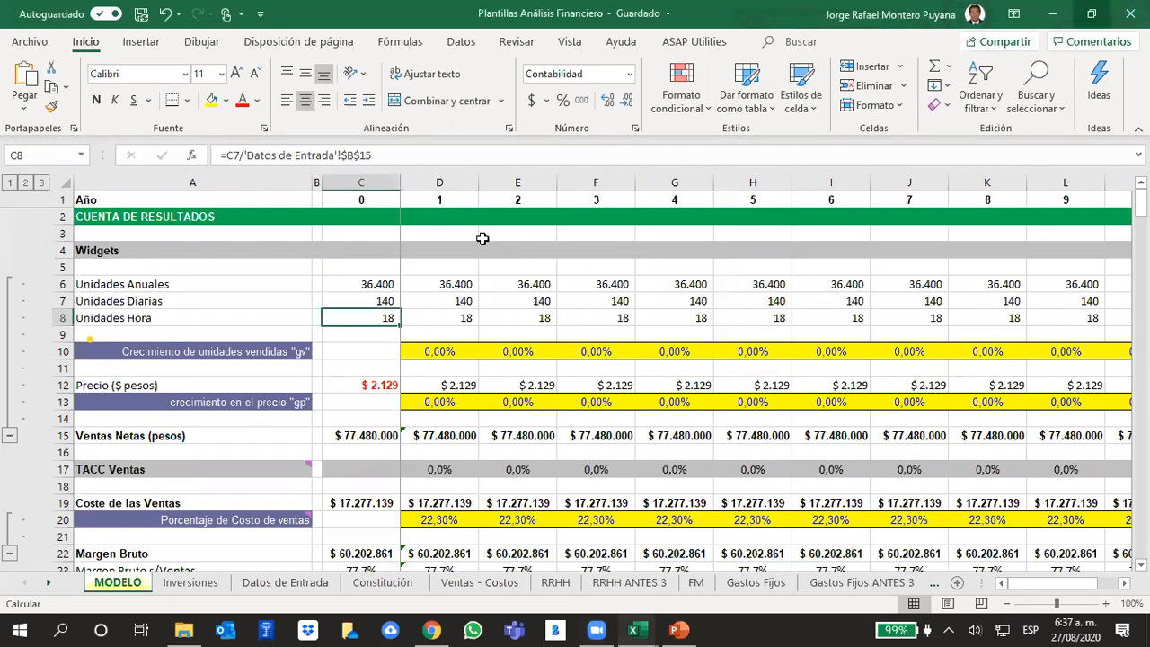
- Compare the year 0 annual, daily and hourly units in MODELO with Ventas - Costos and the working schedule in Datos de Entrada
left_click_drag(357, 284, 363, 316)
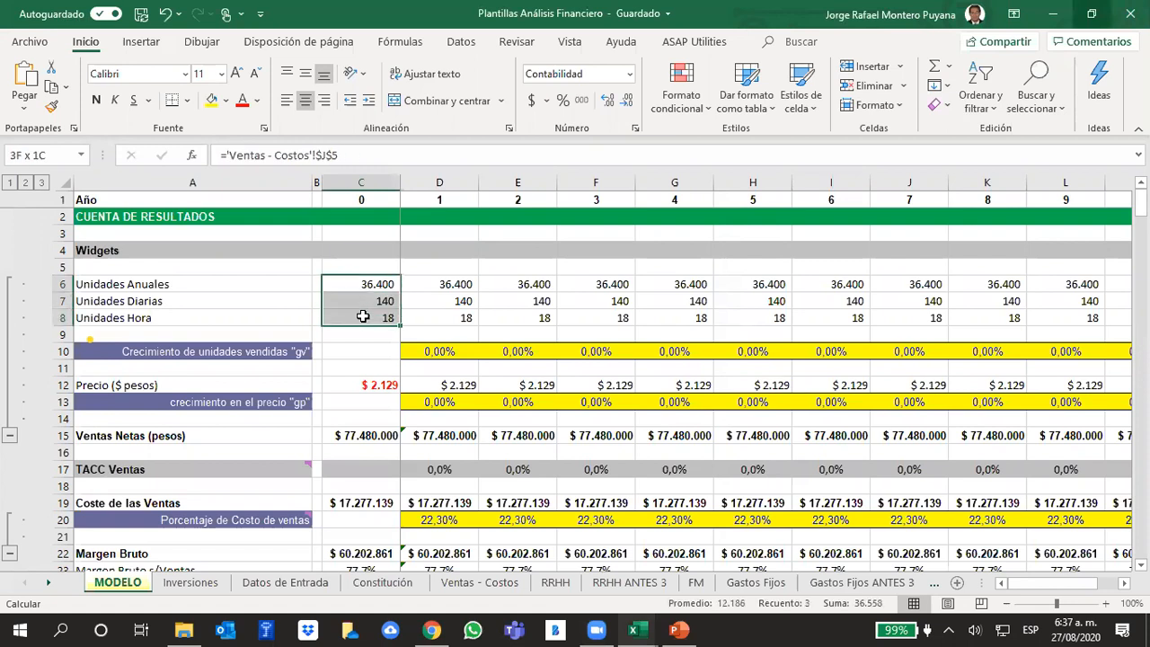
left_click(479, 584)
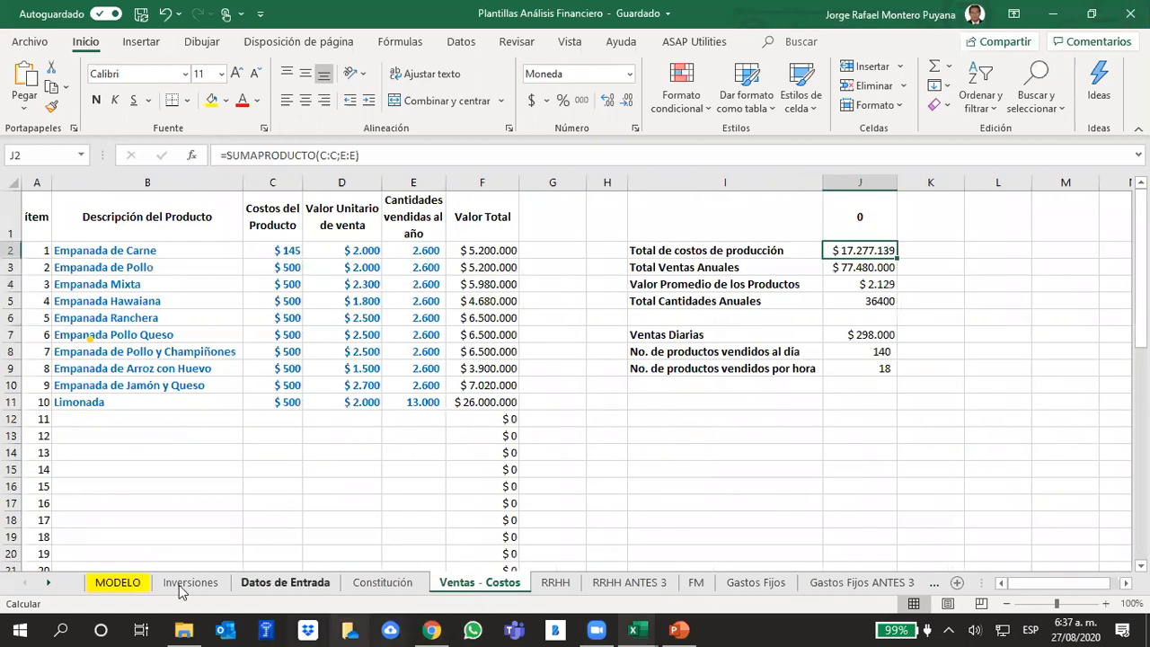
left_click(118, 583)
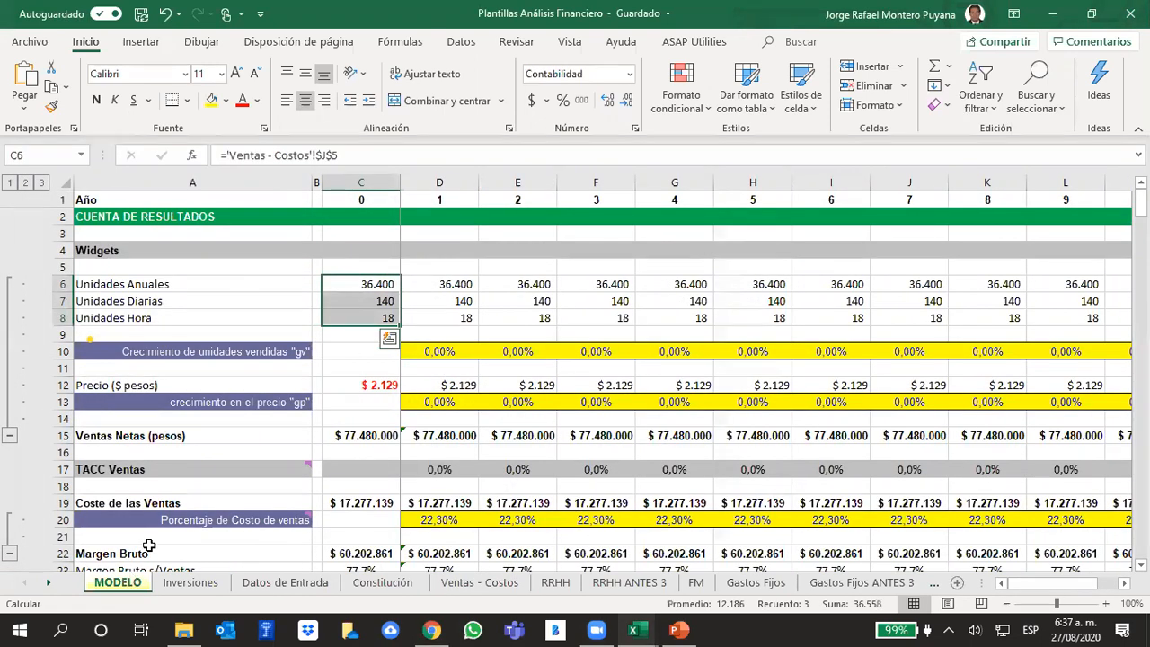
left_click(350, 330)
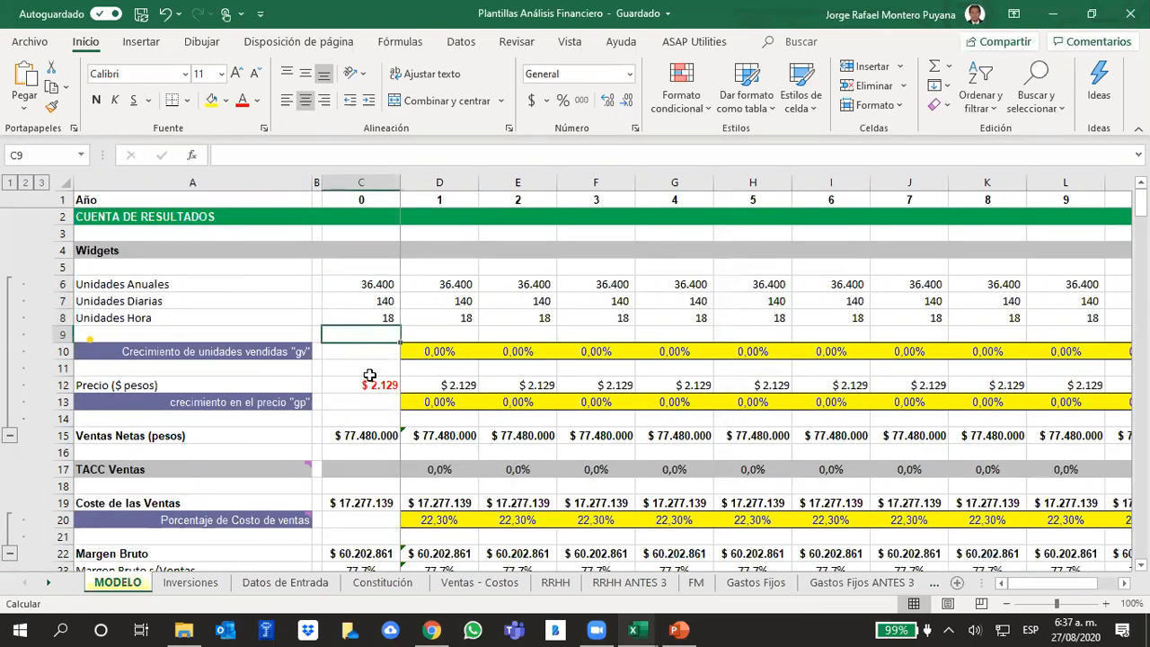
left_click(384, 301)
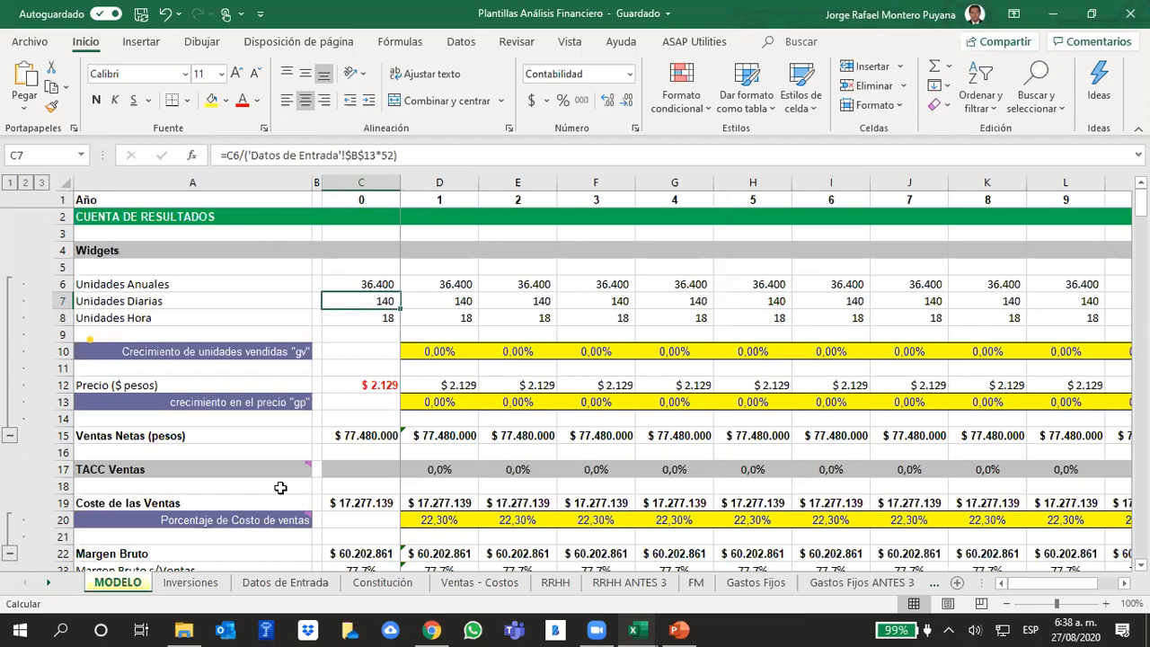
left_click(277, 595)
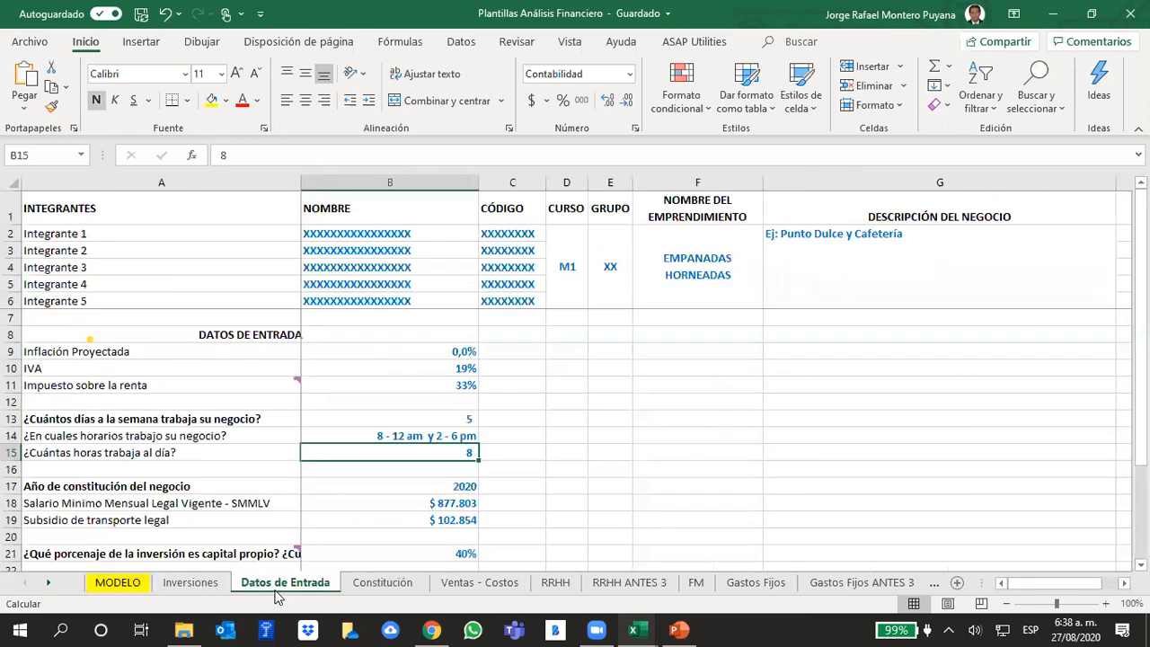
- In Ventas - Costos, change Limonada's annual quantity formula to =25*52*'Datos de Entrada'!$B$13
left_click(458, 582)
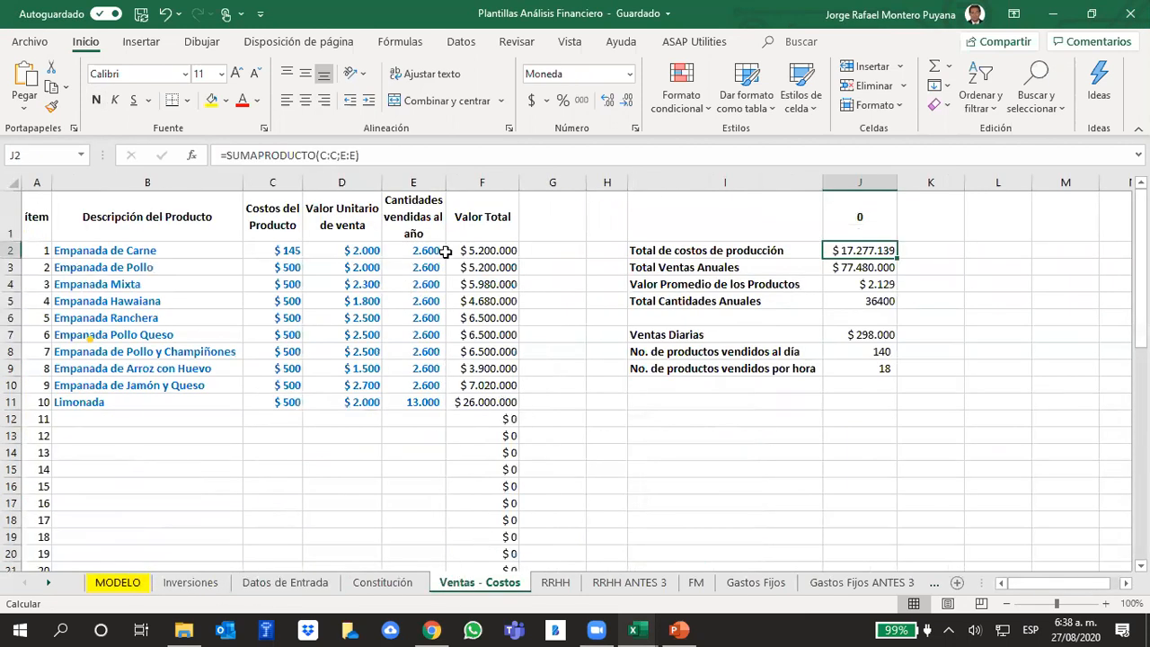
left_click(407, 405)
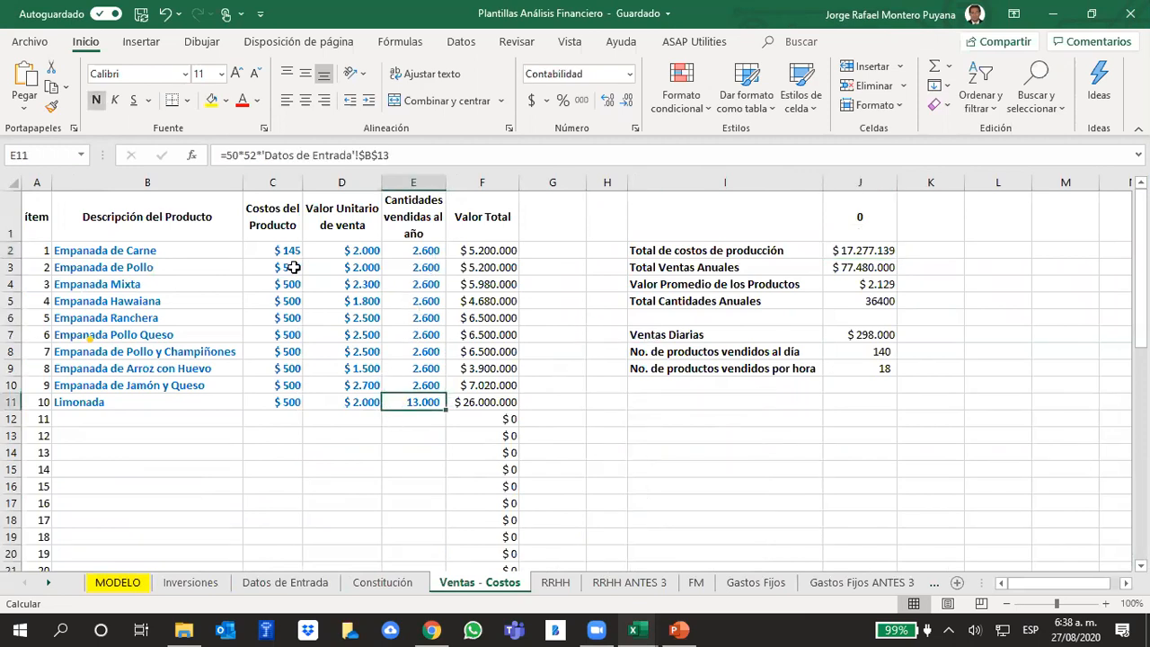
left_click(232, 156)
key("BackSpace")
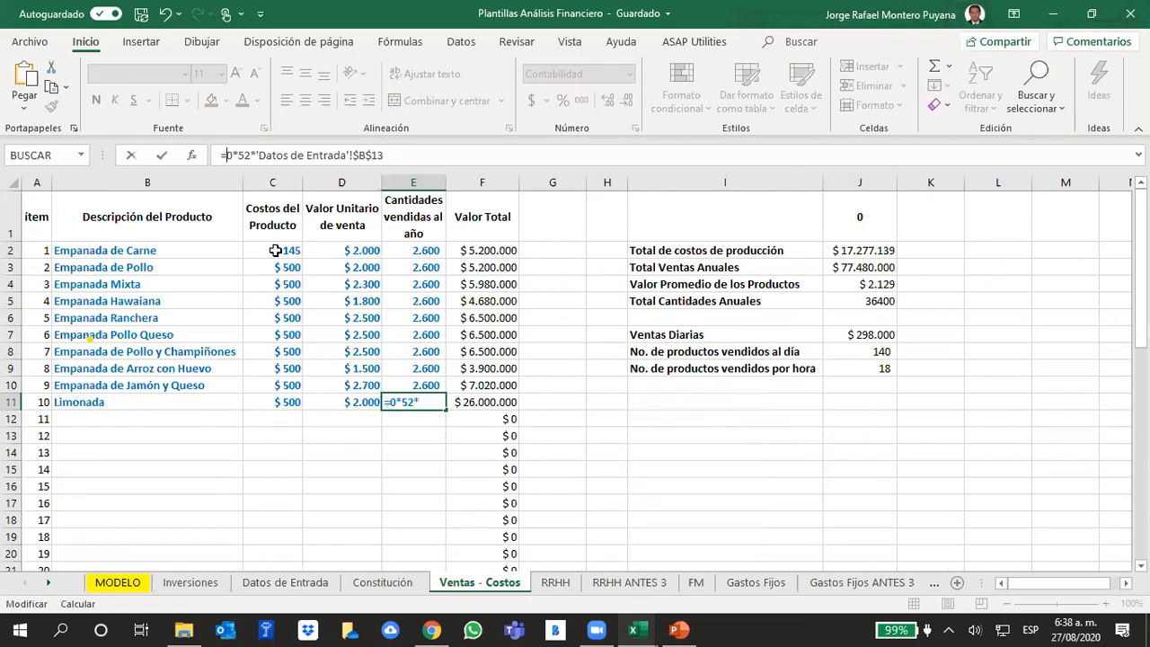
key("Delete")
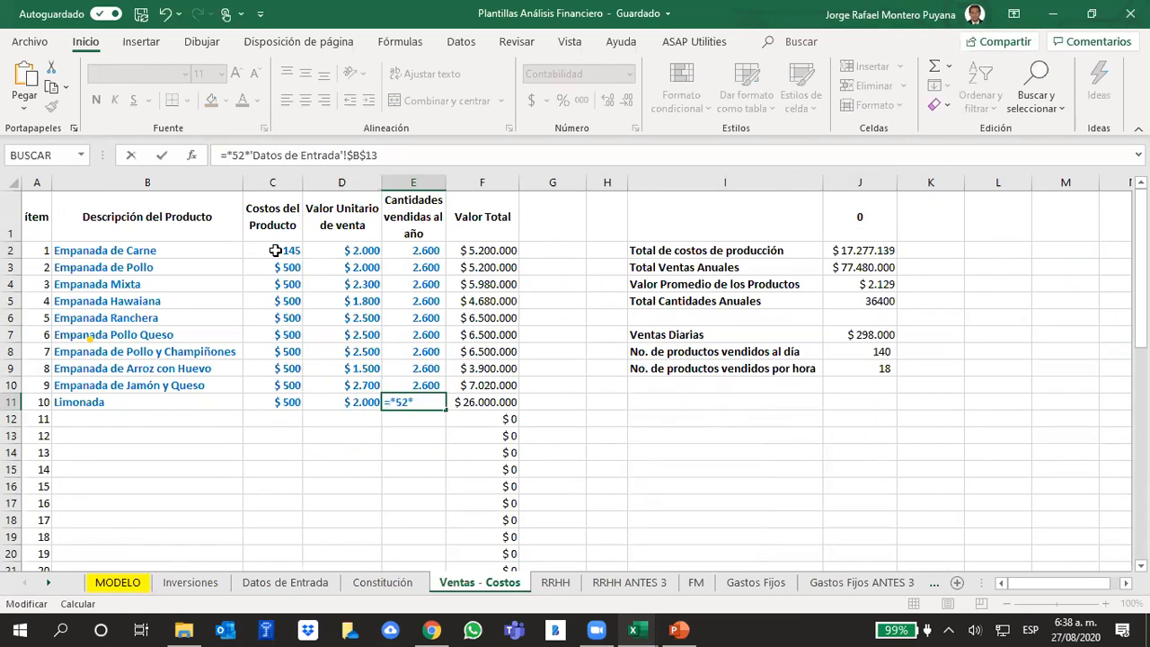
type("25")
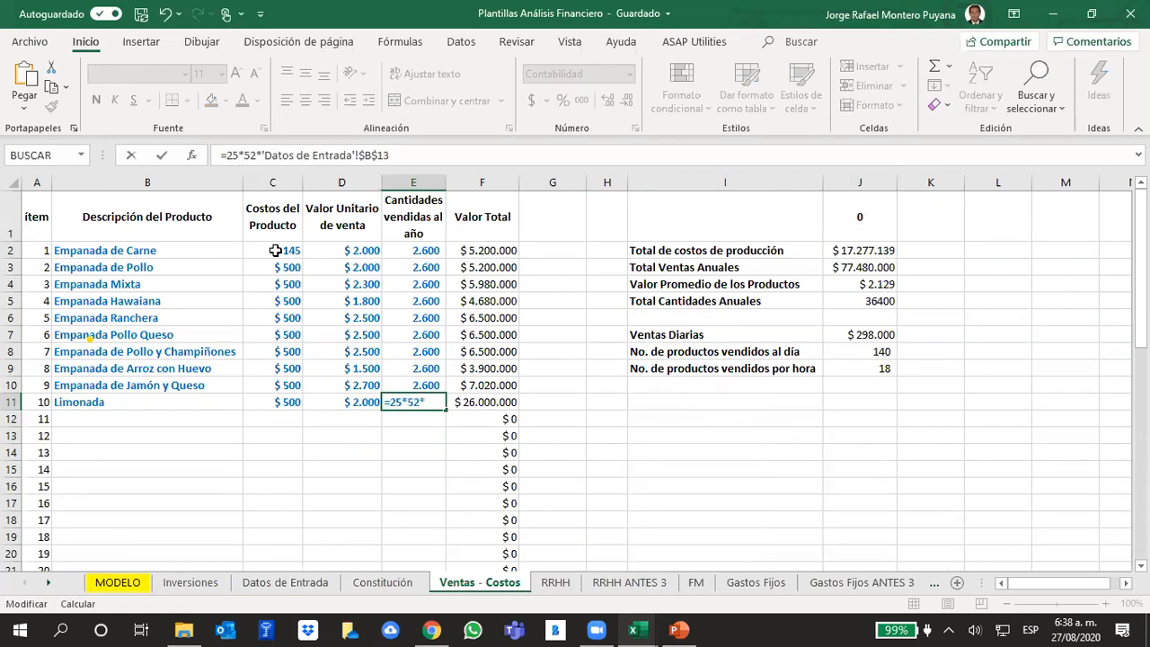
key("Return")
- Change the annual quantity formula of Empanada de Jamón y Queso to =8*52*'Datos de Entrada'!$B$13
key("Up")
key("Up")
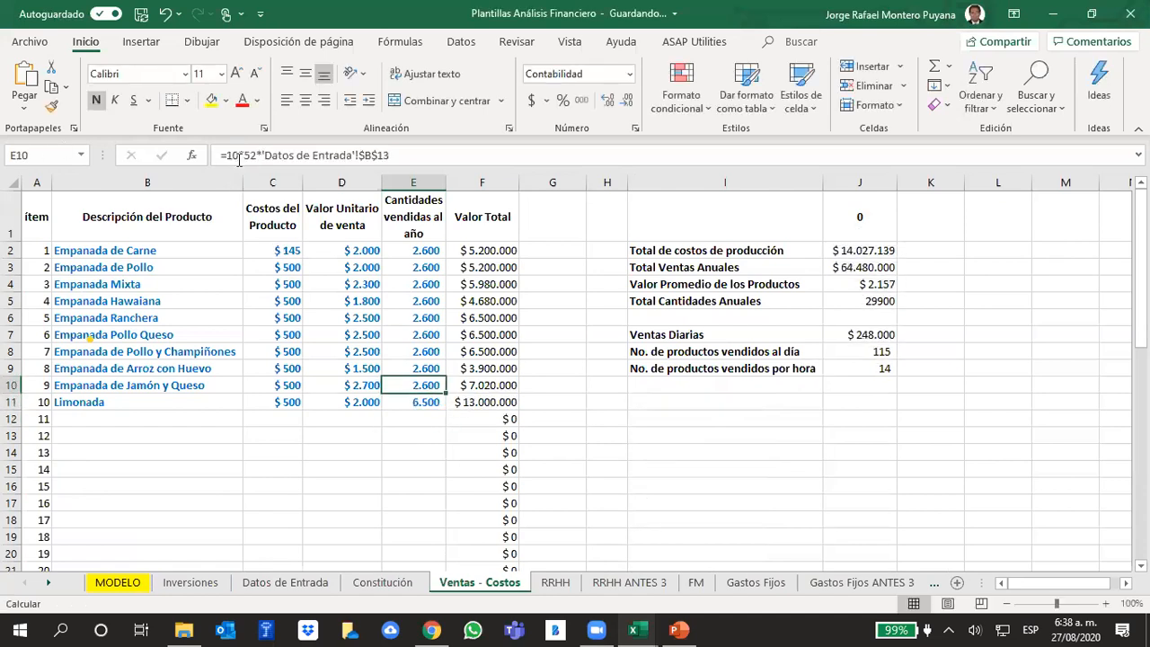
key("F2")
key("Home")
key("Right")
key("Delete")
key("Delete")
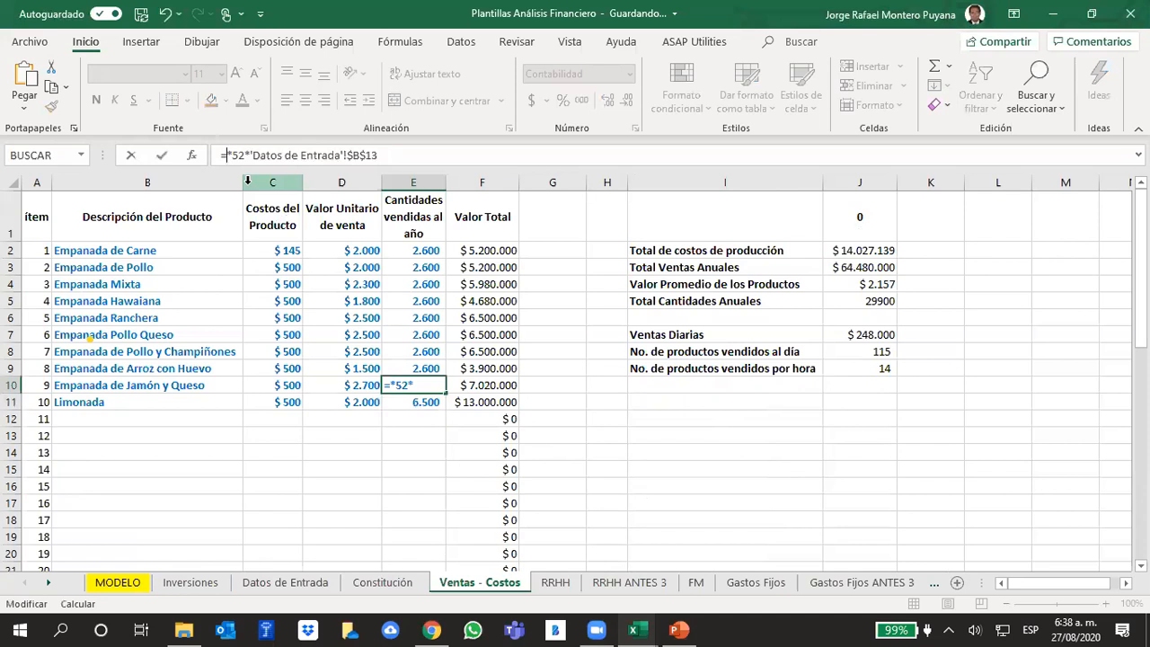
type("8")
key("Return")
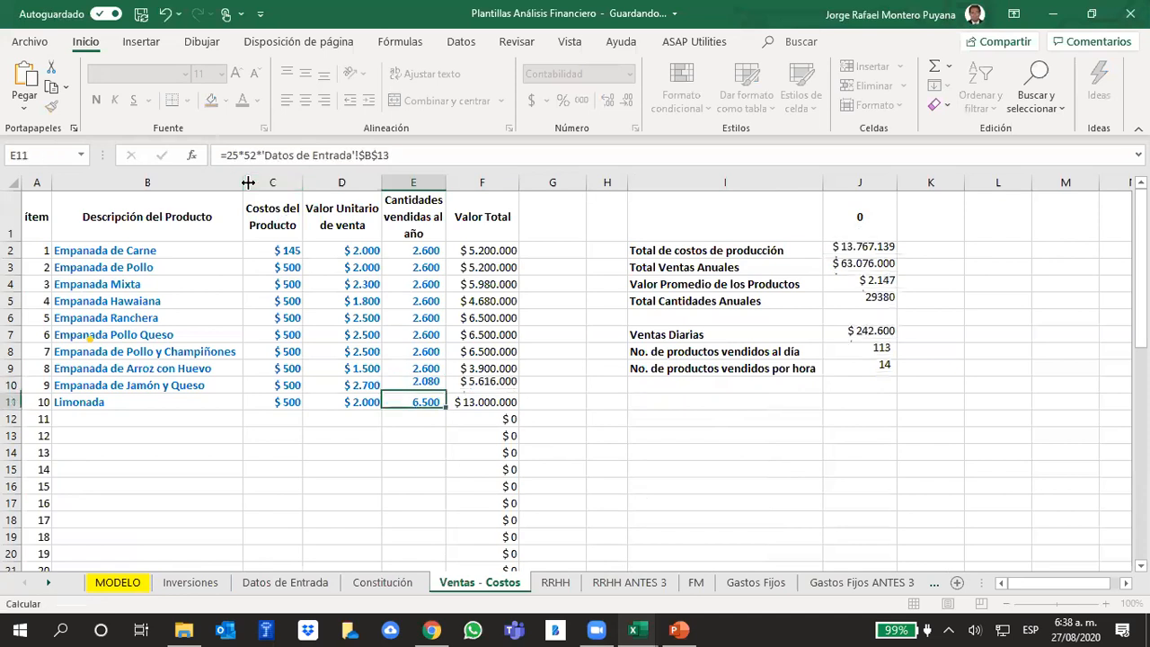
- Fill the Empanada de Jamón y Queso quantity formula upward through the rows to Empanada Mixta
key("Up")
left_click_drag(444, 394, 445, 284)
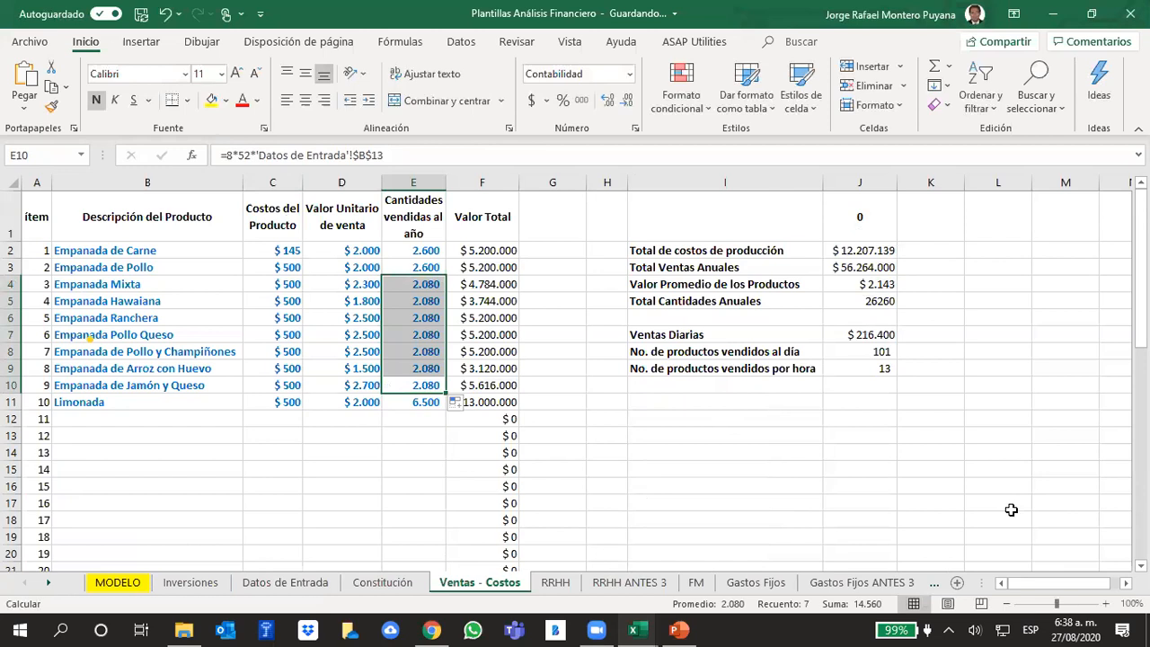
left_click(751, 450)
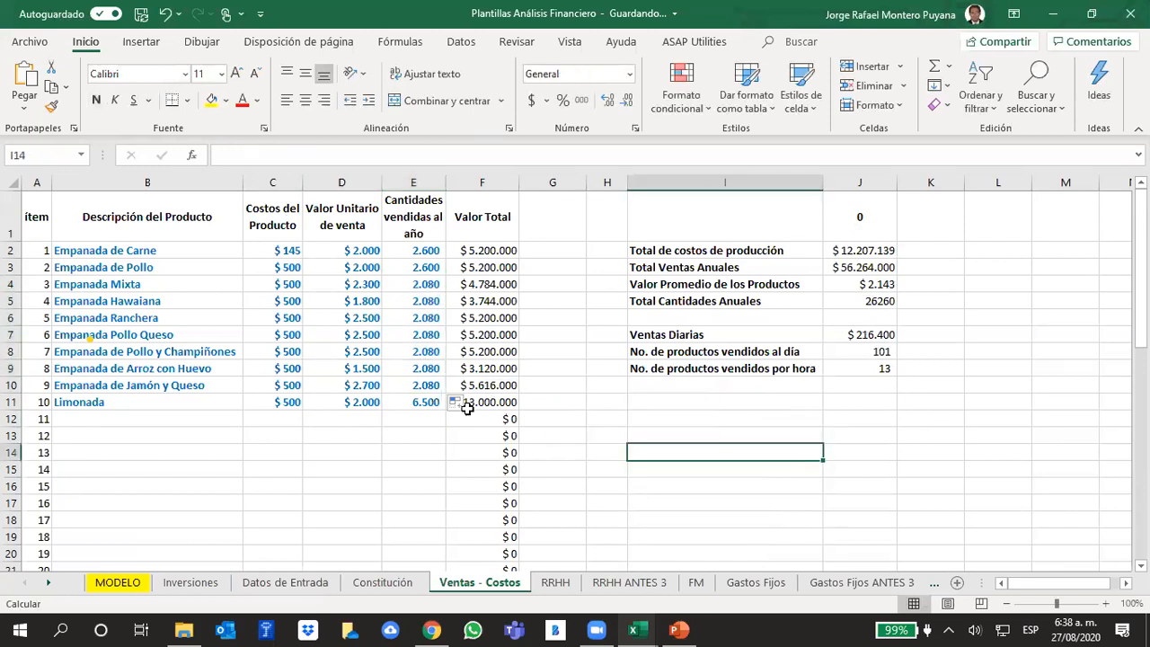
- Check the annual quantities and the products sold per day and per hour formulas against the year 0 units in MODELO
left_click_drag(423, 403, 419, 250)
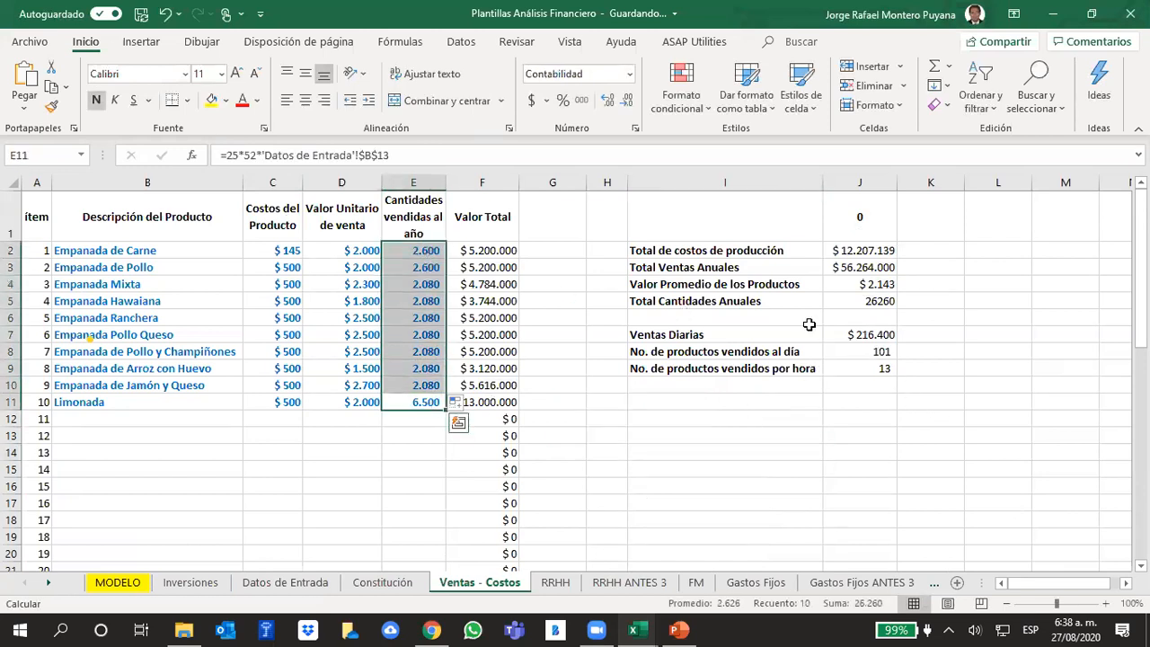
left_click(873, 354)
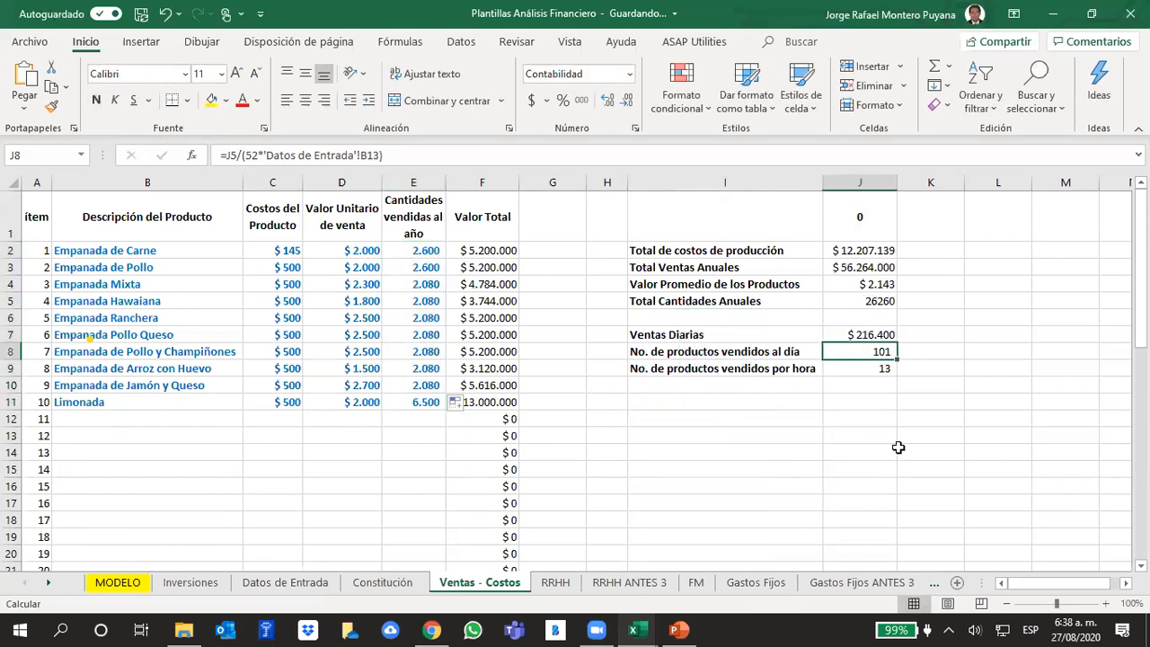
left_click(883, 372)
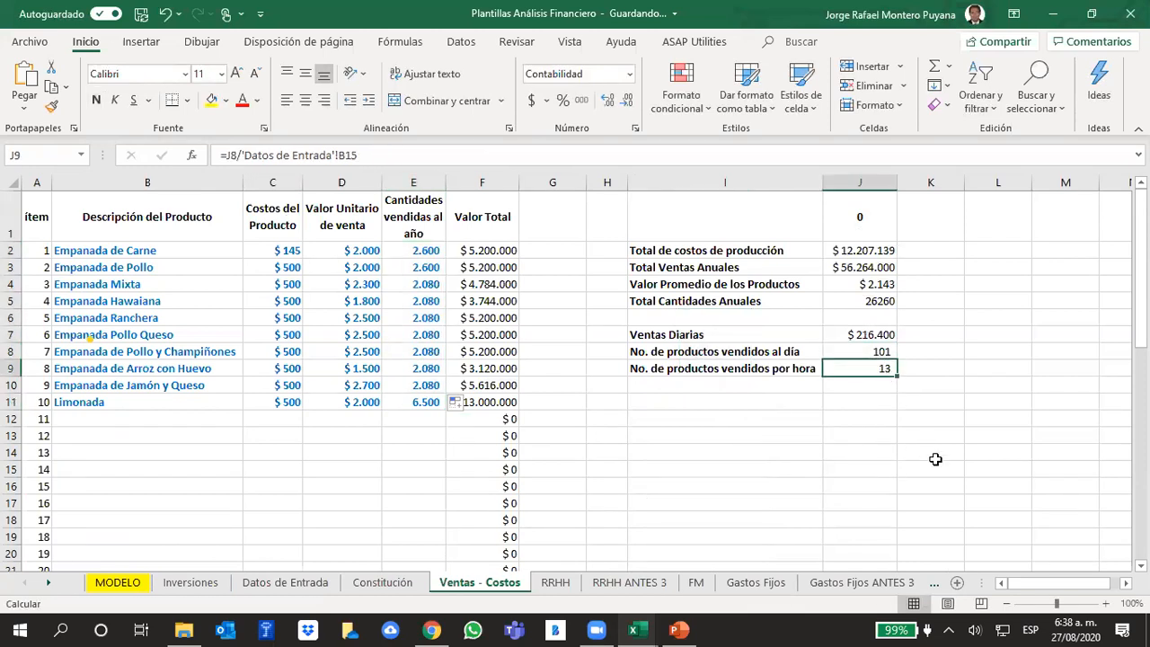
left_click(135, 582)
left_click(363, 364)
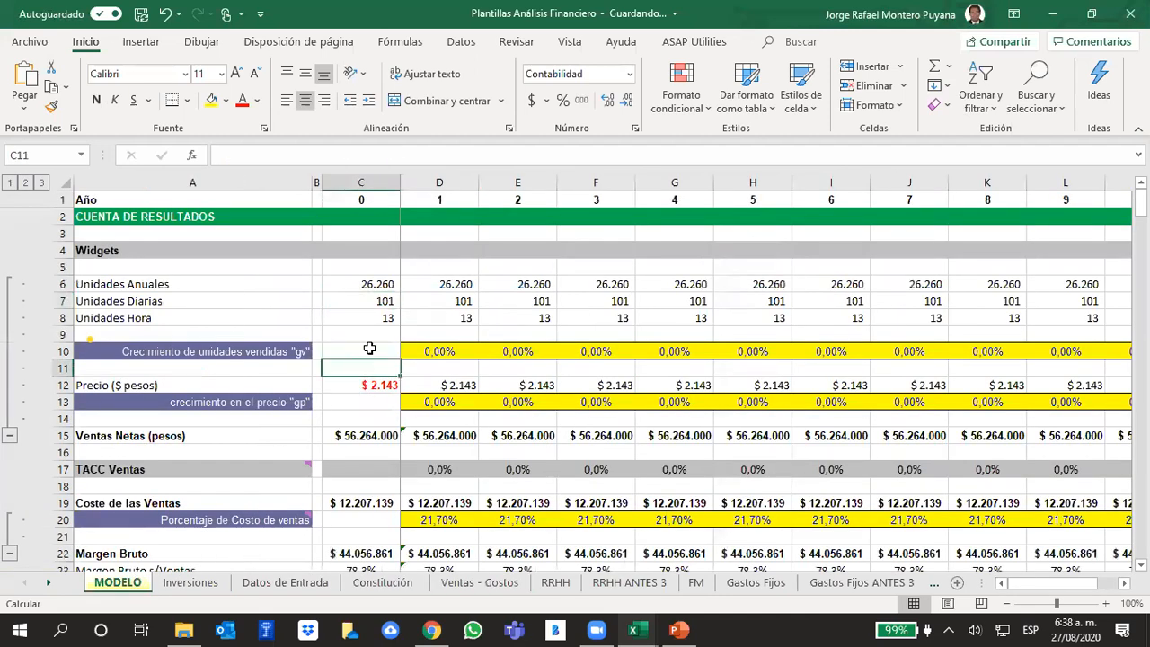
left_click(382, 304)
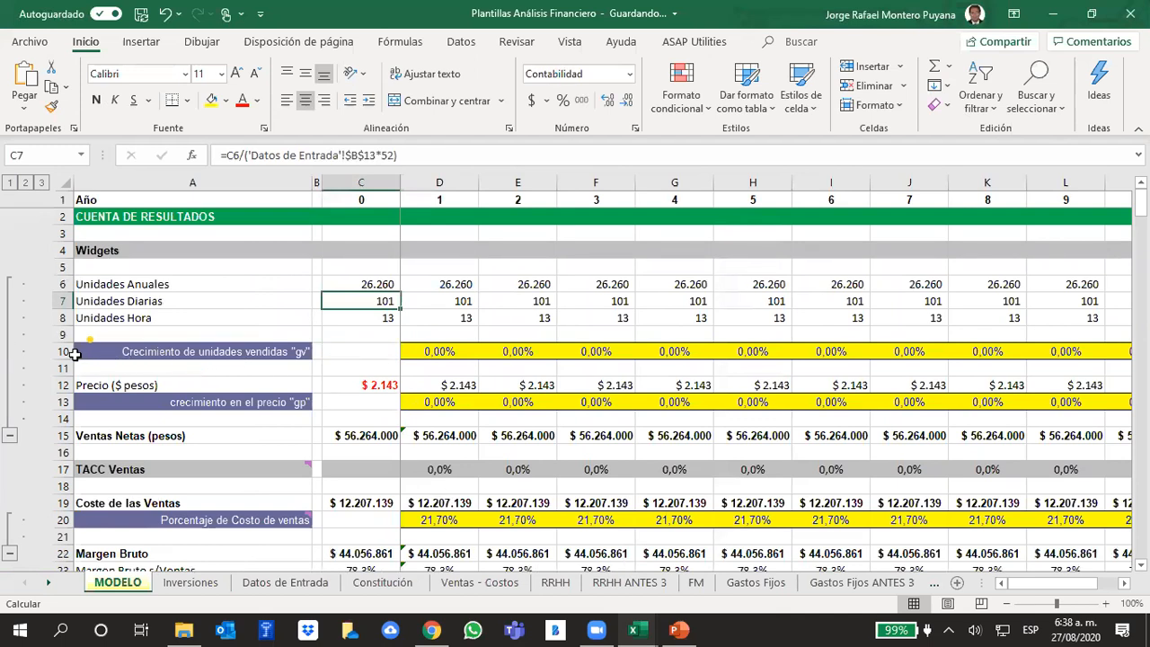
- Review the "gv" and "gp" growth rows in MODELO alongside the income estimation slide in PowerPoint, returning to Excel
left_click(65, 351)
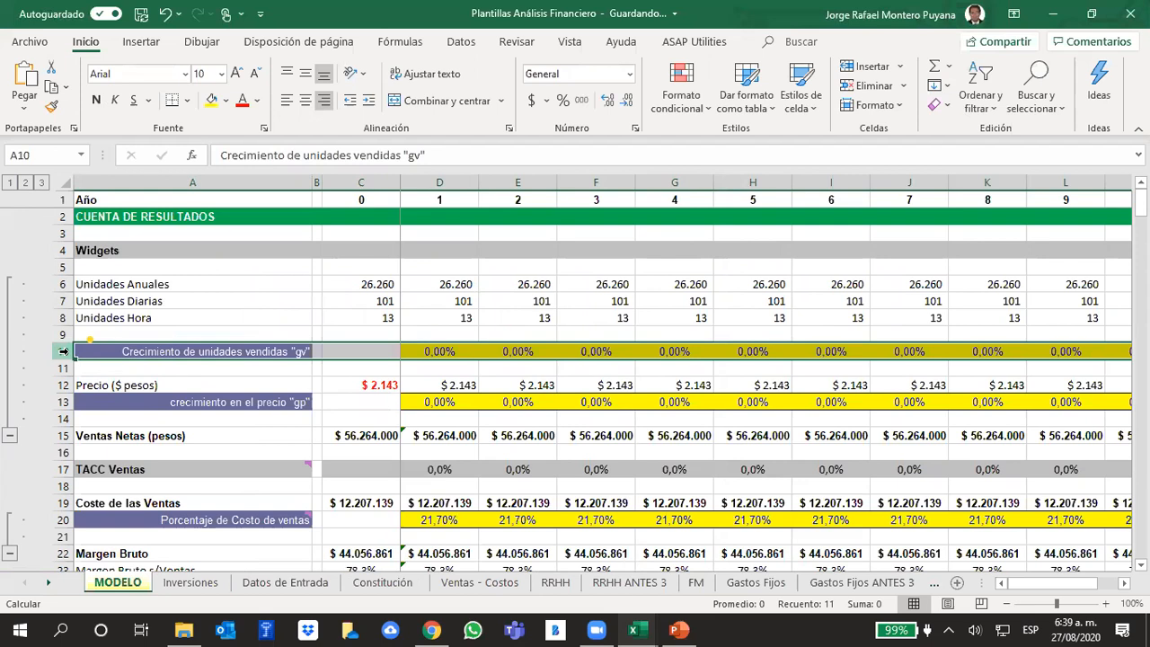
left_click(59, 401)
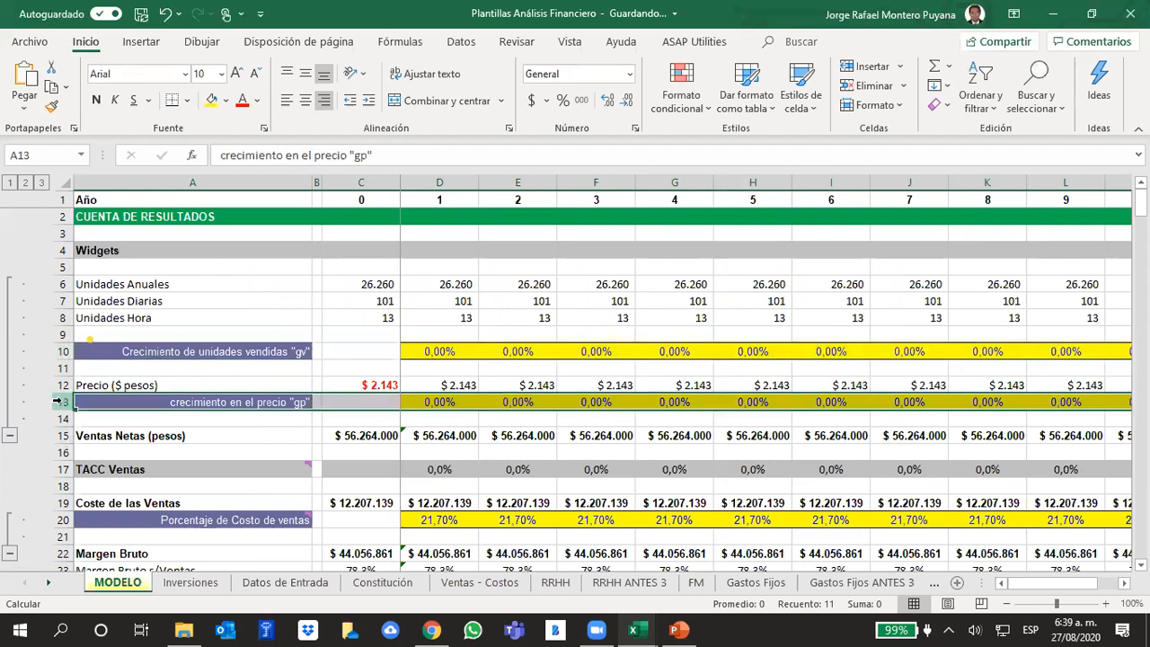
left_click(700, 628)
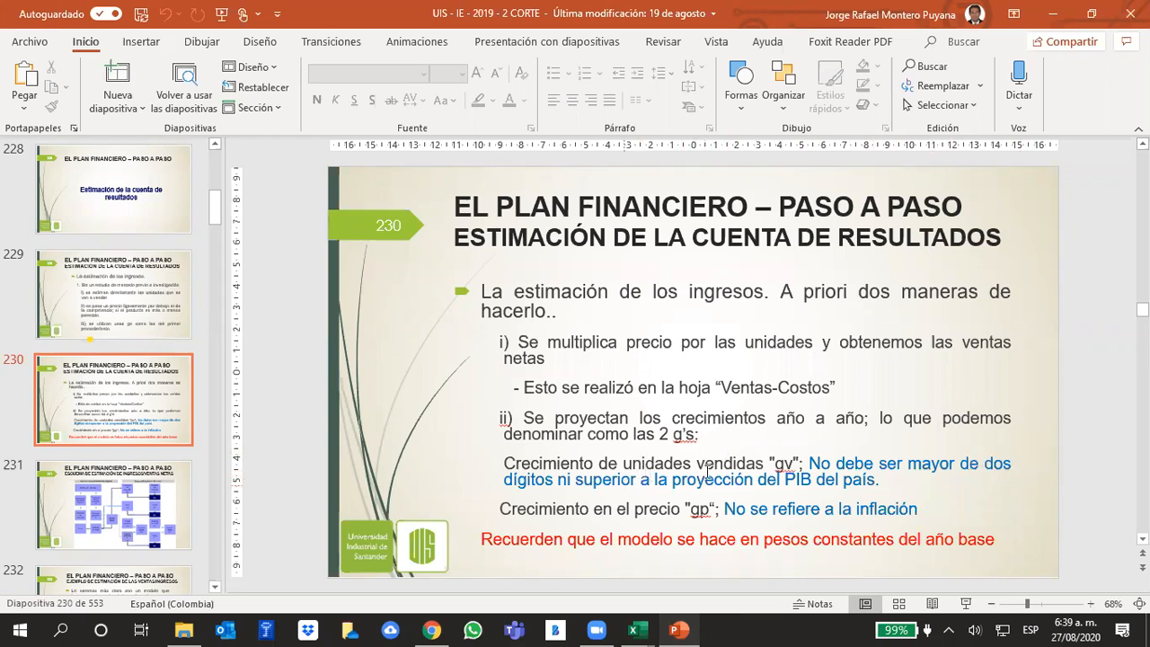
left_click(681, 630)
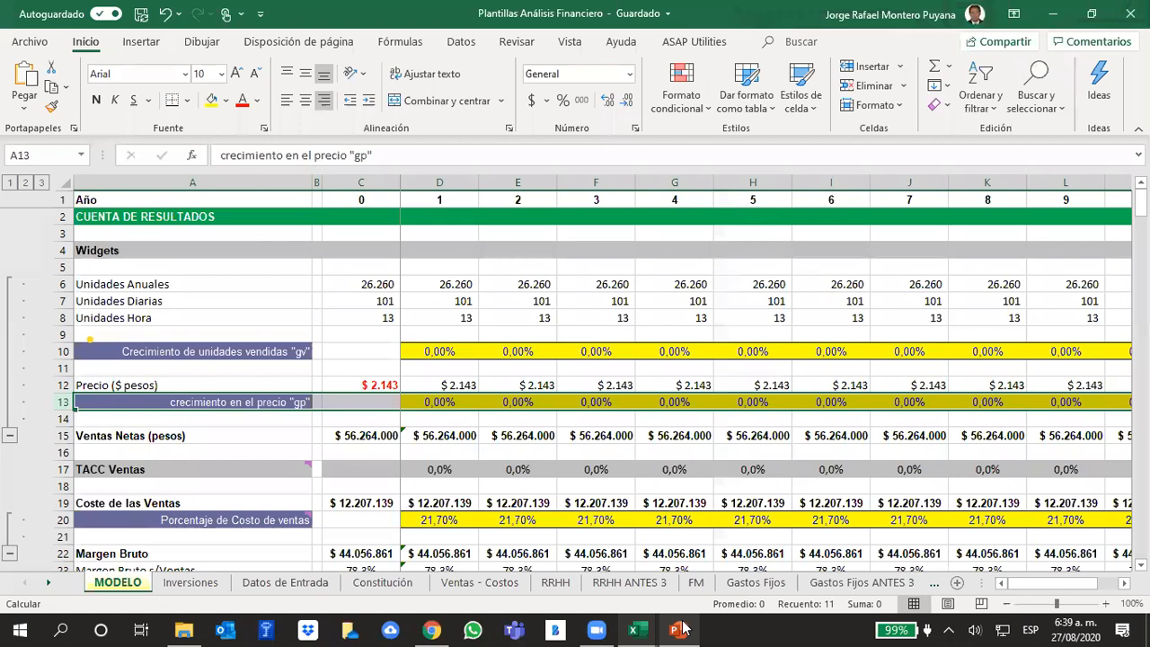
left_click(431, 323)
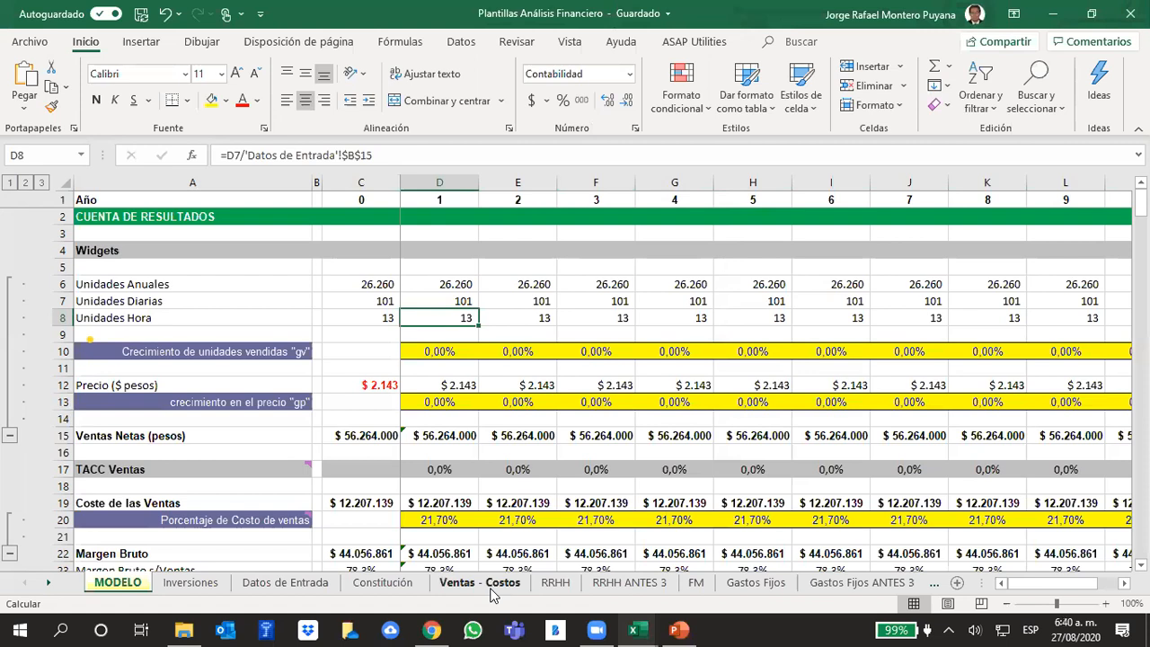
left_click(728, 303)
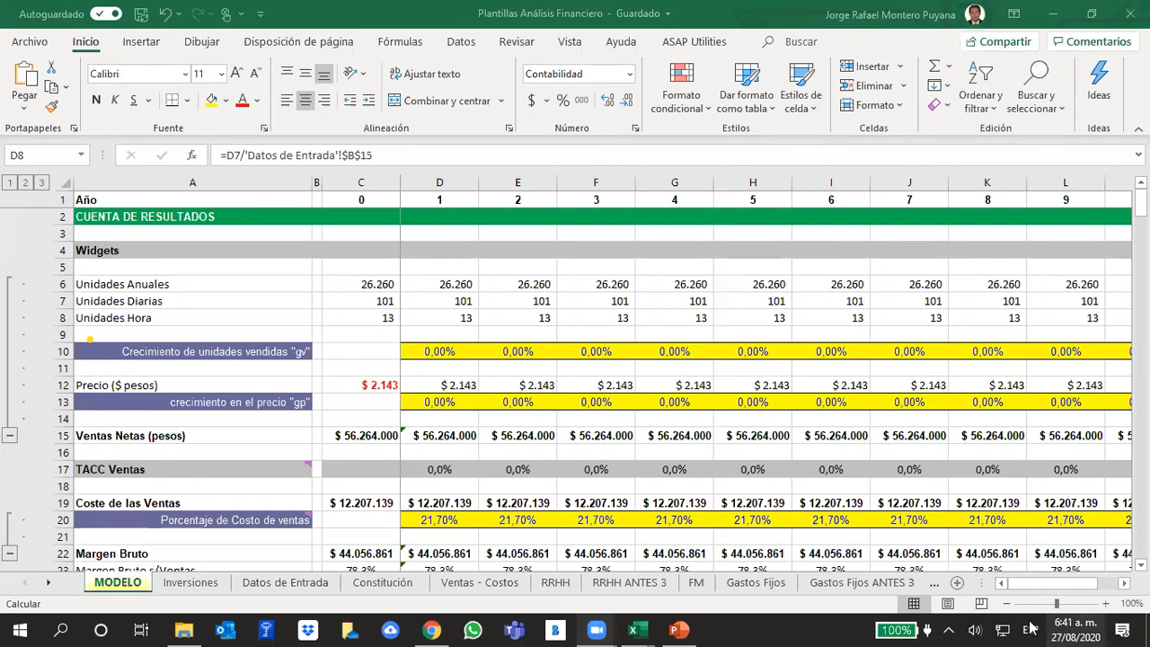
- Switch to Chrome, search for "pib dane colombia 2020" in a new tab and open the DANE "Producto Interno Bruto (PIB) Base 2015" result
left_click(429, 629)
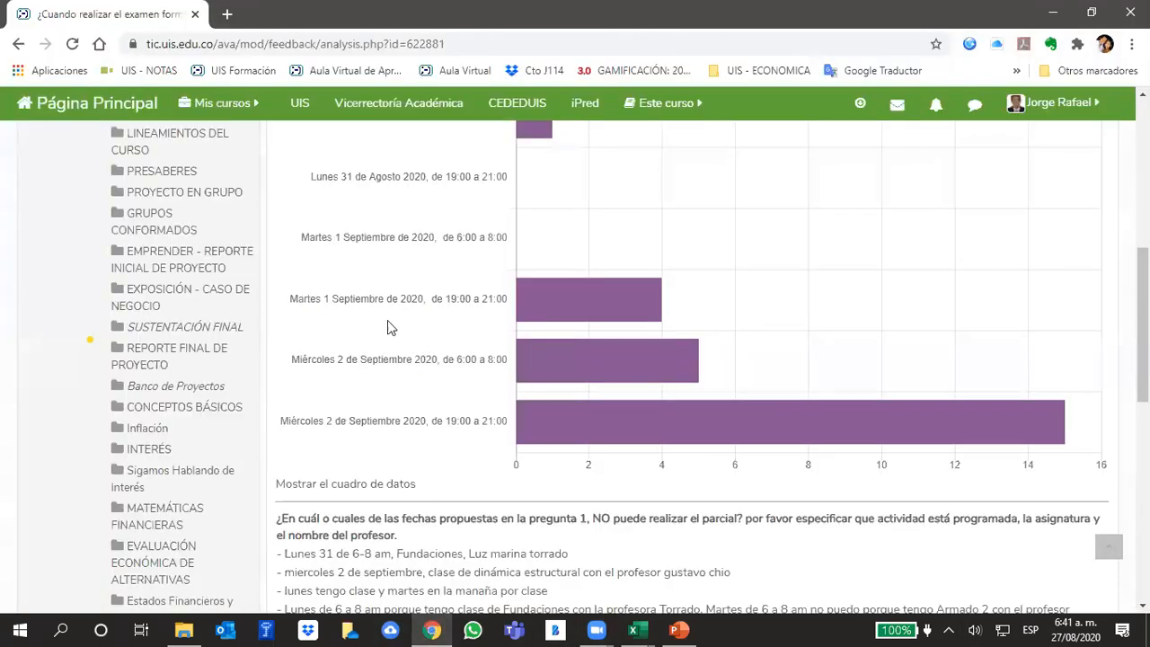
key("ctrl+t")
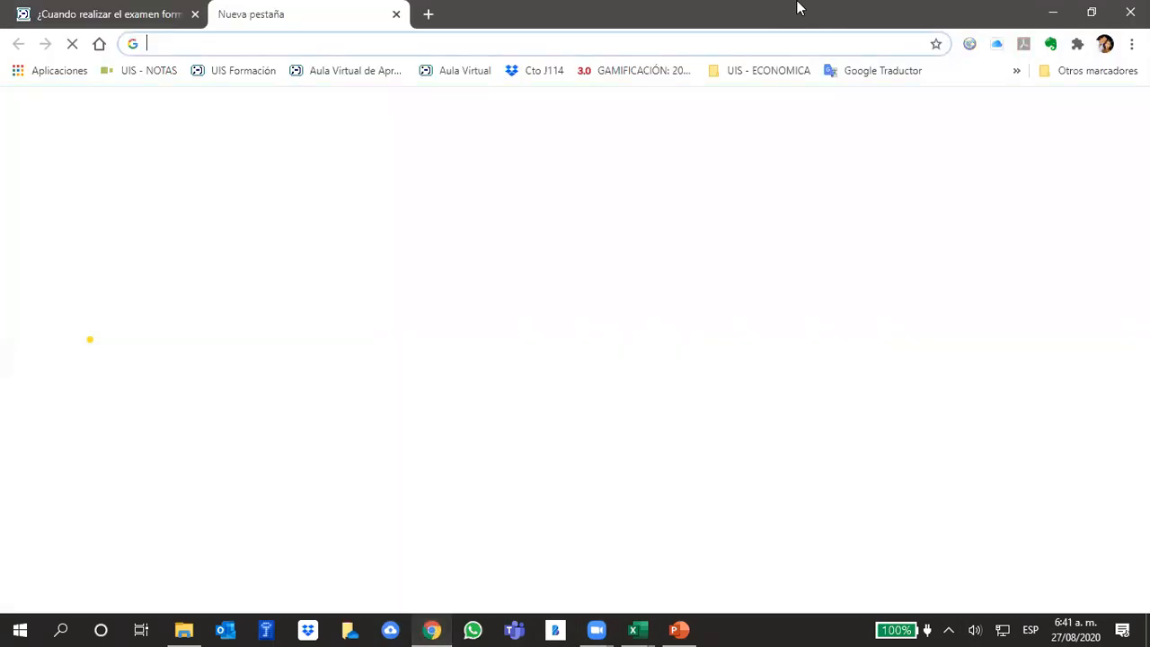
left_click(758, 45)
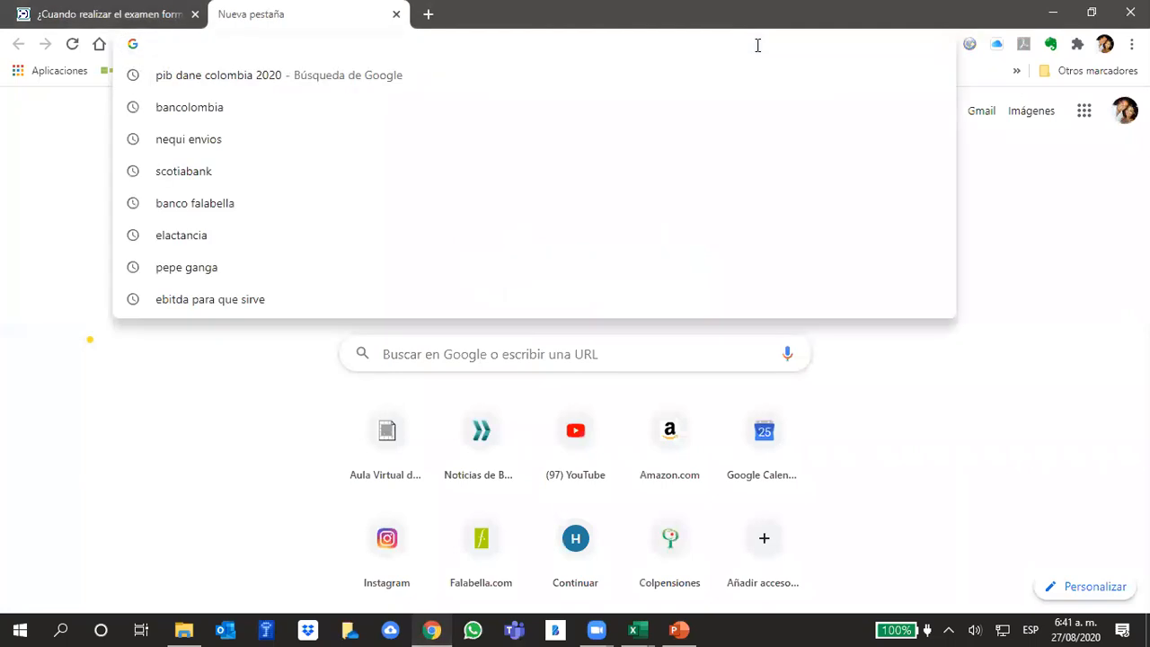
type("p")
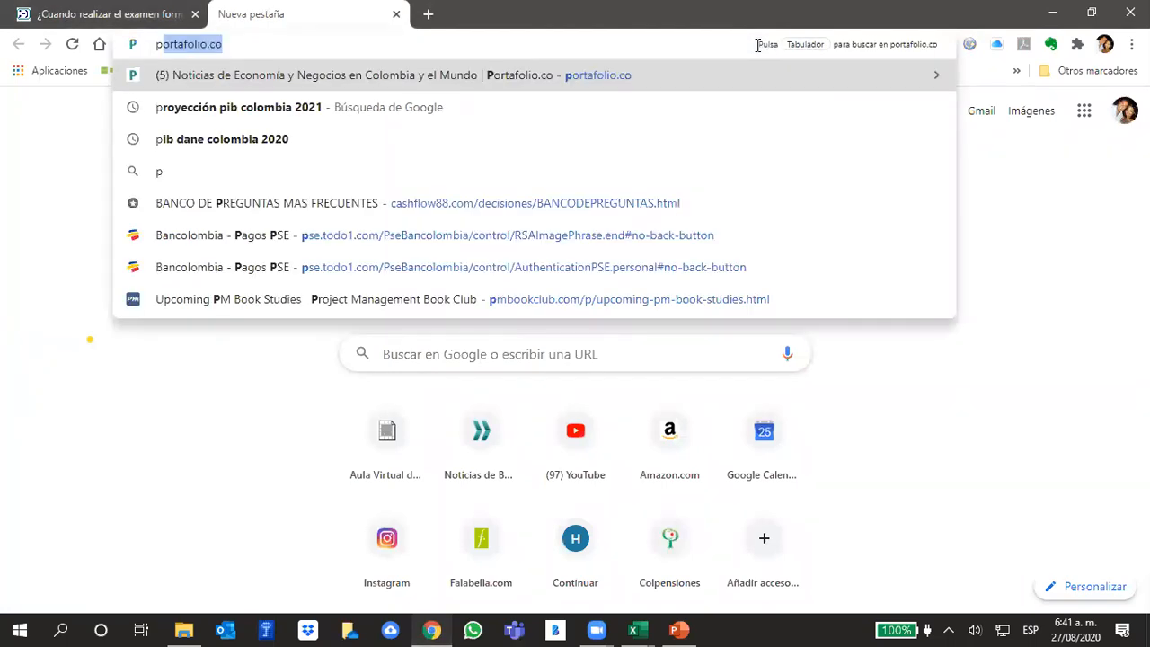
type("i")
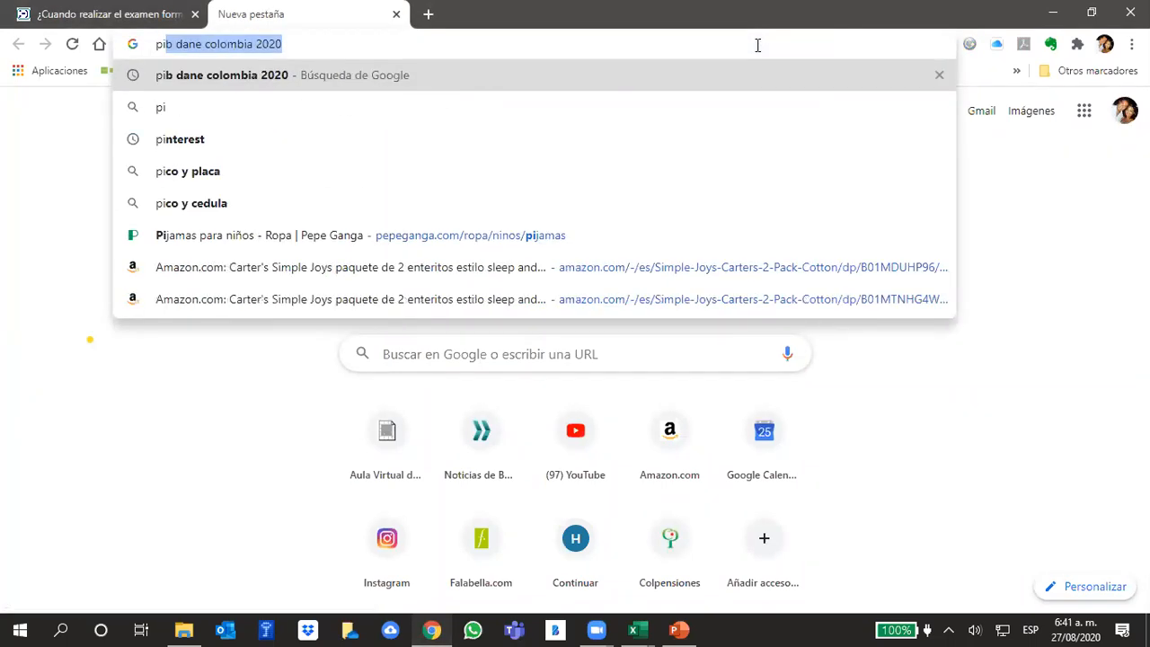
key("Right")
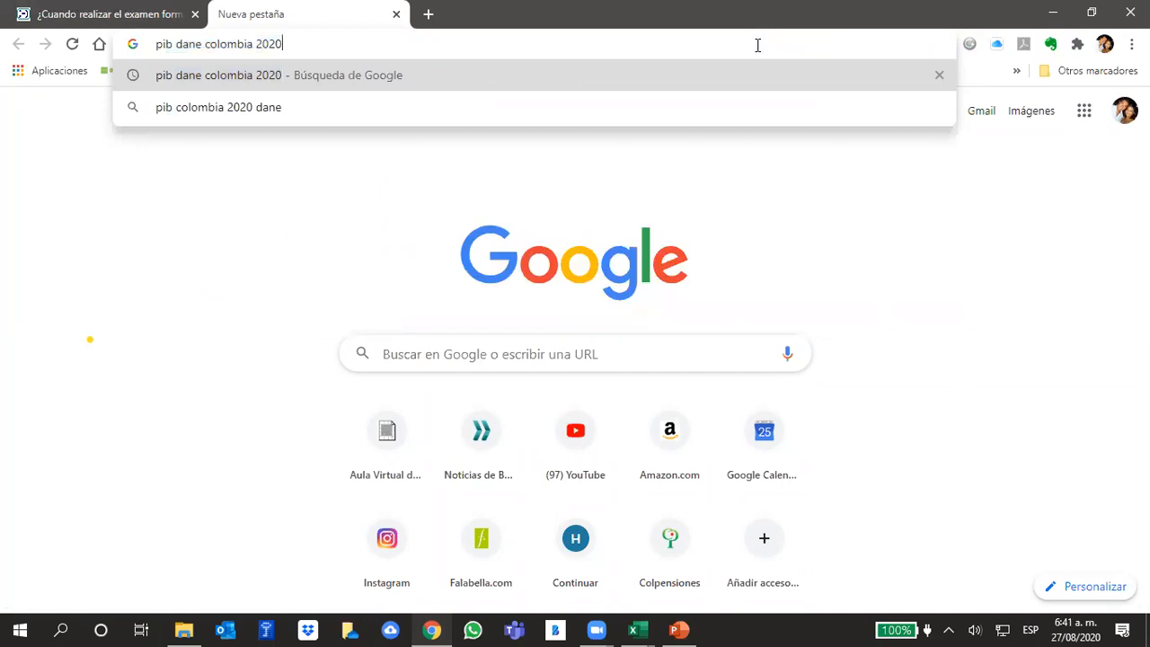
key("Return")
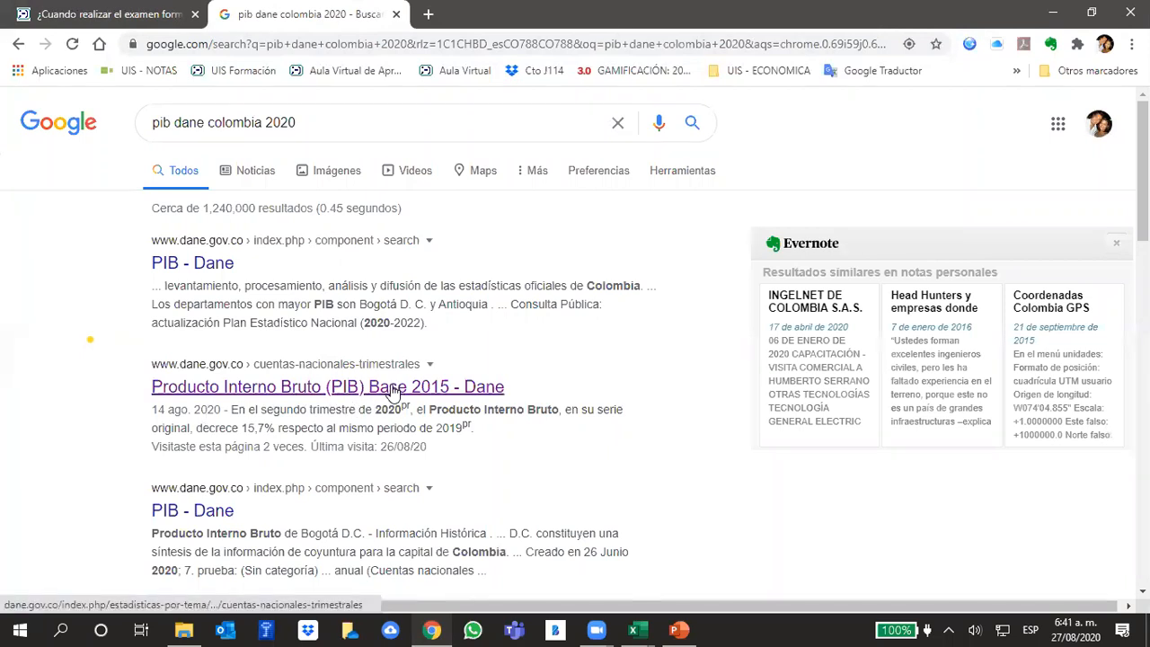
left_click(389, 395)
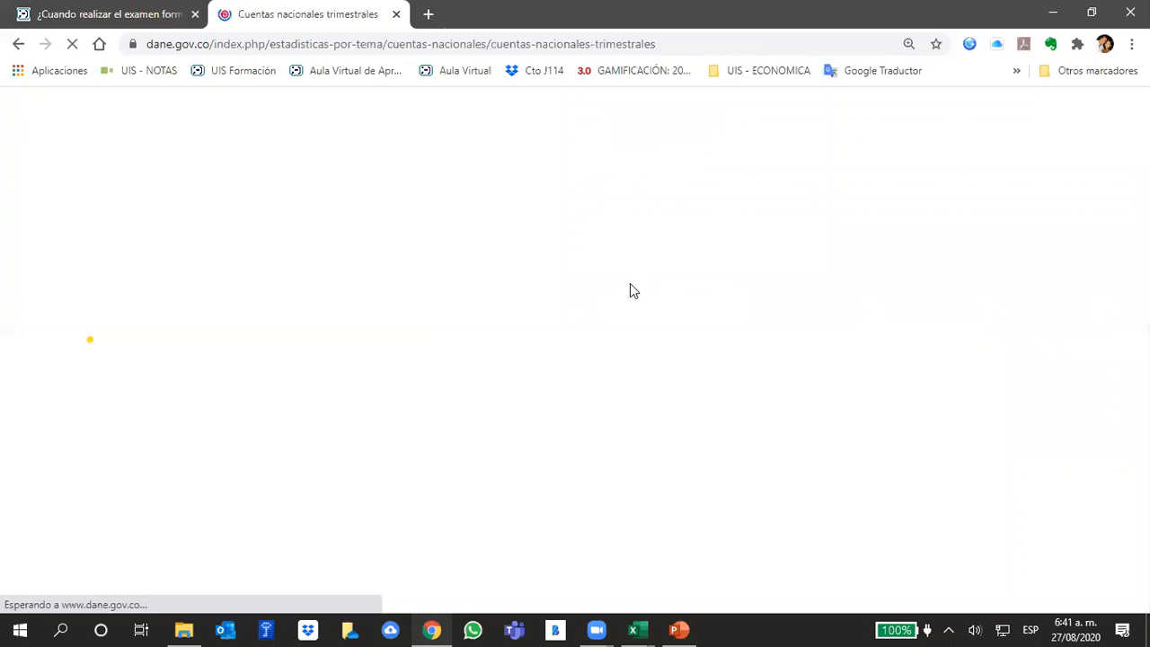
- Reduce the DANE page zoom to 125% or less and examine the II trimestre 2020 PIB annual growth chart
scroll(632, 286, "down", 5)
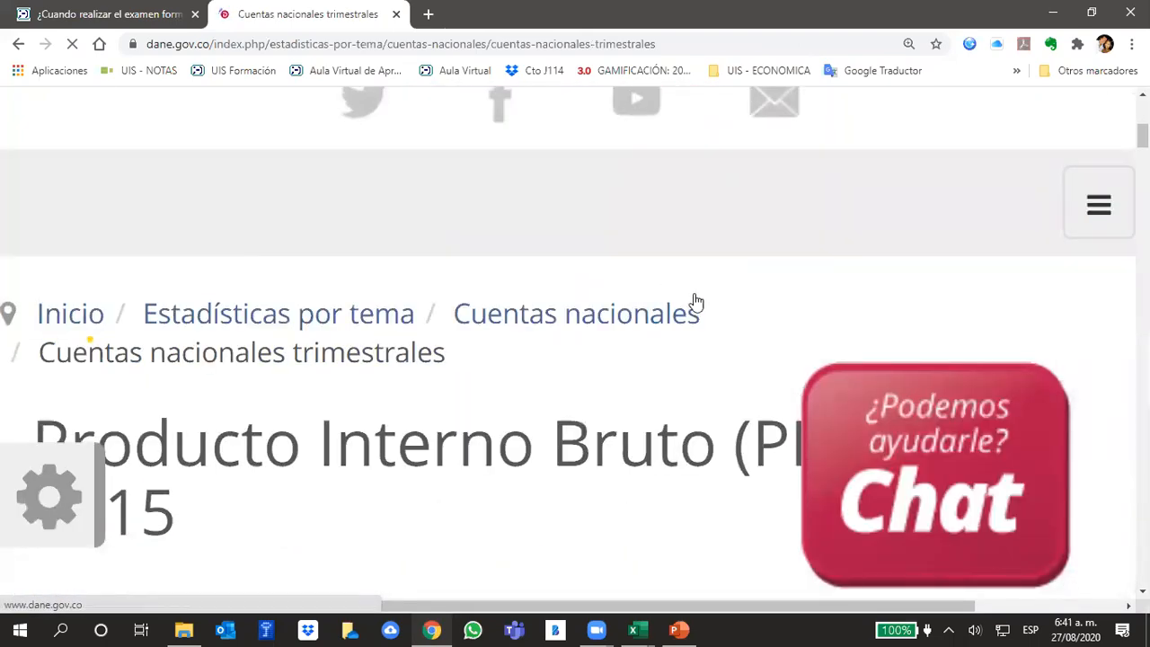
key("ctrl+minus")
key("ctrl+minus")
key("ctrl+minus")
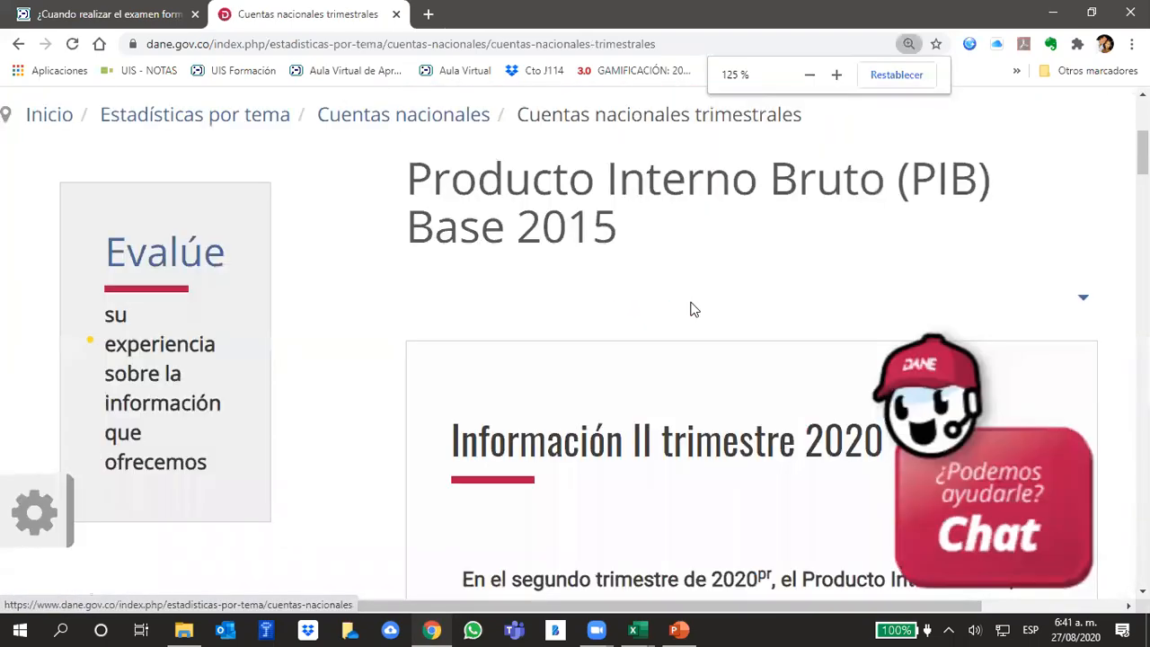
scroll(688, 307, "down", 2)
scroll(687, 309, "down", 2)
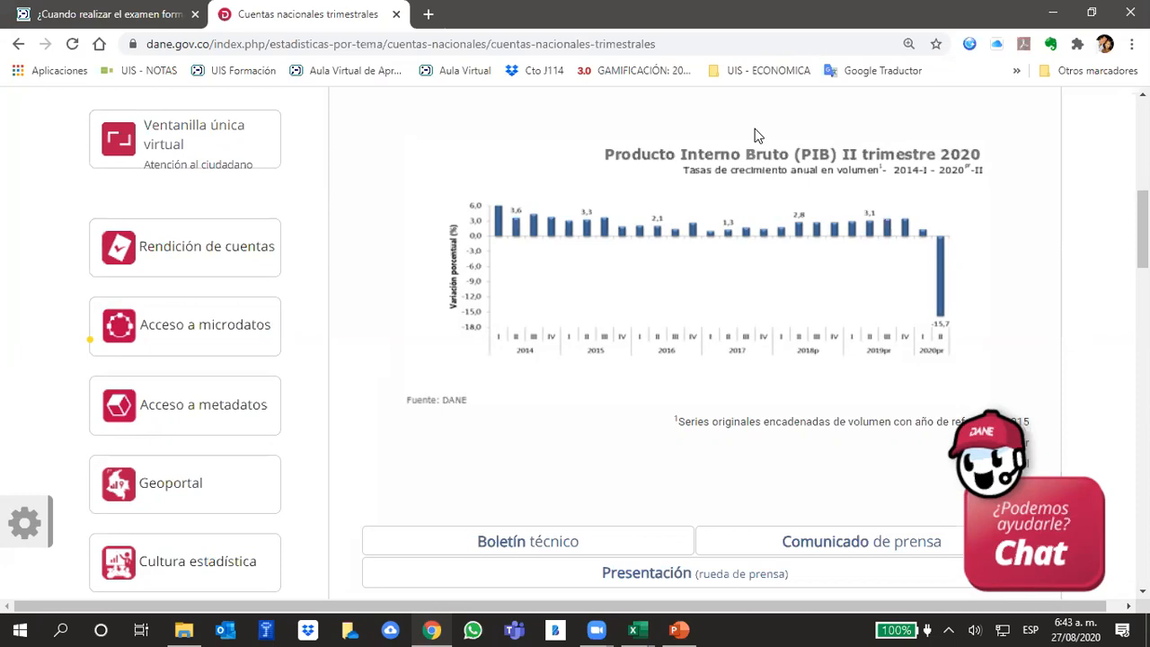
- Search Google for "pib proyectado" in a new tab and skim the results
left_click(428, 14)
type("p")
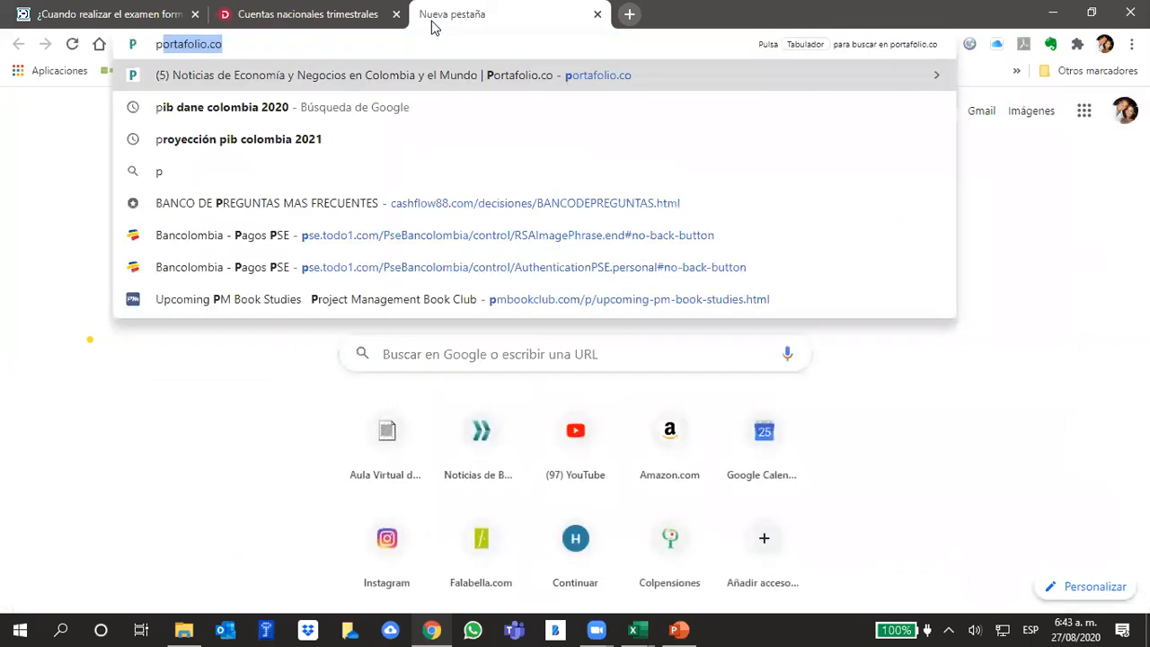
type("ib")
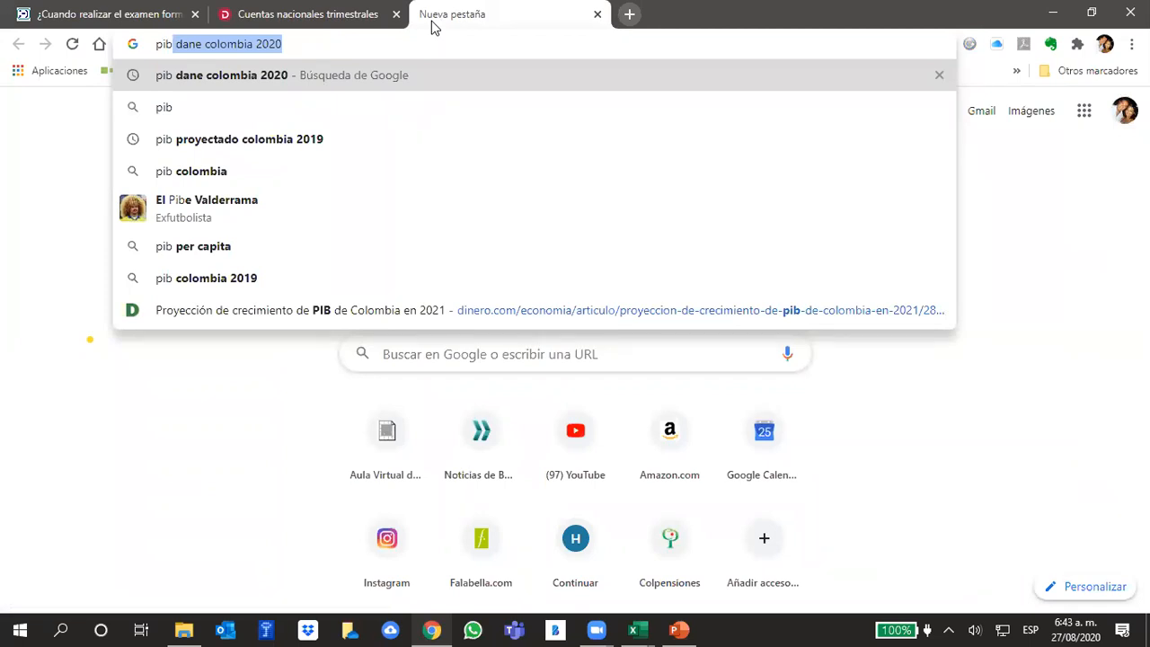
type(" pr")
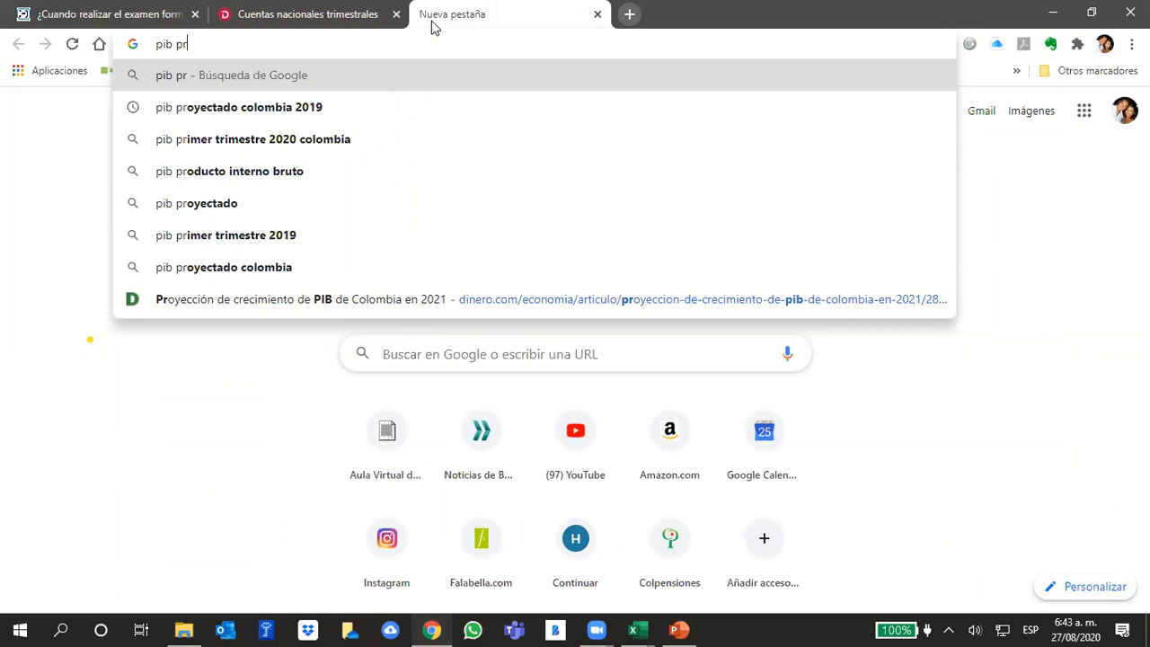
left_click(199, 204)
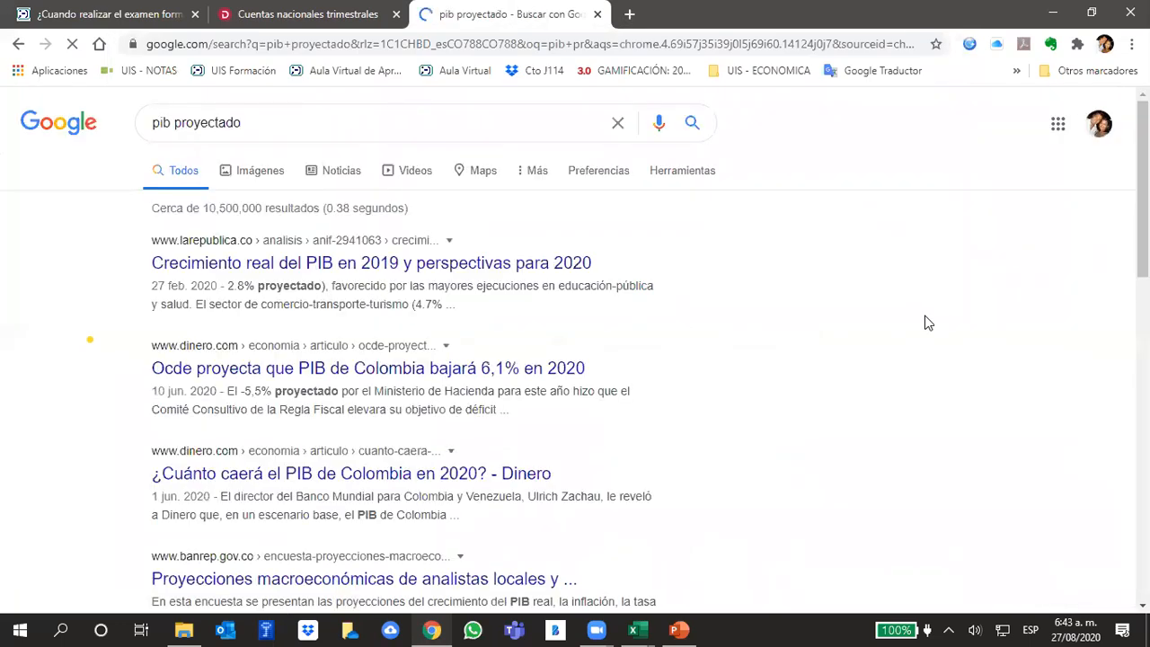
scroll(928, 322, "down", 3)
scroll(925, 315, "up", 1)
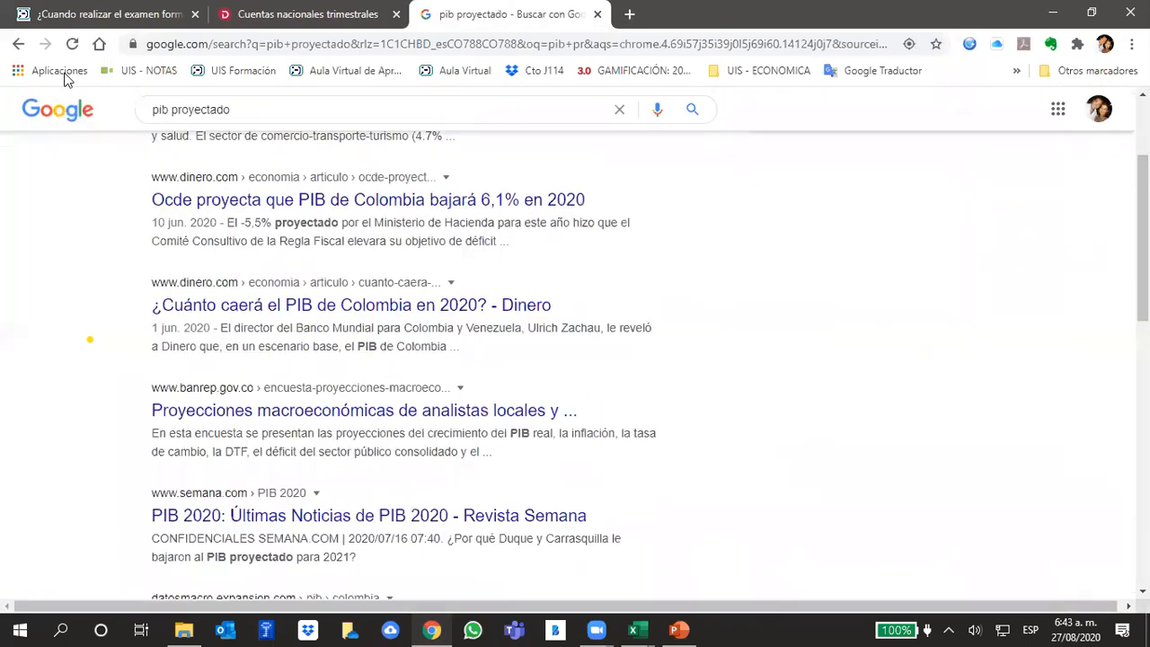
- Leave the search results and open the suggested dinero.com article "Proyección de crecimiento de PIB de Colombia en 2021"
left_click(17, 44)
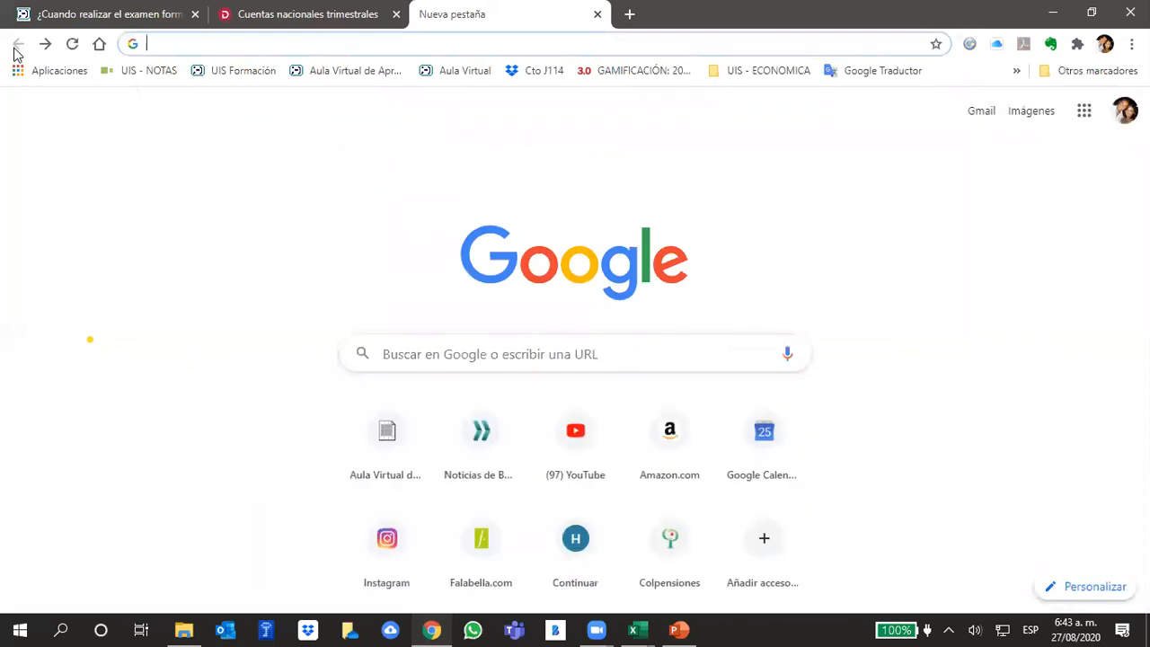
type("pib po")
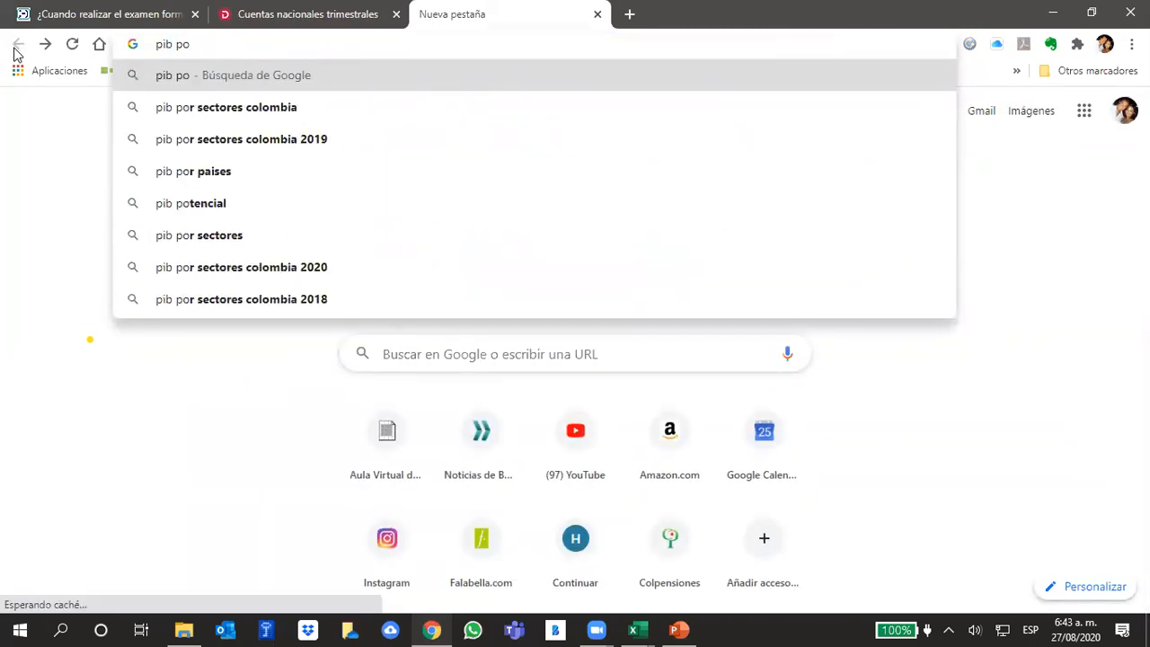
key("BackSpace")
type("ro")
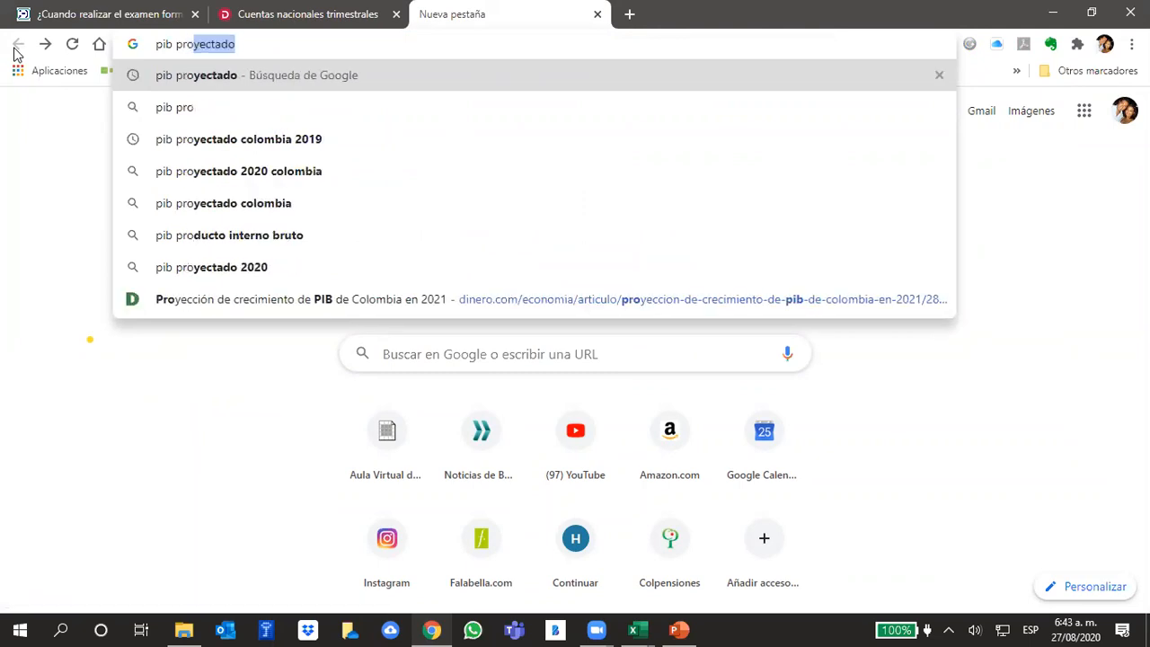
left_click(413, 300)
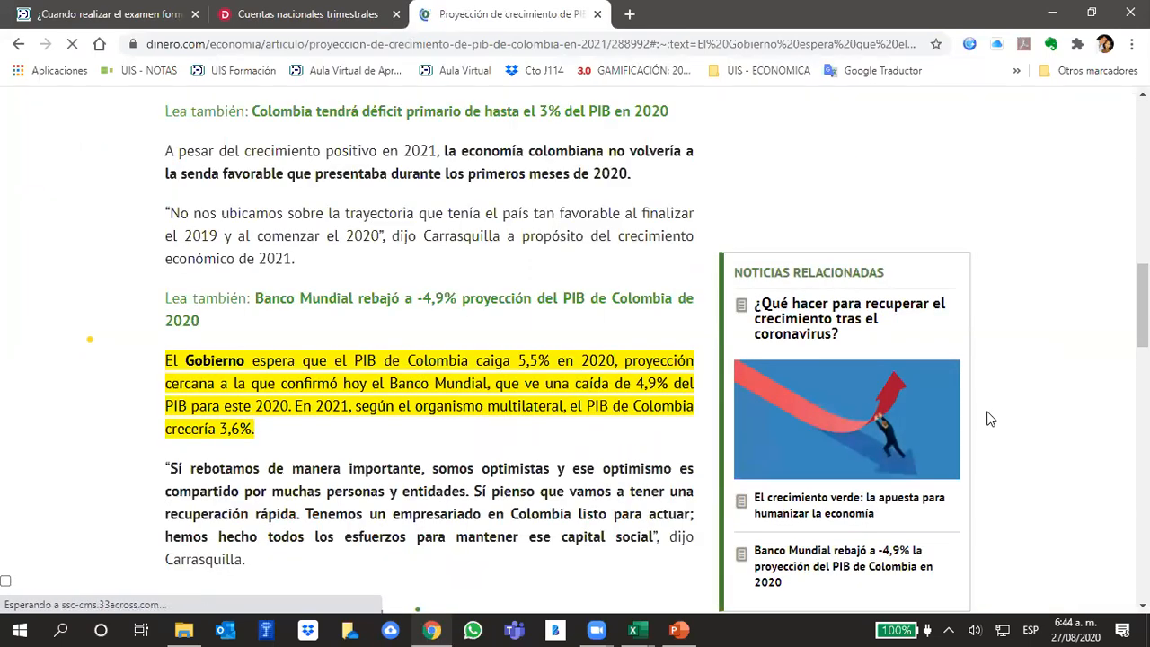
- Check the Dinero article's headline and publication date and collapse the subscription banner
scroll(493, 359, "up", 6)
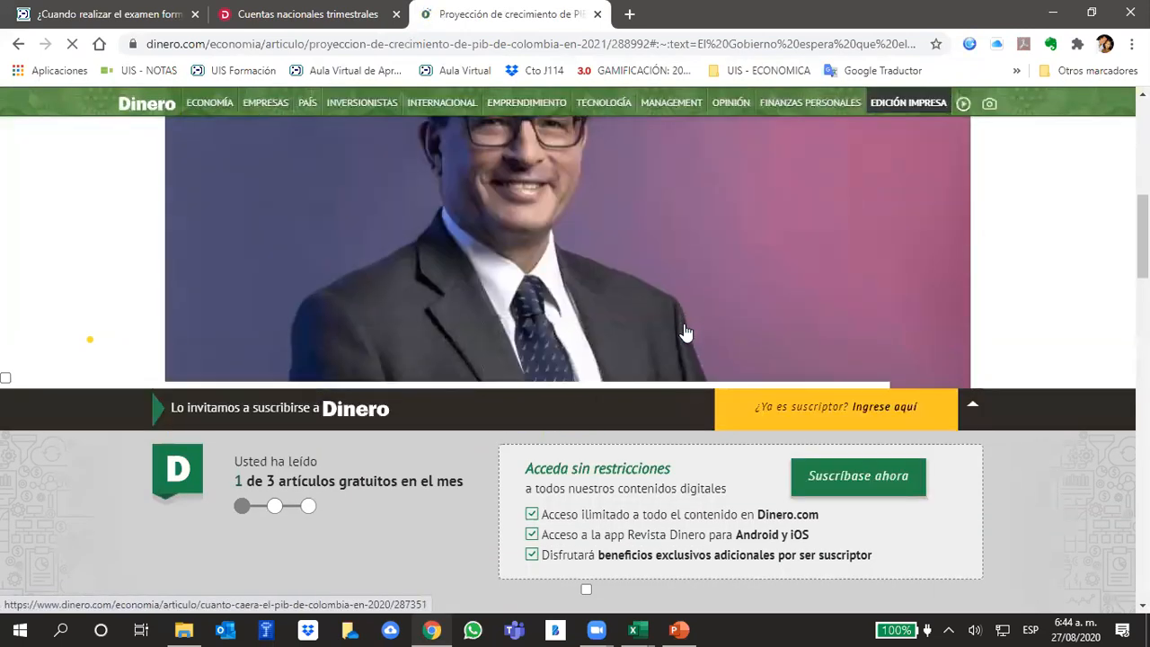
scroll(683, 333, "up", 5)
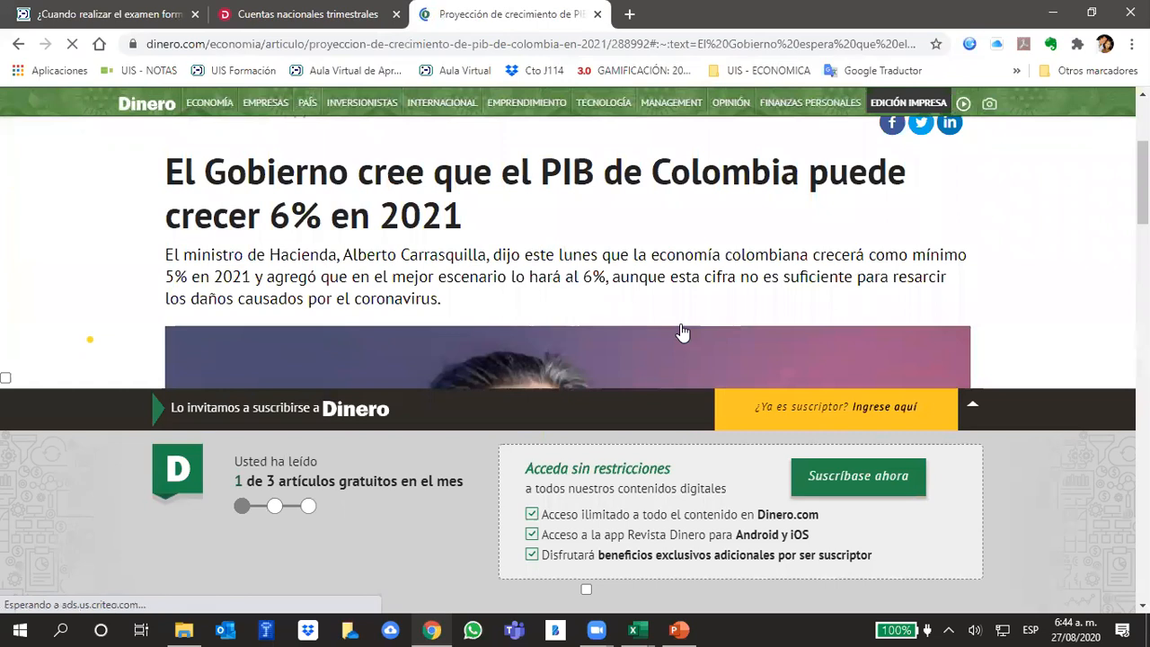
scroll(681, 332, "up", 2)
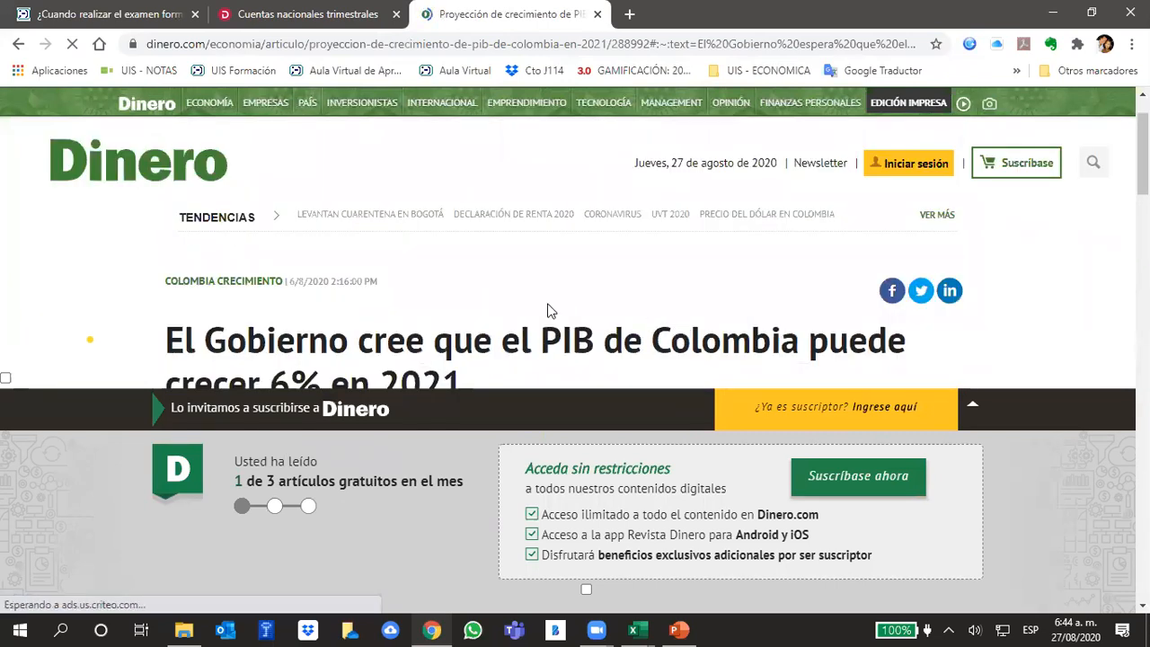
scroll(299, 306, "up", 1)
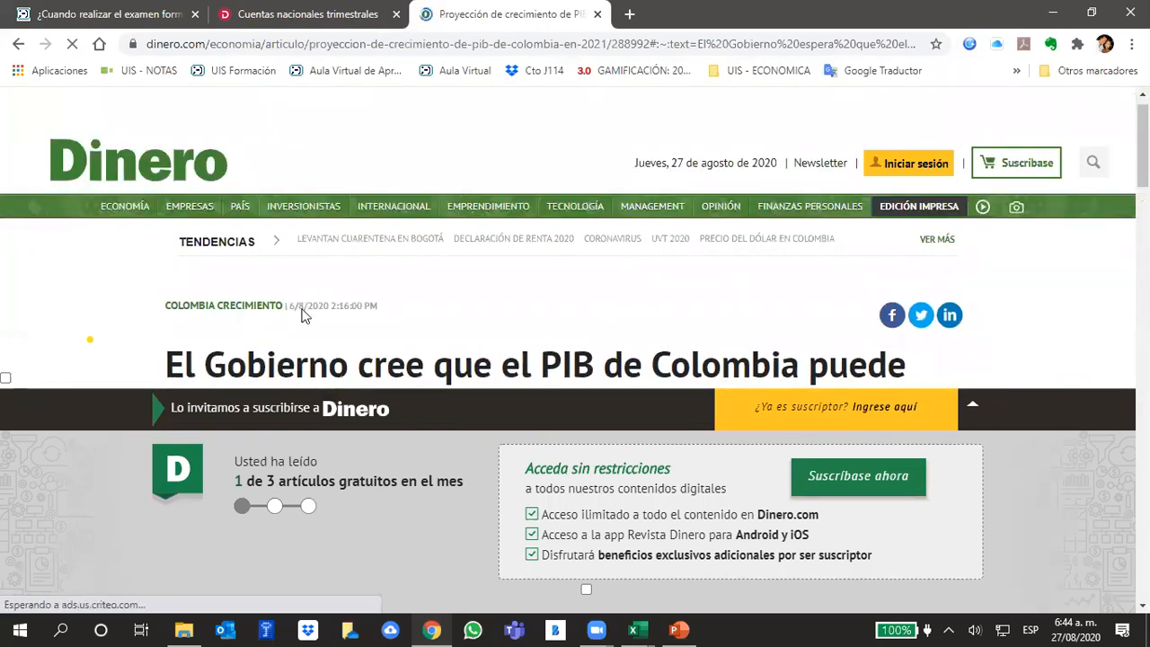
left_click(975, 411)
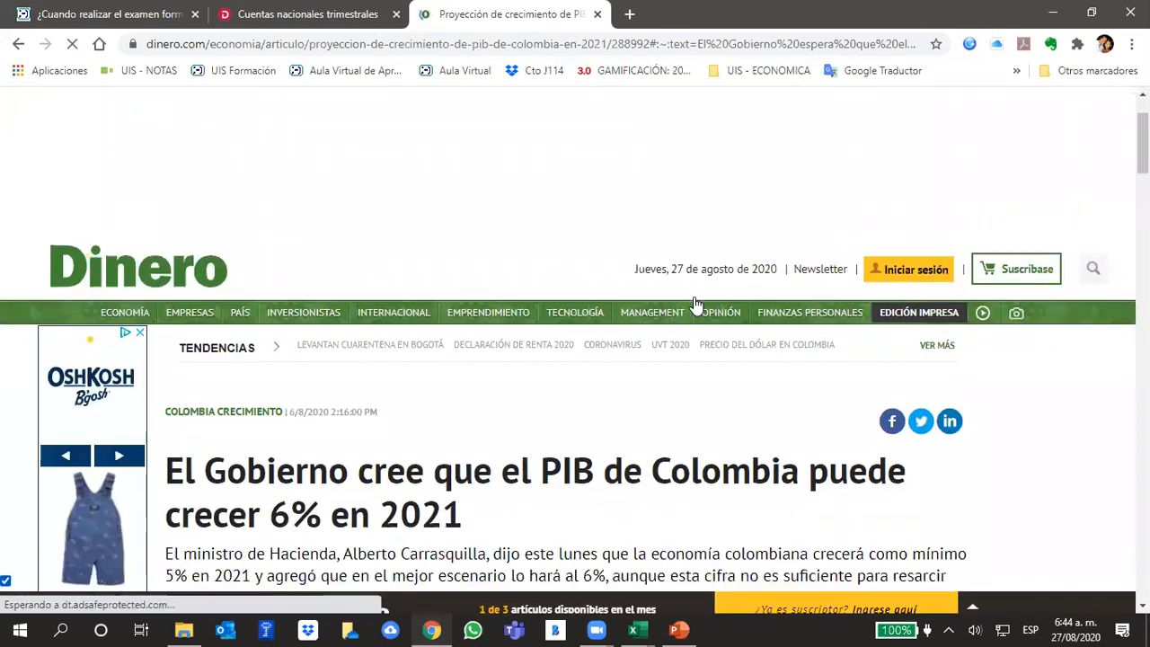
- Read the Dinero article from its headline to the highlighted paragraph with the Gobierno and Banco Mundial PIB projections
scroll(694, 303, "down", 2)
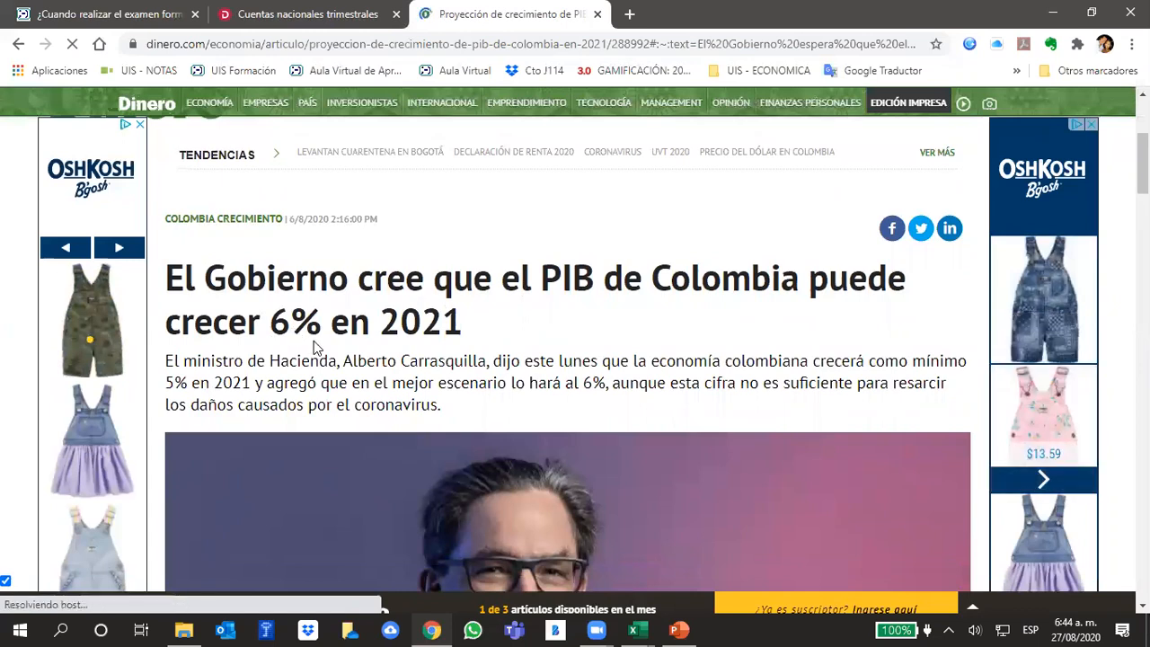
scroll(548, 328, "down", 1)
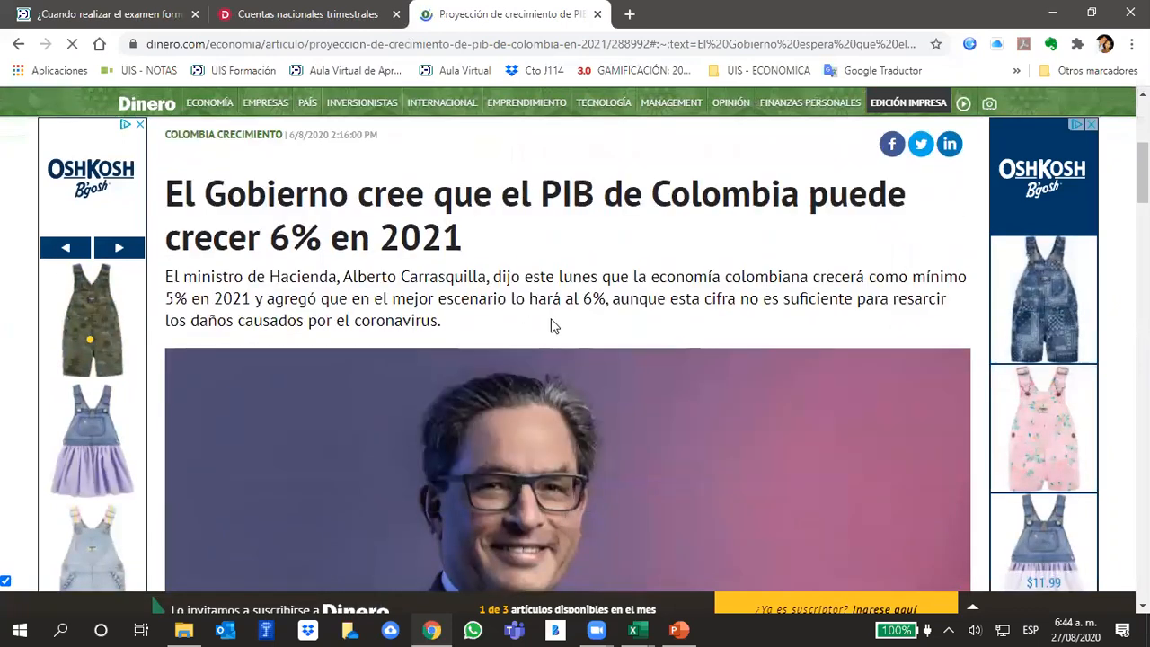
scroll(551, 326, "down", 1)
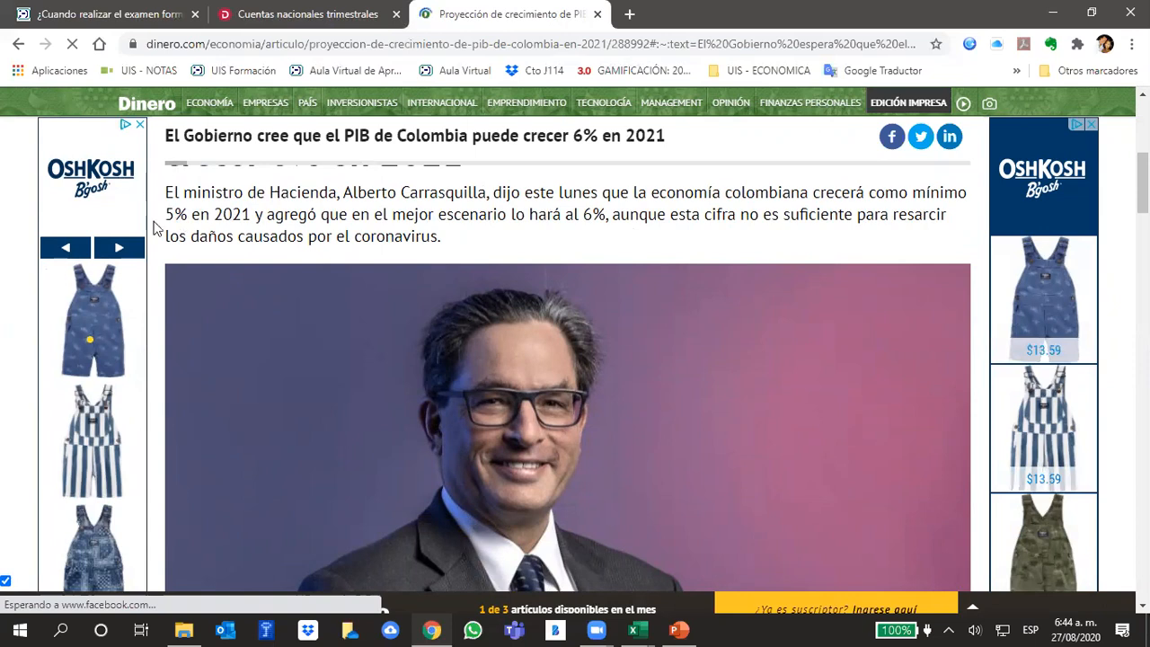
scroll(725, 278, "down", 5)
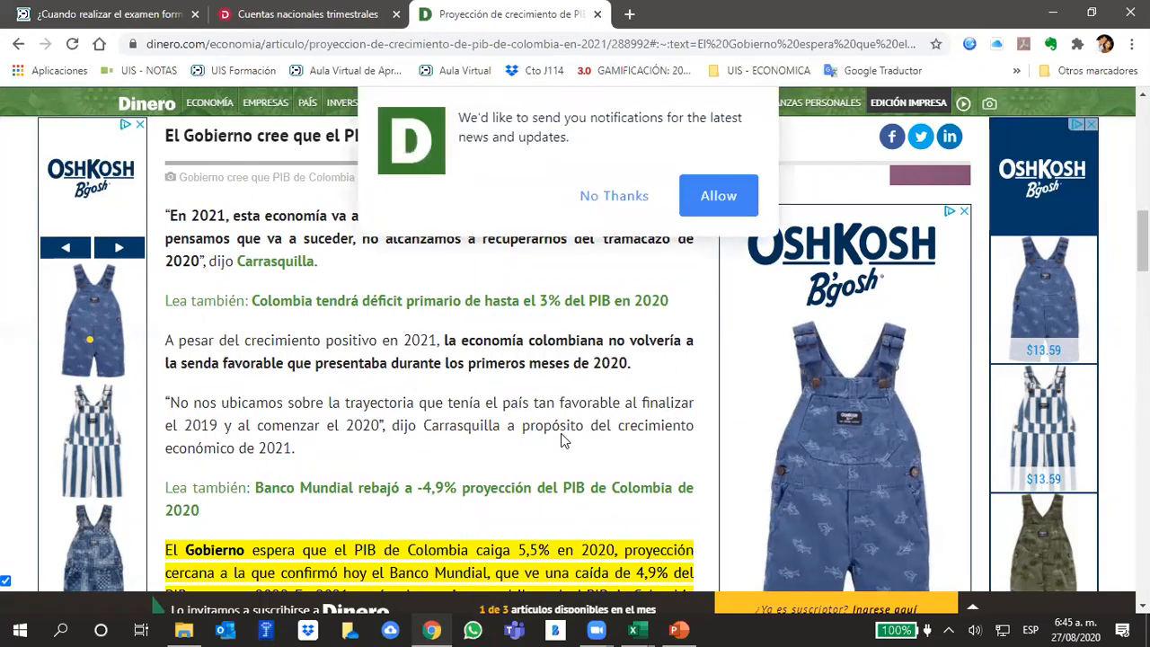
scroll(560, 433, "down", 2)
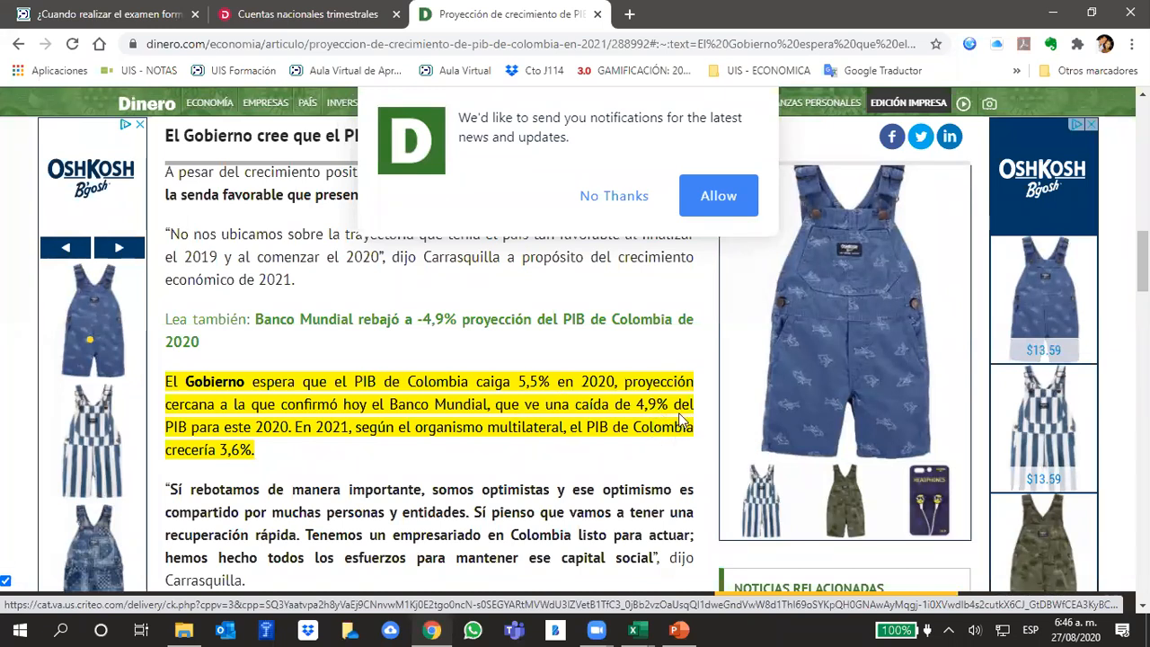
- Compare the DANE quarterly PIB chart with the Dinero article's projections and decline the site's notifications
left_click(253, 15)
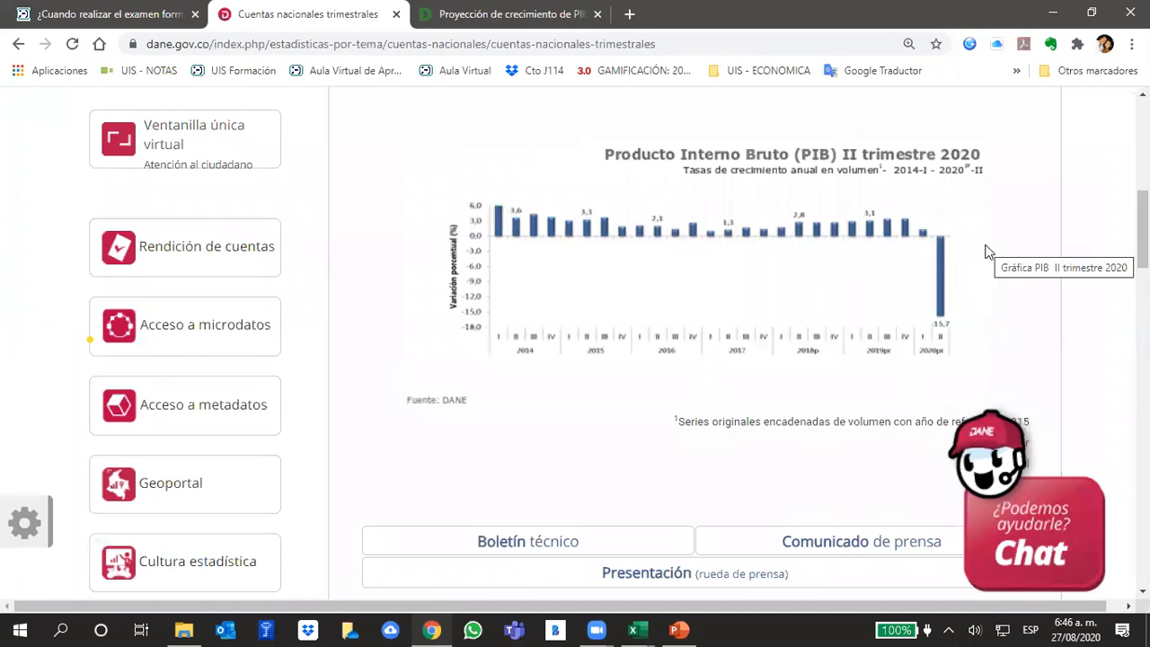
left_click(539, 13)
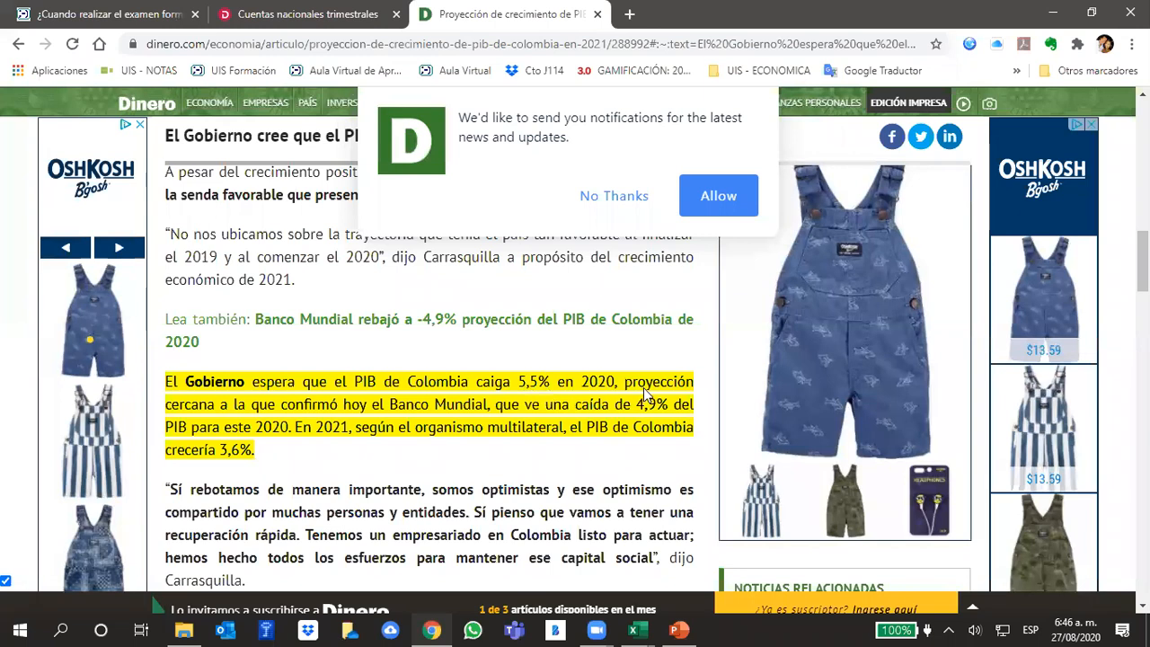
scroll(643, 395, "down", 1)
scroll(643, 396, "down", 1)
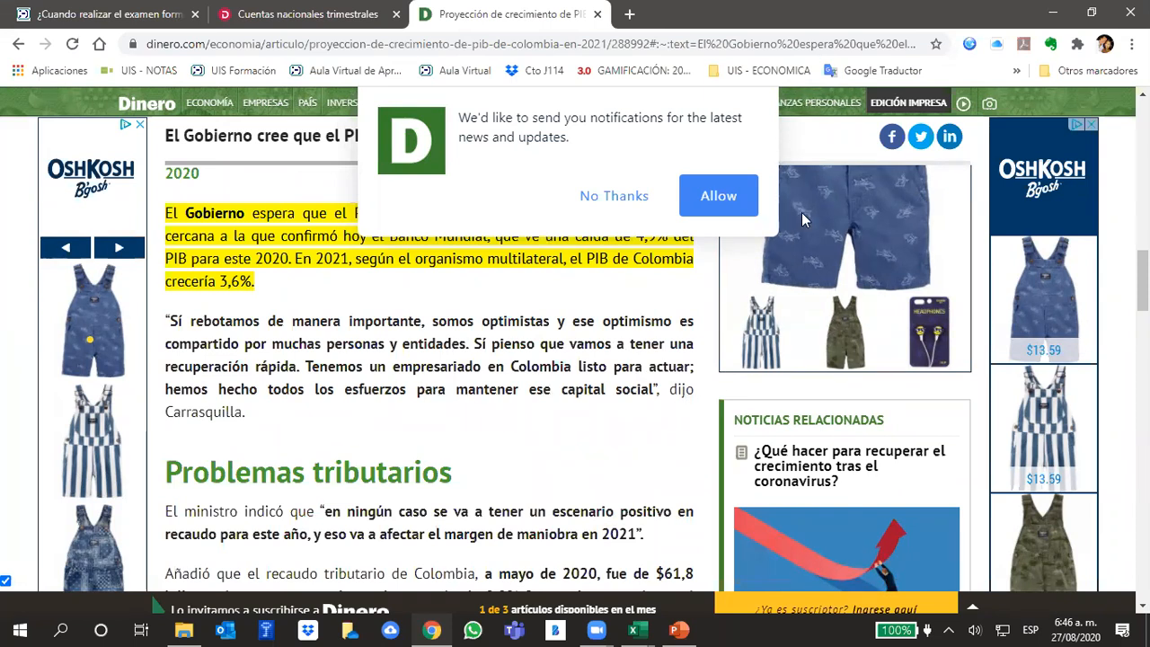
left_click(609, 199)
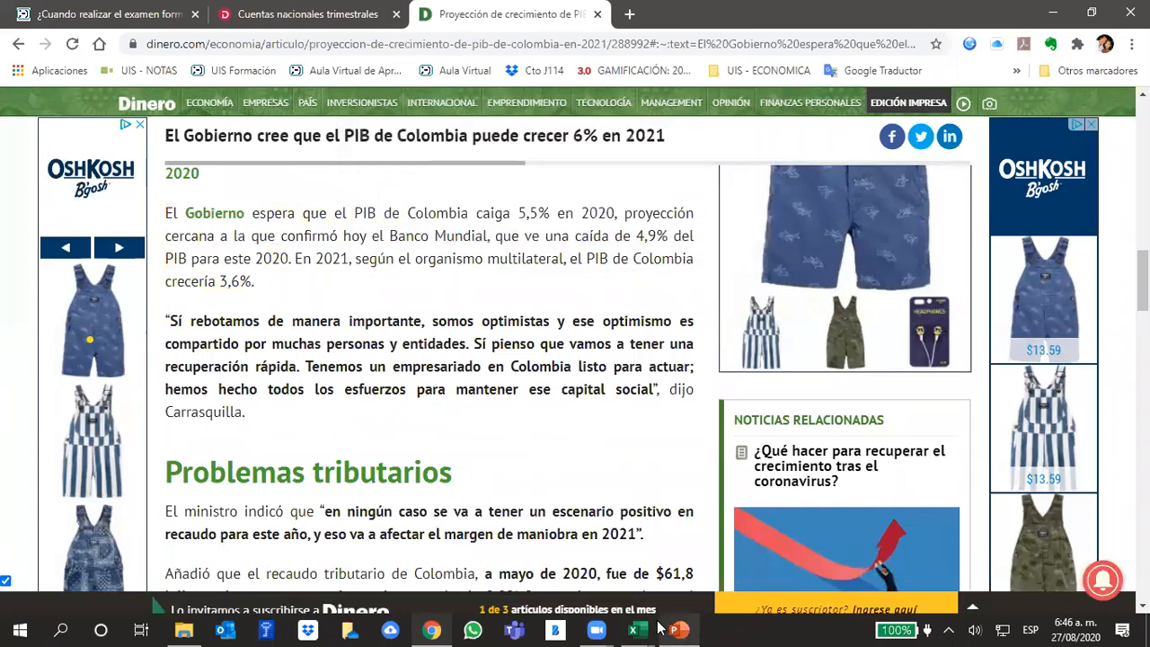
- Switch to Excel and review the sold units growth row "gv" for years 1 to 10 in MODELO
mouse_move(640, 630)
left_click(681, 573)
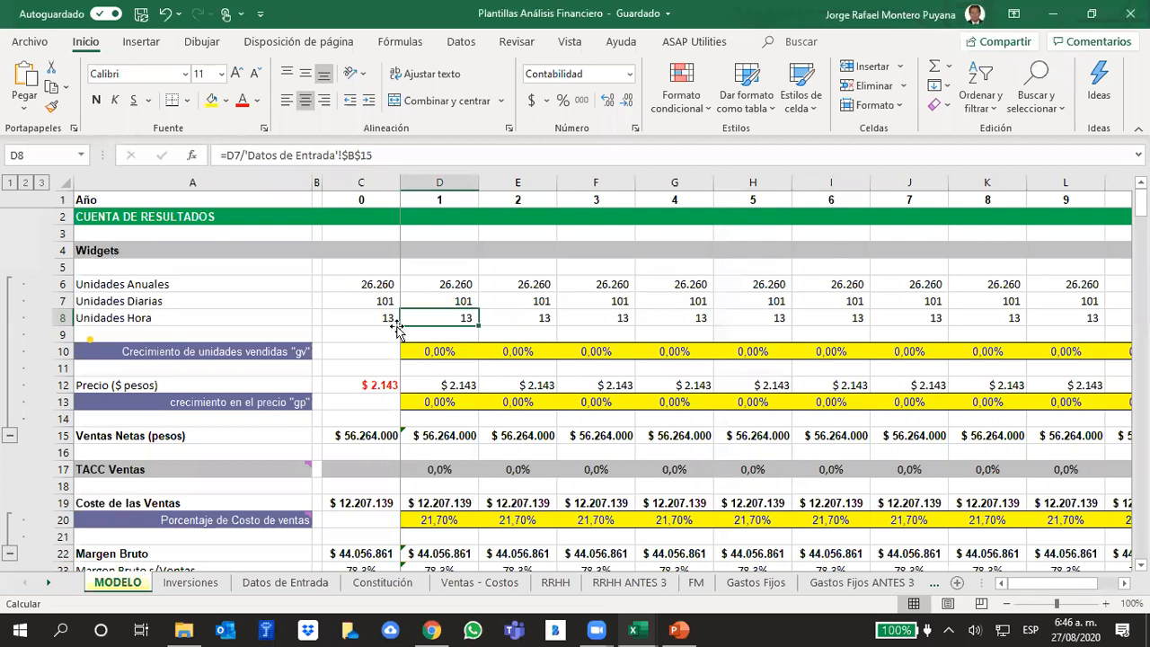
left_click_drag(429, 354, 676, 353)
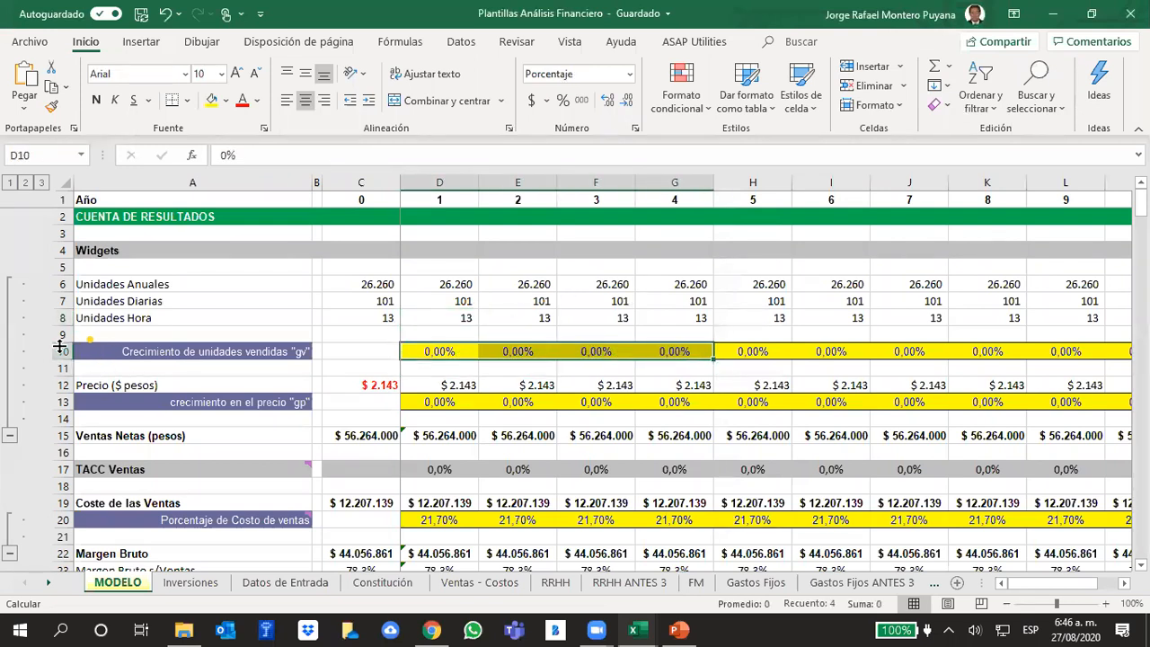
left_click(57, 352)
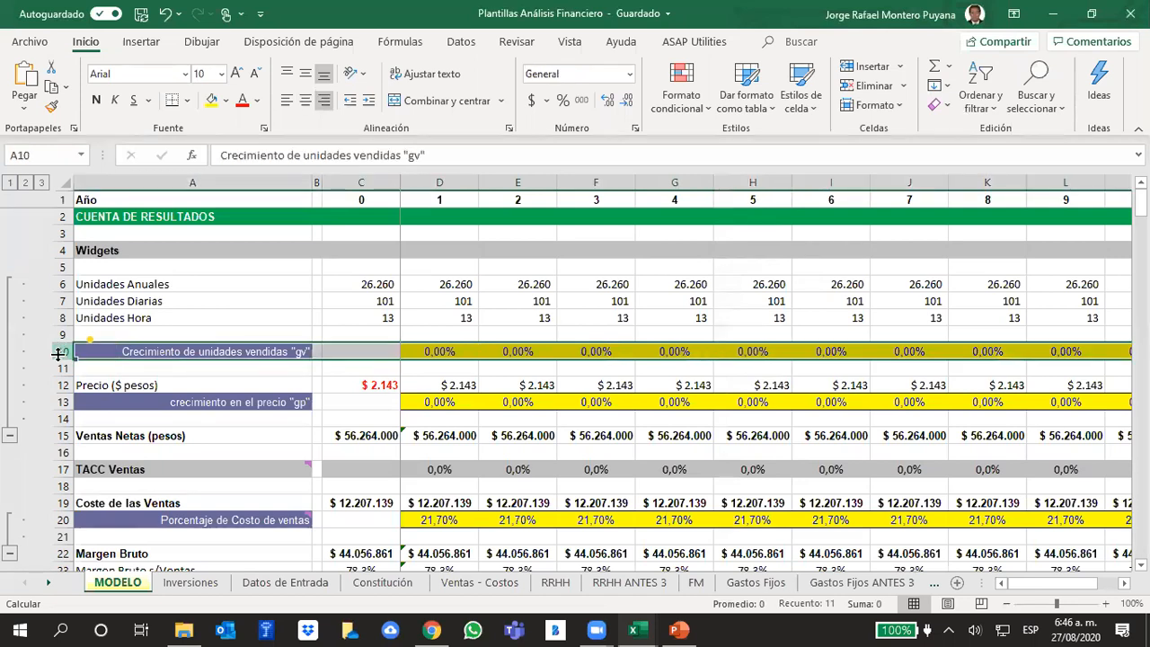
left_click(701, 332)
left_click_drag(442, 349, 1006, 351)
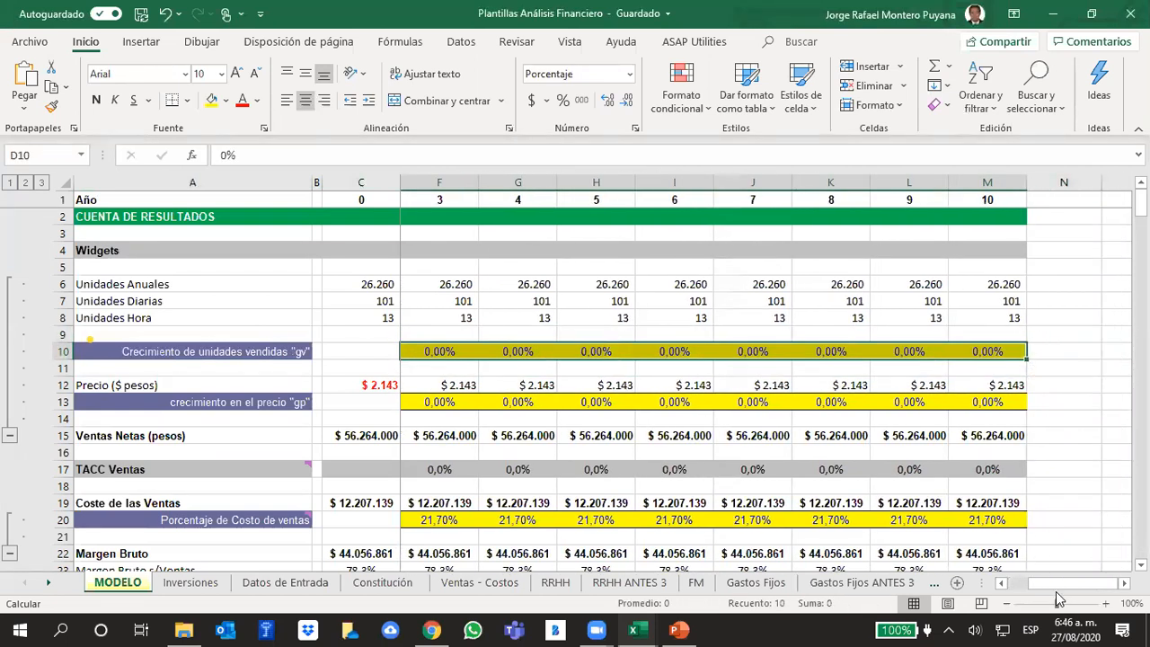
left_click_drag(1056, 582, 991, 577)
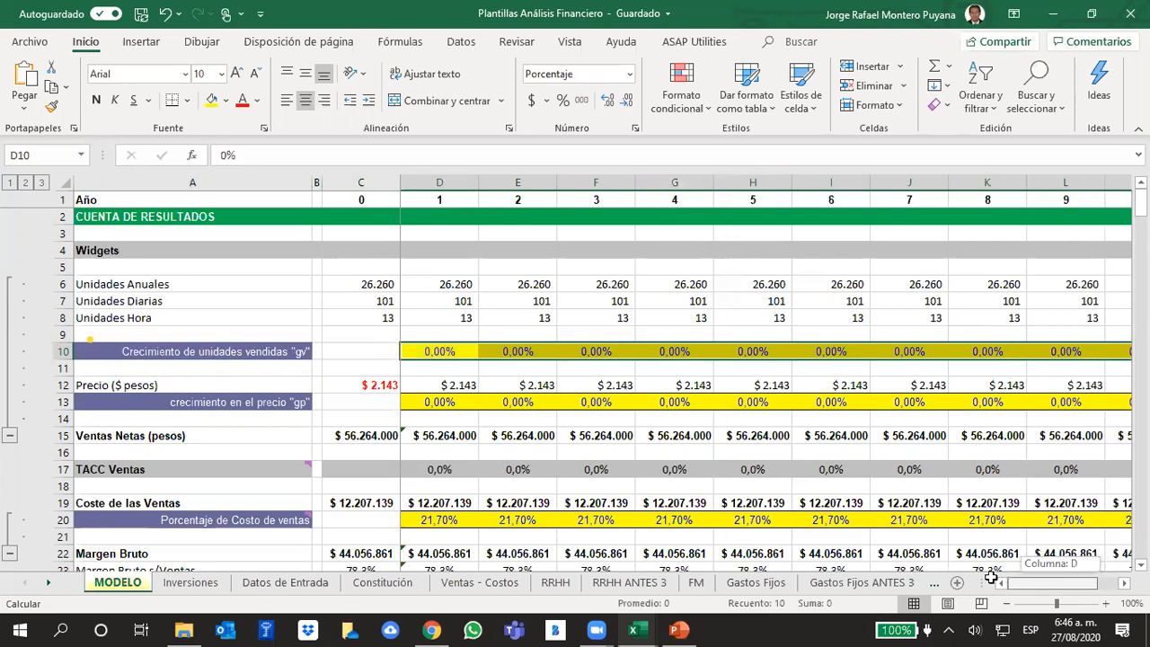
left_click(450, 331)
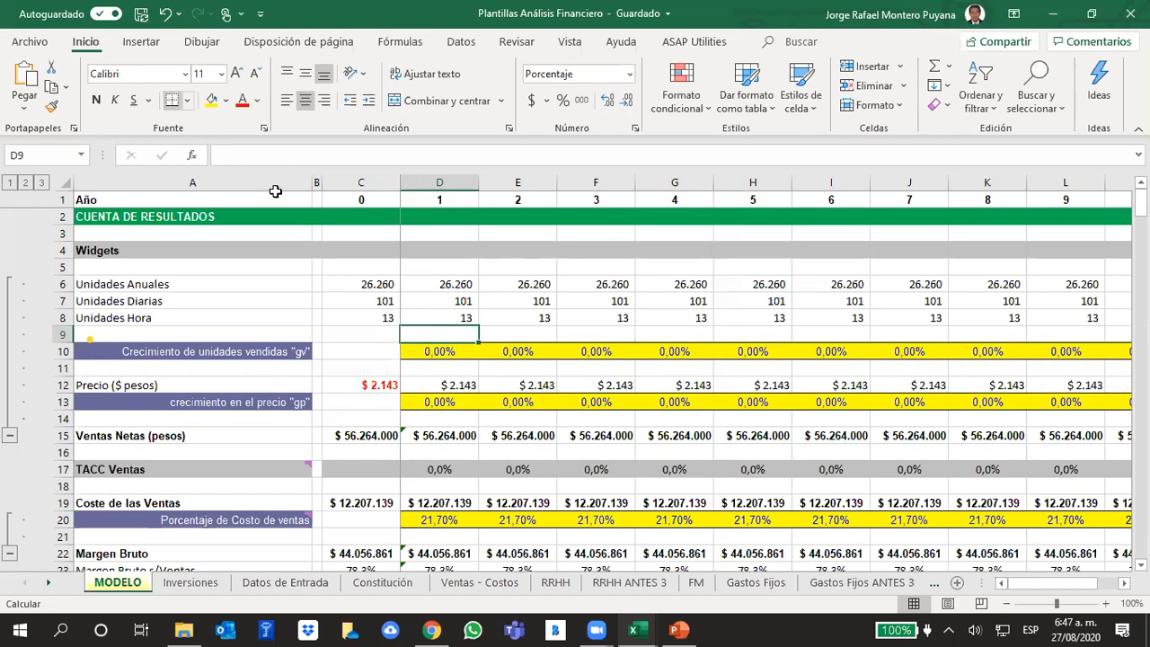
- Review the year 0 column in MODELO and the "gv" growth cells for years 3 and 5
left_click(377, 186)
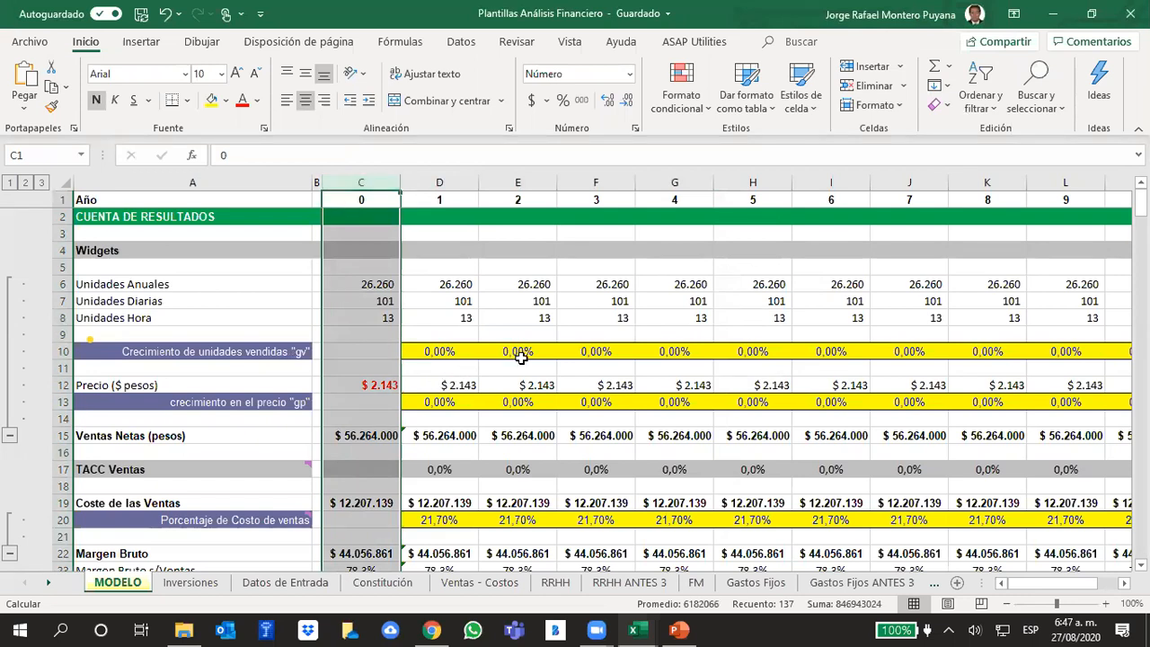
left_click(570, 351)
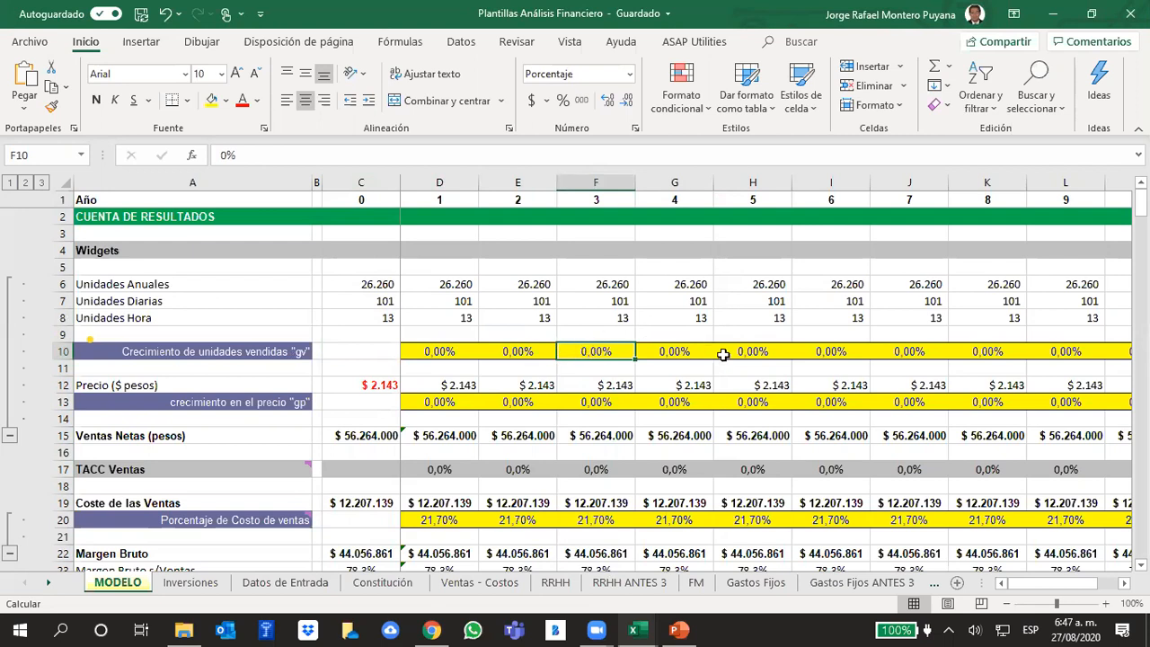
left_click(772, 351)
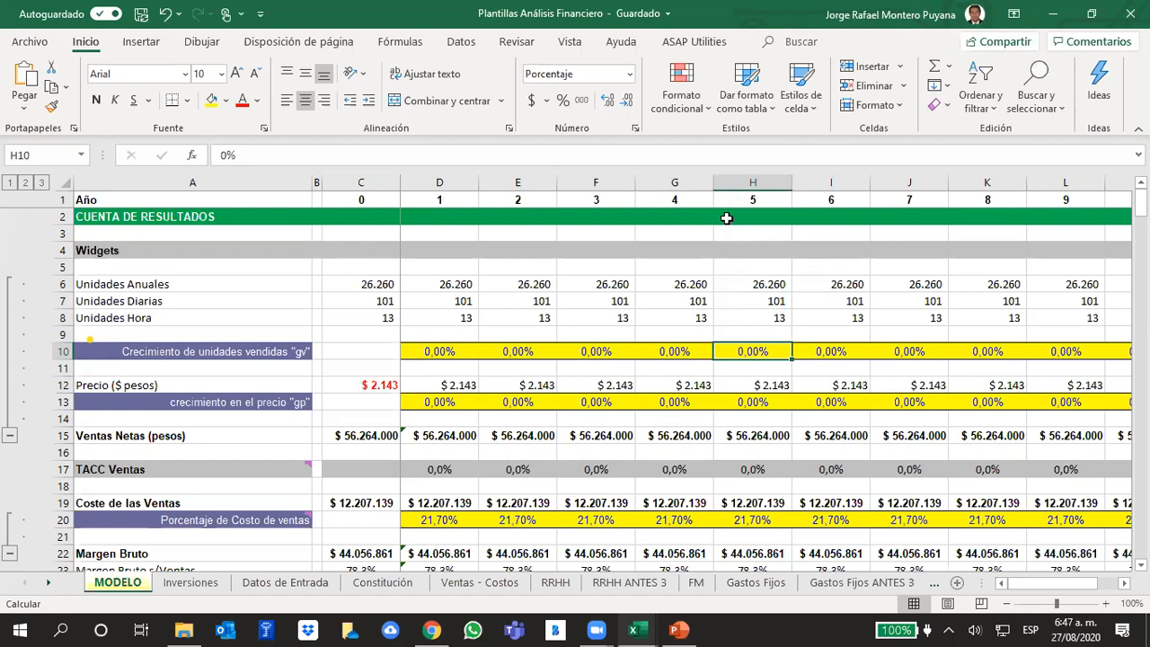
- Switch to Chrome and review the DANE quarterly PIB chart as the reference for year 1 unit growth
left_click(432, 352)
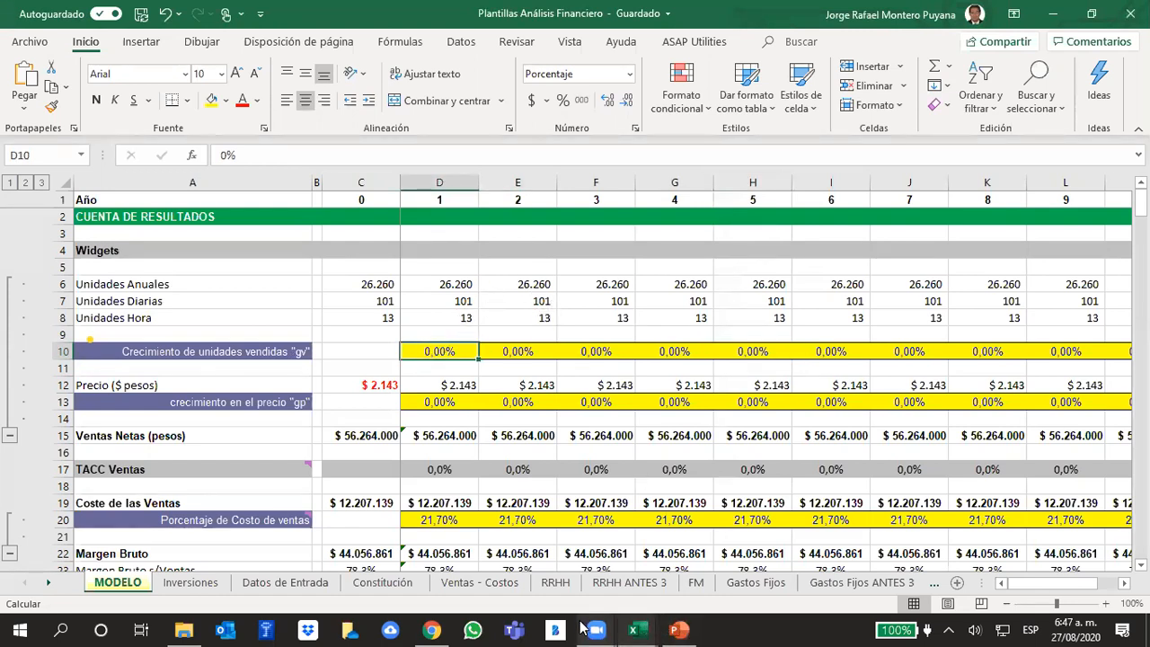
left_click(431, 630)
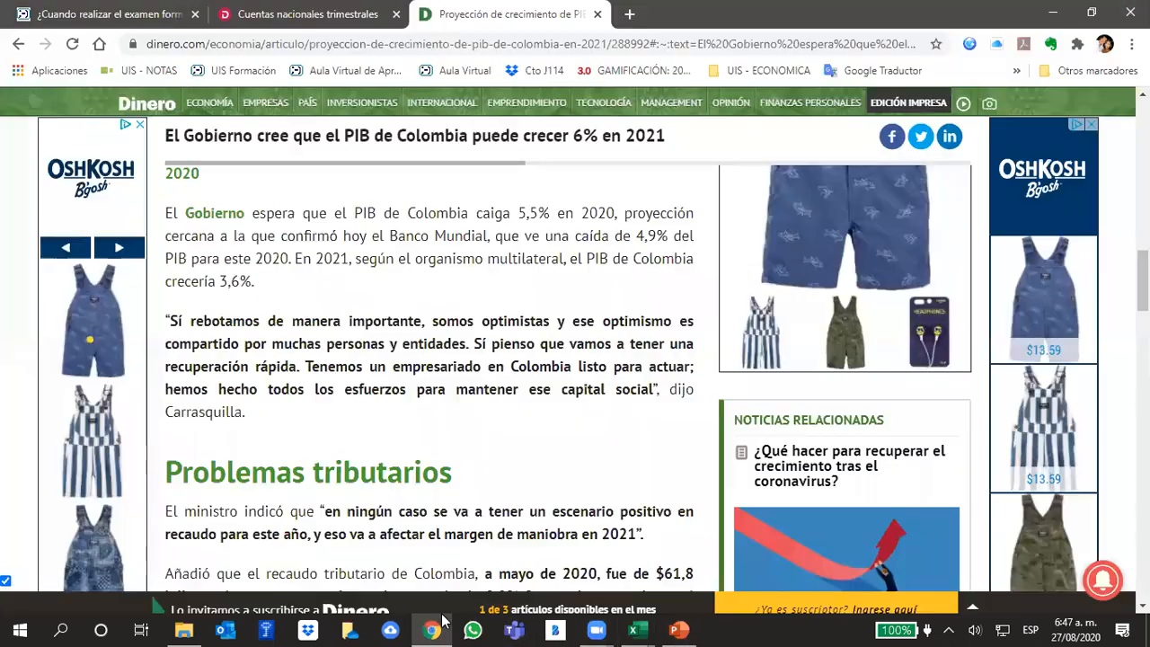
left_click(297, 14)
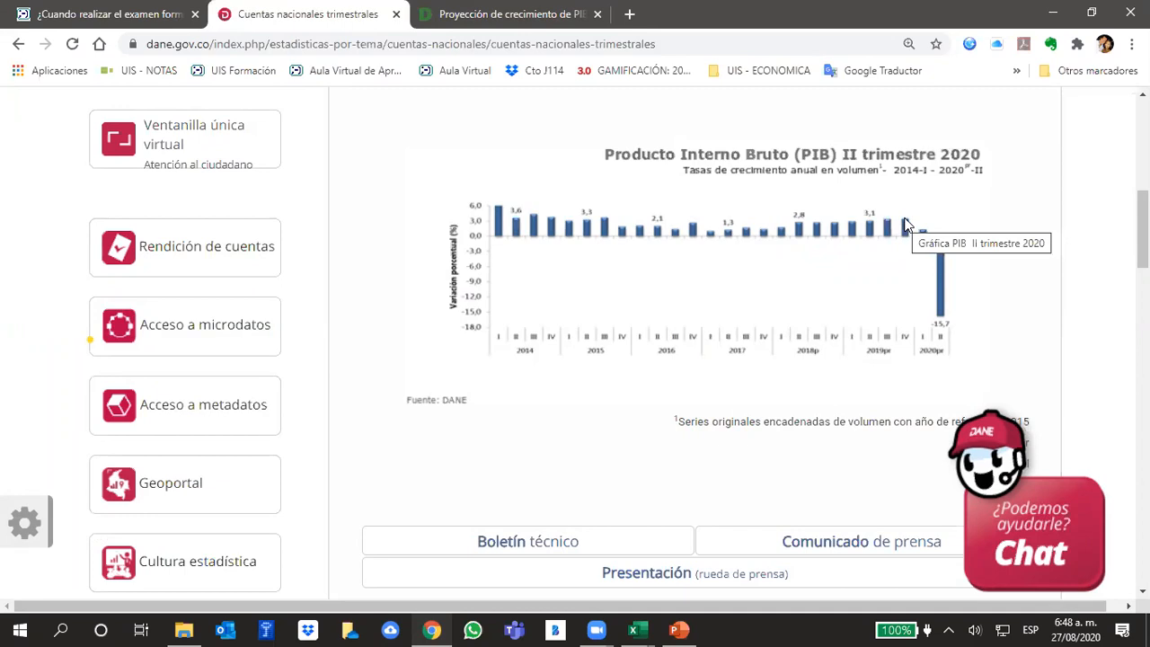
- Switch to Excel and set the "gv" sold units growth for years 1 and 2 to 3% in MODELO
left_click(635, 628)
left_click(670, 557)
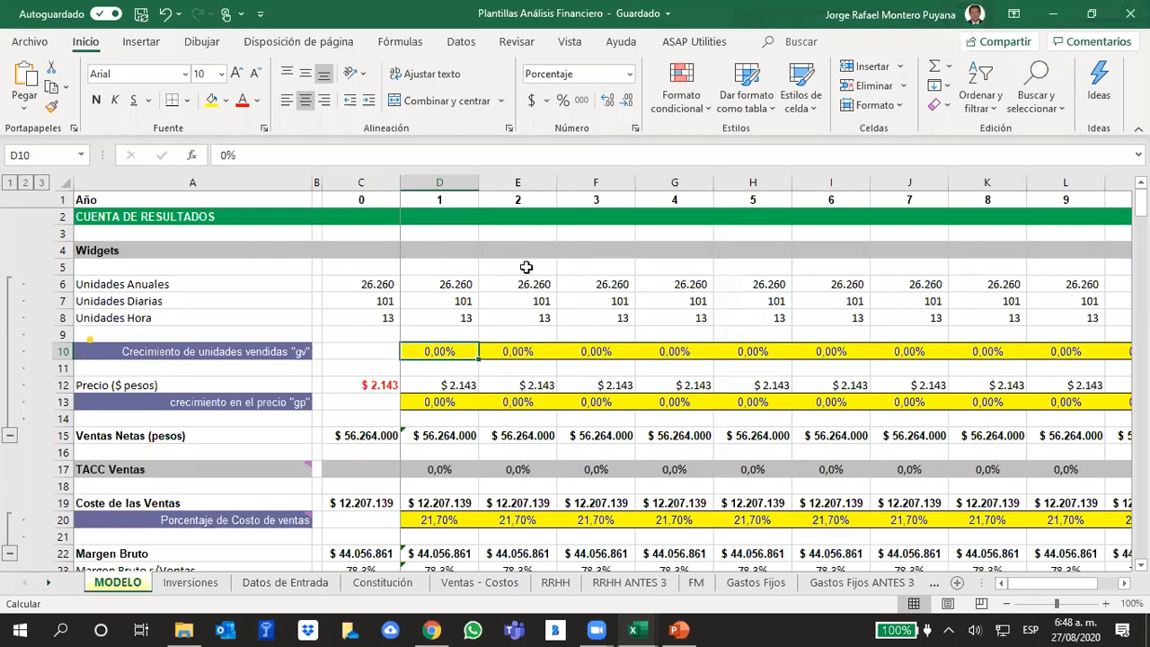
type("3")
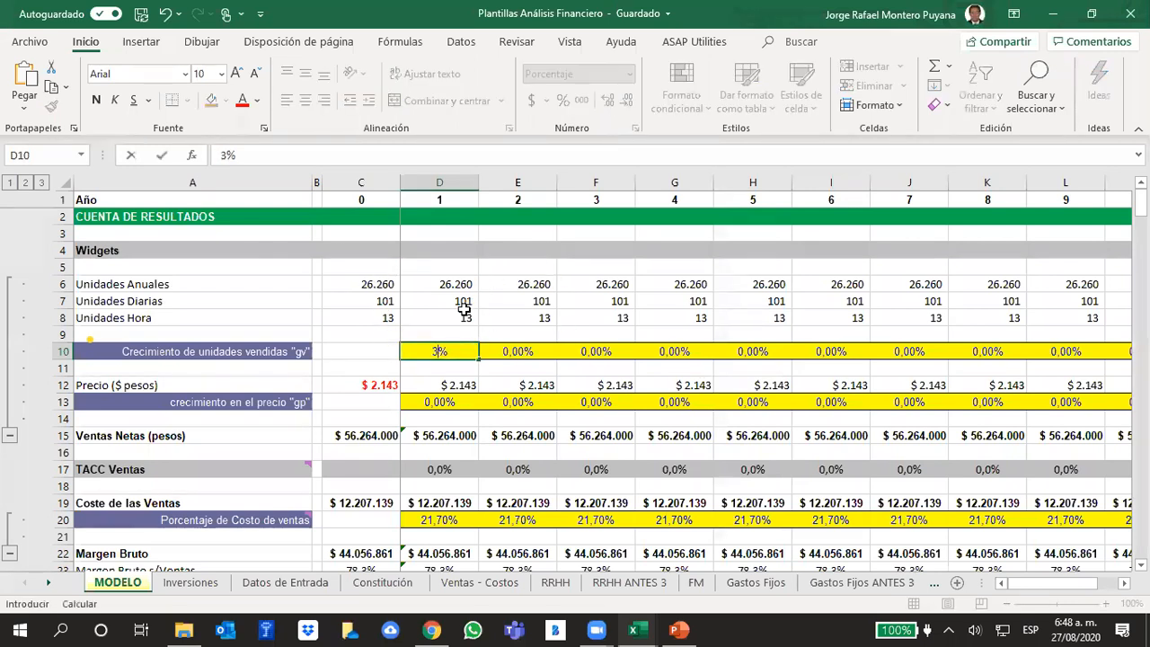
key("Tab")
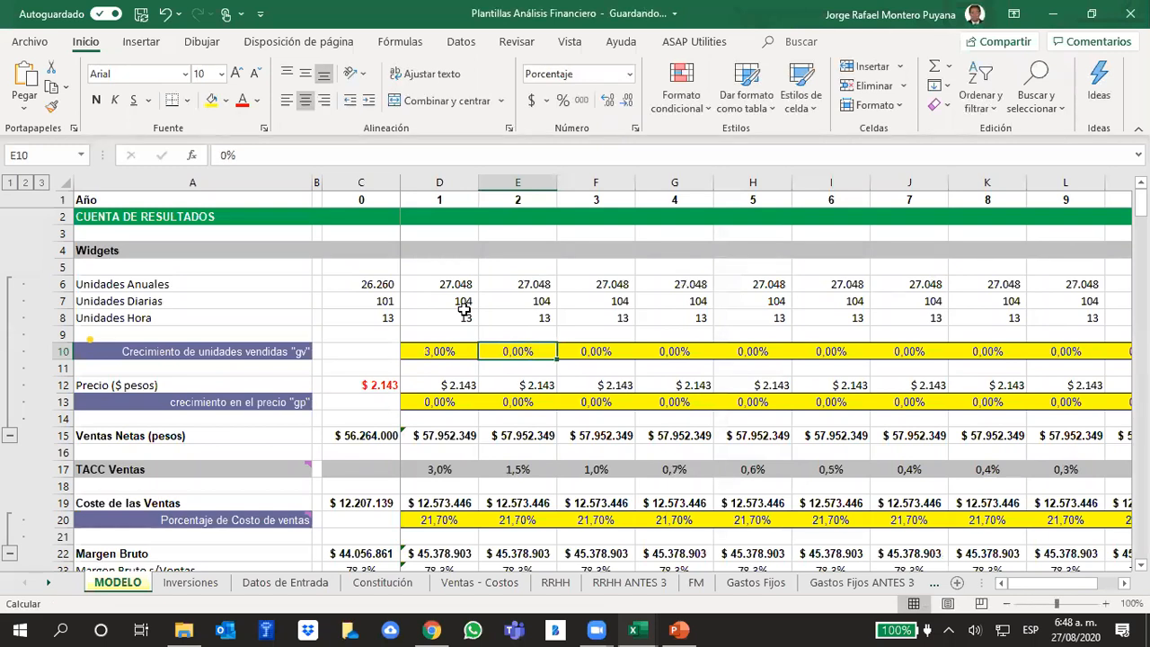
type("3")
key("Tab")
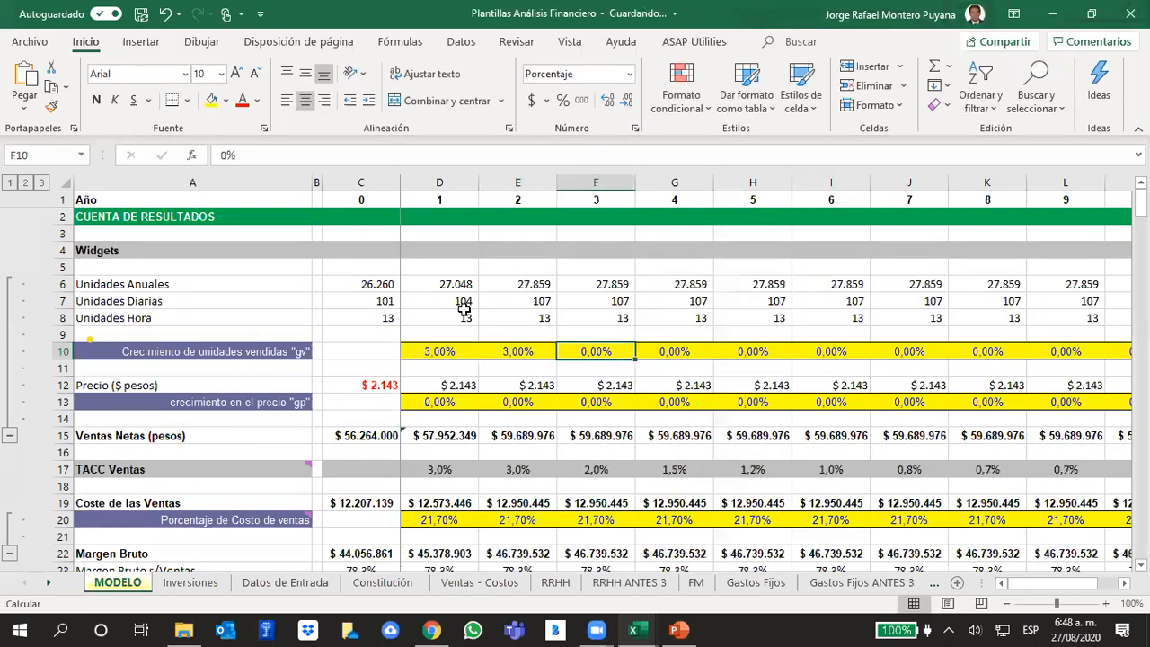
- Review the "gv" growth cells for years 1 to 3 against the unit rows above them
key("Left")
key("Left")
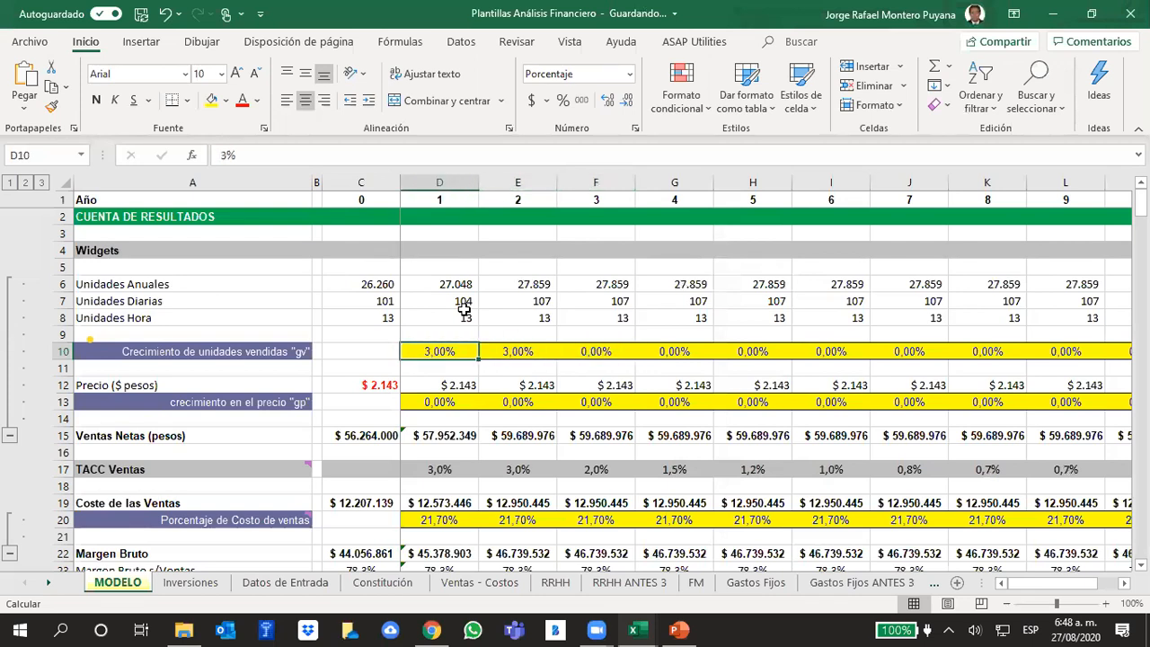
key("Right")
key("Right")
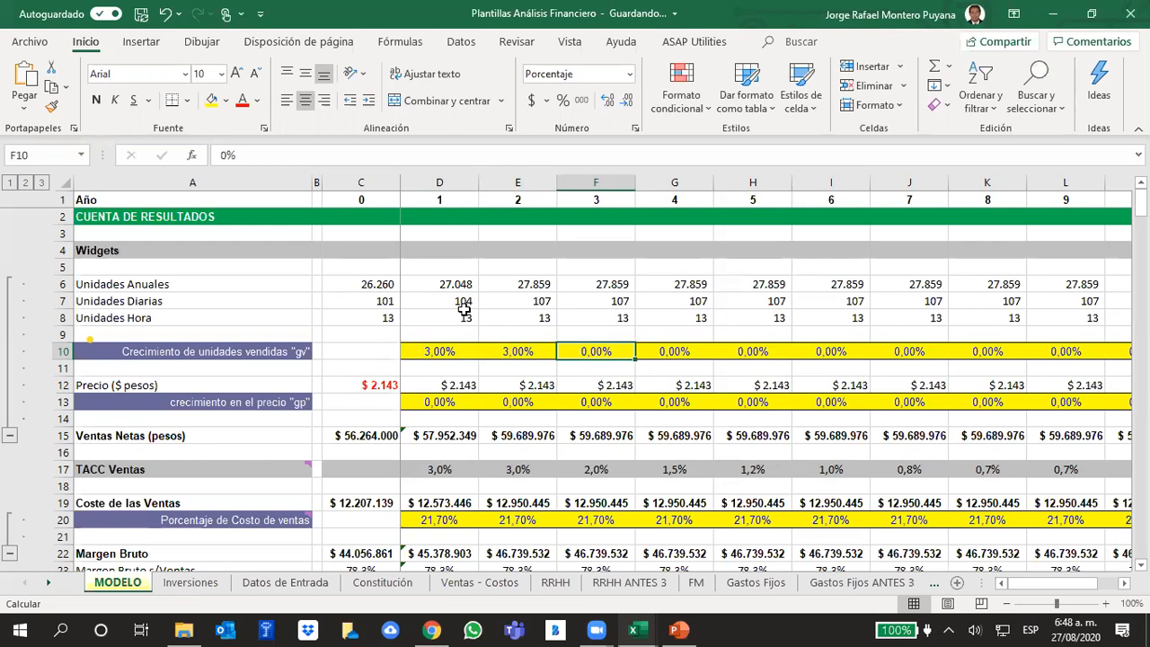
key("Up")
key("Up")
key("Up")
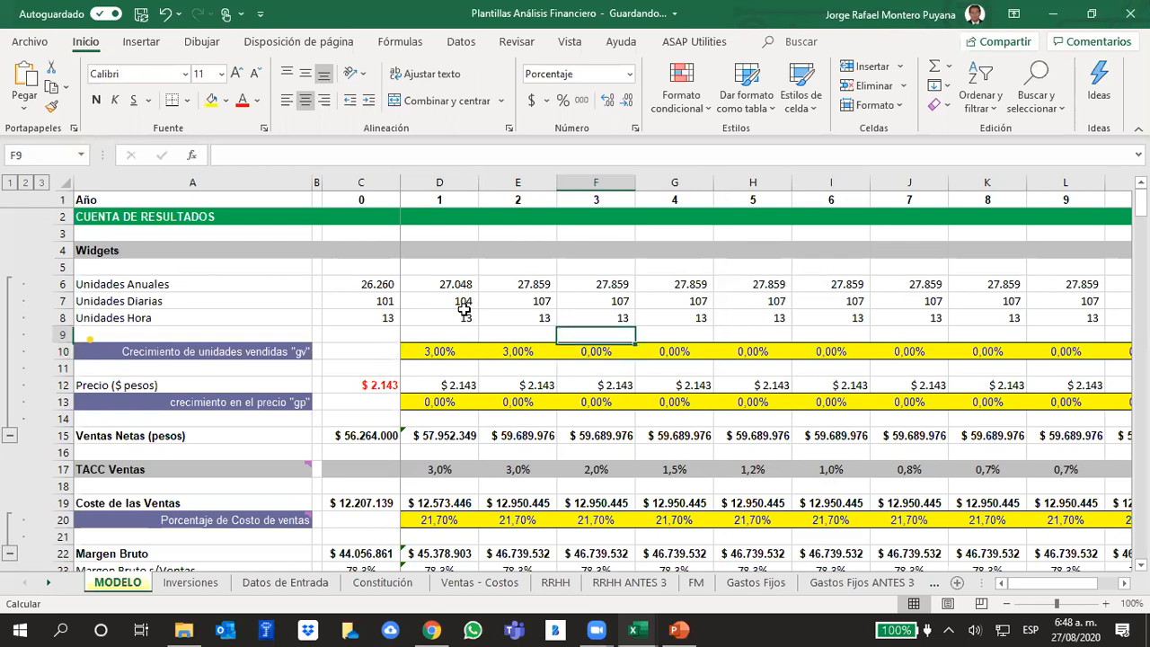
key("Down")
key("Down")
key("Down")
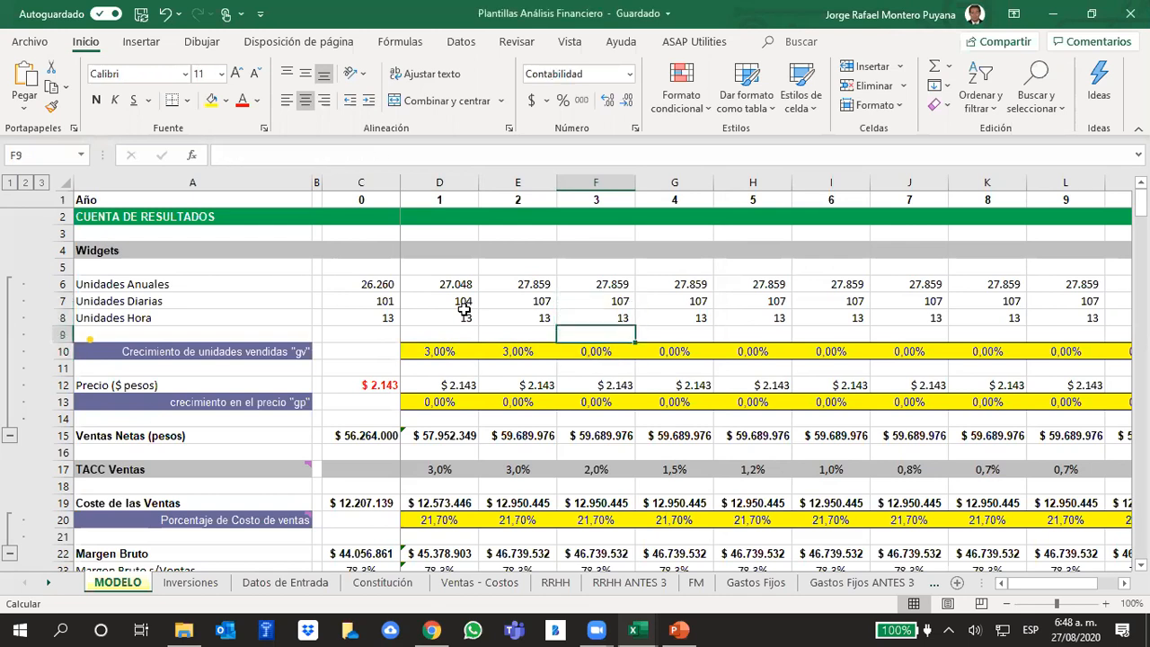
- Compare the Unidades Diarias figures from year 0 to year 3 in MODELO
key("Up")
key("Up")
key("Up")
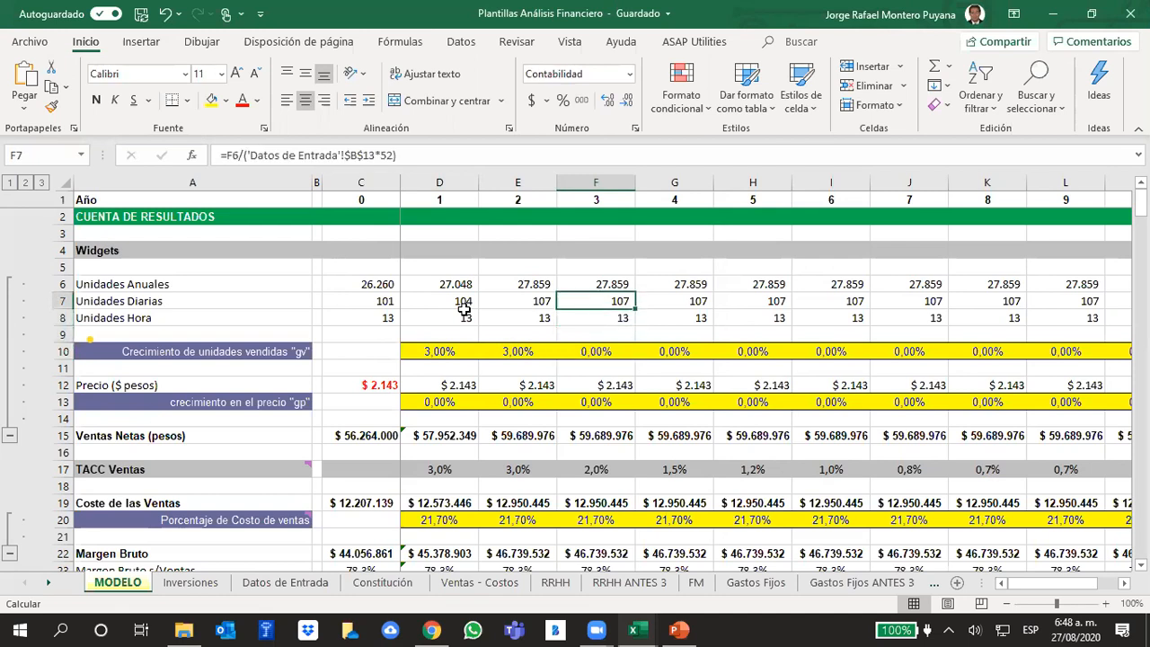
key("Left")
key("Left")
key("Left")
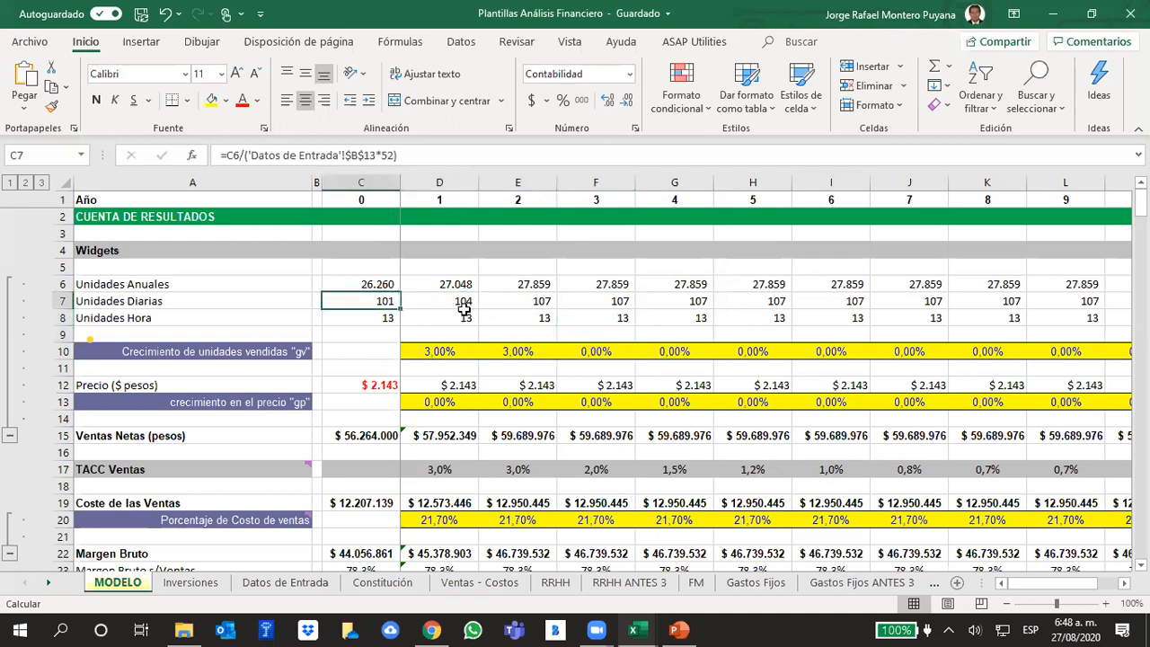
key("Right")
key("Right")
key("Right")
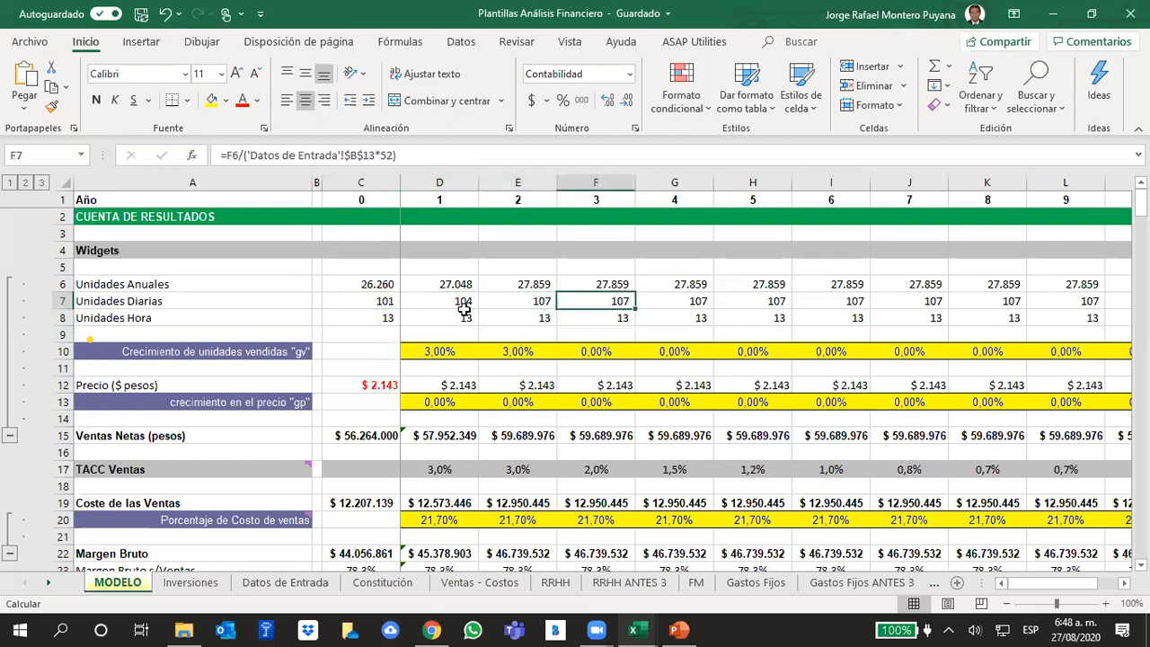
key("Left")
key("Left")
key("Left")
key("Right")
key("Right")
key("Right")
key("Up")
key("Down")
key("Up")
key("Down")
key("Down")
key("Down")
key("Down")
key("Up")
key("Up")
key("Up")
key("Up")
key("Down")
key("Down")
key("Up")
key("Left")
key("Left")
key("Left")
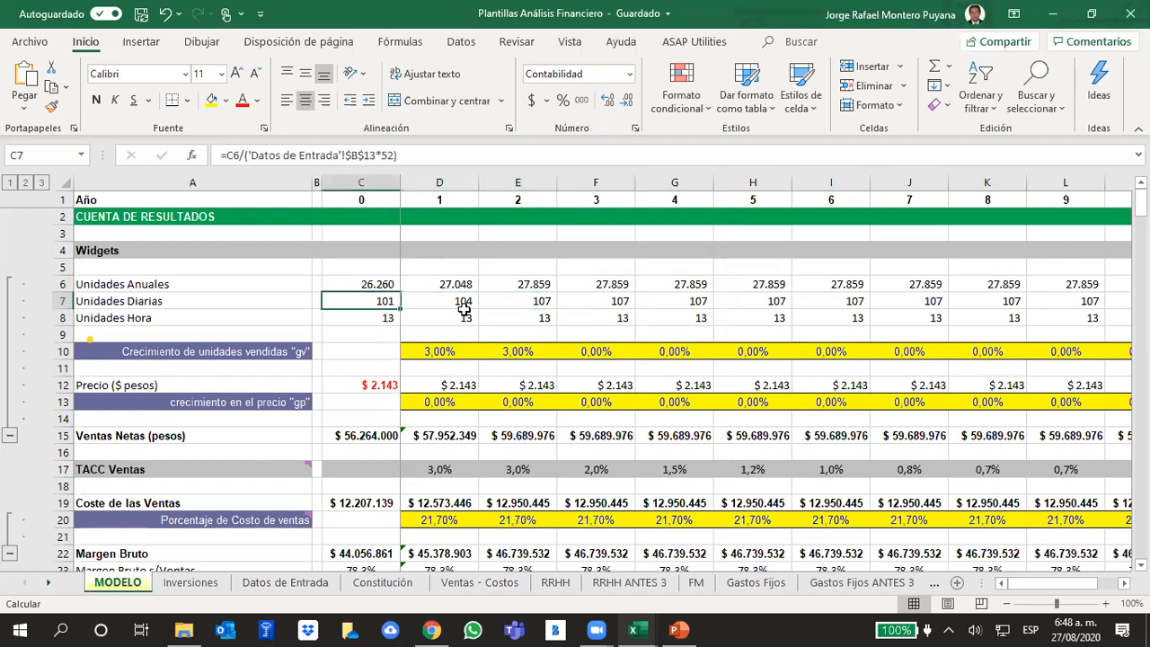
key("Right")
key("Right")
key("Right")
key("Left")
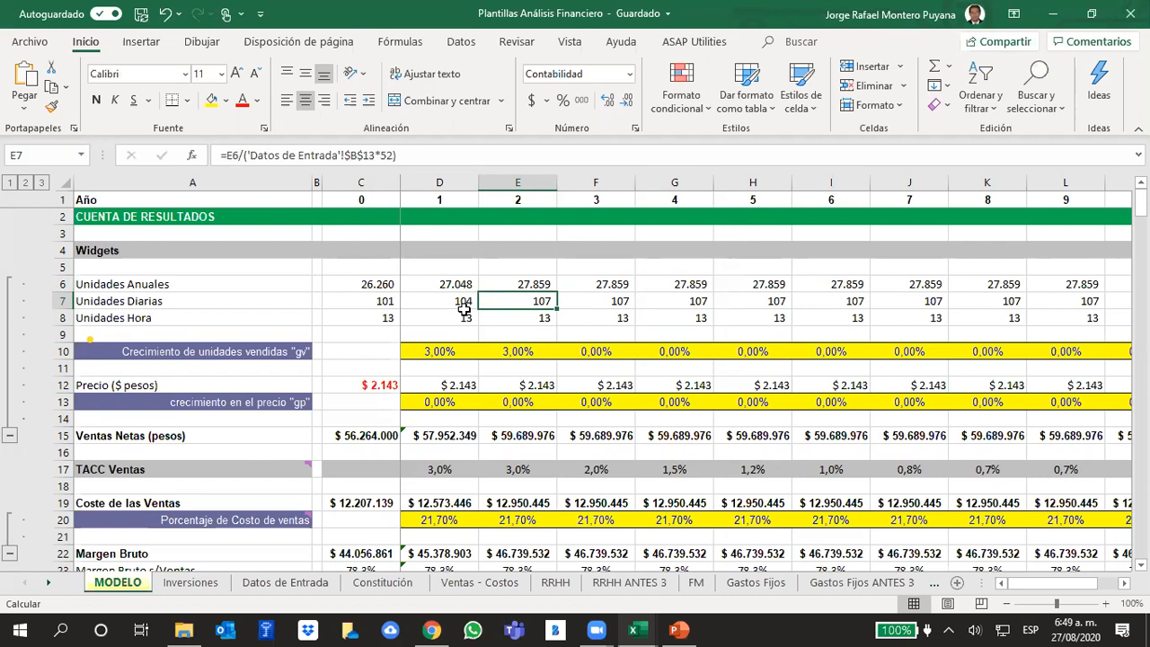
- Set the "gv" sold units growth for year 3 to 100%
key("Right")
key("Down")
key("Down")
key("Down")
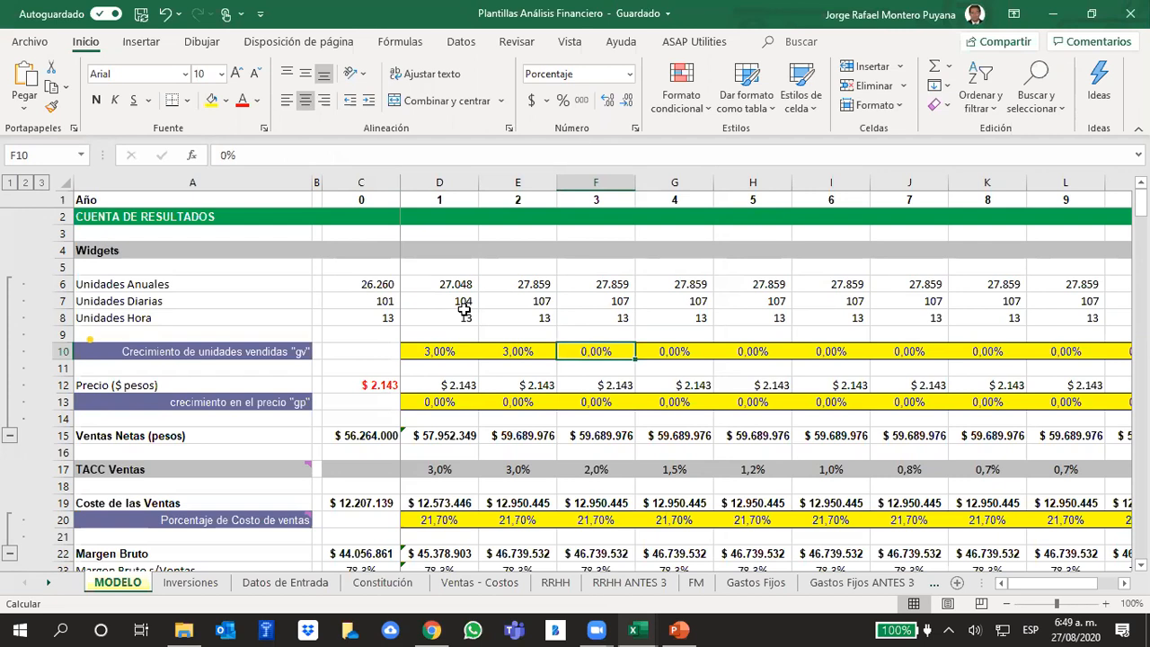
type("100")
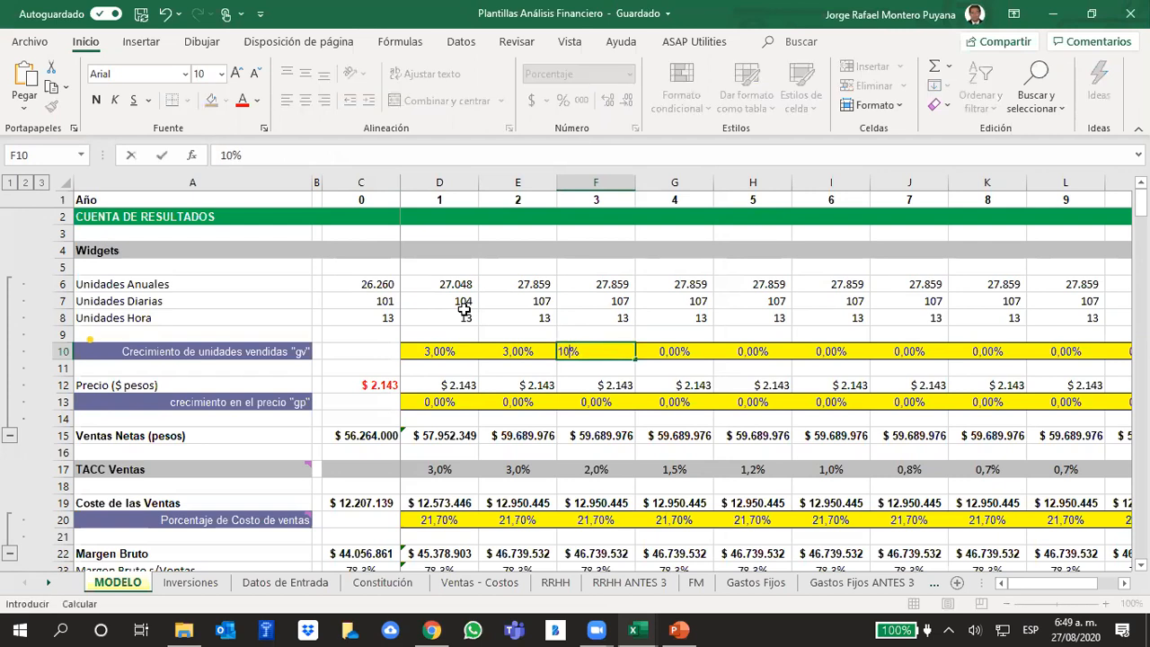
key("Return")
key("Up")
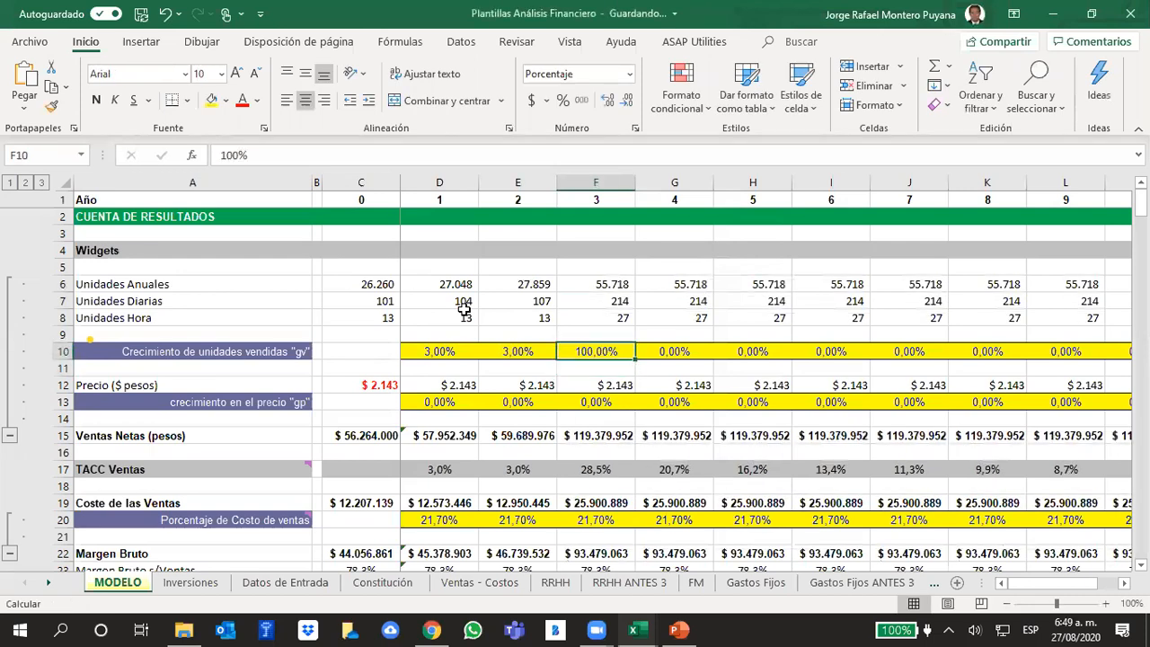
- Set the "gv" sold units growth for year 3 to 95%
type("95")
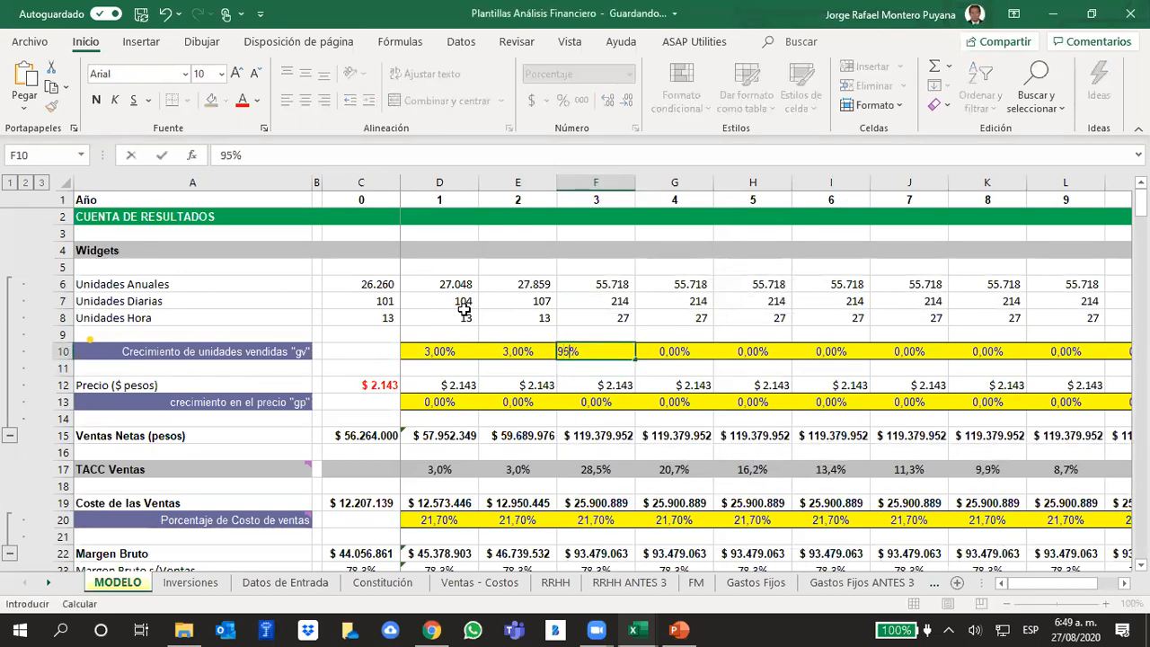
key("Return")
key("Up")
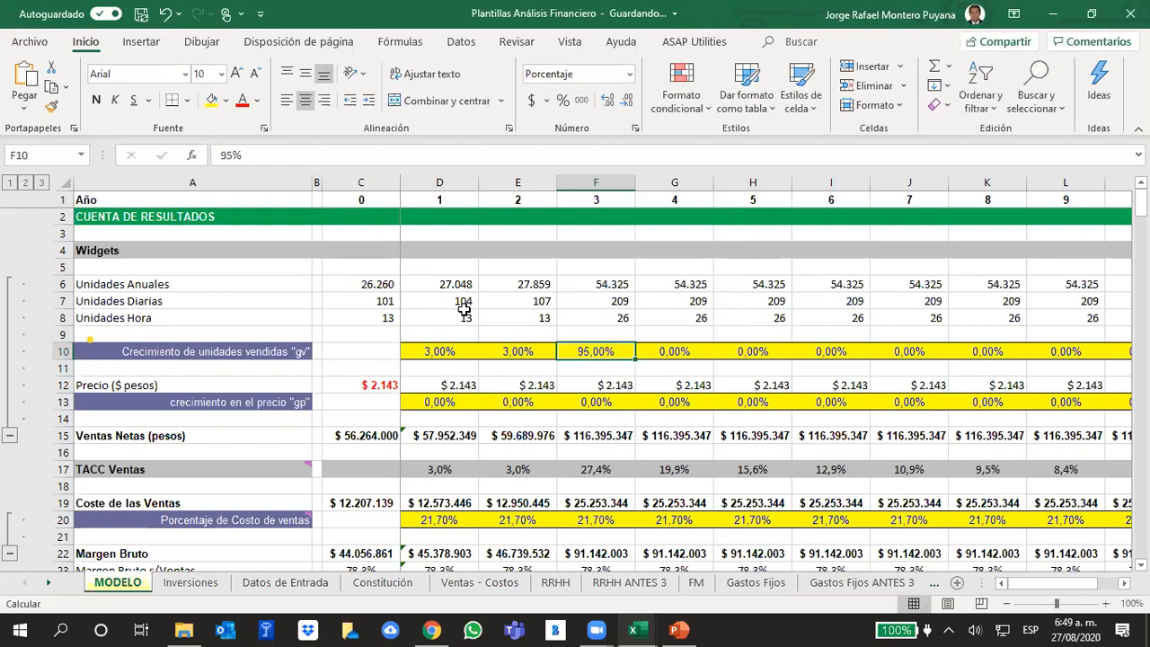
- Set the "gv" sold units growth for years 4 and 5 to 3%
key("Down")
key("Left")
key("Up")
key("Up")
key("Right")
key("Down")
key("Down")
key("Up")
key("Right")
type("3")
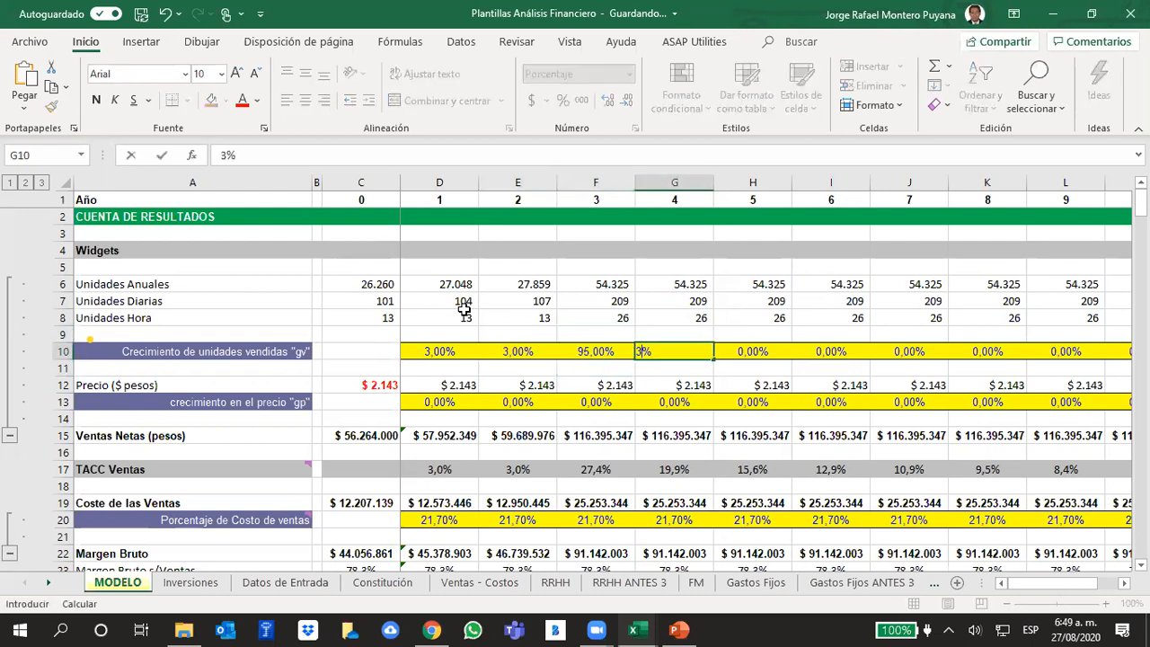
key("Right")
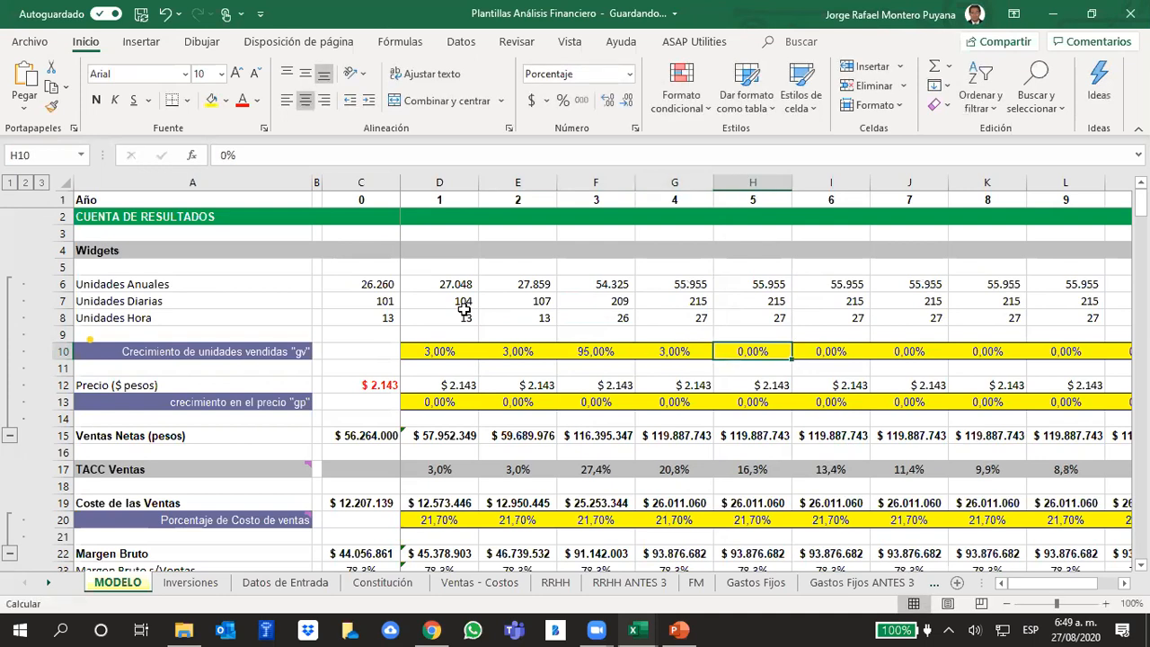
type("3")
key("Right")
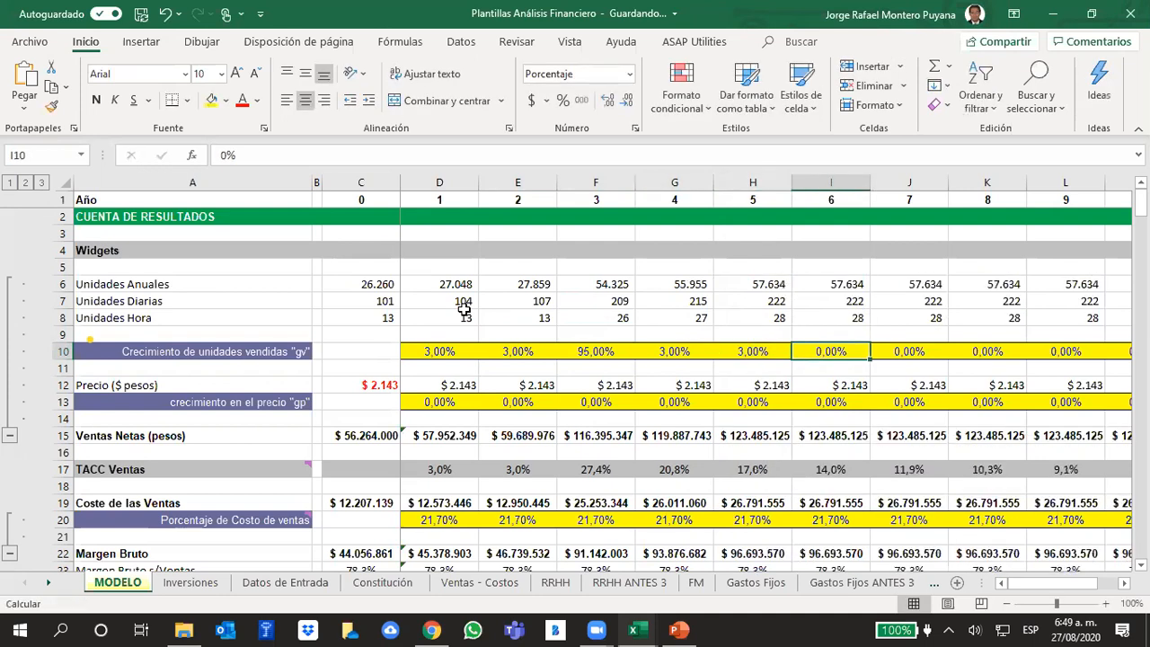
- Review the "gv" growth cells for years 3 to 5
key("Left")
key("Left")
key("Left")
key("Right")
key("Down")
key("Right")
key("Up")
key("Left")
key("Left")
key("Right")
key("Right")
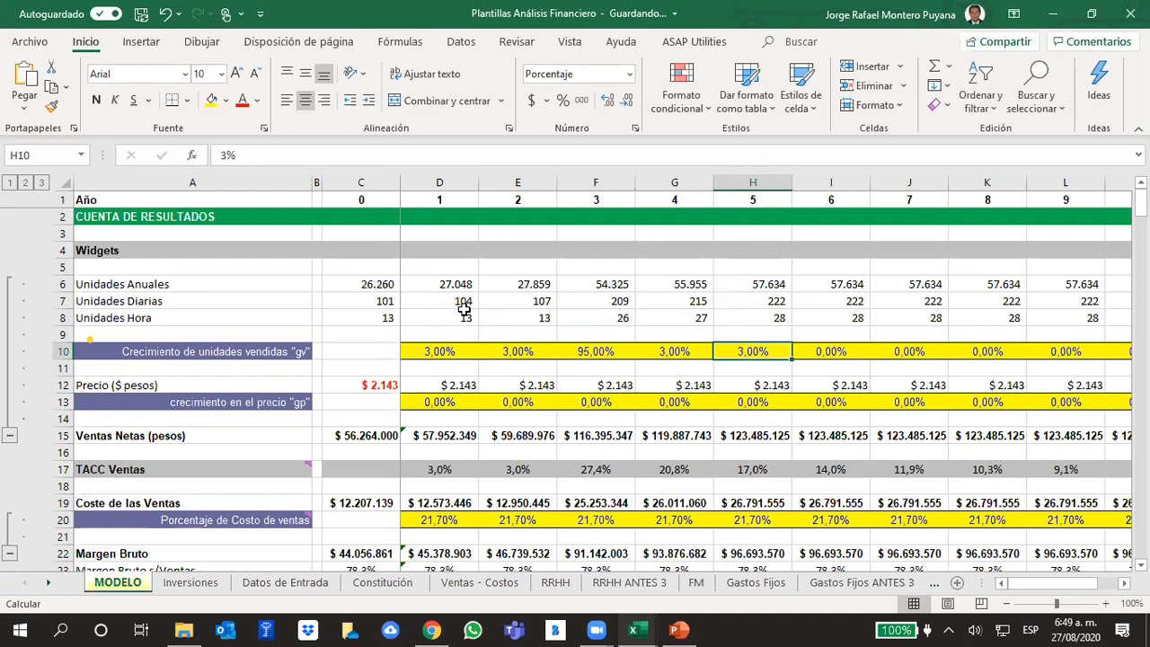
- Set the "gv" sold units growth for years 4 and 5 to 2%
key("Left")
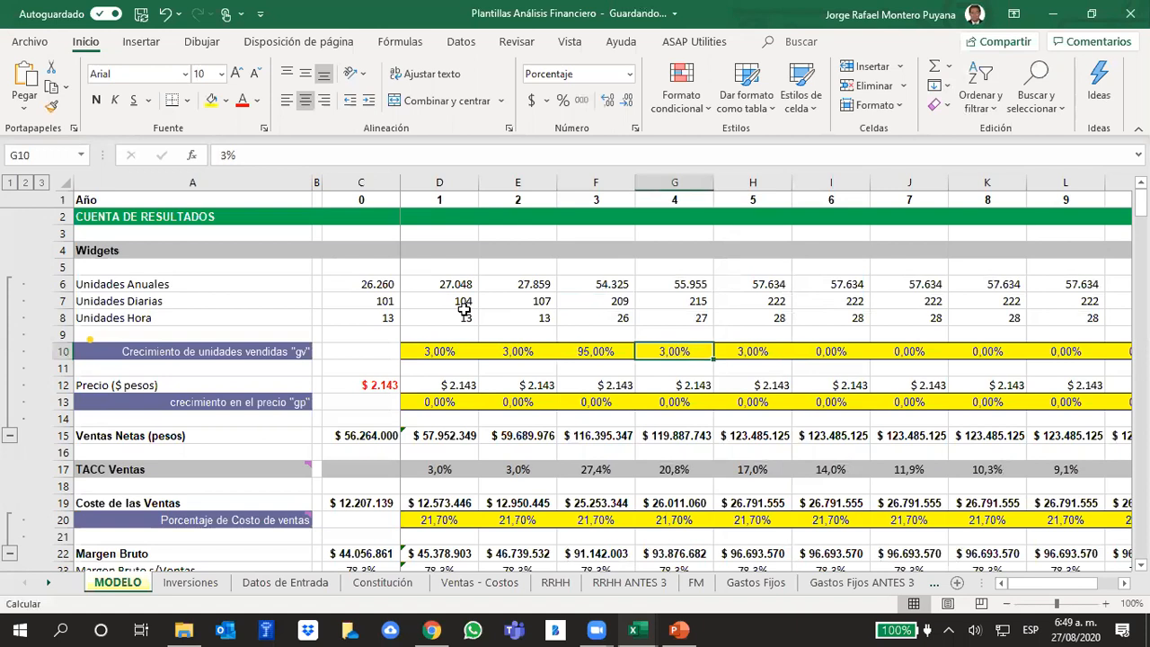
type("2")
key("Right")
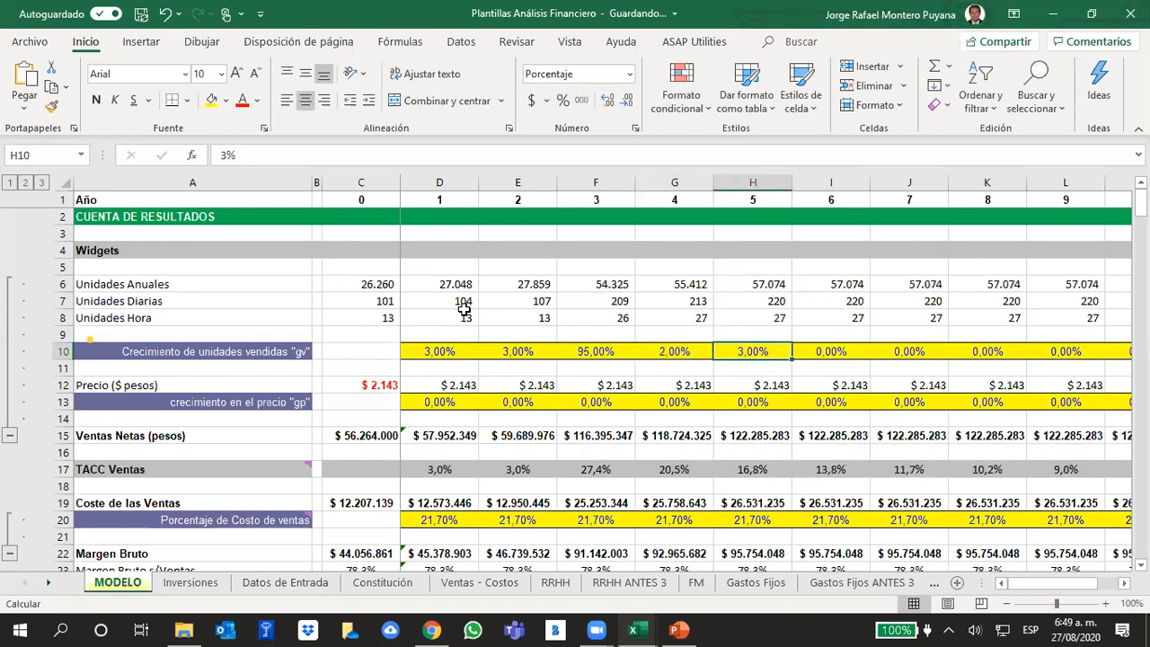
type("2")
key("Left")
key("Left")
key("Left")
key("Left")
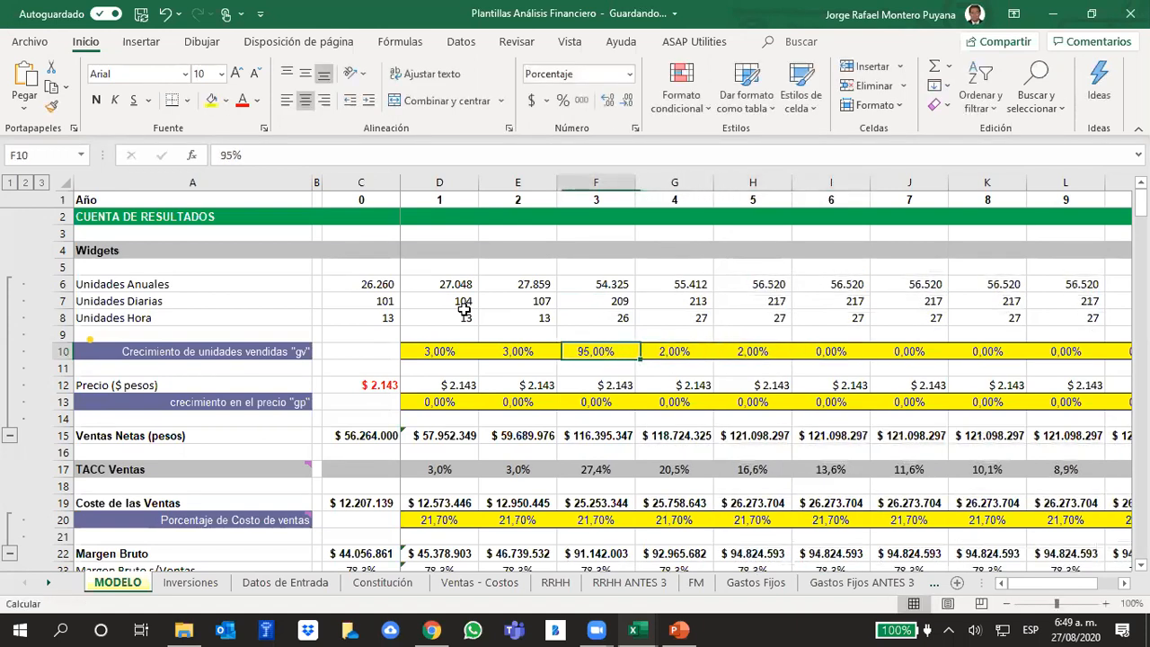
- Review the "gv" cells for years 4 and 5 and compare Unidades Diarias from year 0 to year 4
key("Right")
key("Right")
key("Right")
key("Right")
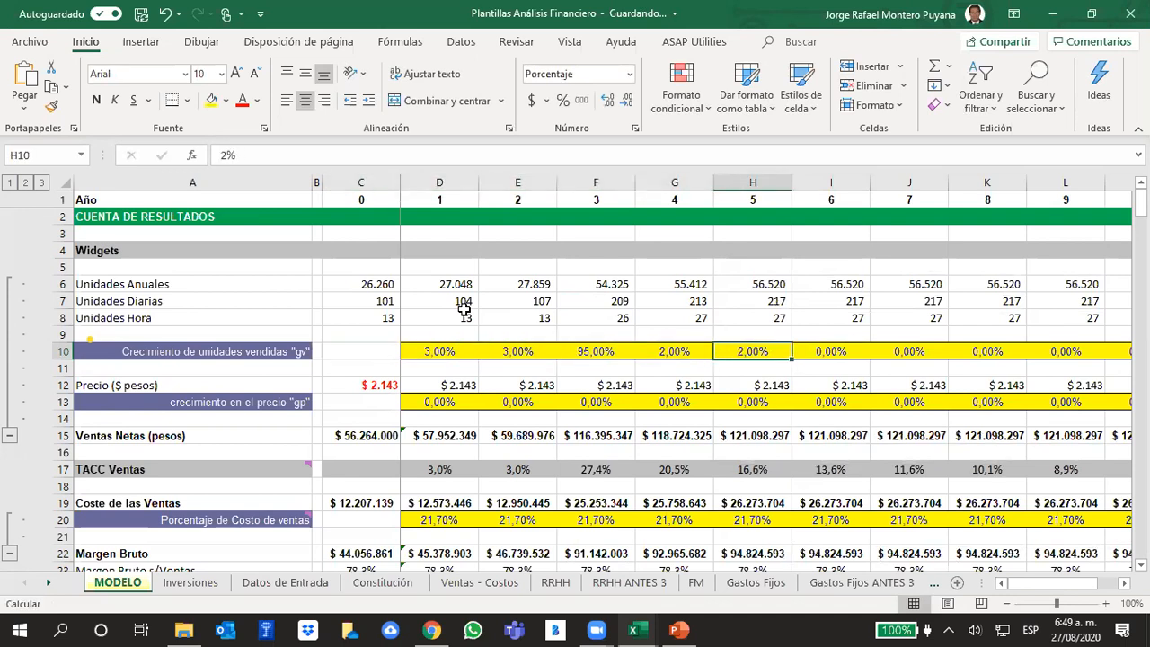
key("Right")
key("Left")
key("Up")
key("Up")
key("Left")
key("Up")
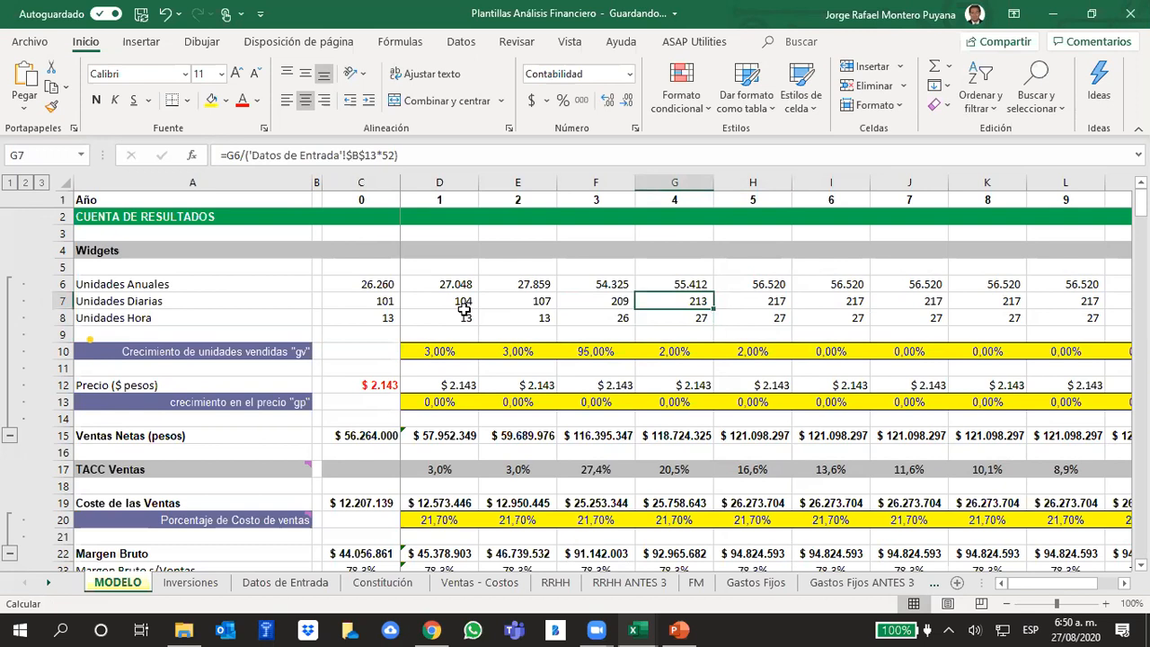
key("Left")
key("Left")
key("Left")
key("Left")
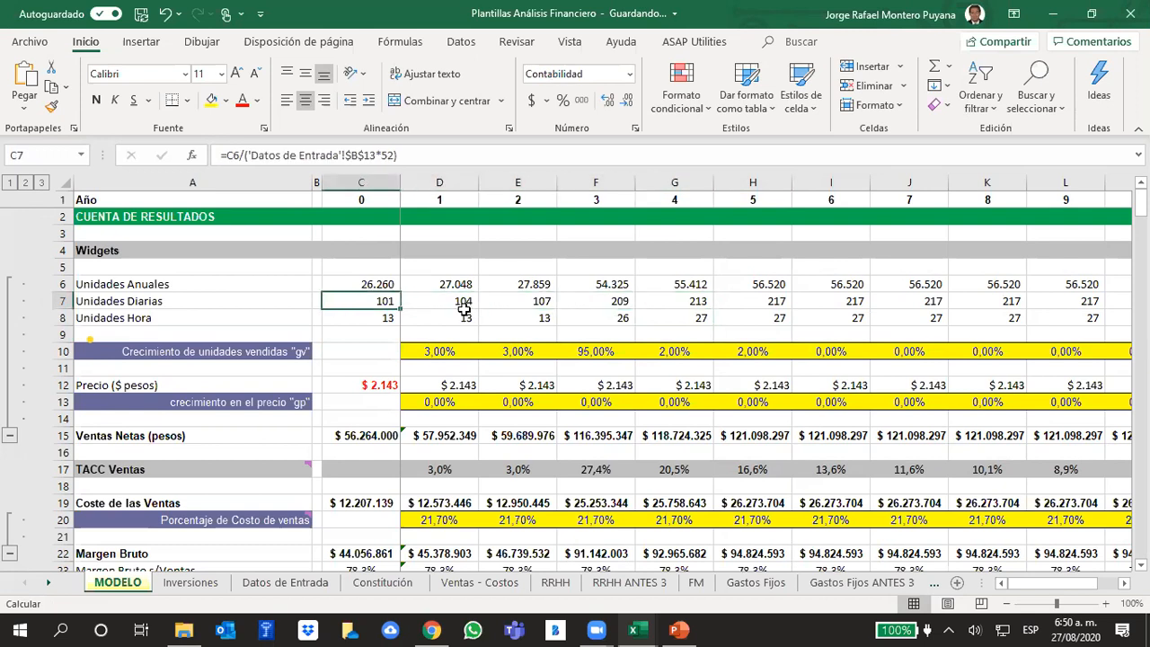
key("Right")
key("Right")
key("Right")
key("Right")
key("Right")
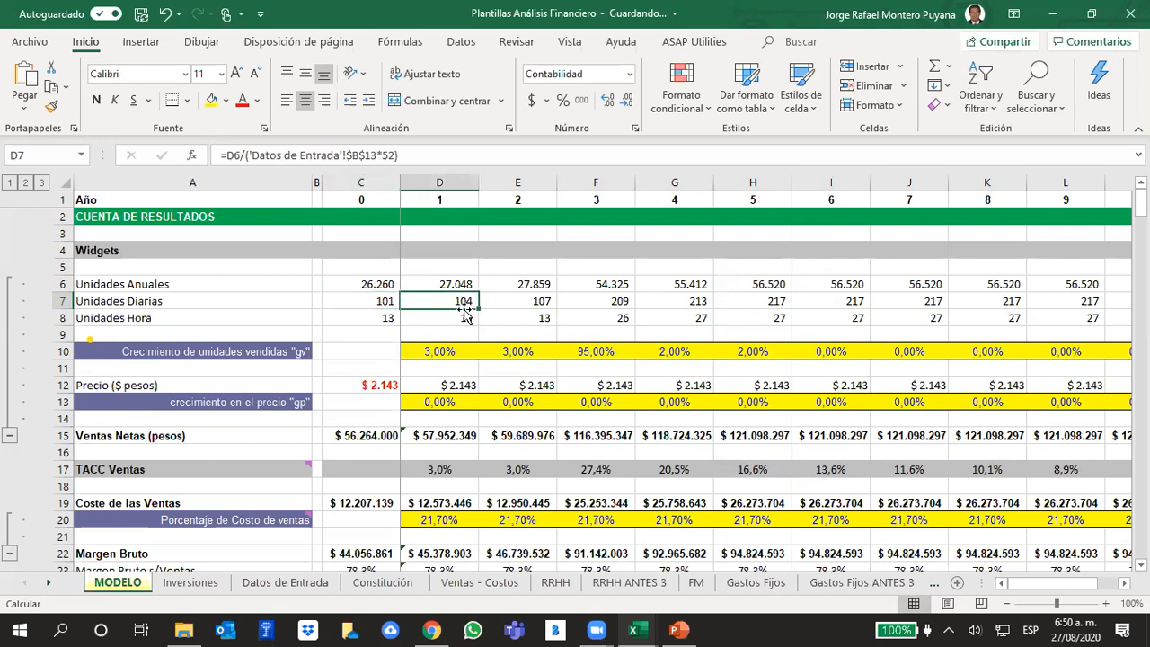
key("Left")
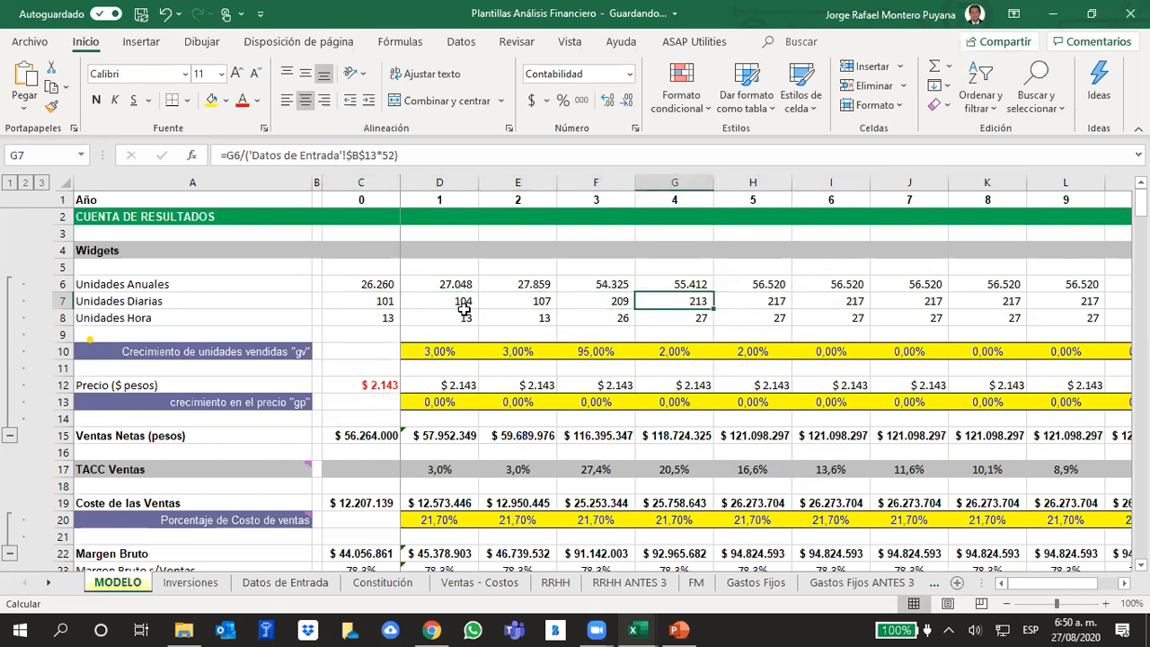
- Set the "gv" sold units growth for year 5 to 50% and check that year's resulting units
key("Right")
key("Down")
key("Down")
key("Down")
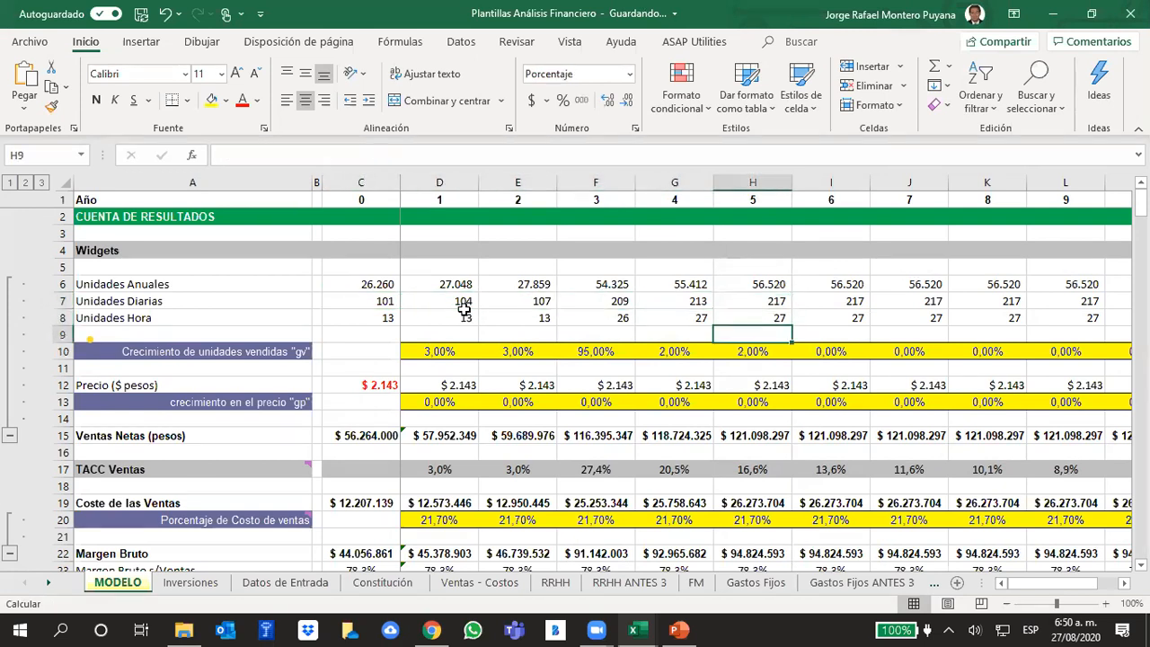
type("50")
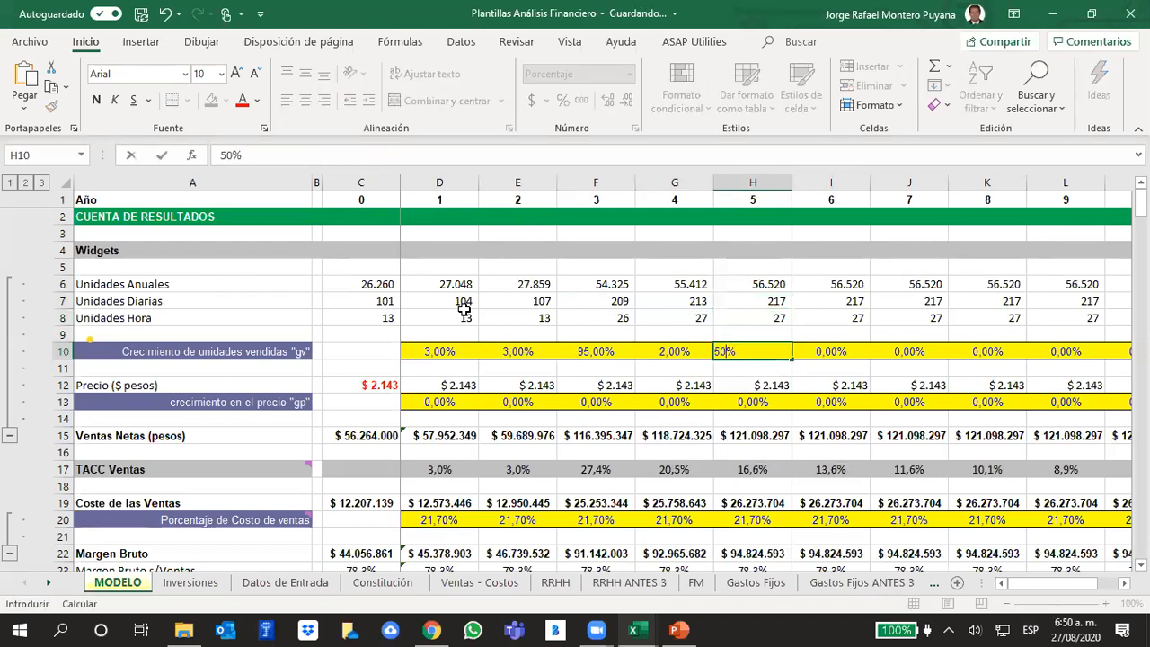
key("Return")
key("Up")
key("Up")
key("Up")
key("Up")
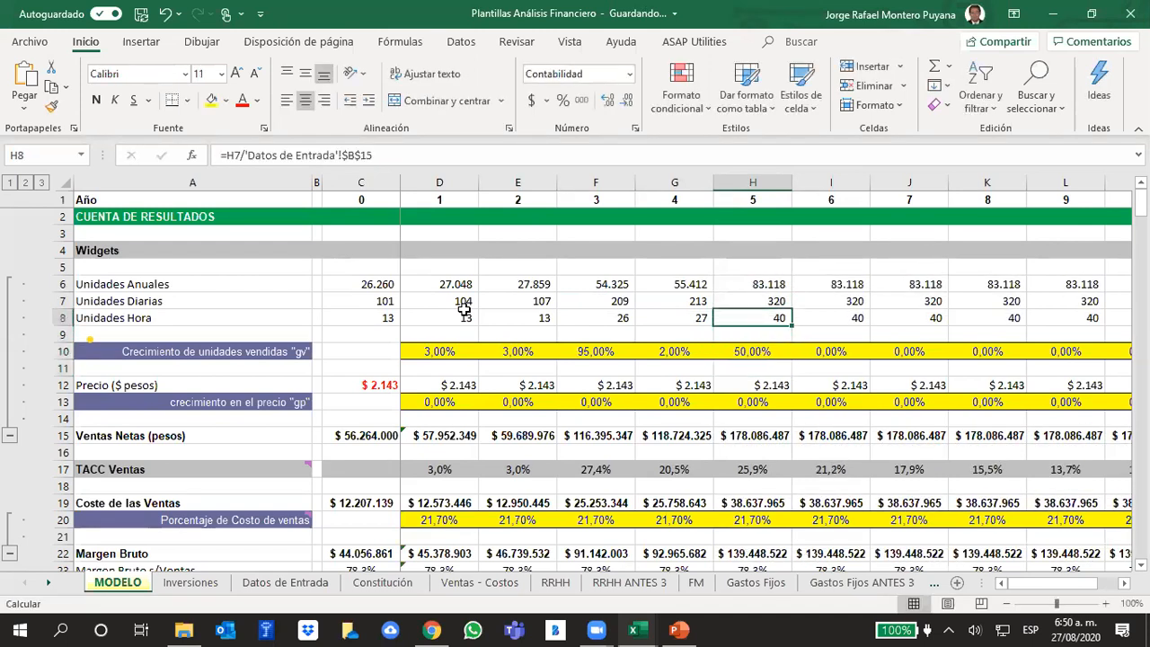
- Set the "gv" sold units growth for years 6 and 7 to 2%
key("Down")
key("Down")
key("Down")
key("Right")
type("2")
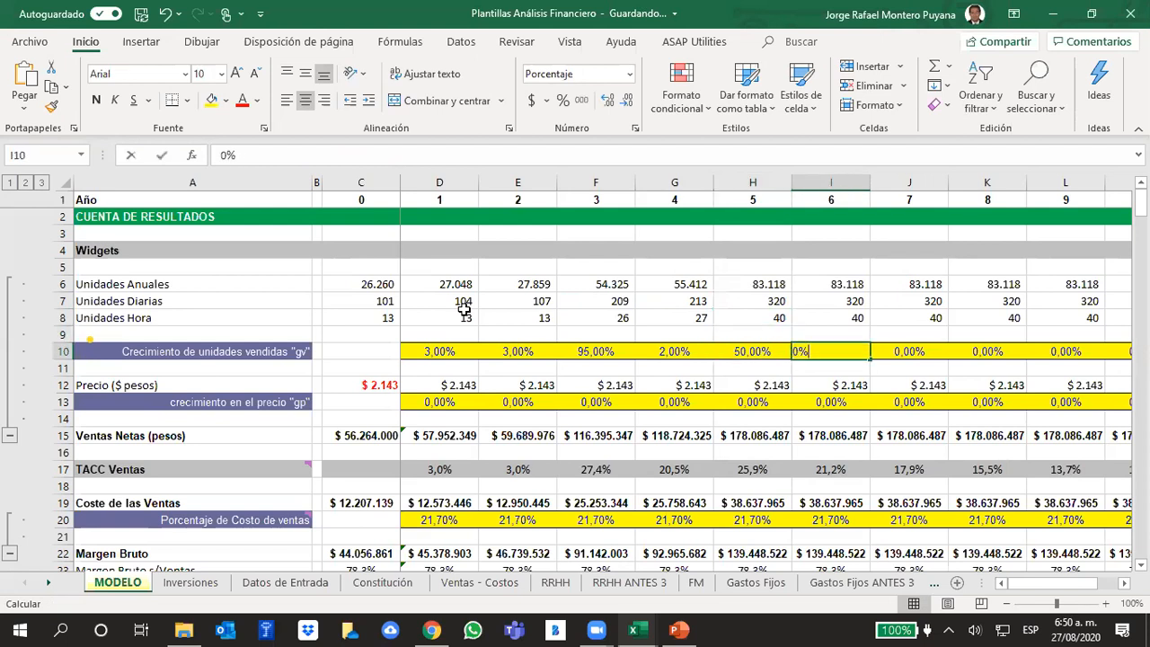
key("Right")
type("2")
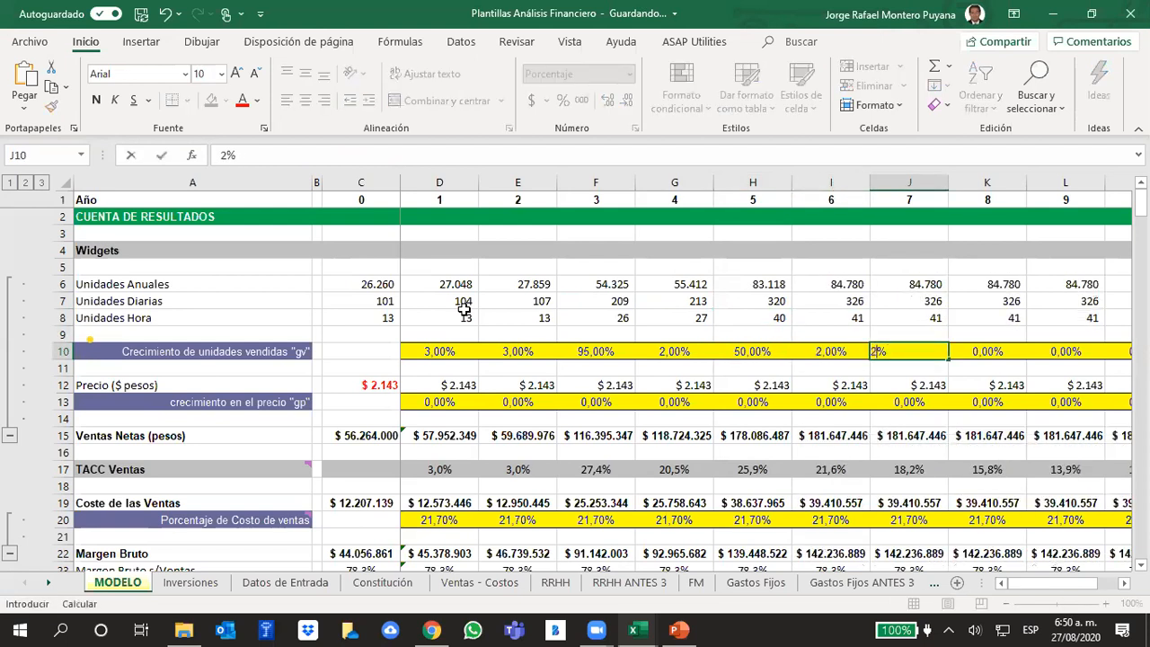
key("Right")
key("Left")
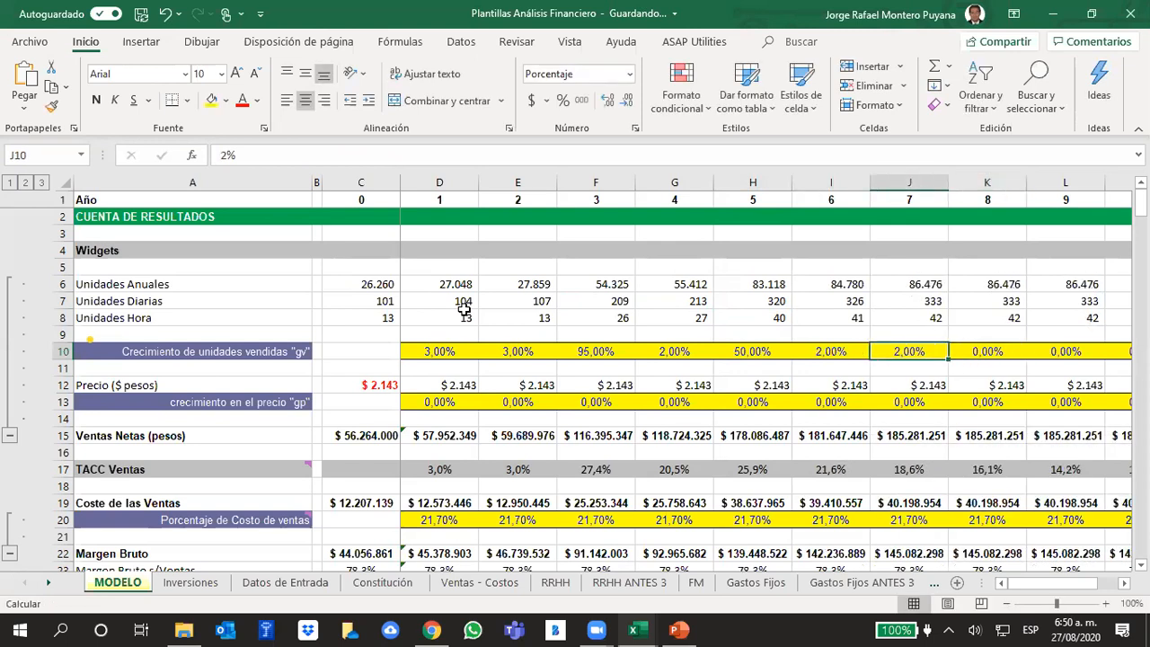
- Review year 7's annual, daily and hourly units against its "gv" growth cell
key("Up")
key("Up")
key("Up")
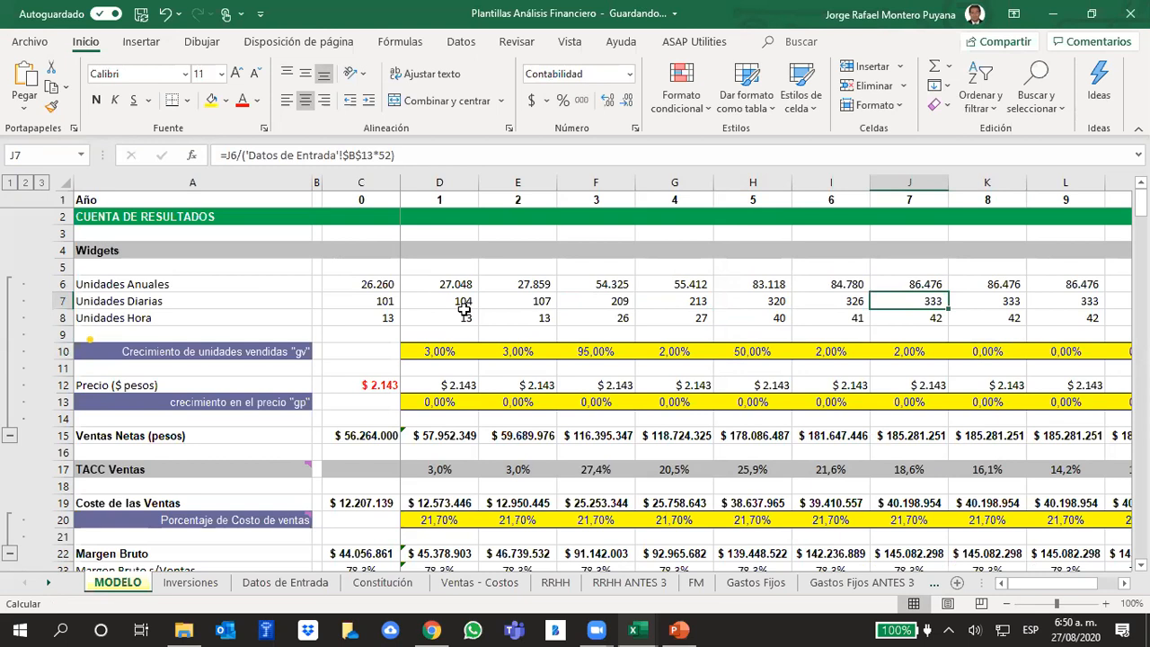
key("Up")
key("Up")
key("Up")
key("Up")
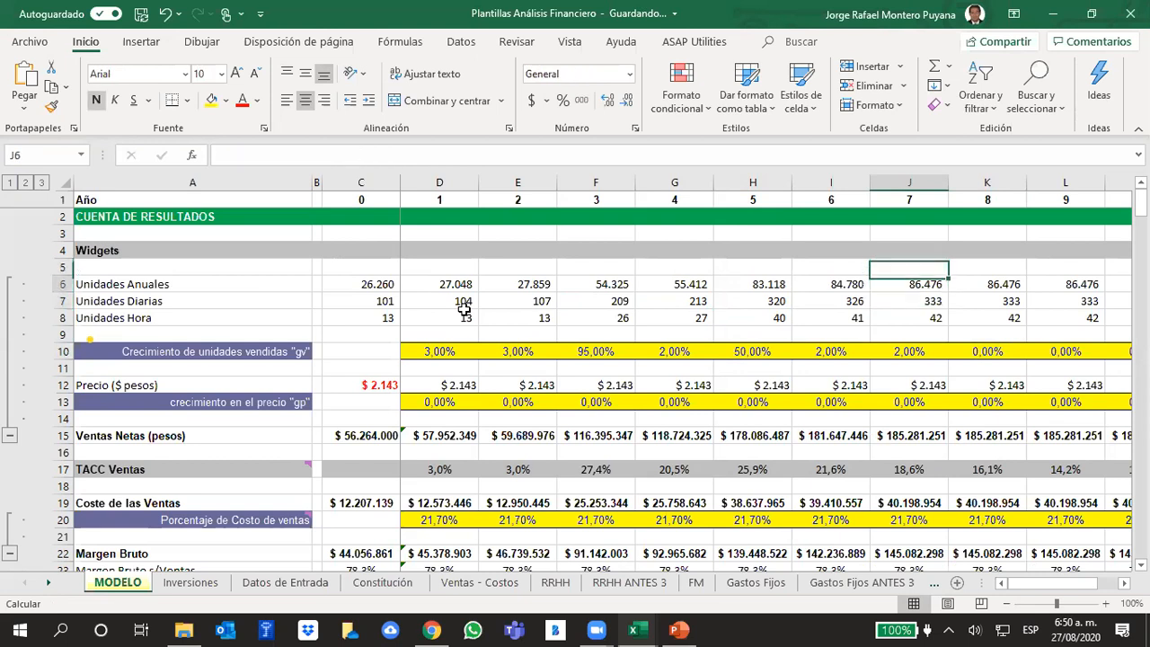
key("Down")
key("Down")
key("Down")
key("Down")
key("Down")
key("Down")
key("Down")
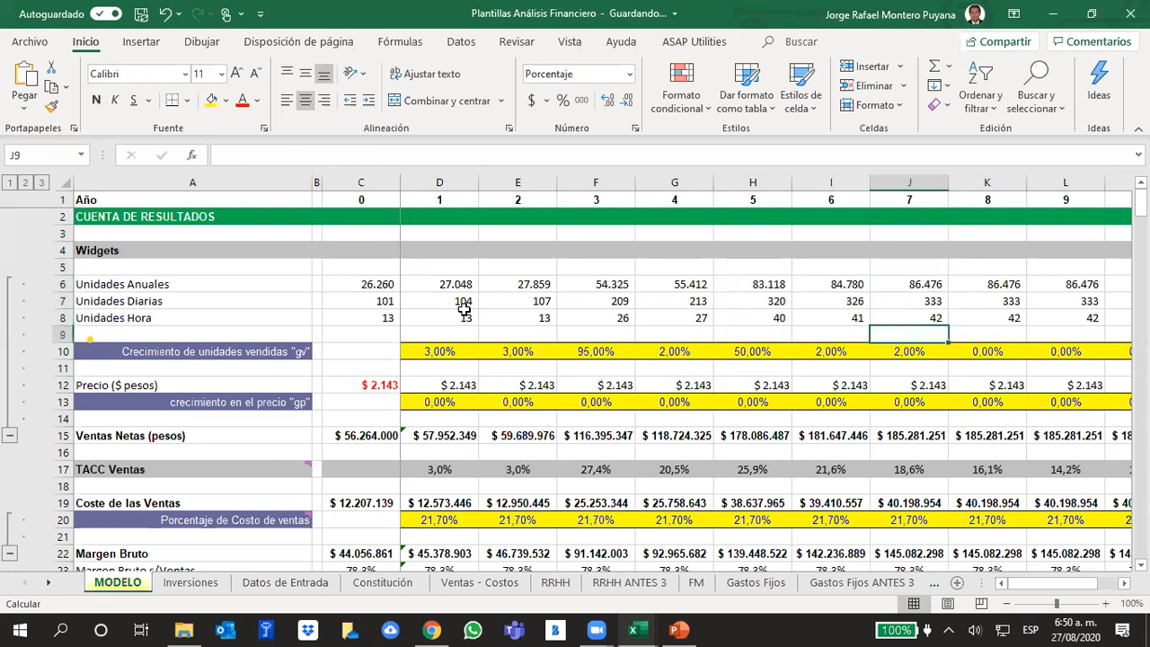
key("Up")
key("Up")
key("Up")
key("Up")
key("Up")
key("Up")
key("Up")
key("Up")
key("Up")
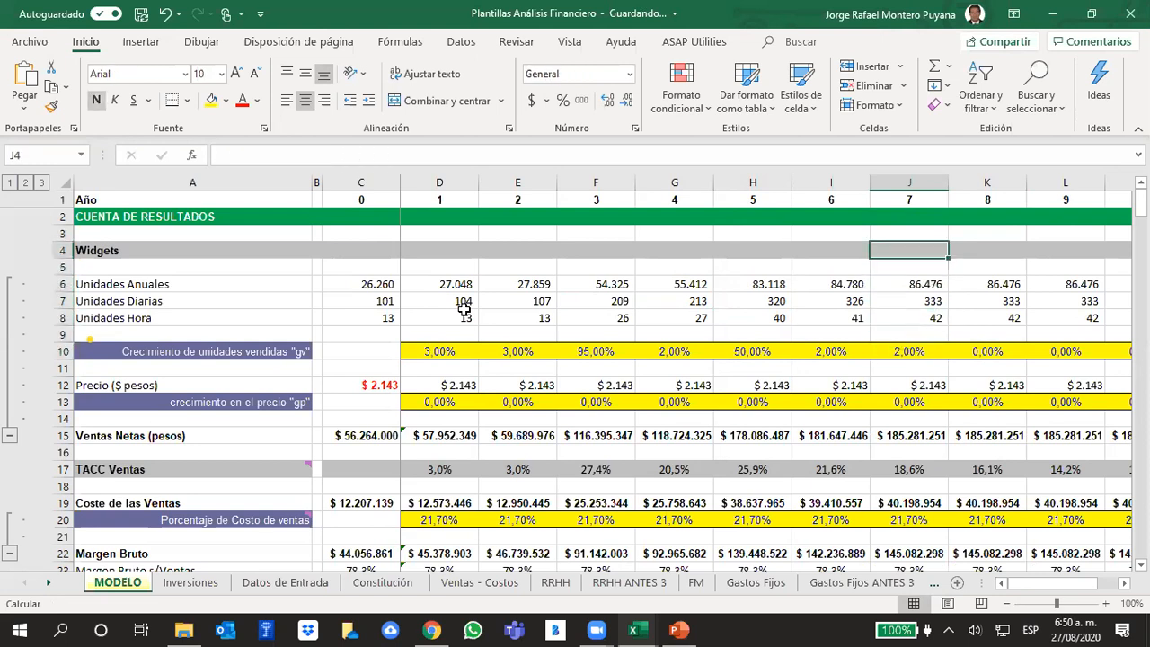
key("Down")
key("Down")
key("Down")
key("Down")
key("Down")
key("Down")
key("Down")
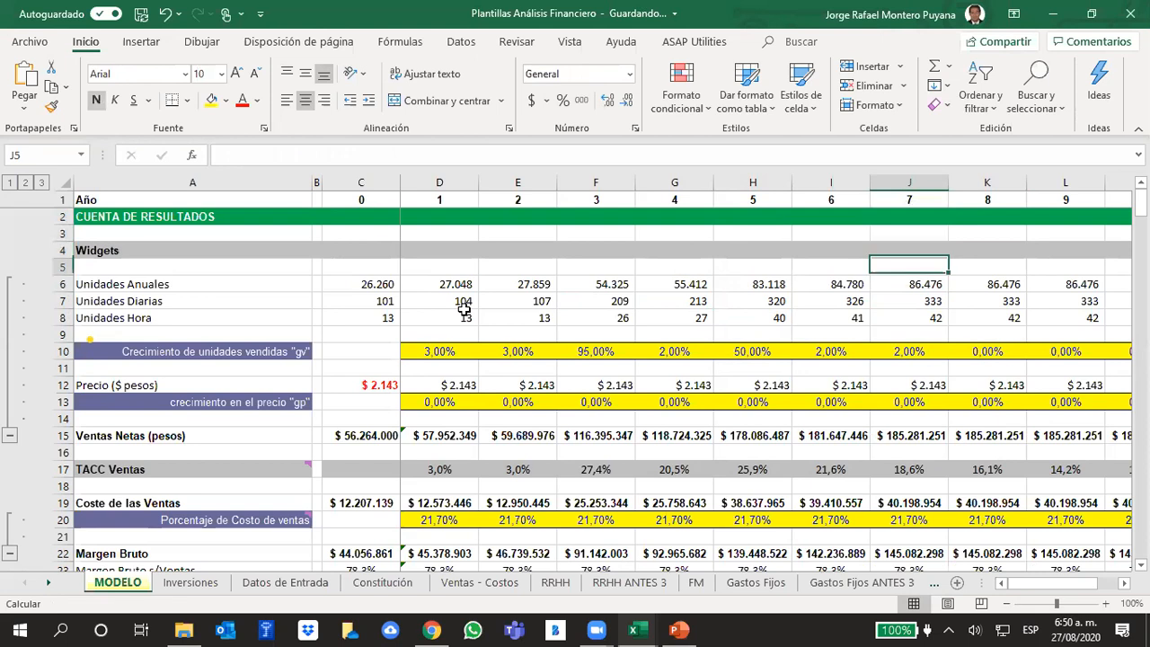
key("Down")
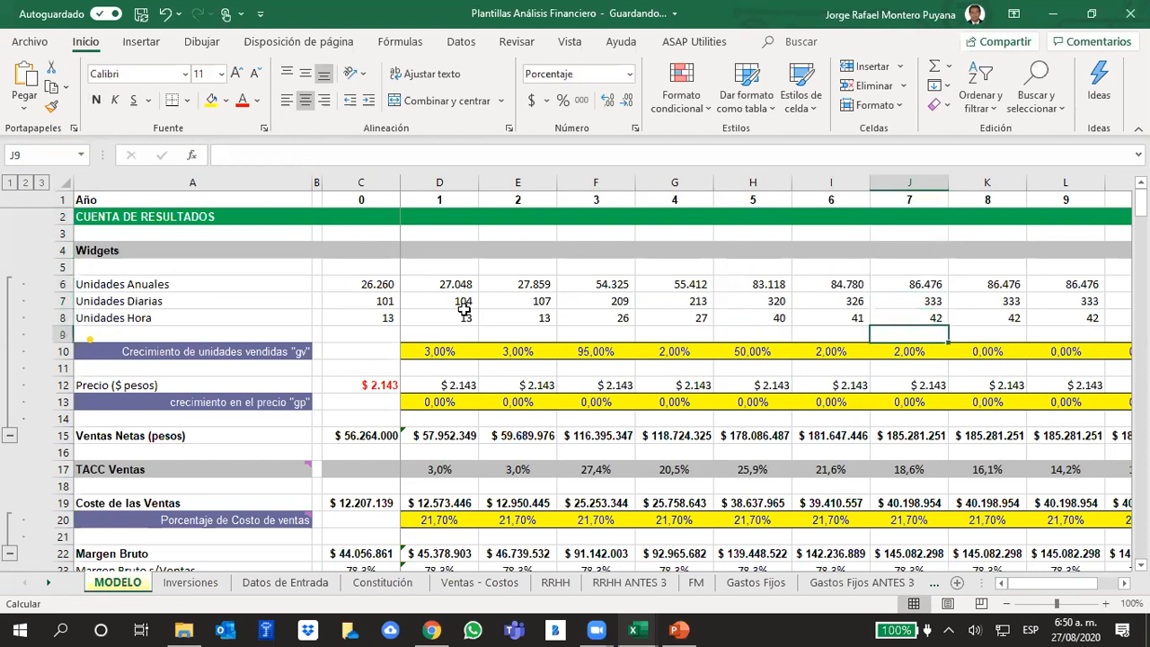
key("Up")
key("Up")
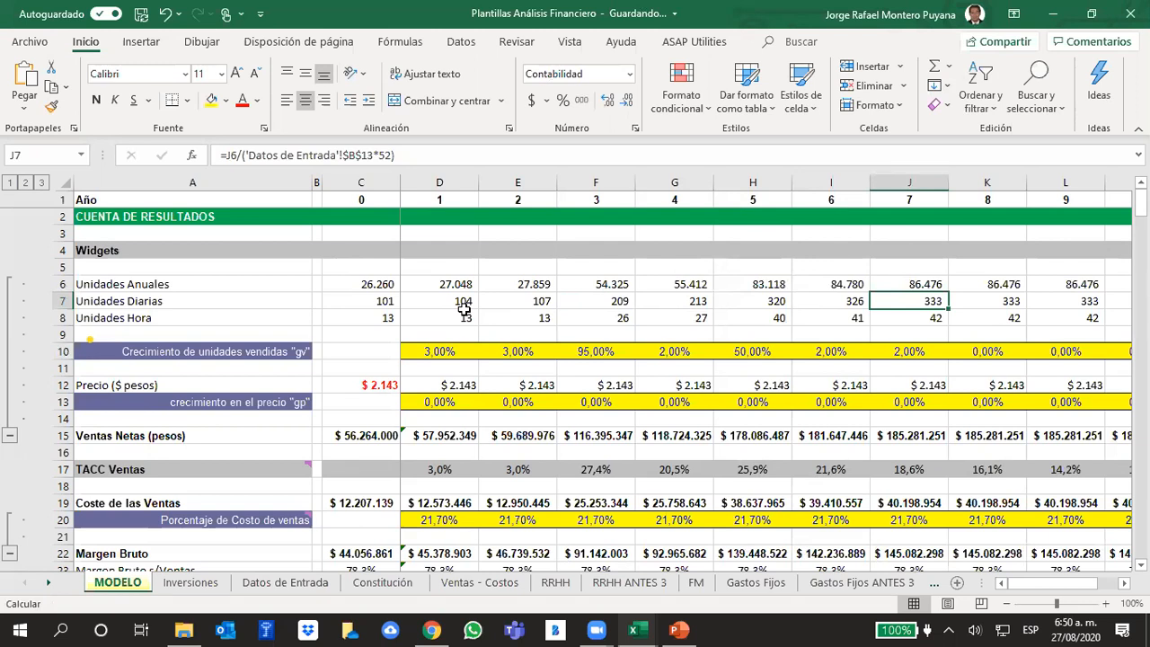
key("Down")
key("Down")
key("Down")
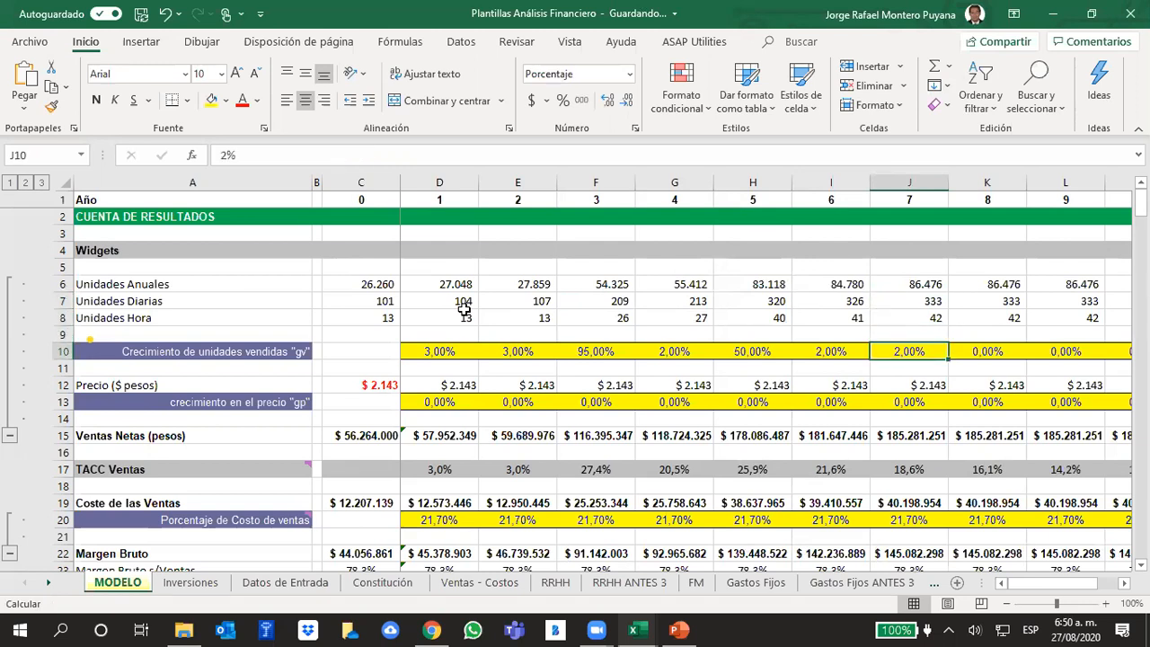
- Examine the "gv" cells for years 8 to 10 and compare Unidades Diarias across years 6 to 10
key("Right")
key("Right")
key("Right")
key("Left")
key("Left")
key("Left")
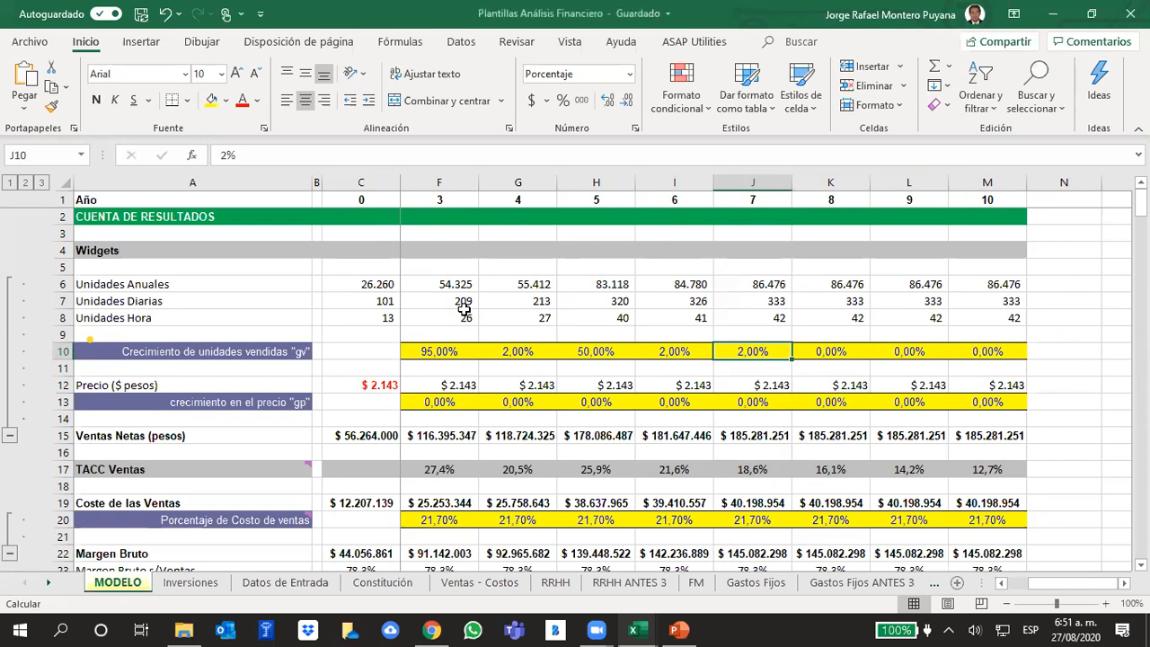
key("Up")
key("Up")
key("Up")
key("Up")
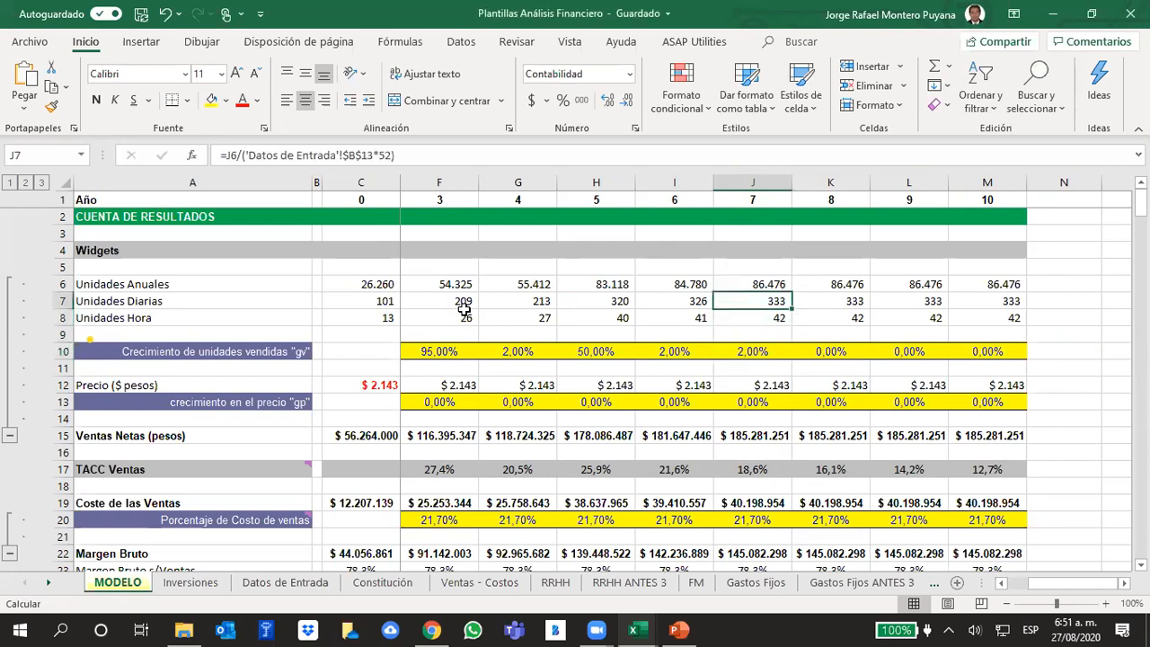
key("Down")
key("Up")
key("Down")
key("Down")
key("Up")
key("Down")
key("Down")
key("Down")
key("Up")
key("Up")
key("Up")
key("Down")
key("Up")
key("Down")
key("Down")
key("Down")
key("Up")
key("Up")
key("Up")
key("Right")
key("Right")
key("Right")
key("Left")
key("Left")
key("Left")
key("Left")
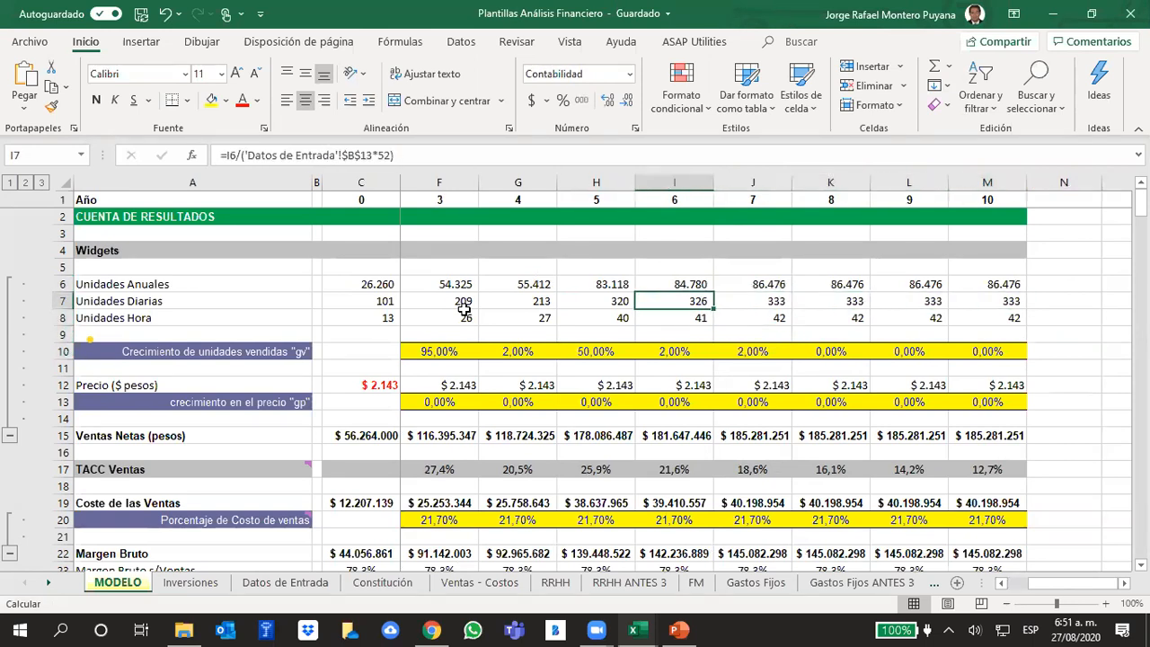
- Review the "gv" growth row from year 10 back to its row label
key("Down")
key("Down")
key("Down")
key("Right")
key("Right")
key("Right")
key("Right")
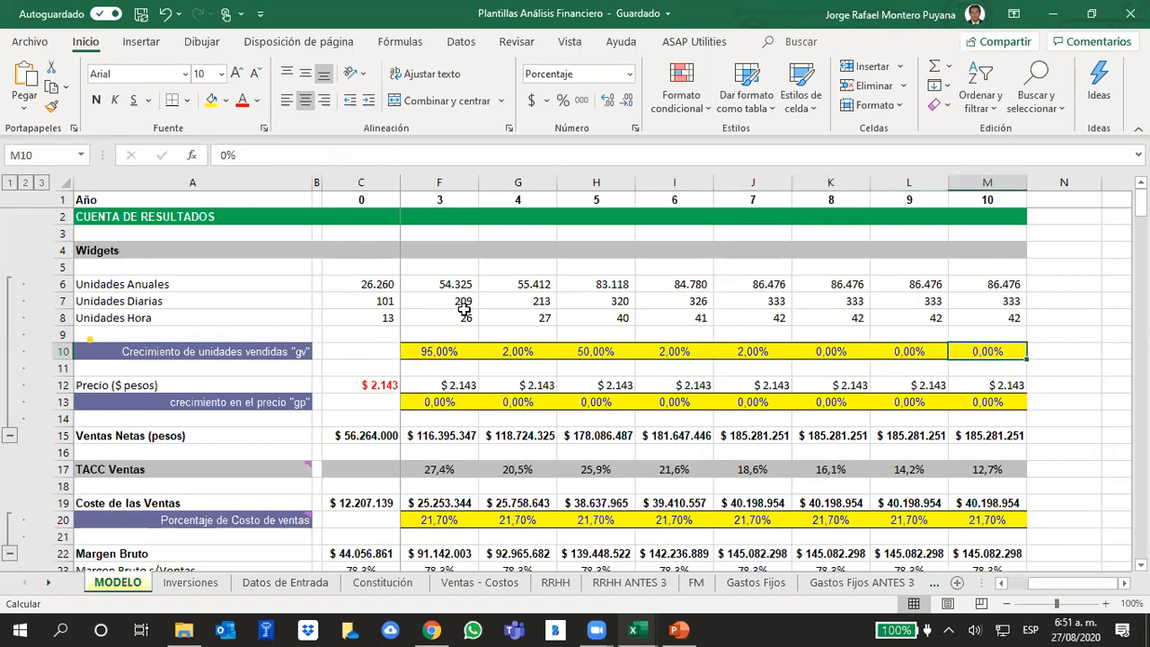
key("Left")
key("Left")
key("Left")
key("Left")
key("Left")
key("Left")
key("Left")
key("Left")
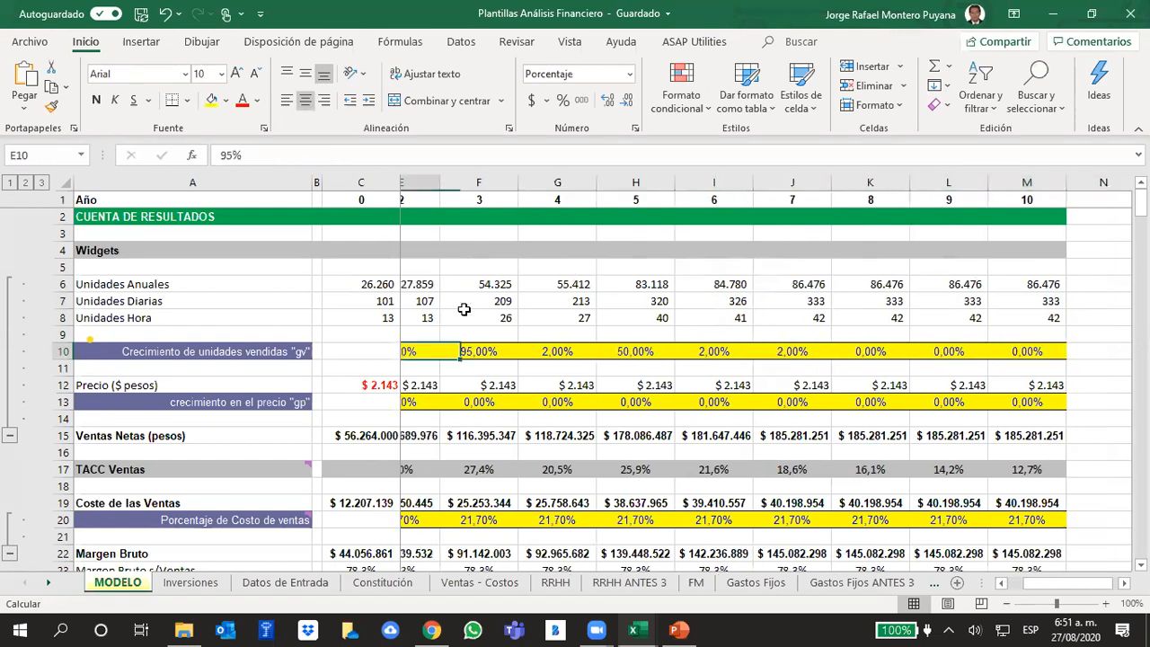
key("Left")
key("Left")
key("Left")
key("Right")
key("Right")
key("Right")
key("Left")
key("Left")
key("Left")
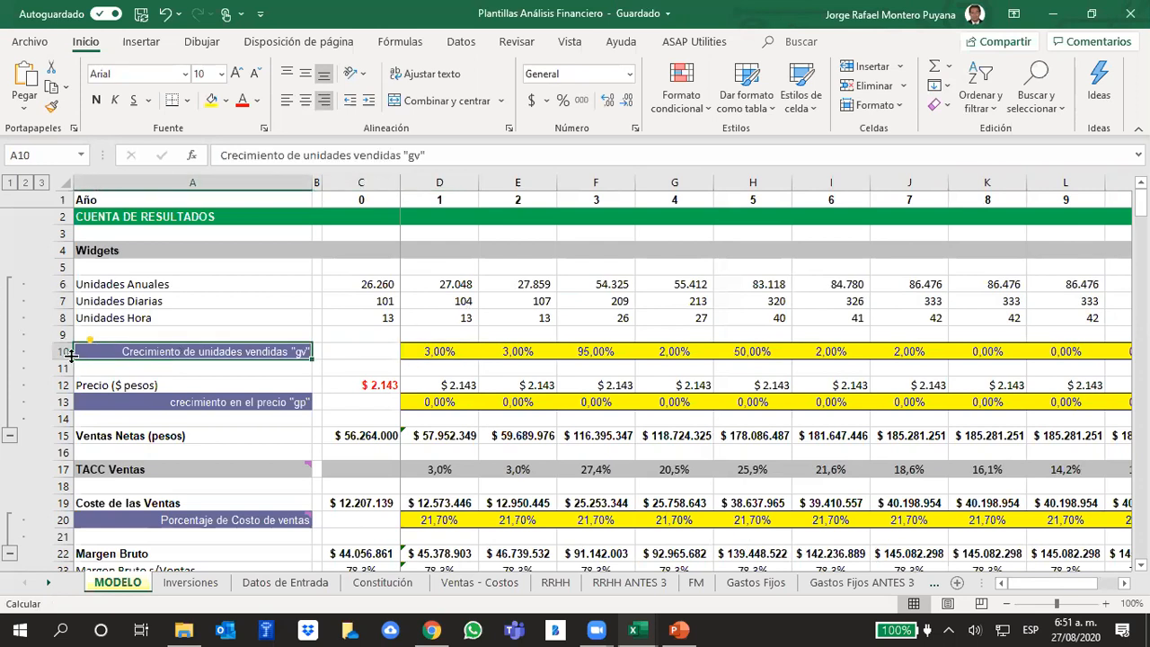
- Examine the whole "gv" row through year 10 together with the unit figures above it
left_click(61, 351)
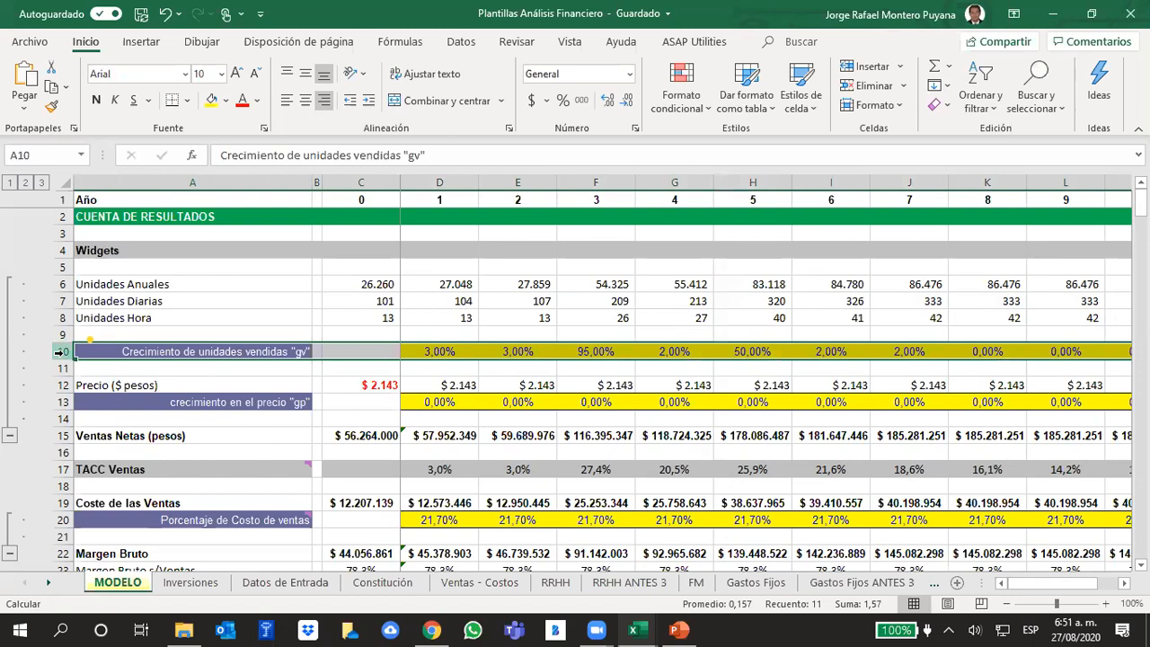
scroll(58, 352, "down", 2)
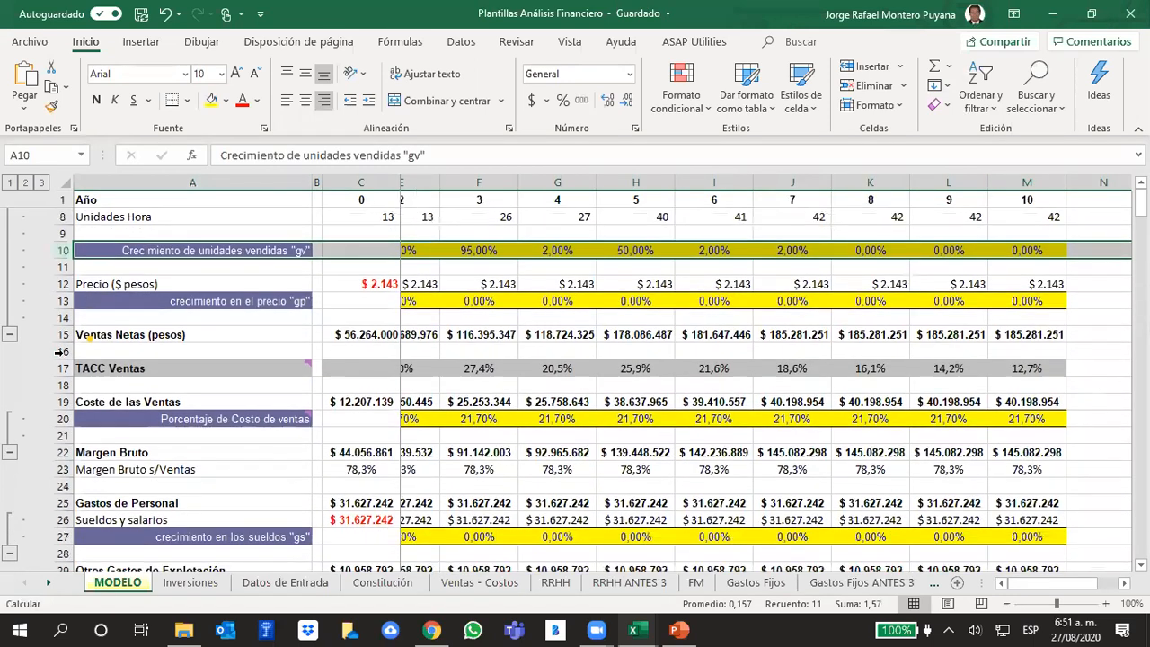
scroll(229, 297, "up", 2)
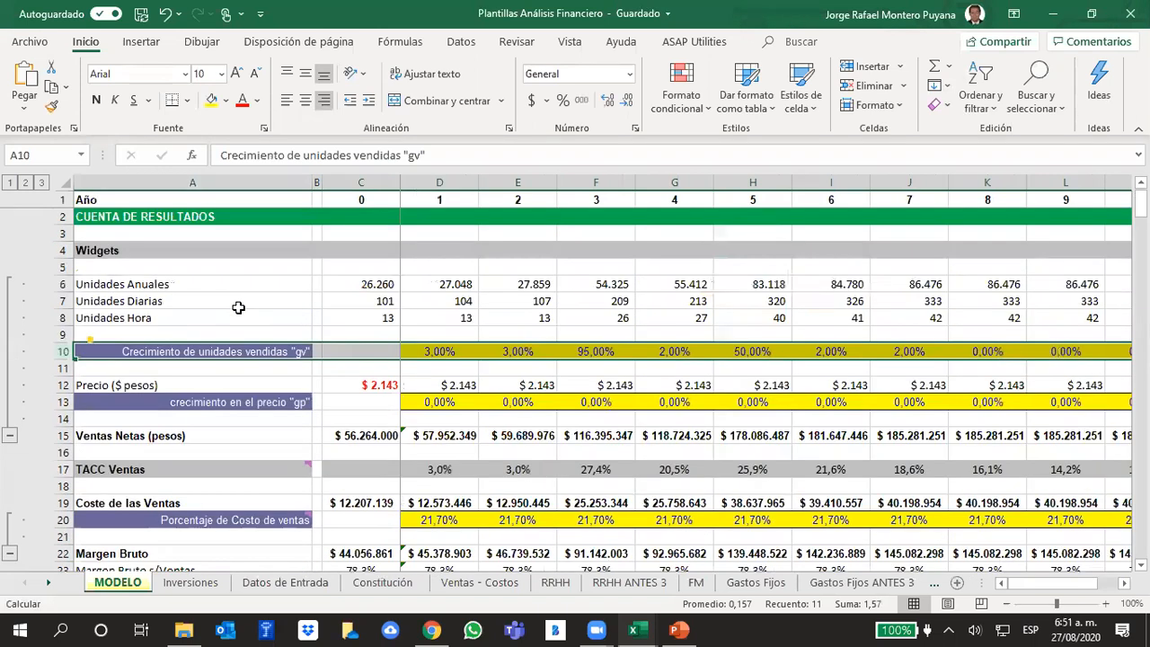
left_click(478, 372)
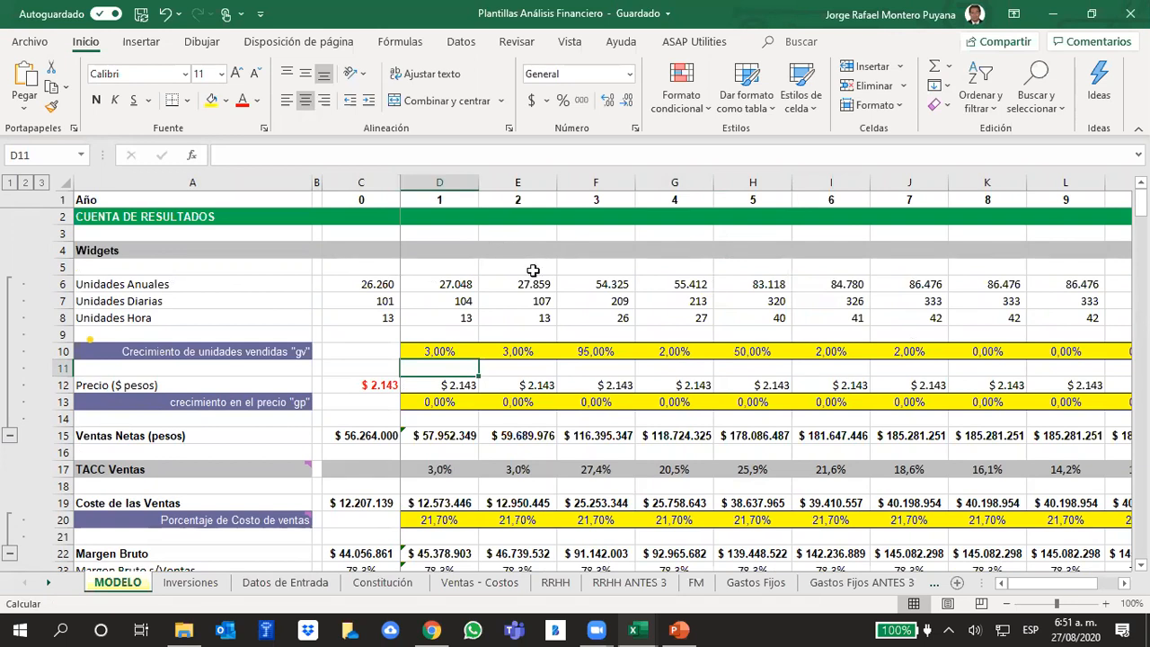
left_click(528, 320)
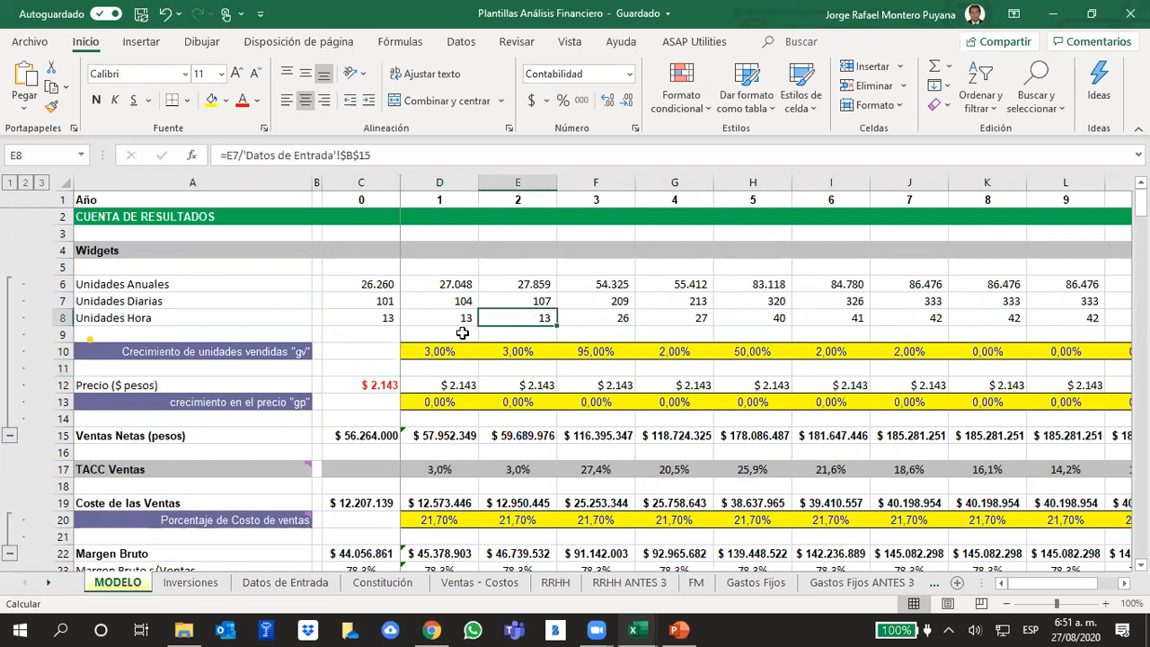
left_click_drag(445, 349, 990, 352)
left_click_drag(1061, 585, 950, 565)
left_click(652, 327)
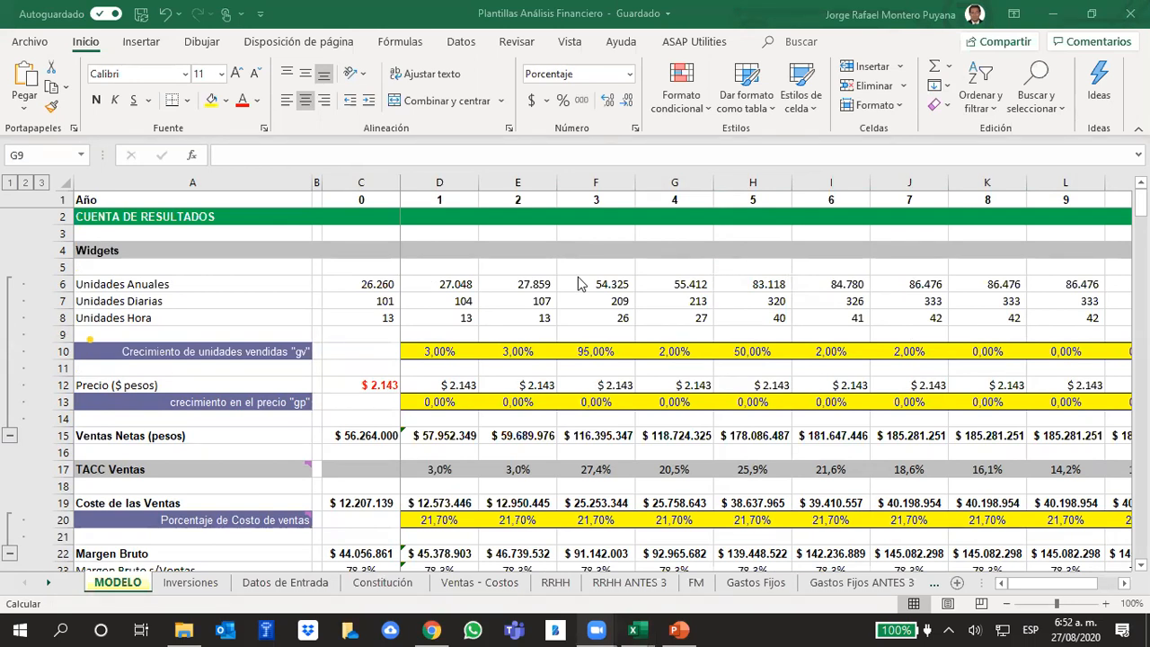
- Switch to PowerPoint to read slide 230's rules for "gv" and "gp", and return to the Excel workbook
left_click(678, 629)
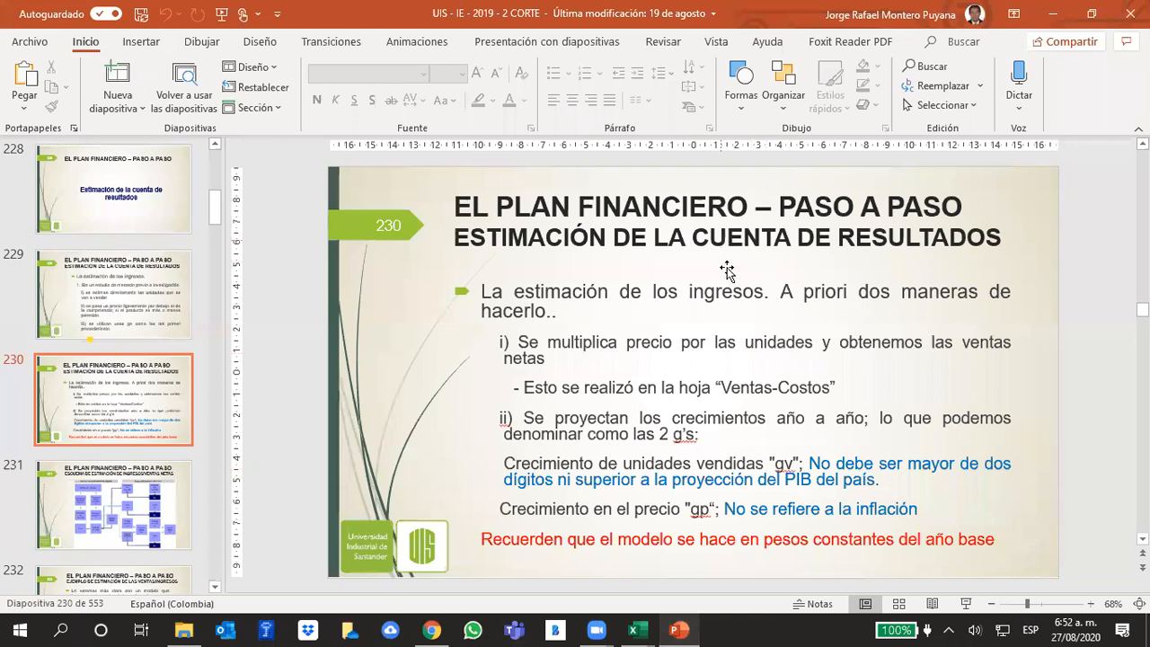
left_click(782, 210)
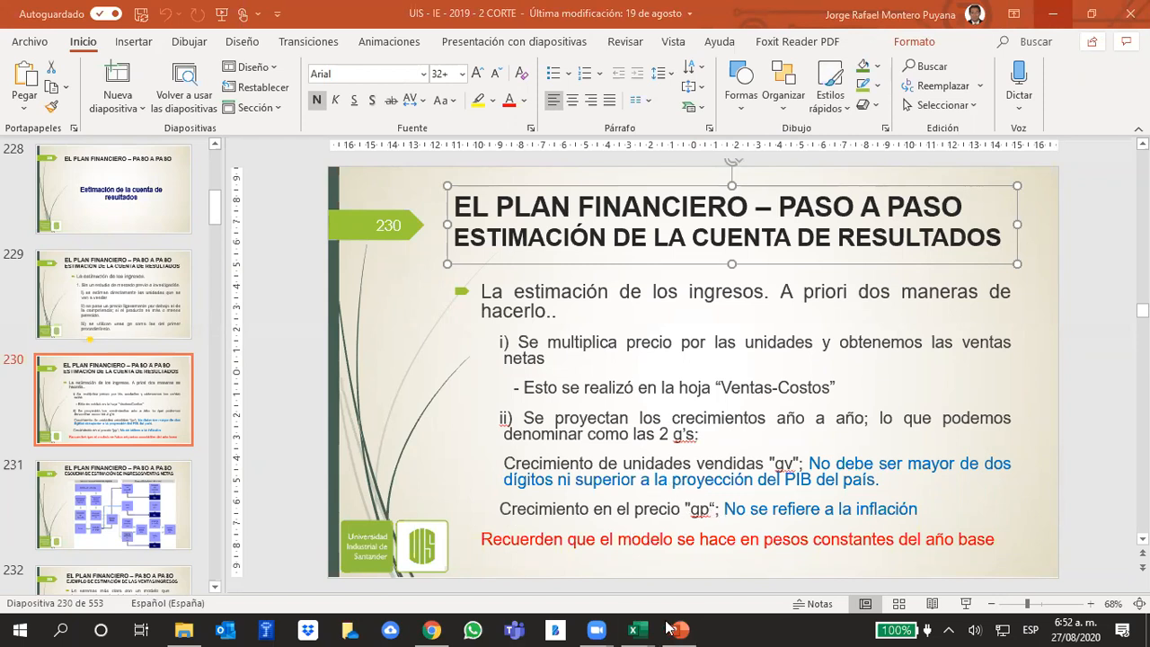
mouse_move(647, 627)
left_click(678, 552)
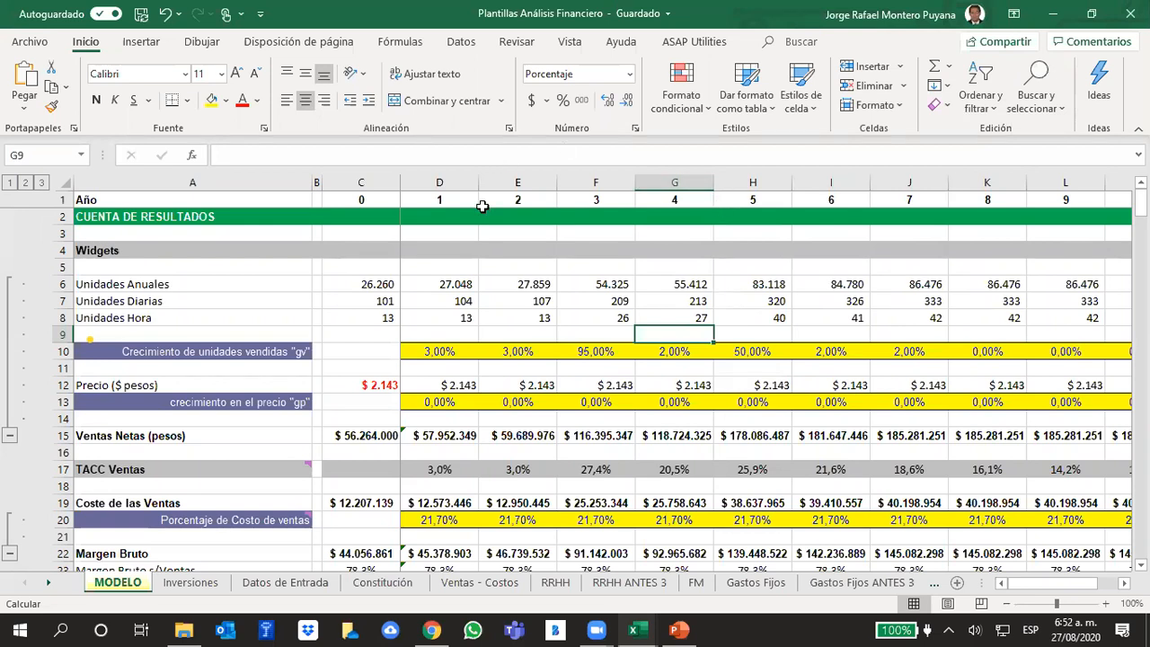
- Compare Inflación Proyectada in Datos de Entrada with the "gp" price growth cells for years 1 to 4 in MODELO
left_click(514, 298)
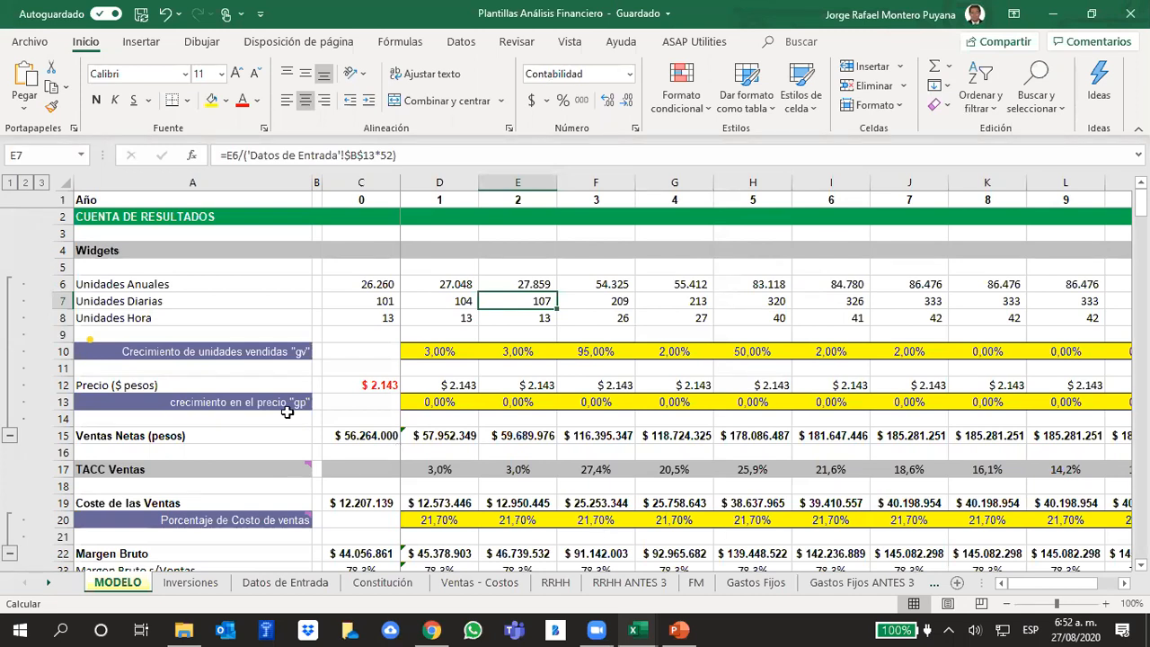
left_click(342, 267)
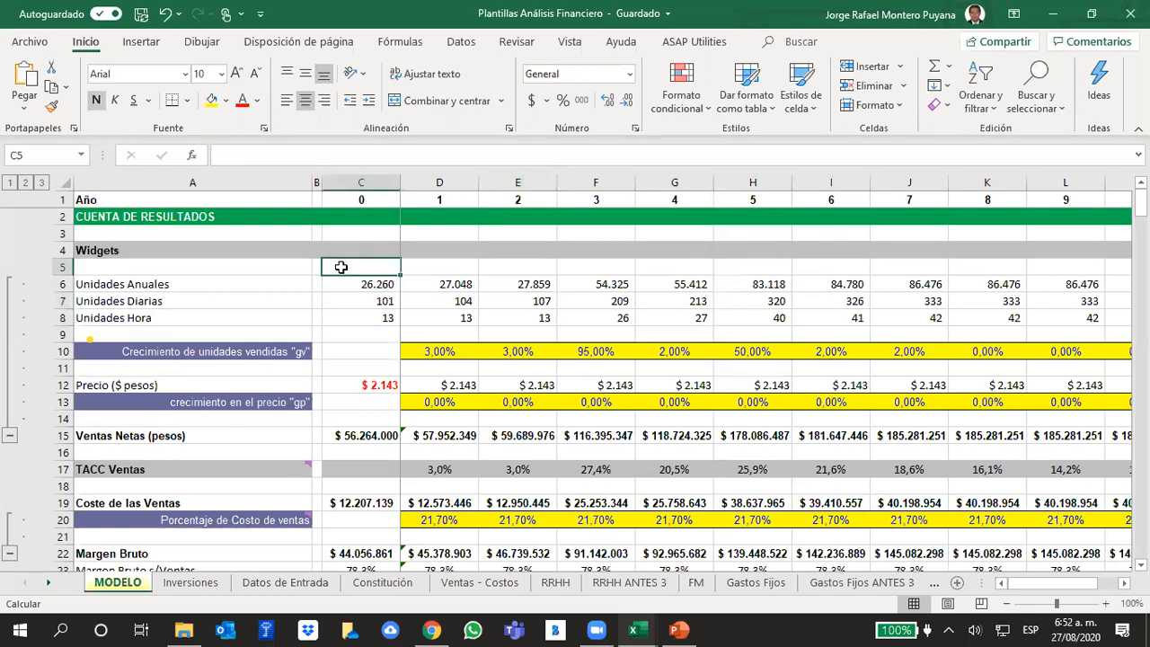
left_click(279, 584)
left_click(69, 353)
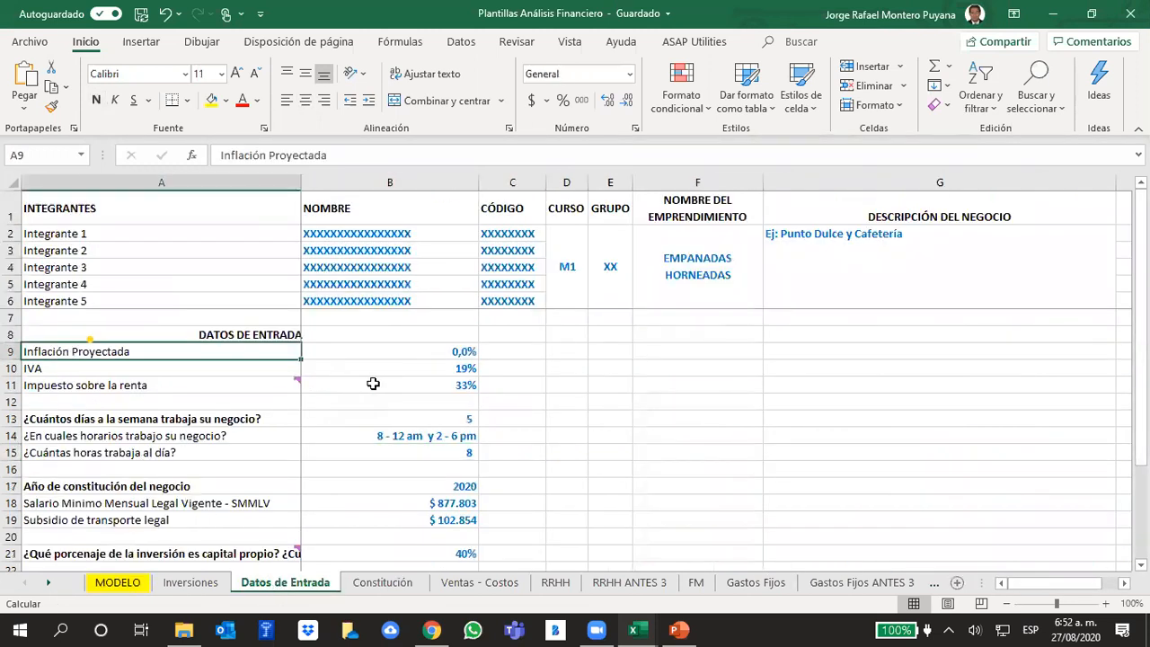
left_click(466, 351)
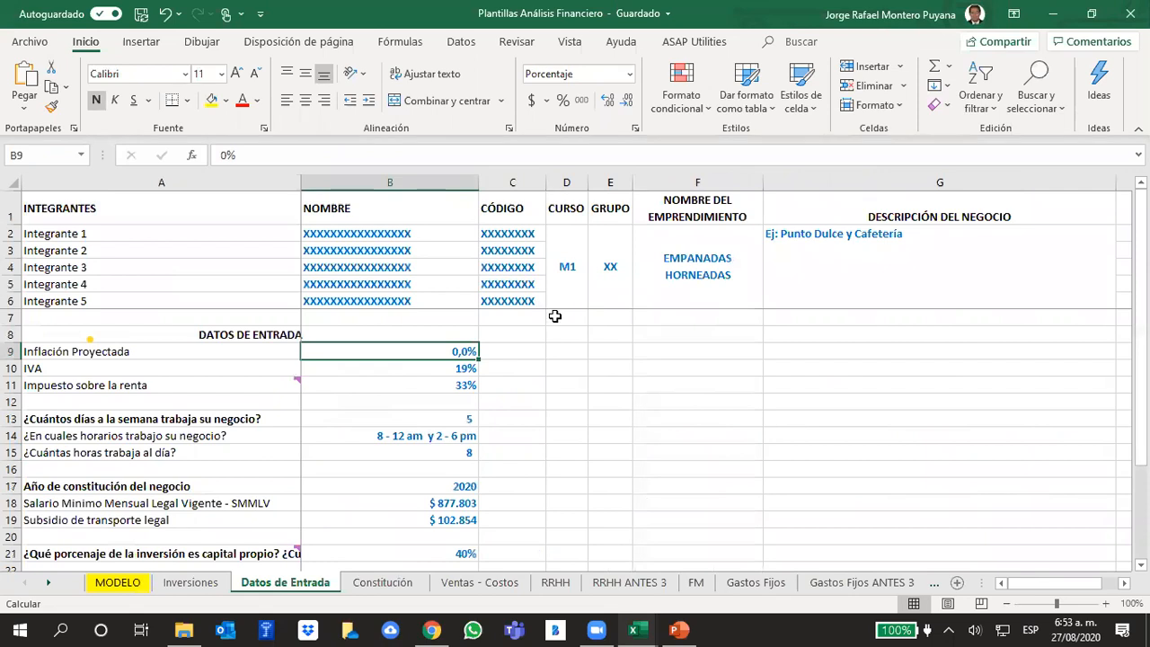
left_click(135, 584)
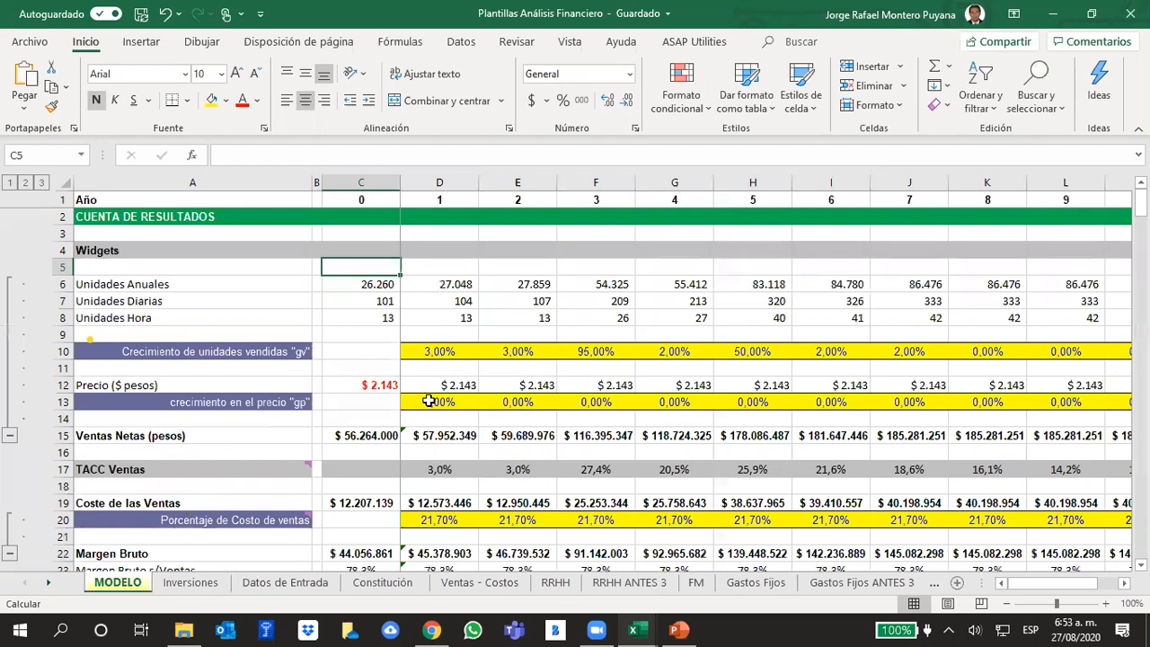
left_click_drag(454, 402, 669, 398)
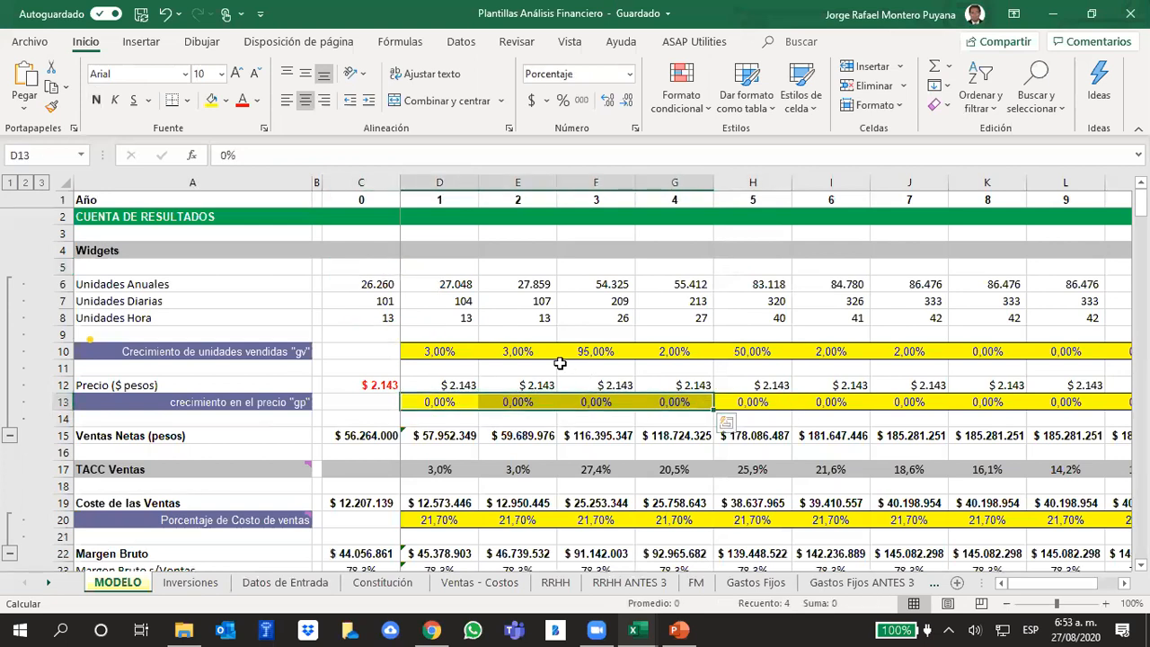
- Set the "gp" price growth in MODELO to 5% for years 1, 2 and 3
left_click(528, 383)
left_click(495, 368)
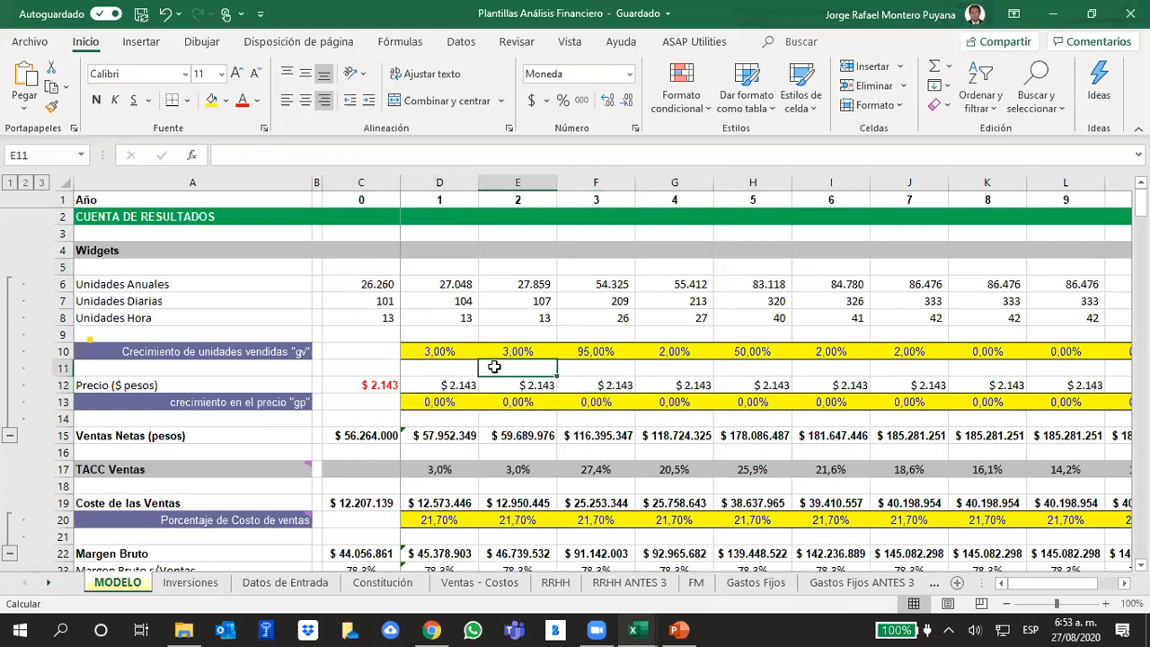
left_click(439, 402)
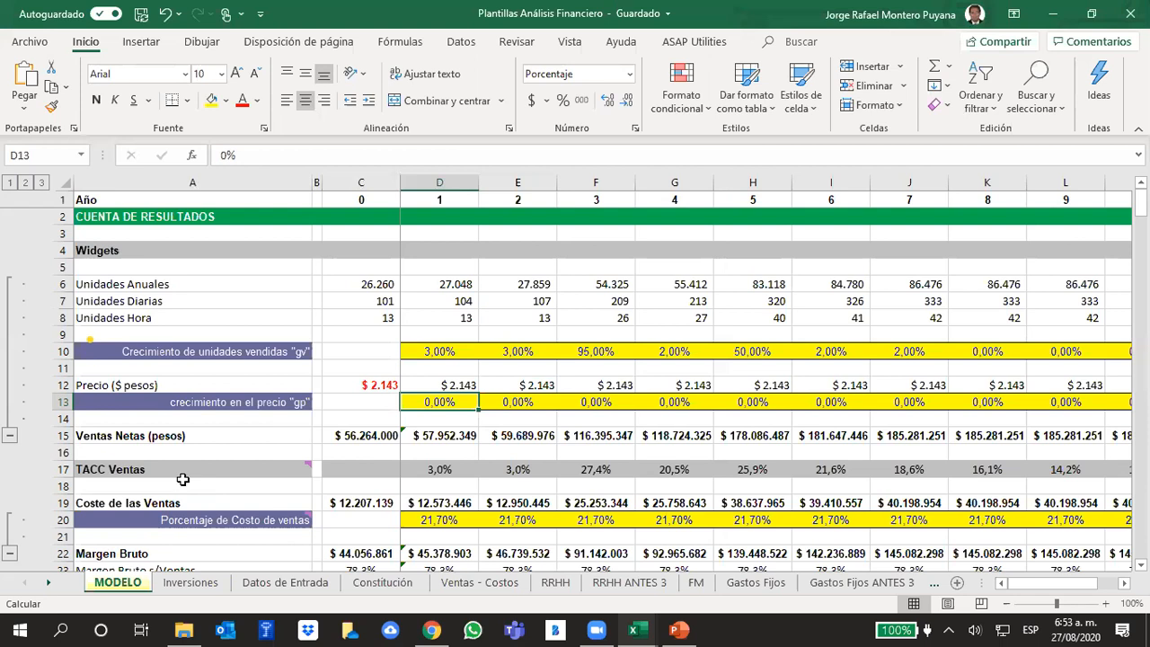
type("5")
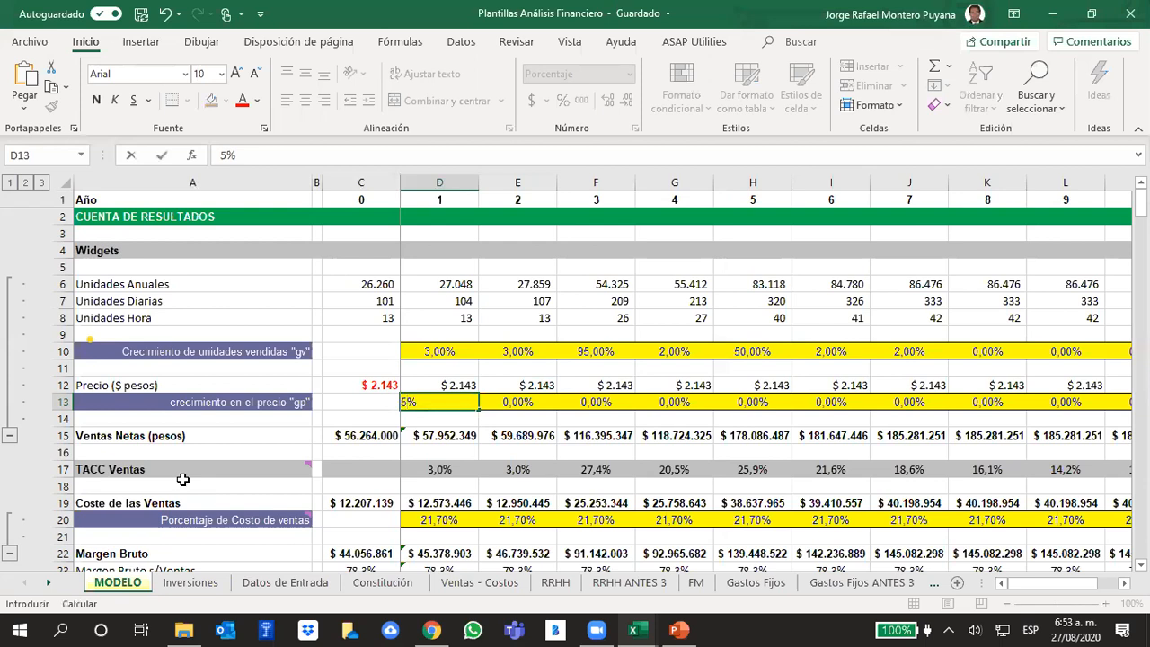
key("Tab")
type("5")
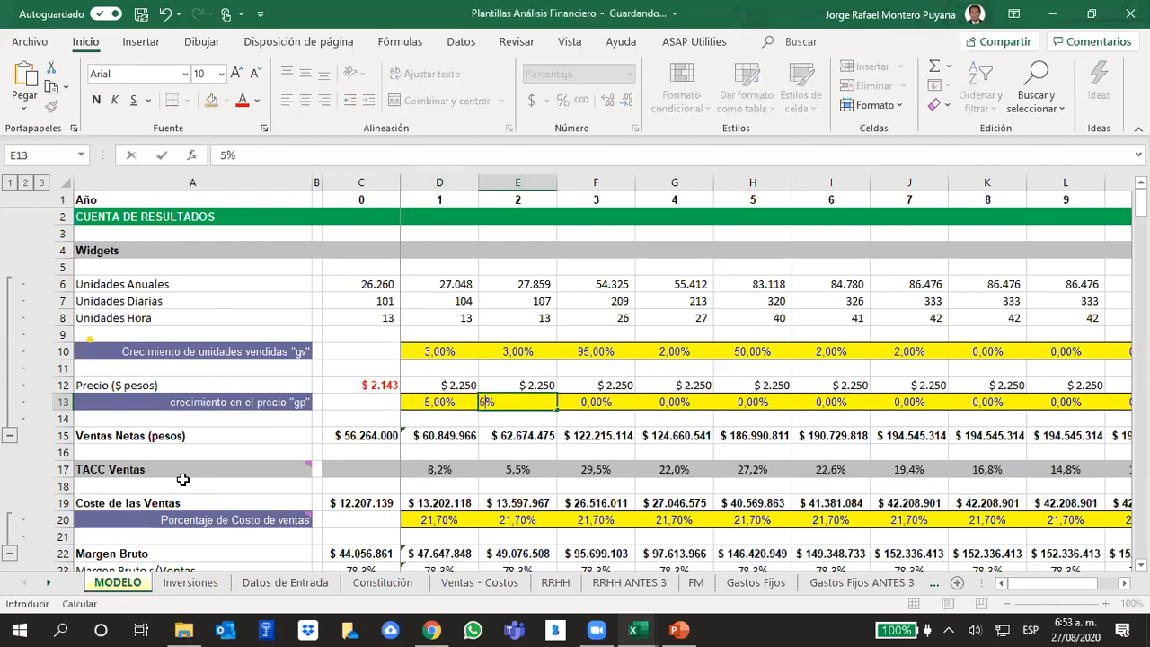
key("Tab")
type("5")
key("Tab")
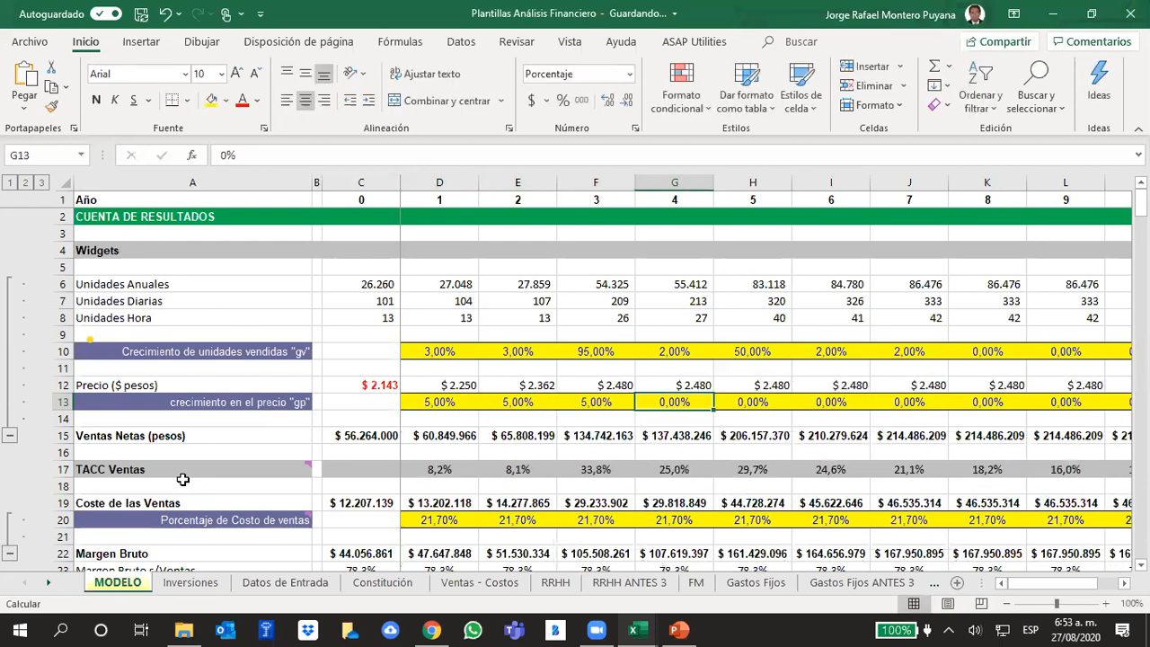
- Check the Precio formulas against the "gp" growth cells for years 1 and 2
key("Left")
key("Left")
key("Left")
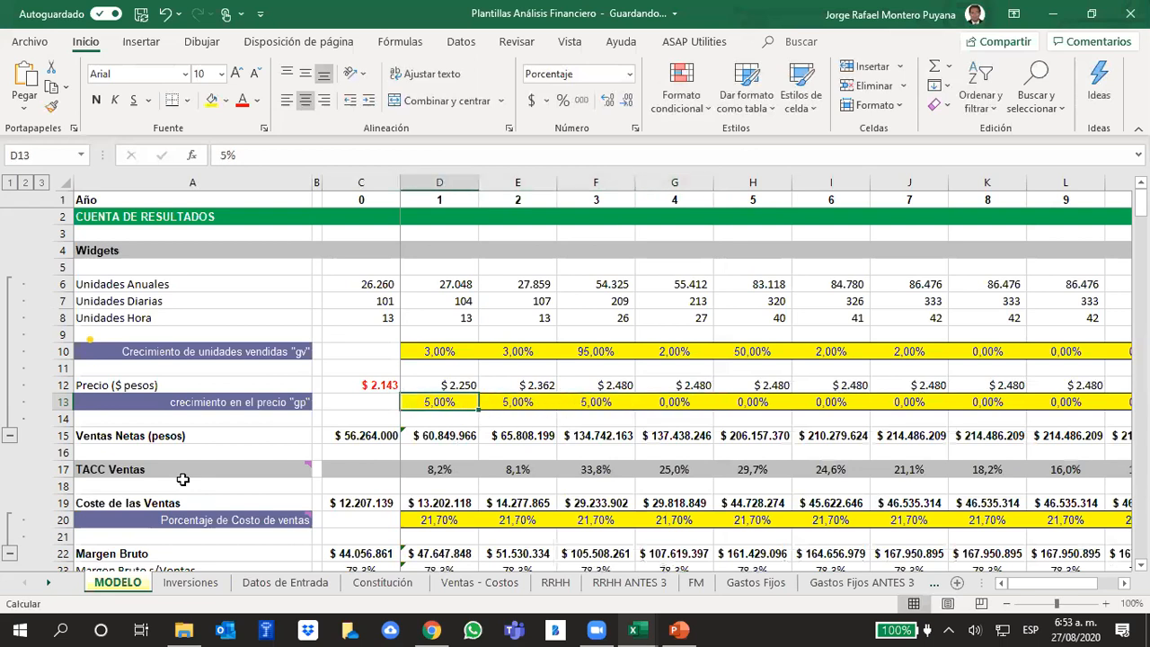
key("Up")
key("Right")
key("Down")
key("Left")
key("Up")
key("Down")
key("Up")
key("Right")
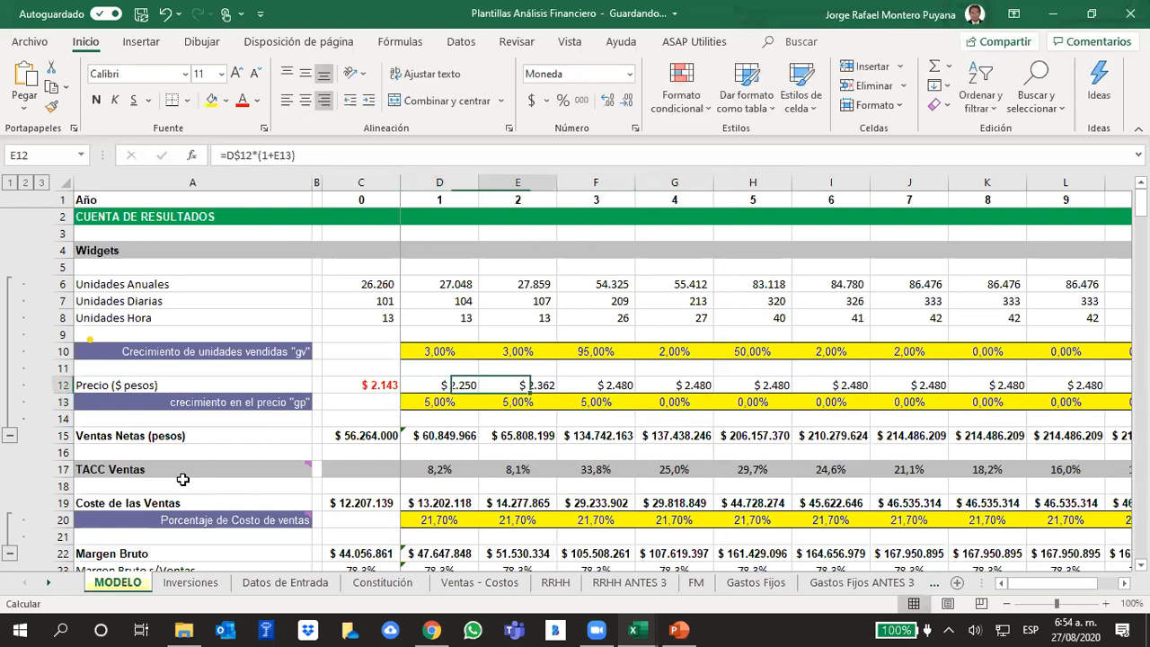
key("Down")
key("Left")
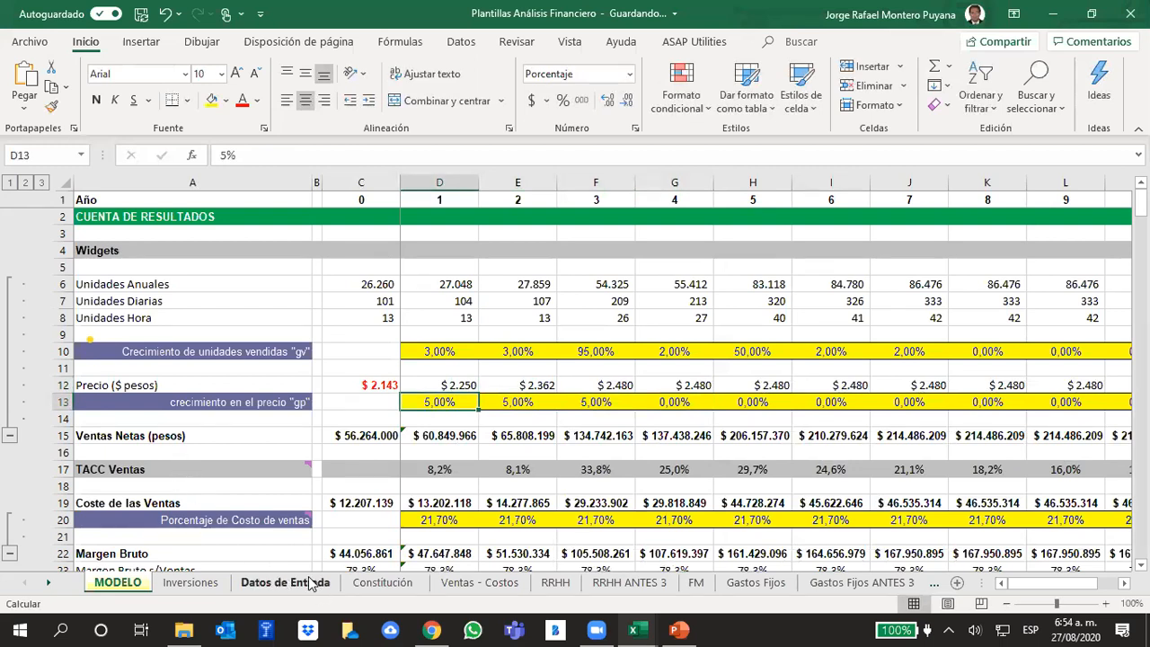
- Review the Valor Unitario de venta prices of the ten products in the Ventas - Costos sheet
left_click(480, 582)
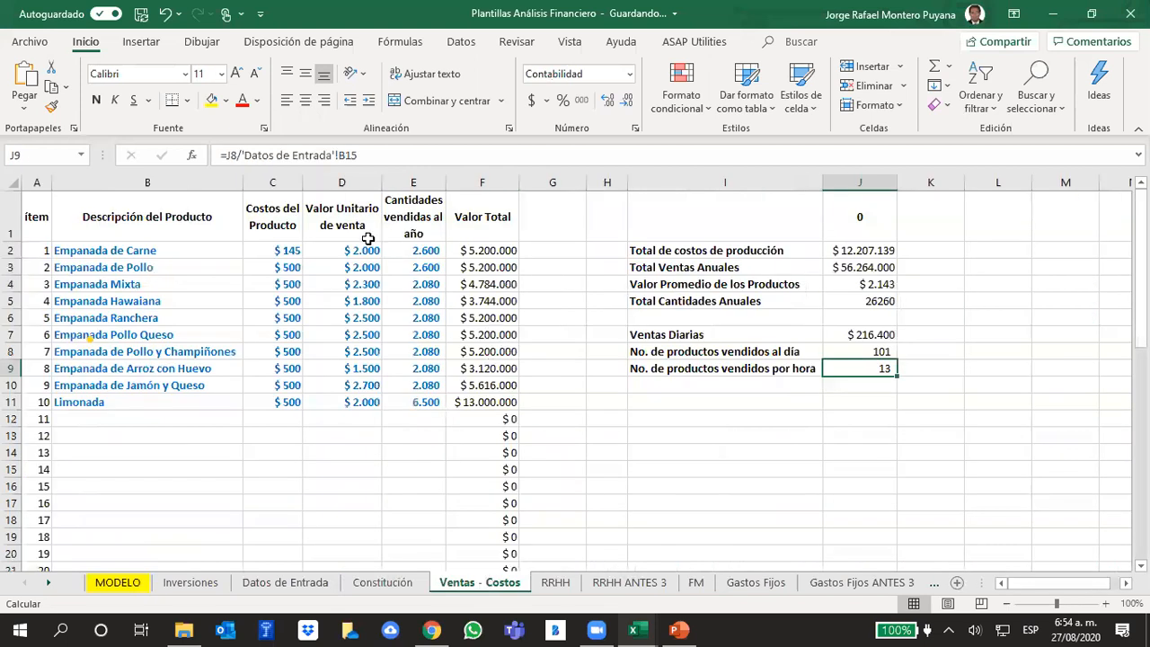
left_click_drag(369, 248, 380, 409)
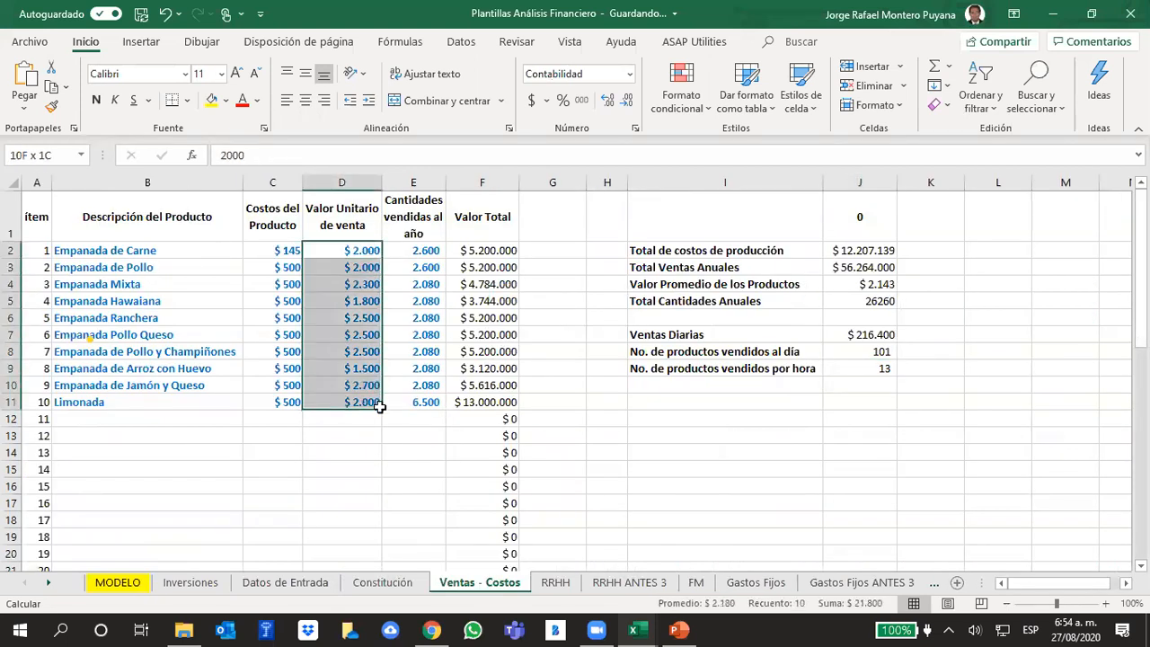
left_click(370, 455)
left_click(369, 250)
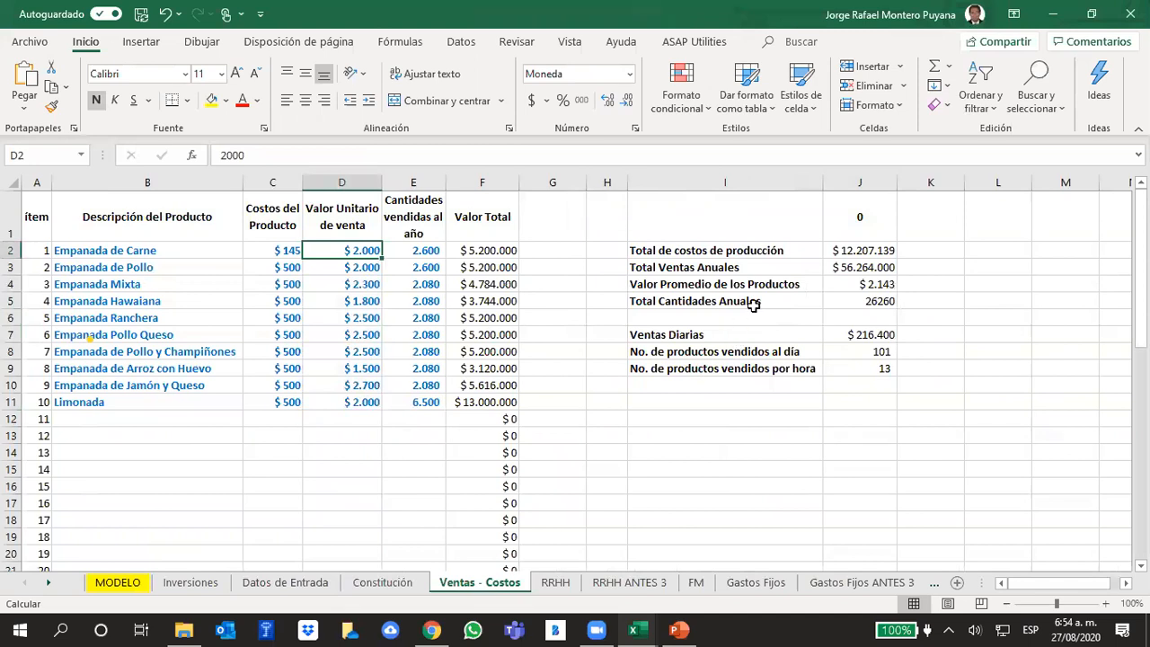
- Copy the Valor Promedio de los Productos from J4 and paste it as a plain value in J12
left_click(872, 285)
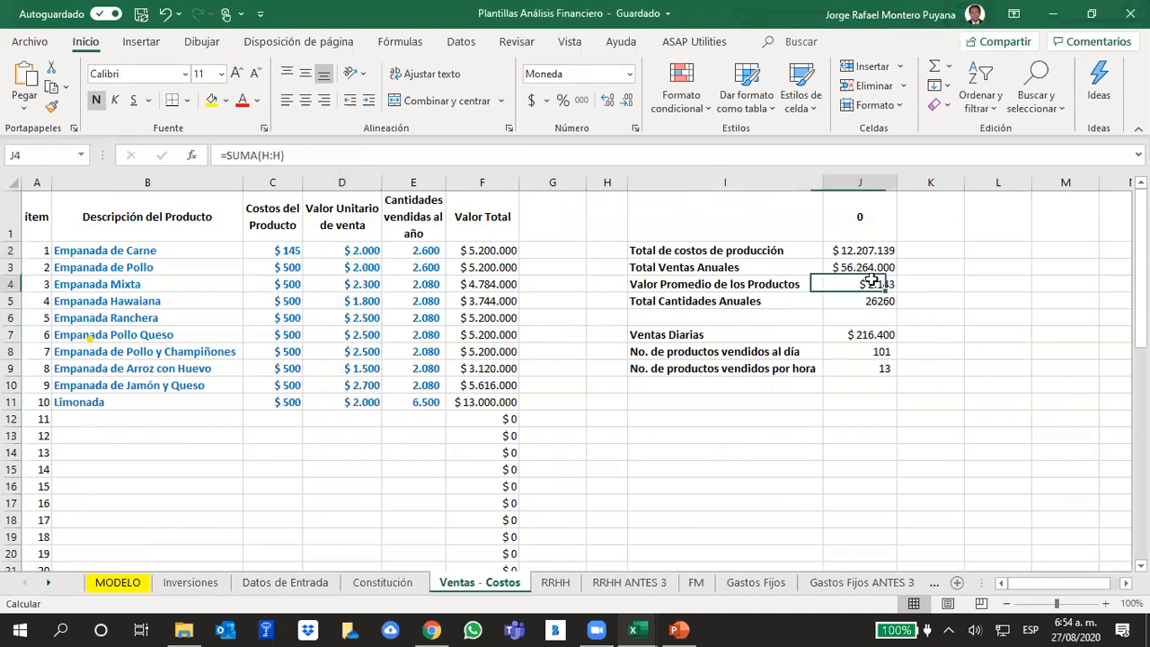
key("ctrl+c")
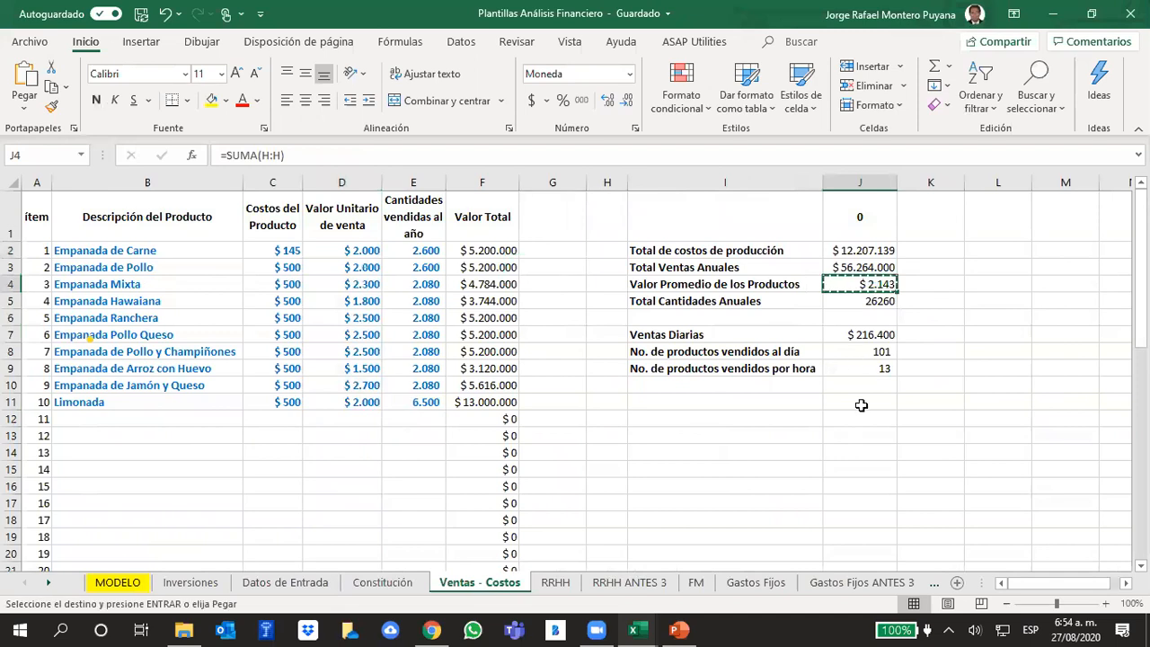
left_click(864, 415)
right_click(864, 415)
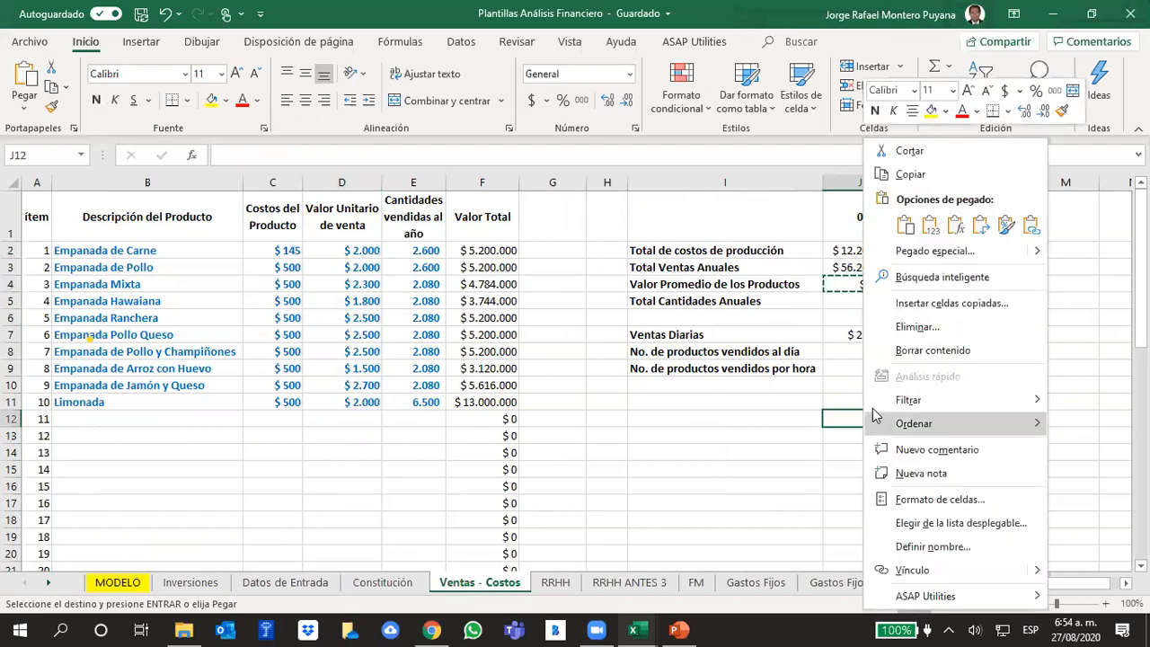
left_click(935, 227)
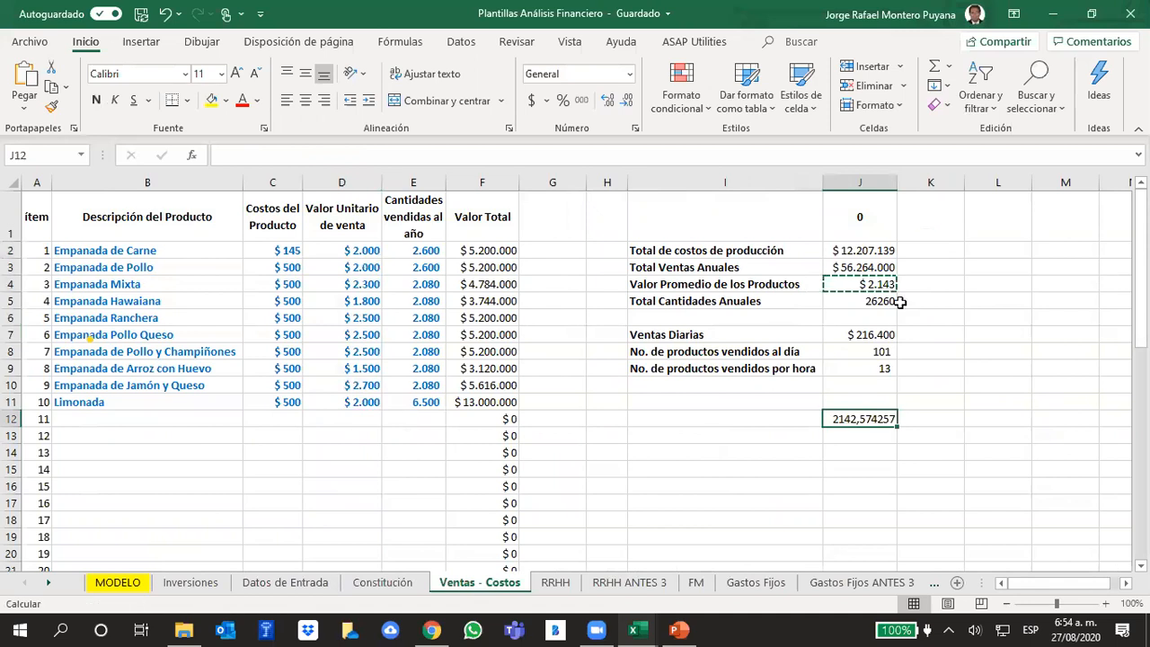
left_click(792, 448)
- Set the unit sale price of Empanada de Carne and Empanada de Pollo to 2300
left_click(351, 249)
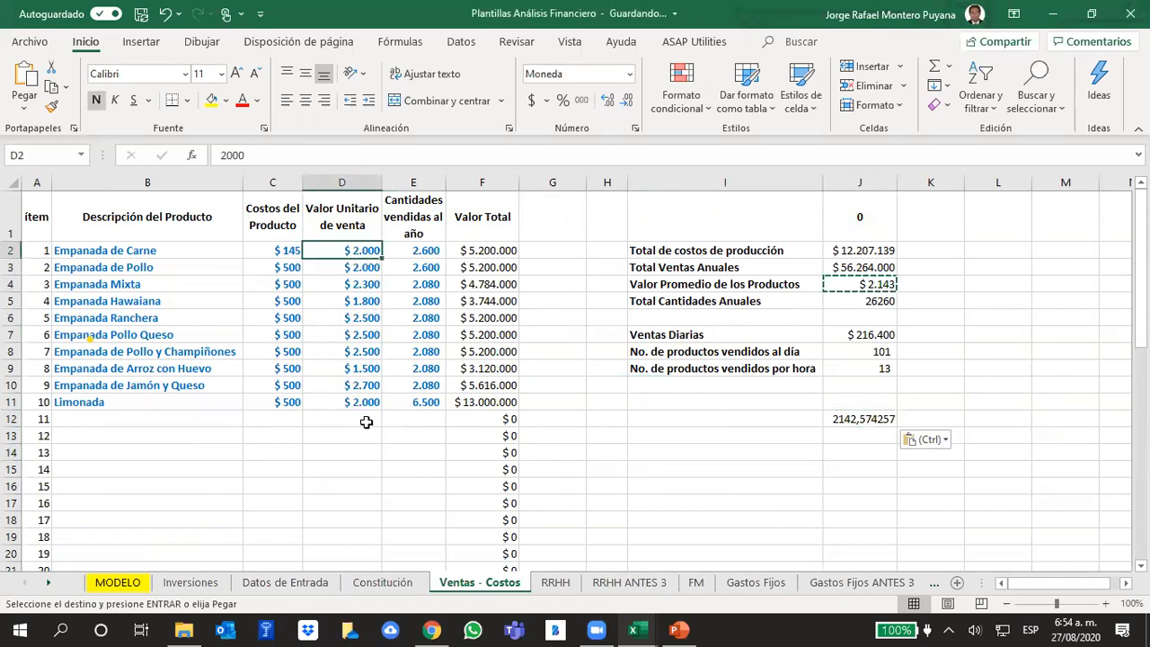
left_click(373, 393)
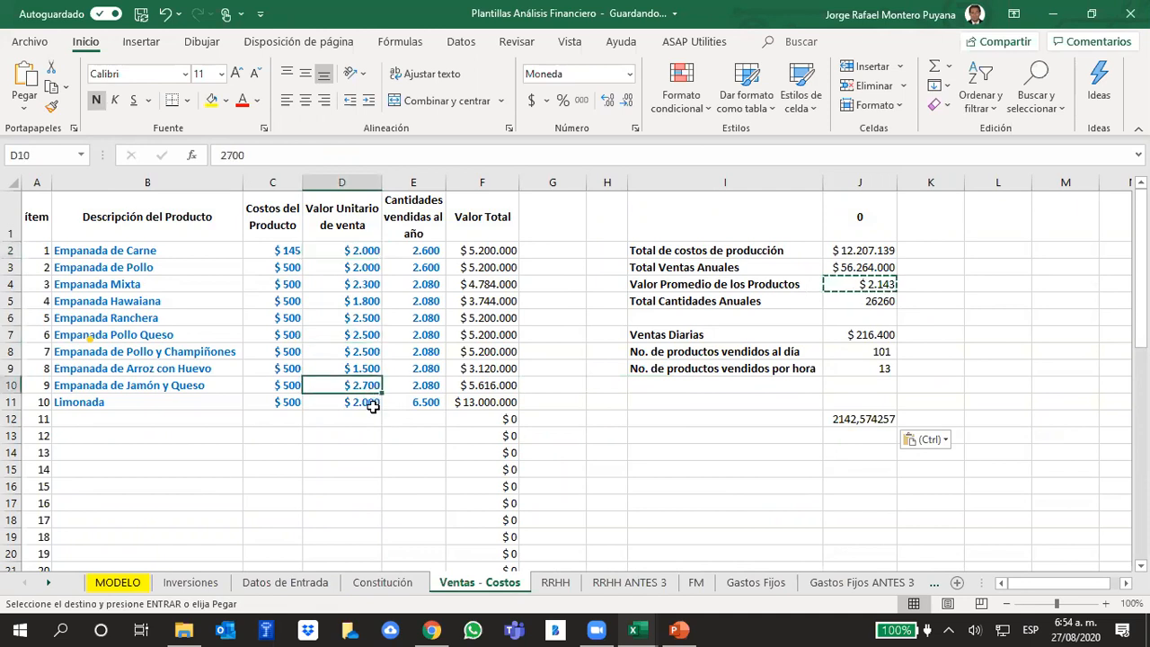
left_click(367, 250)
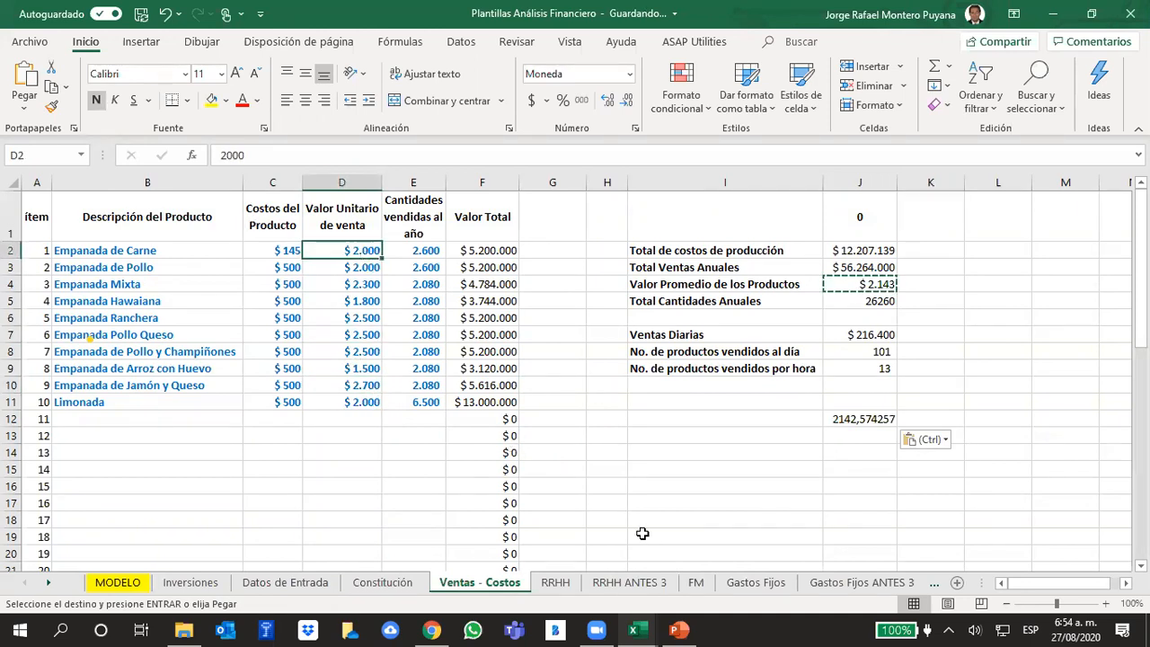
type("2.300")
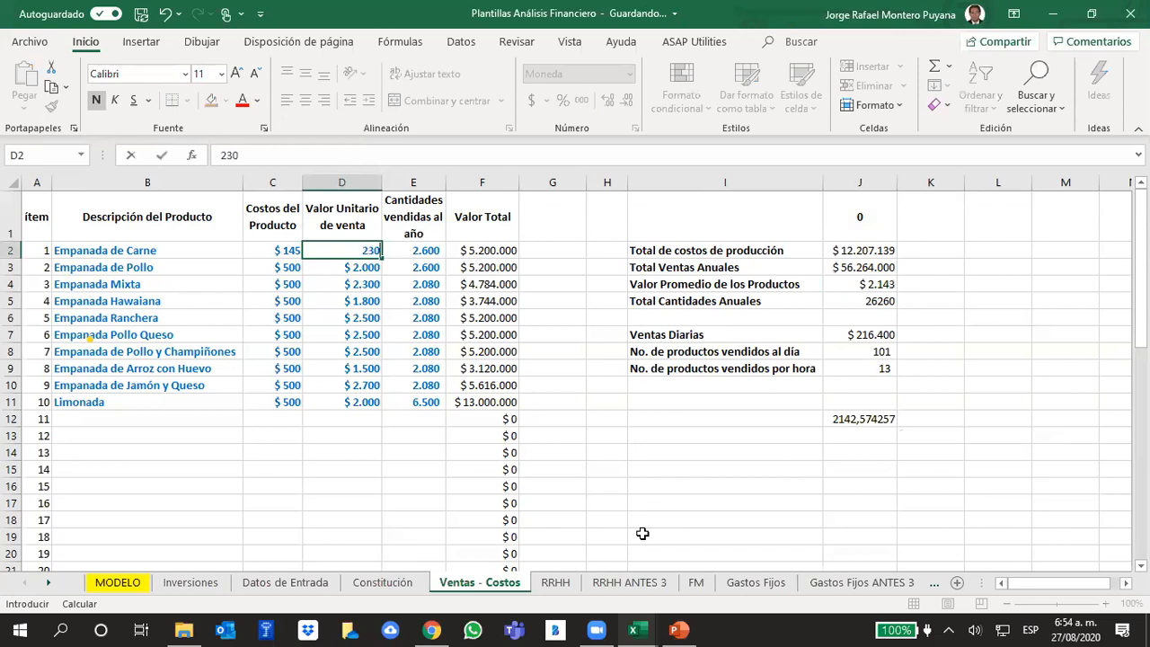
key("Return")
type("2300")
key("Return")
key("Return")
- Set the unit sale price of Empanada Hawaiana to 2200 and of Empanada Mixta to 2500
type("2200")
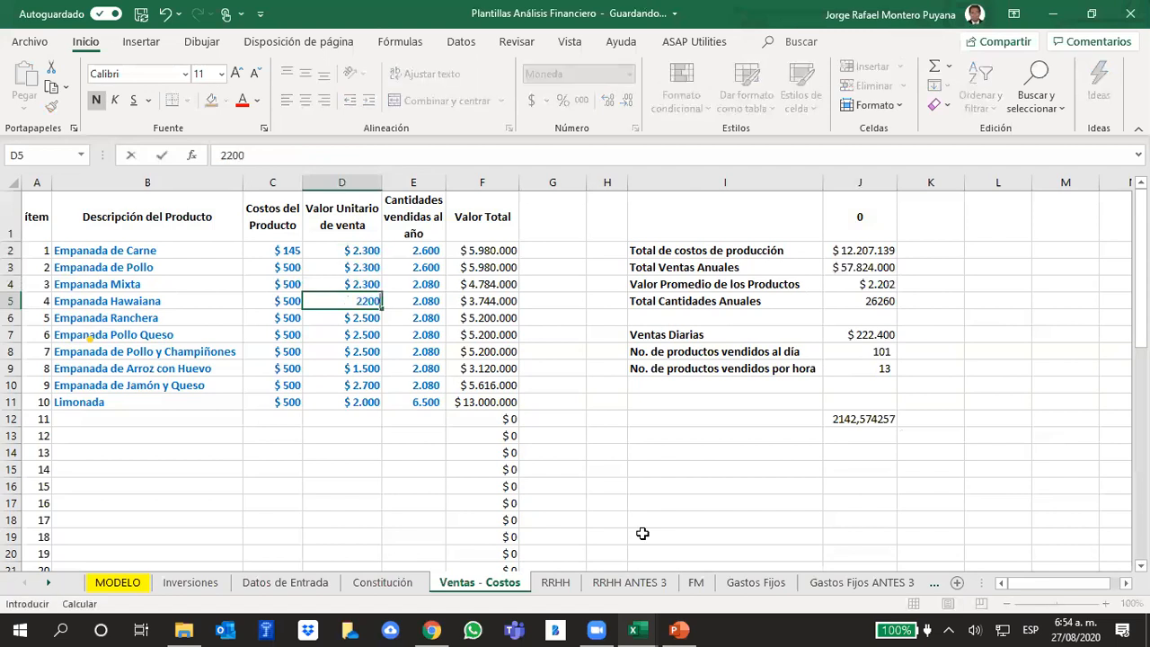
key("Up")
type("2500")
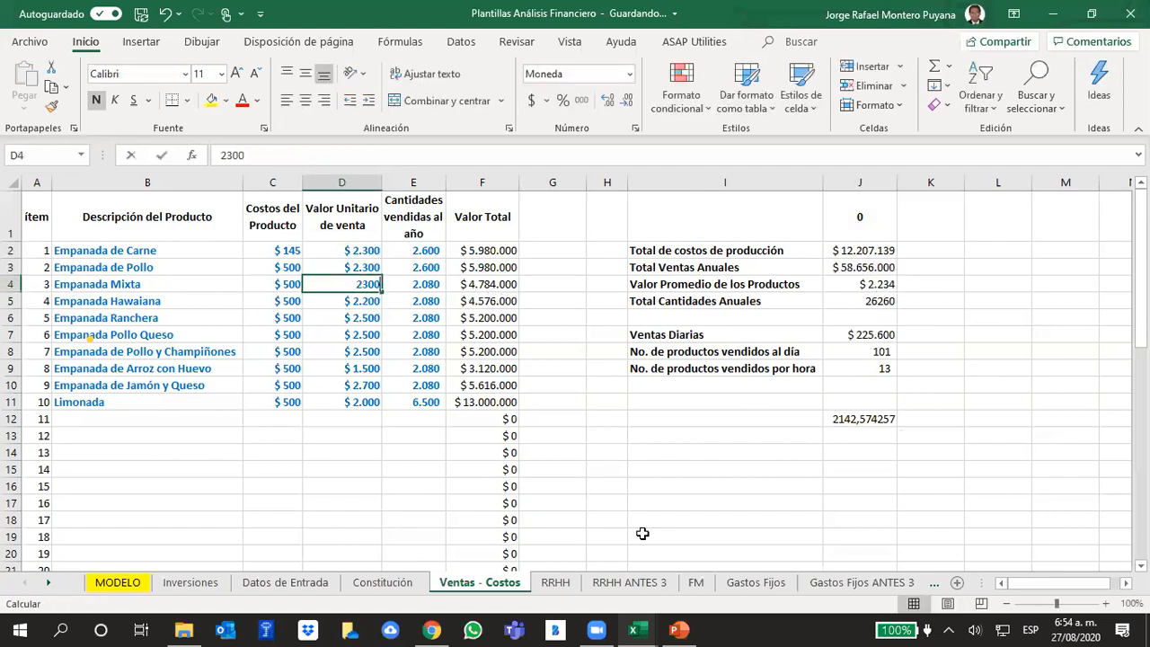
key("Return")
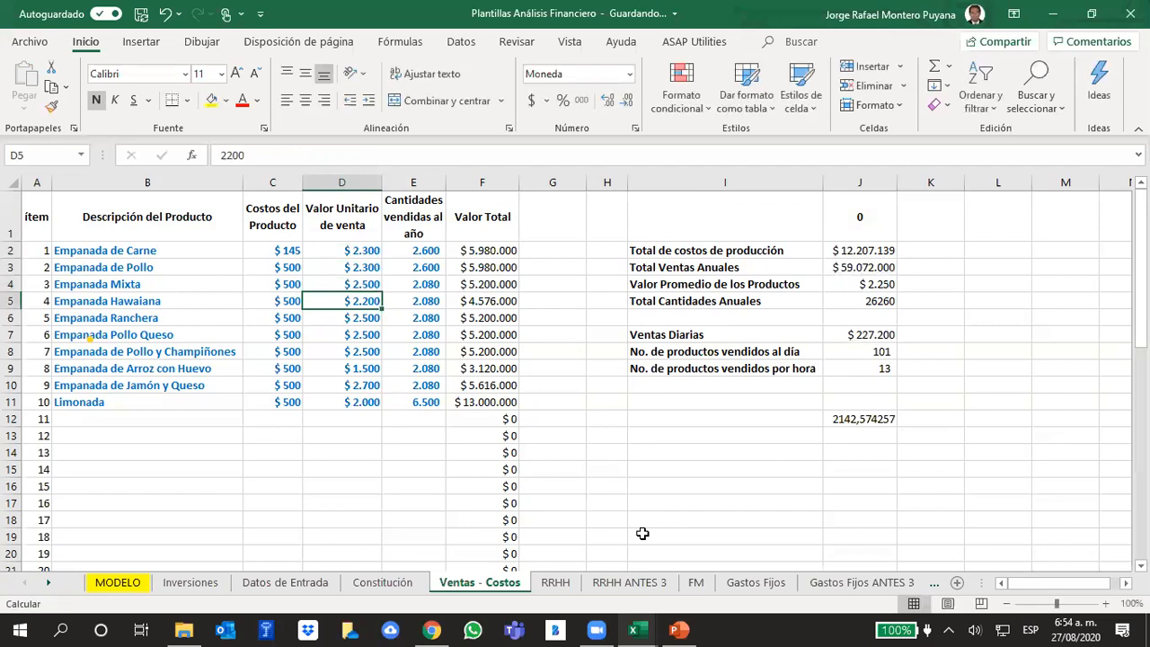
- Set the unit sale price of Empanada Ranchera to 2700 and copy it down to Pollo Queso and Pollo y Champiñones
key("Down")
key("Down")
key("Down")
key("Up")
key("Up")
key("Up")
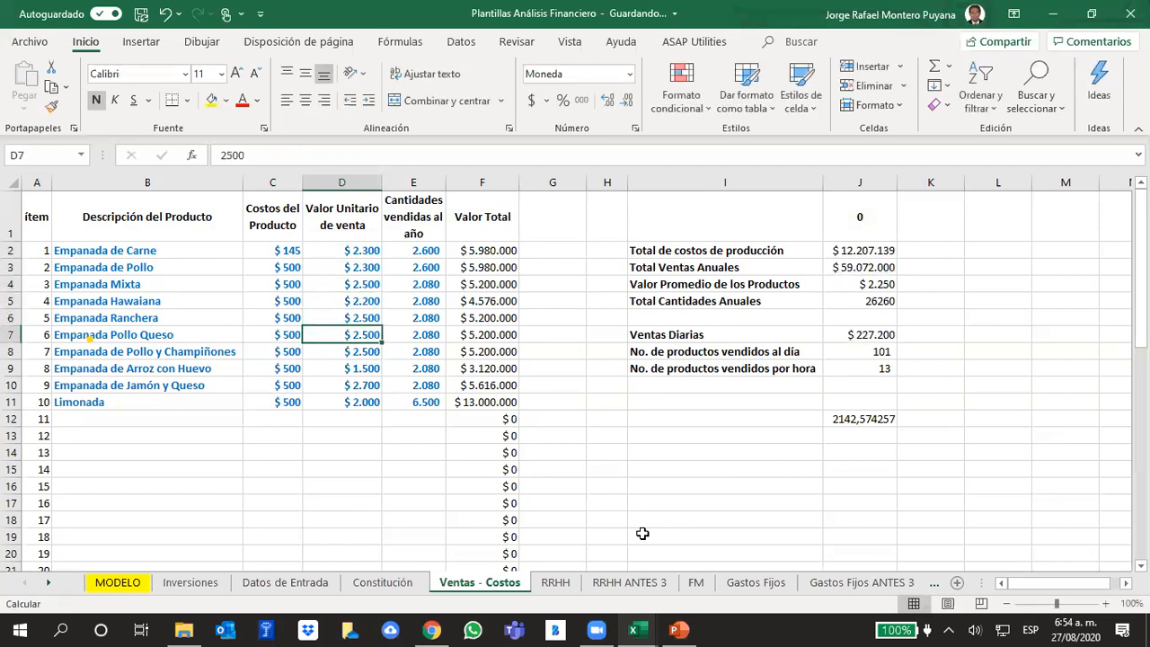
key("Down")
key("Down")
key("Up")
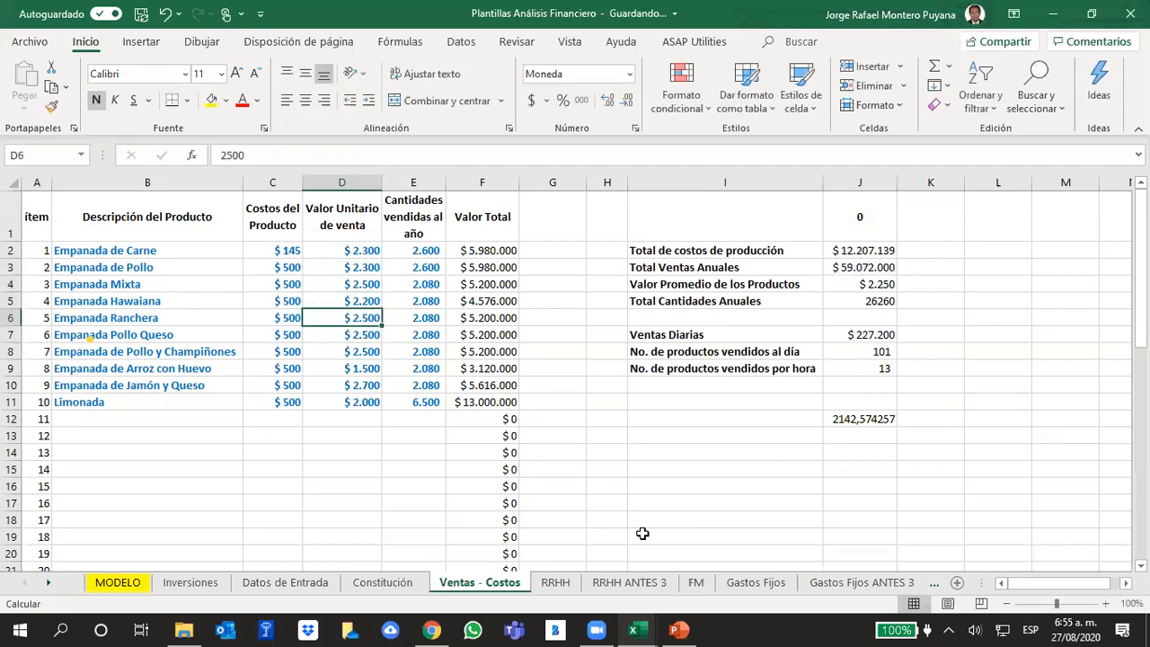
type("2700")
key("Return")
key("Up")
left_click_drag(384, 325, 381, 357)
- Set the unit sale price of Empanada de Arroz con Huevo to 1800 and of Limonada to 2200
left_click(368, 367)
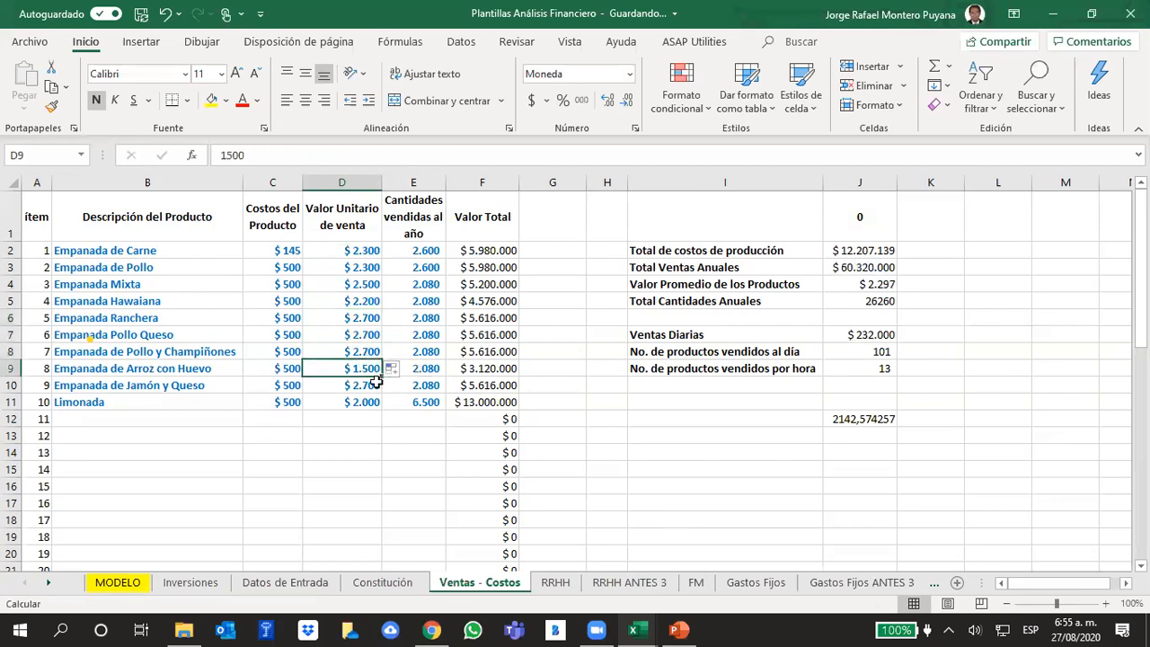
mouse_move(441, 629)
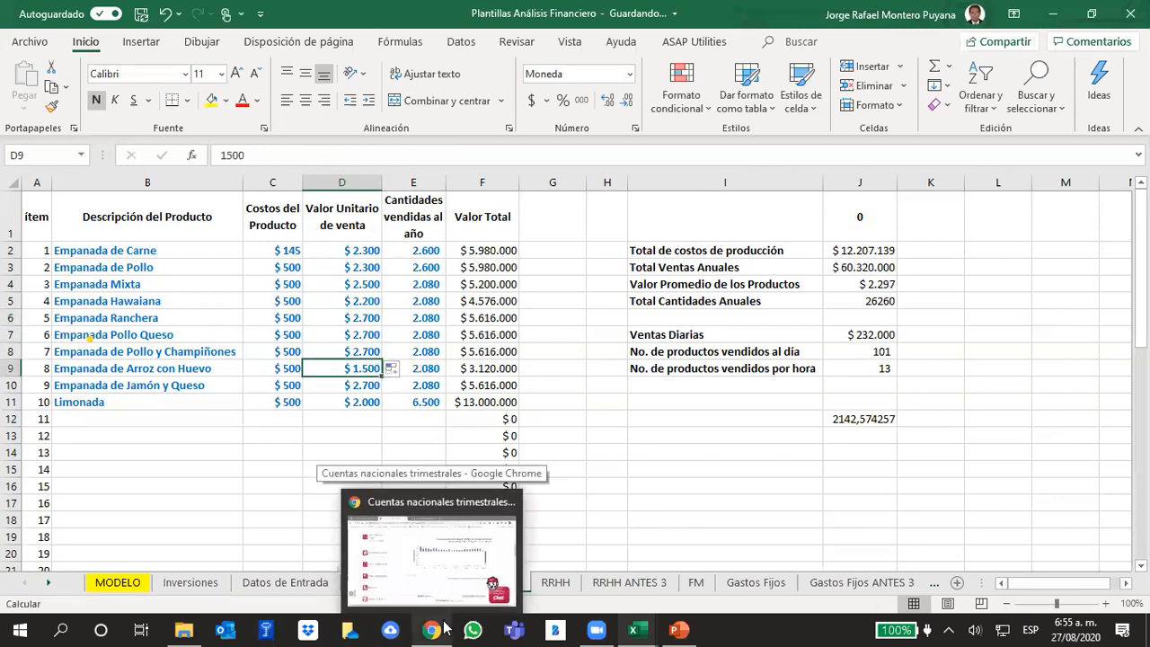
type("1800")
key("Return")
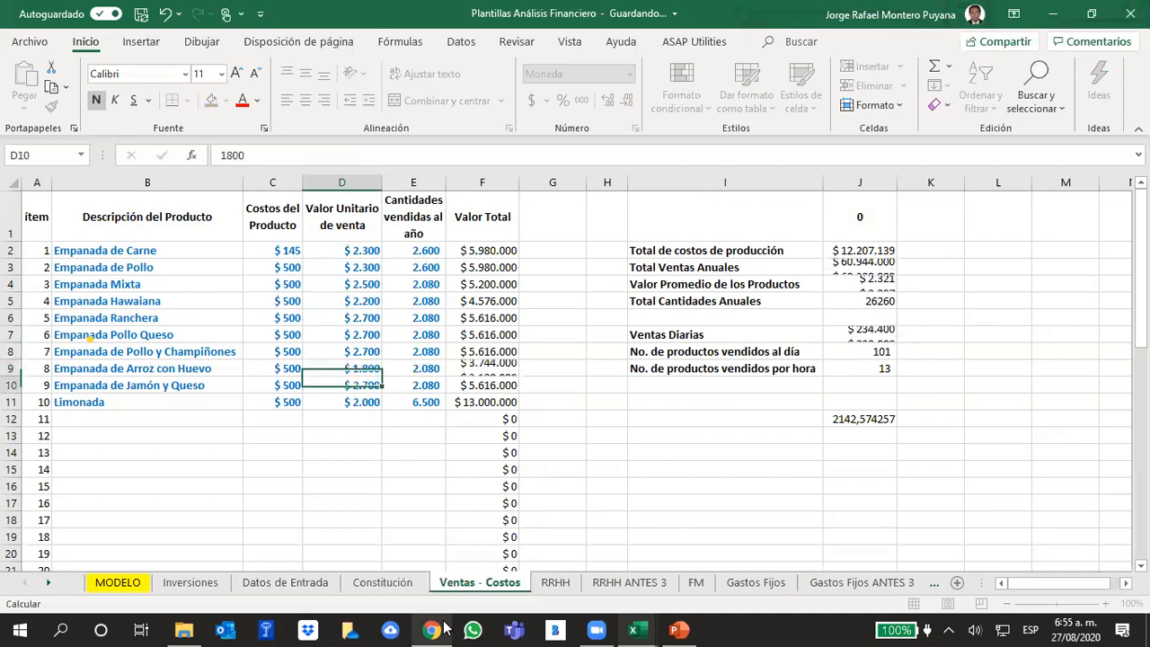
key("Down")
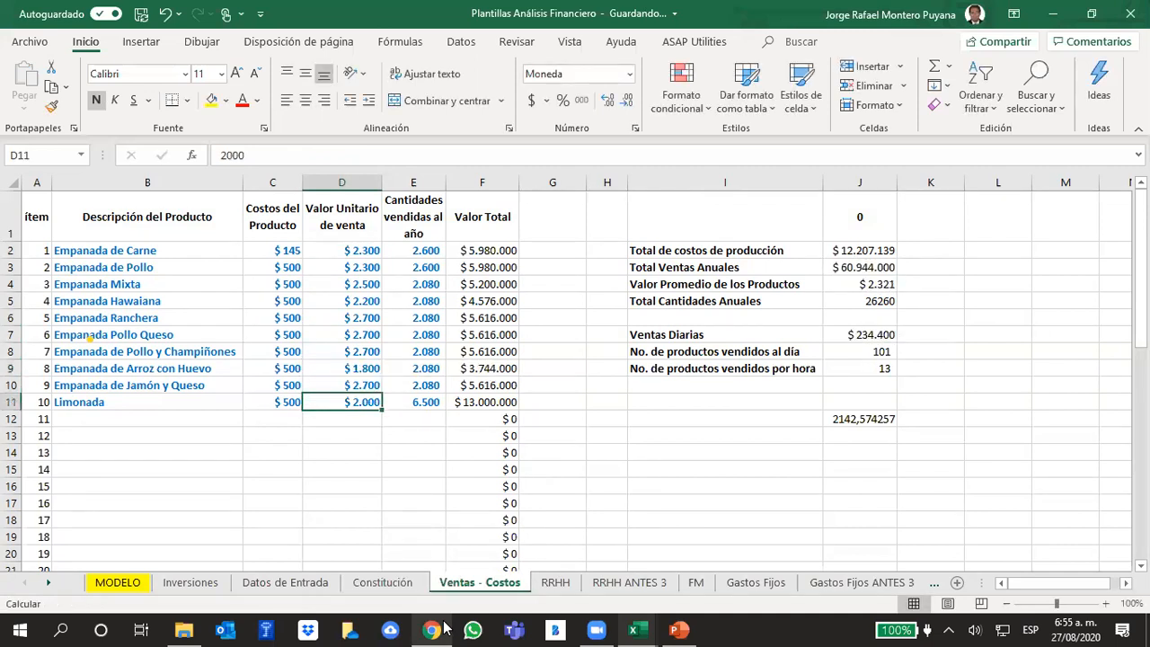
type("2200")
key("Return")
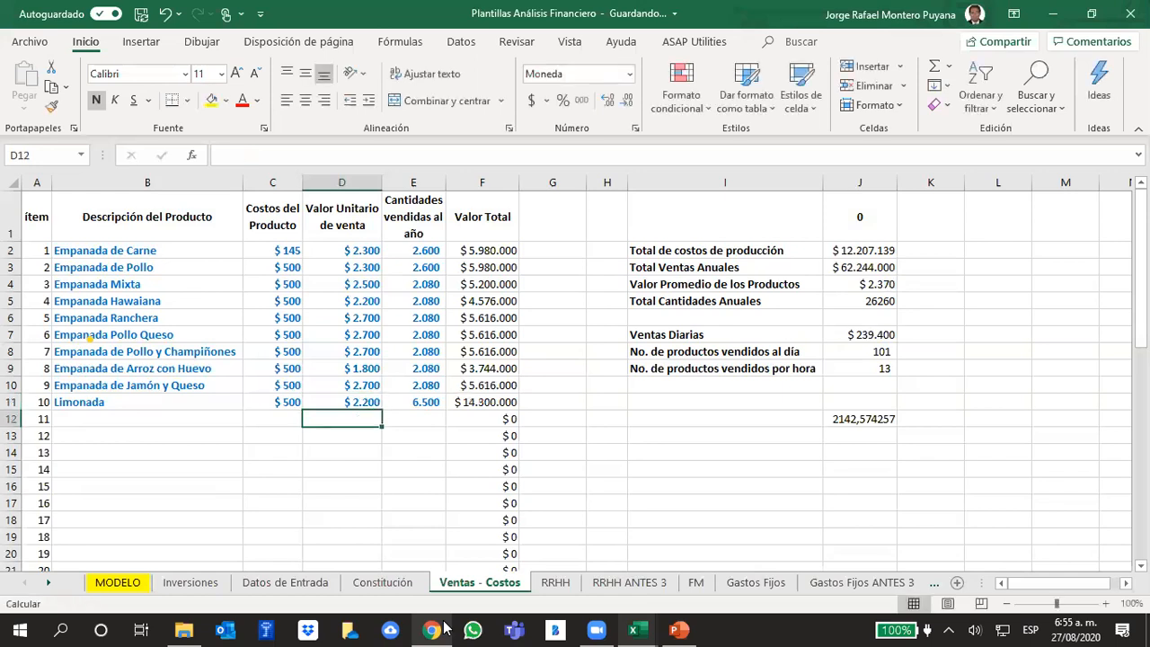
- Calculate the average price growth in cell J15 of Ventas - Costos with the formula =+J4/J12-1
key("Right")
key("Right")
key("Right")
key("Right")
key("Right")
key("Right")
key("Right")
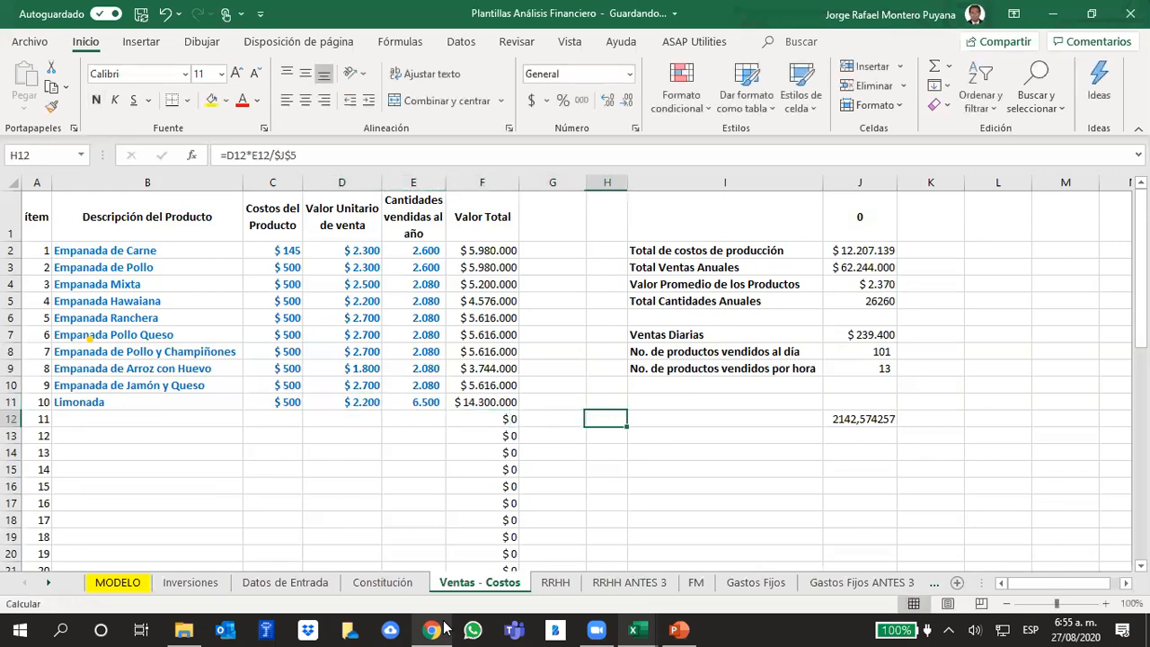
key("Left")
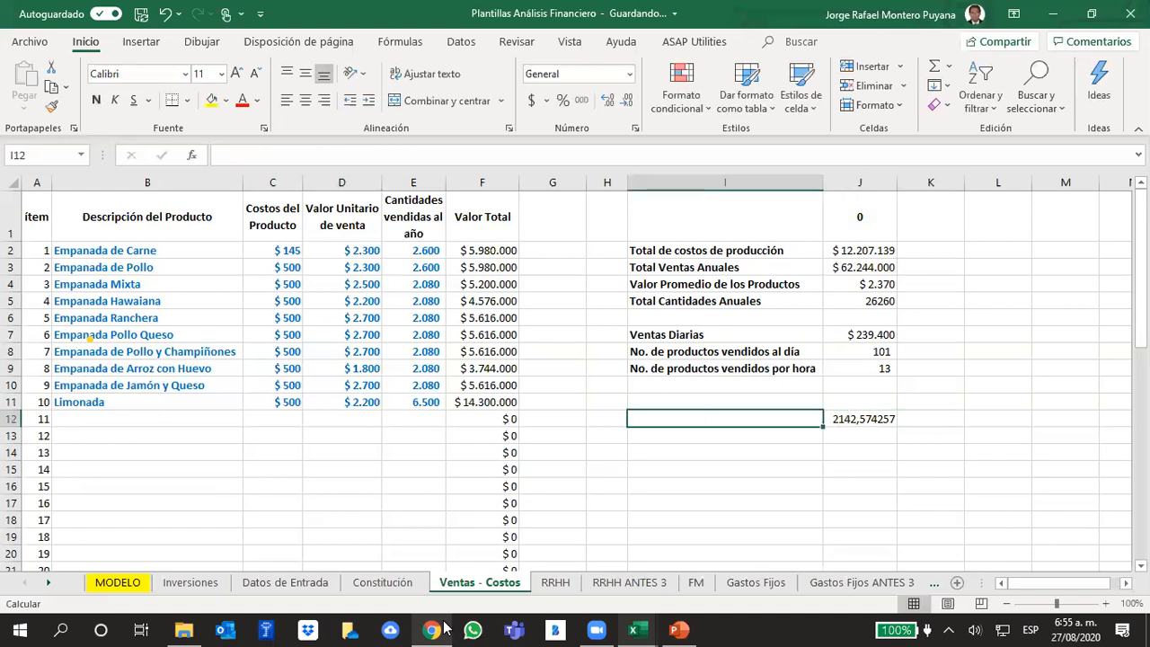
key("Up")
key("Up")
key("Up")
key("Up")
key("Up")
key("Up")
key("Up")
key("Up")
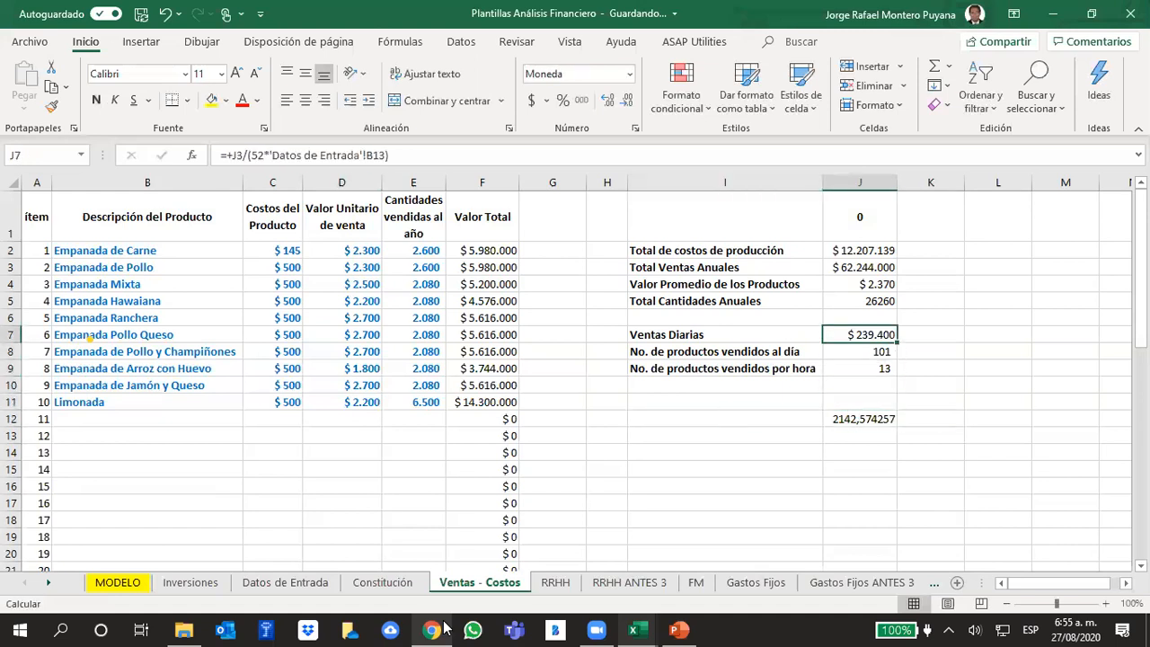
key("Down")
key("Down")
key("Down")
key("Down")
key("Down")
key("Down")
key("Down")
key("Down")
key("Down")
key("Down")
key("Down")
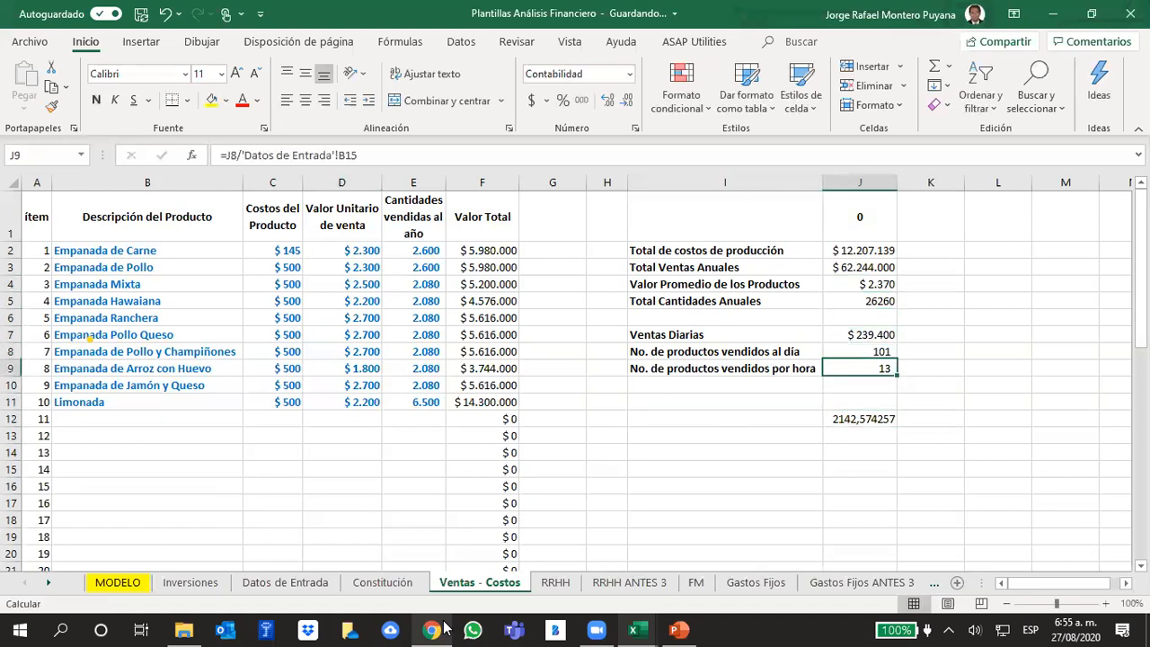
type("+")
key("Up")
key("Up")
key("Up")
key("Up")
key("Up")
key("Up")
key("Up")
key("Up")
key("Up")
key("Up")
key("Up")
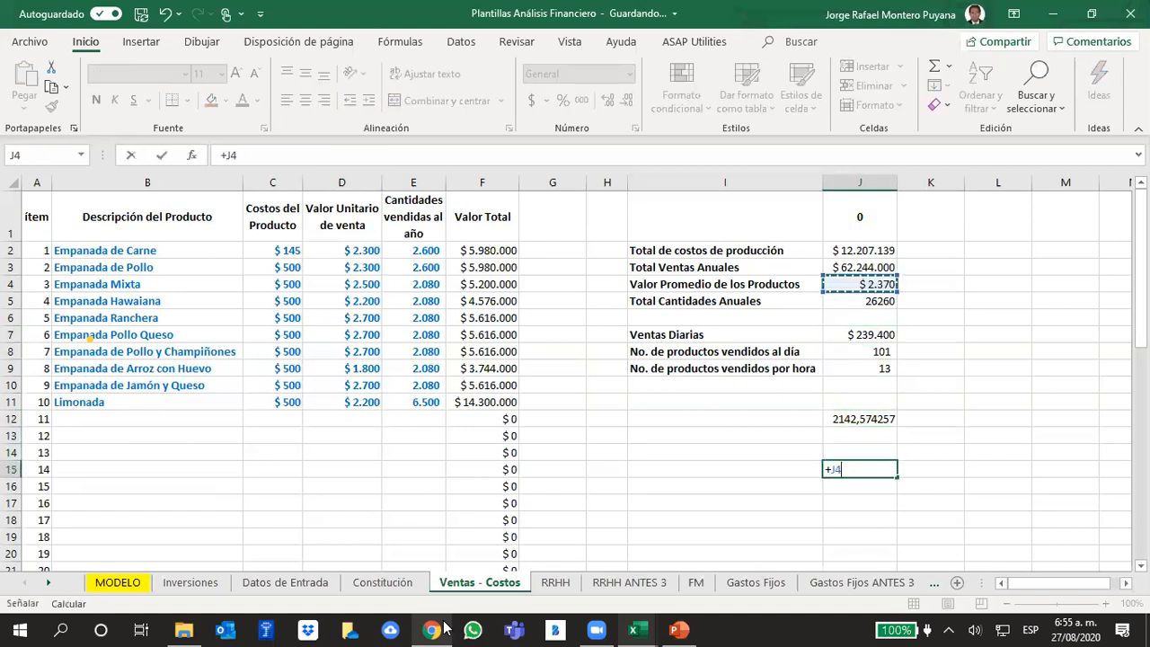
type("/")
key("Up")
key("Up")
key("Up")
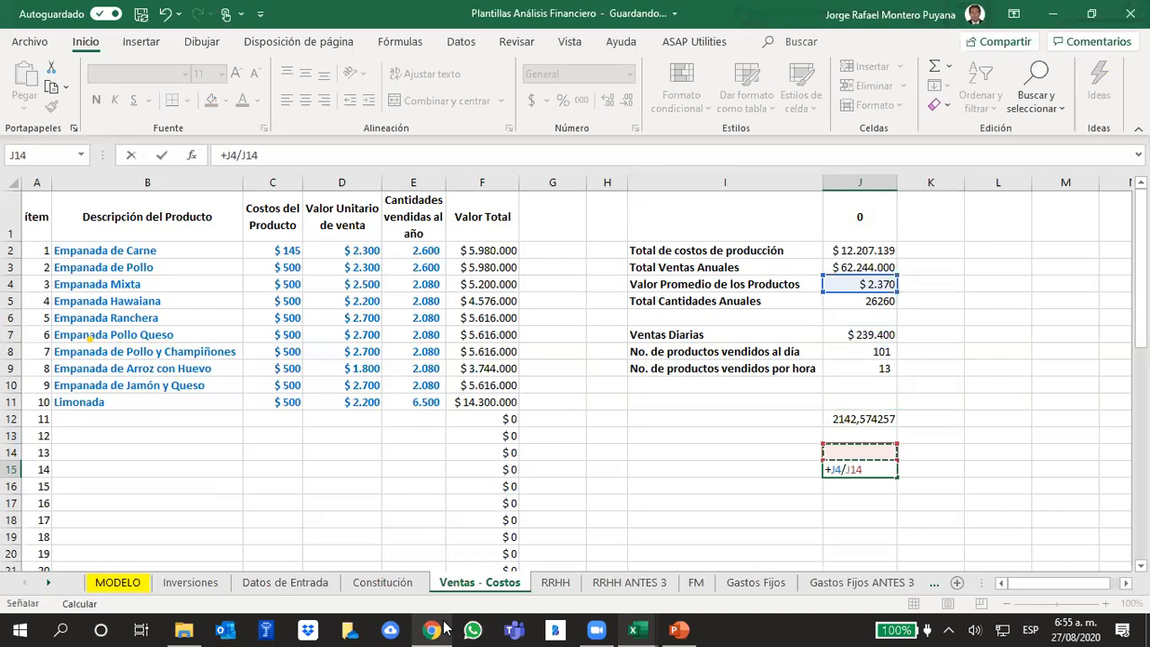
type("-1")
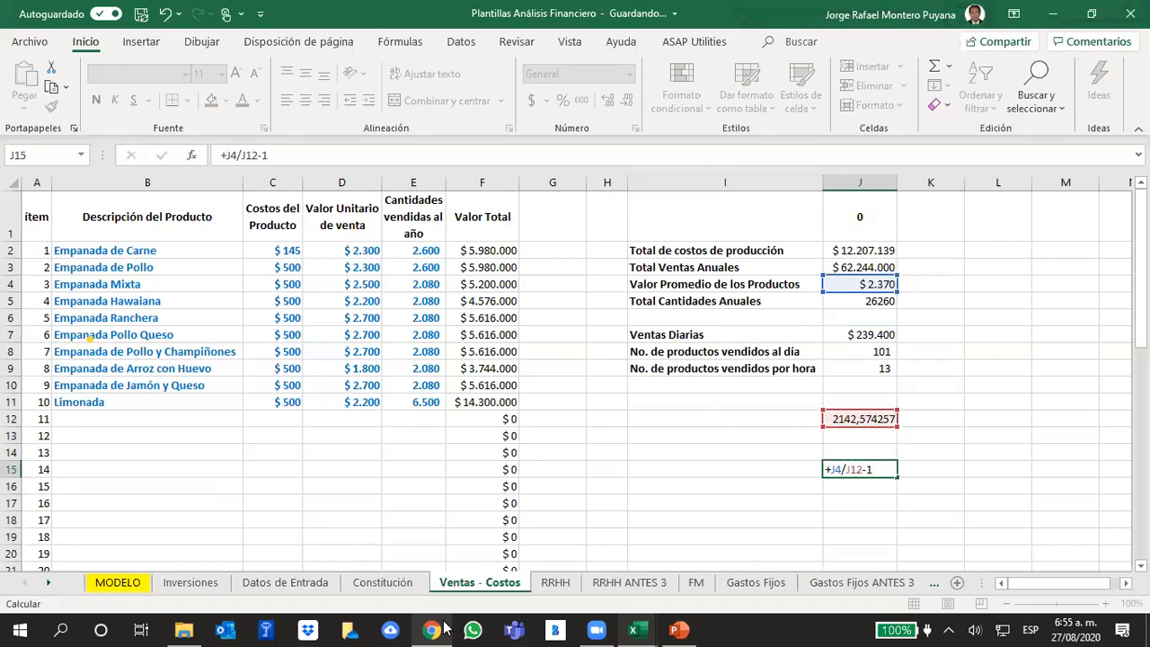
key("Return")
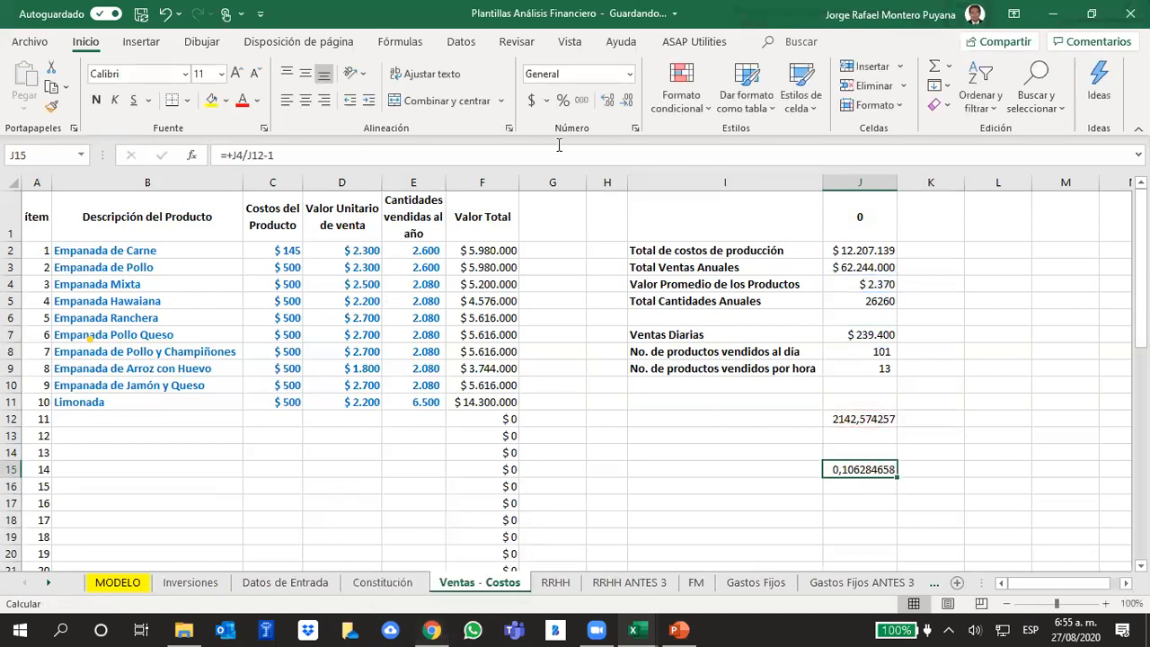
- Format the growth result in J15 as a percentage with two decimal places
left_click(562, 100)
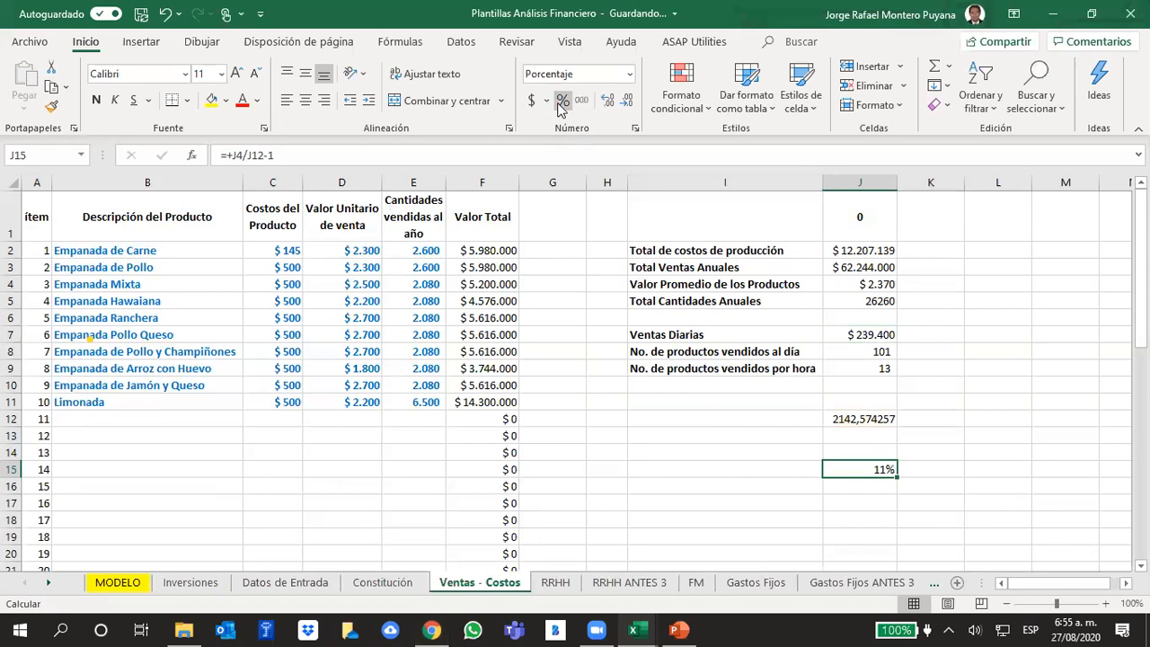
left_click(606, 102)
left_click(607, 102)
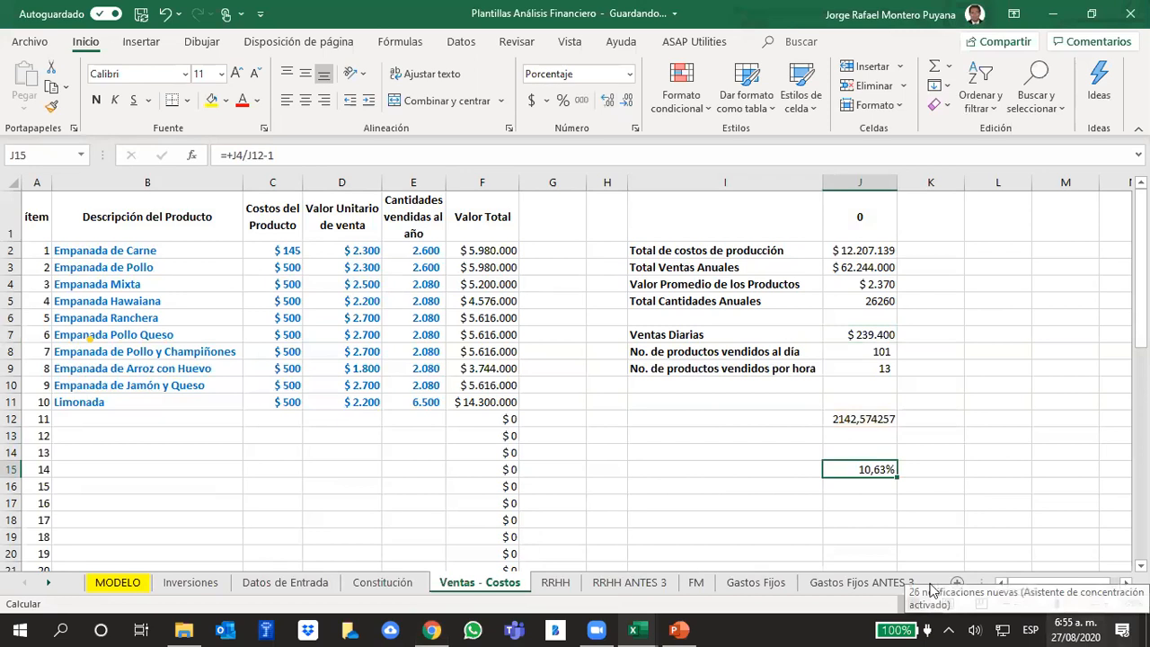
- Set the year 1 price growth "gp" in the MODELO sheet to 10,63%
left_click(134, 582)
left_click(441, 418)
left_click(445, 402)
type("10")
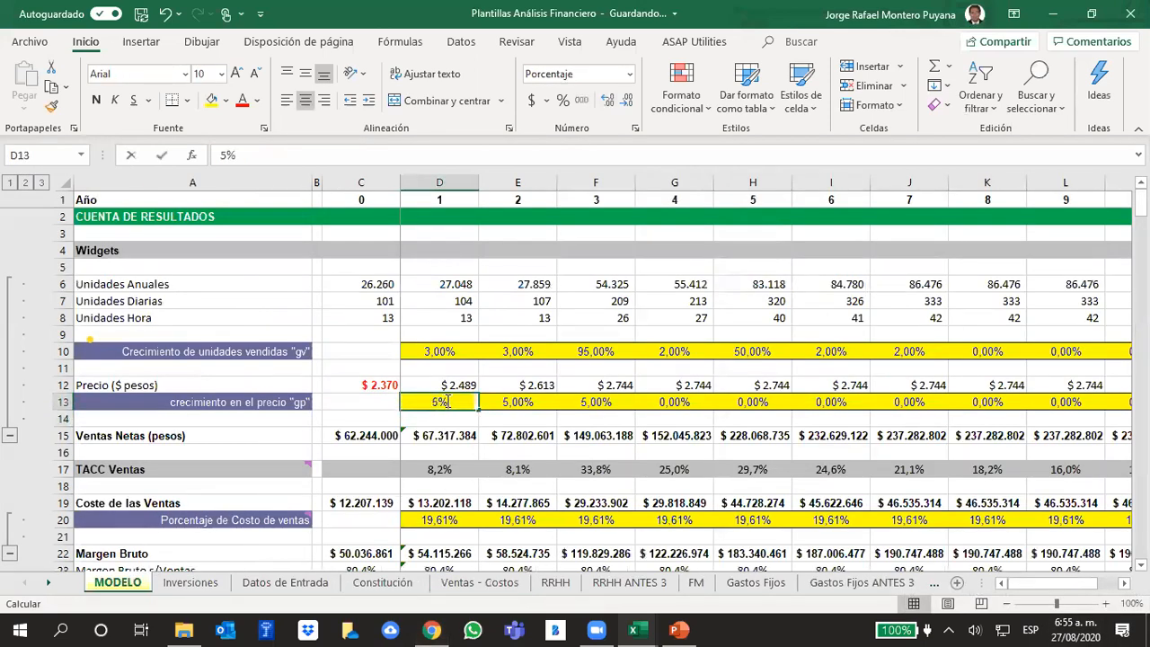
type(",63")
key("Return")
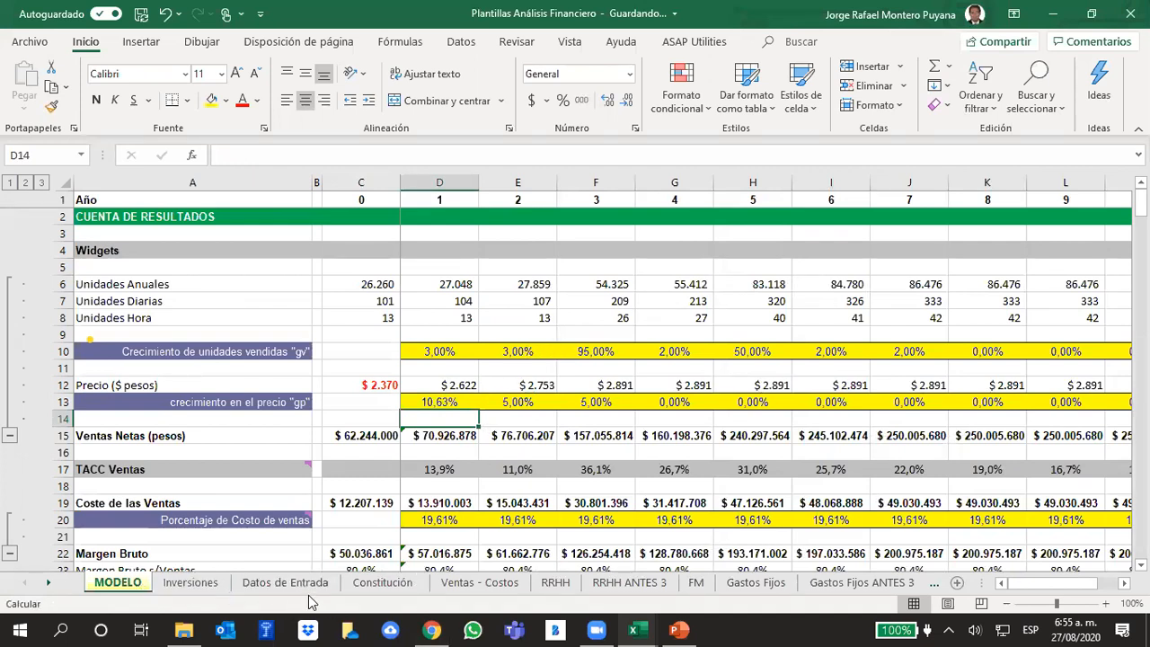
- Undo the year 1 "gp" entry, the J15 growth calculation and the unit sale price changes in Ventas - Costos
left_click(476, 582)
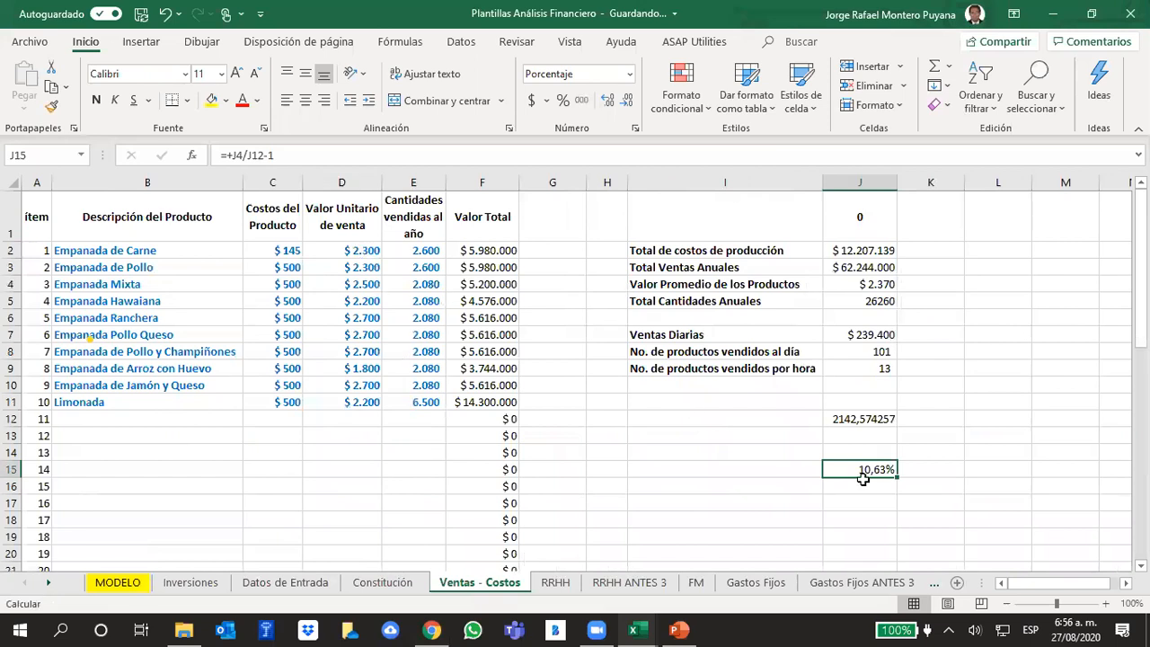
left_click(164, 15)
left_click(165, 15)
left_click(165, 14)
left_click(164, 14)
left_click(165, 14)
left_click(165, 14)
left_click(164, 15)
left_click(165, 14)
left_click(165, 15)
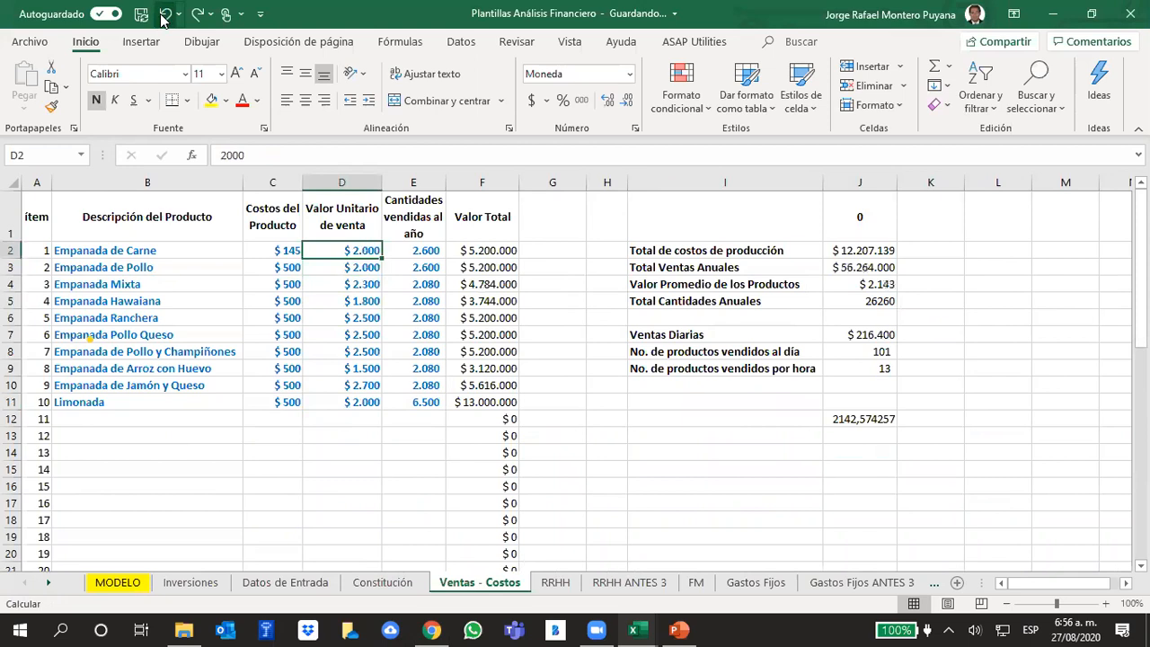
- Clear the reference average price stored in cell J12 of Ventas - Costos
left_click(1098, 517)
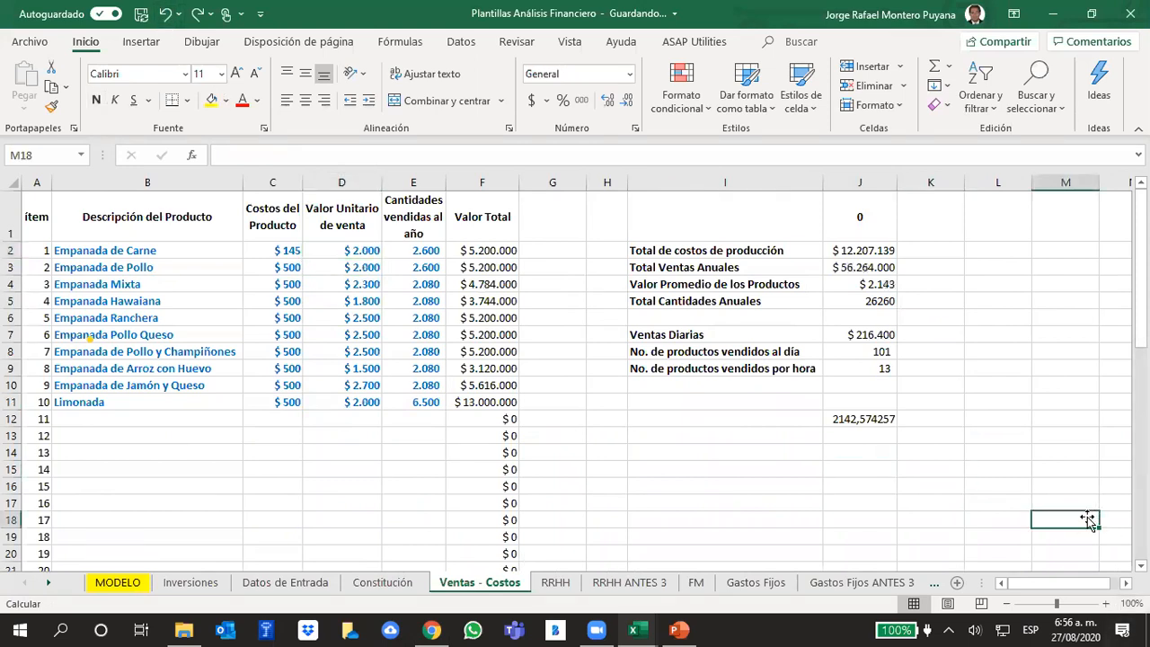
left_click(885, 416)
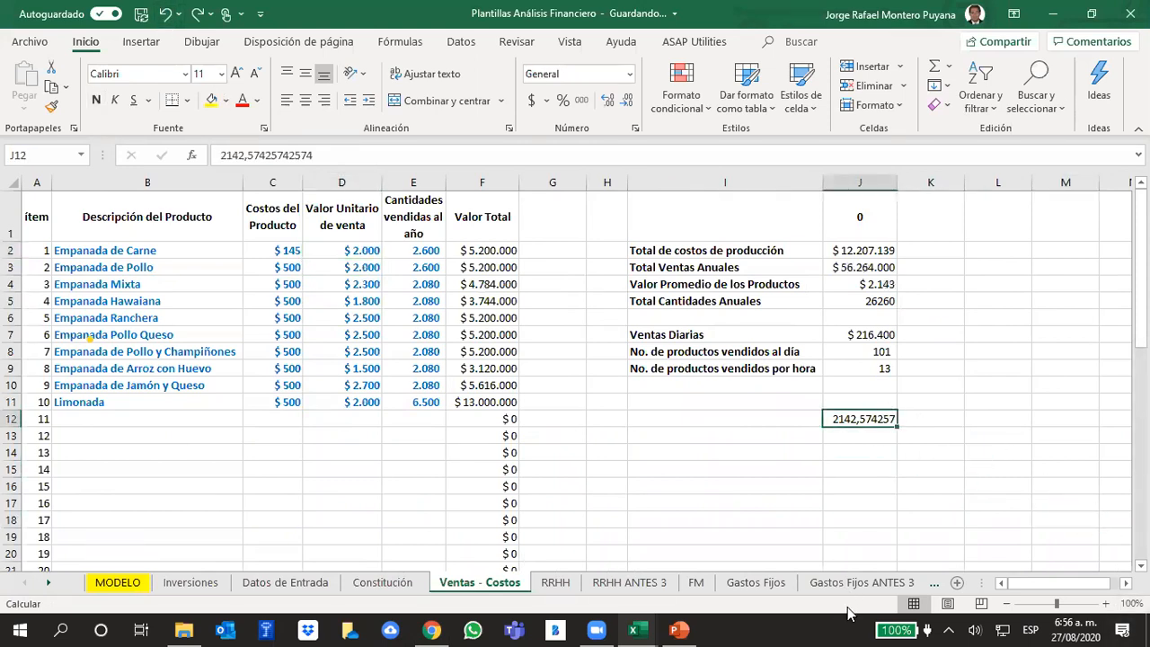
key("Delete")
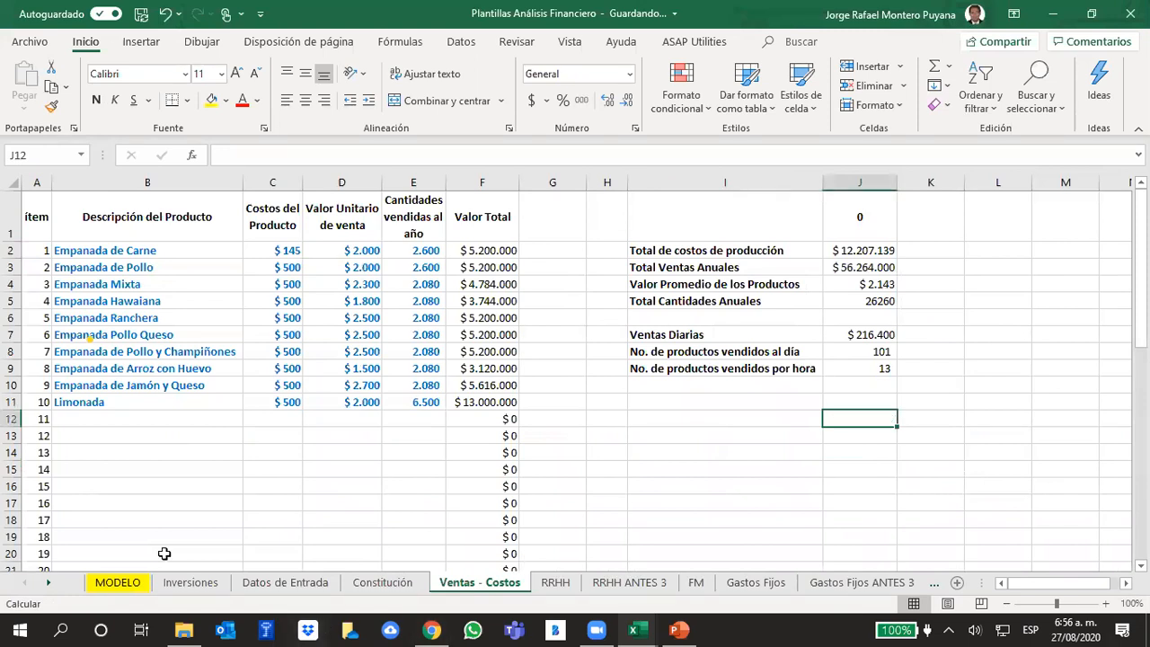
- Enter 10,63% as the year 1 price growth "gp" in cell D13 of the MODELO sheet
left_click(118, 582)
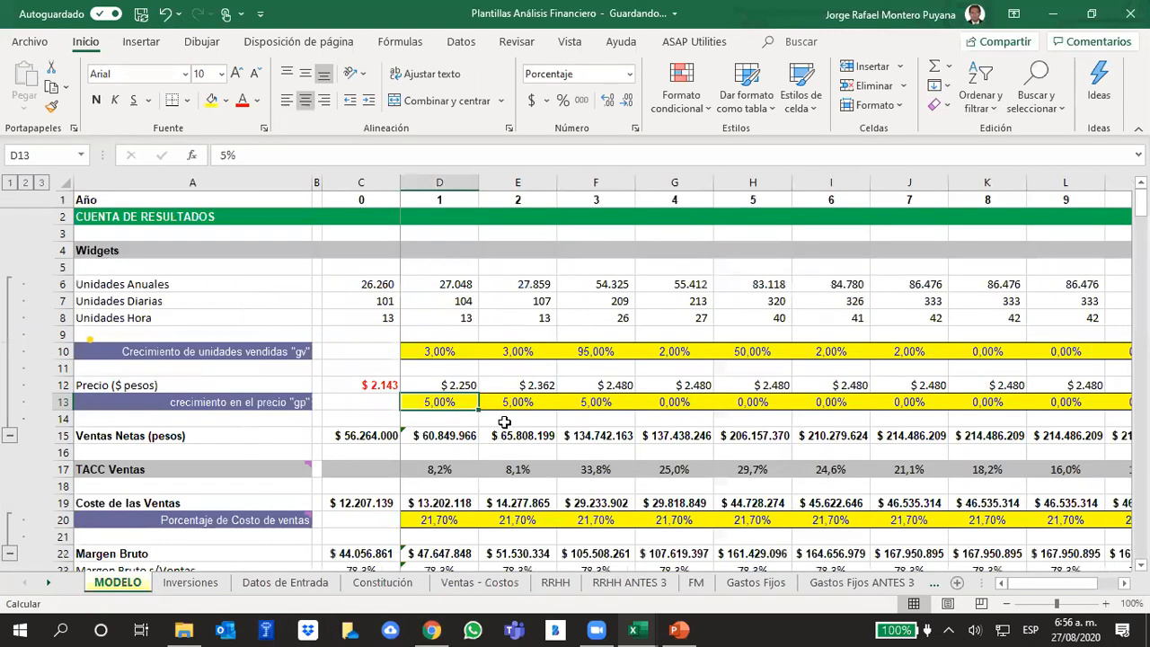
double_click(457, 402)
type("10")
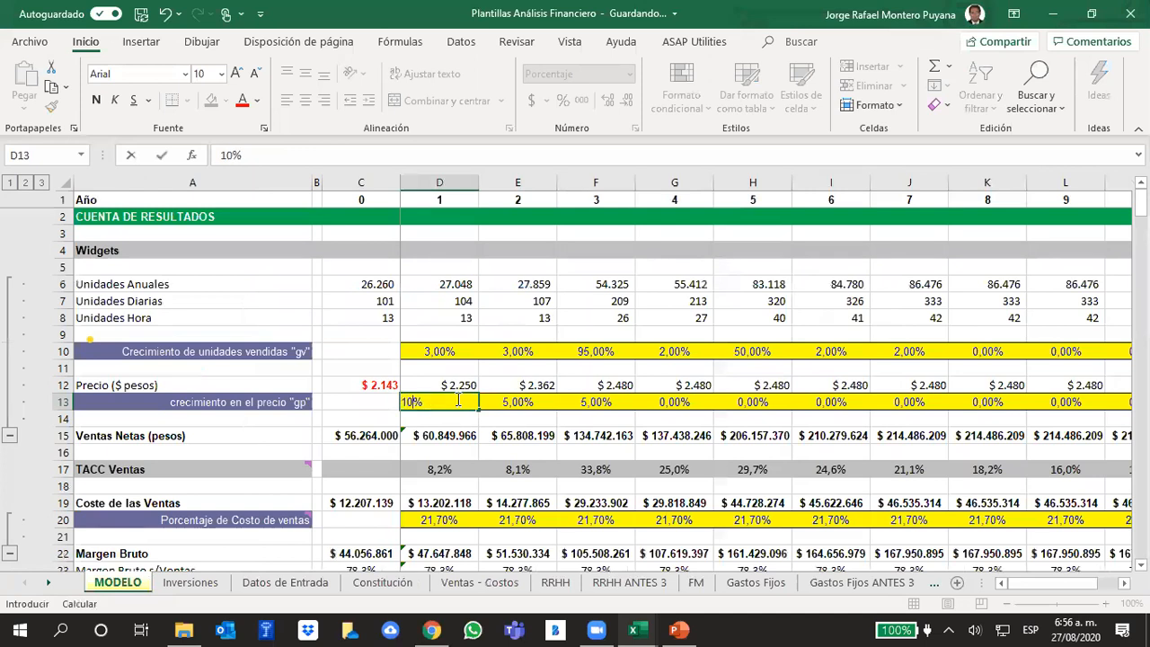
type(",63")
key("Return")
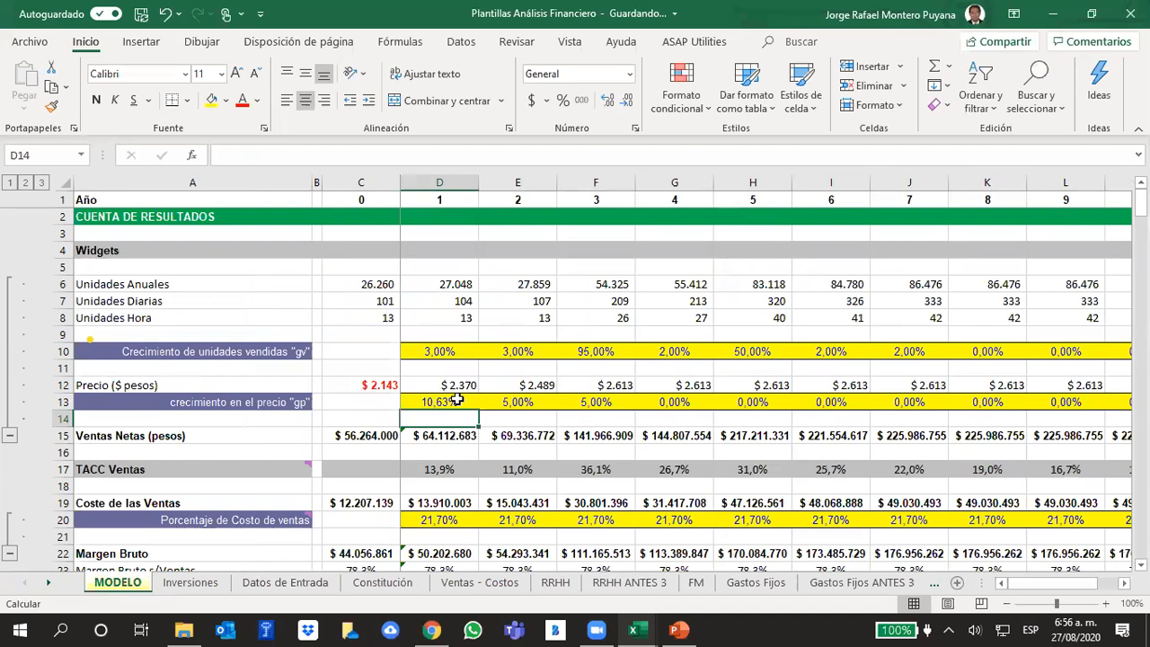
- Copy the 5% price growth "gp" from year 3 across years 4 to 10
left_click_drag(511, 415, 632, 422)
left_click_drag(536, 388, 519, 401)
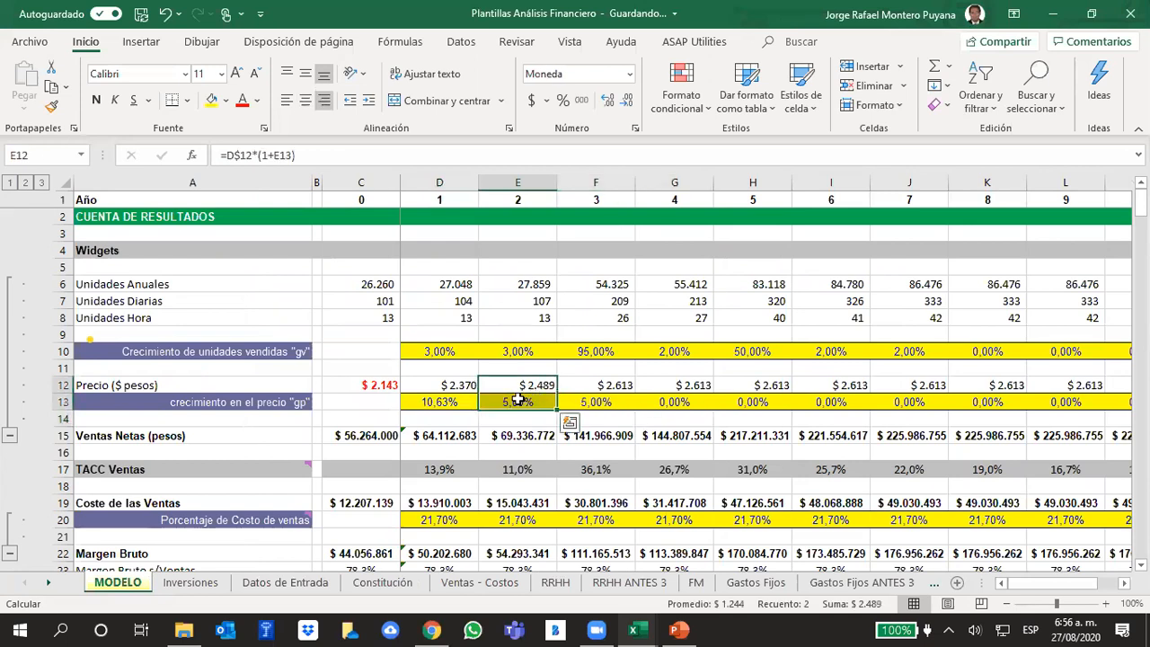
left_click(517, 401)
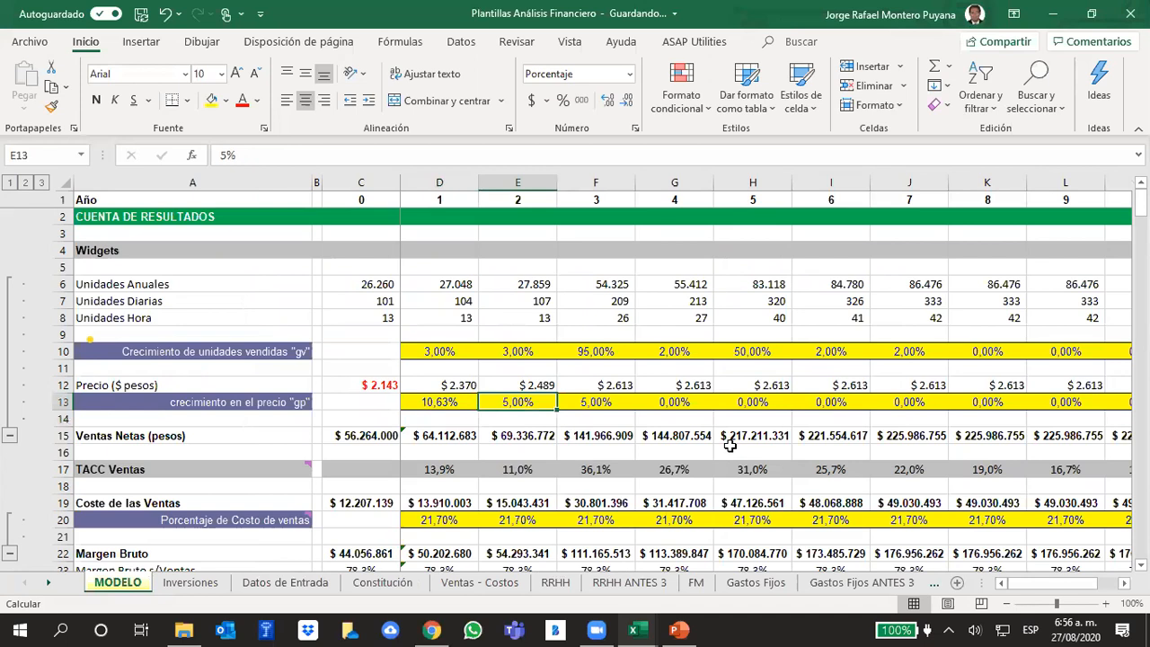
left_click(602, 416)
left_click(596, 398)
left_click_drag(635, 409, 988, 414)
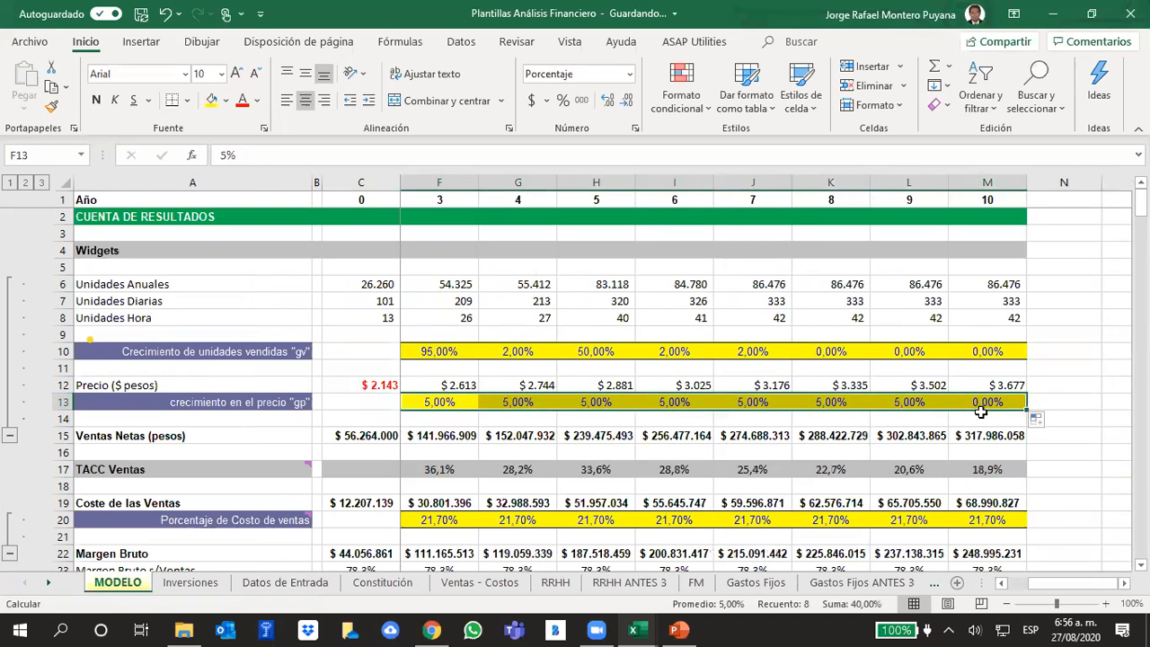
left_click(1085, 400)
left_click(1008, 387)
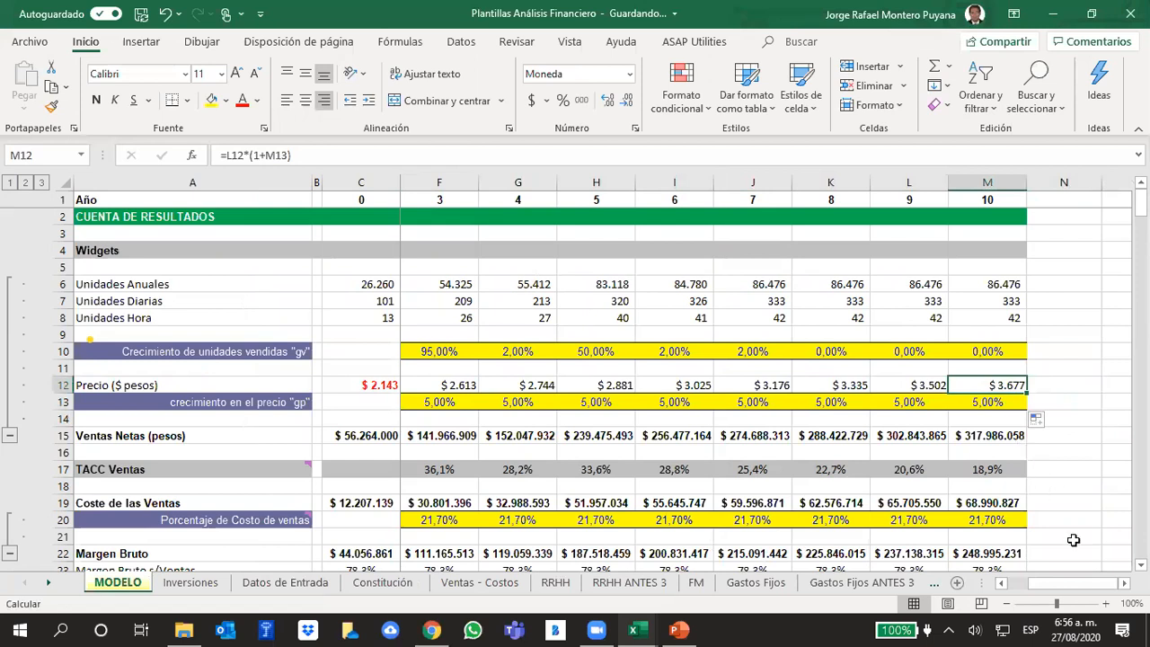
left_click_drag(1086, 591, 1110, 593)
left_click(1092, 439)
left_click(1014, 381)
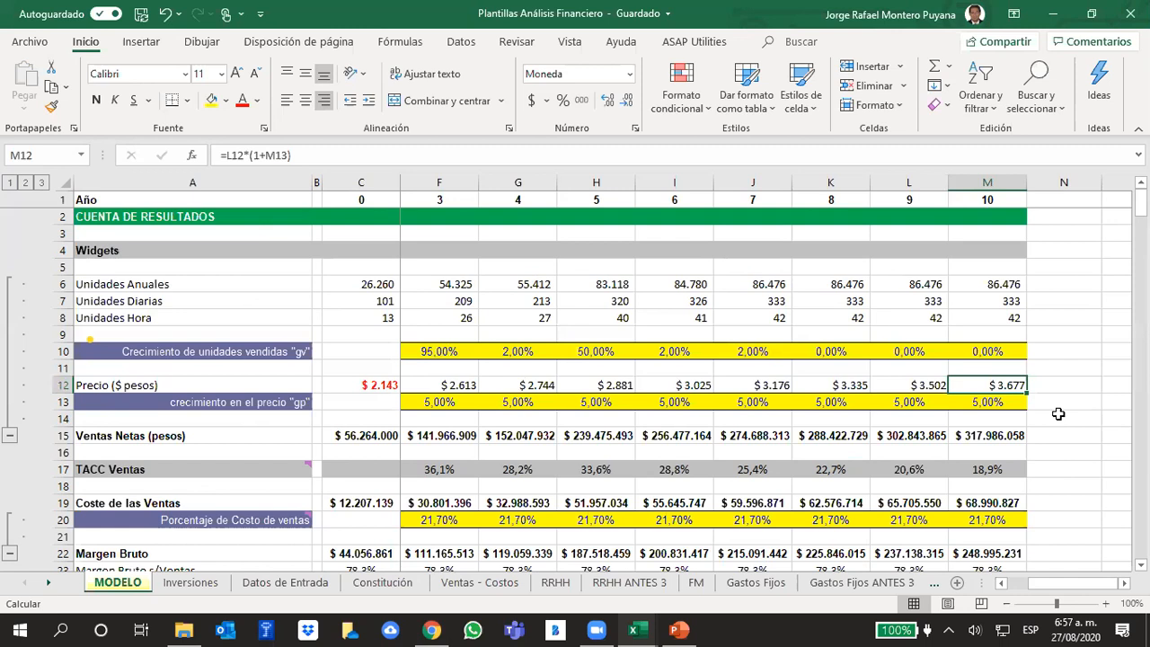
left_click(605, 627)
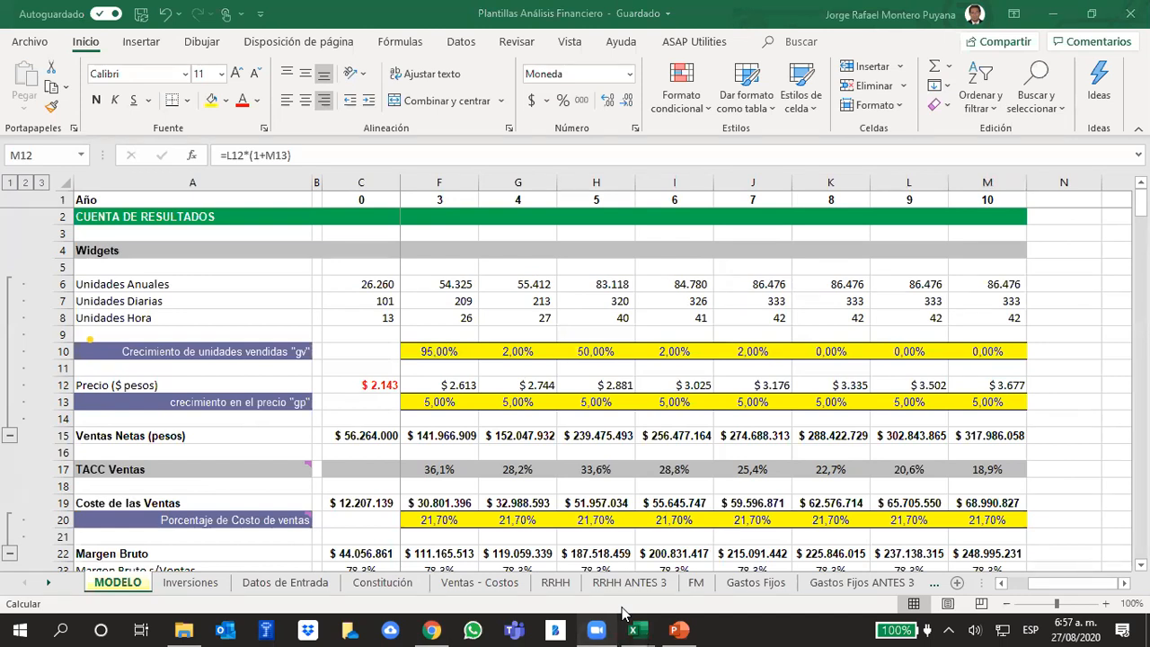
left_click(1079, 409)
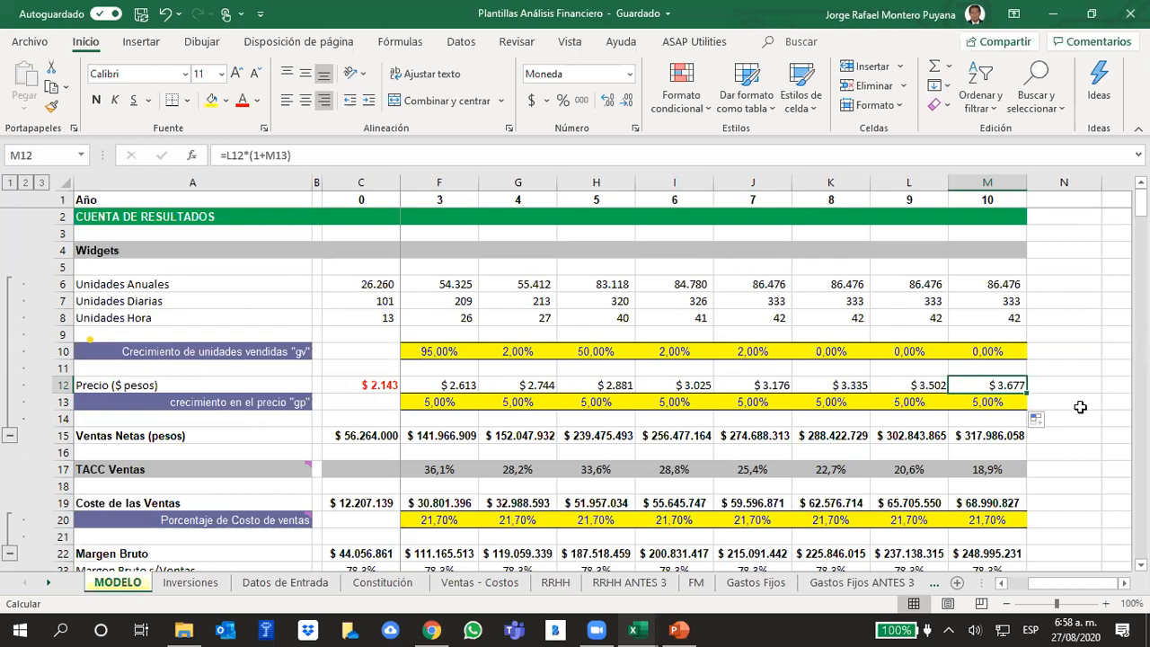
- Examine the Precio ($ pesos) row in MODELO, checking the price formulas from year 0 through year 10
key("Left")
key("Left")
key("Left")
key("Left")
key("Left")
key("Left")
key("Left")
key("Left")
key("Left")
key("Left")
key("Right")
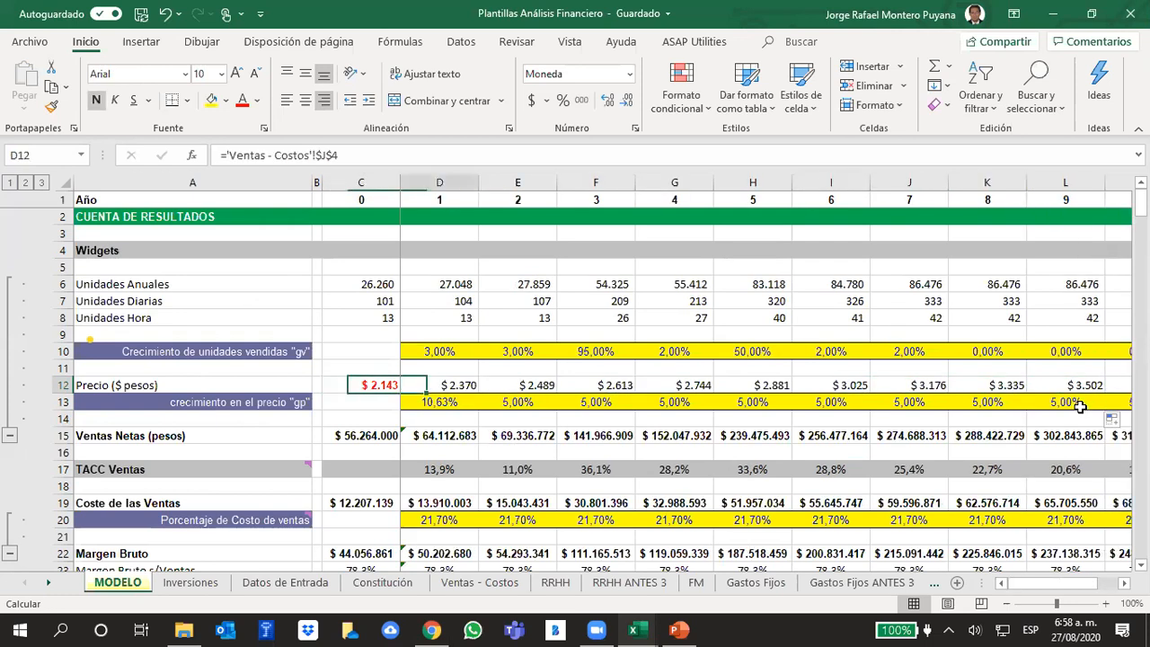
key("Right")
key("Right")
key("Right")
key("Right")
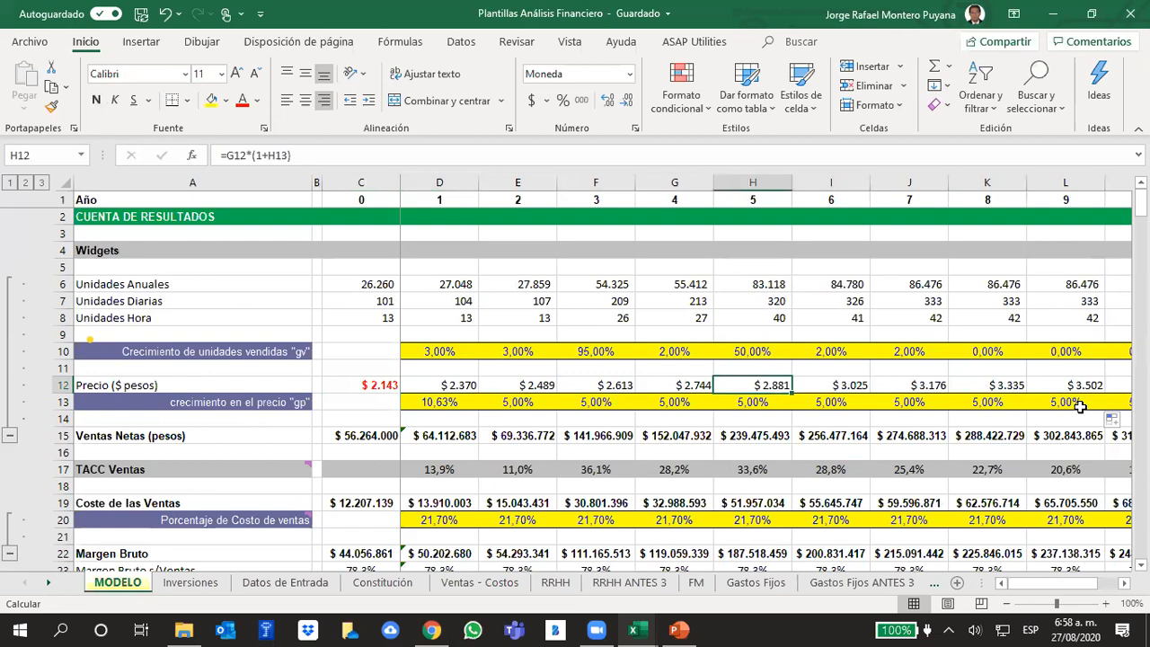
key("Left")
key("Left")
key("Left")
key("Left")
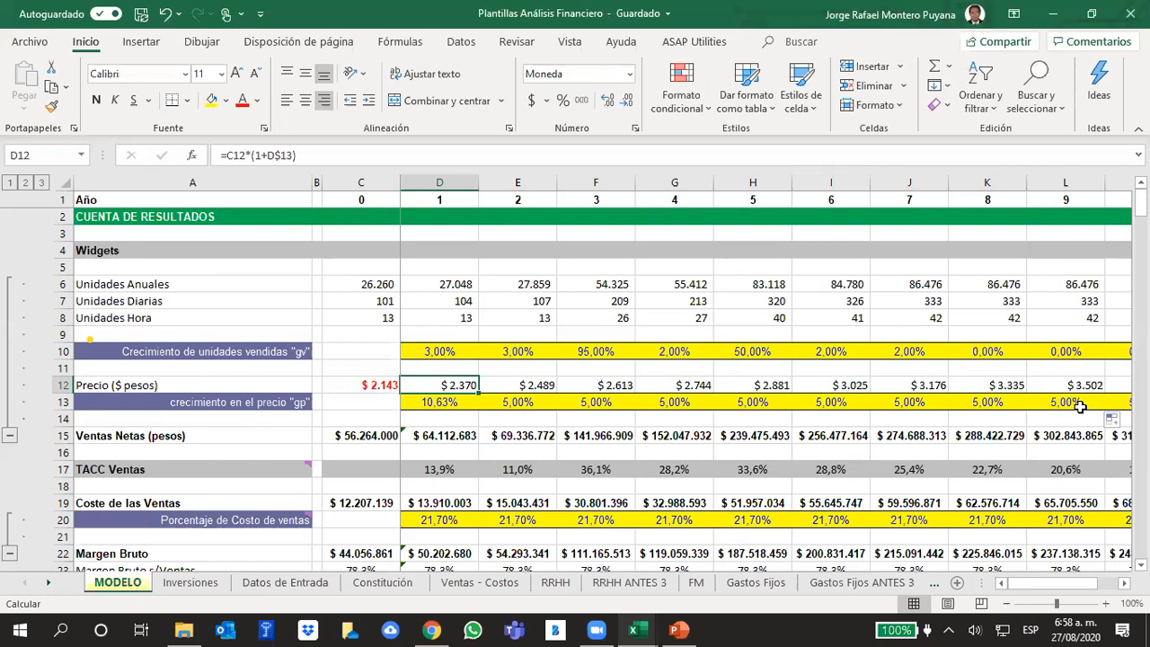
key("Right")
key("Right")
key("Right")
key("Right")
key("Right")
key("Right")
key("Right")
key("Right")
key("Right")
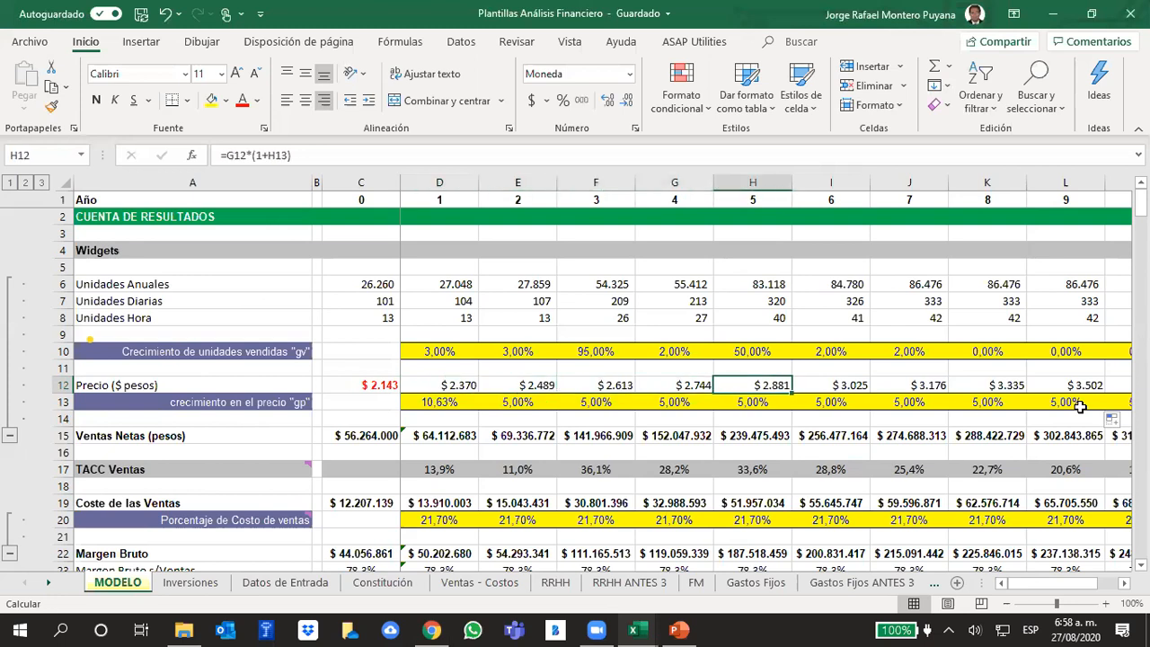
key("Left")
key("Left")
key("Left")
key("Left")
key("Left")
key("Right")
key("Right")
key("Right")
key("Right")
key("Right")
key("Right")
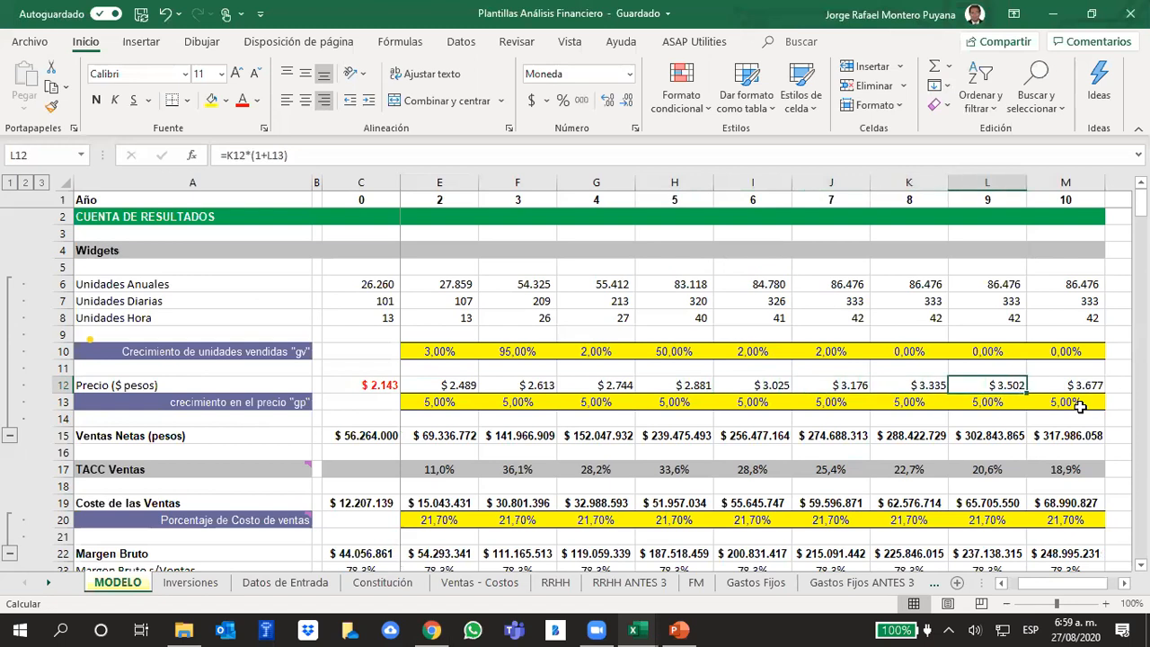
key("Left")
key("Left")
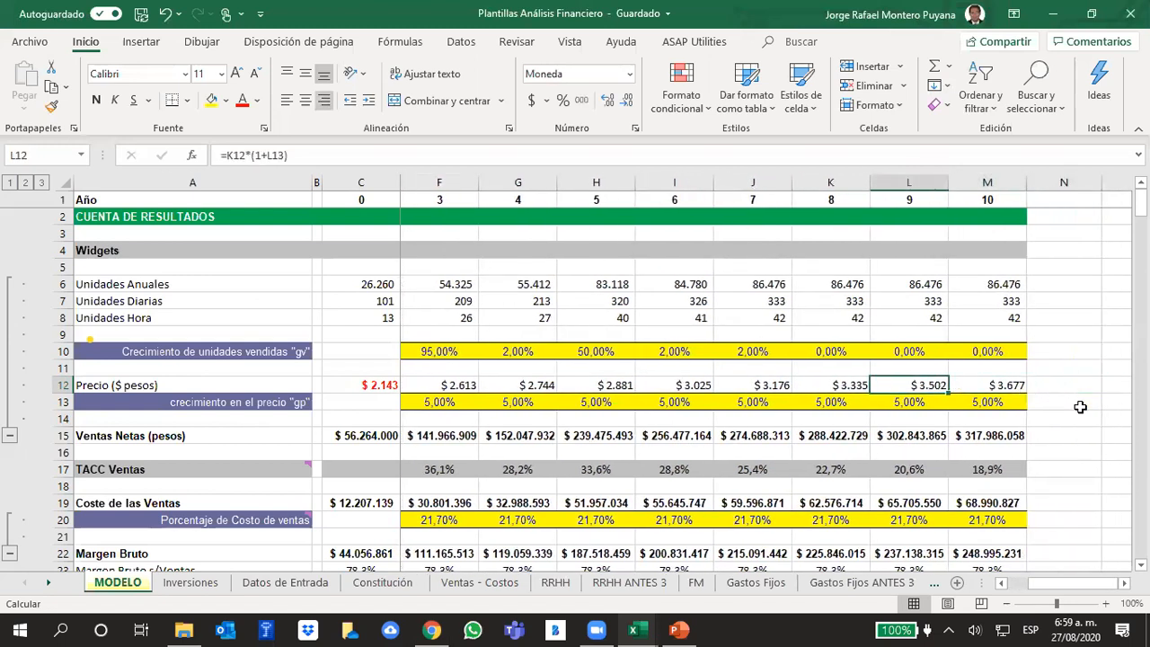
key("Right")
key("Right")
key("Right")
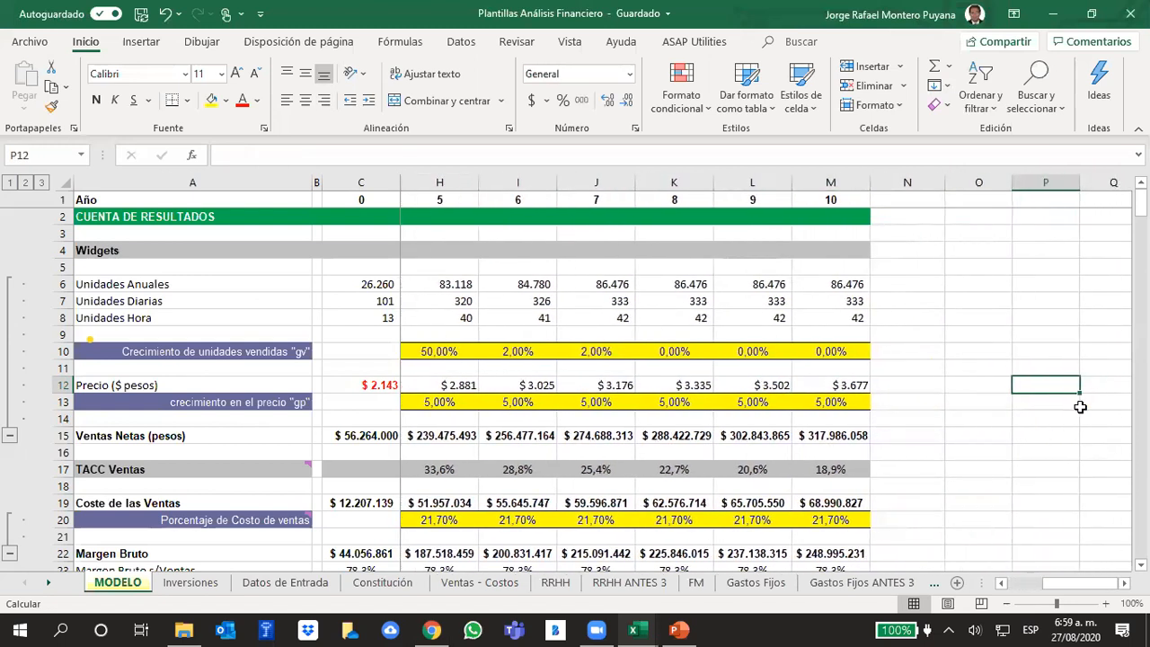
key("Home")
key("Right")
key("Right")
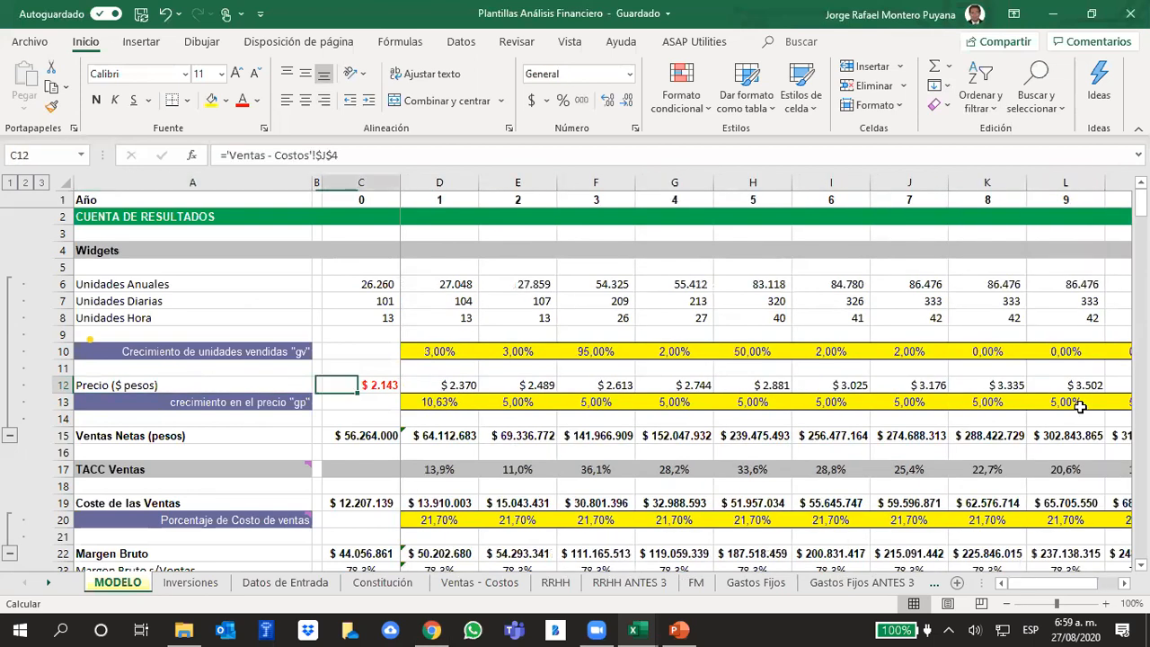
- Examine the projected Precio ($ pesos) values up to year 10, checking the price formulas of years 9 and 10
key("Right")
key("Right")
key("Right")
key("Right")
key("Right")
key("Right")
key("Right")
key("Right")
key("Right")
key("Right")
key("Right")
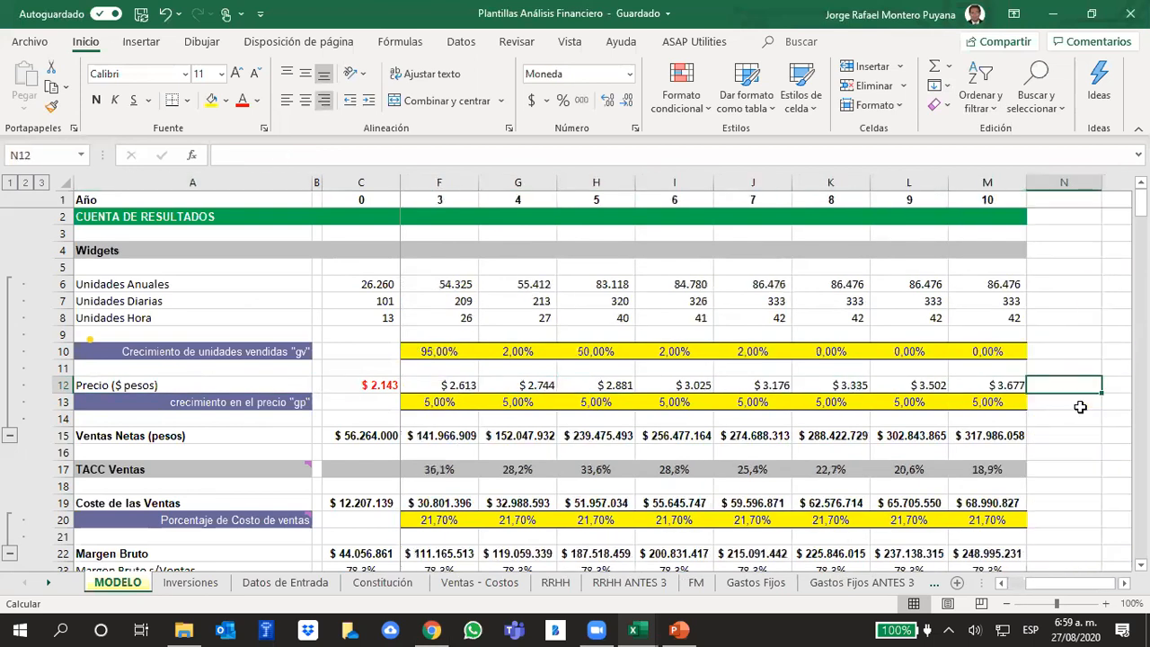
key("Left")
key("Left")
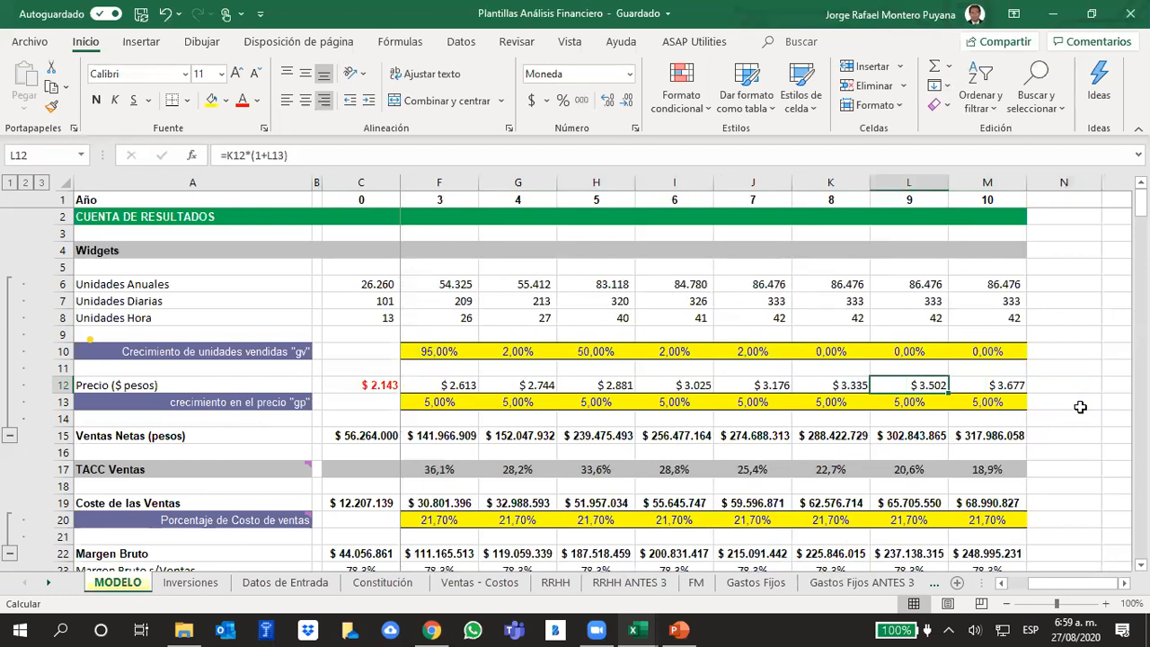
key("Right")
key("Right")
key("Left")
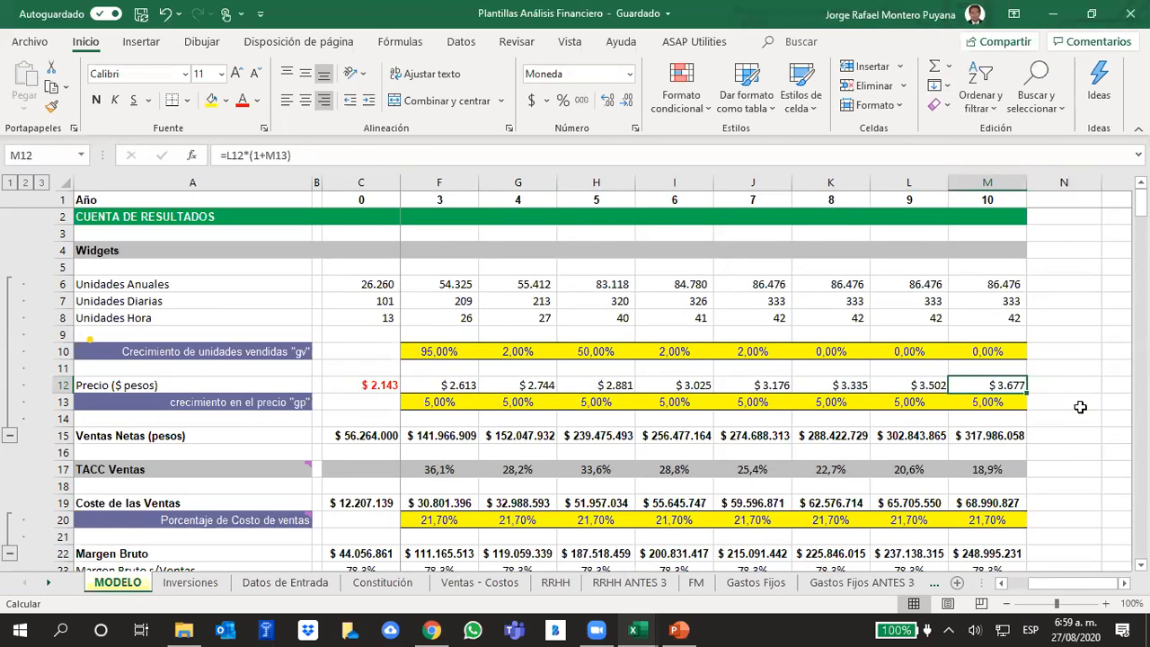
key("Left")
key("Left")
key("Left")
key("Left")
key("Left")
key("Left")
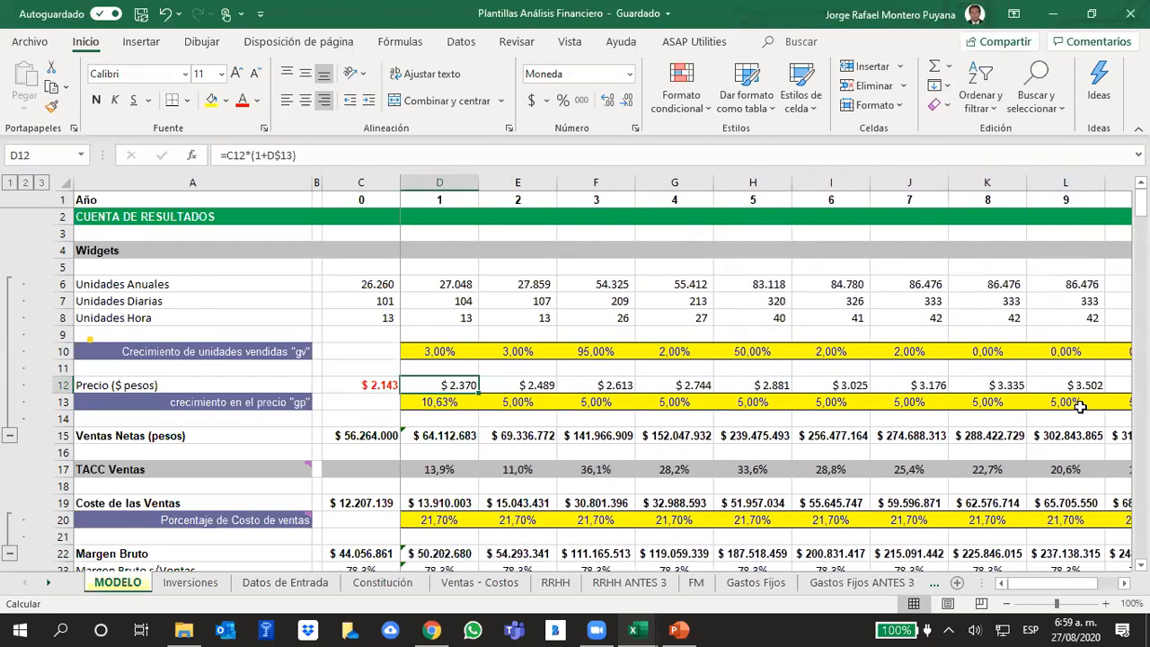
- Compare the Precio ($ pesos) cells of years 0 to 2 with the price growth "gp" in row 13
key("Right")
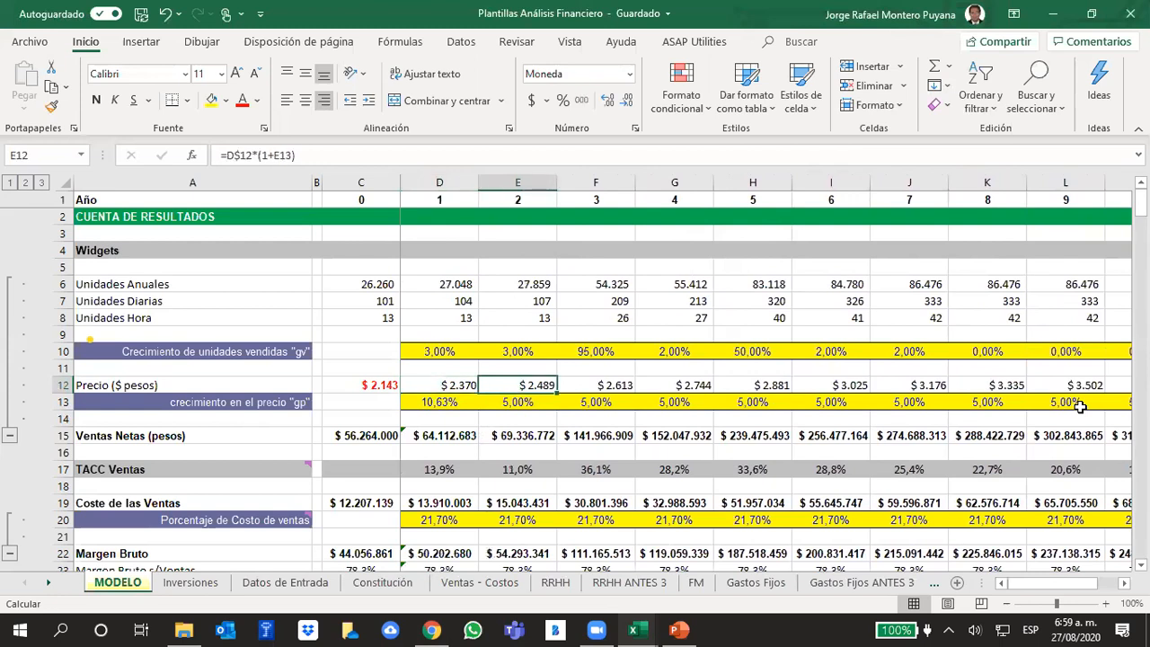
key("Down")
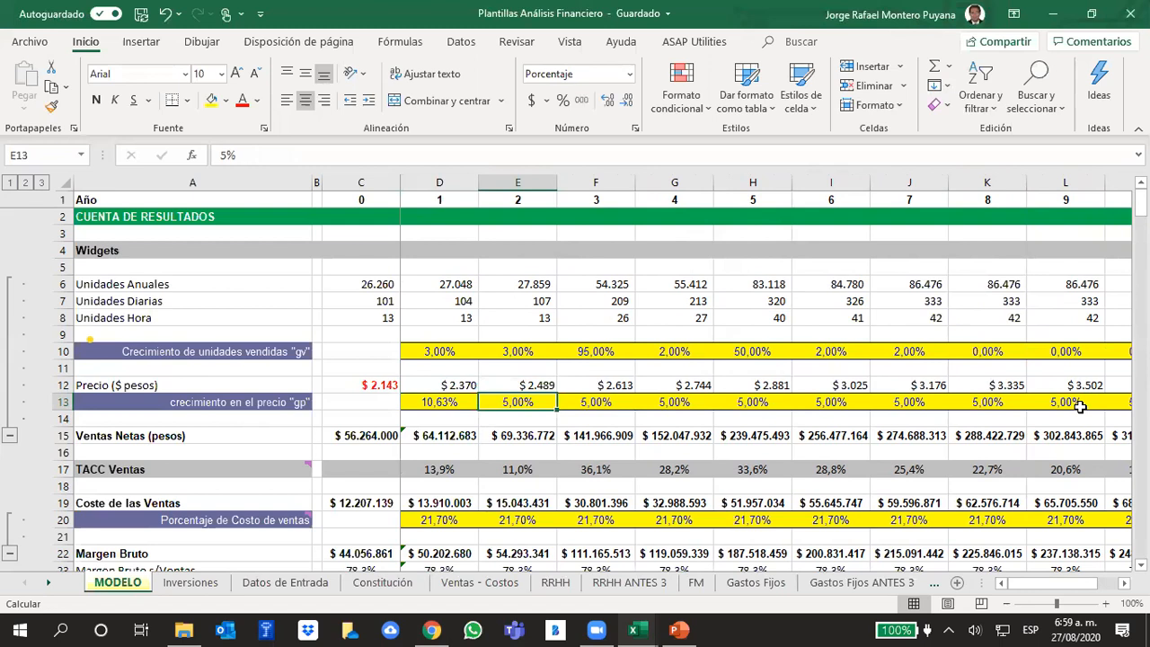
key("Up")
key("Left")
key("Left")
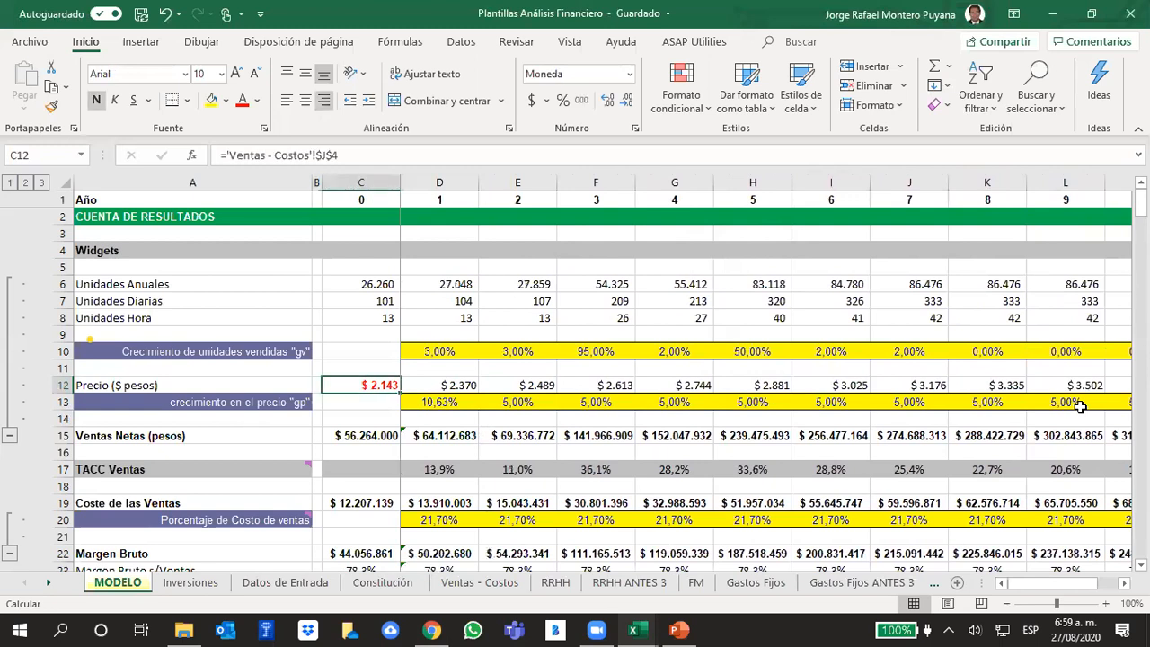
key("Down")
key("Up")
key("Right")
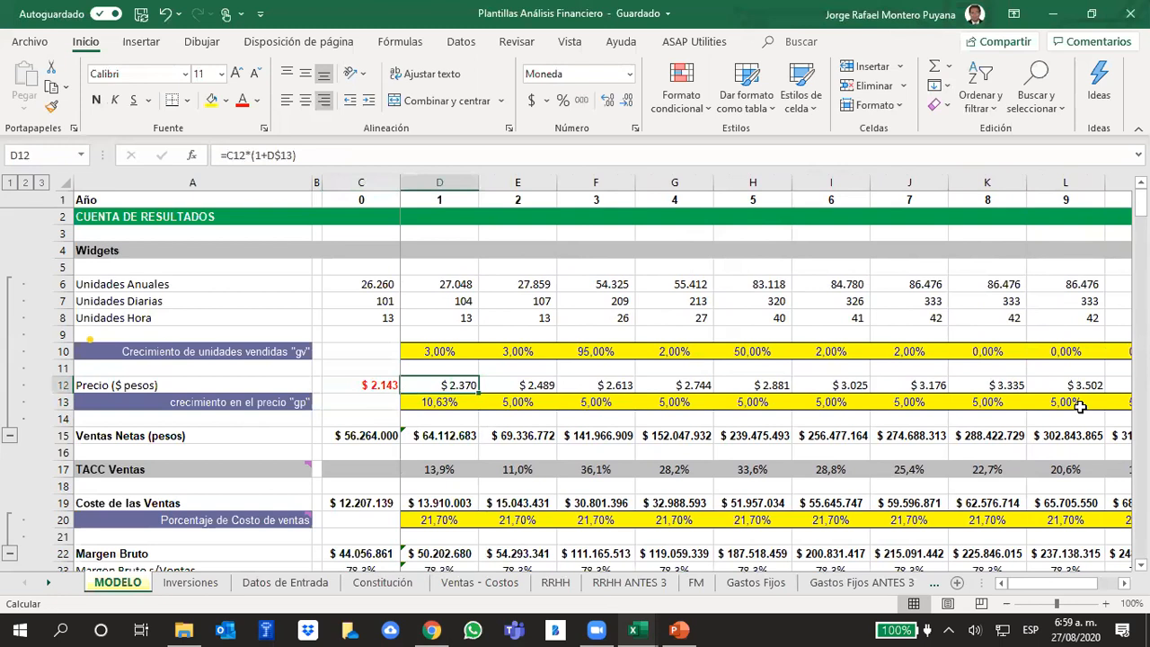
key("Left")
key("Down")
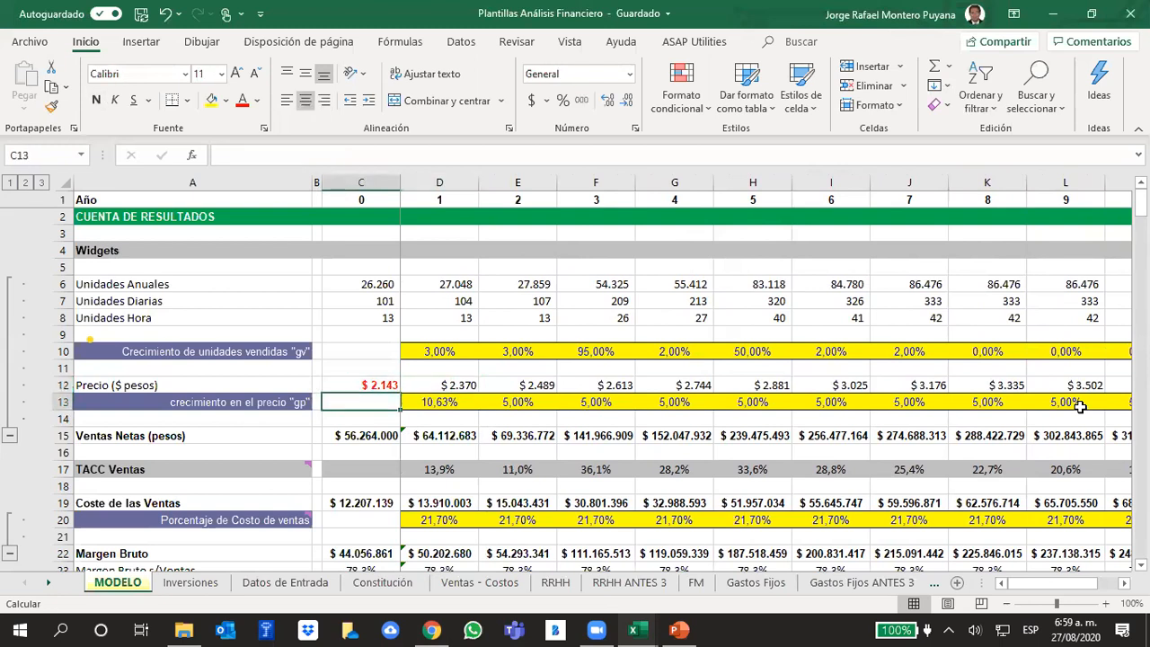
key("Up")
key("Right")
key("Right")
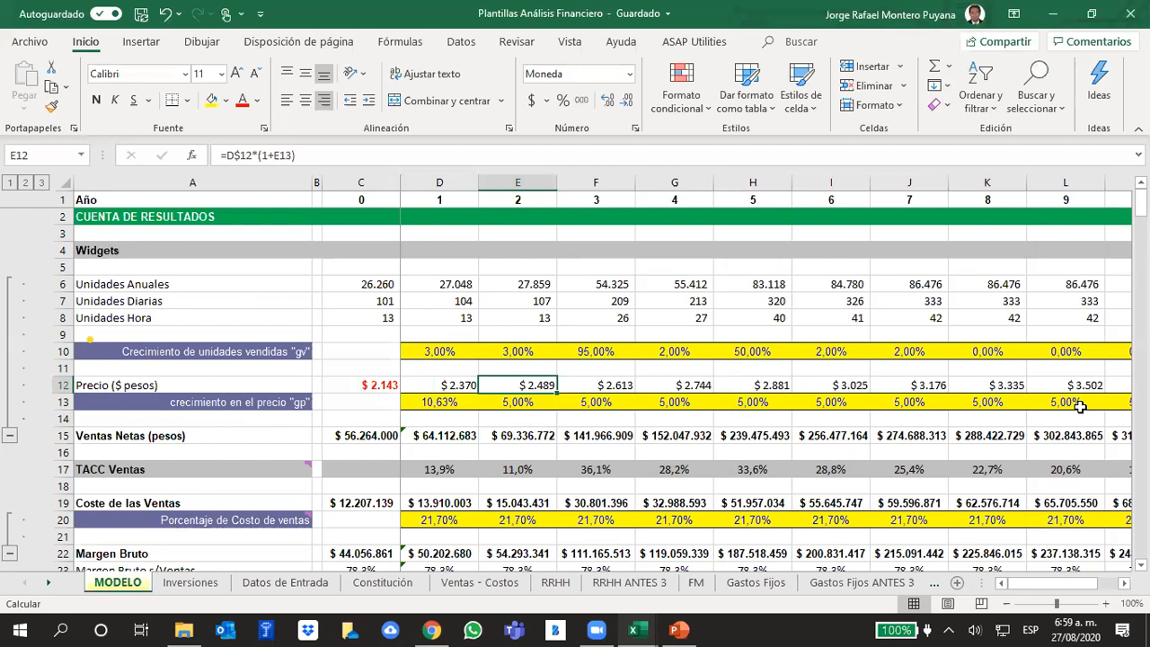
key("Down")
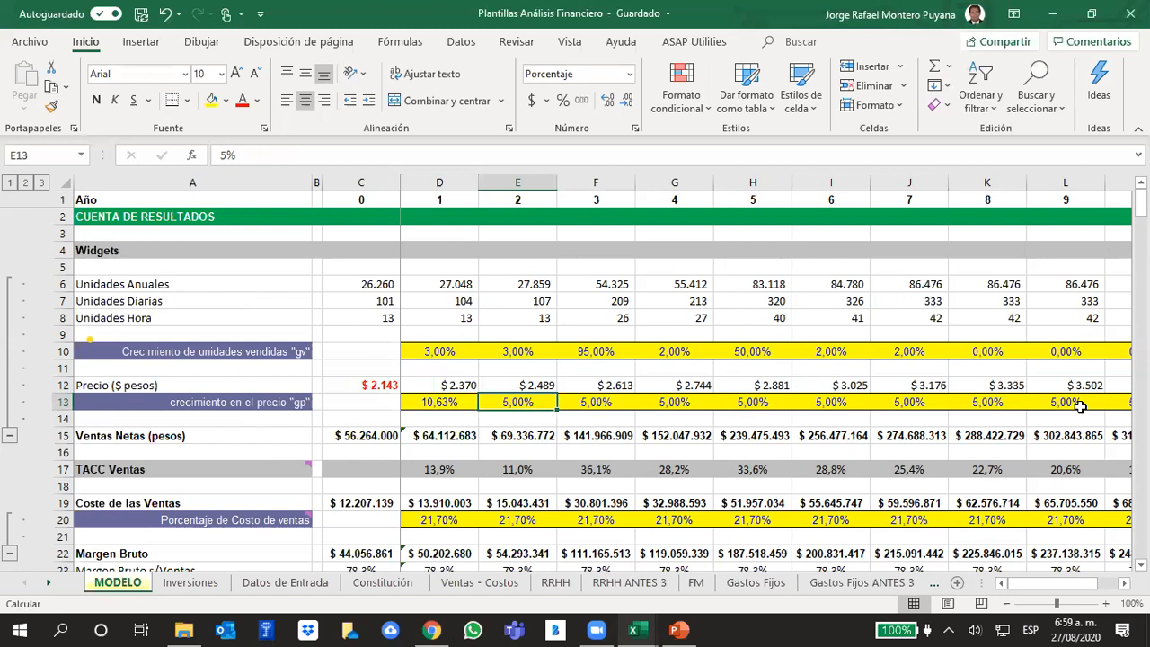
- Set the year 3 price growth "gp" in cell F13 to 0% and copy it across years 4 to 10
key("Right")
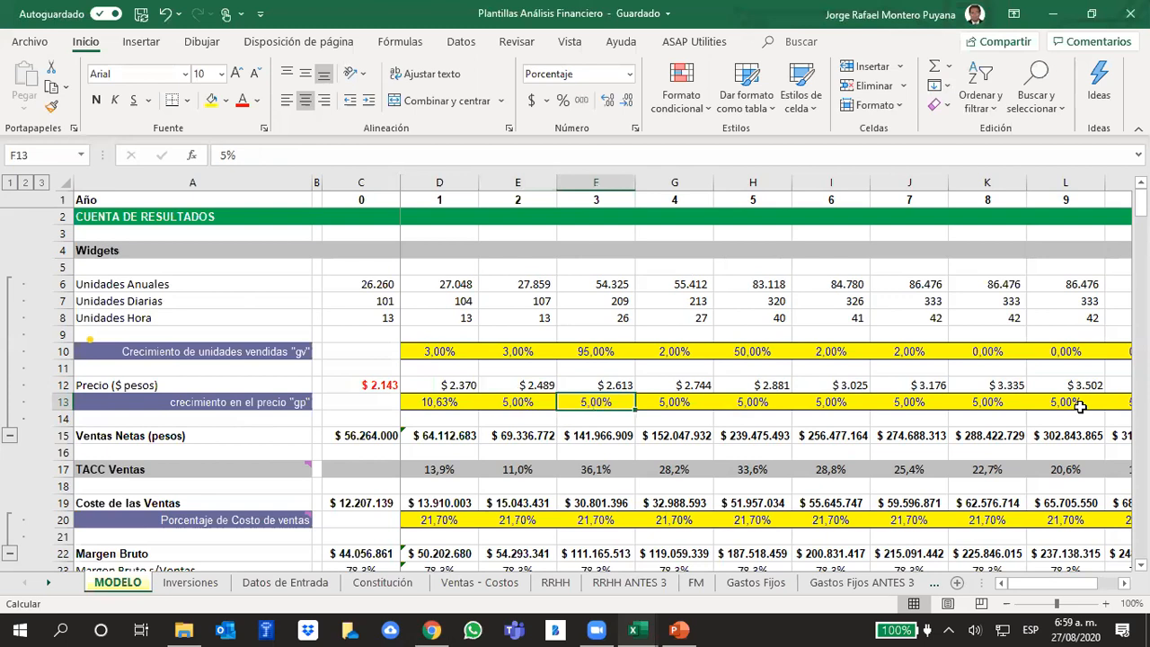
type("0")
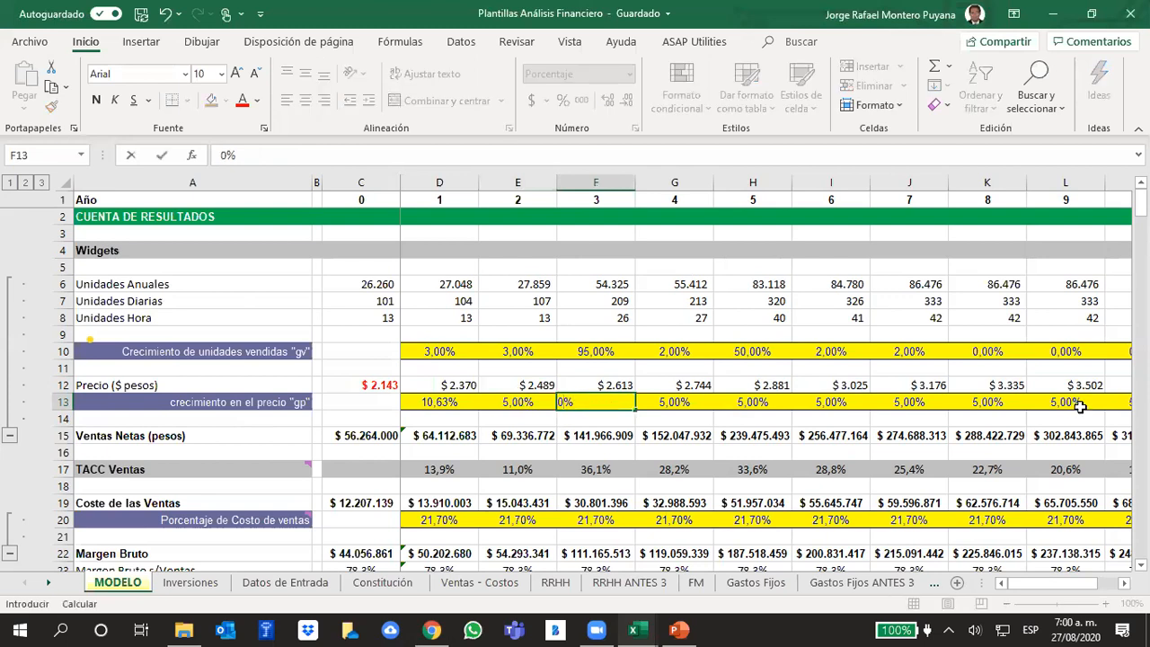
key("ctrl+Return")
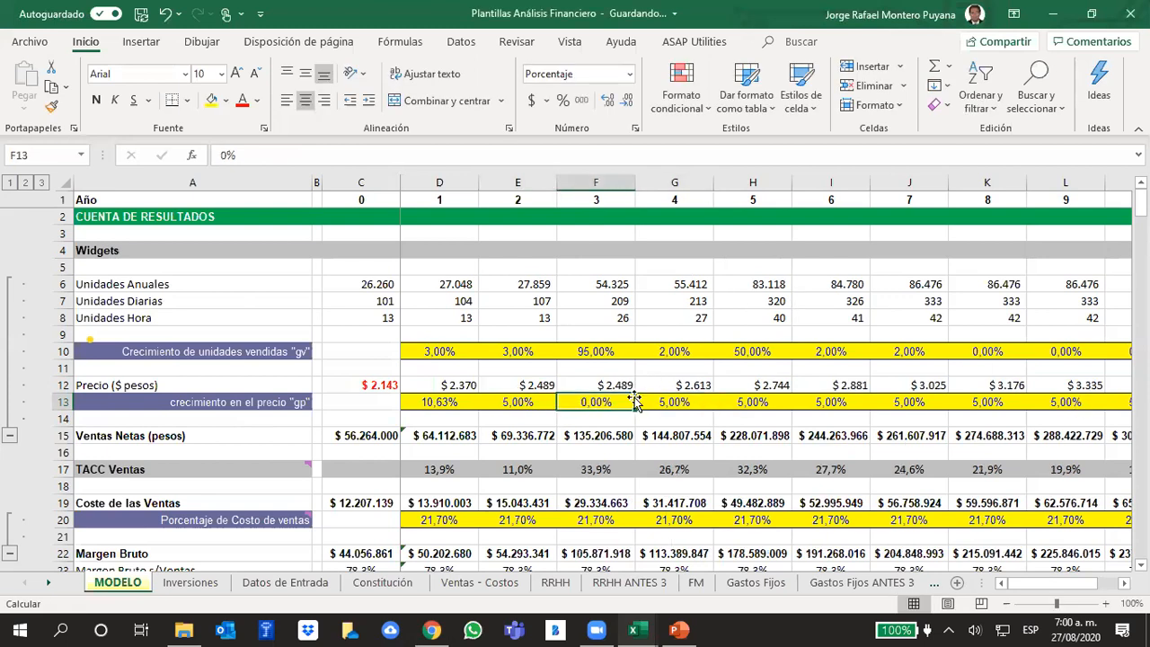
left_click_drag(634, 410, 1006, 398)
left_click(1086, 409)
left_click_drag(1060, 585, 954, 578)
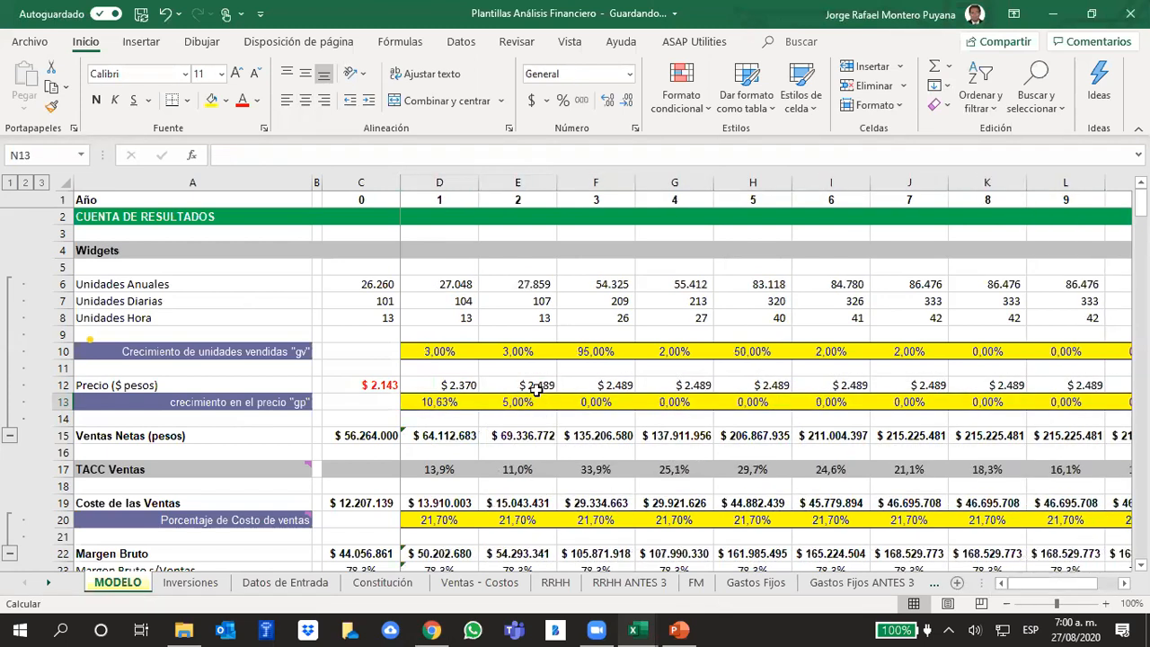
left_click(537, 389)
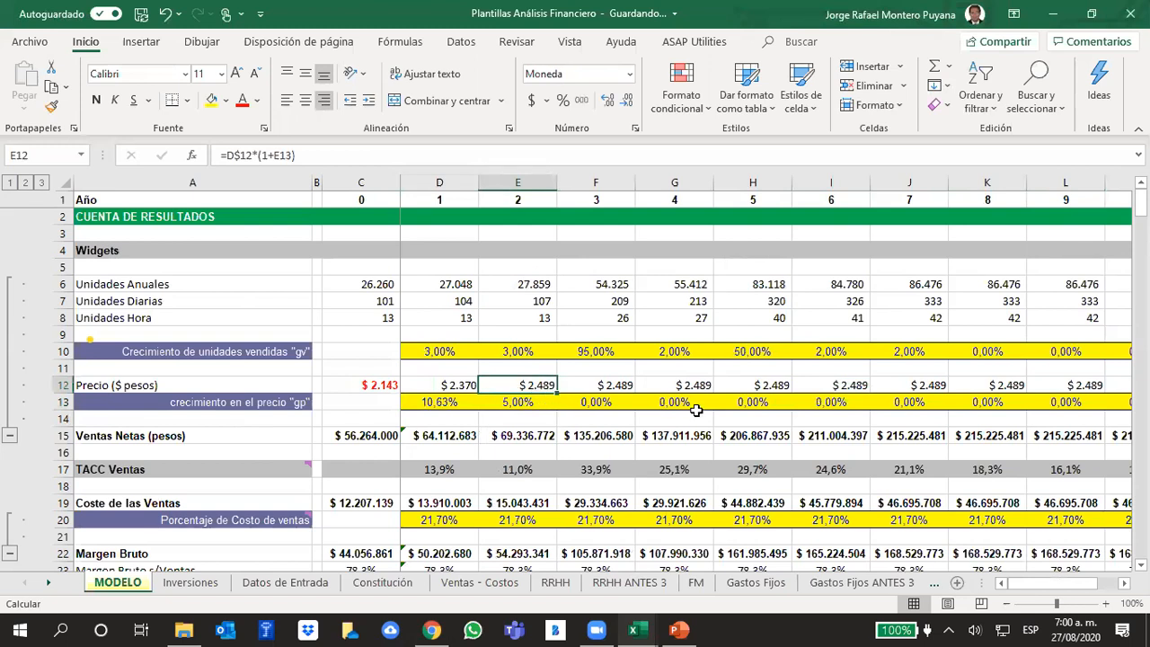
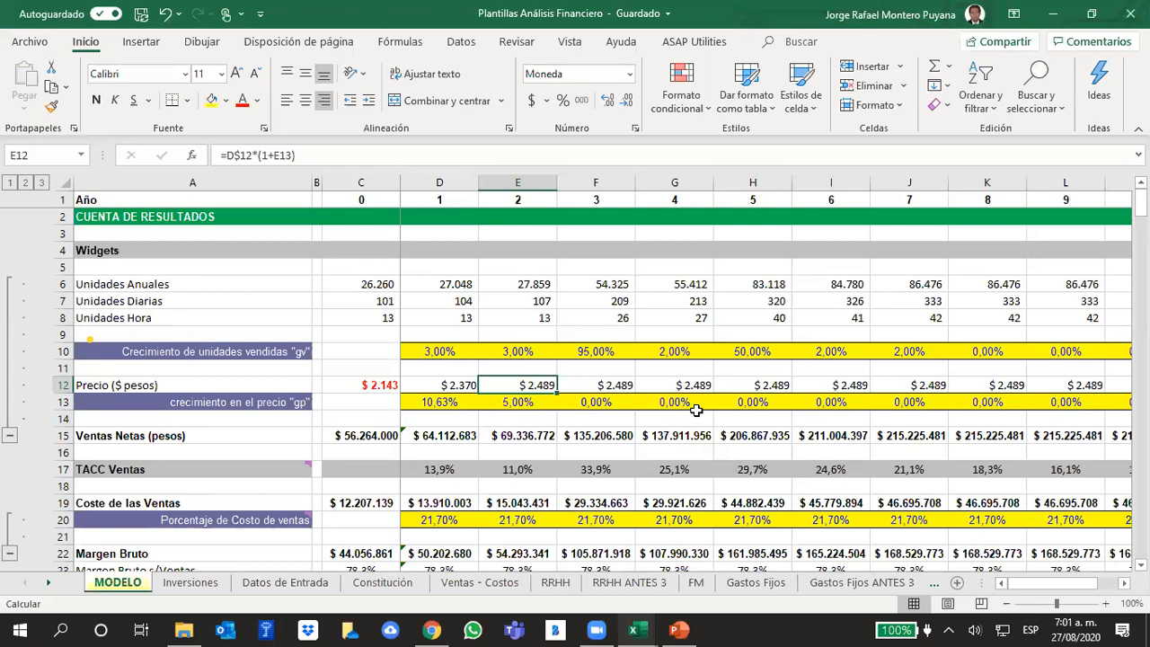
- Examine the year 1 price formula and the year 2 Coste de las Ventas formula in MODELO
key("Left")
key("Left")
key("Left")
key("Left")
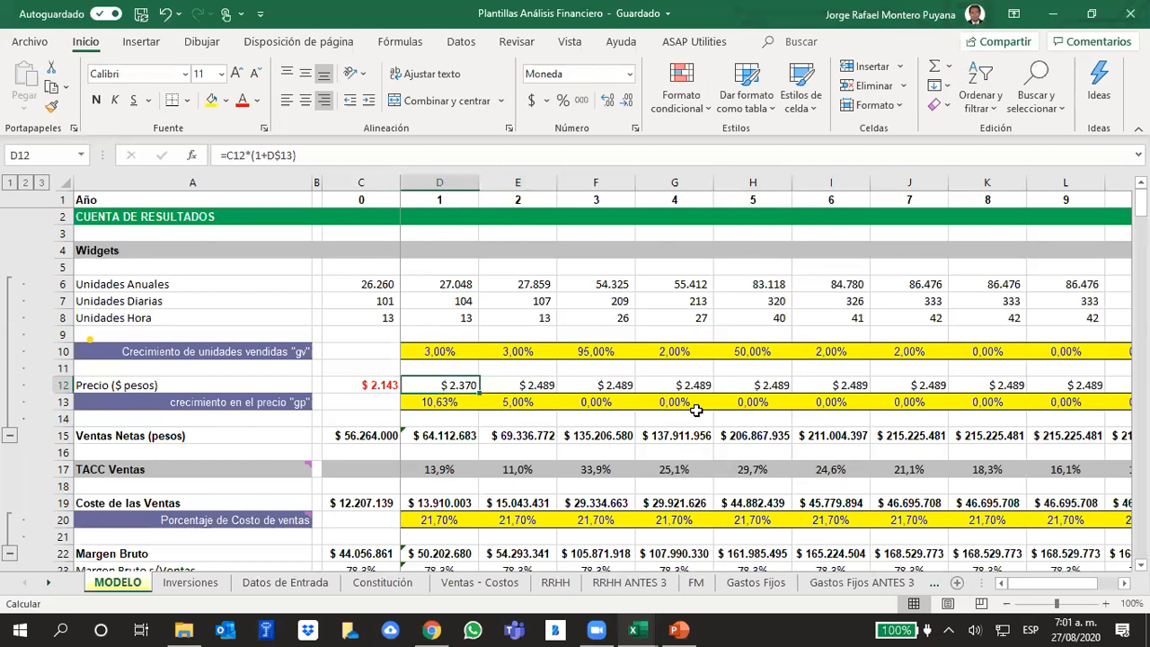
key("Down")
key("Down")
key("Down")
key("Down")
key("Down")
key("Down")
key("Down")
key("Down")
key("Up")
key("Up")
key("Down")
key("Right")
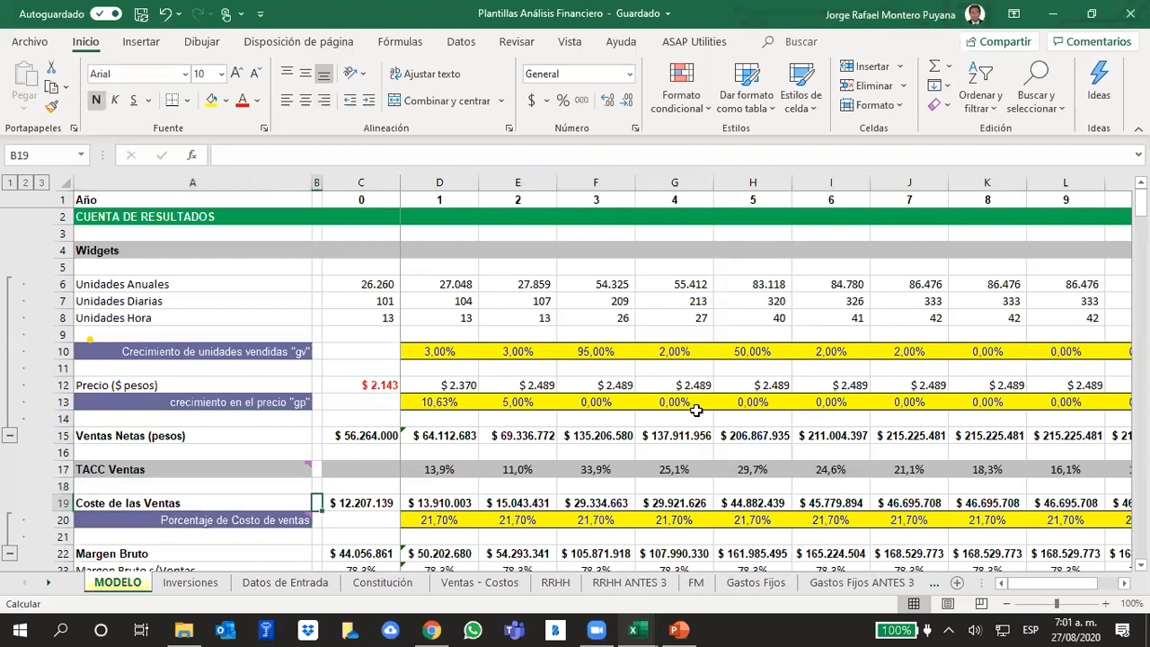
key("Right")
key("Right")
key("Right")
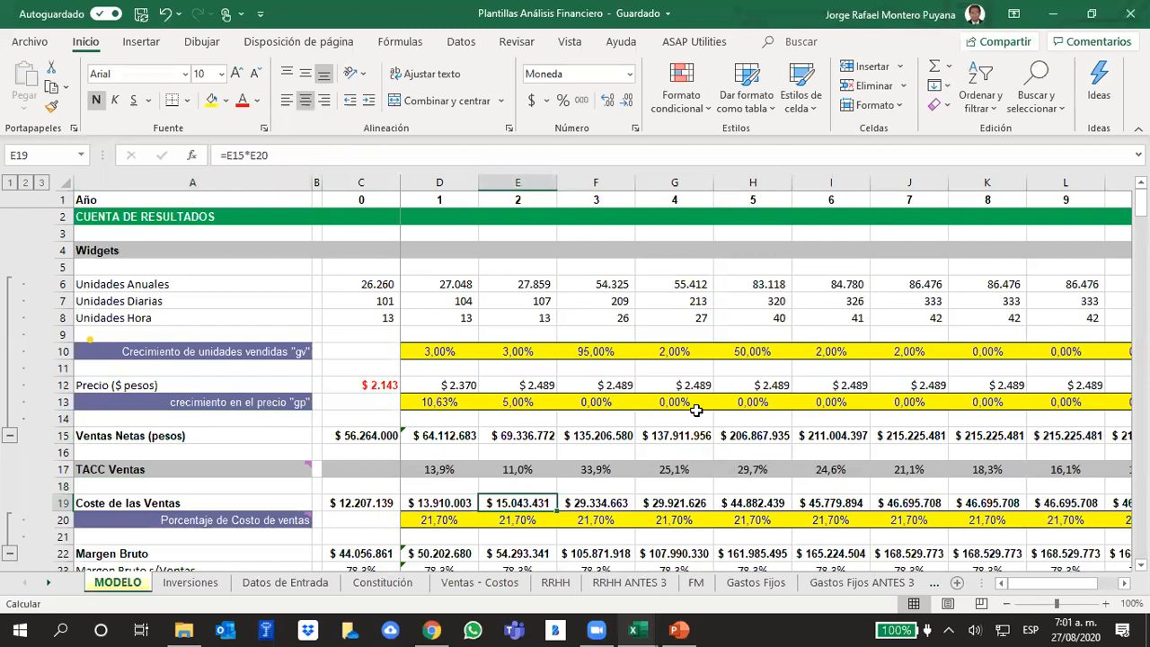
key("Up")
key("Up")
key("Up")
key("Down")
key("Down")
key("Down")
key("Down")
key("Up")
key("Up")
key("Up")
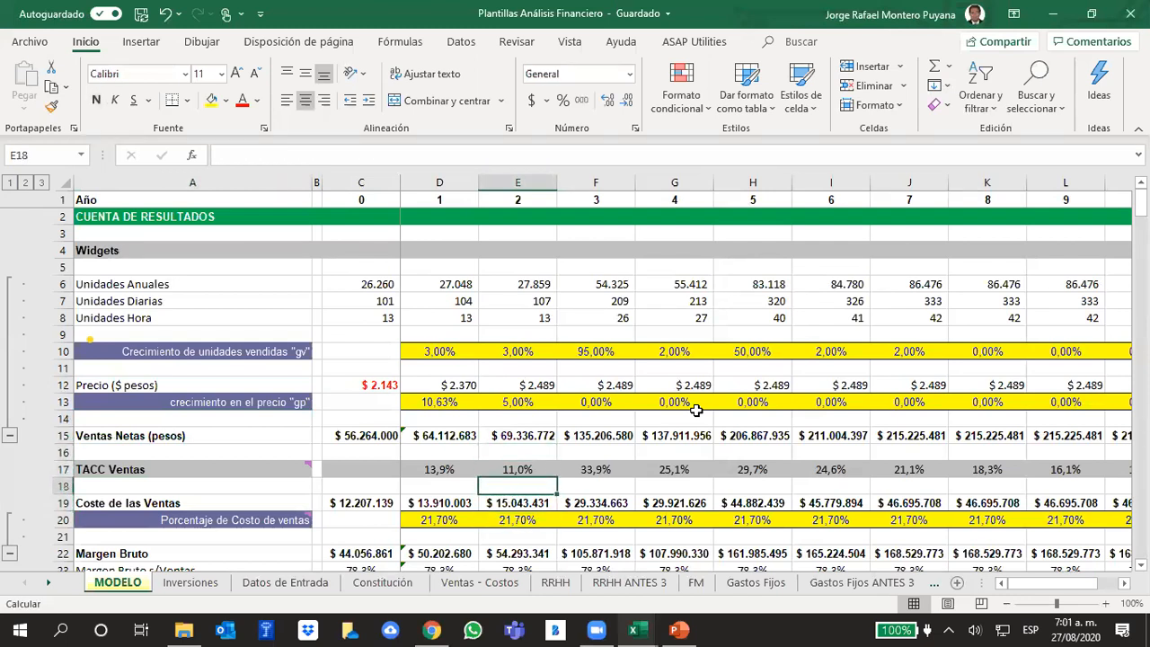
key("Down")
key("Left")
key("Left")
key("Down")
key("Down")
key("Right")
key("Right")
key("Right")
key("Right")
key("Right")
key("Up")
key("Up")
key("Up")
key("Up")
key("Up")
key("Up")
key("Up")
key("Up")
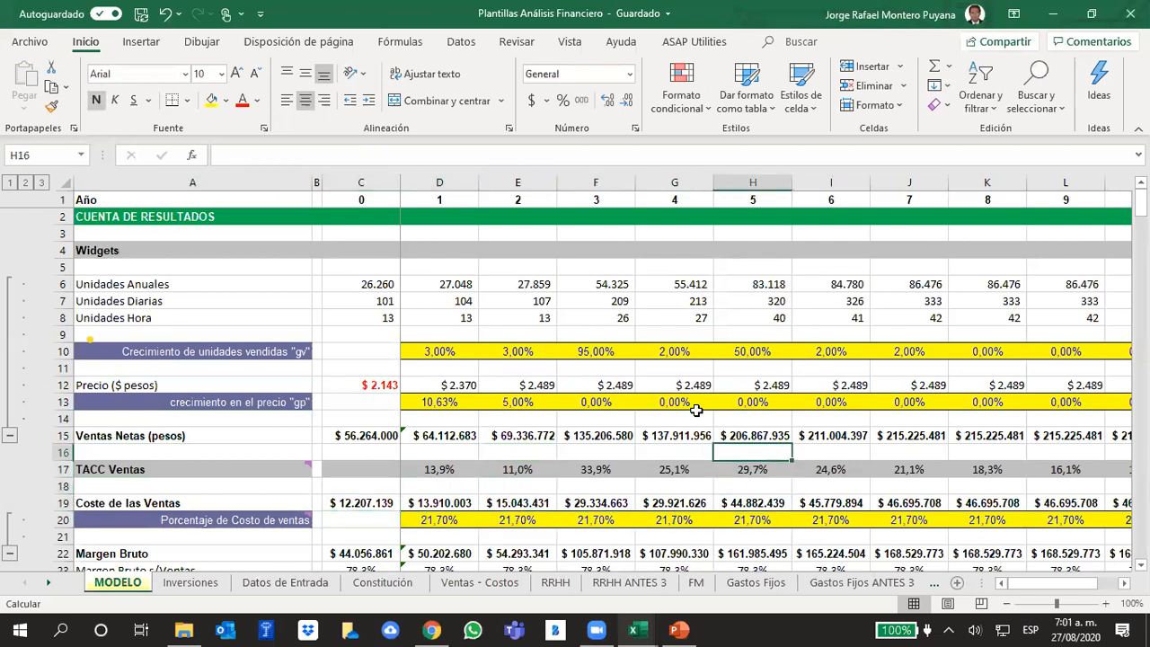
key("Left")
key("Left")
key("Left")
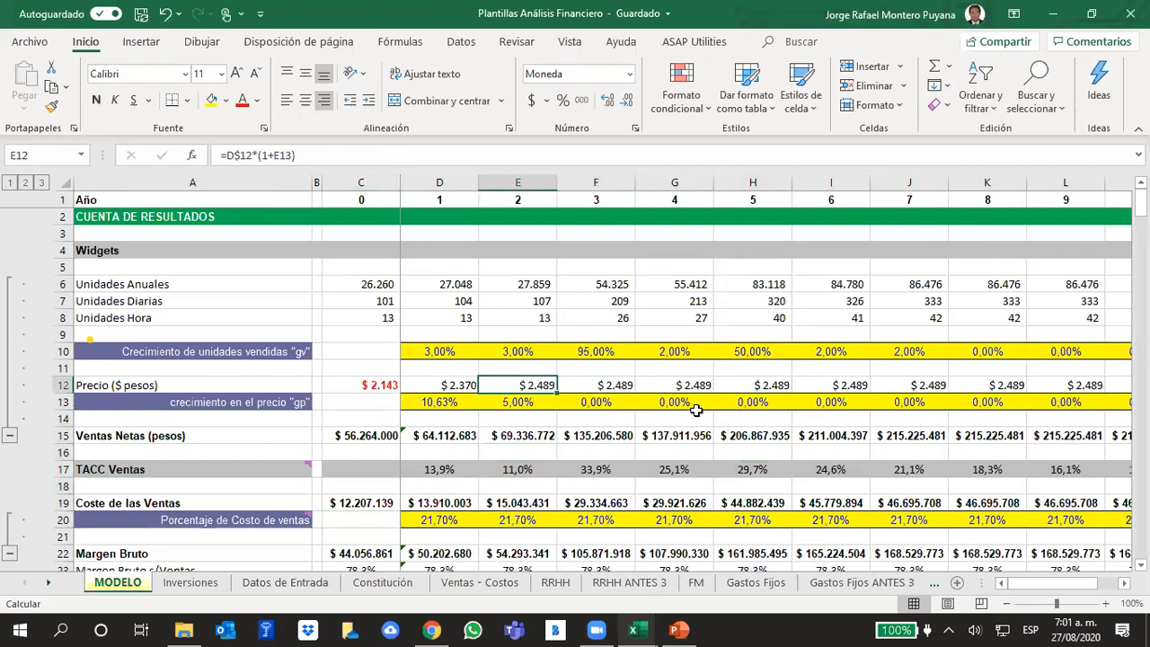
- Check the year 2 price growth "gp", Ventas Netas formula and Porcentaje de Costo de ventas against the year 2 price
key("Down")
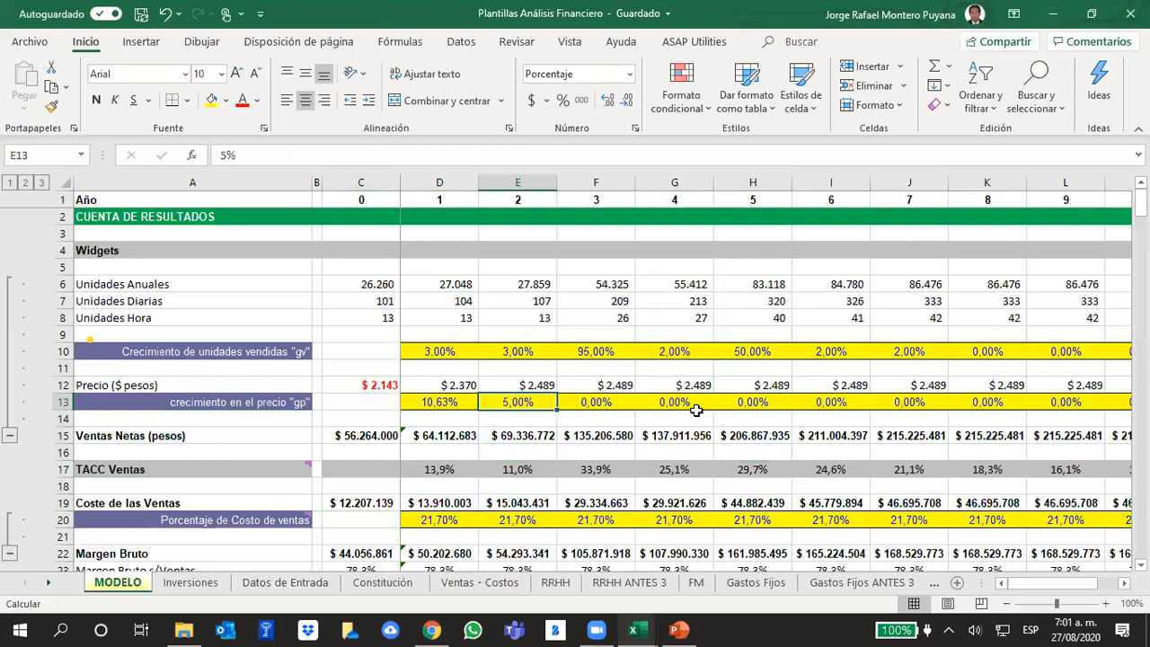
key("Down")
key("Down")
key("Down")
key("Down")
key("Down")
key("Down")
key("Down")
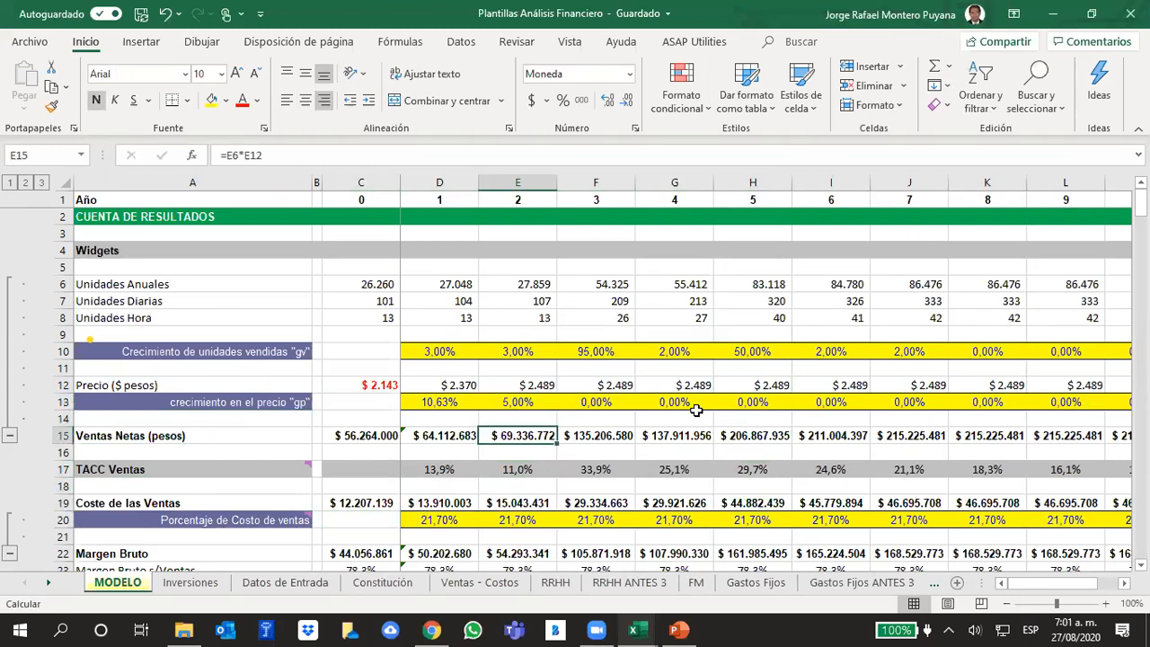
key("Up")
key("Up")
key("Up")
key("Up")
key("Up")
key("Up")
key("Up")
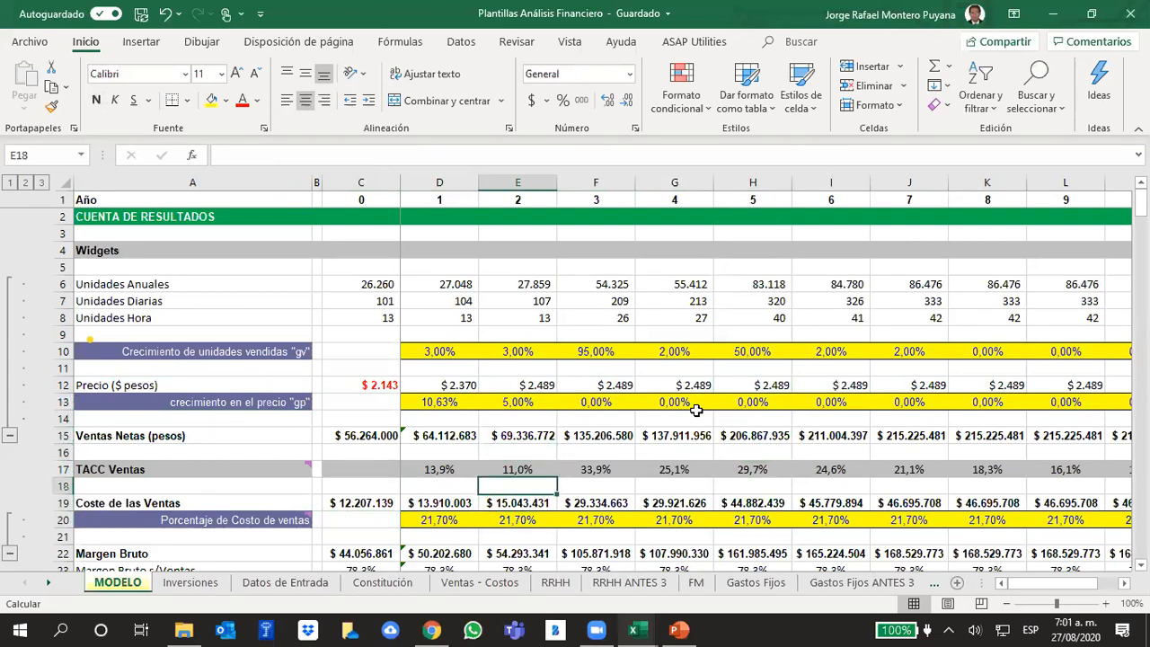
key("Down")
key("Down")
key("Down")
key("Down")
key("Down")
key("Down")
key("Down")
key("Down")
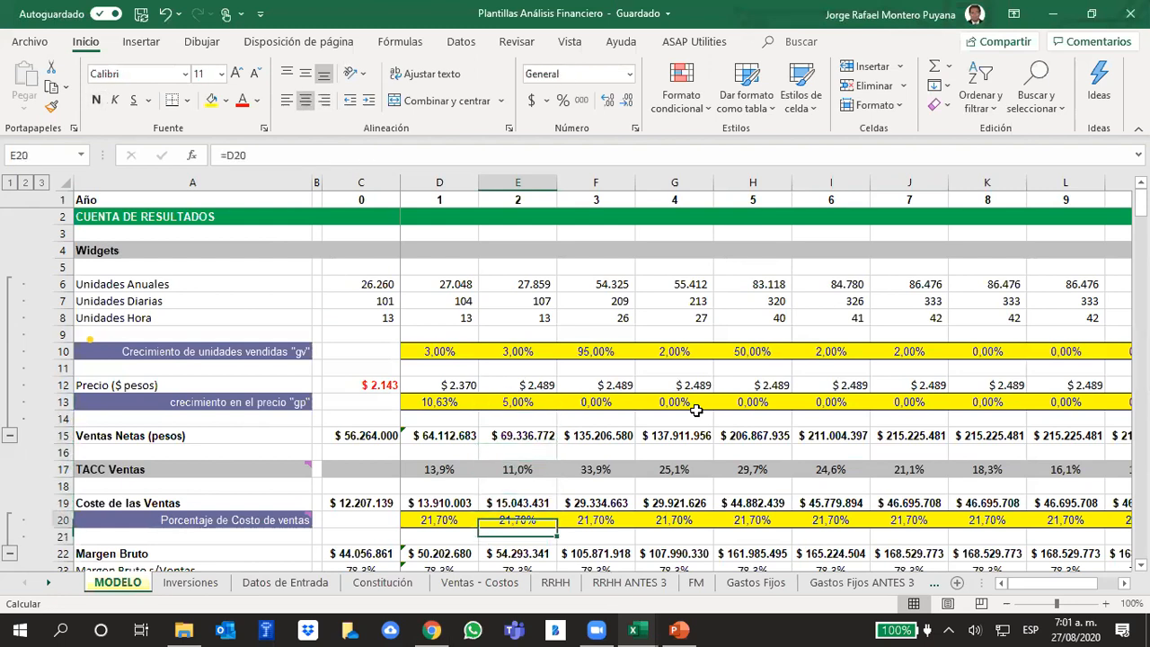
key("Up")
key("Up")
key("Up")
key("Up")
key("Up")
key("Up")
key("Up")
key("Up")
key("Up")
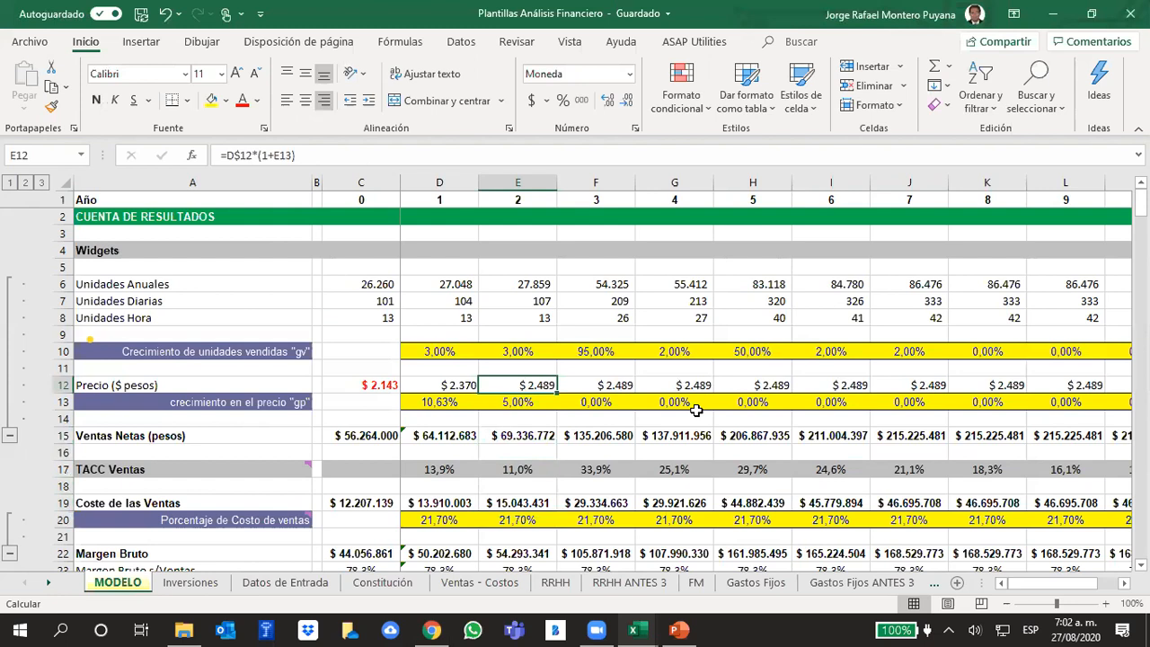
key("Down")
key("Down")
key("Down")
key("Down")
key("Down")
key("Down")
key("Down")
key("Down")
key("Down")
key("Up")
key("Up")
key("Up")
key("Up")
key("Up")
key("Up")
key("Up")
key("Up")
key("Right")
key("Left")
key("Left")
key("Left")
key("Left")
key("Up")
key("Up")
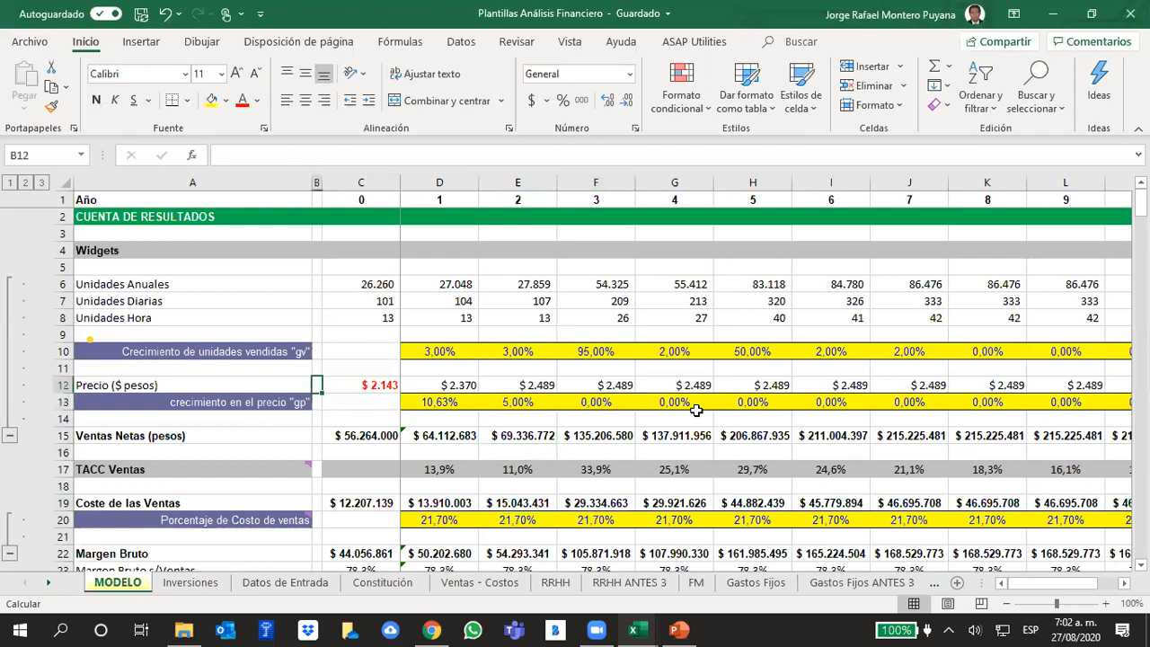
key("Up")
key("Up")
key("Up")
key("Up")
key("Up")
key("Up")
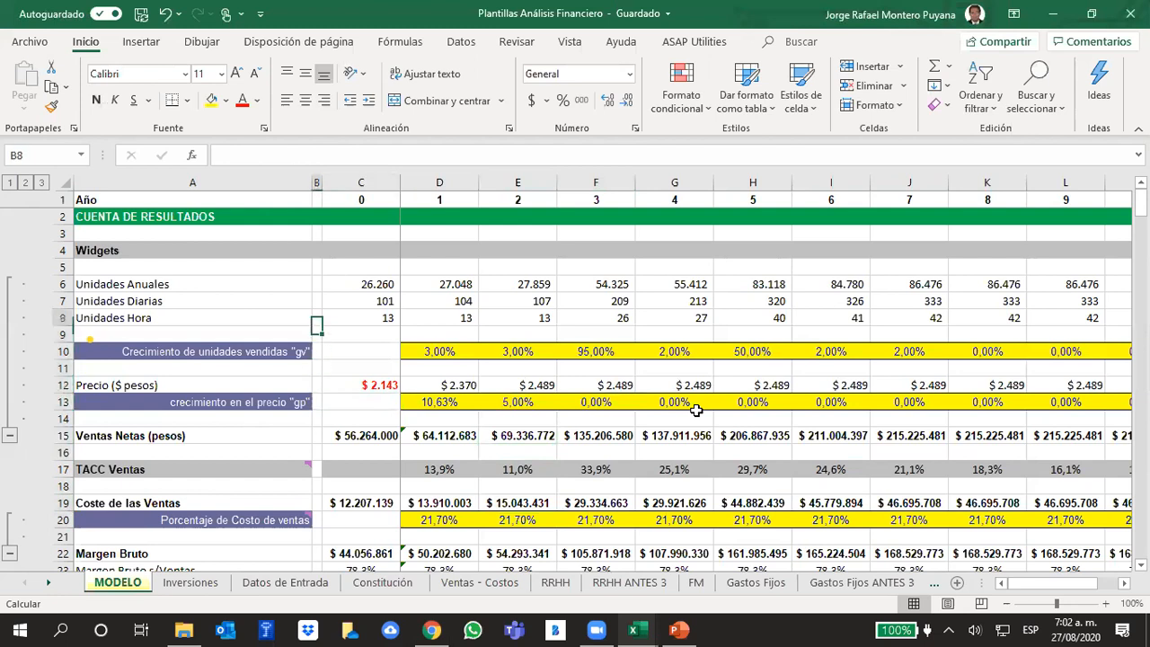
- Review the Crecimiento de unidades vendidas "gv" row from year 1 through year 10
key("Down")
key("Down")
key("Down")
key("Down")
key("Down")
key("Down")
key("Down")
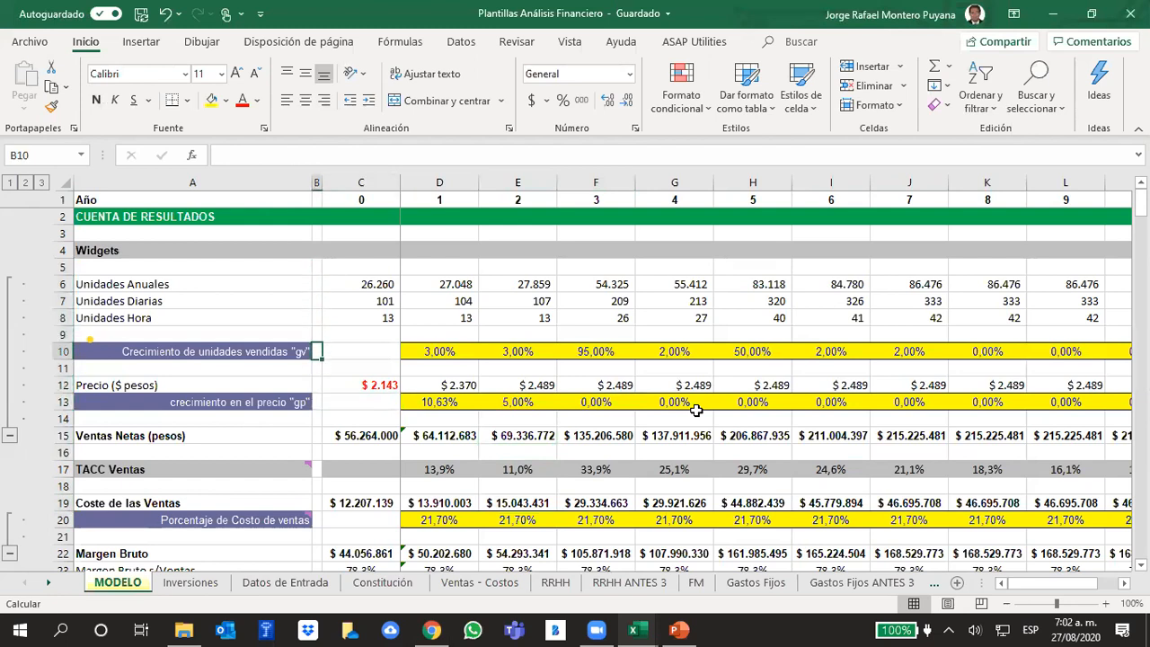
key("Right")
key("Right")
key("Up")
key("Up")
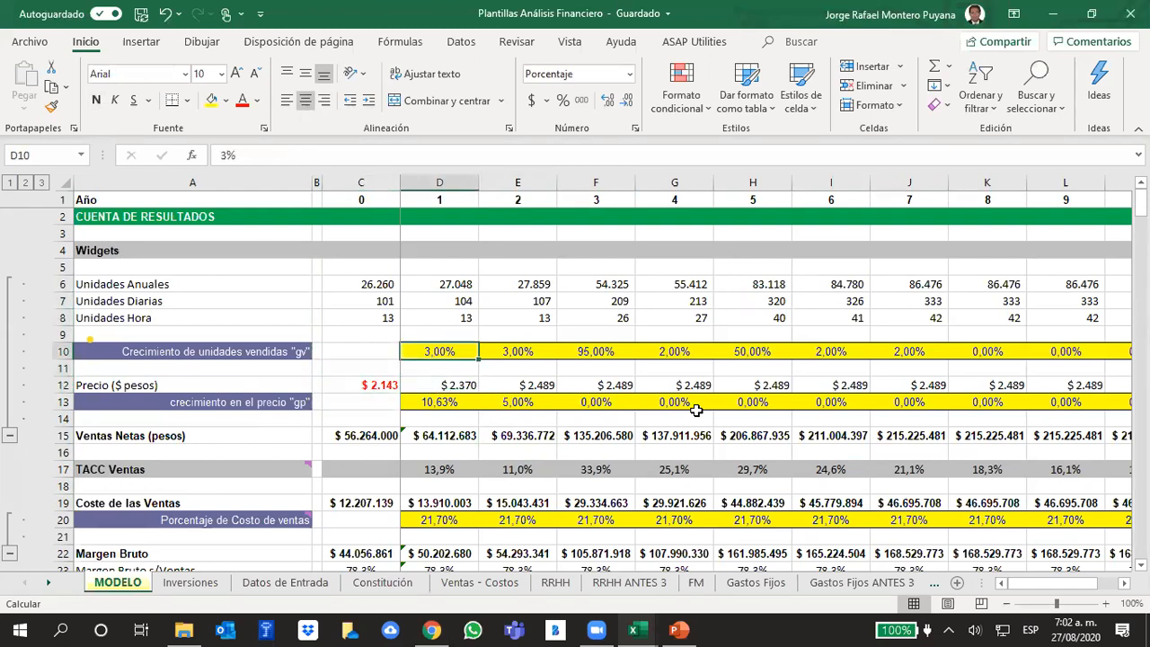
key("Right")
key("Right")
key("Right")
key("Right")
key("Right")
key("Right")
key("Right")
key("Right")
key("Right")
key("Right")
key("Right")
key("Right")
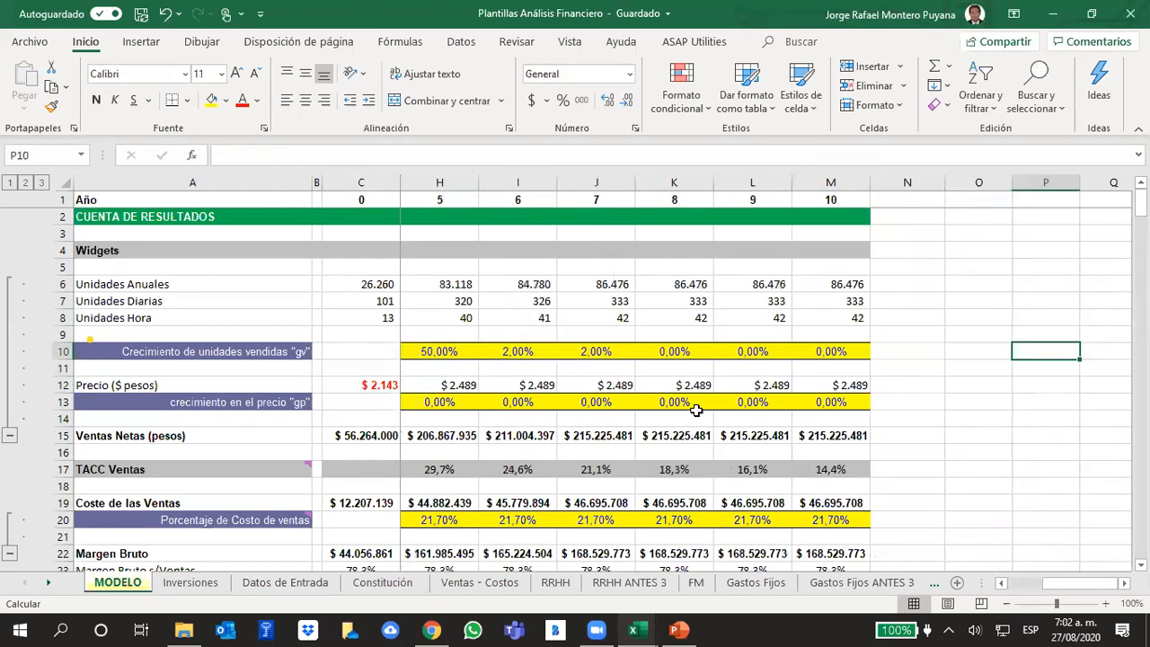
key("Left")
key("Left")
key("Home")
- Review the Precio ($ pesos) row and its price growth "gp" row through year 10
key("Down")
key("Down")
key("Down")
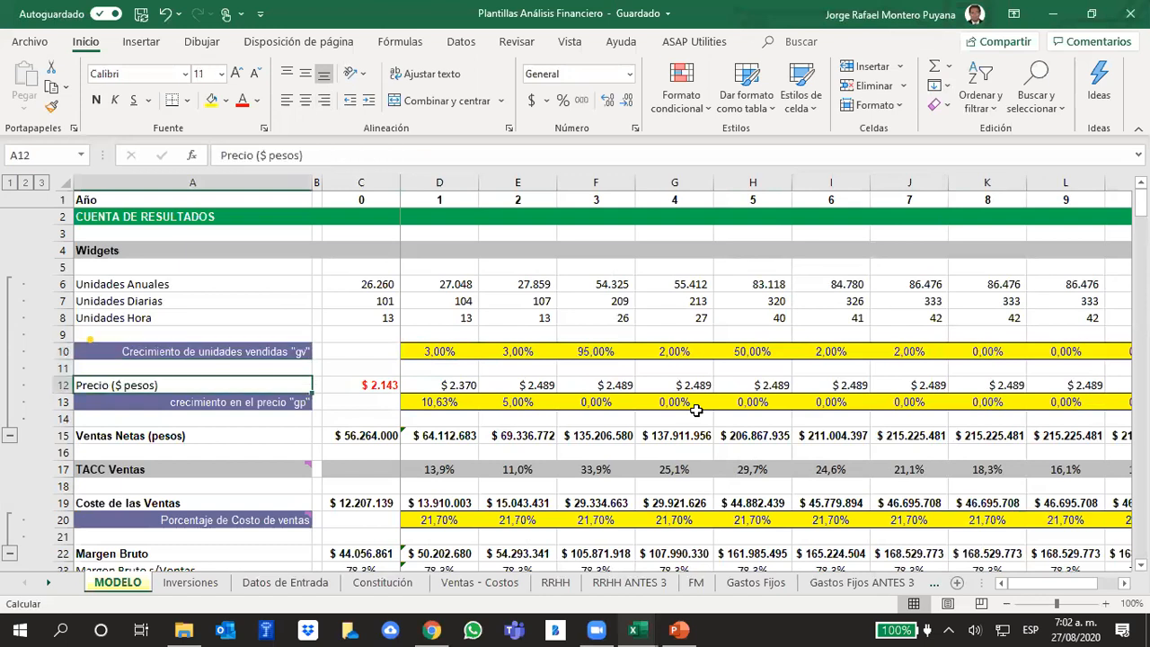
key("Right")
key("Right")
key("Right")
key("Right")
key("Right")
key("Right")
key("Right")
key("Right")
key("Right")
key("Right")
key("Right")
key("Right")
key("Right")
key("Right")
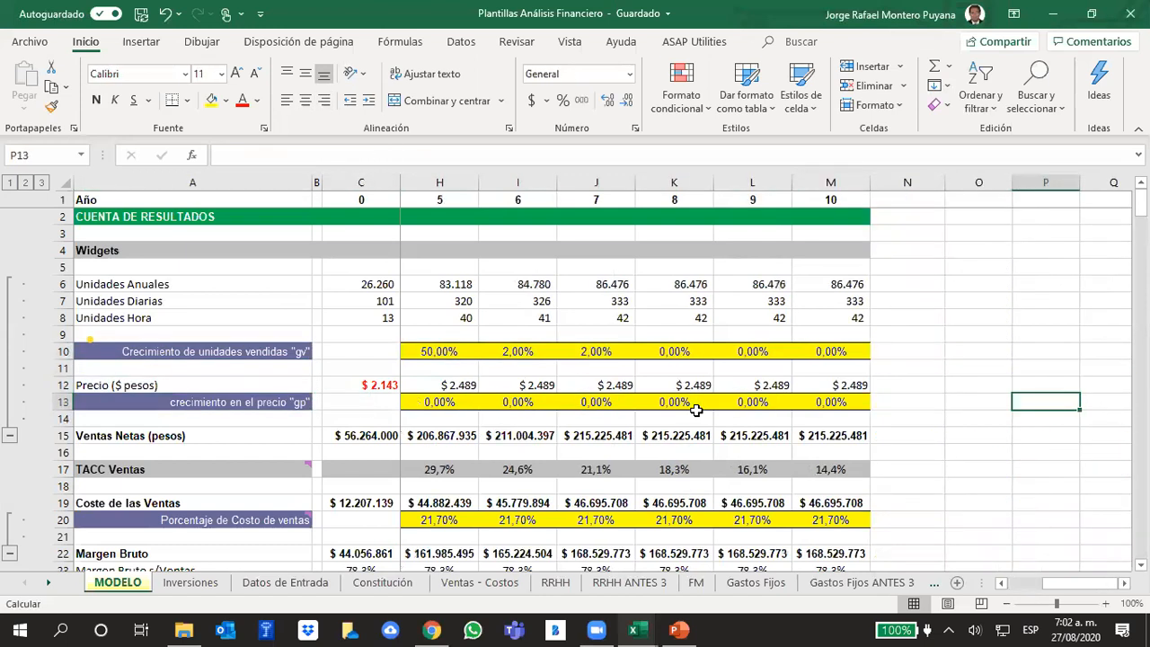
key("Left")
key("Left")
key("Left")
key("Left")
key("Left")
key("Left")
key("Left")
key("Left")
key("Left")
key("Home")
- Examine the Ventas Netas (pesos) row, checking the formulas that multiply annual units by price from year 0 to year 8
key("Down")
key("Down")
key("Down")
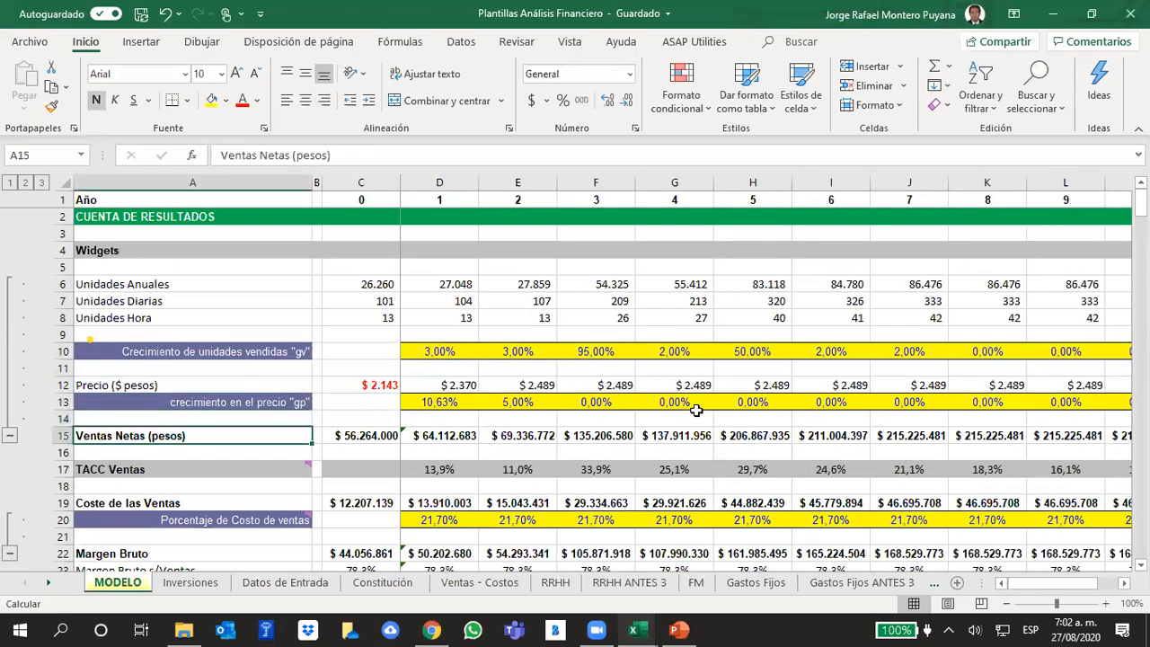
key("Up")
key("Right")
key("Right")
key("Right")
key("Right")
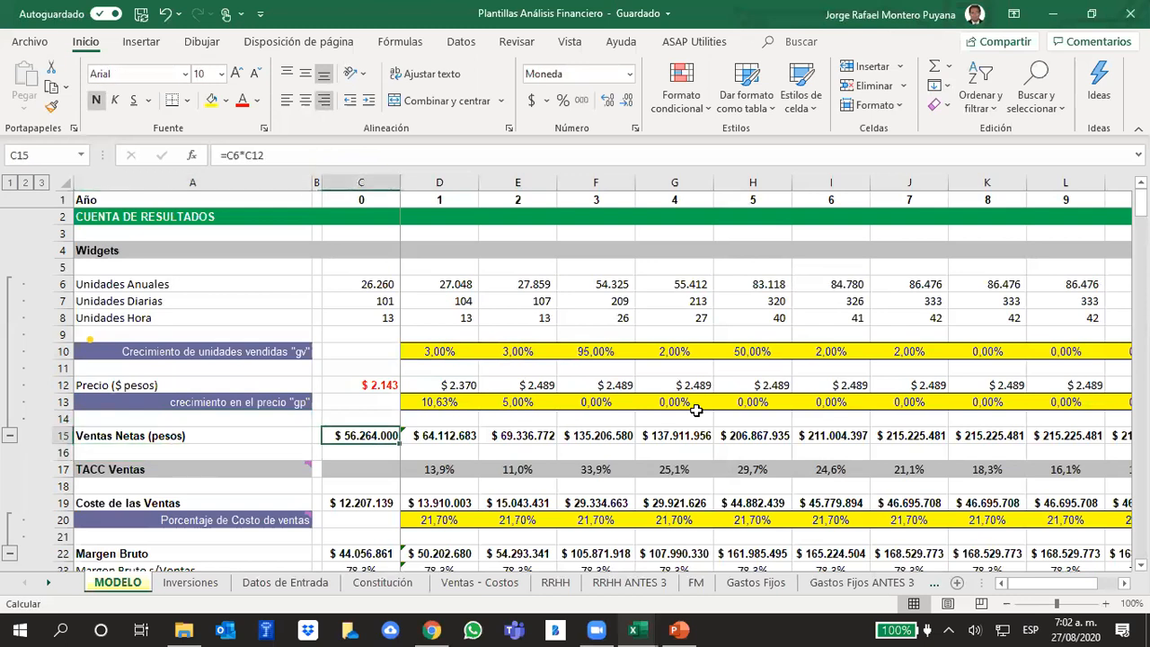
key("Right")
key("Right")
key("Right")
key("Right")
key("Right")
key("Right")
key("Right")
key("Right")
key("Right")
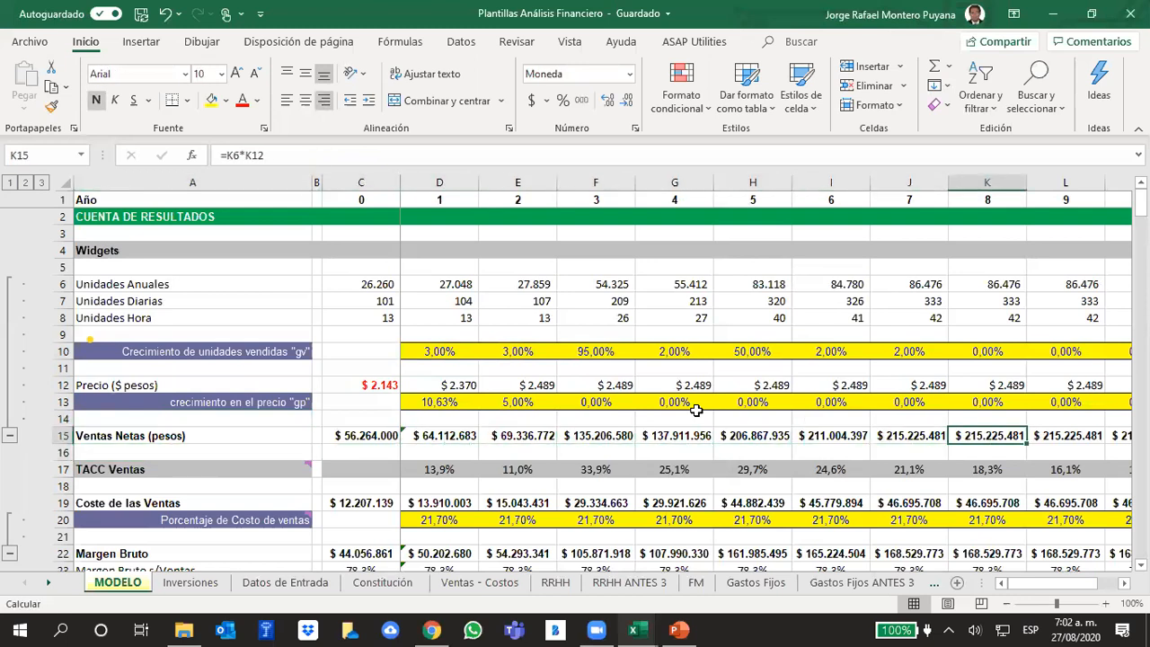
key("Left")
key("Home")
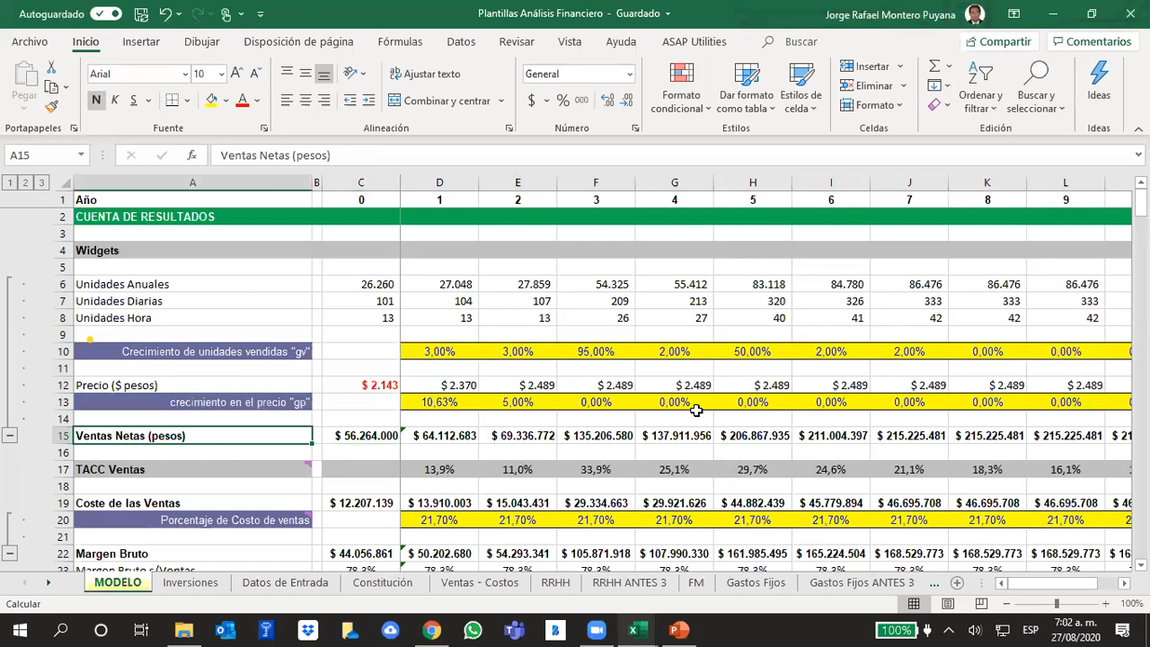
- Examine the TACC Ventas and Porcentaje de Costo de ventas rows and check the year 0 Coste de las Ventas formula
key("Down")
key("Down")
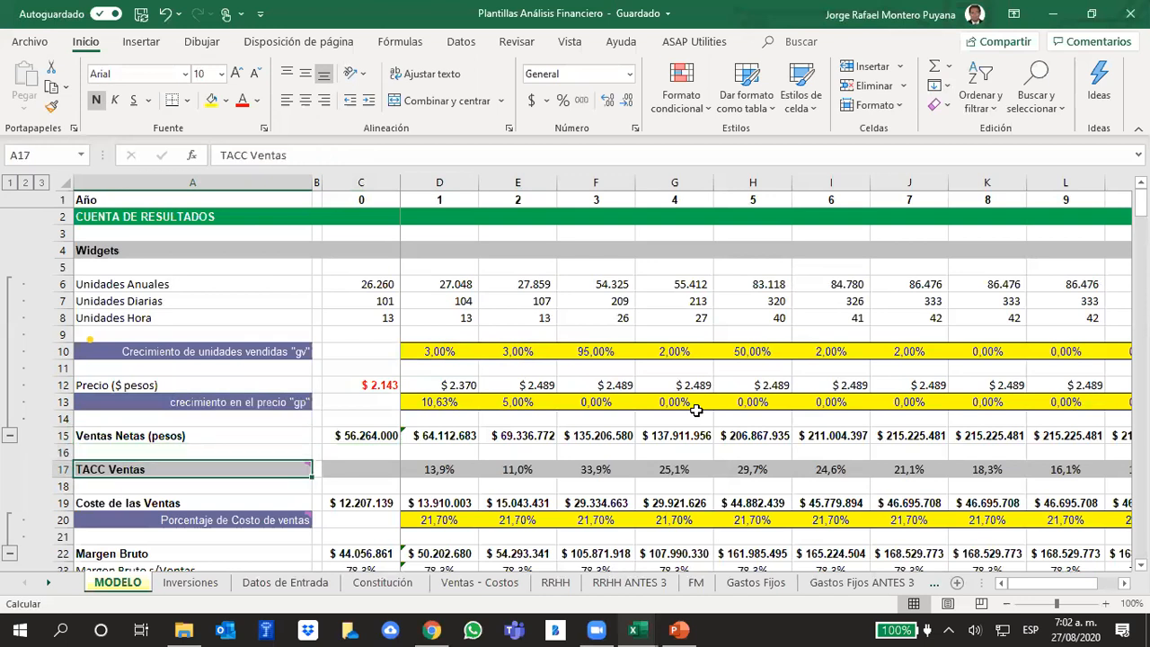
key("Down")
key("Down")
key("Down")
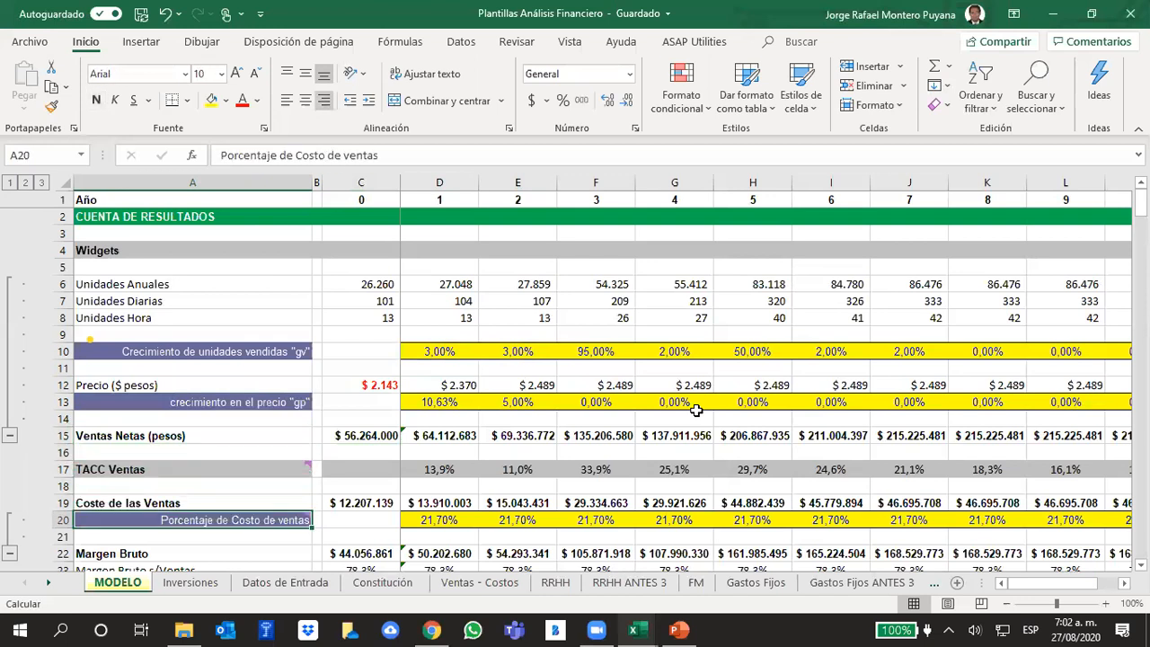
key("Down")
key("Down")
key("Down")
key("Down")
key("Down")
key("Down")
key("Up")
key("Up")
key("Up")
key("Up")
key("Up")
key("Up")
key("Up")
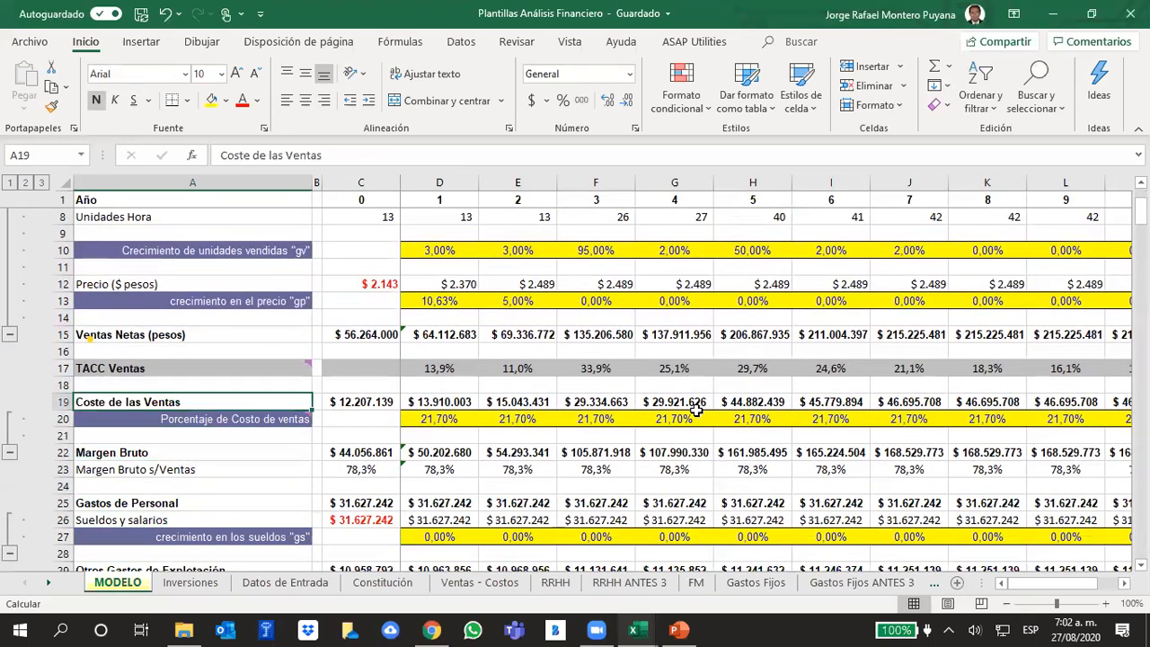
key("Right")
key("Right")
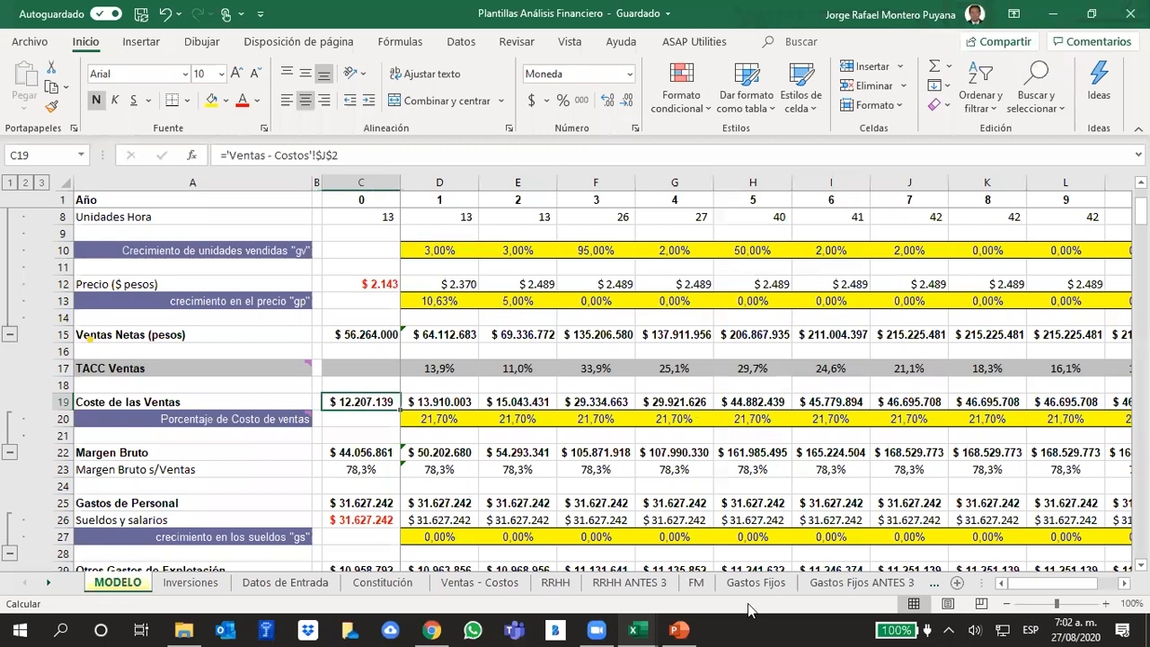
- Switch to the PowerPoint presentation and advance from slide 230 to slide 232 to view the sales estimation example
left_click(679, 630)
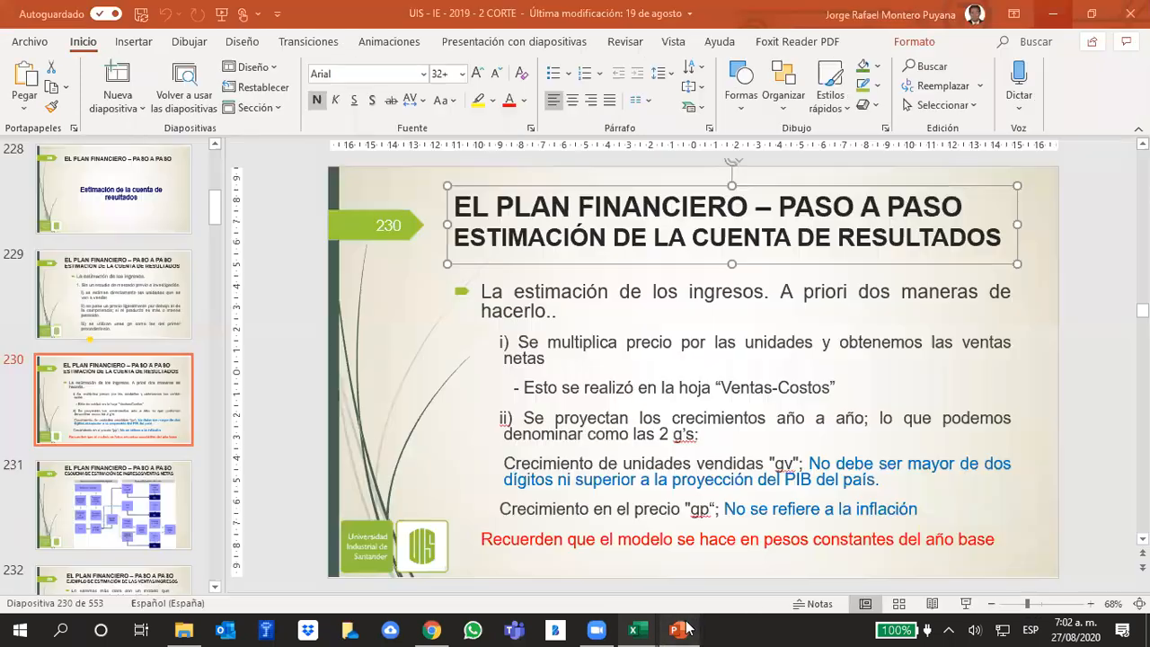
scroll(761, 456, "down", 1)
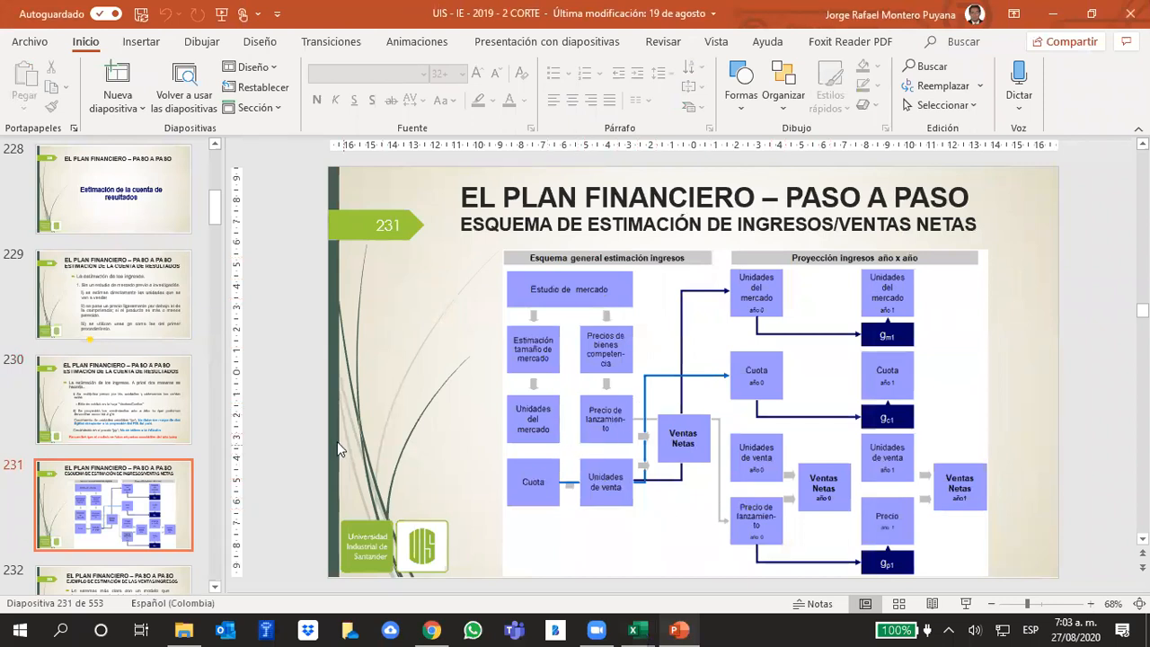
scroll(454, 427, "down", 1)
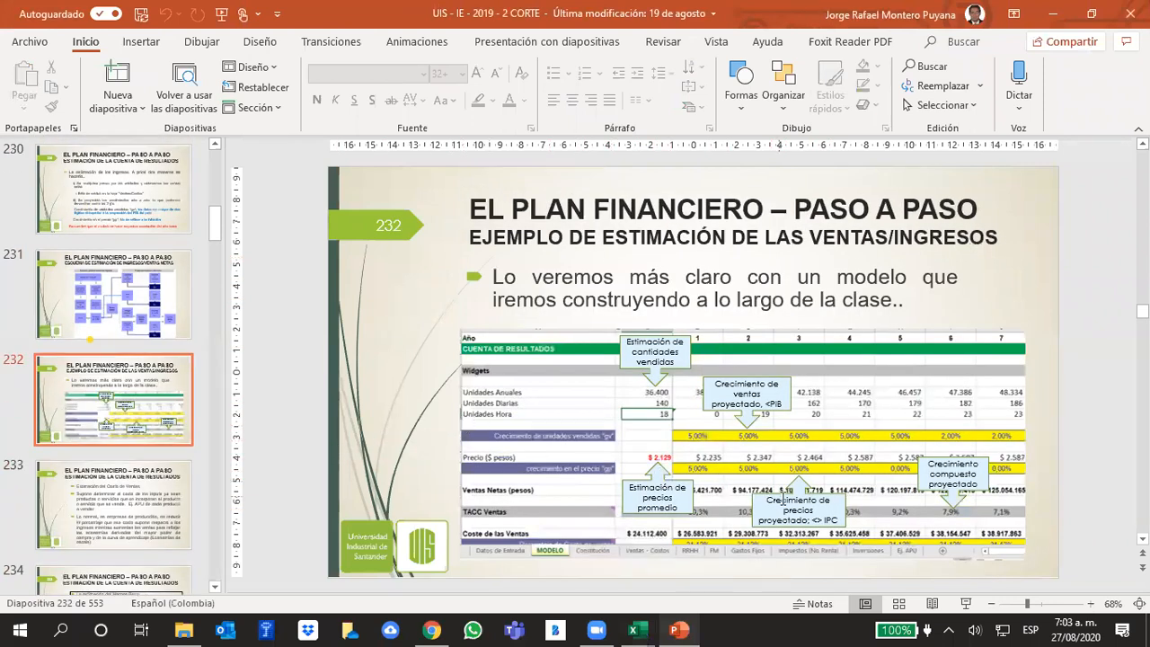
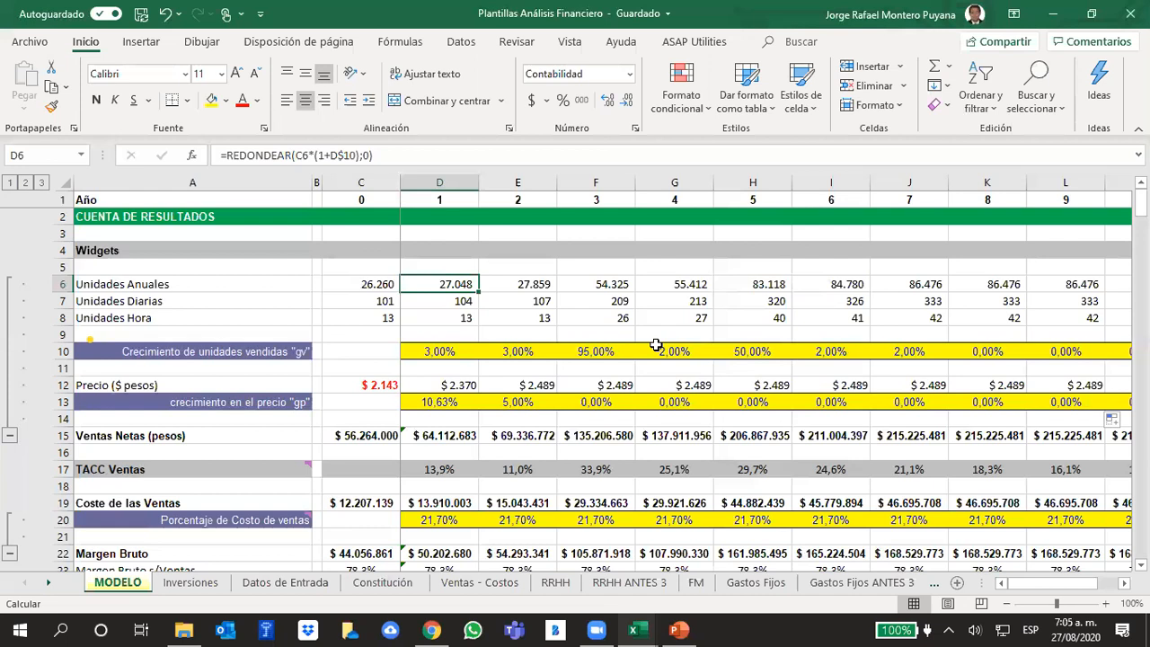
- Check the year 1 cells from Unidades Anuales down to Ventas Netas and Porcentaje de Costo de ventas
key("Down")
key("Down")
key("Down")
key("Down")
key("Down")
key("Down")
key("Down")
key("Down")
key("Down")
key("Down")
key("Down")
key("Up")
key("Up")
key("Up")
key("Up")
key("Up")
key("Down")
key("Down")
key("Down")
key("Down")
key("Down")
key("Down")
key("Down")
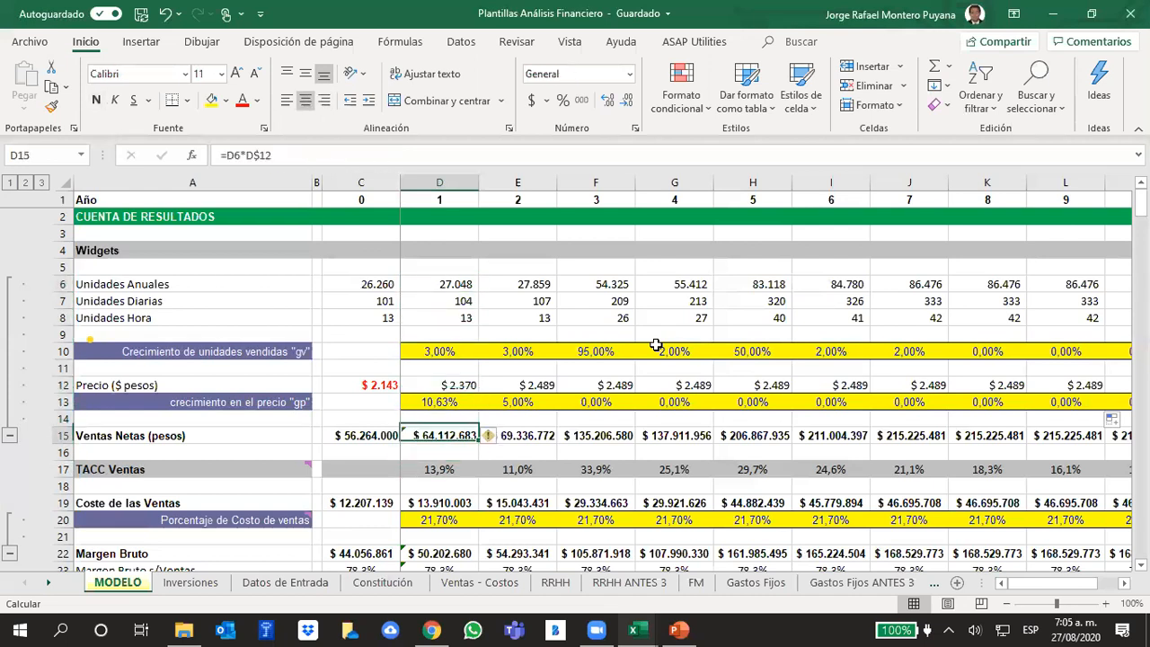
key("Down")
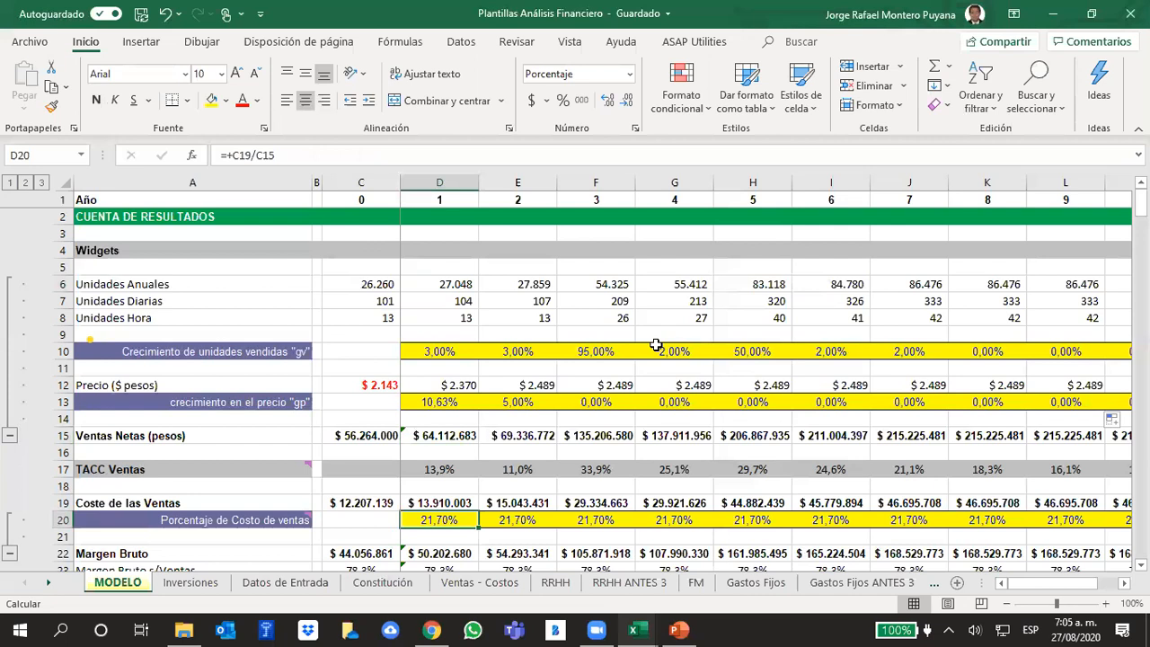
- Examine the Porcentaje de Costo de ventas formulas across years 1 to 7, checking how each year refers to the previous ones
key("Right")
key("Right")
key("Right")
key("Right")
key("Left")
key("Left")
key("Left")
key("Left")
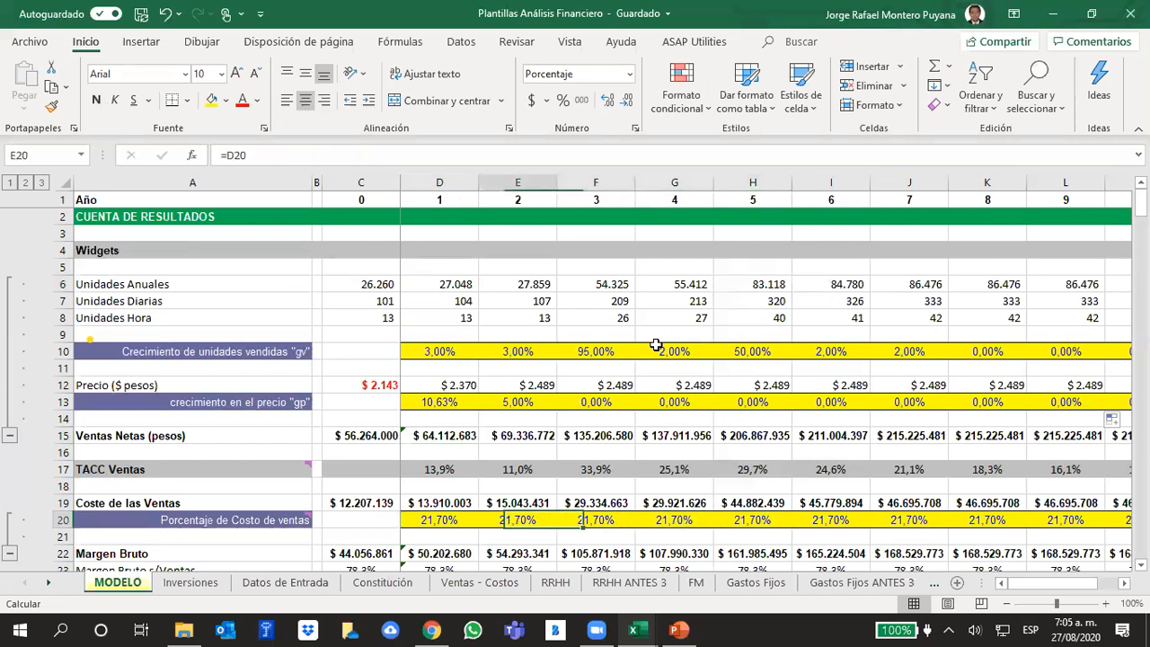
key("Right")
key("Right")
key("Left")
key("Left")
key("Right")
key("Left")
key("Left")
key("Left")
key("Left")
key("Right")
key("Right")
key("Right")
key("Right")
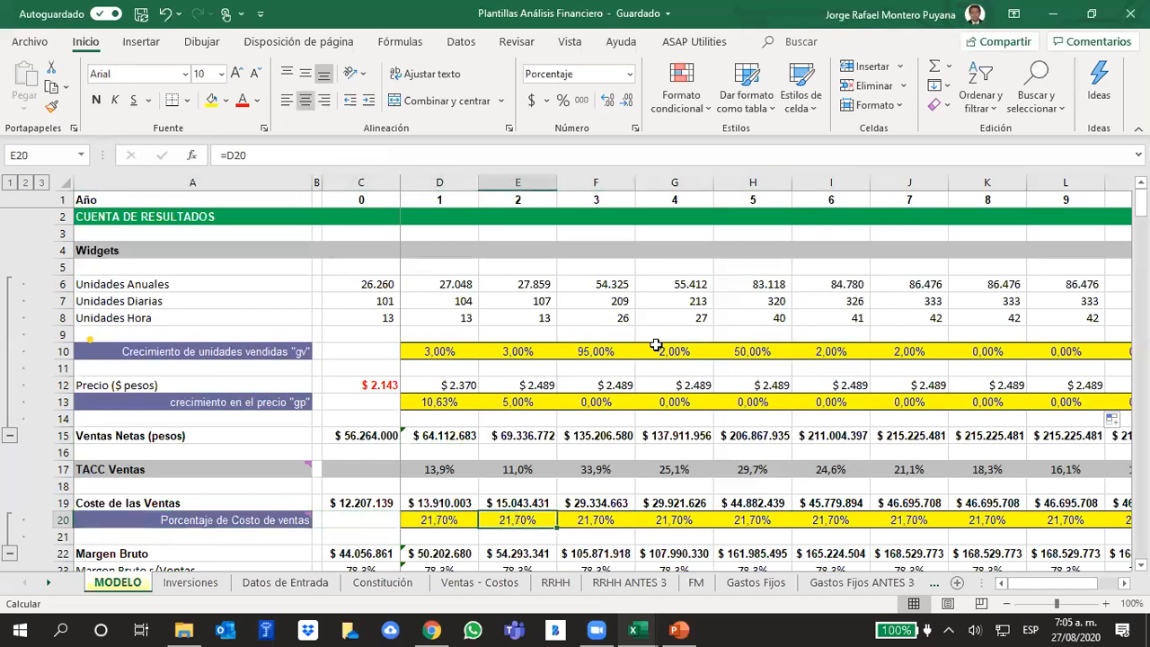
key("Left")
key("Left")
key("Right")
key("Right")
key("Right")
key("Right")
key("Left")
key("Left")
key("Left")
key("Left")
key("Right")
key("Right")
key("Right")
key("Right")
key("Right")
key("Right")
key("Right")
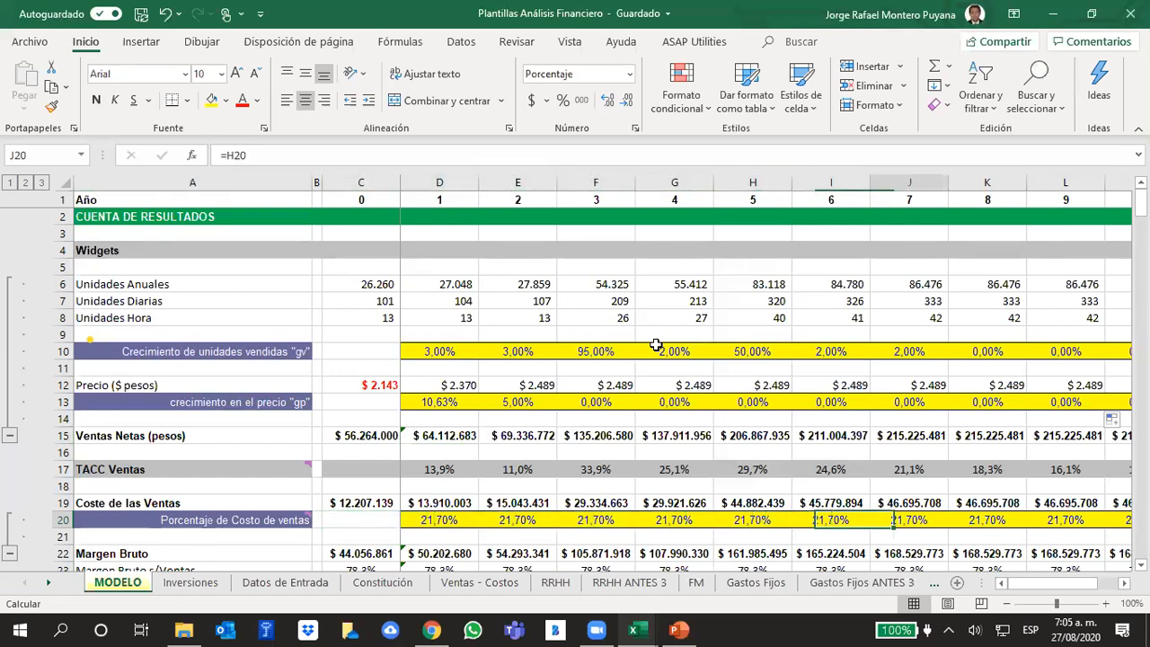
key("Left")
- Inspect the year 1 Coste de las Ventas formula together with the Ventas Netas cell it multiplies
key("Left")
key("Left")
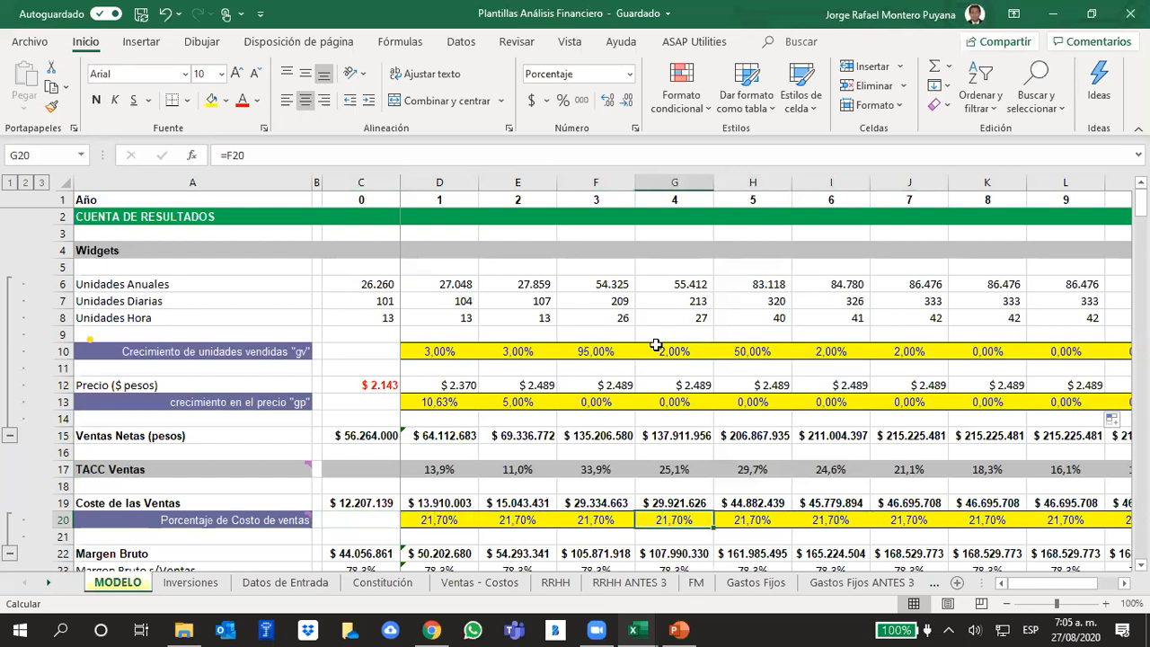
key("Up")
key("Left")
key("Home")
key("Right")
key("Right")
key("Right")
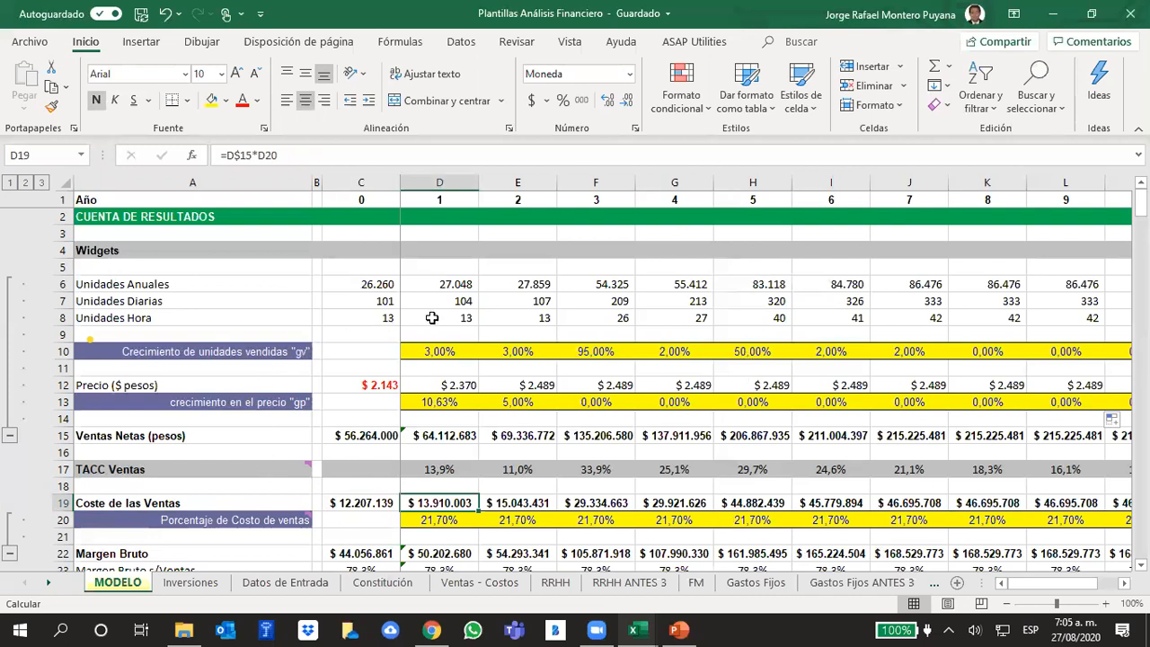
left_click(436, 440)
scroll(605, 443, "down", 2)
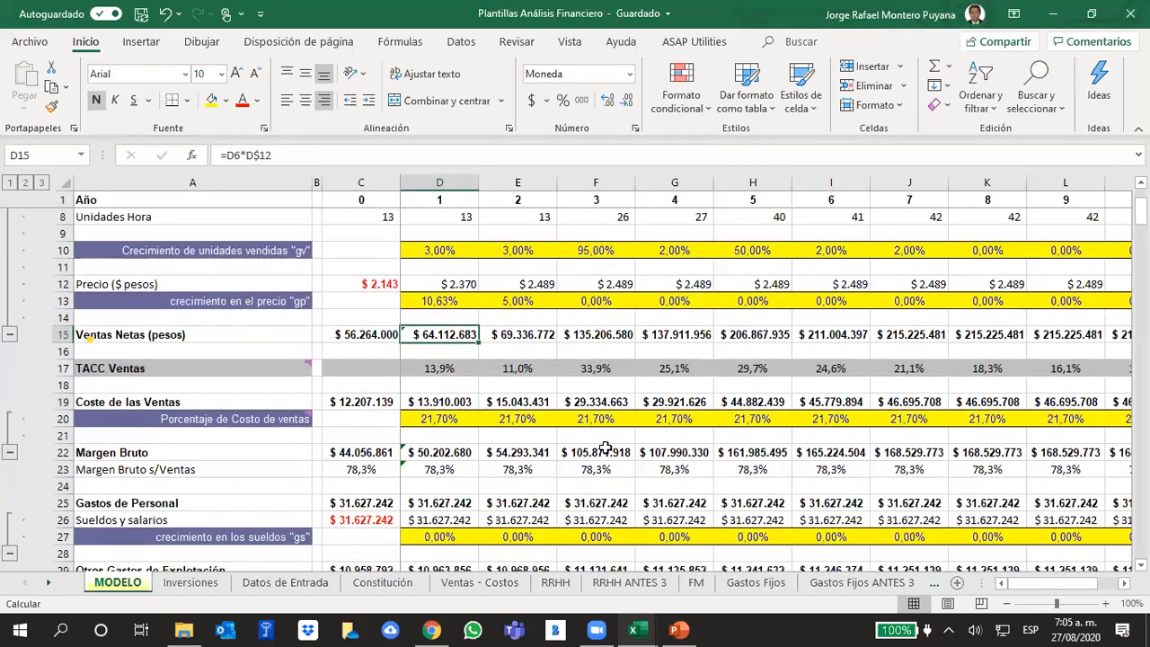
left_click(447, 401)
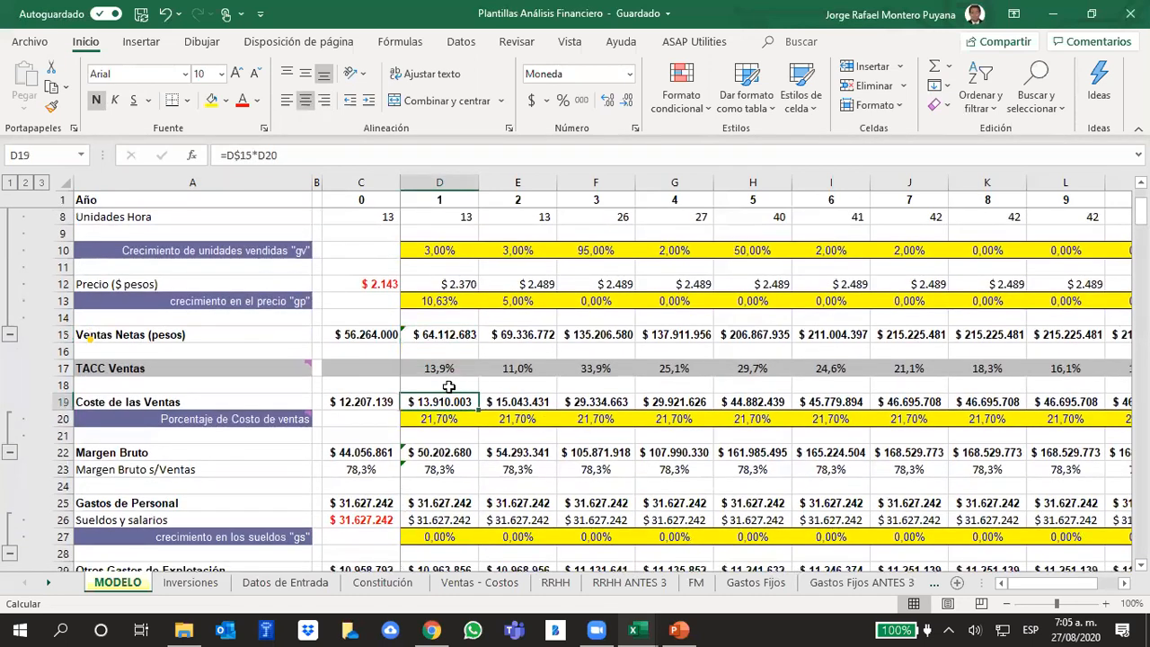
left_click(336, 162)
- Review the Porcentaje de Costo de ventas row and the price growth "gp" row across years 1 to 6
left_click(509, 421)
left_click(452, 418)
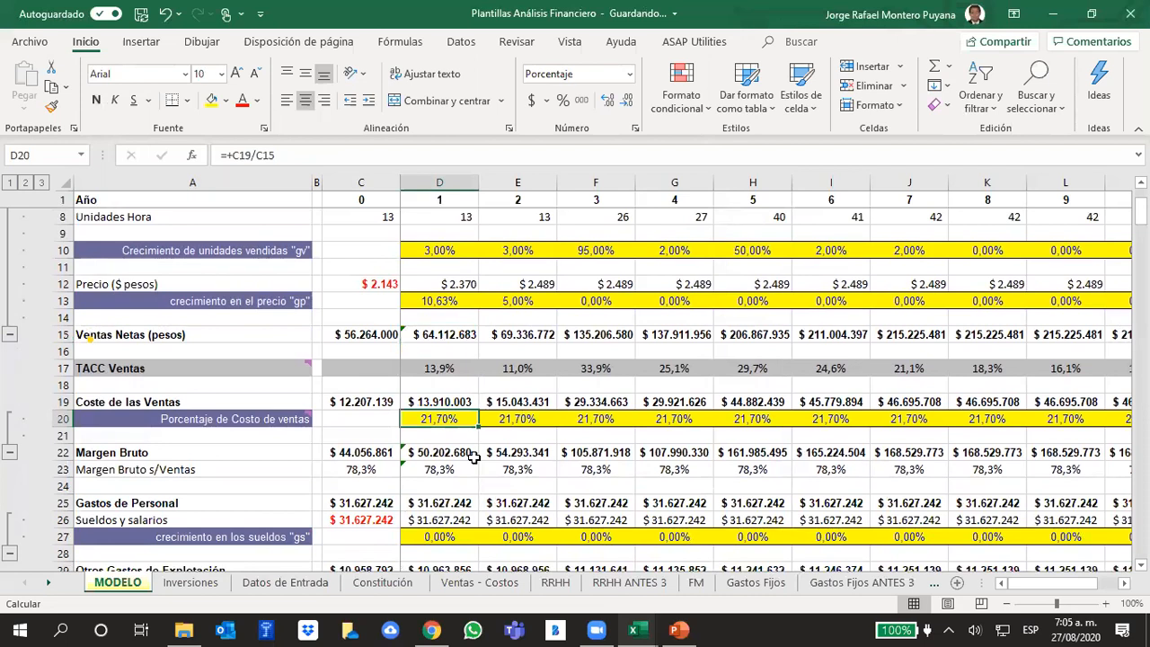
left_click(63, 419)
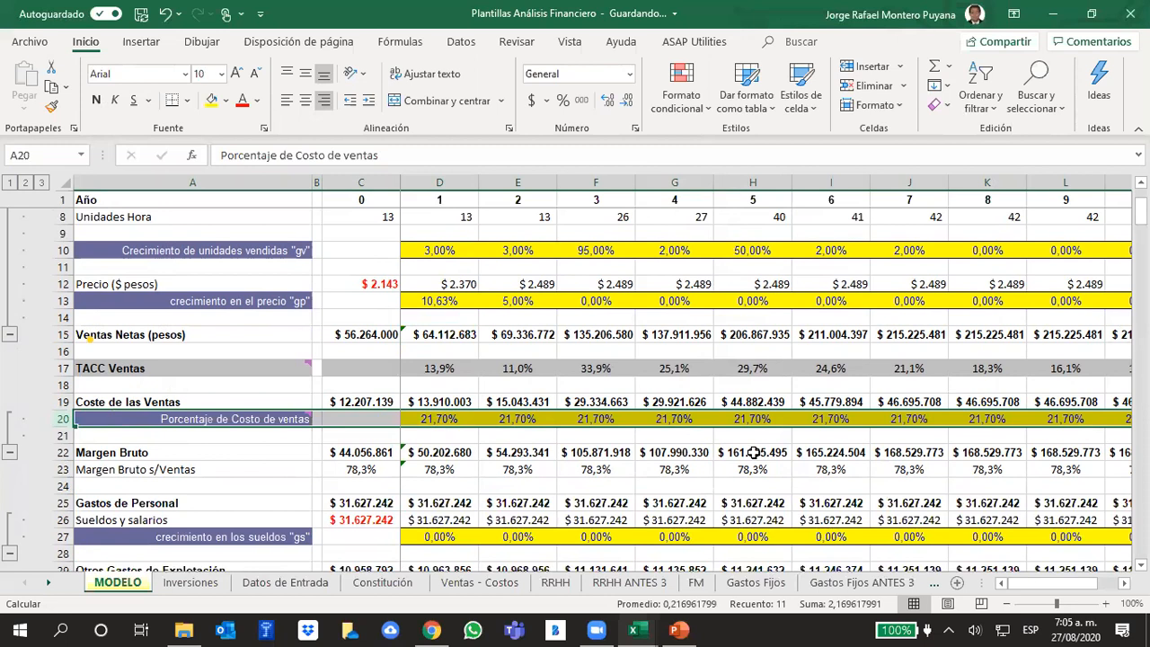
left_click(463, 418)
left_click_drag(467, 301, 843, 300)
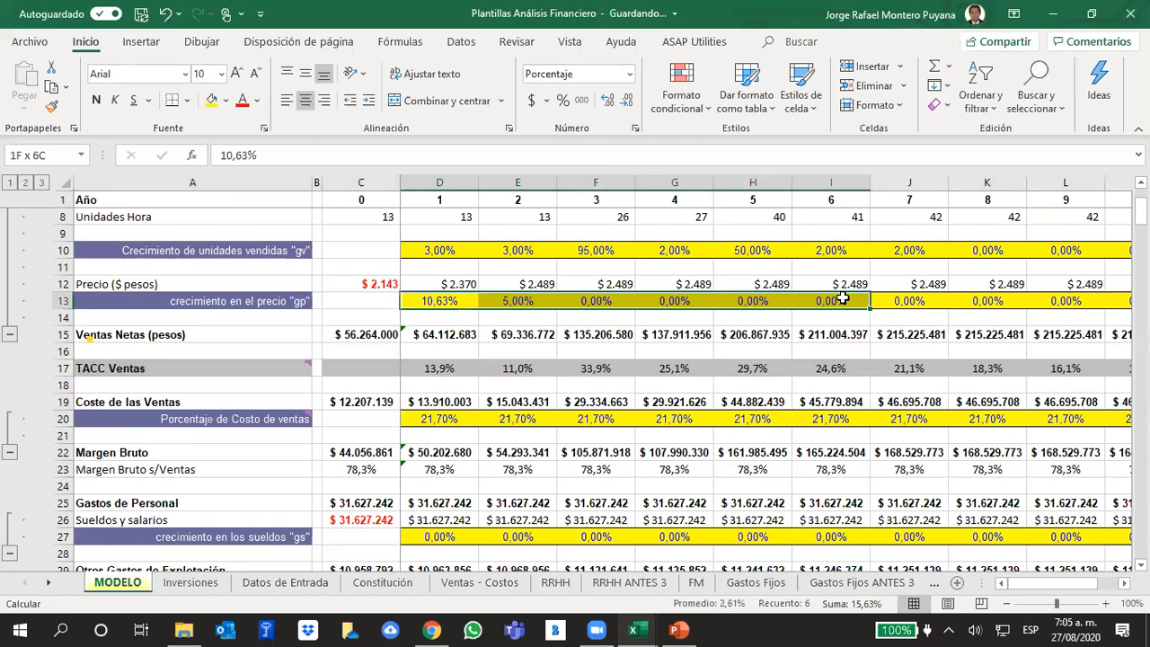
left_click(802, 334)
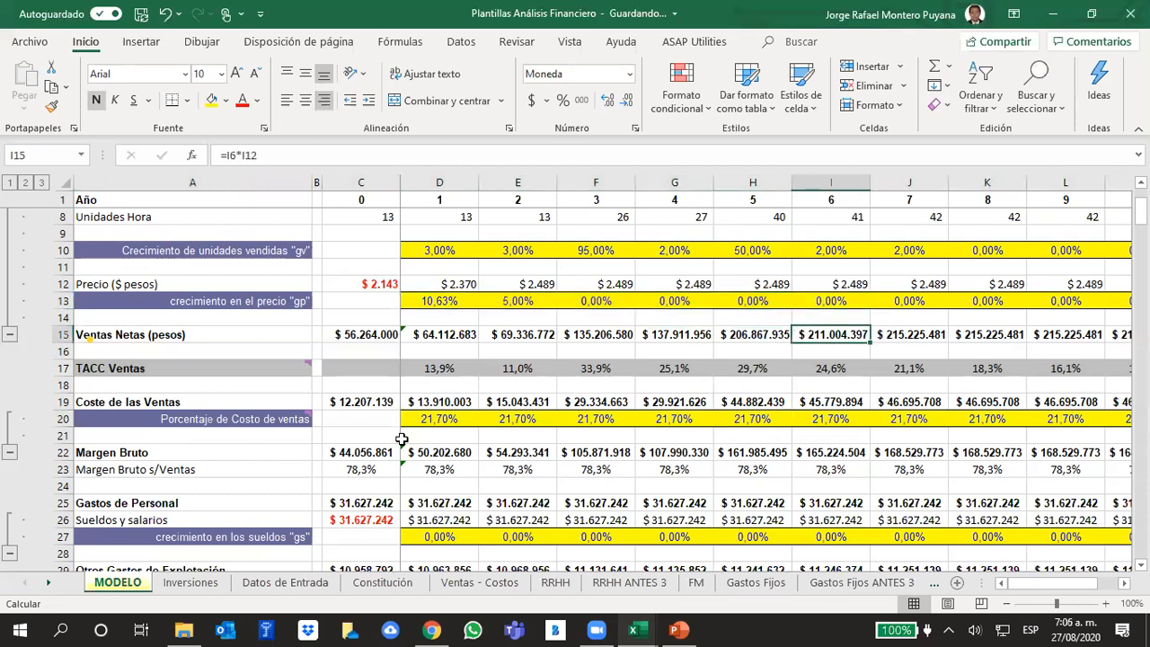
left_click_drag(417, 418, 797, 424)
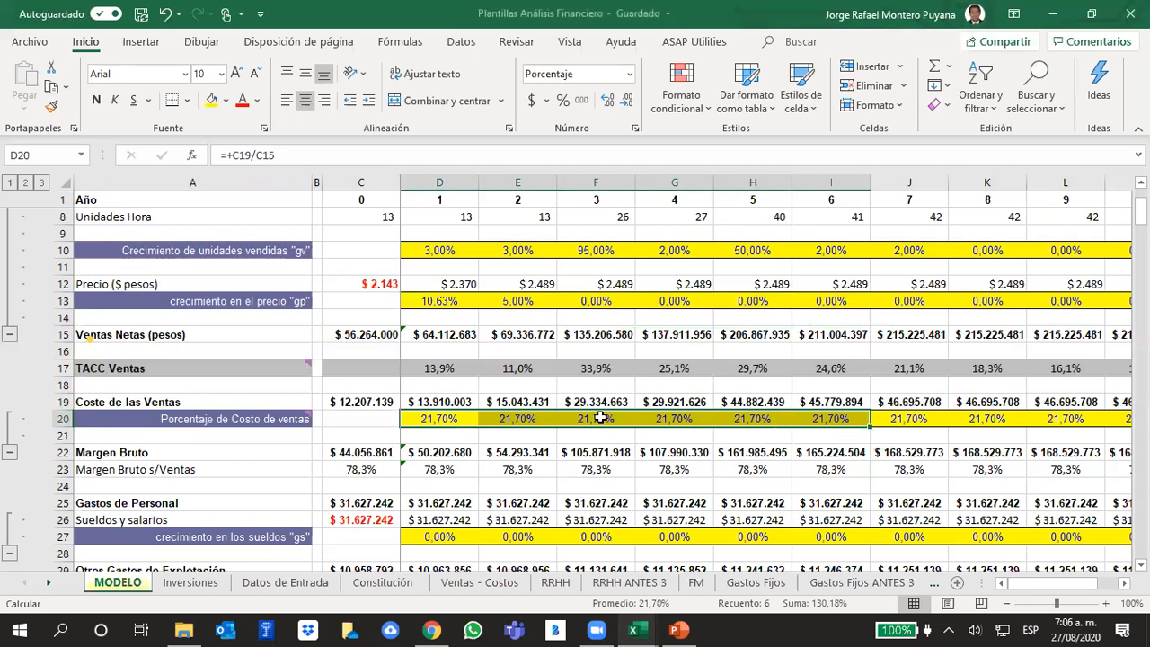
left_click(585, 438)
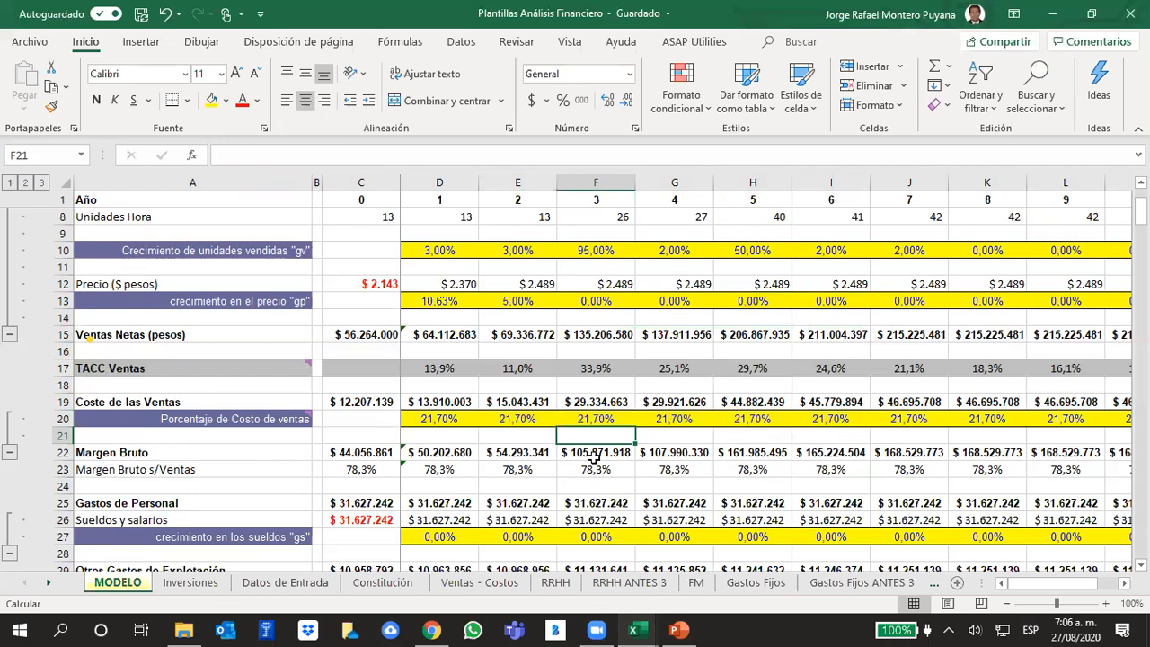
- Switch to the PowerPoint presentation and go through slides 233 to 235 on cost of sales, gross margin and personnel expenses
left_click(680, 629)
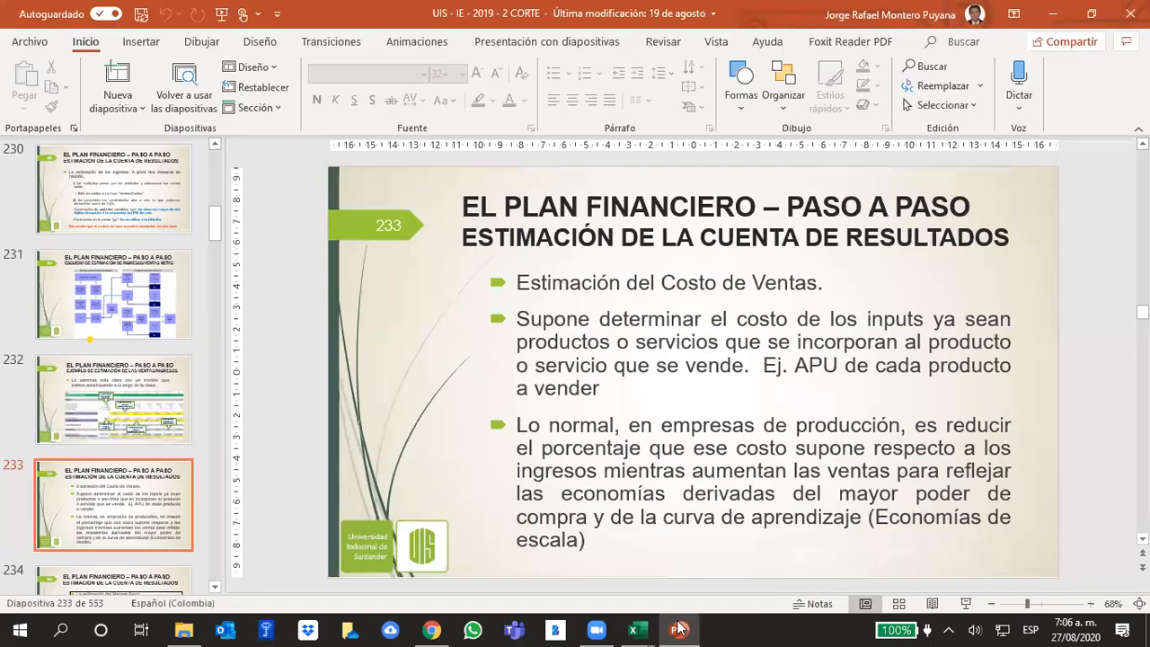
scroll(643, 459, "down", 1)
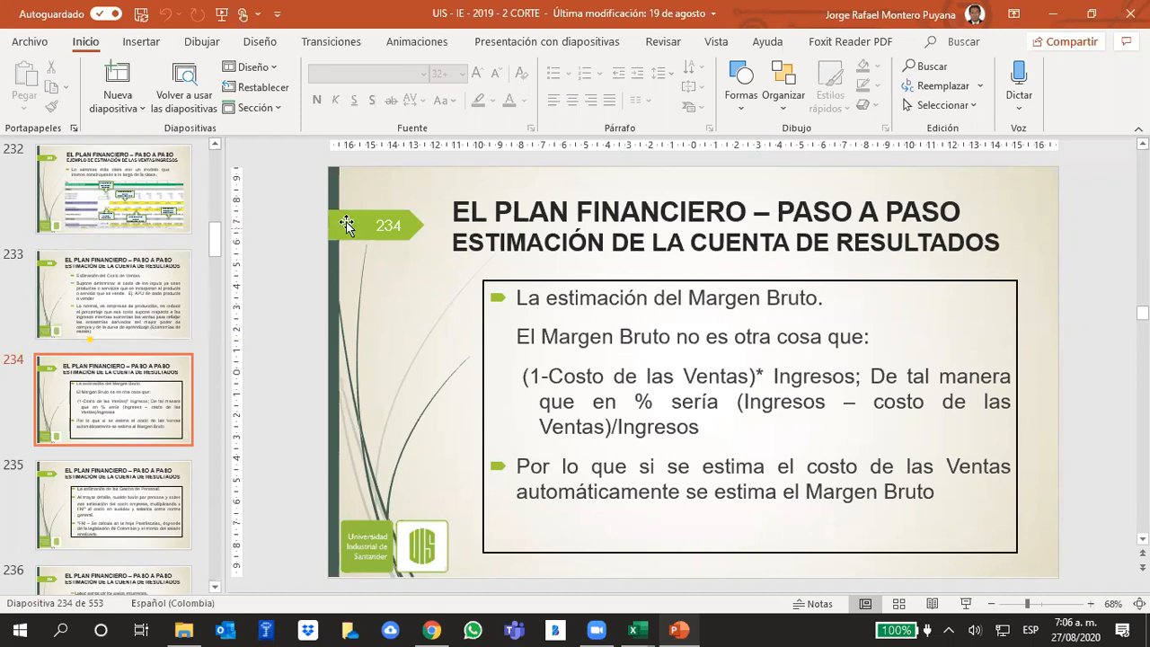
scroll(583, 397, "down", 1)
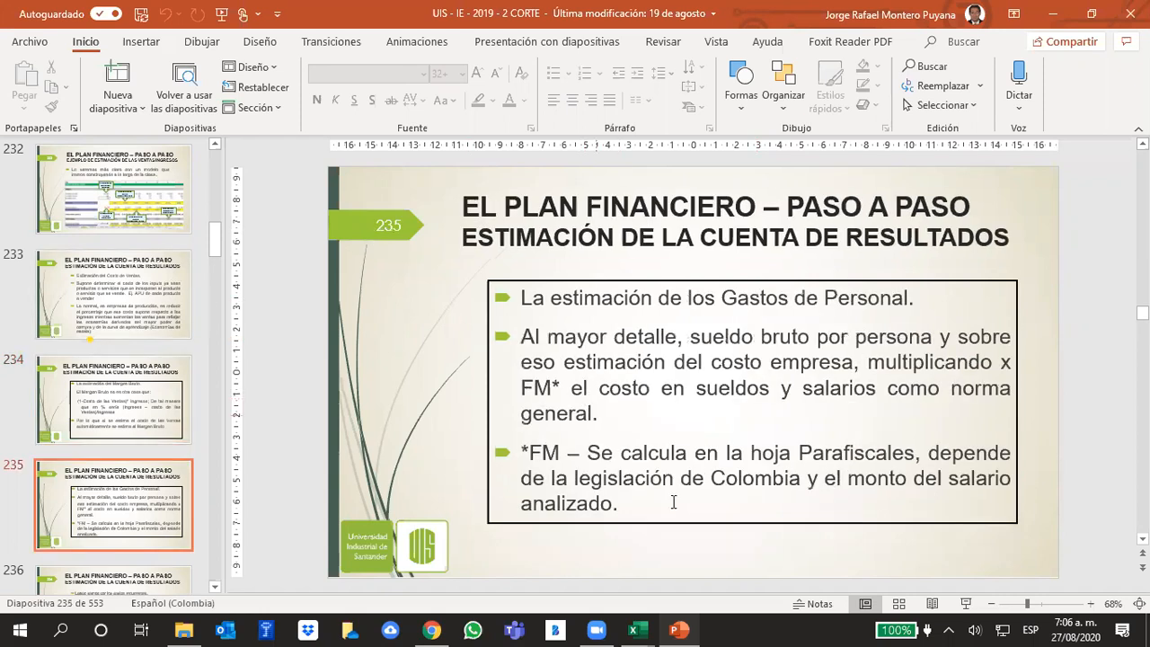
- Switch back to the Excel workbook, check the year 2 Margen Bruto s/Ventas formula and highlight the entire Margen Bruto row
left_click(633, 629)
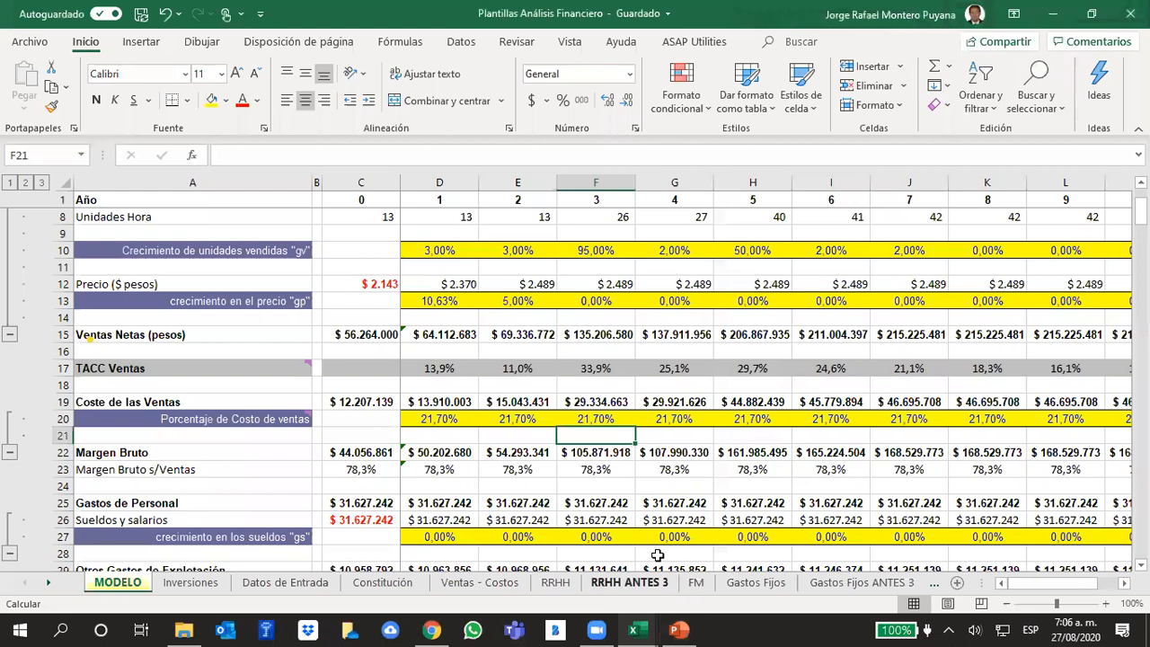
left_click(517, 469)
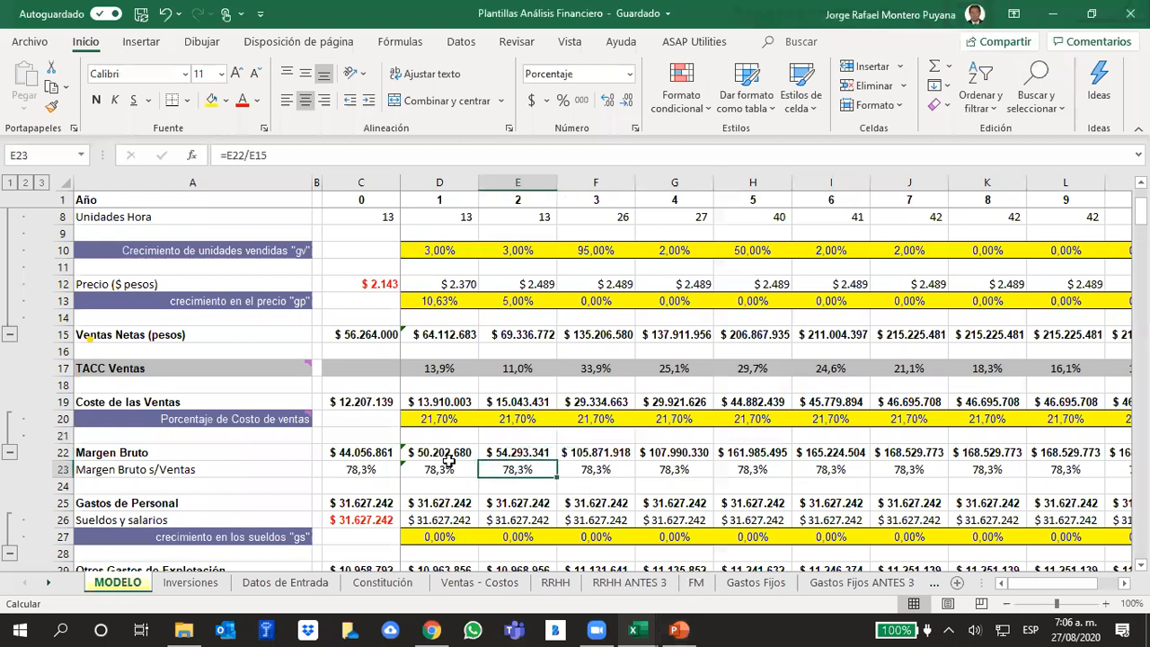
left_click(60, 453)
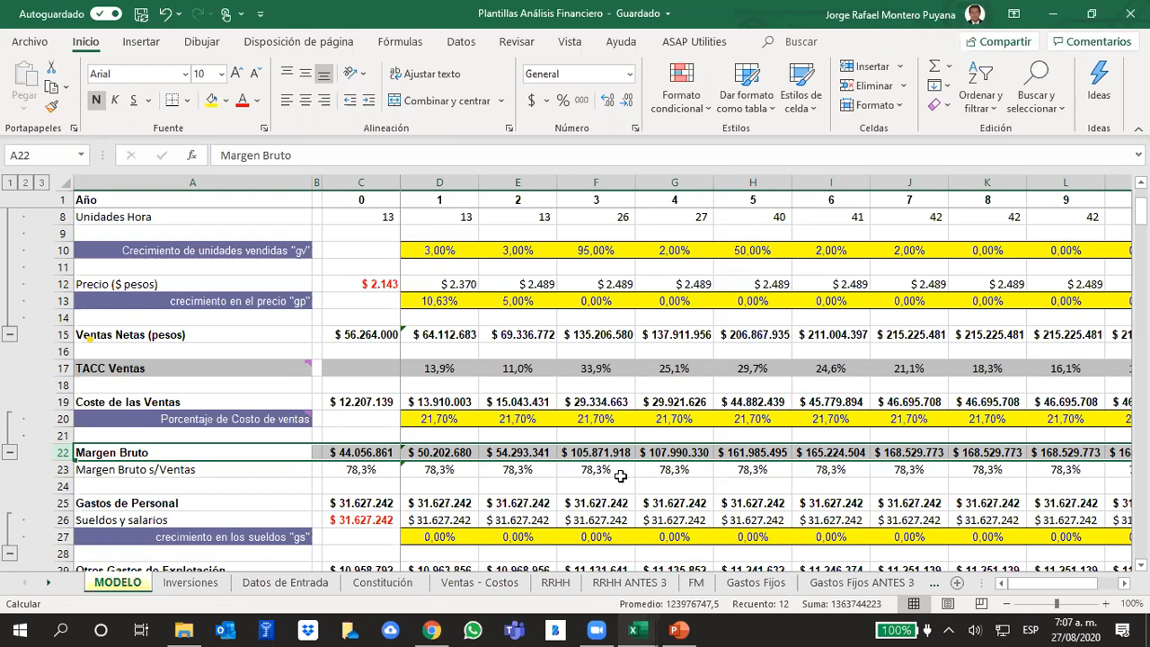
- Revisit slide 234 on Margen Bruto in PowerPoint and return to Excel to check the year 0 Margen Bruto s/Ventas formula
left_click(679, 629)
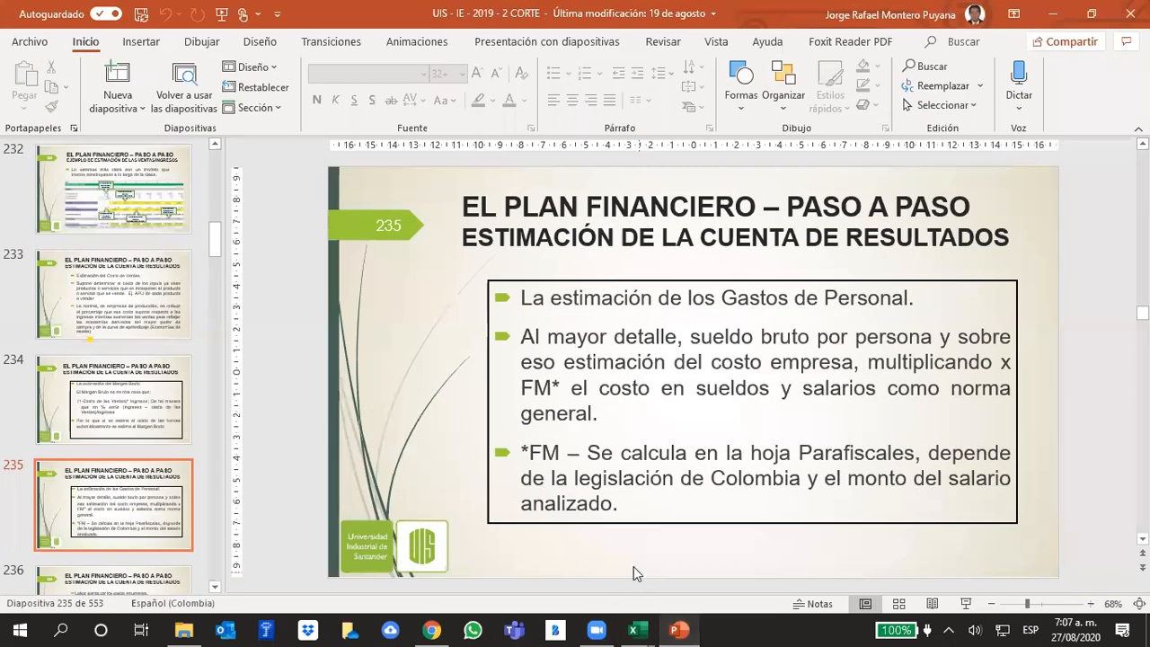
scroll(575, 454, "up", 2)
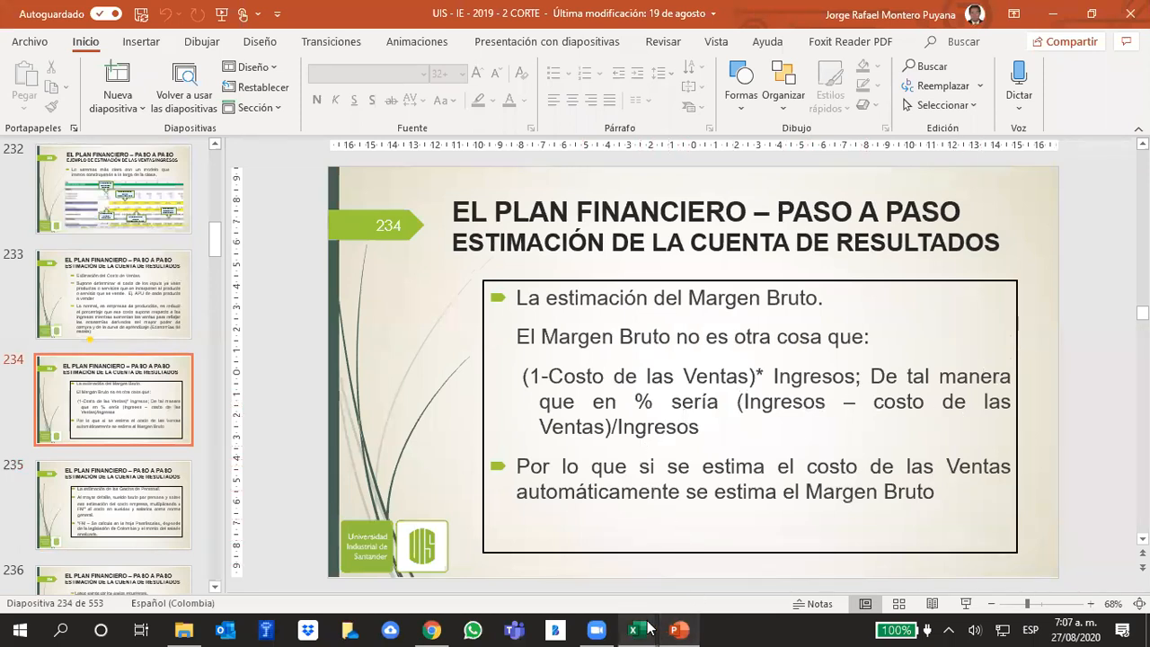
mouse_move(644, 629)
left_click(689, 557)
left_click(458, 483)
left_click(377, 469)
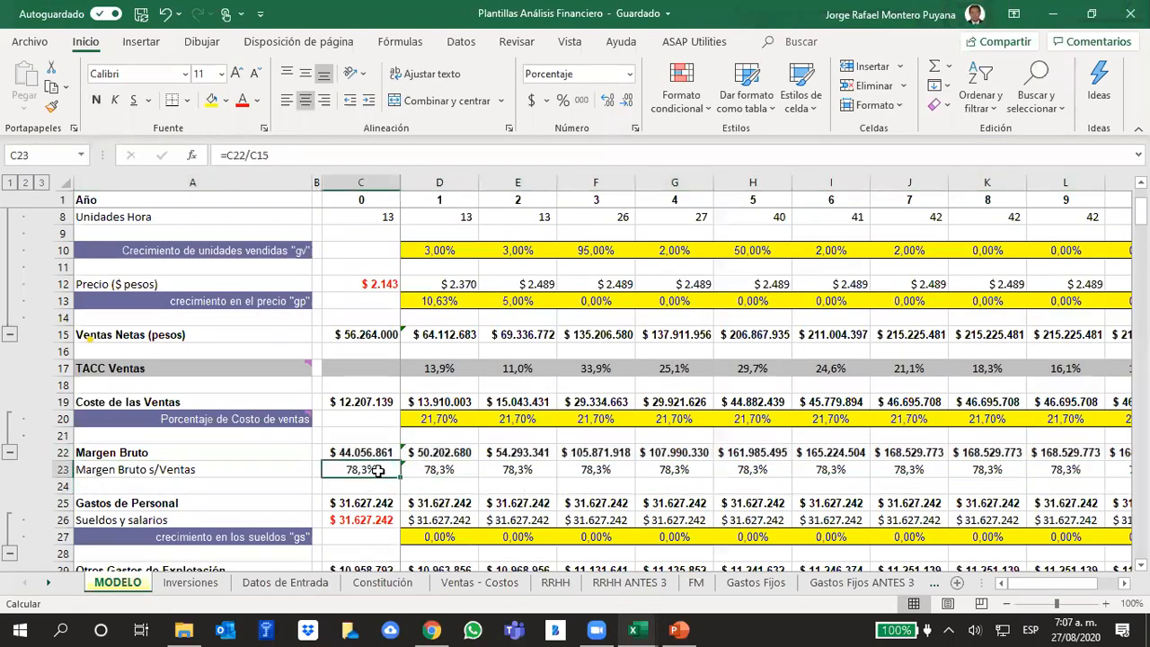
- Trace the year 0 Margen Bruto formula to its Ventas Netas and Coste de las Ventas cells
key("Return")
left_click(341, 452)
left_click(356, 334)
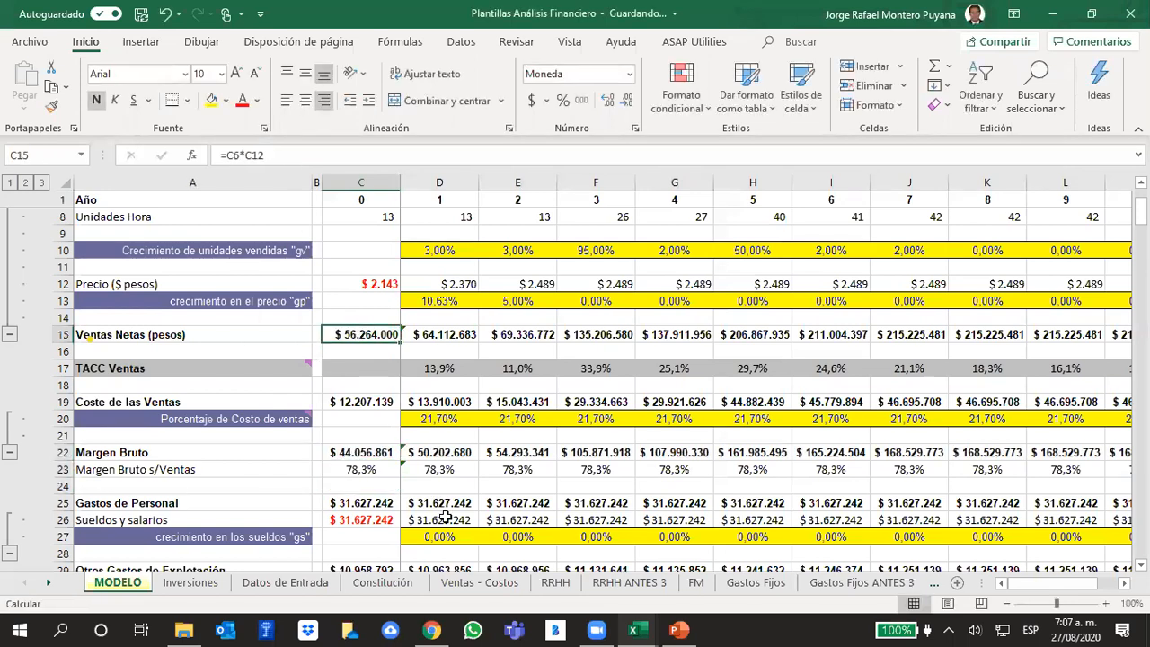
left_click(361, 452)
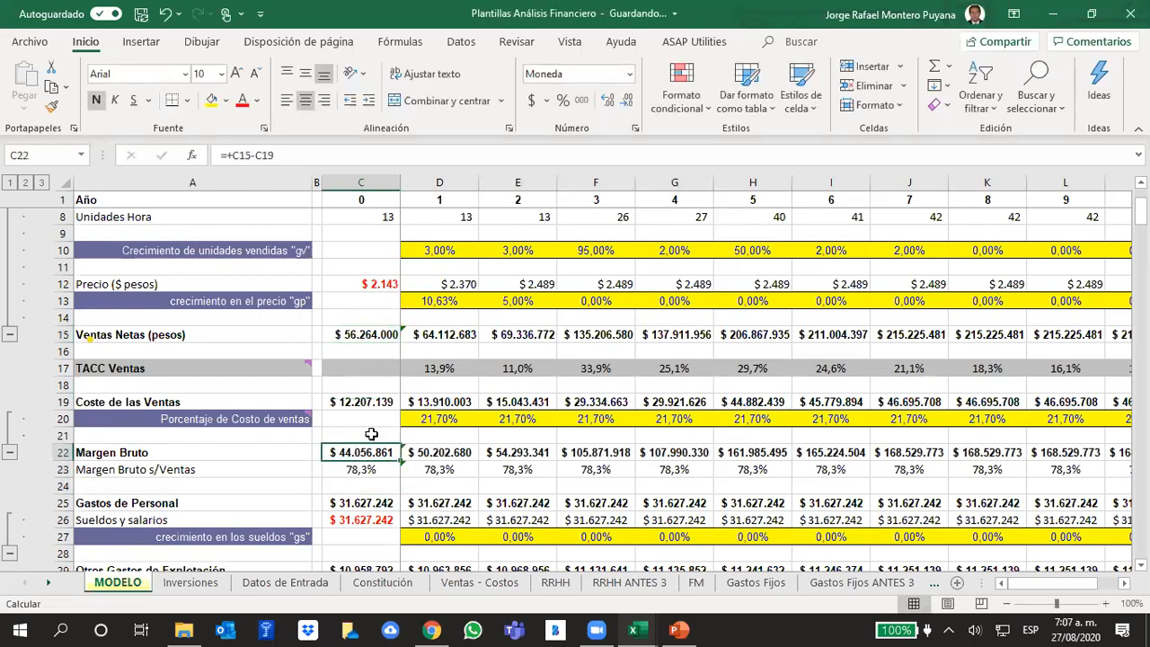
left_click(358, 331)
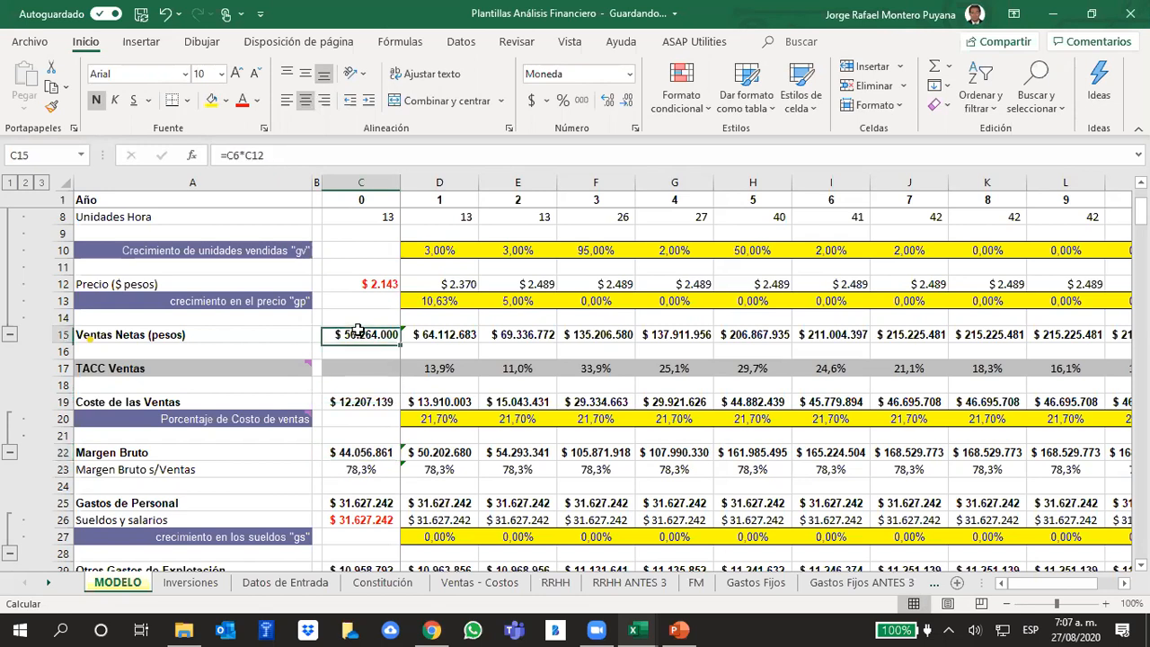
left_click(369, 402)
left_click(363, 449)
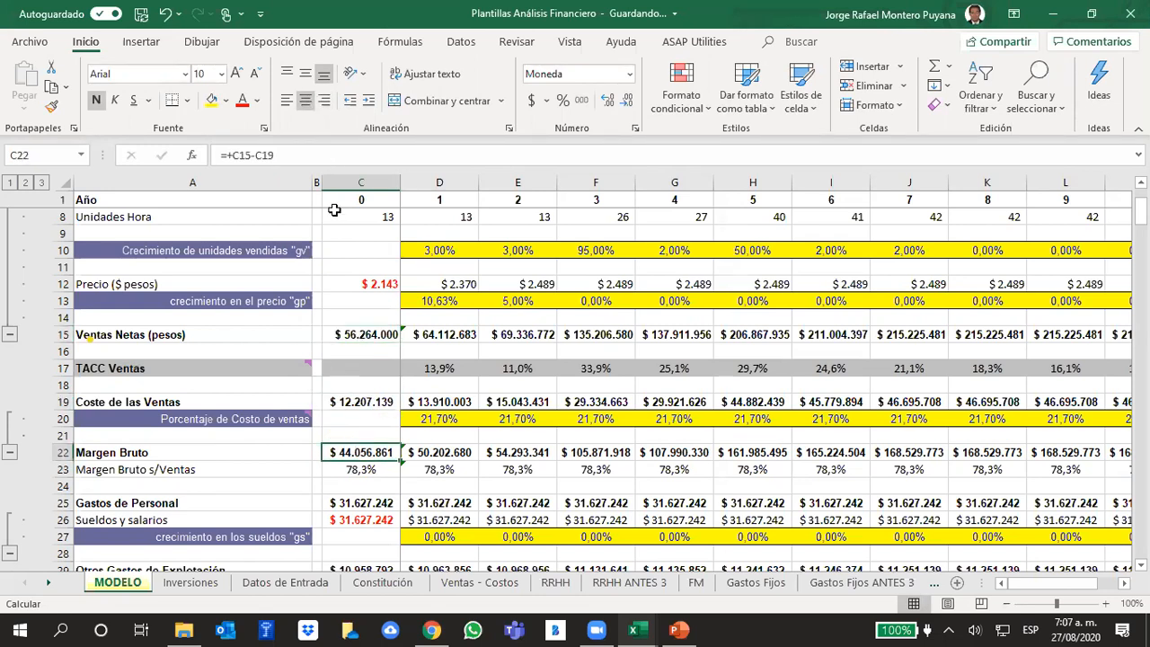
left_click(309, 154)
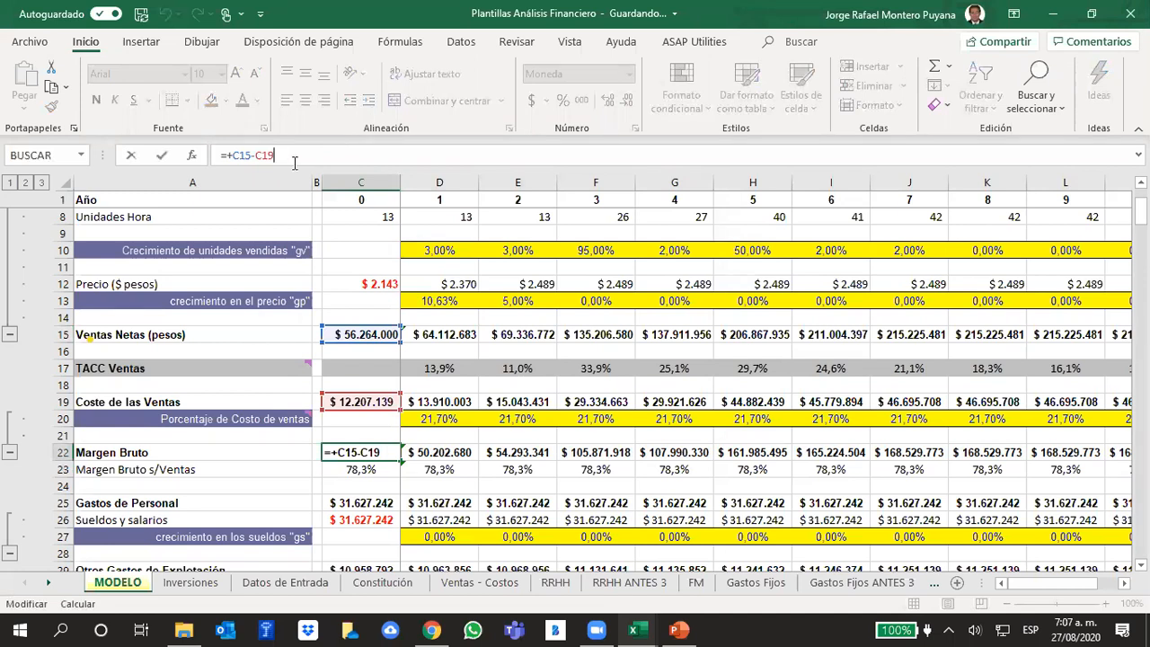
- Display the cells referenced by the year 0 Margen Bruto s/Ventas formula, leave it unedited and highlight that entire row
left_click(360, 468)
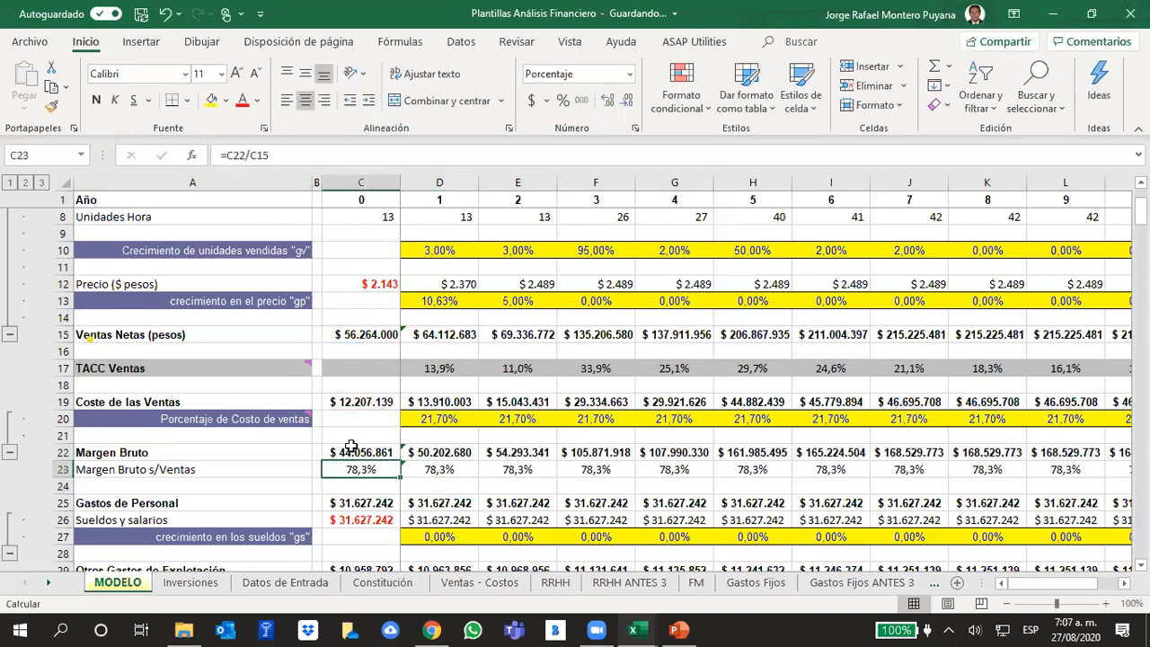
left_click(276, 155)
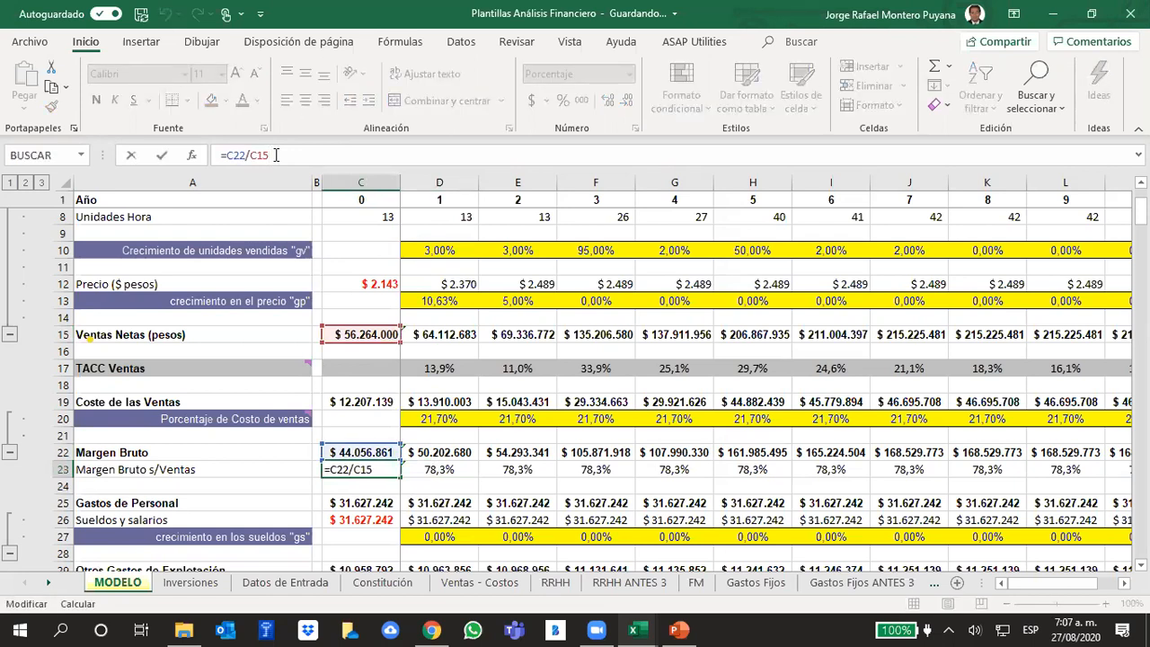
left_click(528, 489)
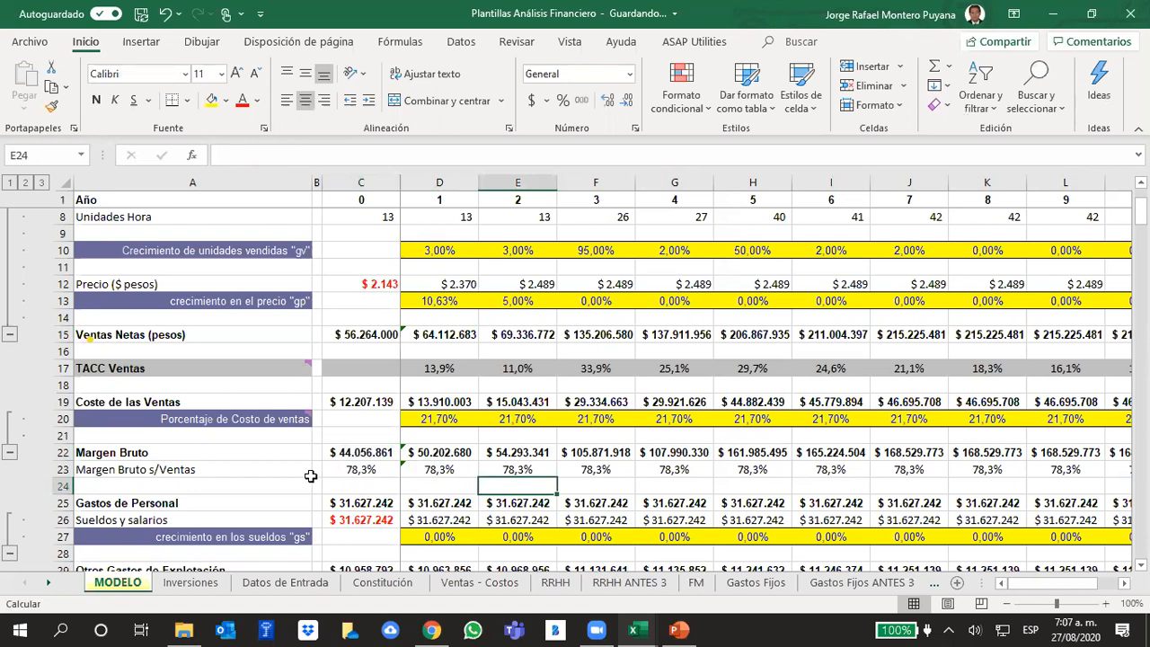
left_click(55, 469)
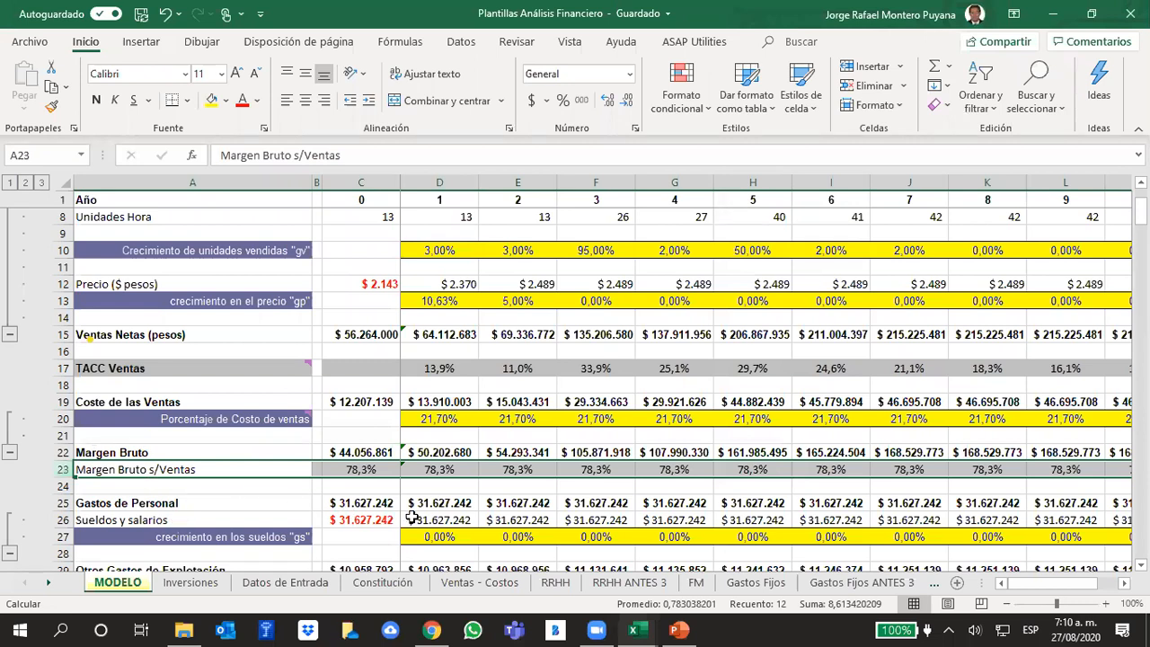
- Switch to Chrome and search Google in a new tab for "mattelsa estados financieros"
left_click(431, 629)
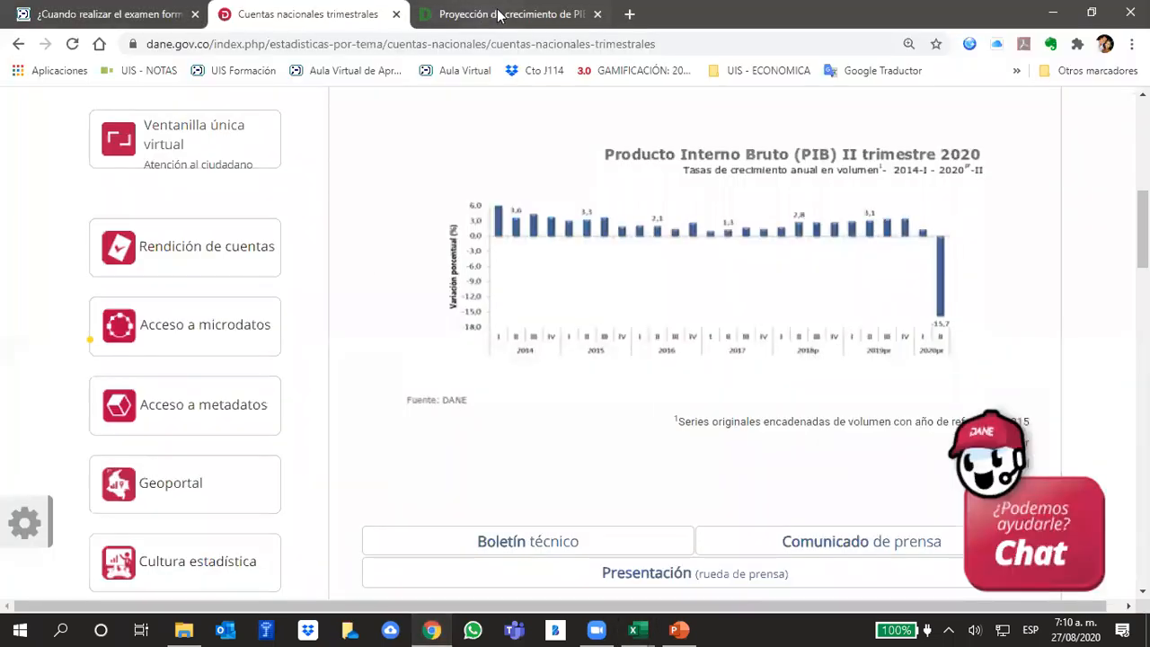
left_click(543, 16)
left_click(629, 14)
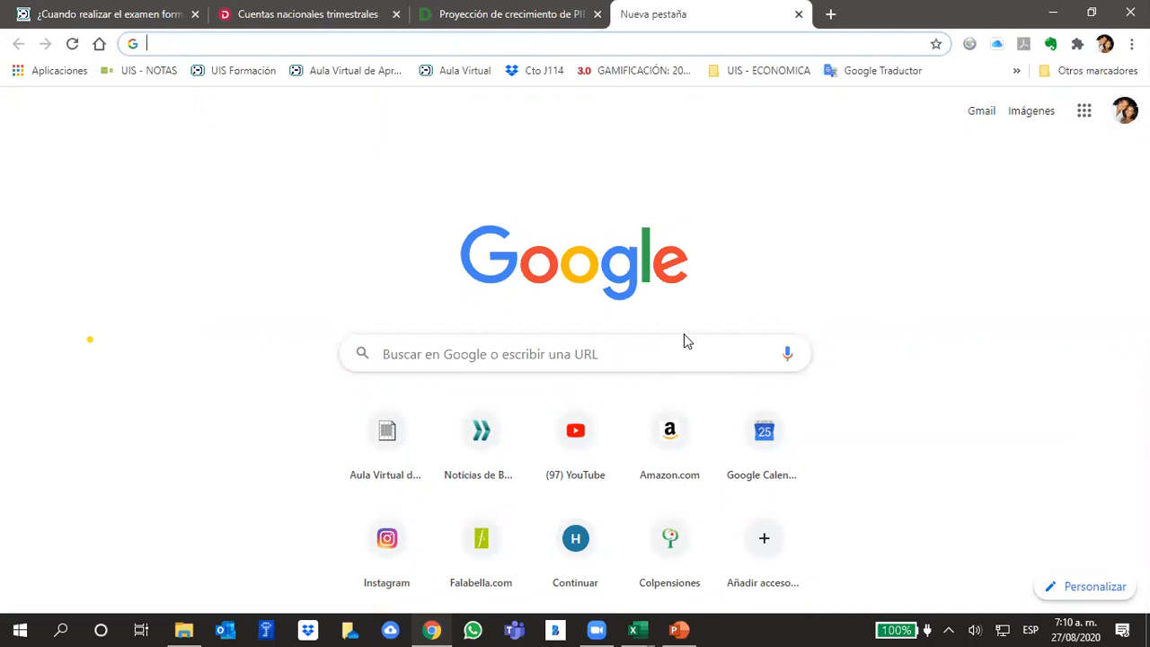
type("met")
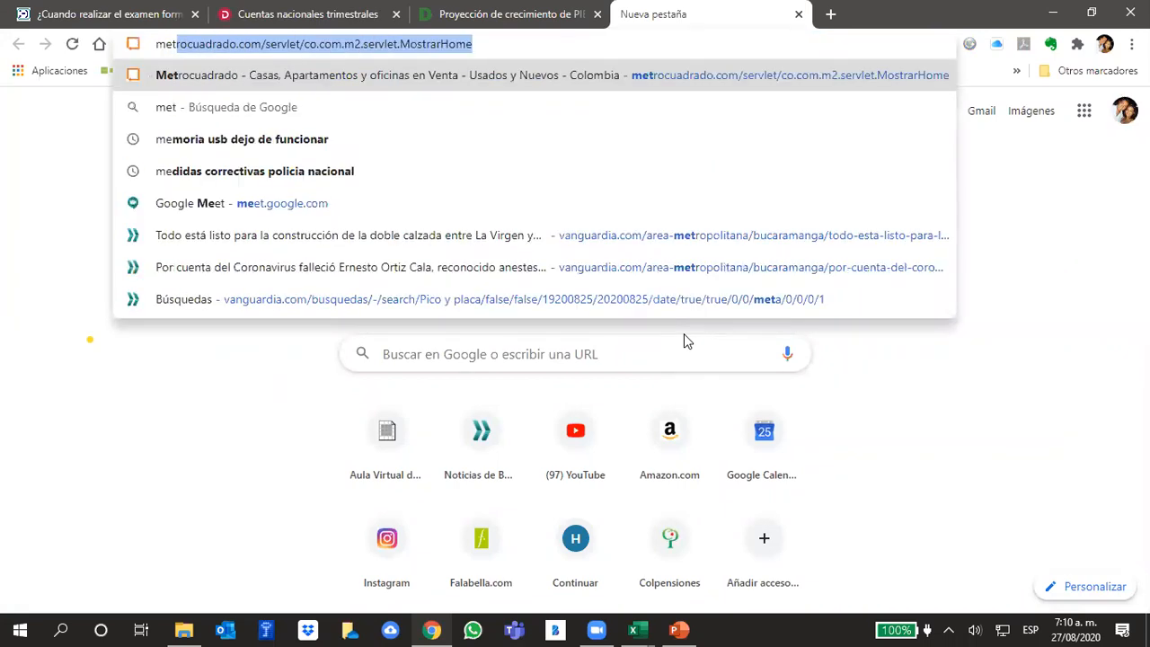
type("t")
key("BackSpace")
key("BackSpace")
key("BackSpace")
type("a")
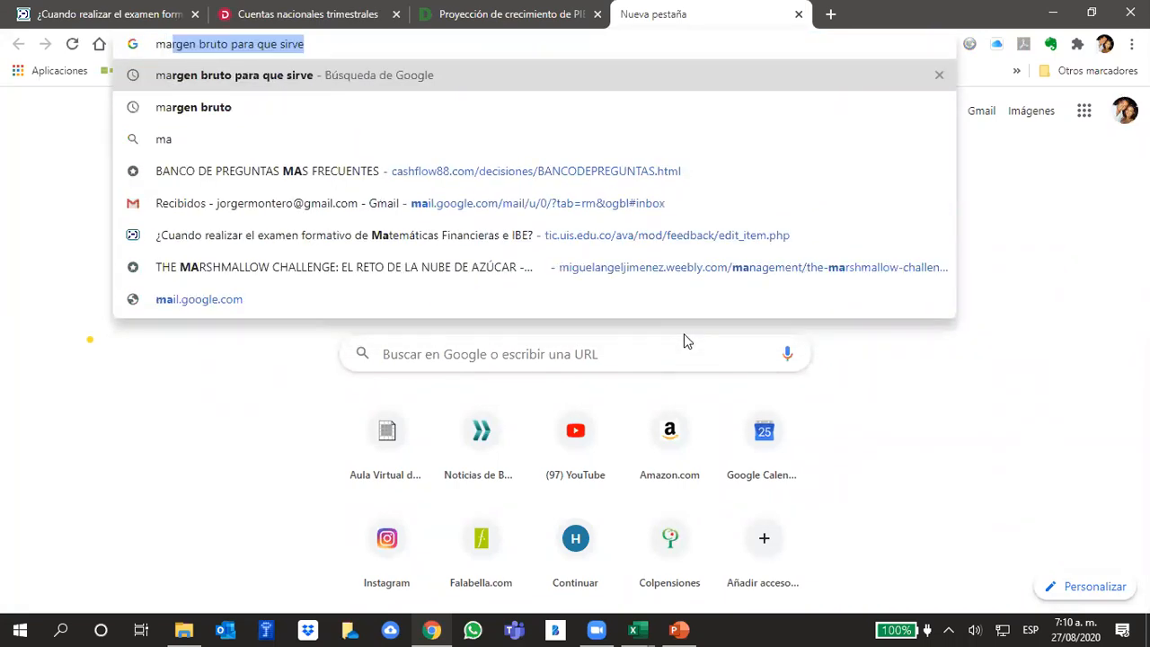
type("ttels")
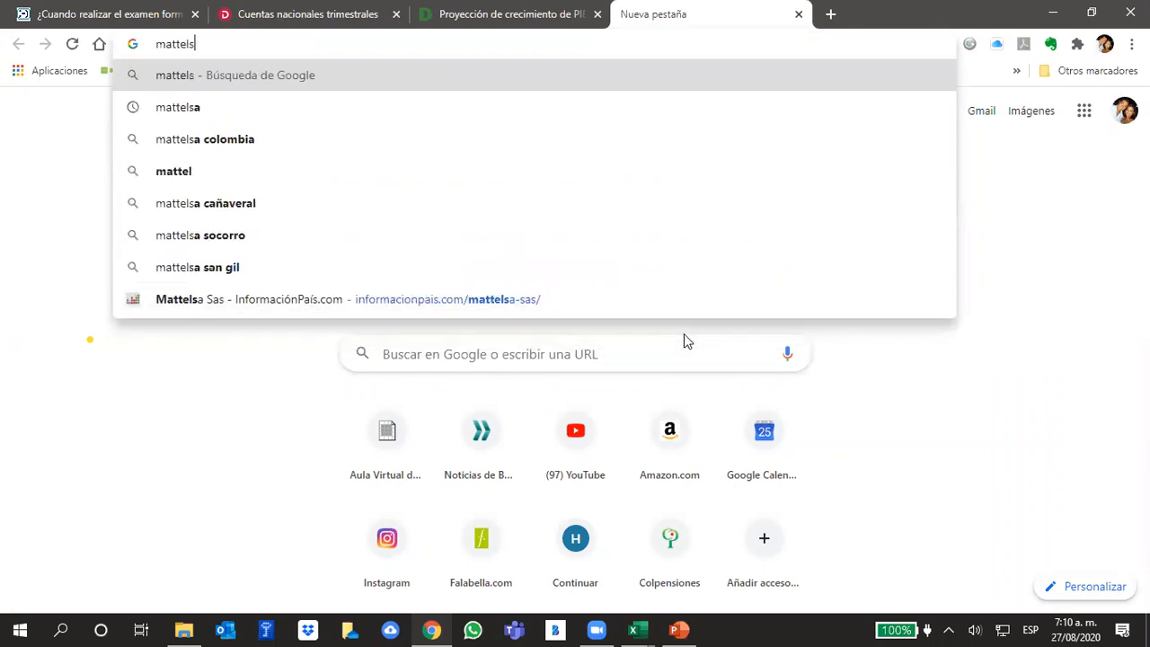
type("a")
type(" estado")
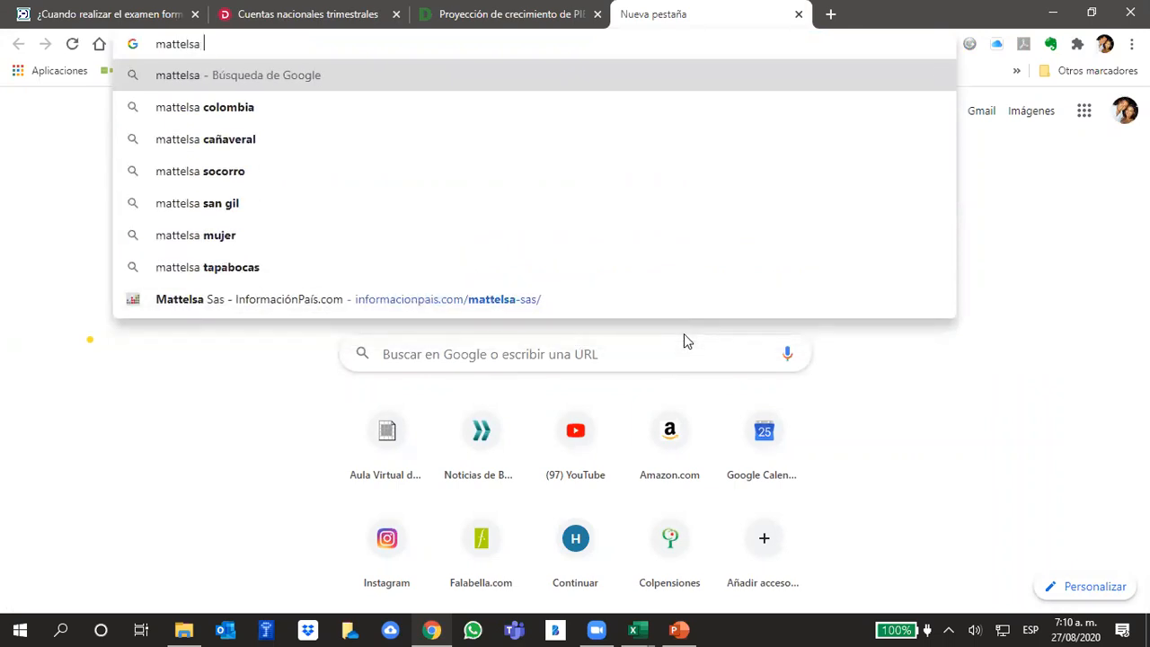
key("BackSpace")
key("BackSpace")
key("BackSpace")
key("BackSpace")
key("BackSpace")
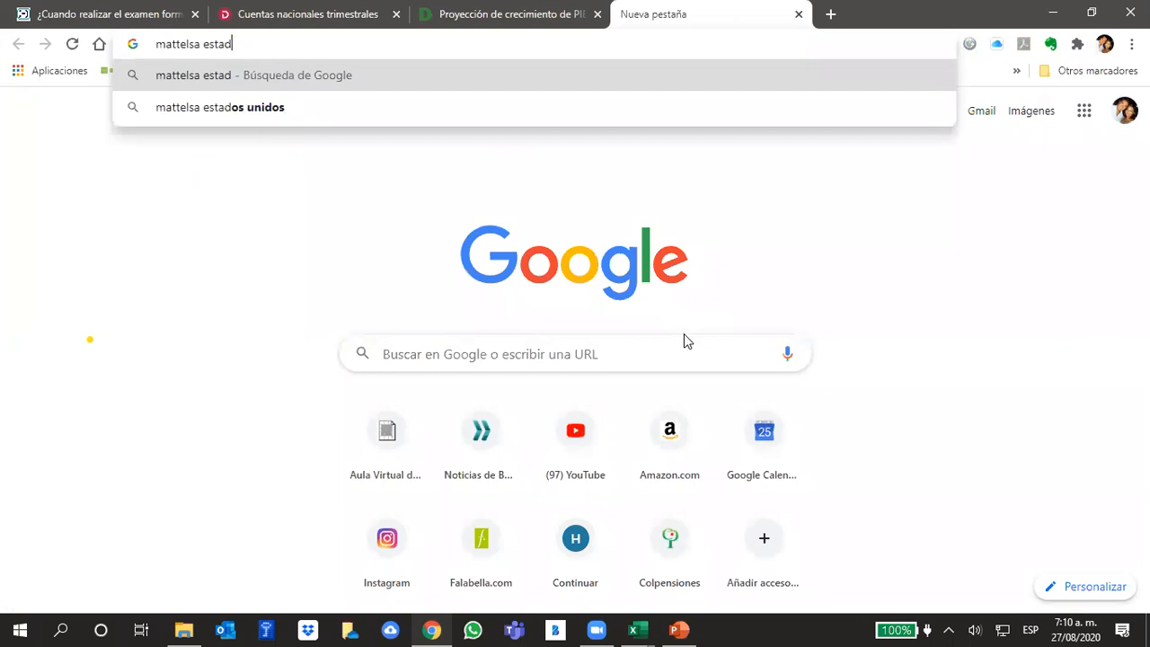
key("BackSpace")
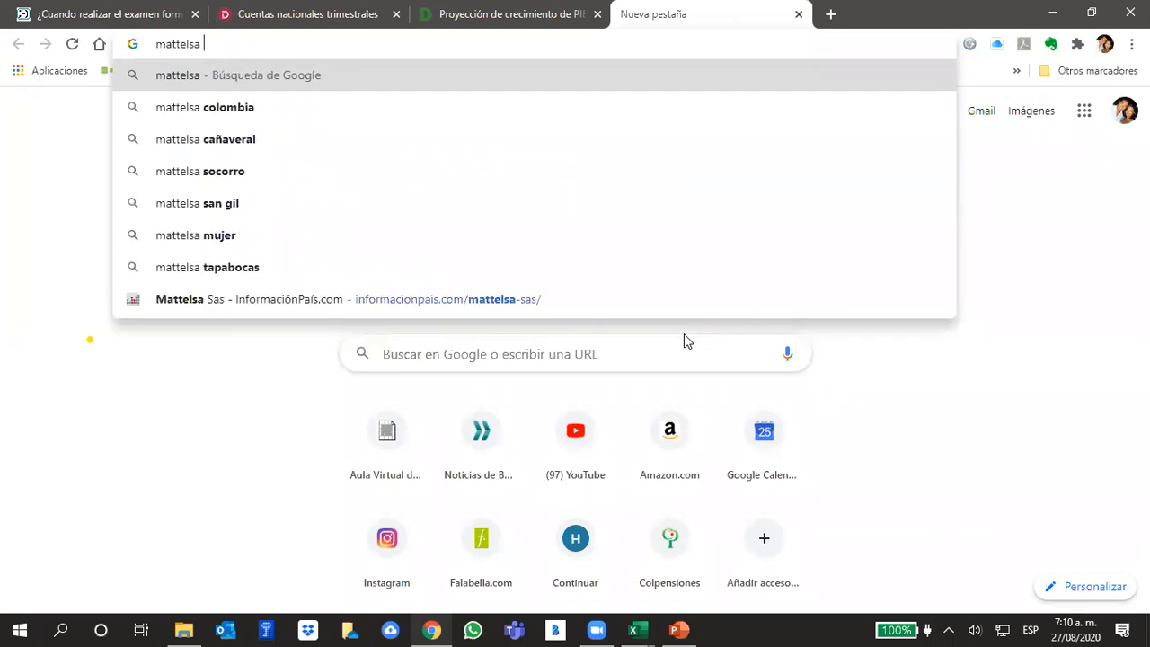
type("es")
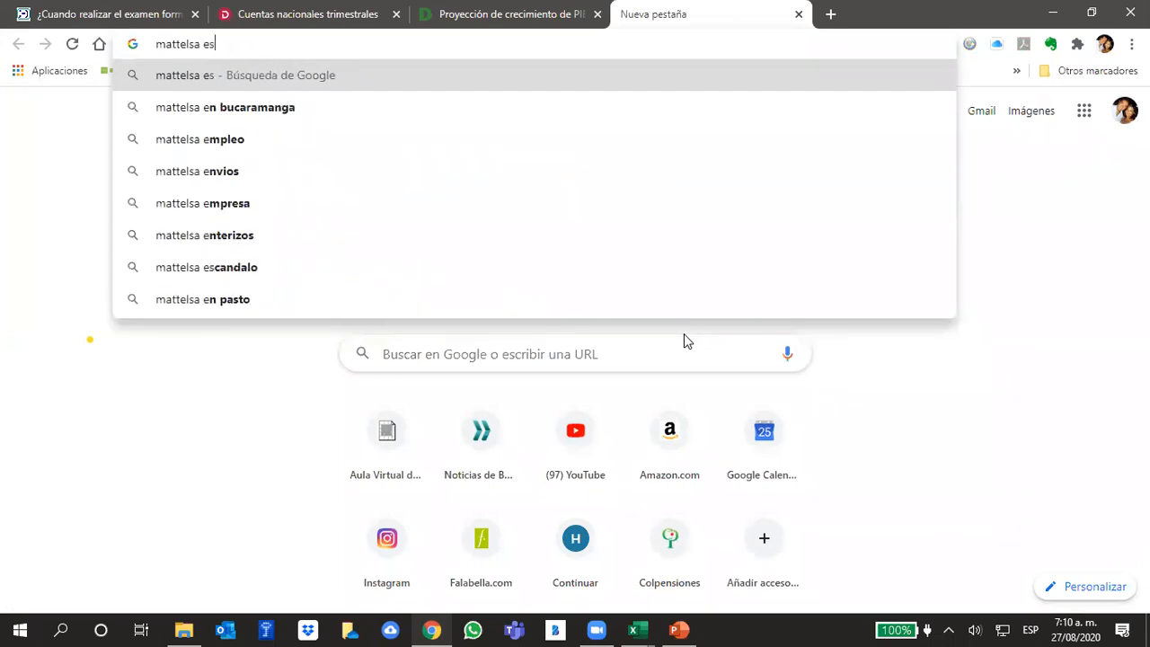
type("tados dinam")
key("BackSpace")
key("BackSpace")
key("BackSpace")
key("BackSpace")
key("BackSpace")
type("financieros")
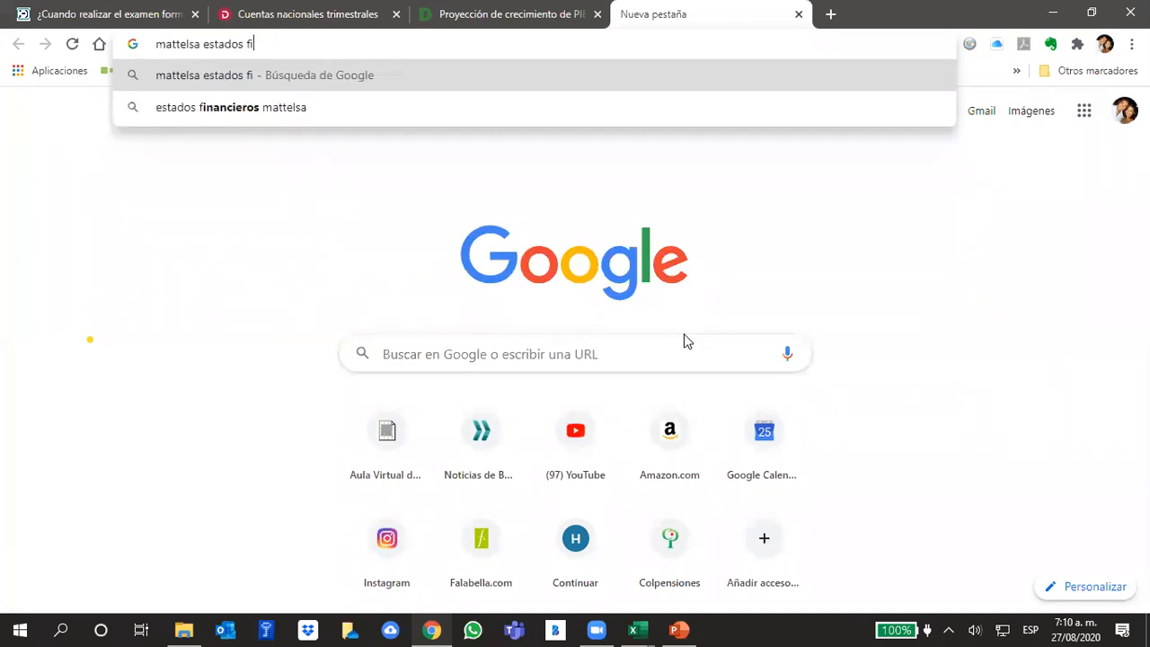
key("Return")
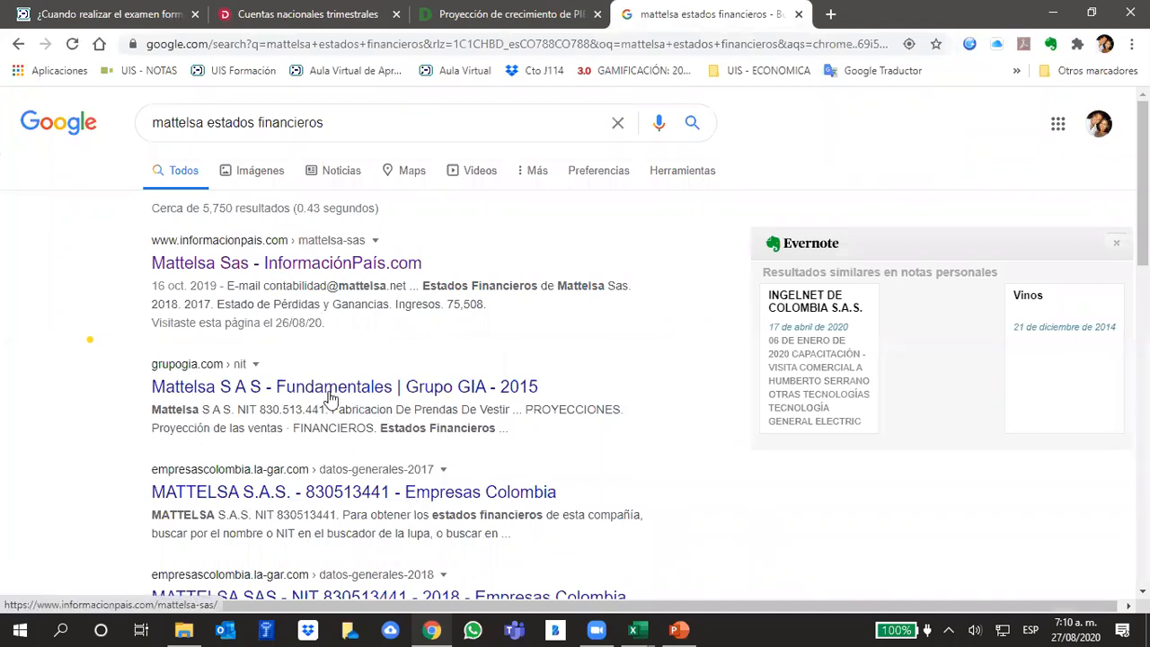
- Look through the search results and open the InformaciónPaís page on Mattelsa Sas in its own tab
scroll(329, 398, "down", 2)
scroll(616, 543, "down", 3)
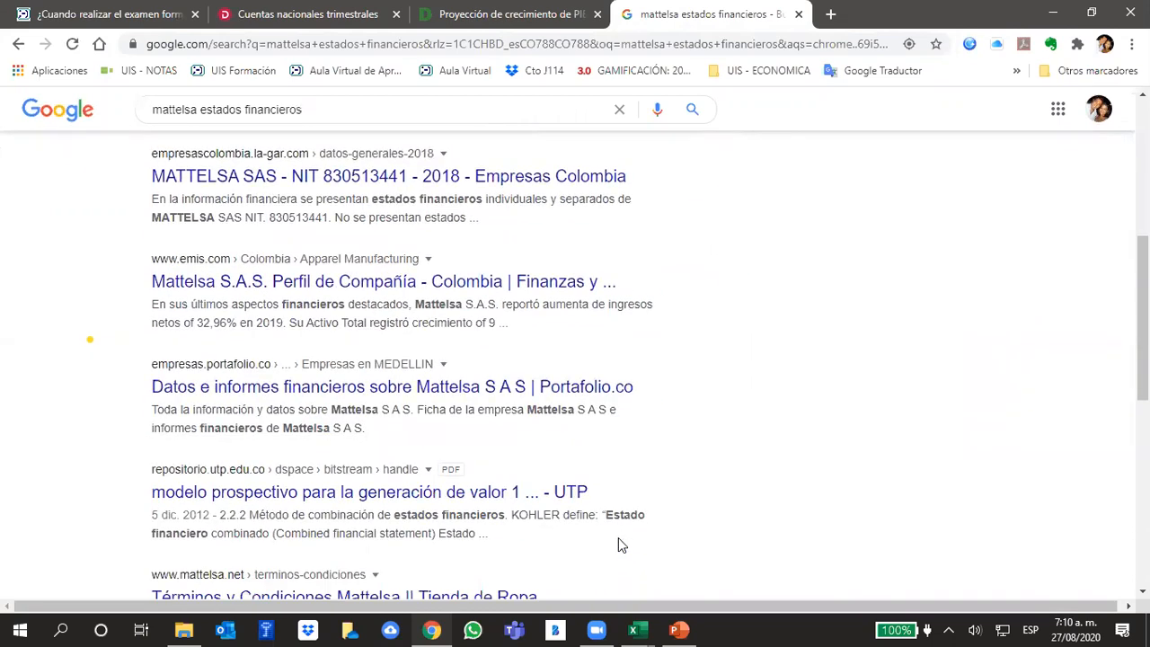
scroll(620, 543, "down", 3)
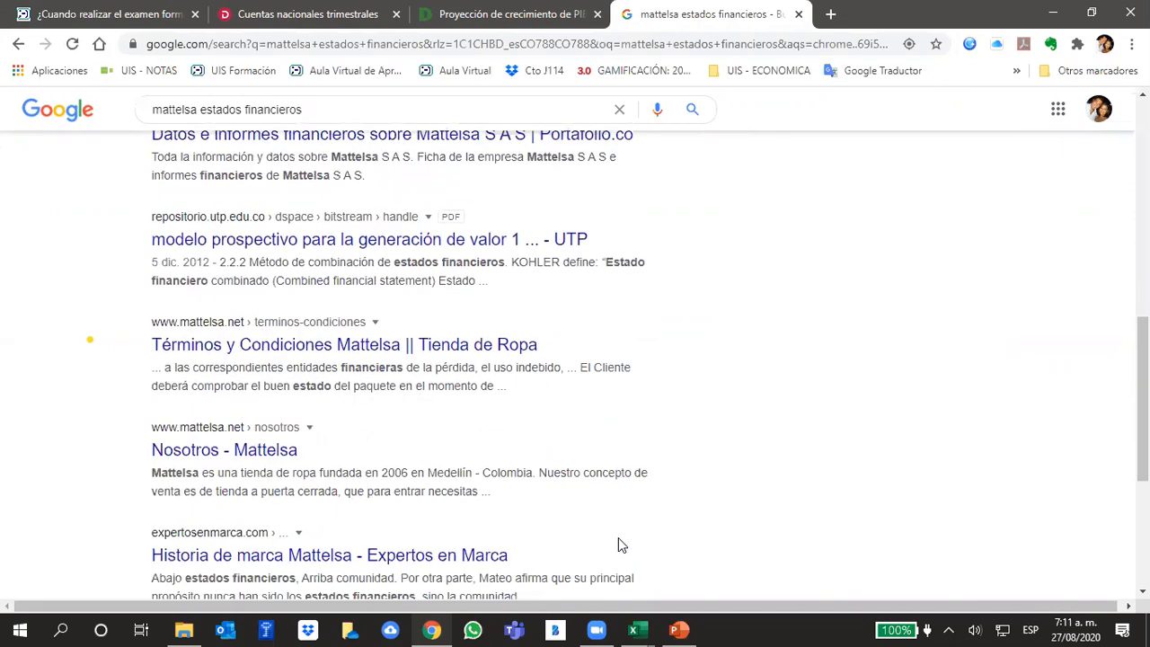
scroll(624, 531, "up", 3)
scroll(624, 531, "up", 6)
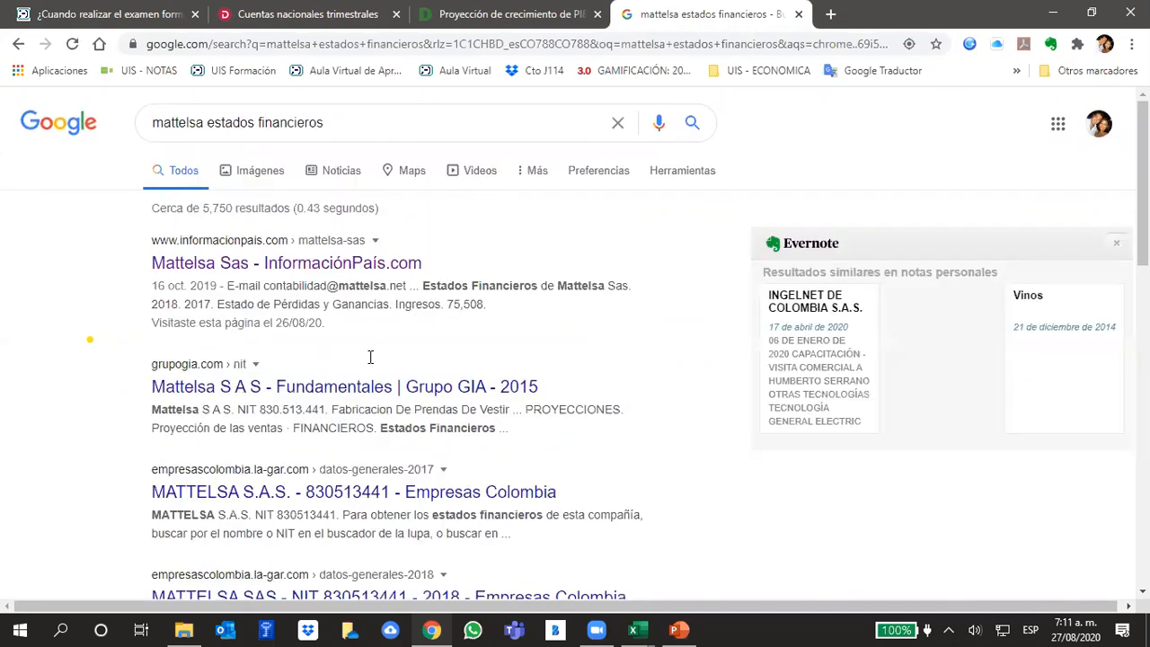
middle_click(290, 262)
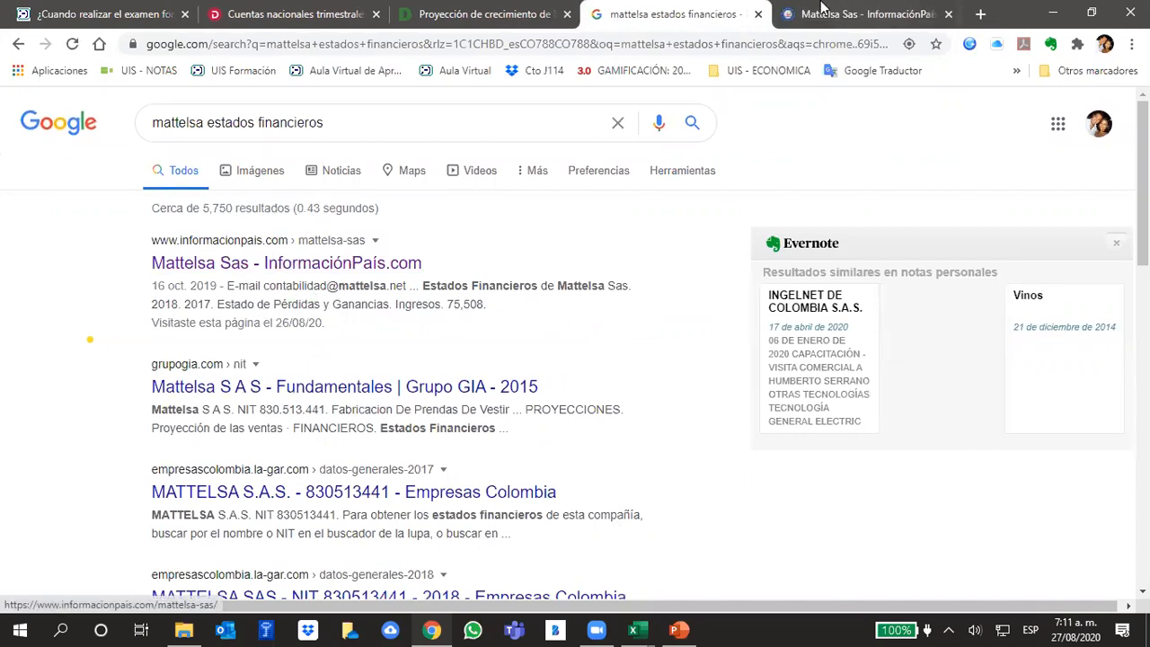
left_click(818, 9)
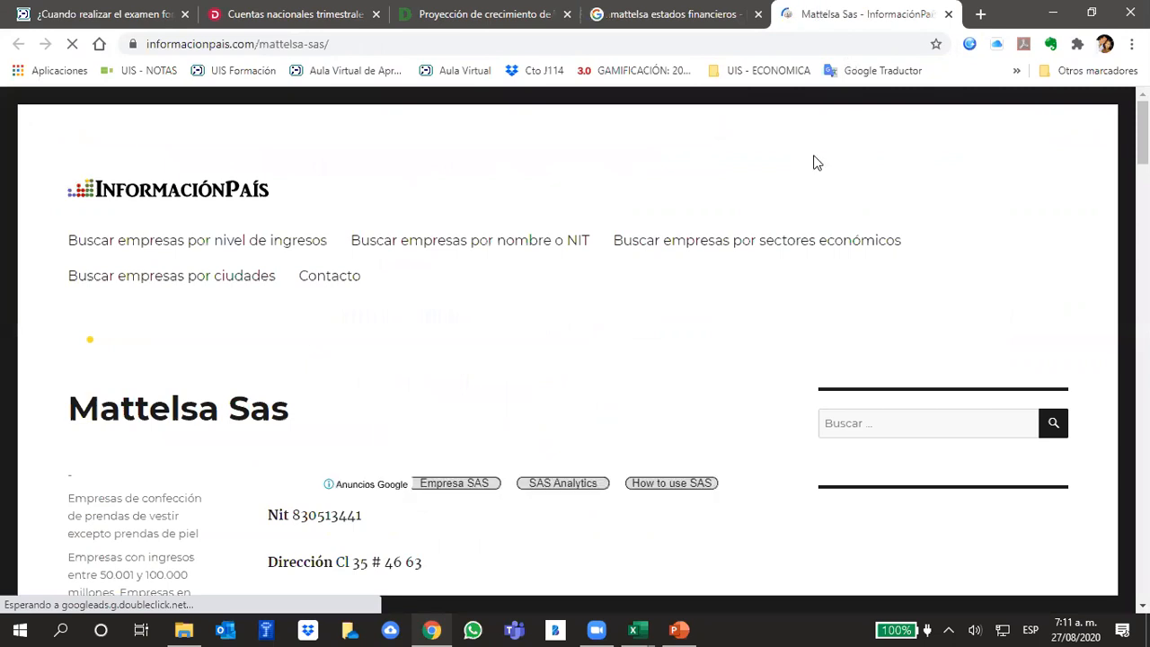
- Examine the 2018 and 2017 Ingresos, Costo de ventas and Utilidad Bruta in Mattelsa's Estado de Pérdidas y Ganancias
scroll(695, 392, "down", 5)
scroll(697, 392, "down", 7)
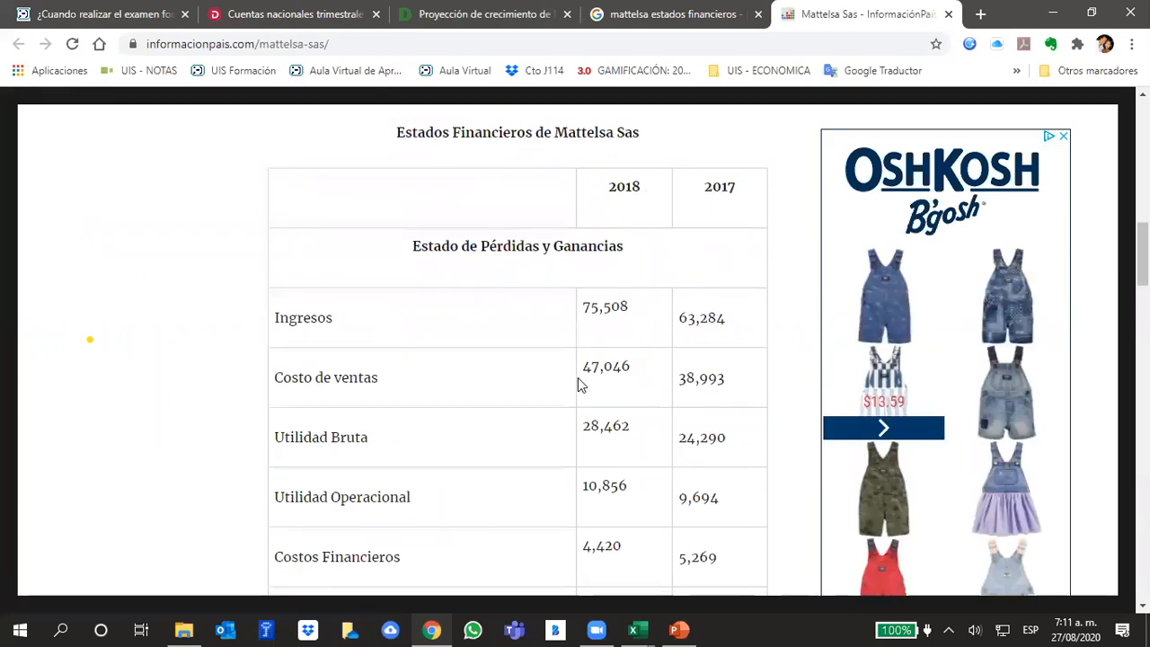
scroll(577, 378, "down", 1)
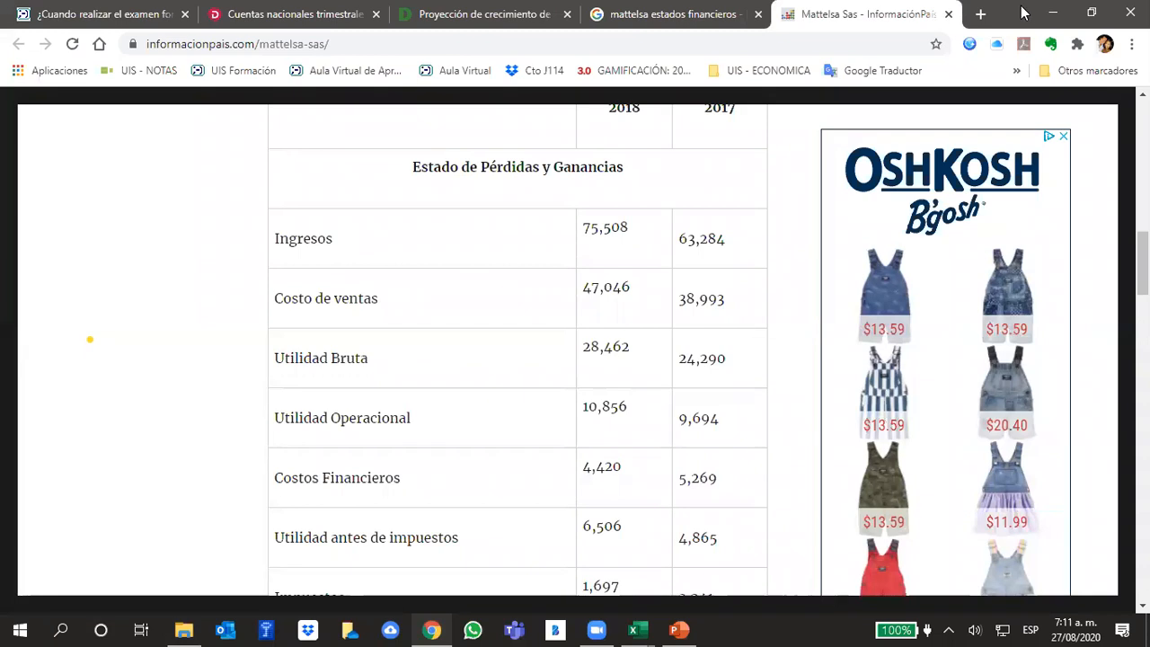
- Place the Mattelsa page side by side with the PowerPoint presentation and enlarge slide 234 to 50%, centring its Margen Bruto text
left_click_drag(1022, 13, 1, 215)
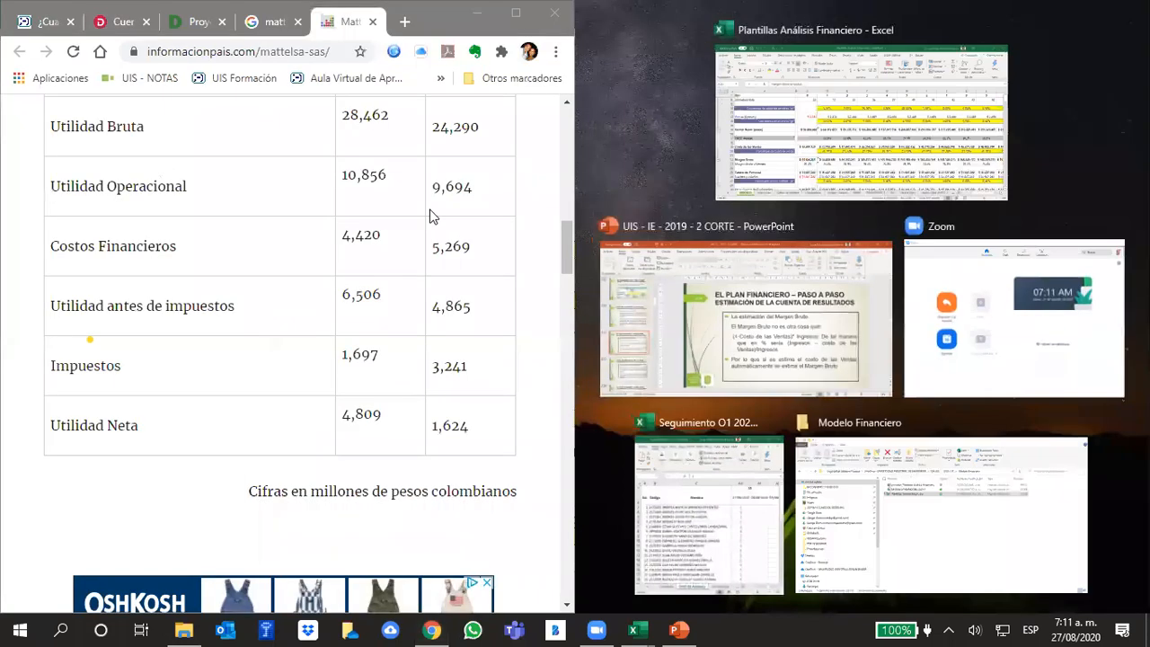
left_click(742, 310)
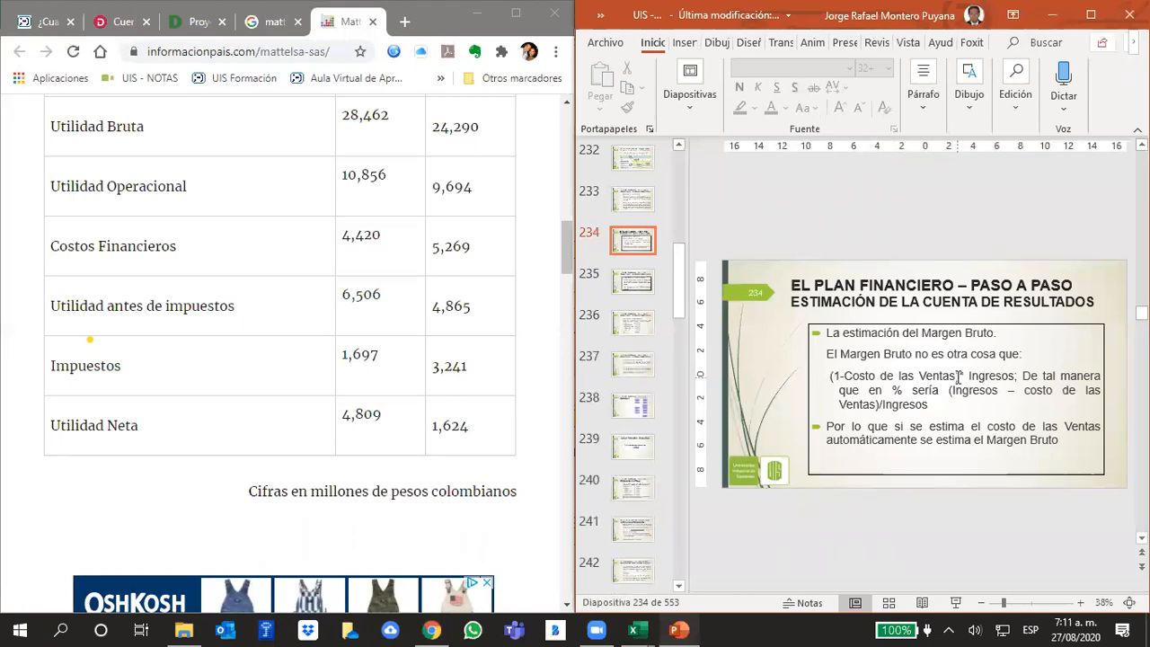
scroll(958, 378, "up", 3)
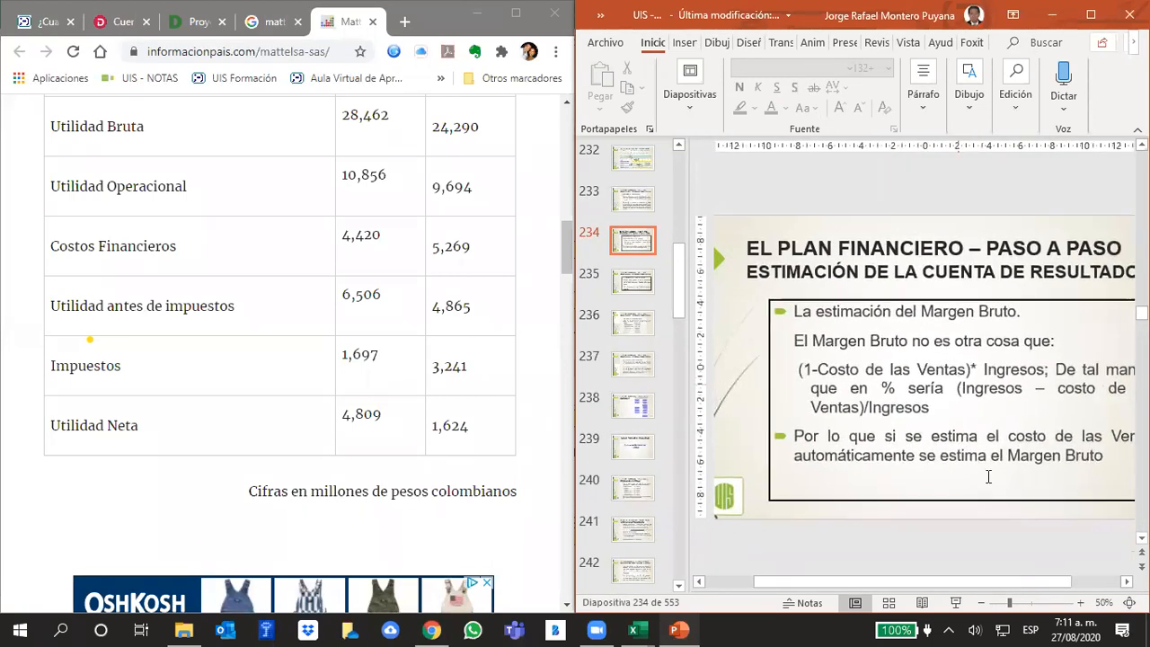
left_click_drag(1005, 583, 995, 589)
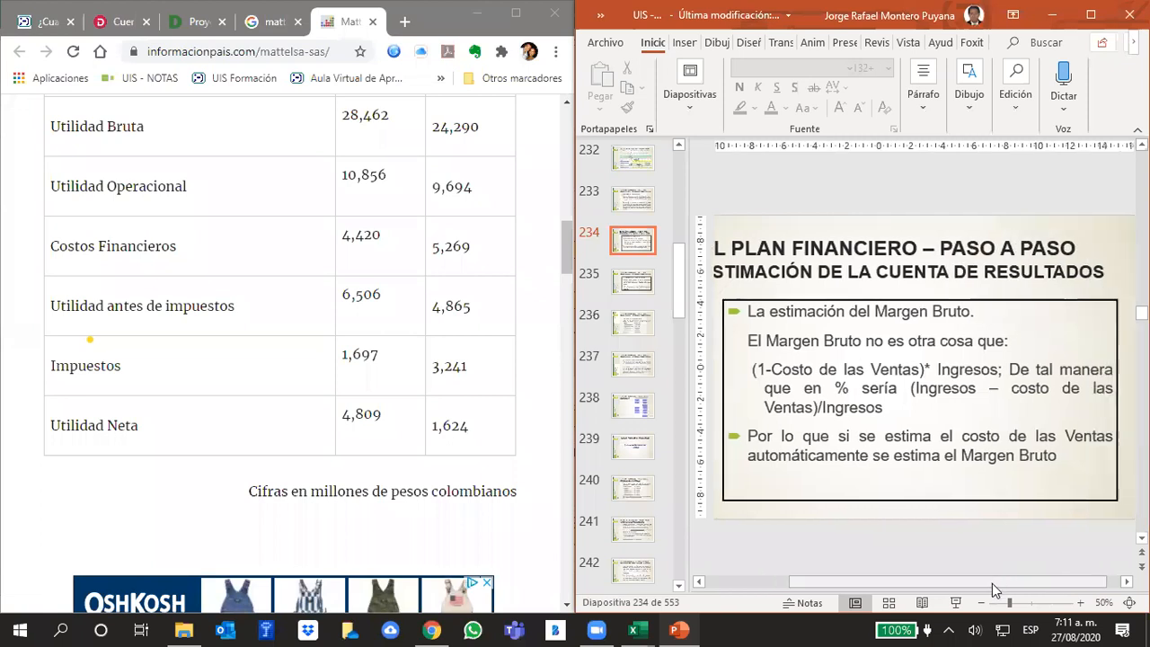
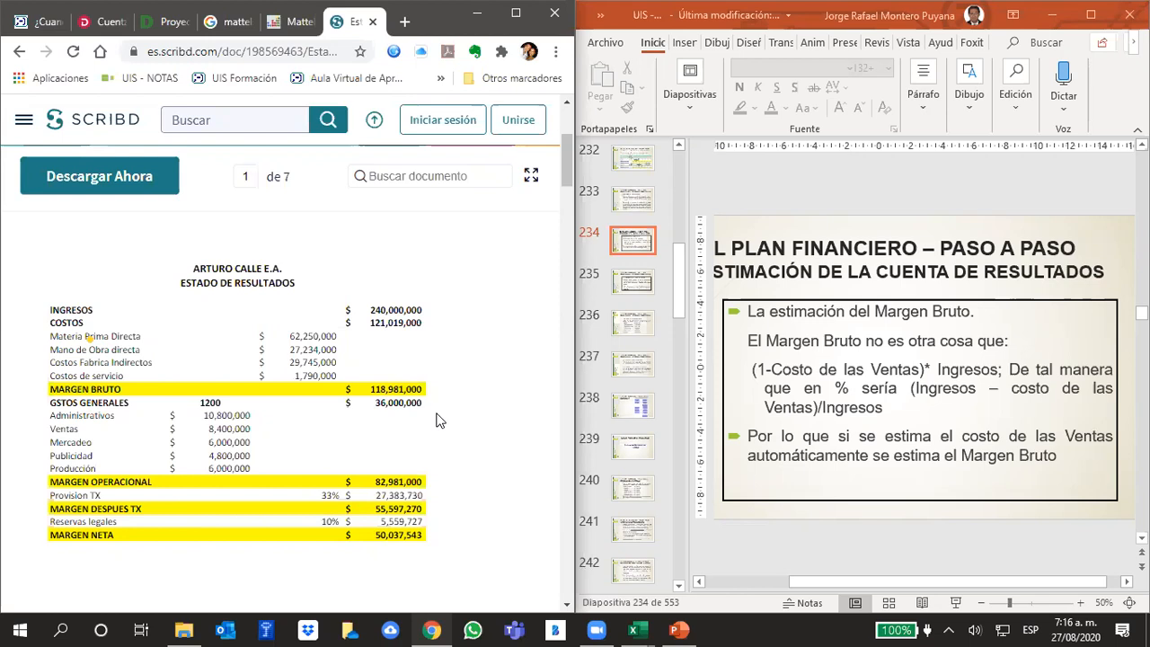
- Glance at the Mattelsa page again, return to Arturo Calle's Estado de Resultados on Scribd and dismiss the 30-day trial offer
mouse_move(341, 50)
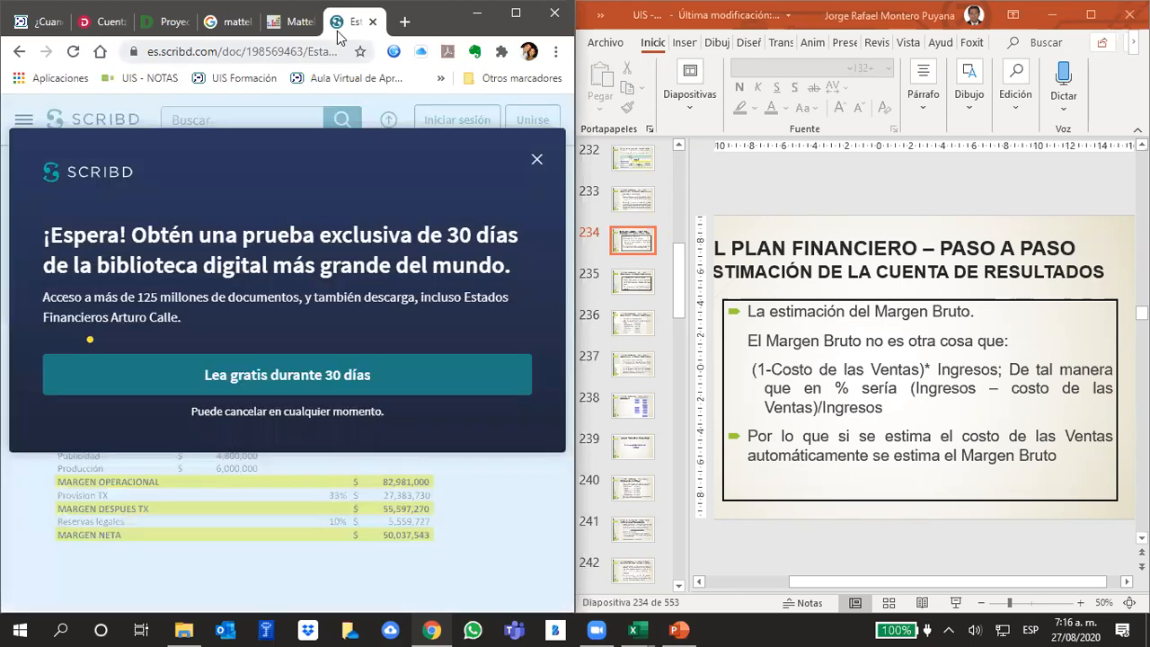
left_click(297, 23)
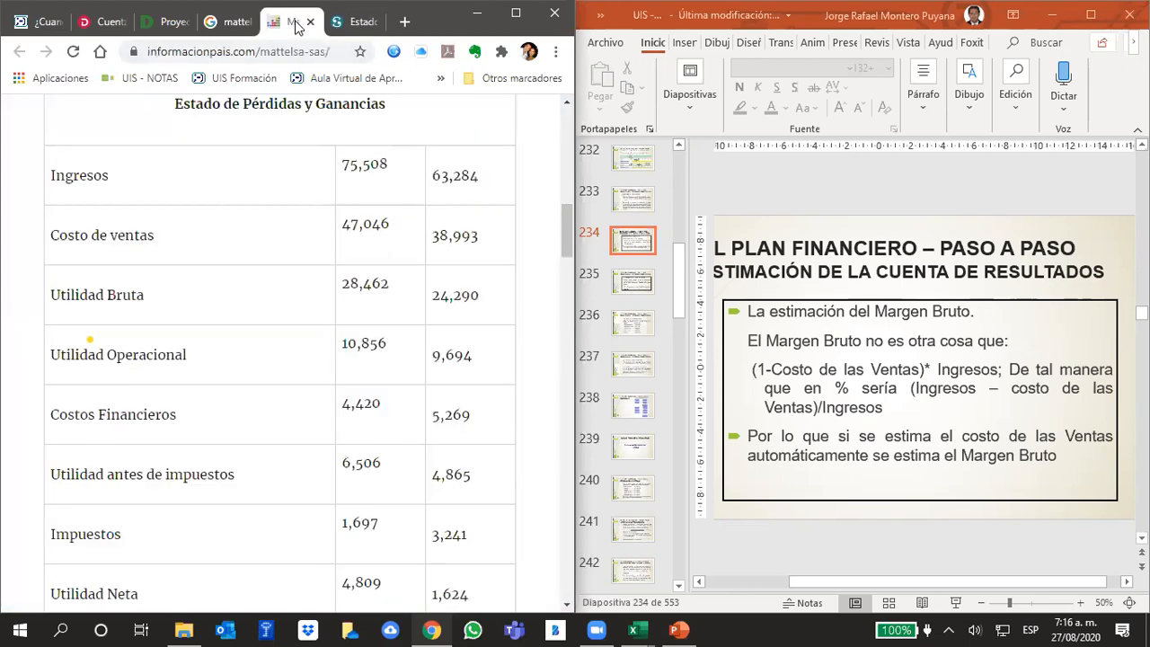
left_click(352, 22)
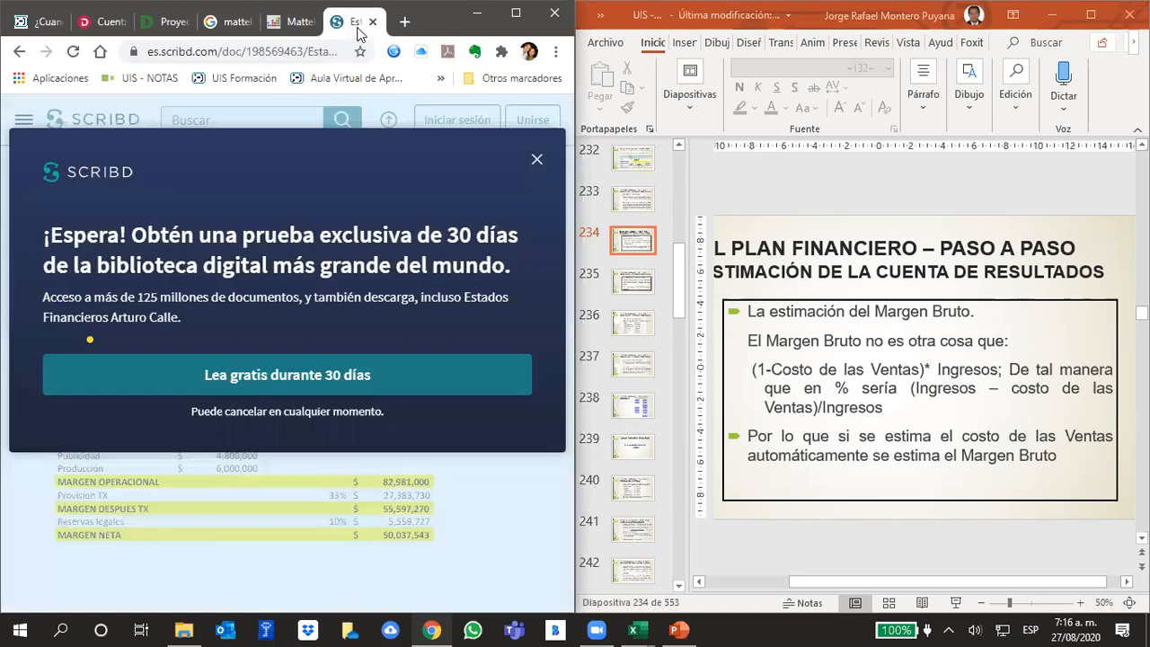
left_click(536, 159)
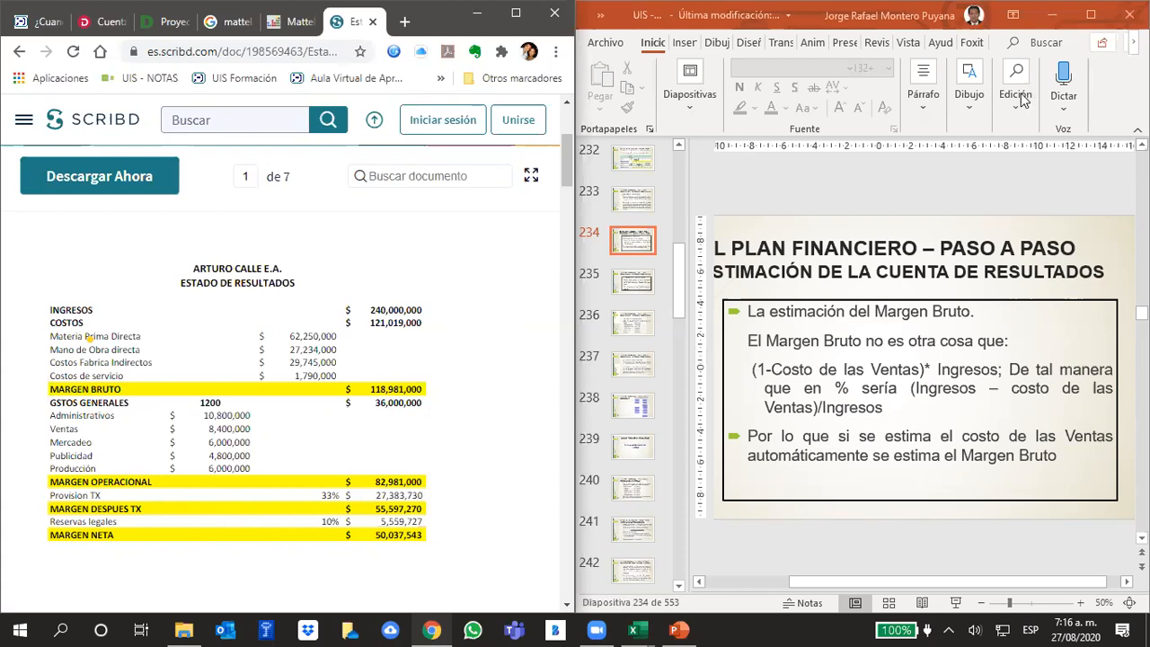
- Show slide 233 on cost of sales in PowerPoint, and examine the Margen Bruto and Margen Bruto s/Ventas rows in Excel's MODELO sheet
left_click(1006, 188)
scroll(1006, 188, "up", 1)
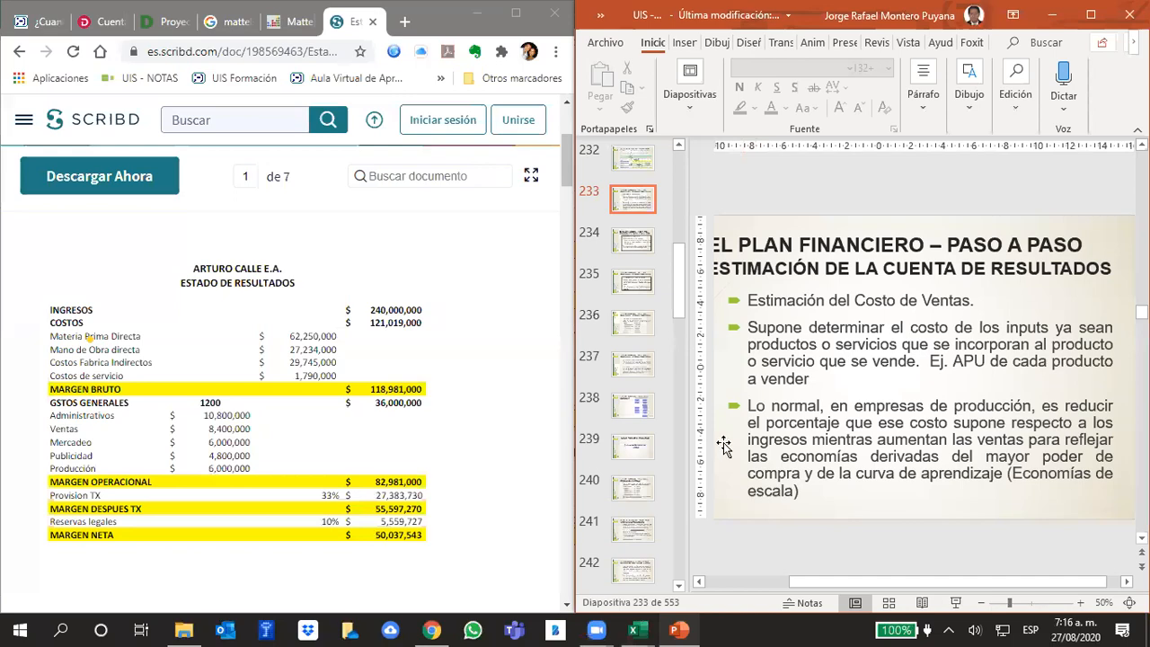
mouse_move(634, 631)
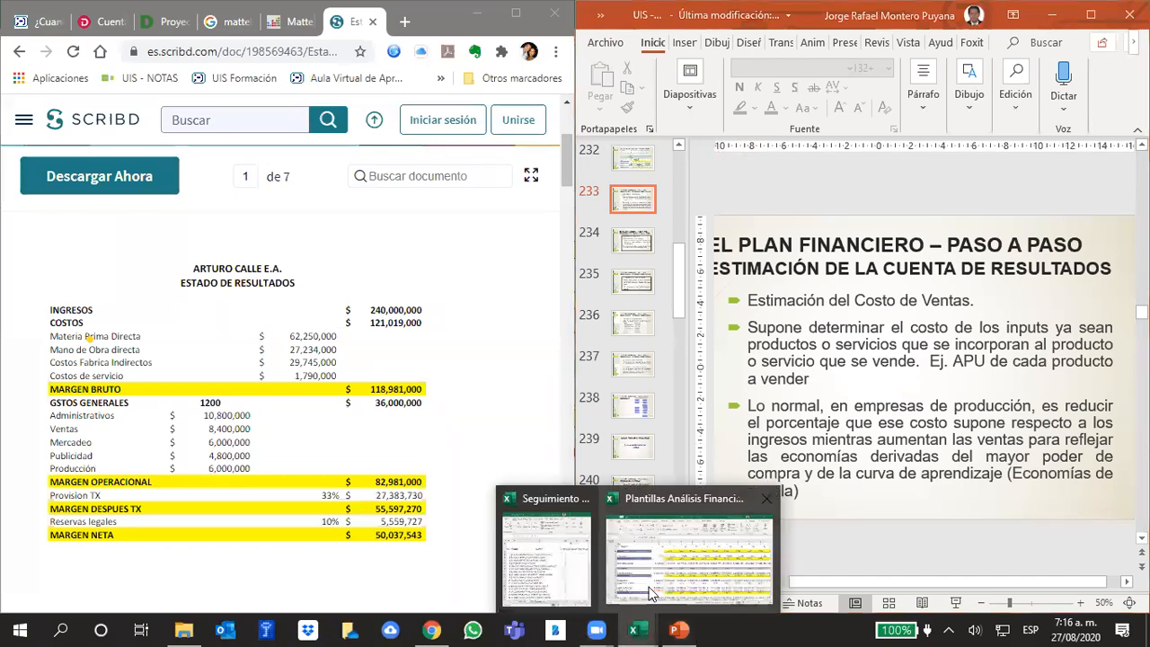
left_click(653, 593)
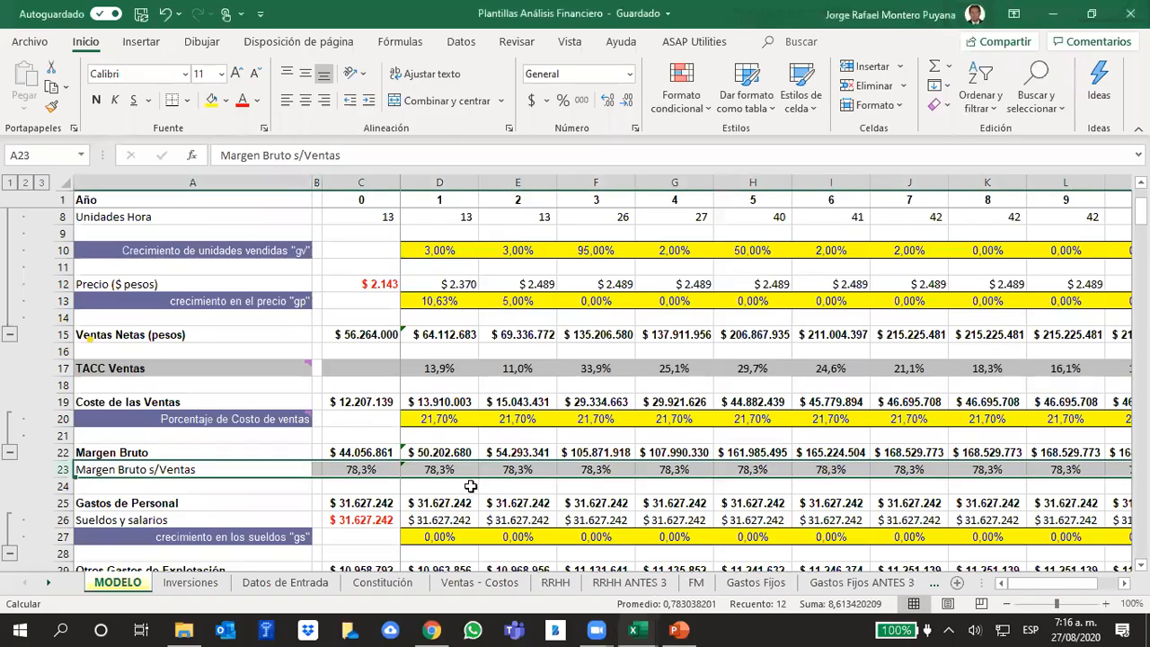
left_click(486, 450)
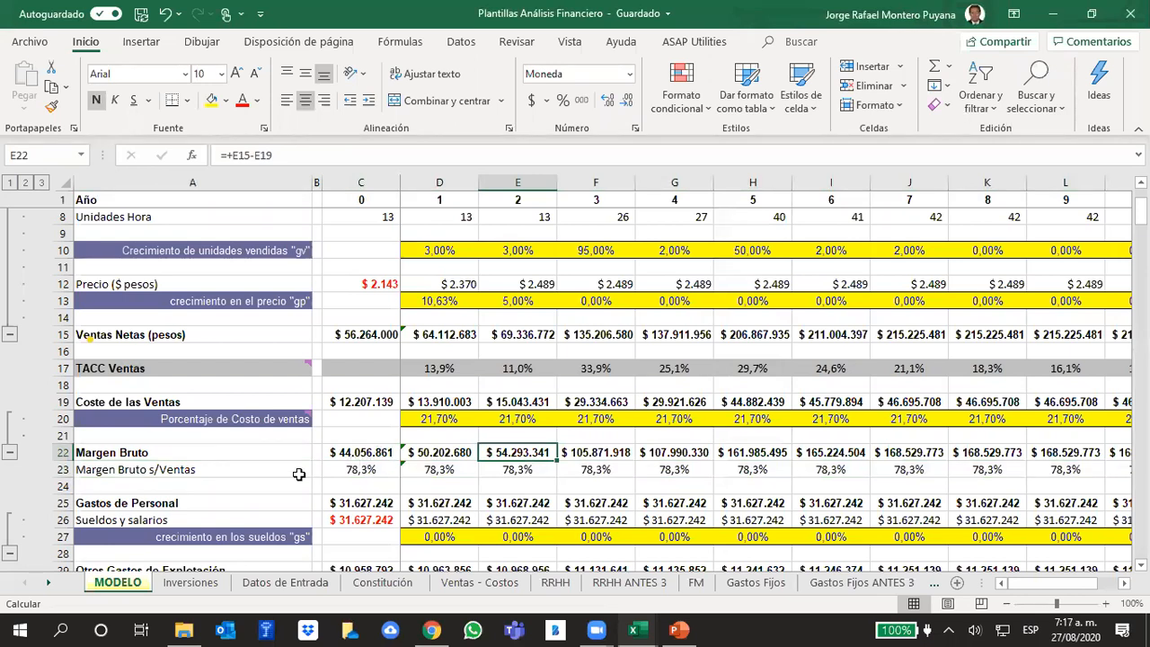
scroll(435, 414, "down", 2)
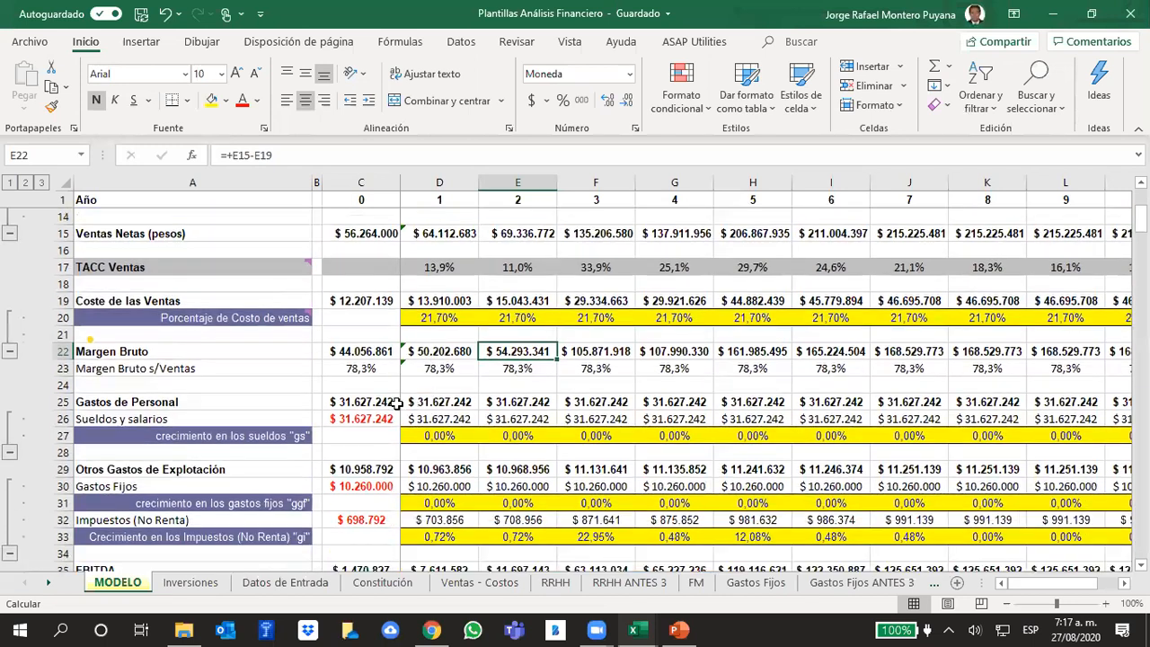
left_click(60, 368)
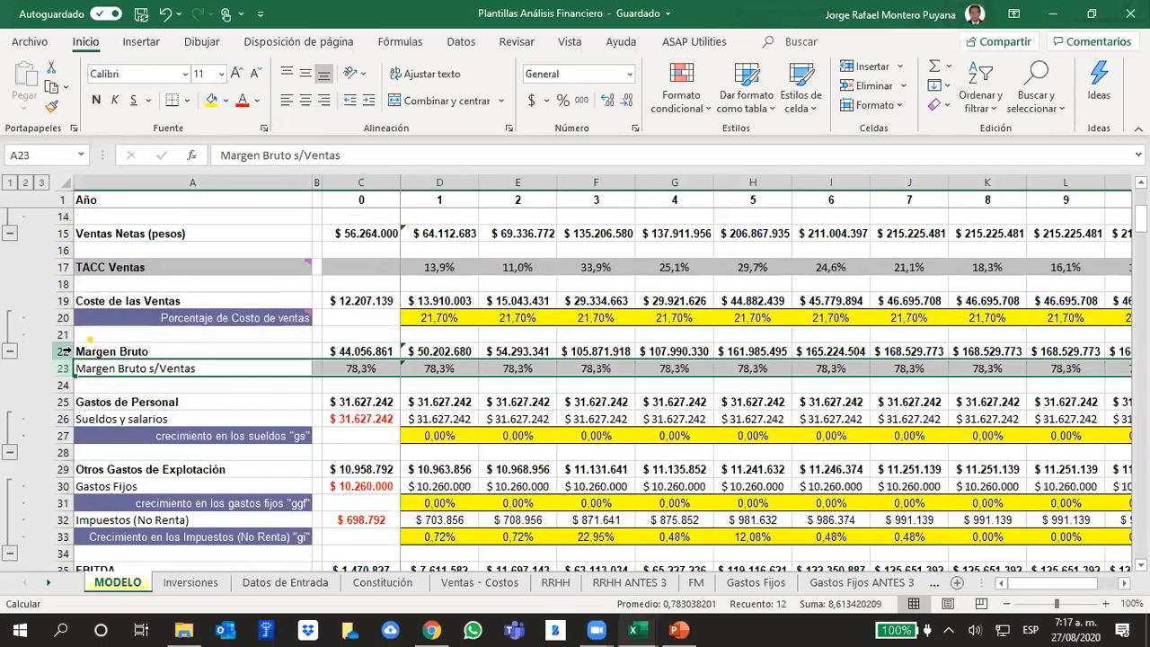
left_click(61, 352)
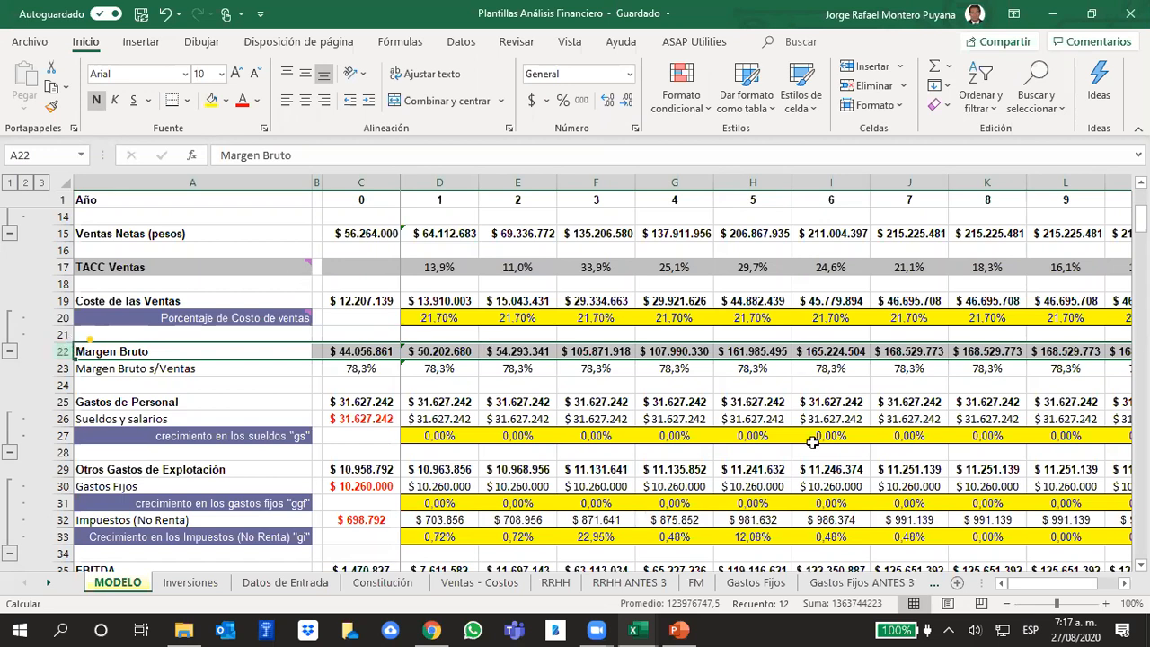
- Switch to the PowerPoint presentation and show slide 235 on the estimation of Gastos de Personal
left_click(686, 629)
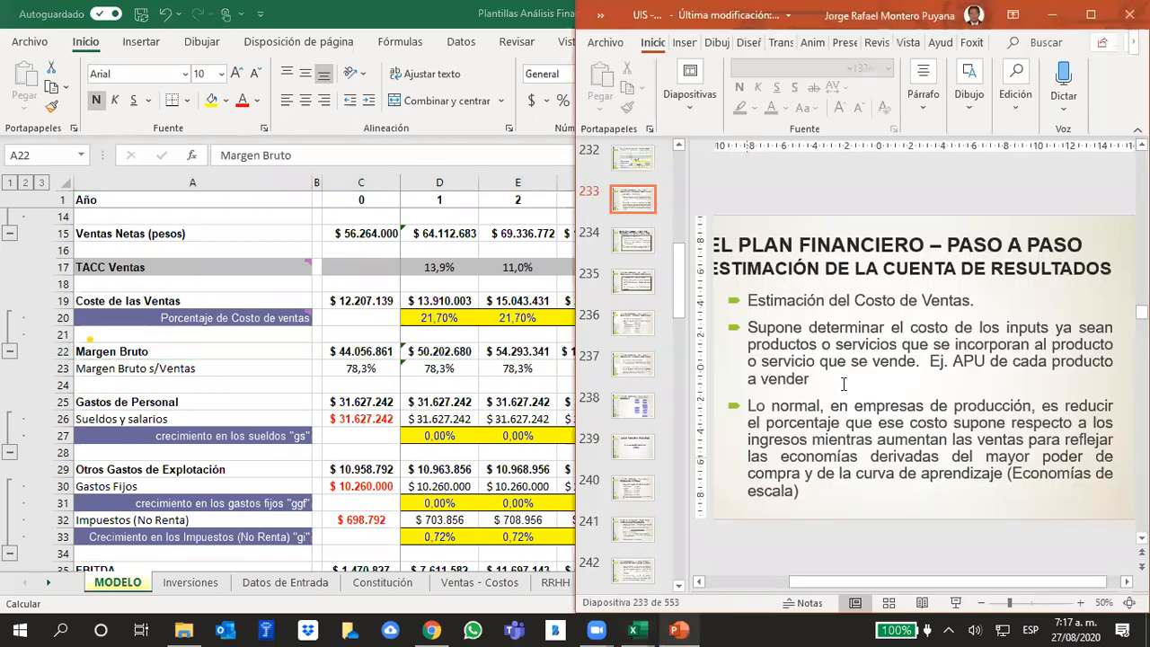
scroll(850, 381, "down", 1)
scroll(852, 381, "down", 1)
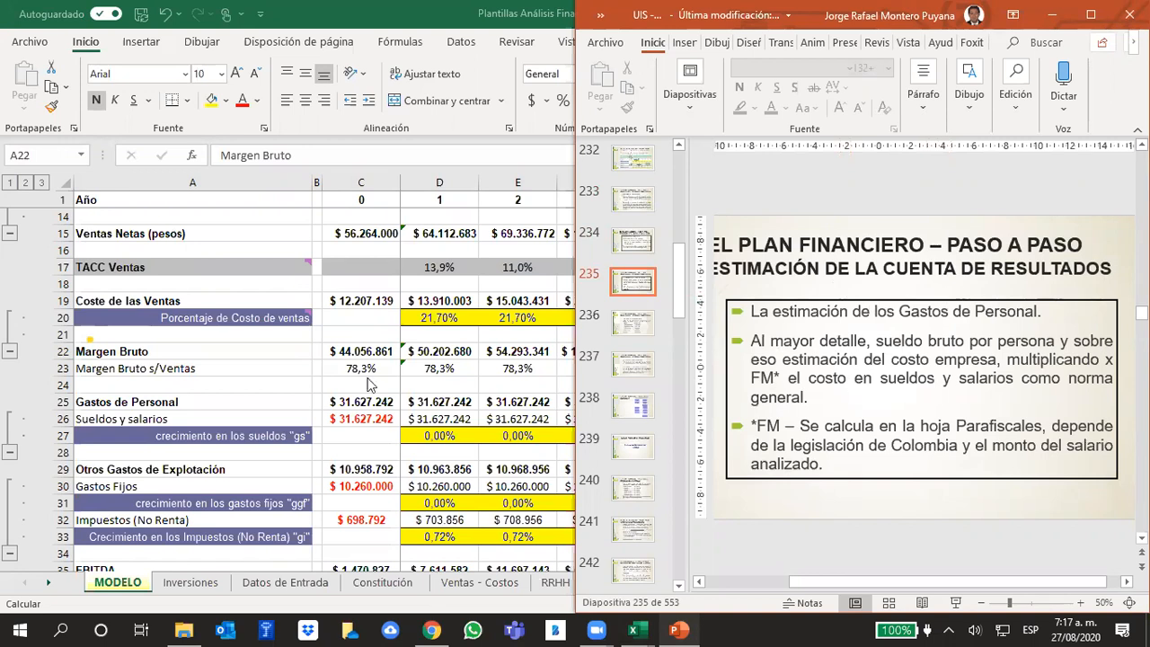
- Switch to the Excel workbook, open the RRHH sheet and highlight the Cargo cells B2:B13
left_click(263, 368)
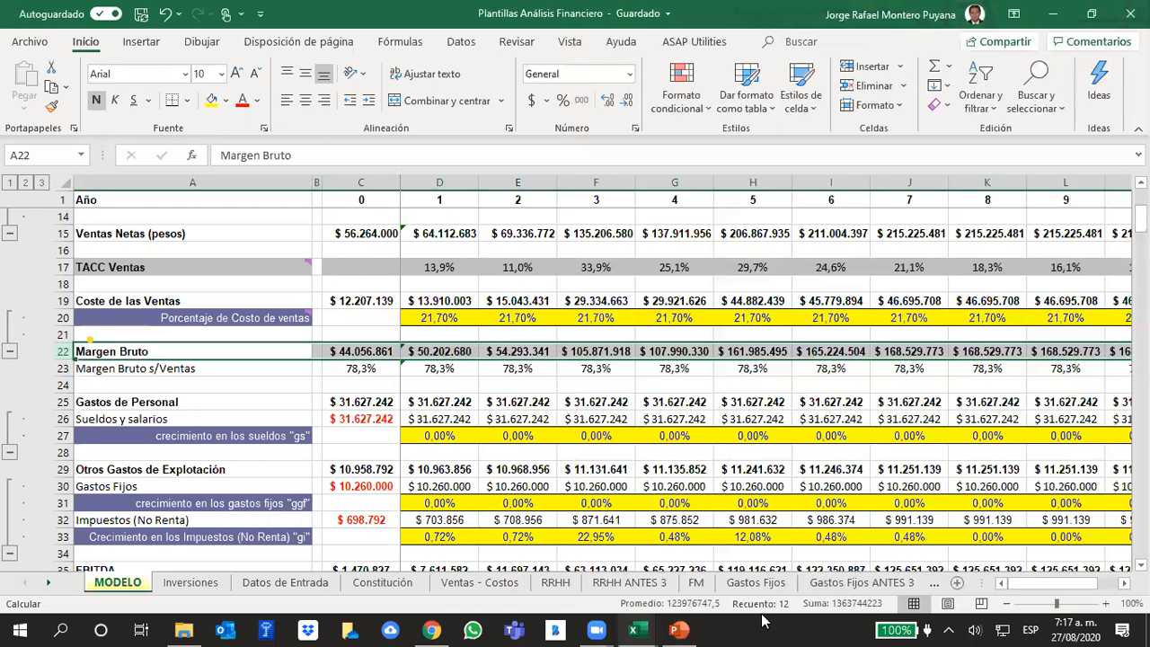
left_click(555, 583)
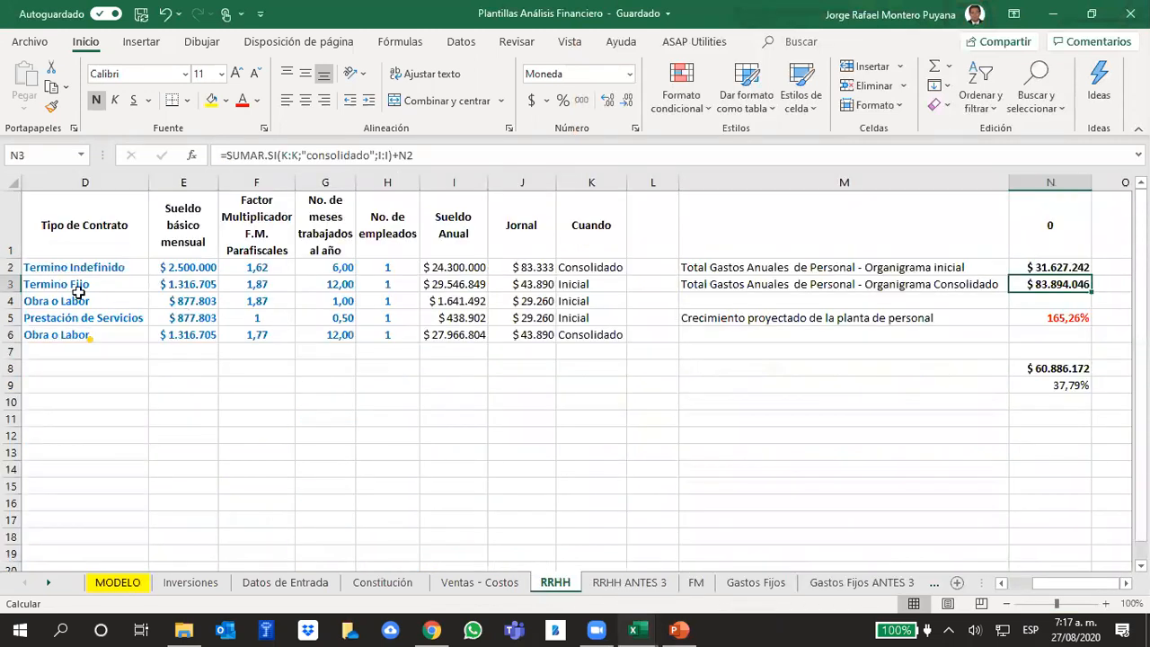
left_click_drag(1085, 584, 1016, 583)
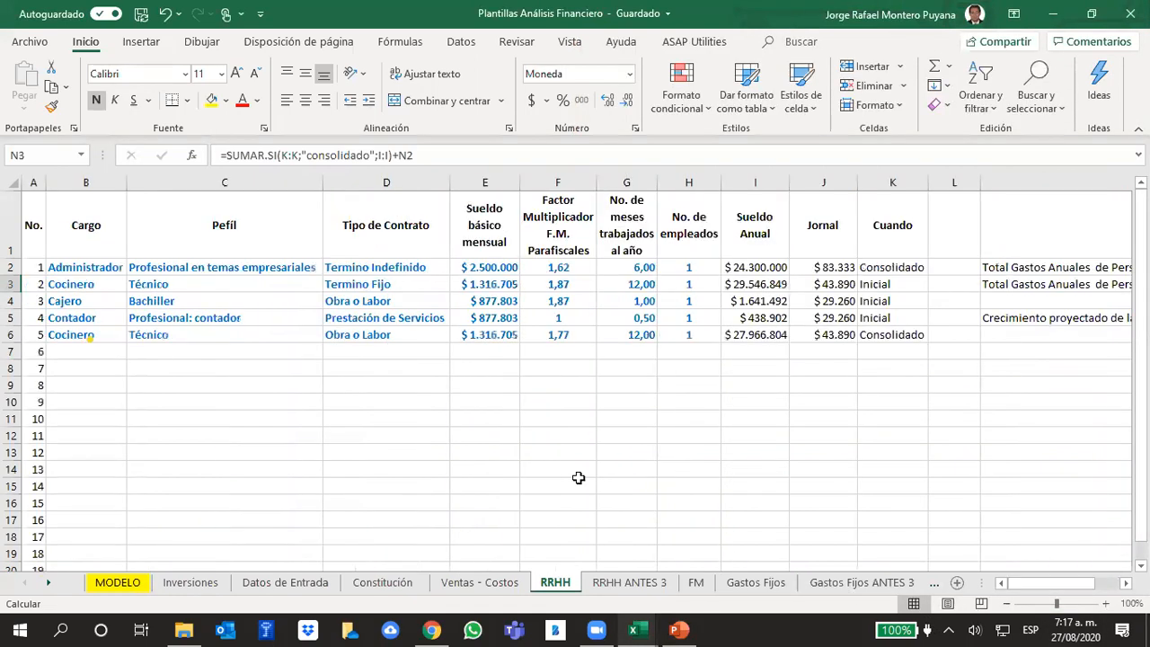
left_click(557, 452)
left_click_drag(69, 269, 87, 452)
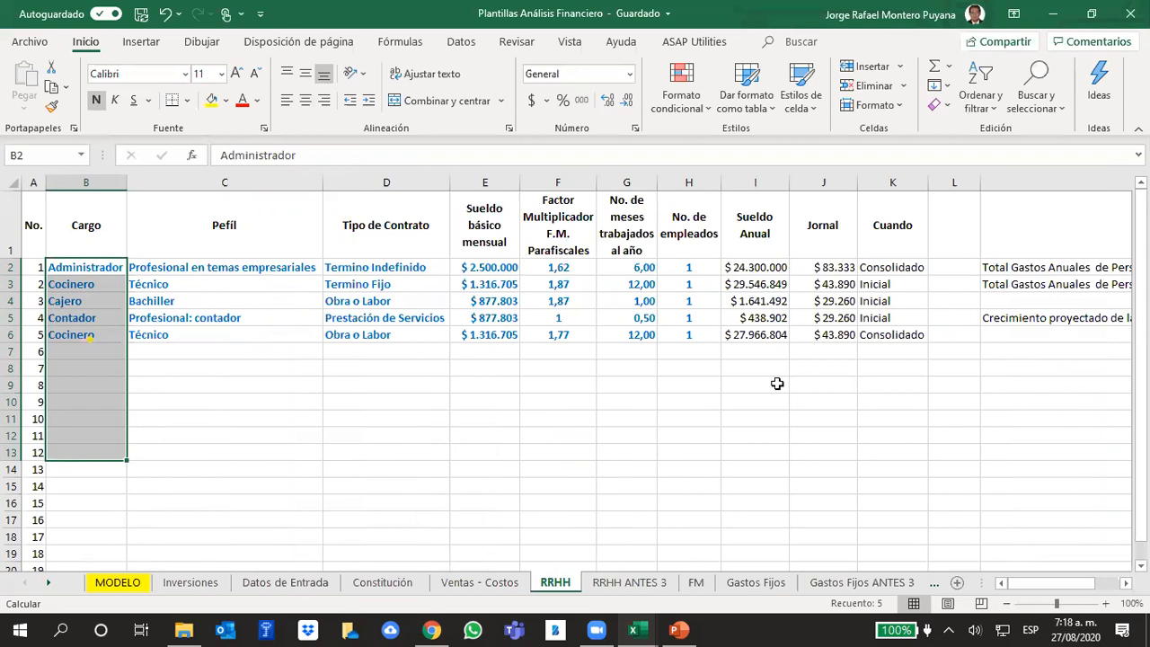
- Set the number of employees for the Consolidado Cocinero in row 6 to 2
left_click(690, 333)
type("2")
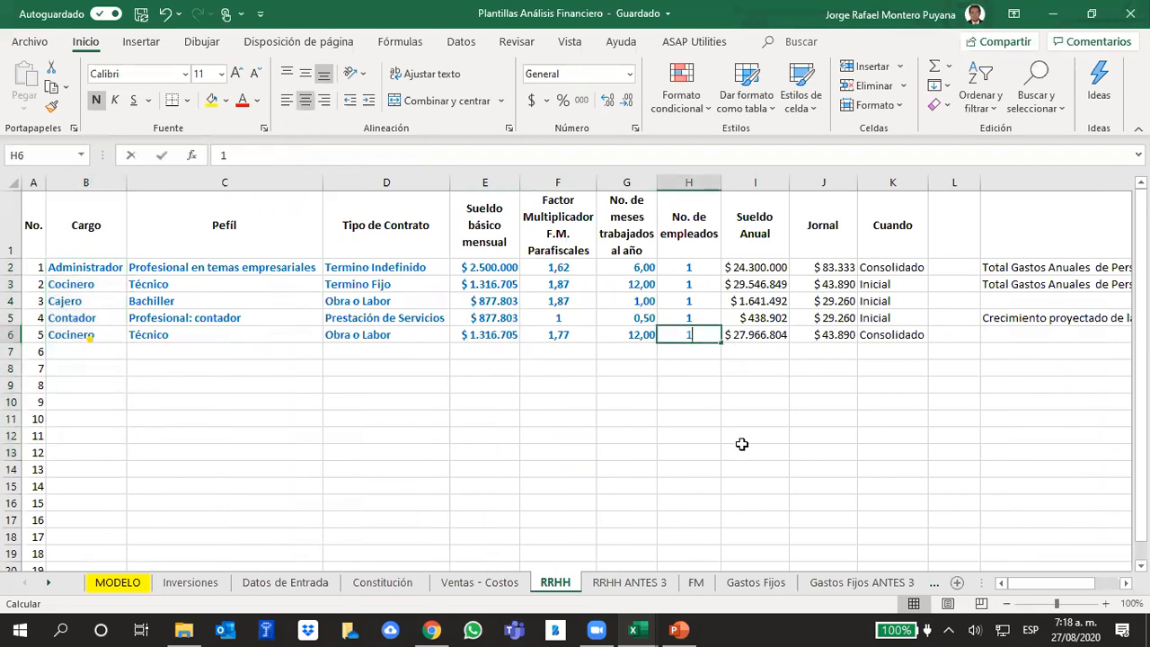
key("Tab")
key("shift+Tab")
- Look over the number of employees per position and check the consolidated organigram's total annual personnel expenses in N3
key("Left")
key("Up")
key("Up")
key("Up")
key("Up")
key("Right")
key("Right")
key("Down")
key("Left")
key("Right")
key("Up")
key("Left")
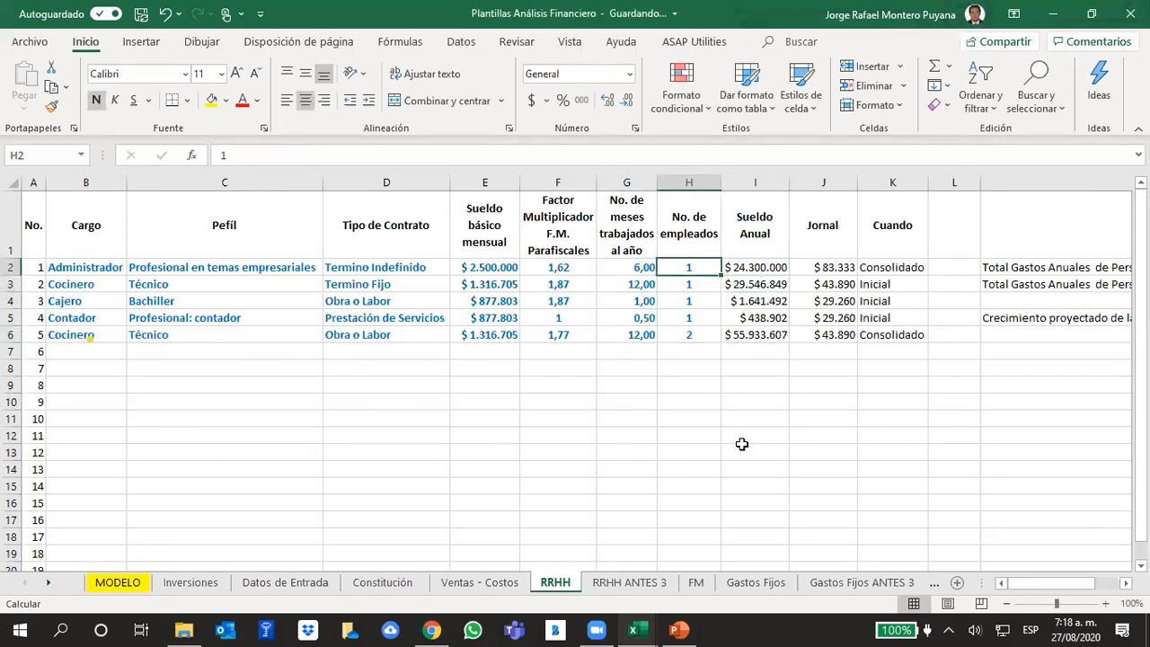
key("Down")
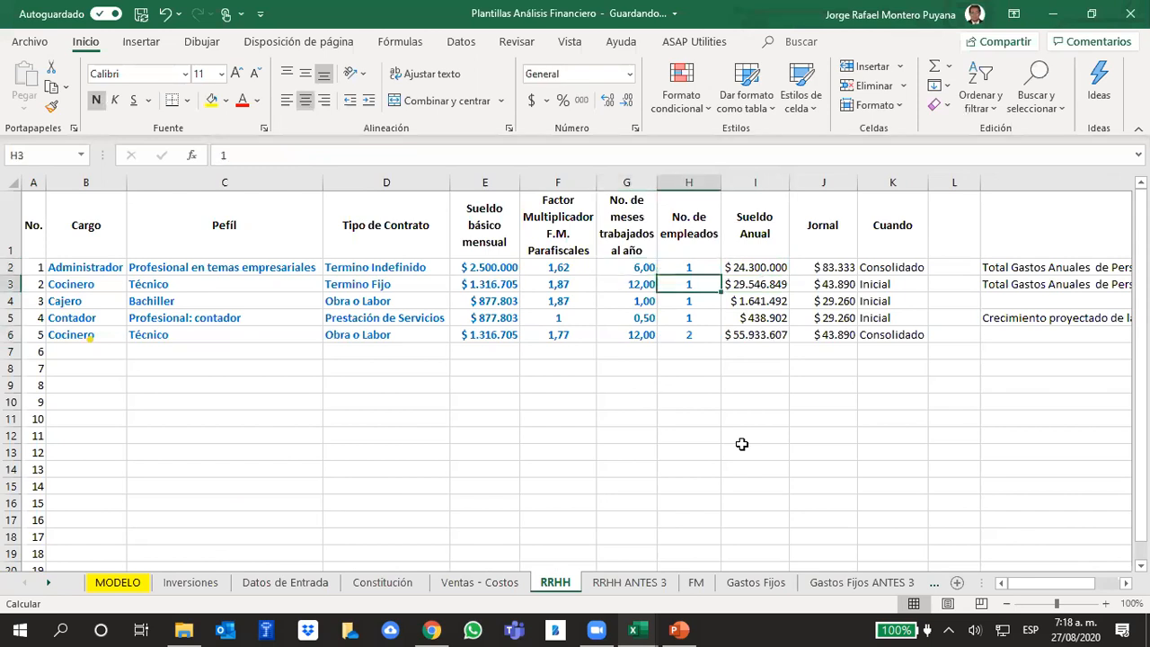
key("Right")
key("Right")
key("Right")
key("Right")
key("Right")
key("Right")
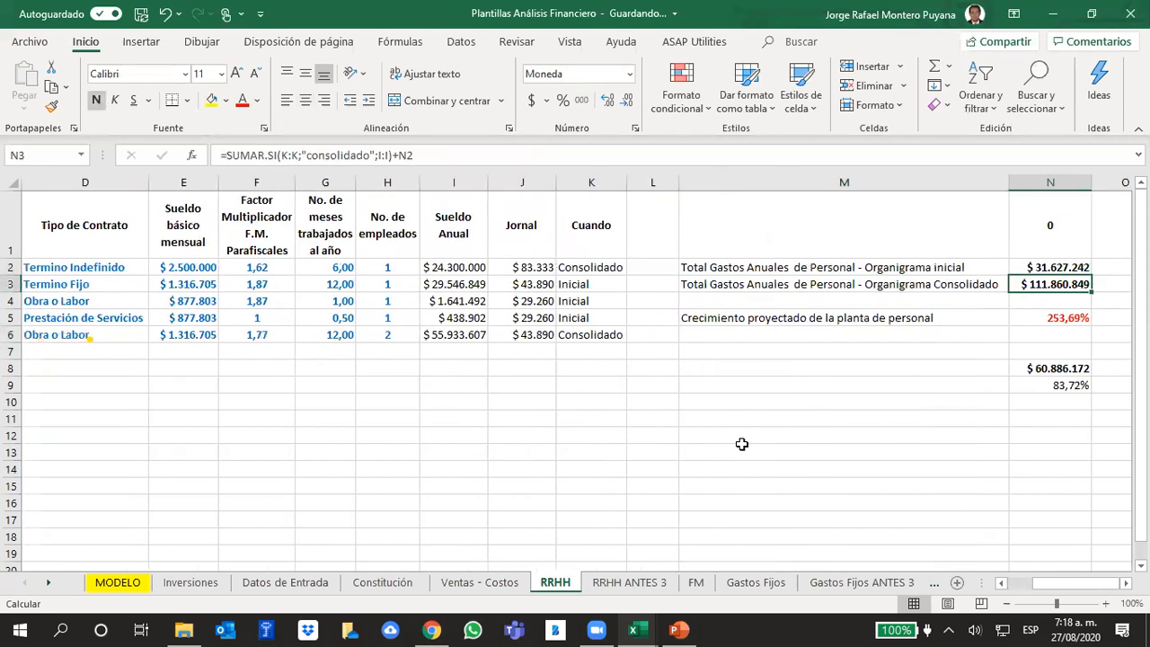
- Review the staff rows of the RRHH sheet, comparing positions, contract types, parafiscal factors and months worked per year
key("Left")
key("Left")
key("Left")
key("Left")
key("Left")
key("Left")
key("Left")
key("Left")
key("Left")
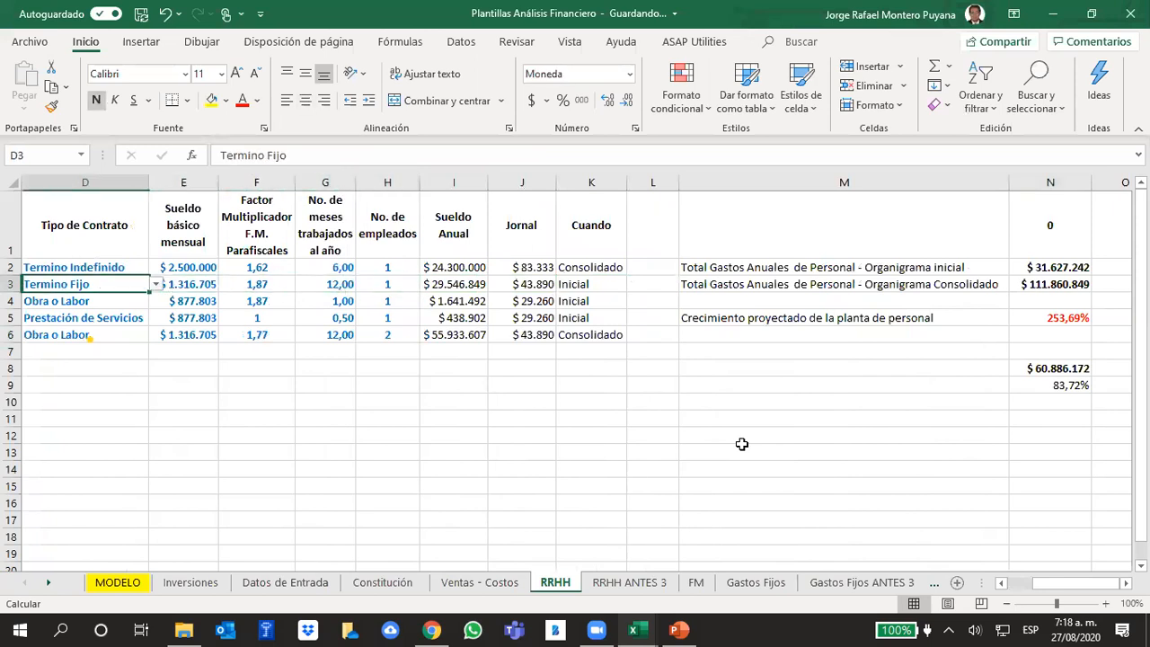
key("Right")
key("Left")
key("Down")
key("Down")
key("Down")
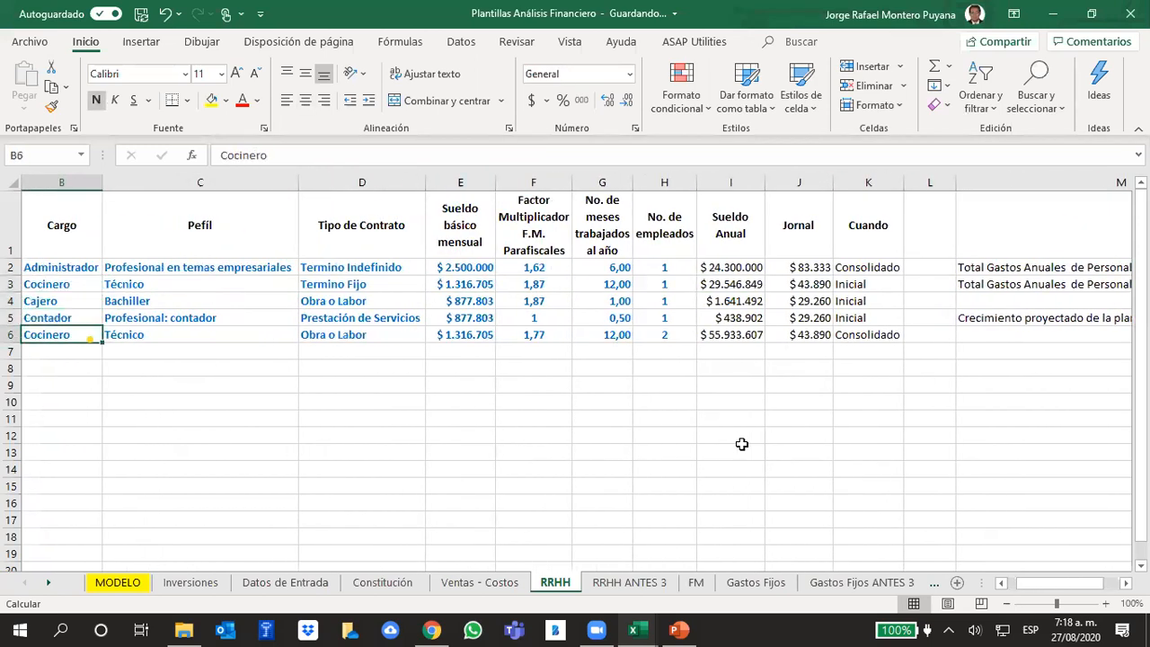
key("Up")
key("Up")
key("Up")
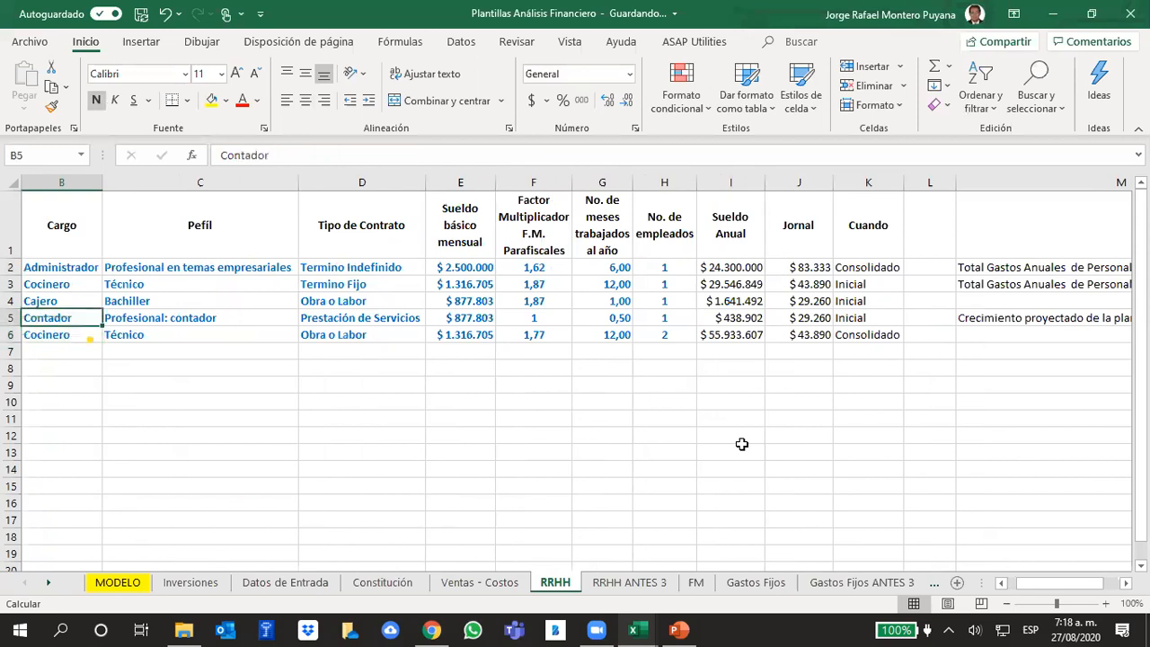
key("Right")
key("Right")
key("Right")
key("Right")
key("Right")
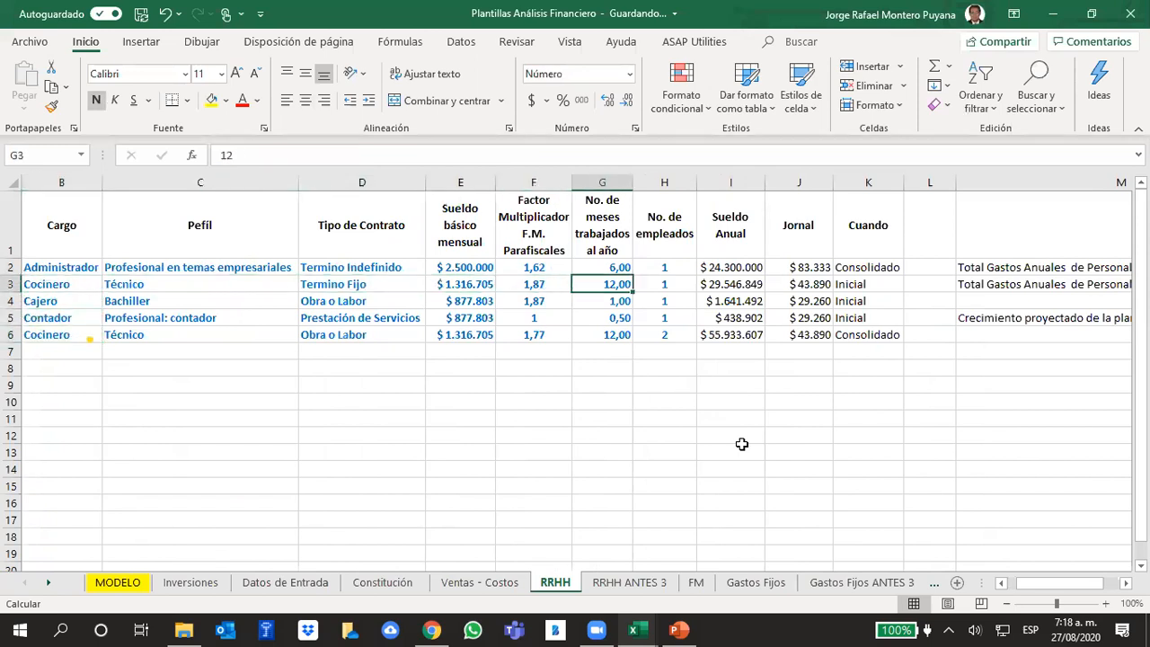
key("Left")
key("Down")
- Examine the projected personnel growth formula in N5 and the initial organigram's total annual personnel expenses formula in N2
key("Right")
key("Down")
key("Left")
key("Right")
key("Right")
key("Right")
key("Right")
key("Right")
key("Right")
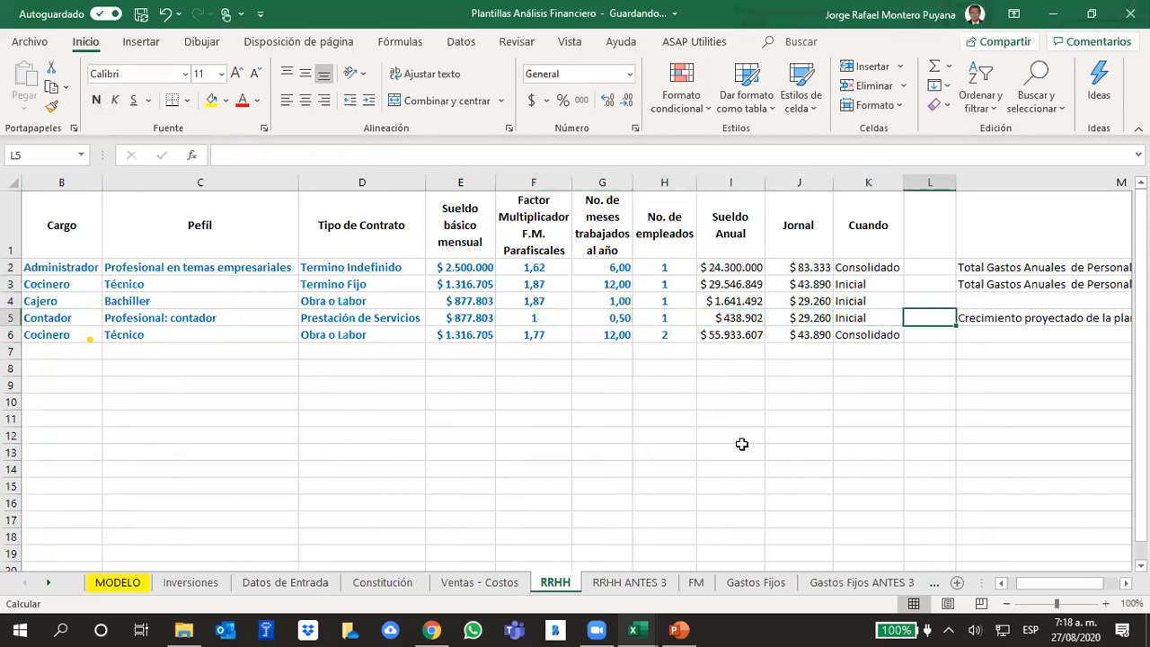
key("Right")
key("Right")
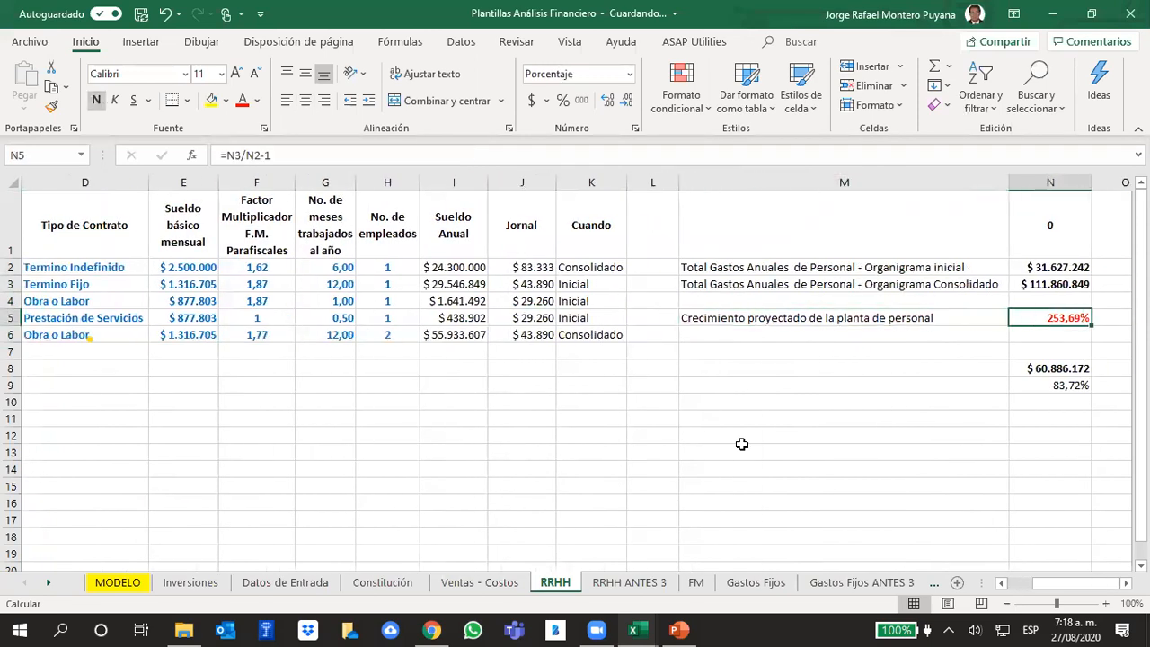
key("Right")
key("Up")
key("Up")
key("Up")
key("Left")
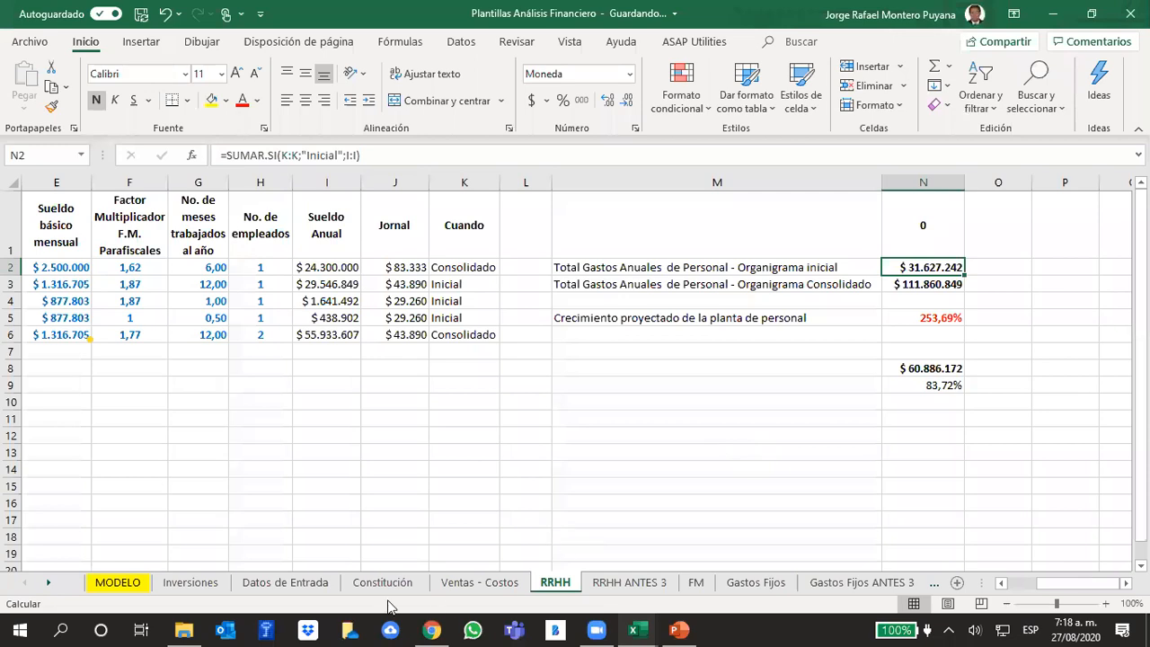
- Trace the year 0 Sueldos y salarios in cell C26 of the MODELO sheet back to the initial personnel total on the RRHH sheet
left_click(122, 582)
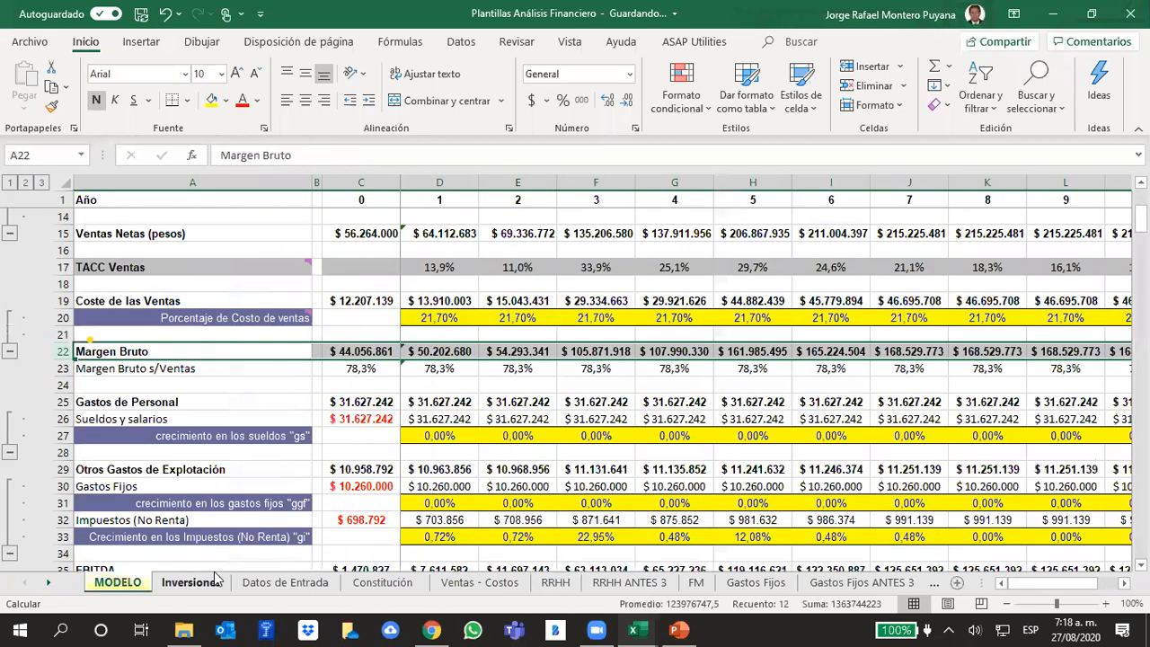
left_click(349, 427)
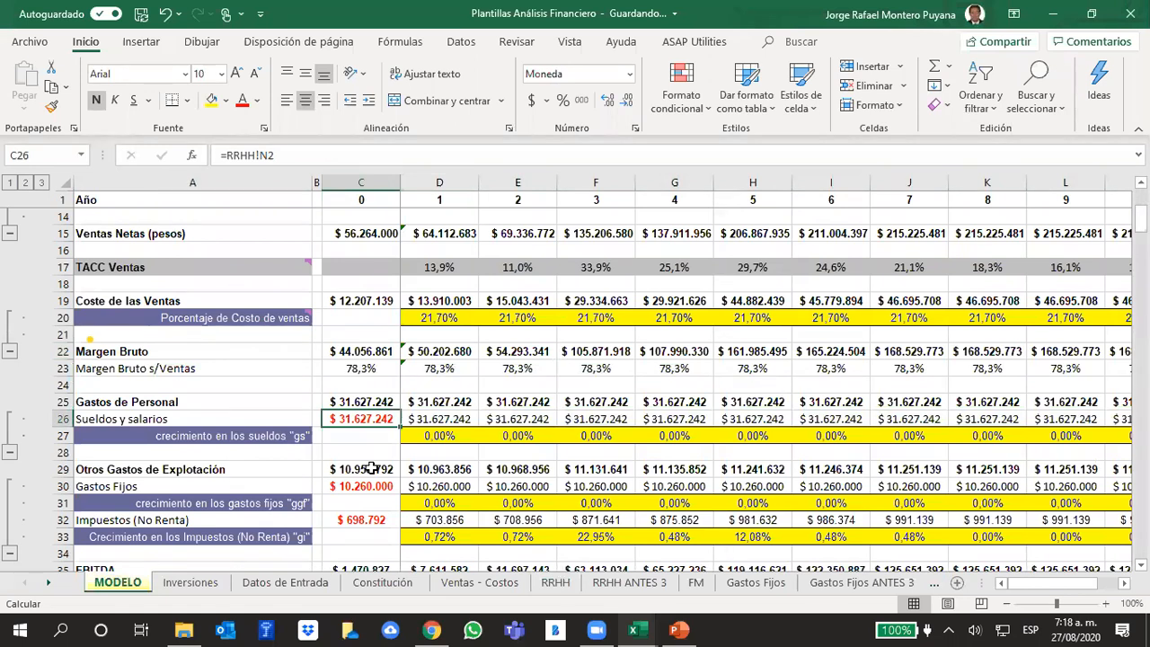
left_click(555, 584)
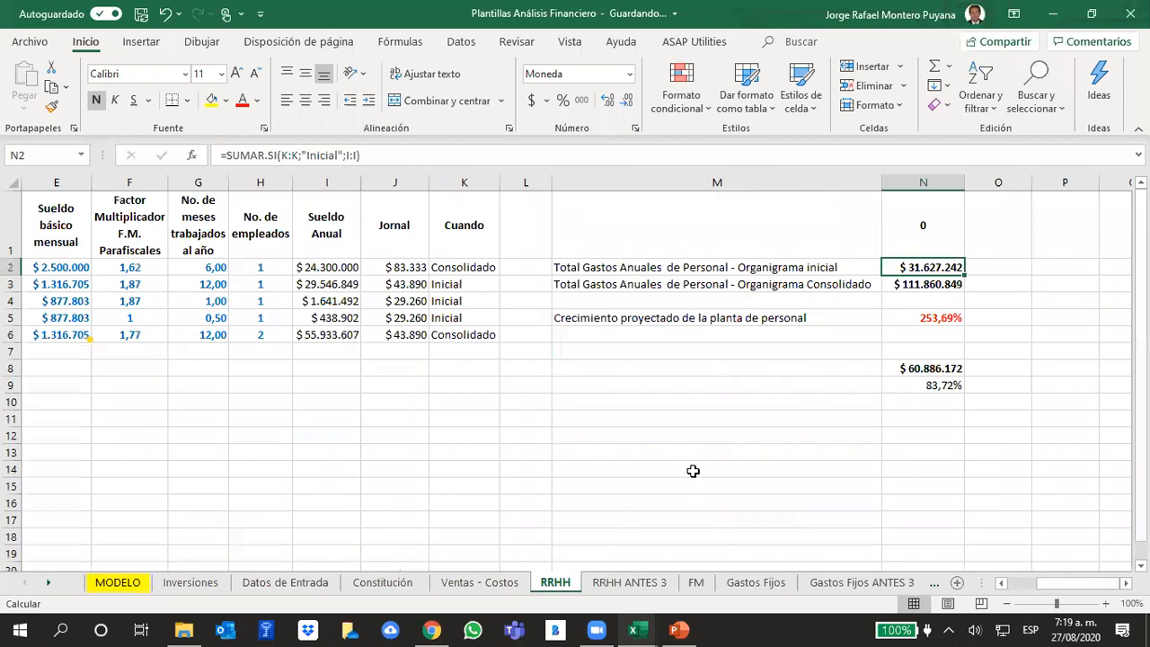
left_click(693, 471)
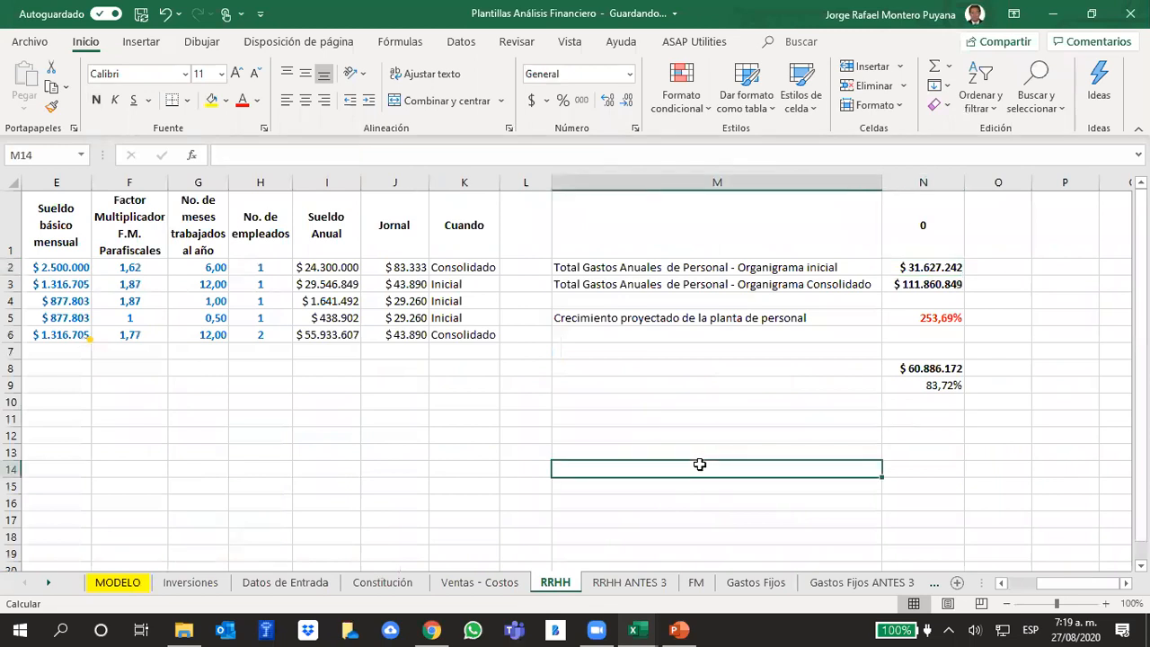
left_click(114, 583)
left_click(537, 389)
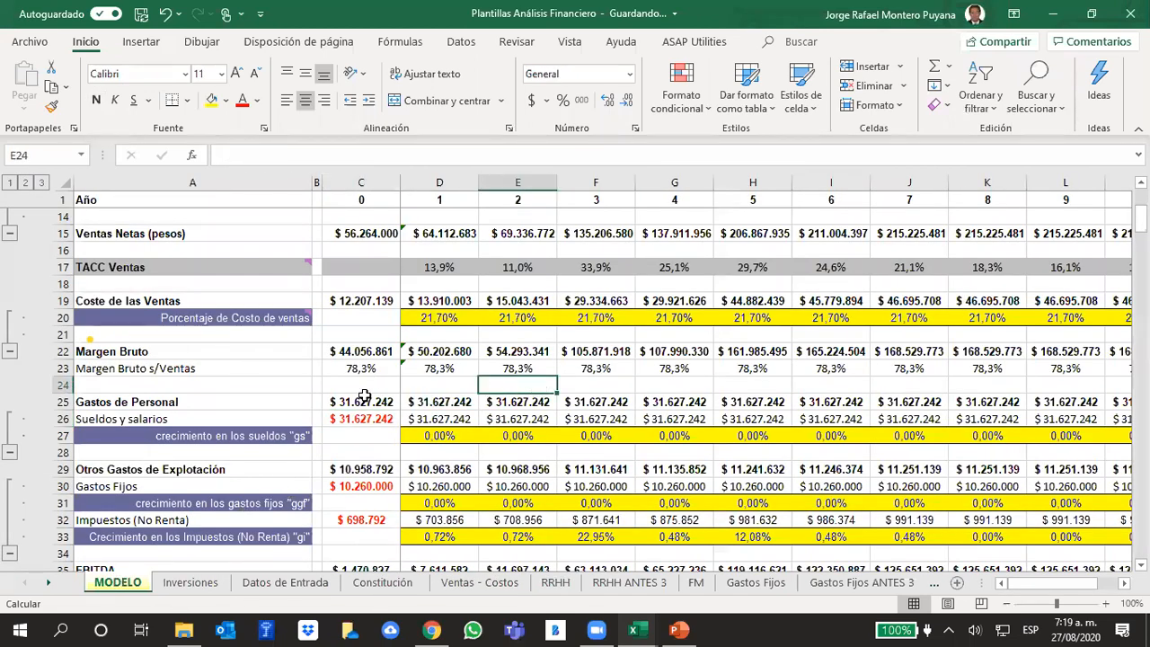
left_click(343, 421)
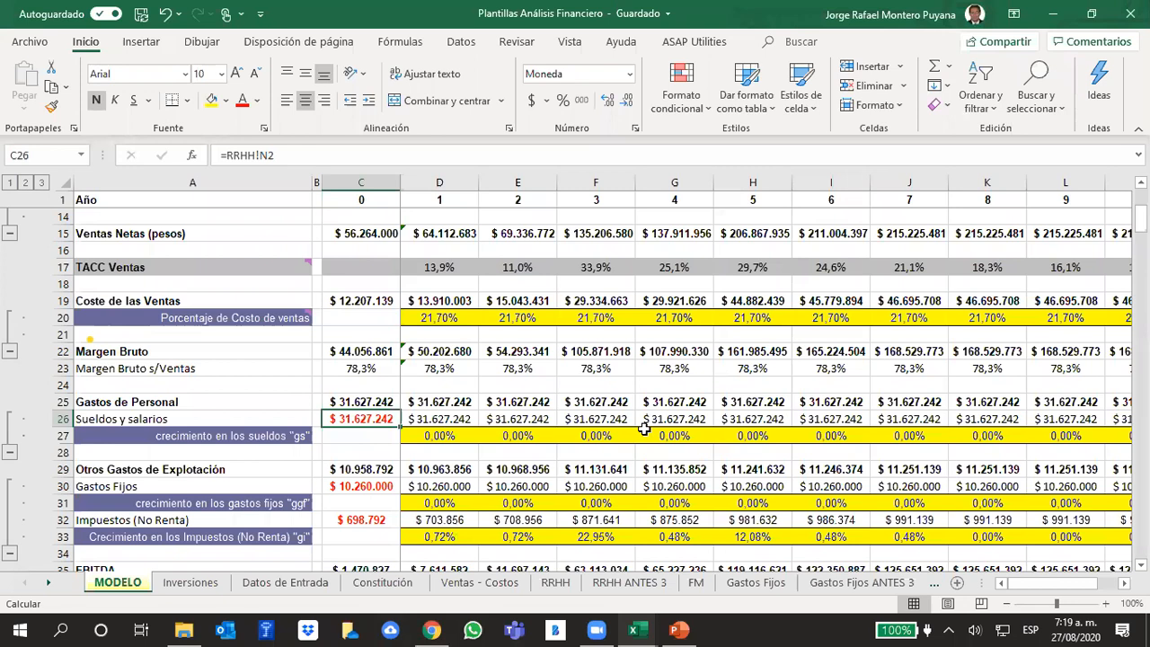
- Open the workbook Interés Corriente Vs Interés Real from the 2020-1 IE Presentaciones folder and show its Análisis sheet
left_click(189, 628)
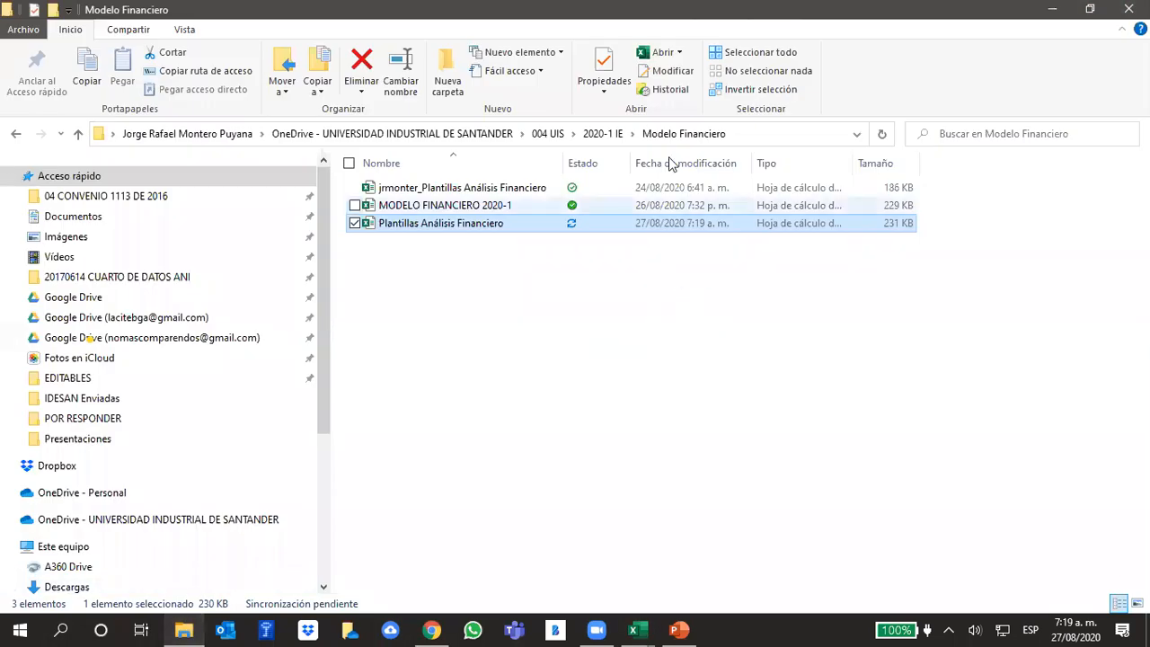
left_click(604, 136)
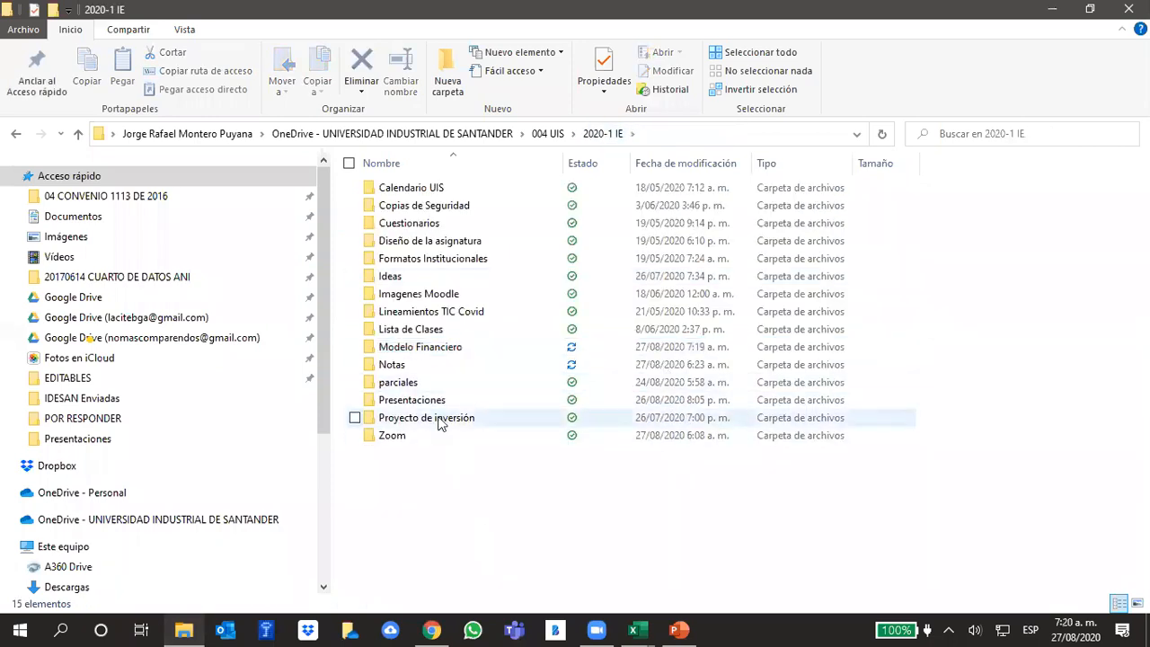
double_click(411, 400)
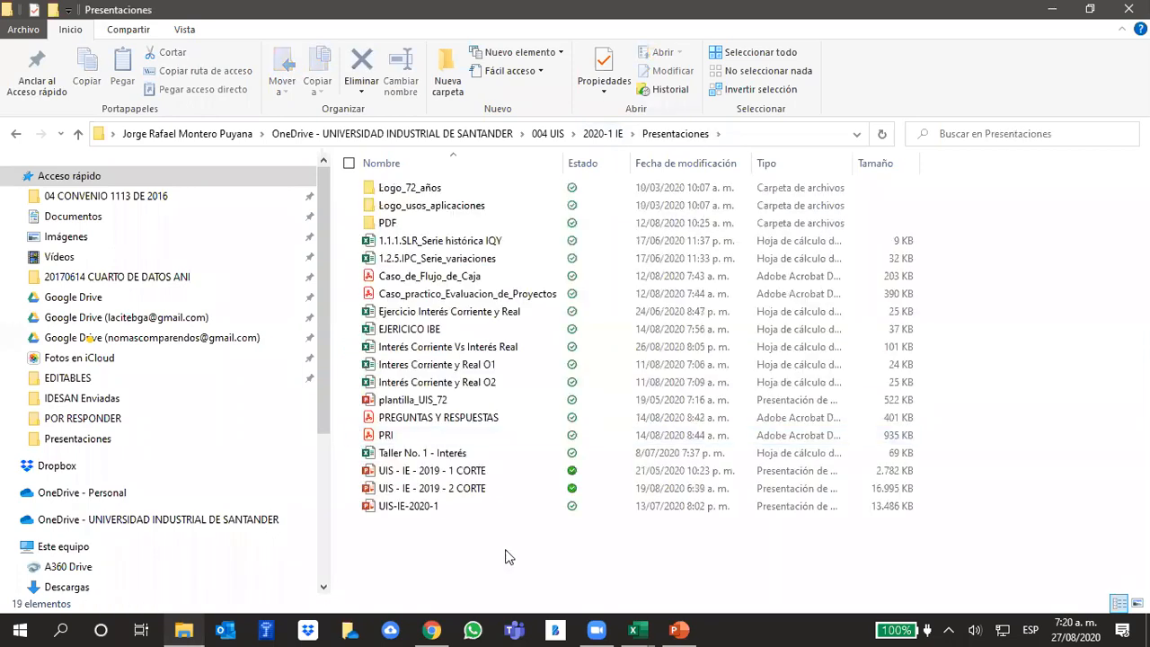
left_click(450, 353)
double_click(450, 354)
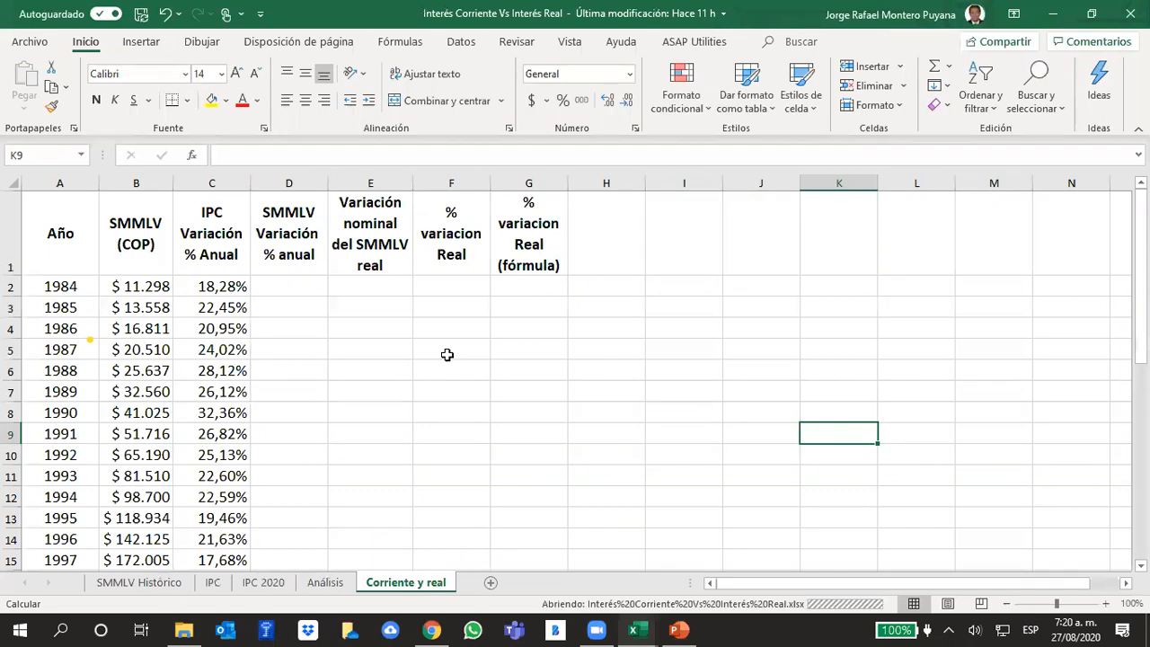
left_click(316, 584)
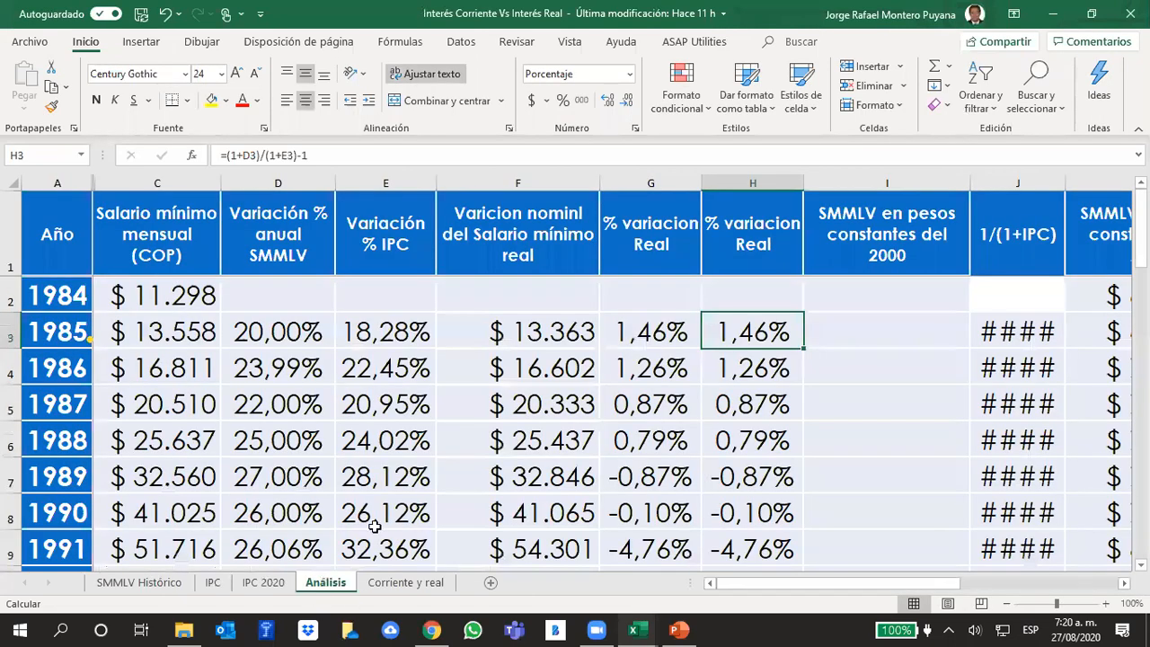
- Review the real minimum wage variation percentages in column H down to the most recent years
left_click(946, 351)
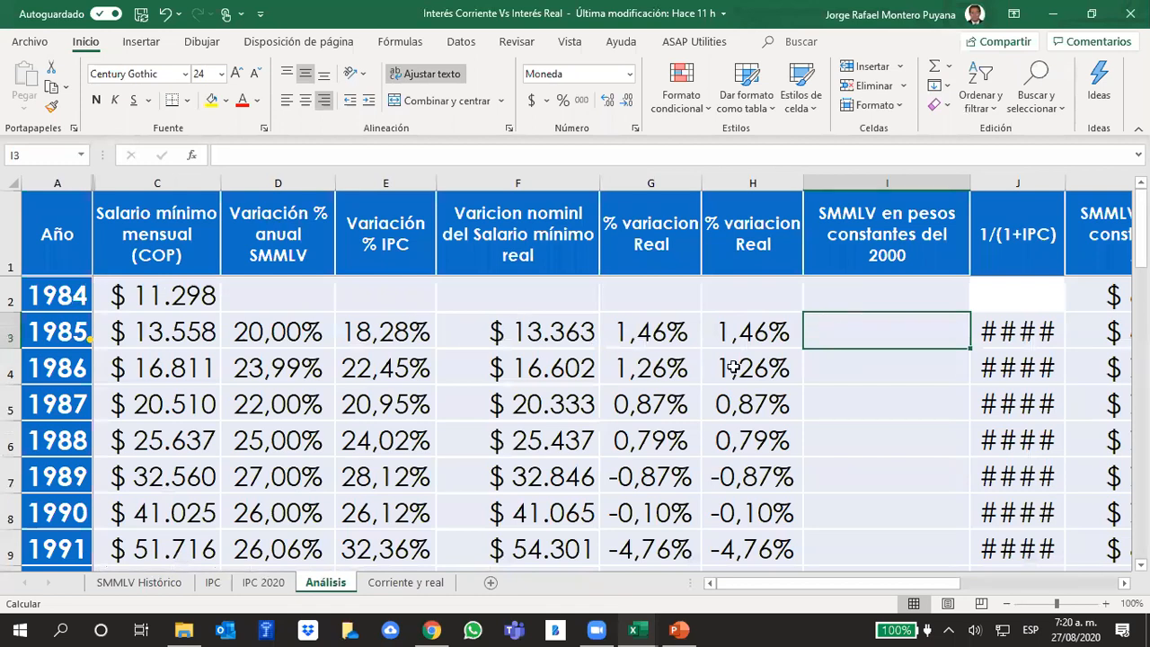
left_click(748, 183)
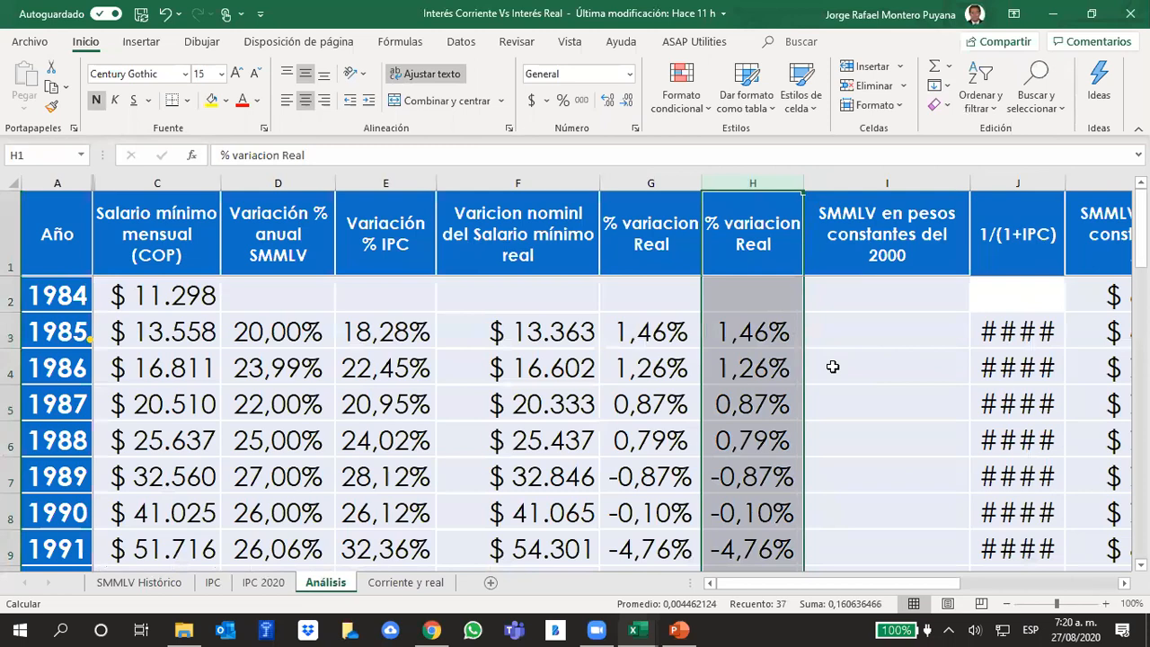
scroll(833, 364, "down", 7)
scroll(834, 367, "down", 4)
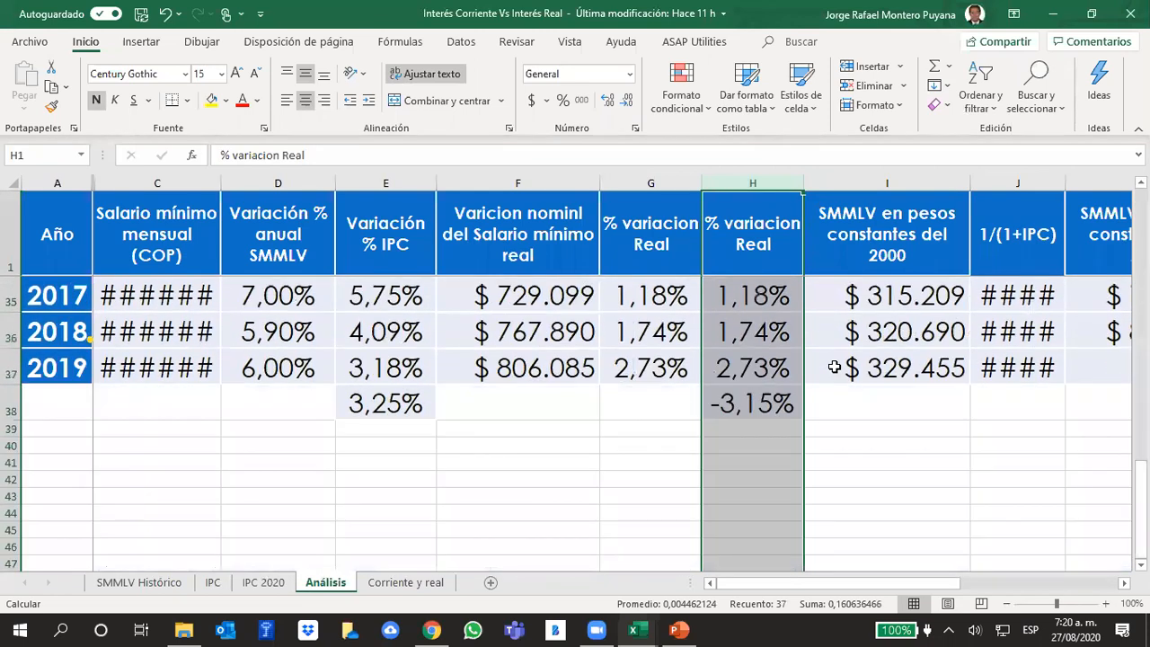
left_click(869, 479)
scroll(869, 479, "up", 1)
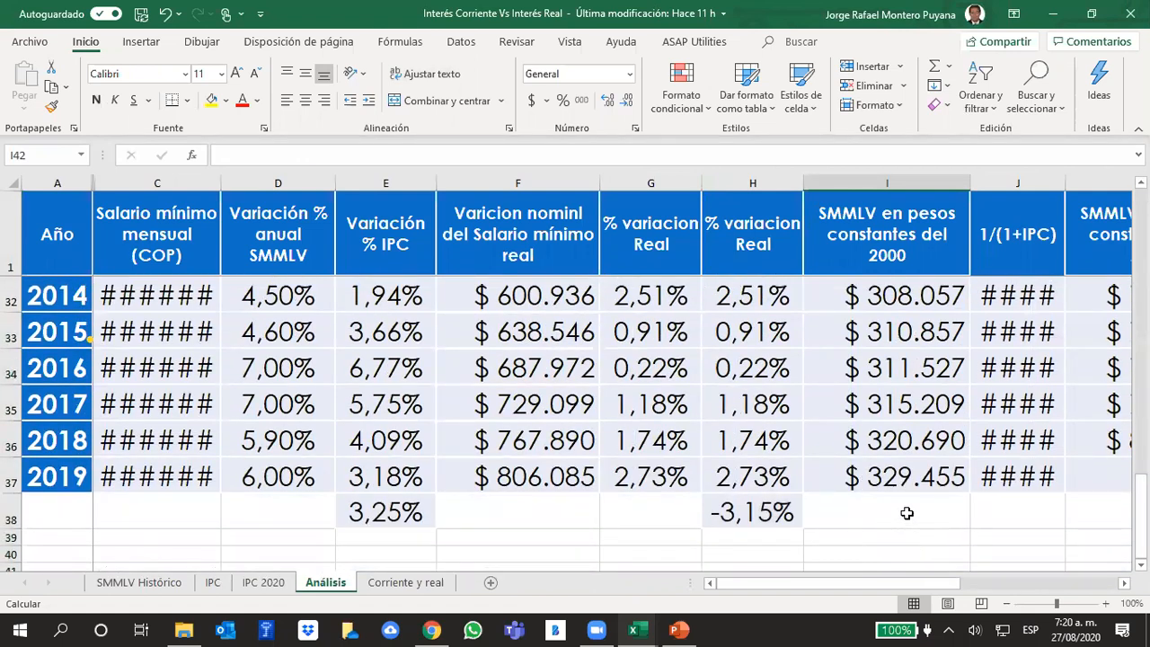
- Check the average real minimum wage variation for 2009 to 2019 in H27:H37
left_click(757, 474)
left_click(839, 509)
left_click_drag(759, 473, 742, 402)
scroll(876, 437, "down", 1)
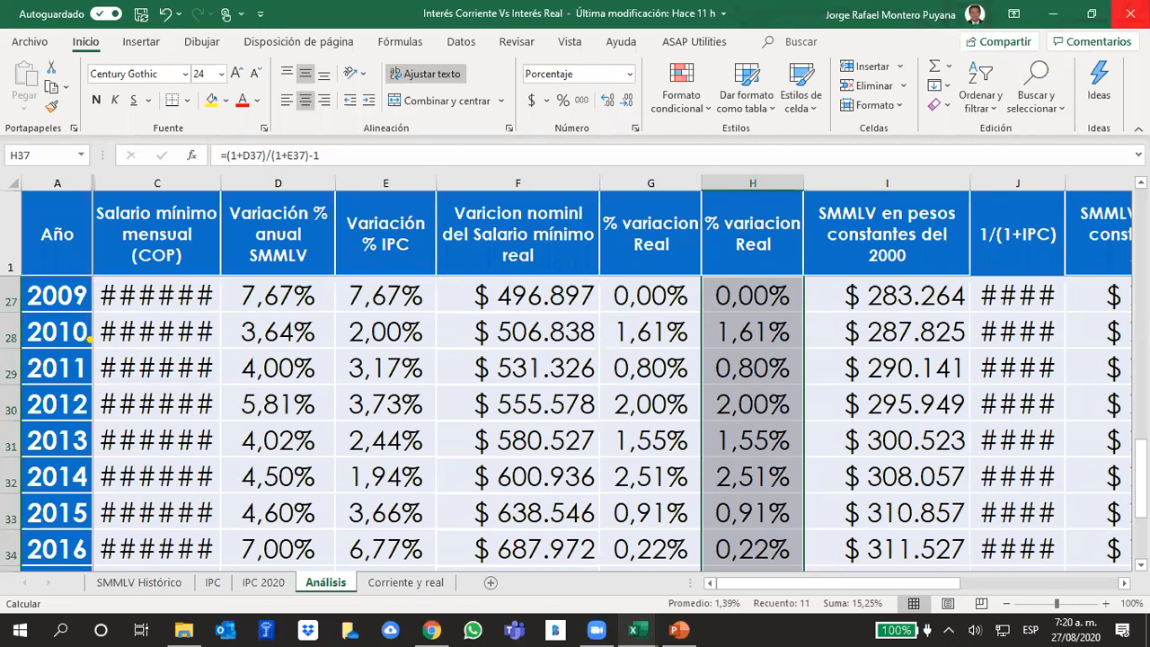
- Return to the Plantillas Análisis Financiero workbook and set the year 1 salary growth in D27 of MODELO to 1,39%
left_click(634, 629)
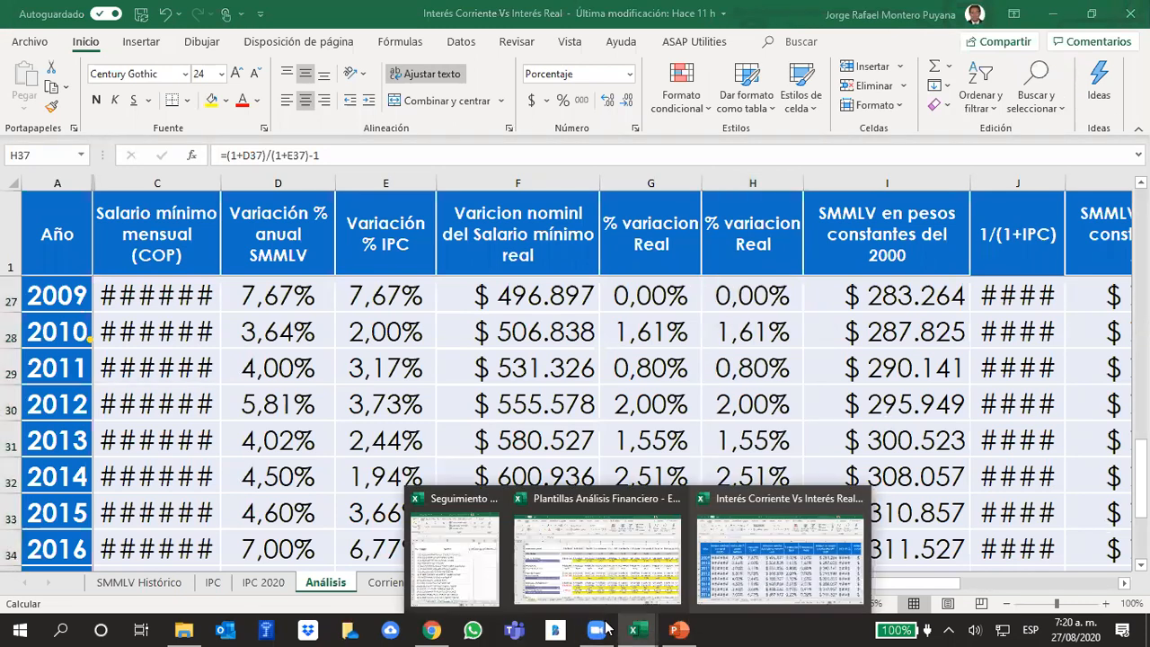
left_click(582, 583)
left_click(368, 437)
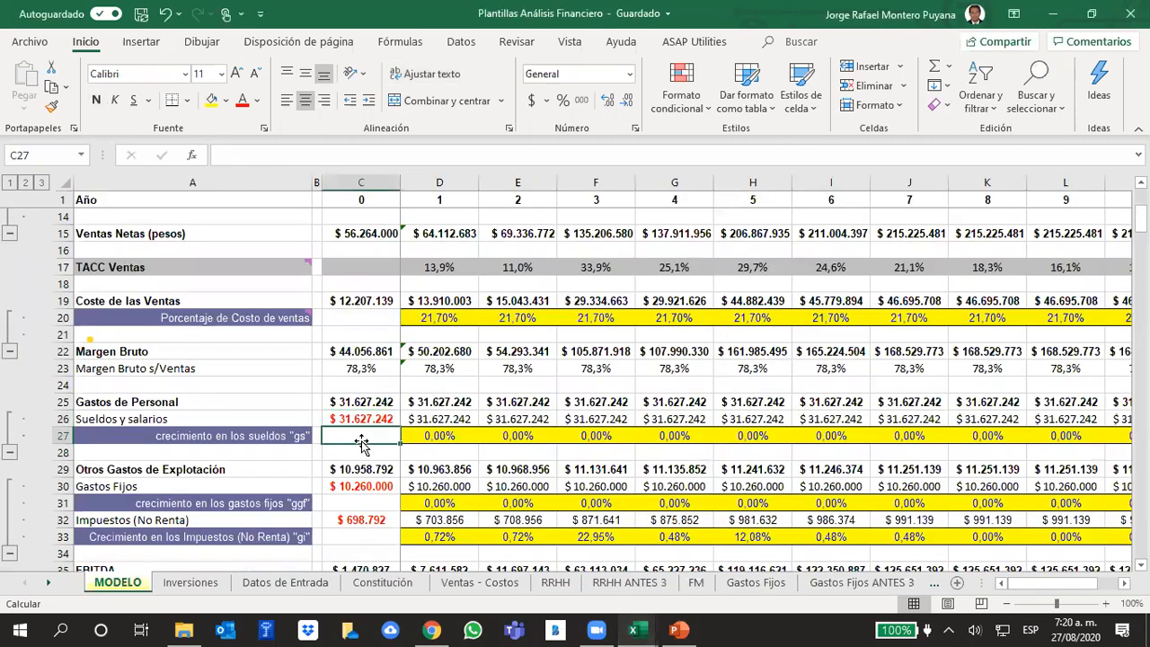
left_click(451, 436)
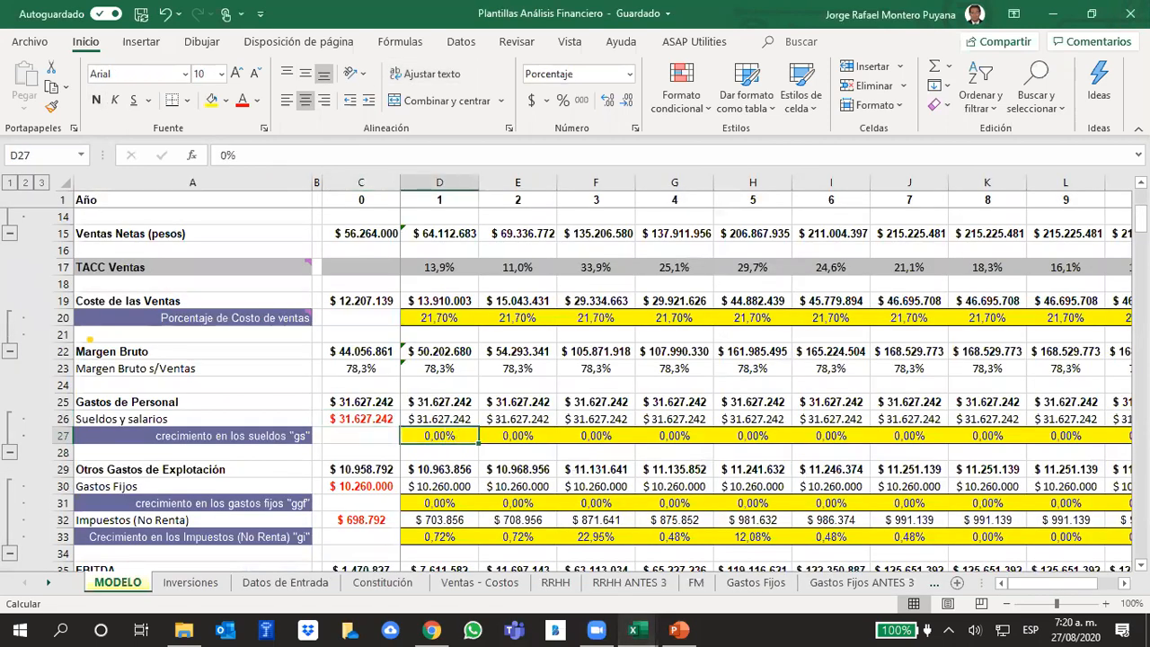
type("1,39")
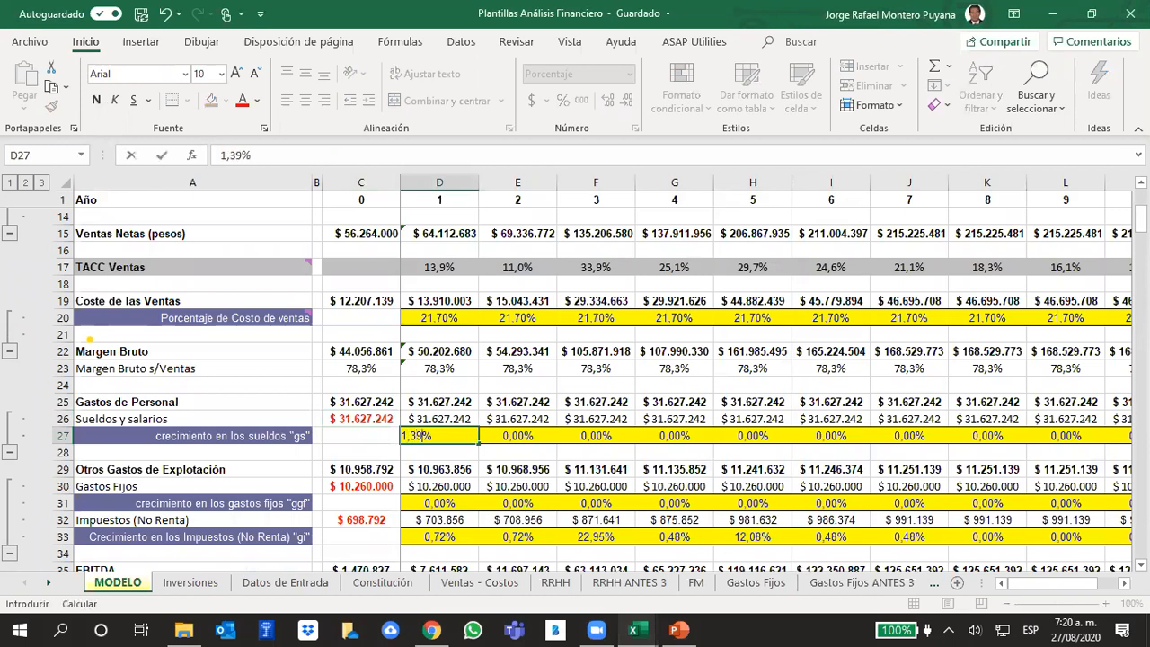
key("Tab")
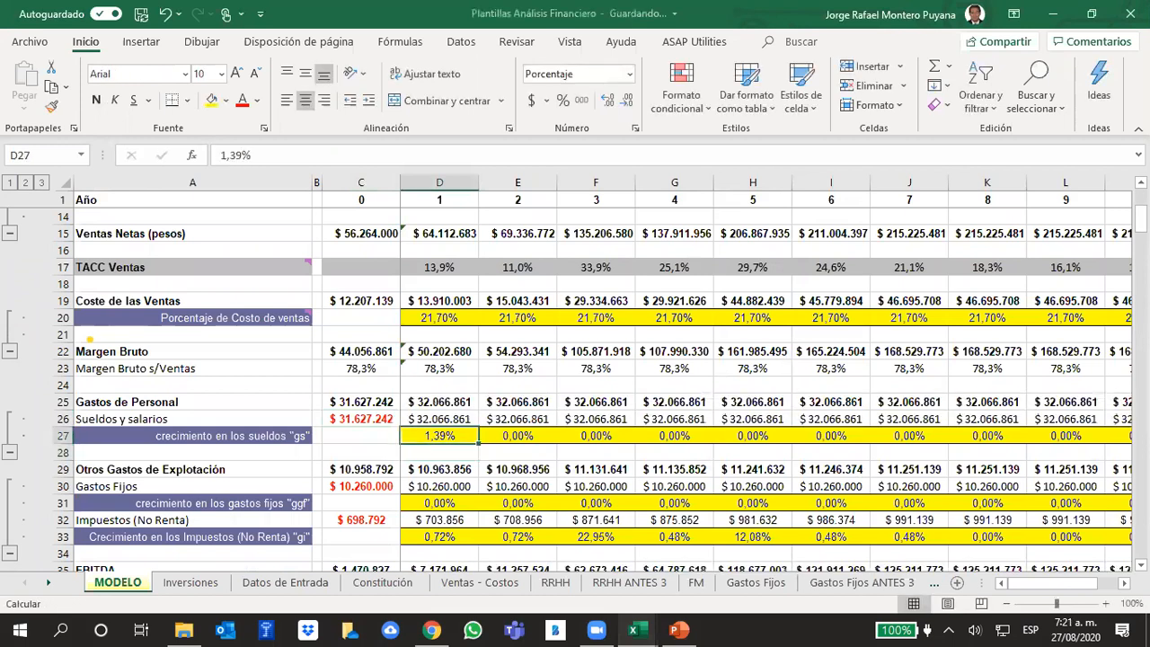
- Link the year 2 salary growth in E27 to D27 and extend the formula across the following years of row 27
type("=")
key("Left")
key("Return")
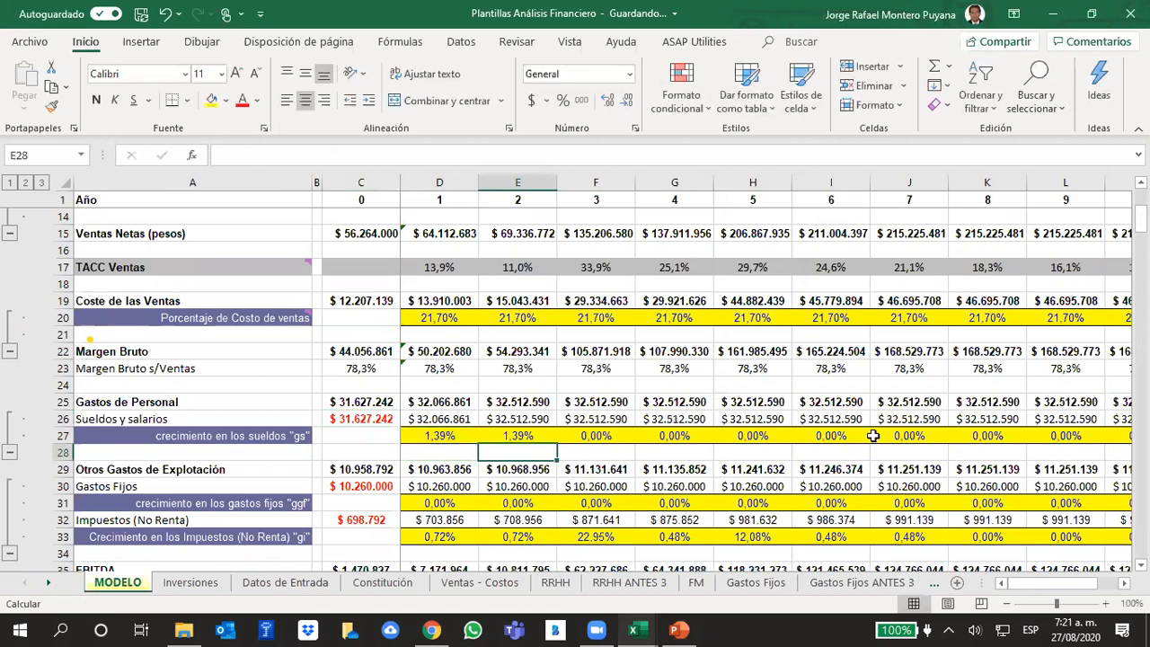
left_click(525, 437)
left_click_drag(558, 443, 1024, 445)
left_click_drag(1053, 585, 899, 584)
left_click(494, 449)
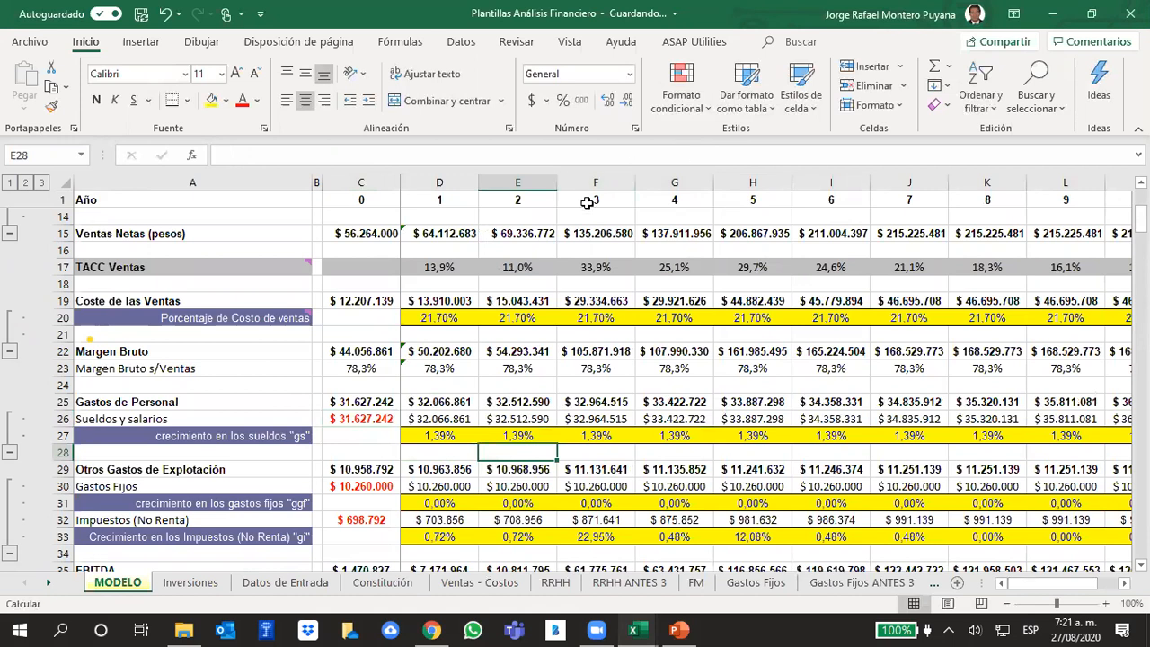
left_click(593, 437)
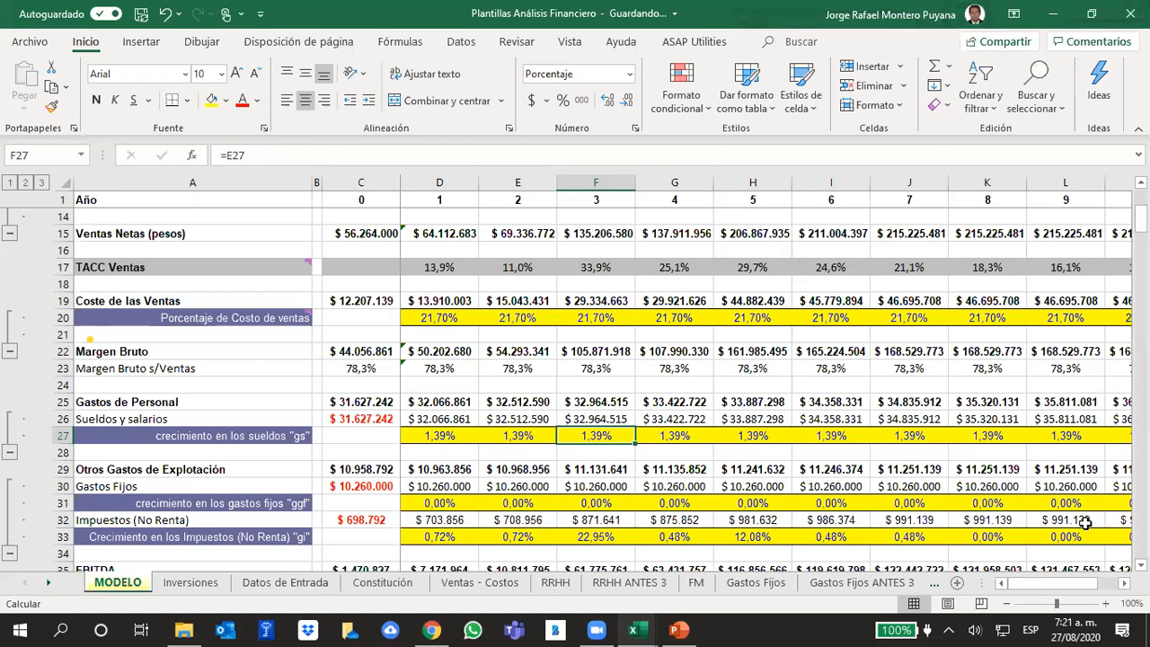
- Clear the Administrador's number of employees in H2 of the RRHH sheet
left_click(556, 582)
left_click(677, 402)
left_click_drag(1061, 584, 879, 593)
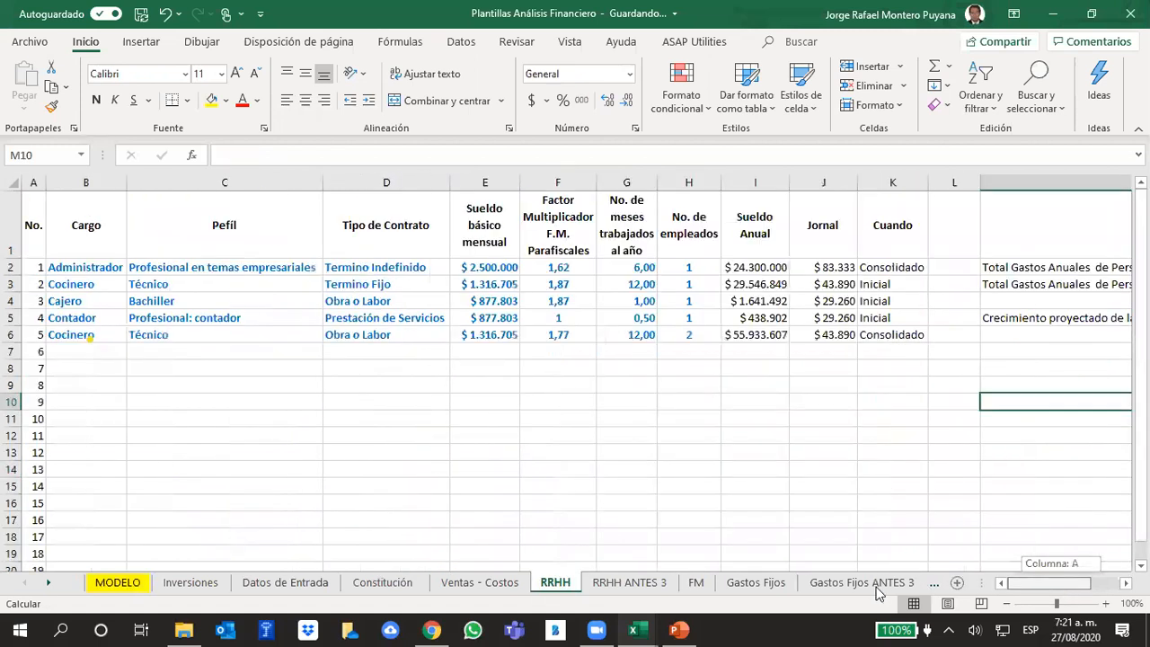
left_click(688, 266)
key("Delete")
key("Down")
- Set the number of employees for the consolidated Cocinero in H6 to 1
key("Down")
key("Up")
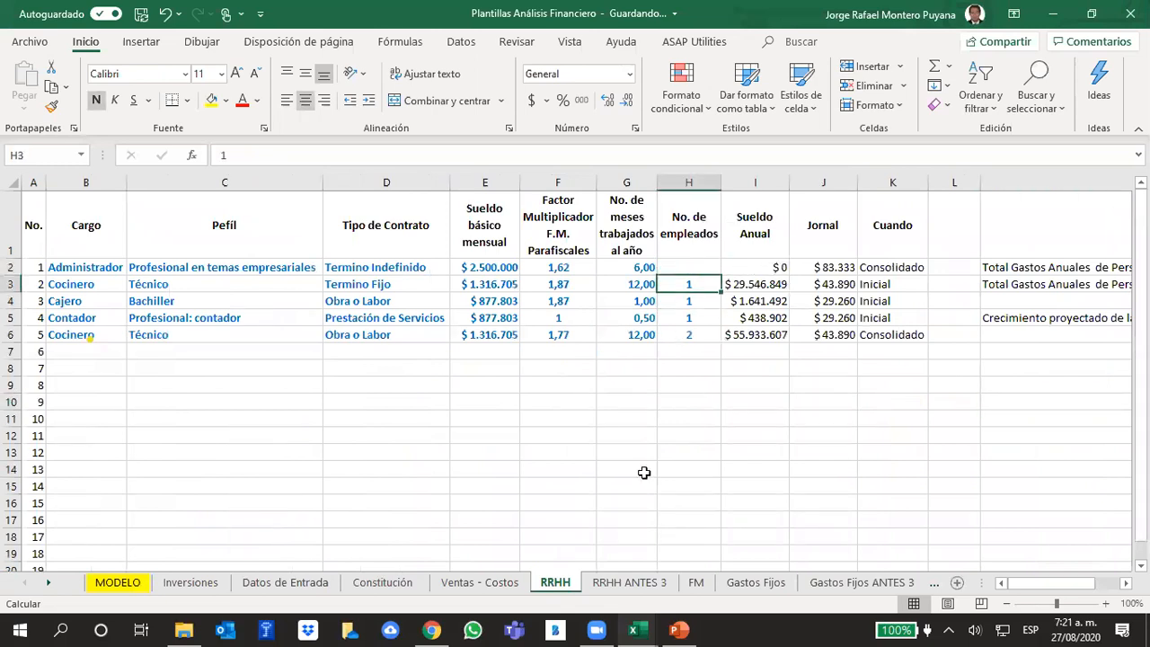
key("Down")
key("Up")
key("Down")
key("Down")
key("Down")
type("1")
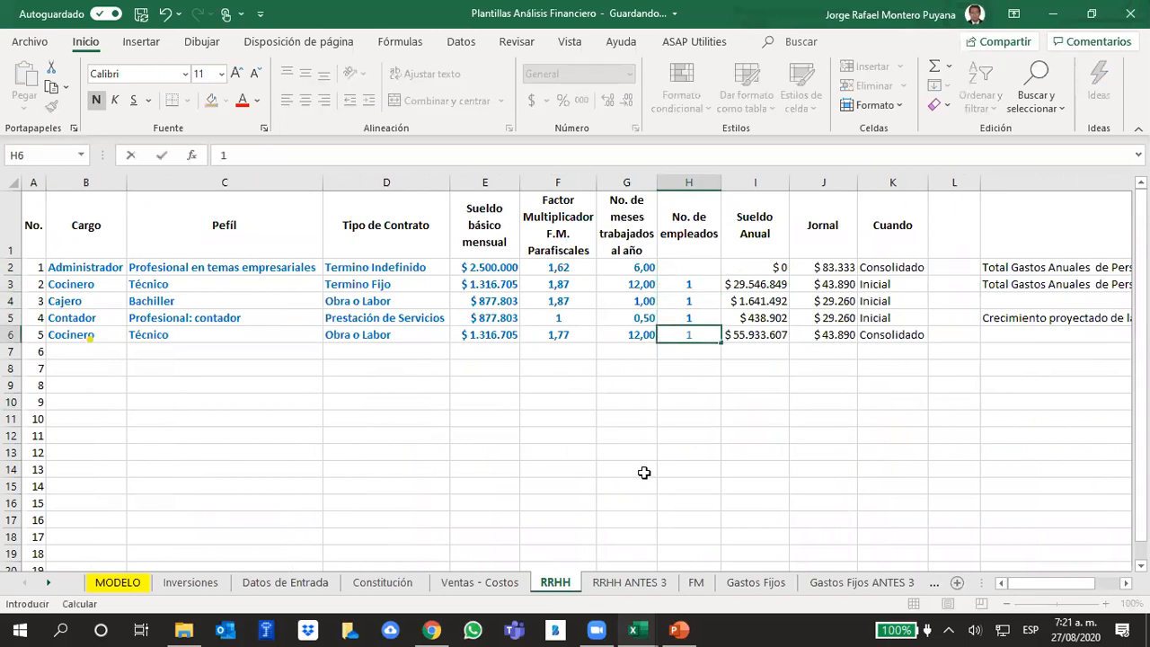
key("Return")
- Try 2 employees for the Cajero in H4 and restore the count to 1
key("Up")
key("Up")
key("Up")
key("Up")
key("Down")
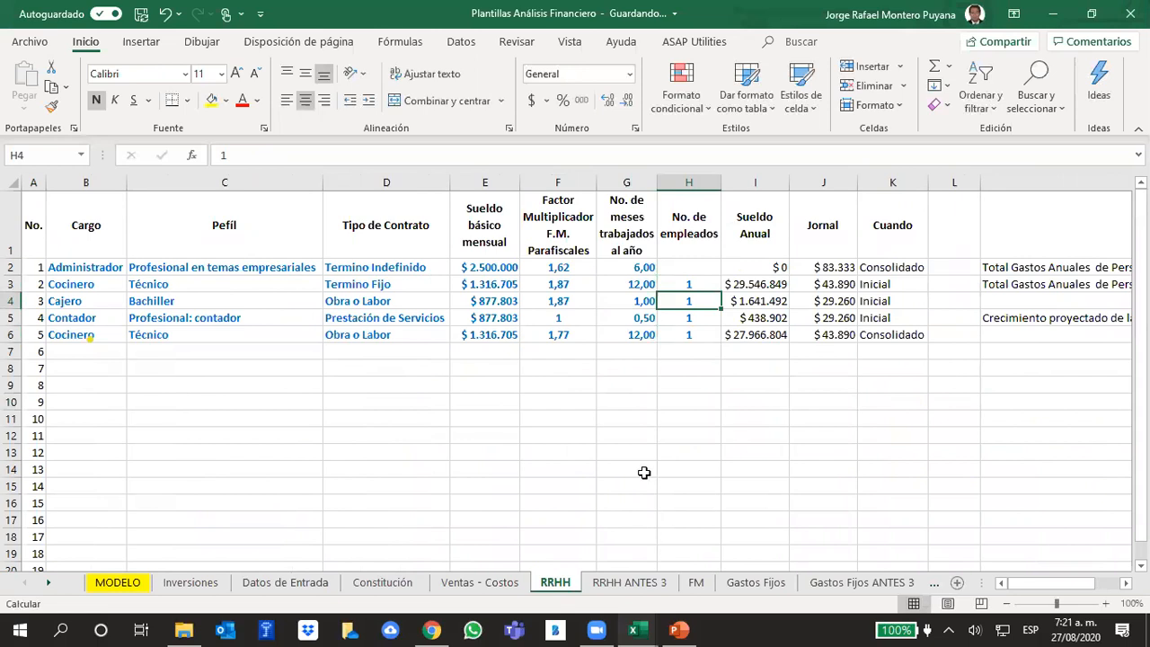
type("2")
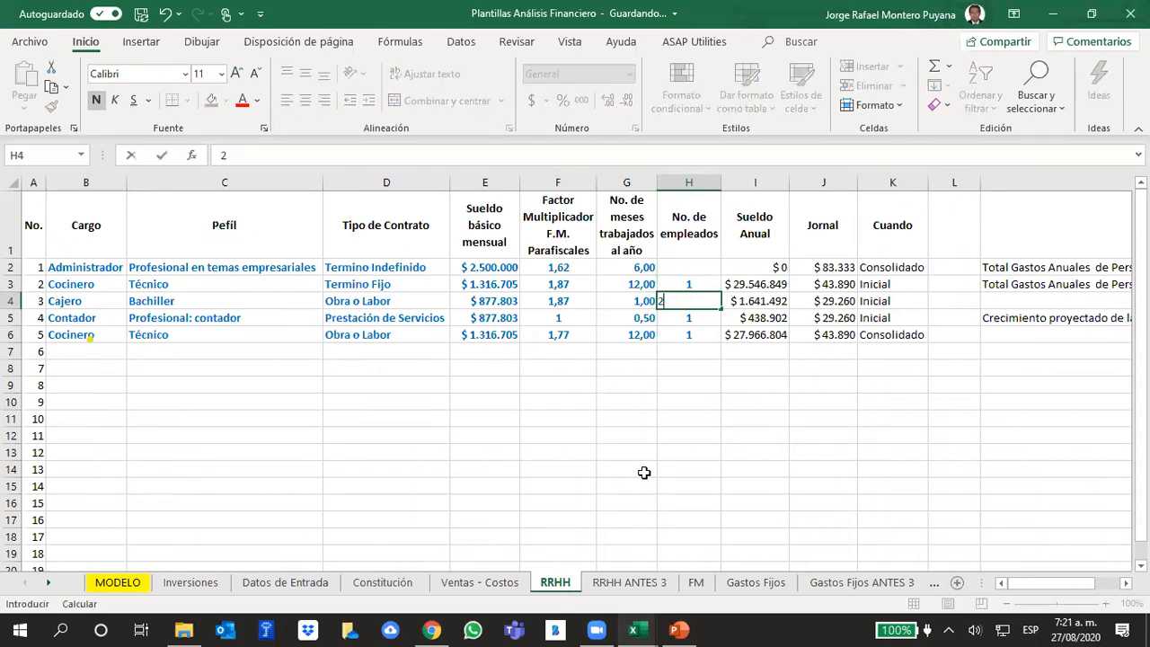
key("Return")
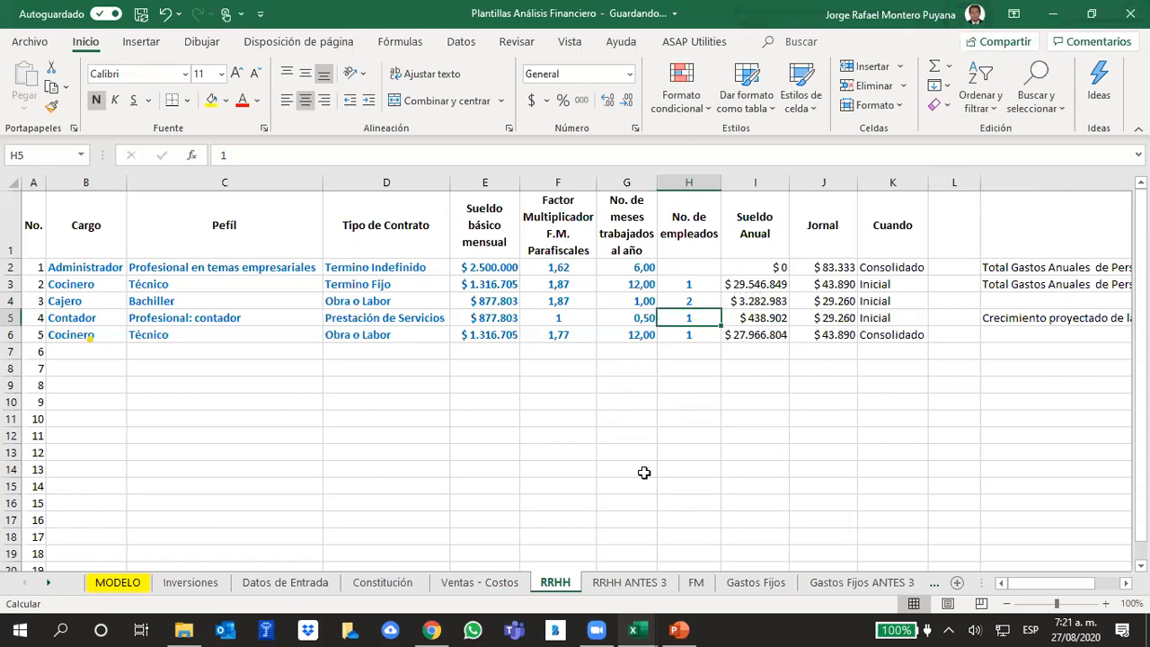
key("Up")
type("1")
key("Return")
- Copy the Cajero's data from B4:H4 into row 7 as a new staff entry
left_click_drag(685, 299, 55, 303)
key("ctrl+c")
left_click(61, 351)
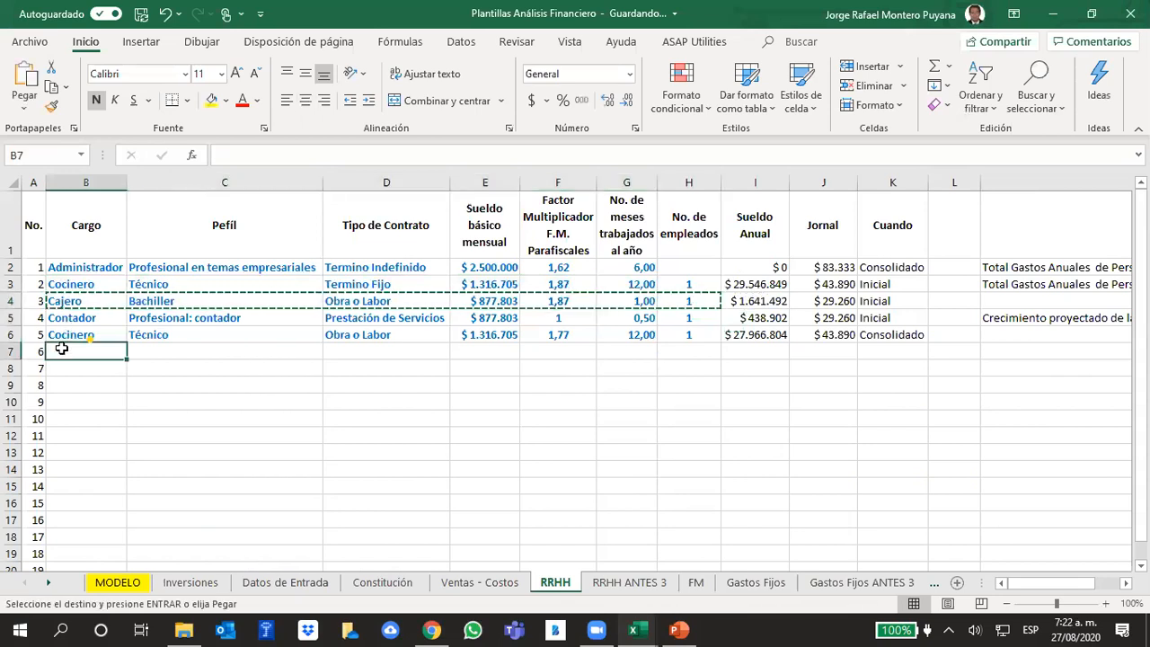
key("ctrl+v")
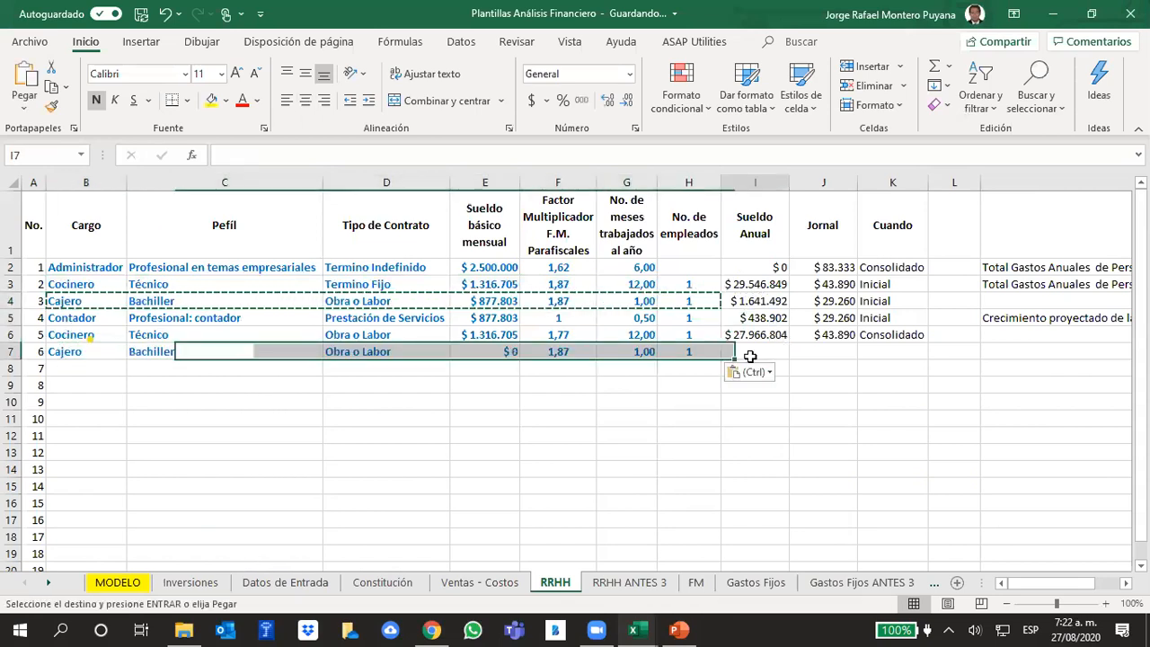
- Extend the Sueldo Anual and Jornal formulas from row 6 down to the new Cajero in row 7
left_click(778, 334)
left_click_drag(786, 341, 791, 356)
left_click(841, 333)
left_click_drag(858, 340, 800, 355)
left_click(770, 351)
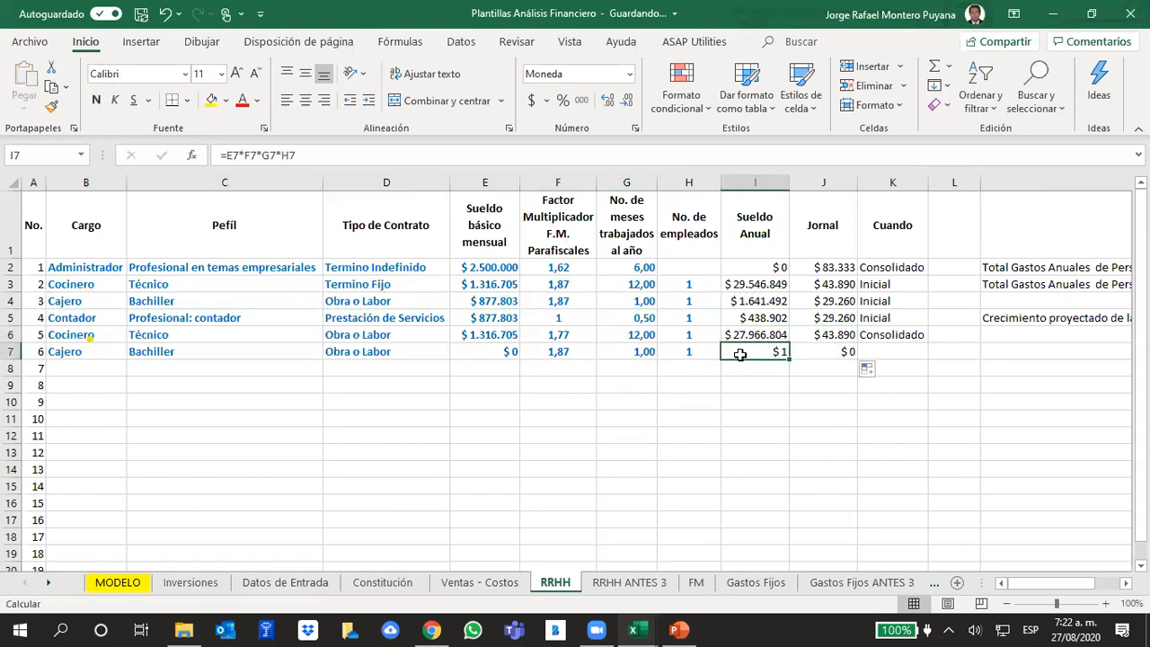
- Link the new Cajero's monthly base salary in E7 to the existing Cajero's salary in E4
left_click(493, 357)
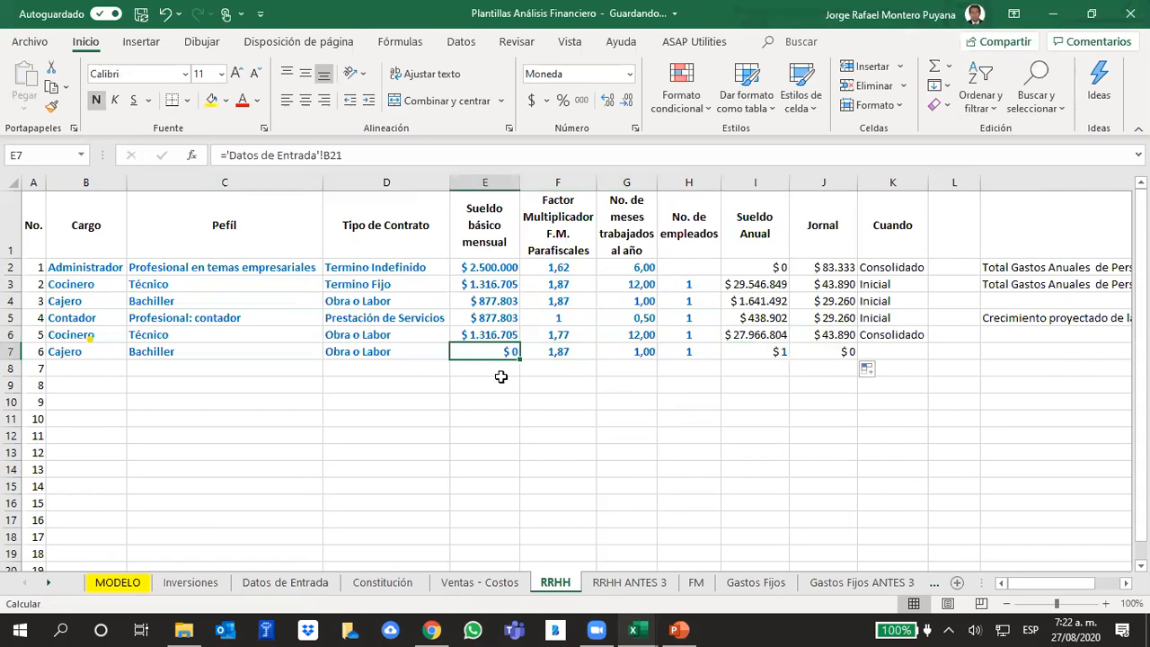
mouse_move(608, 629)
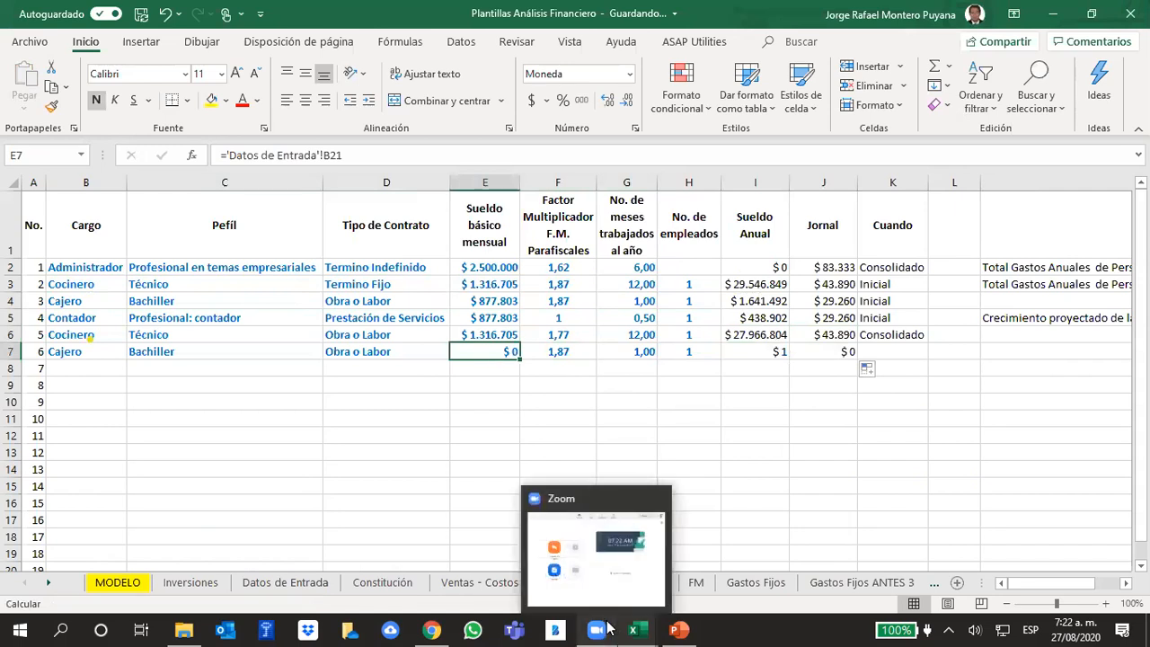
type("=")
key("Up")
key("Up")
key("Up")
key("Return")
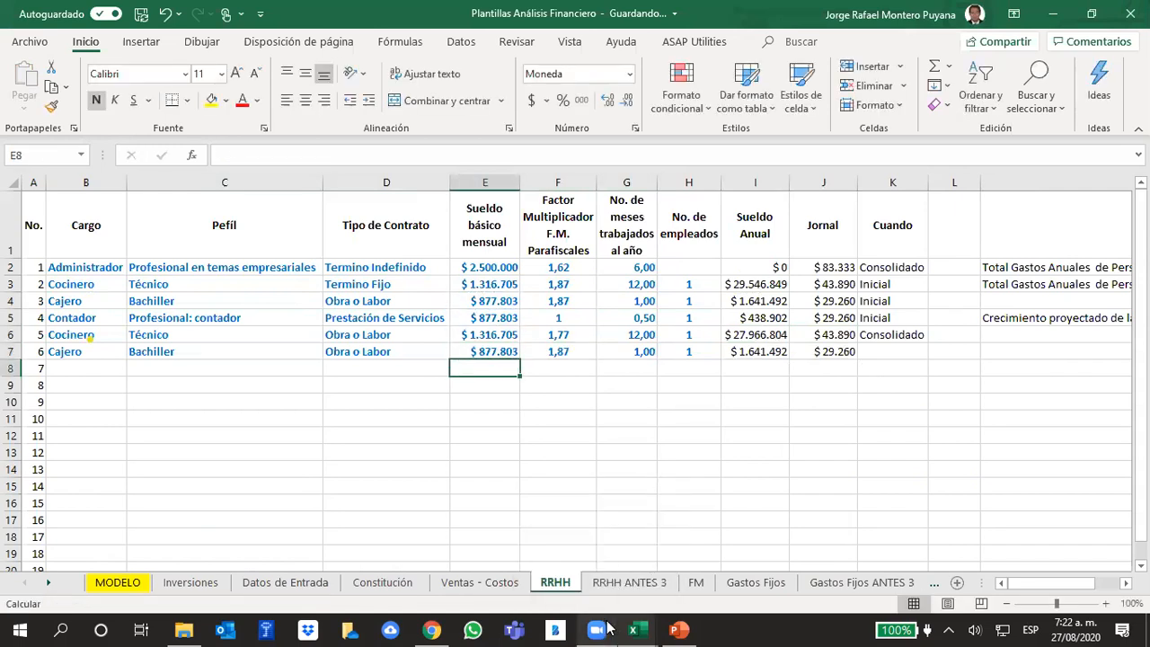
- Classify the new Cajero as Consolidado in the Cuando column, cell K7
key("Up")
key("Right")
key("Right")
key("Right")
key("Right")
key("Right")
key("Right")
key("Left")
key("Left")
key("Left")
key("Left")
key("Right")
key("Right")
key("Right")
key("Right")
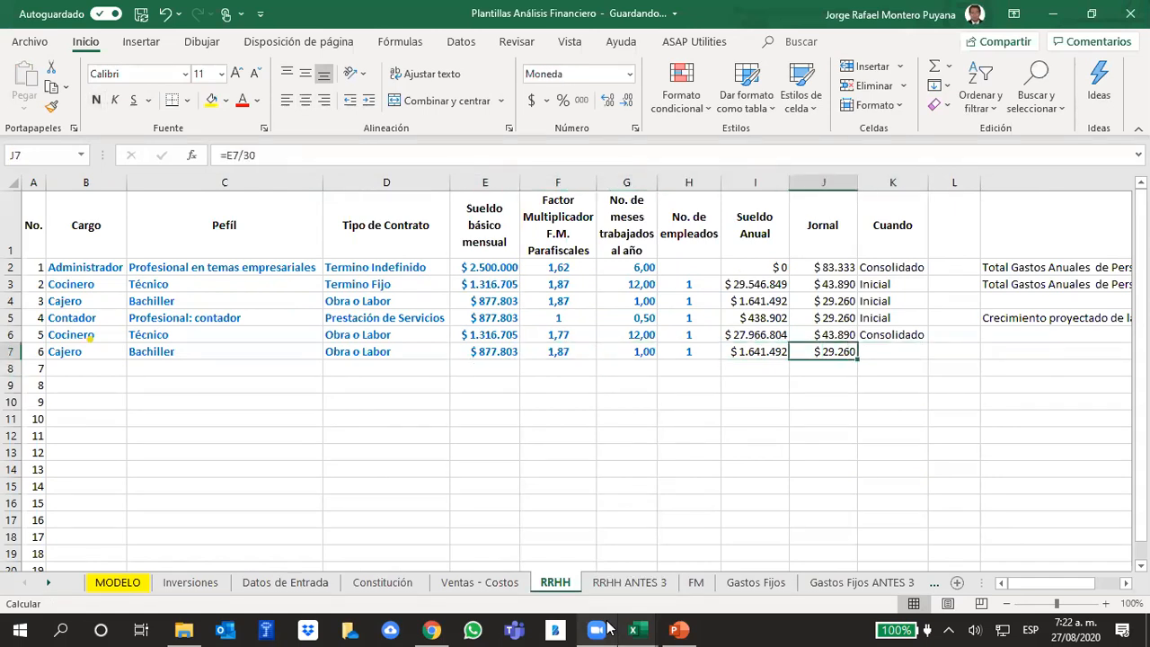
type("consolidado")
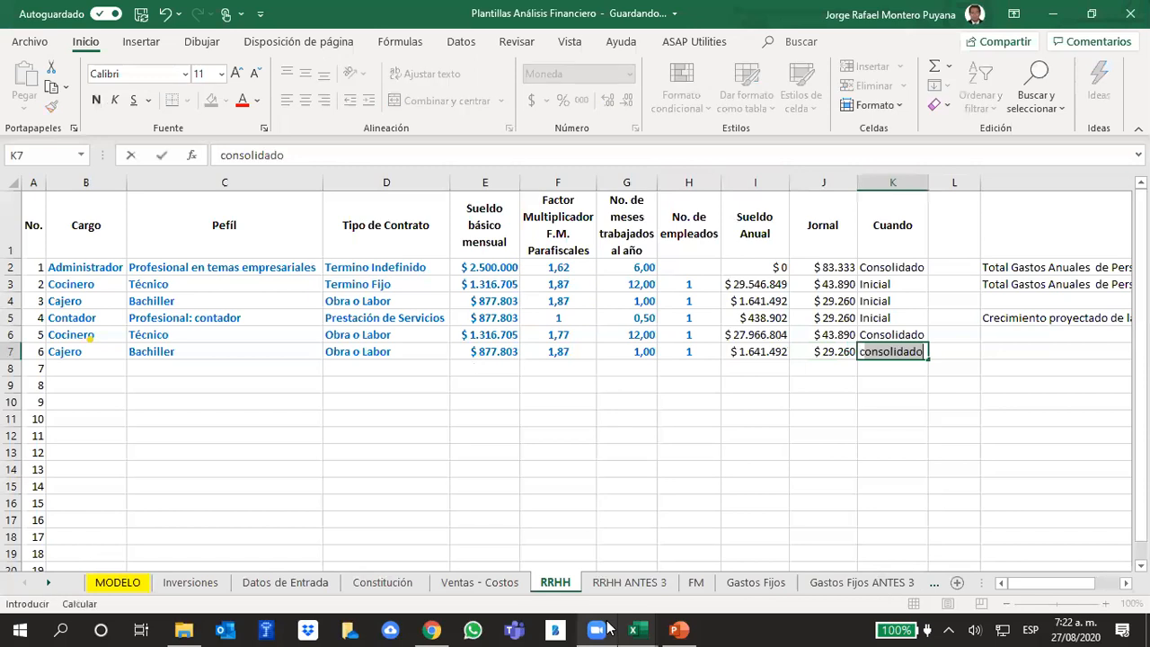
key("Tab")
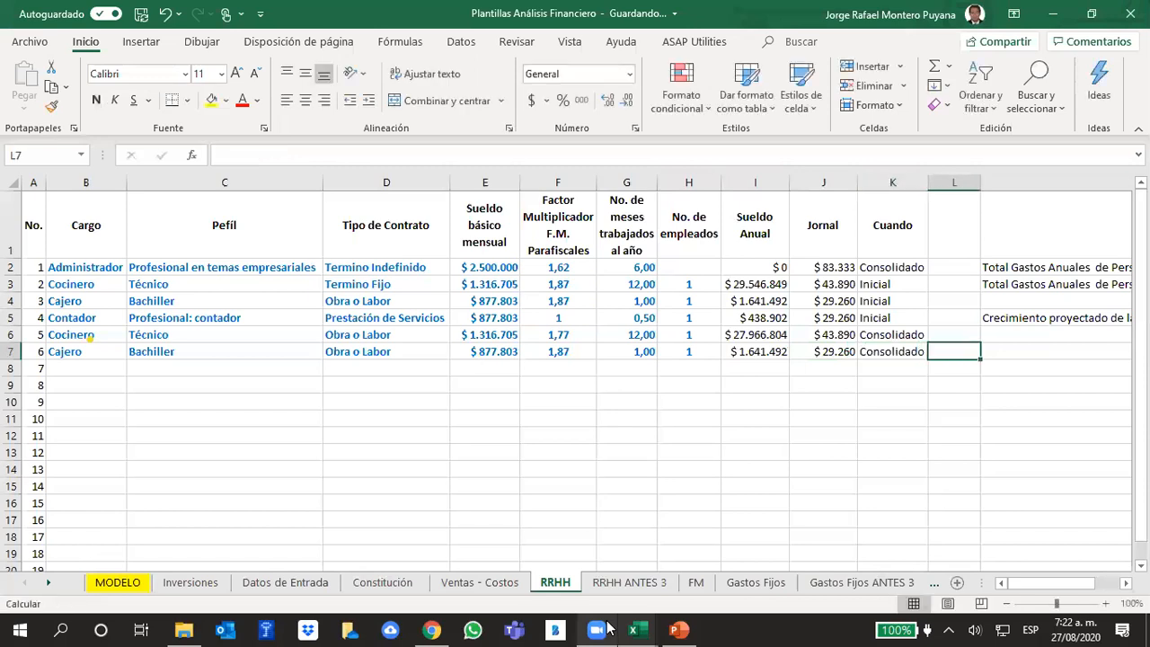
- Check the employee counts in H3:H7 against the initial and consolidated personnel totals and projected growth in columns M and N
left_click_drag(680, 284, 671, 352)
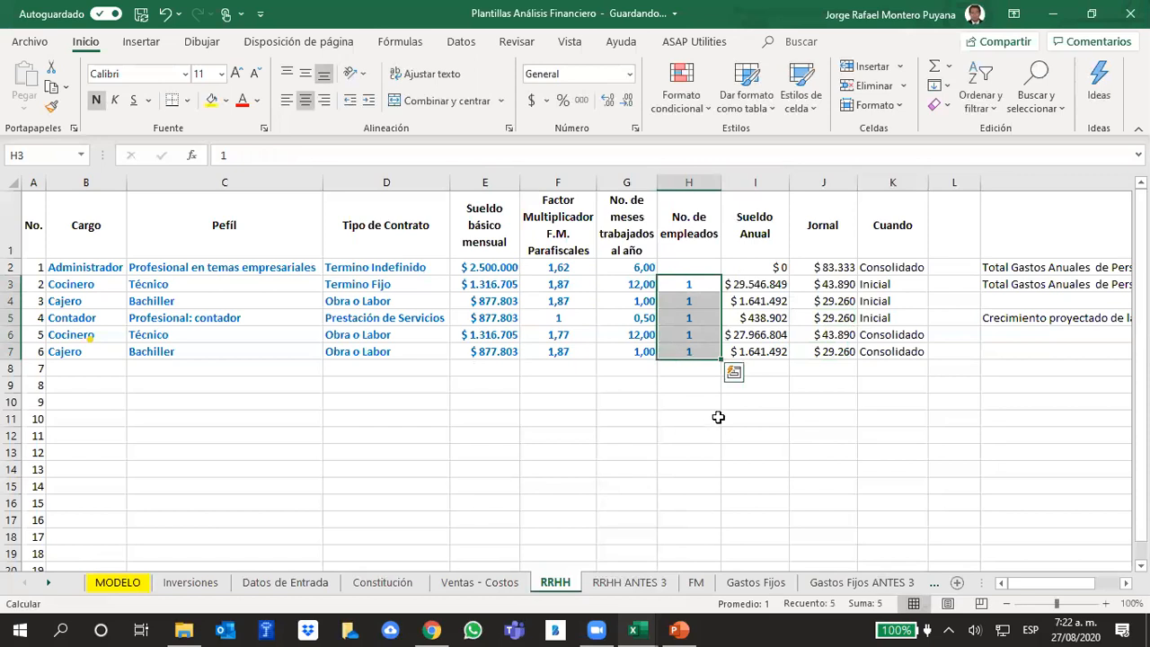
left_click_drag(1040, 583, 1065, 583)
left_click(970, 388)
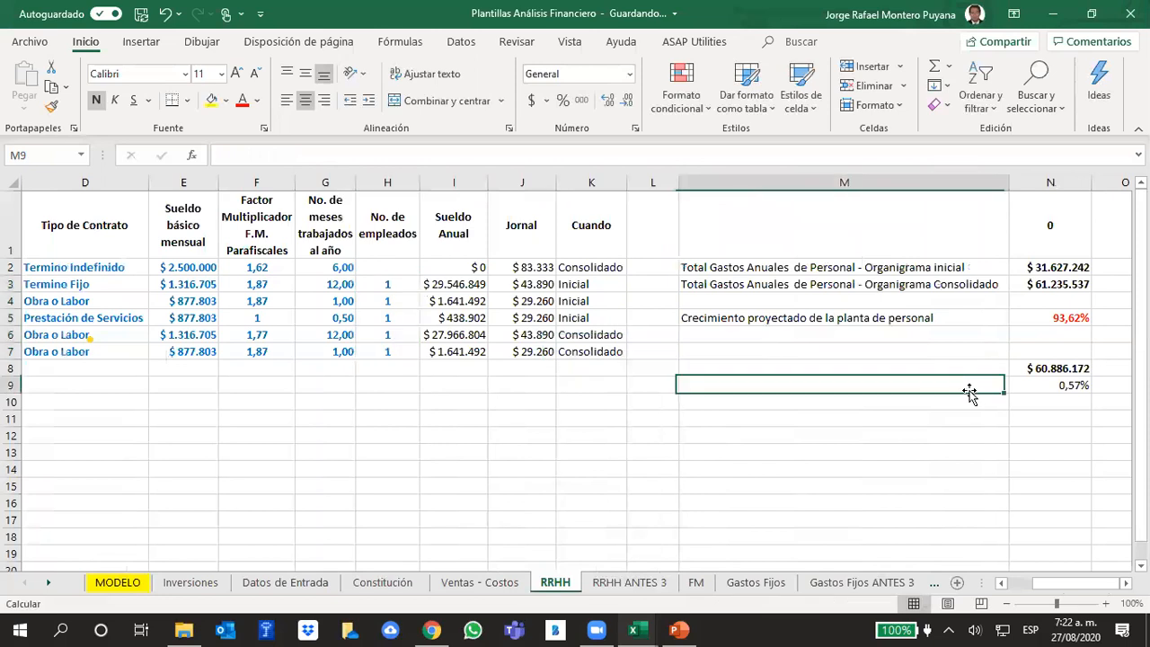
- Replace the fixed amount in RRHH cell N8 with a link to the consolidated personnel total in N3, then review the N9 formula
left_click(1029, 266)
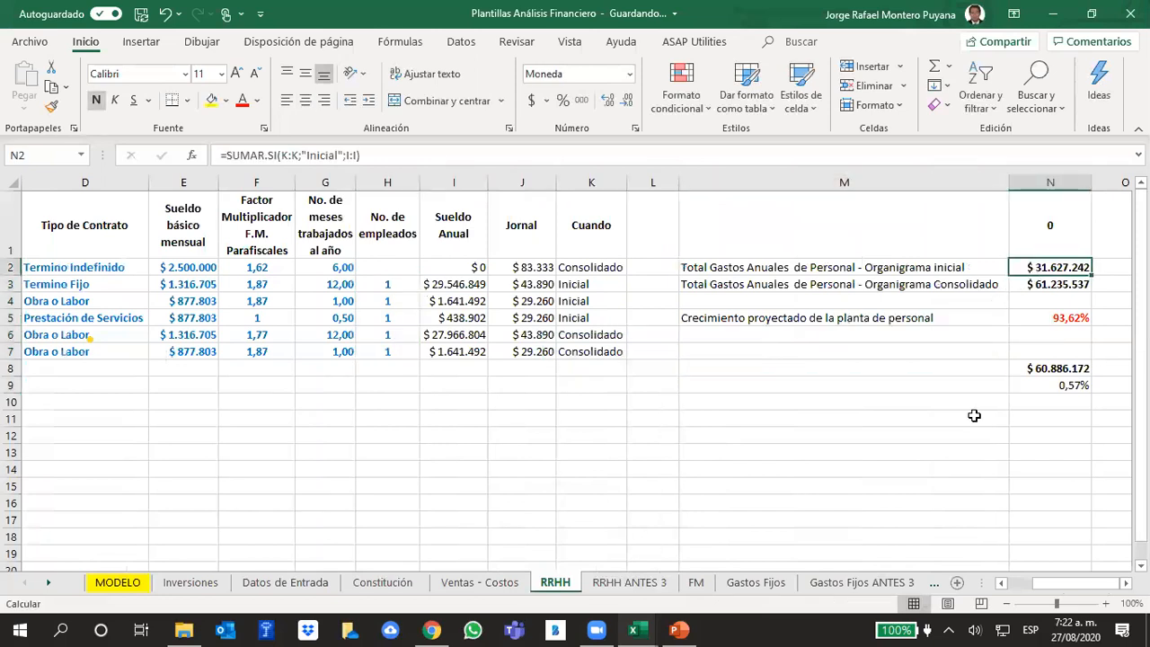
left_click(1056, 287)
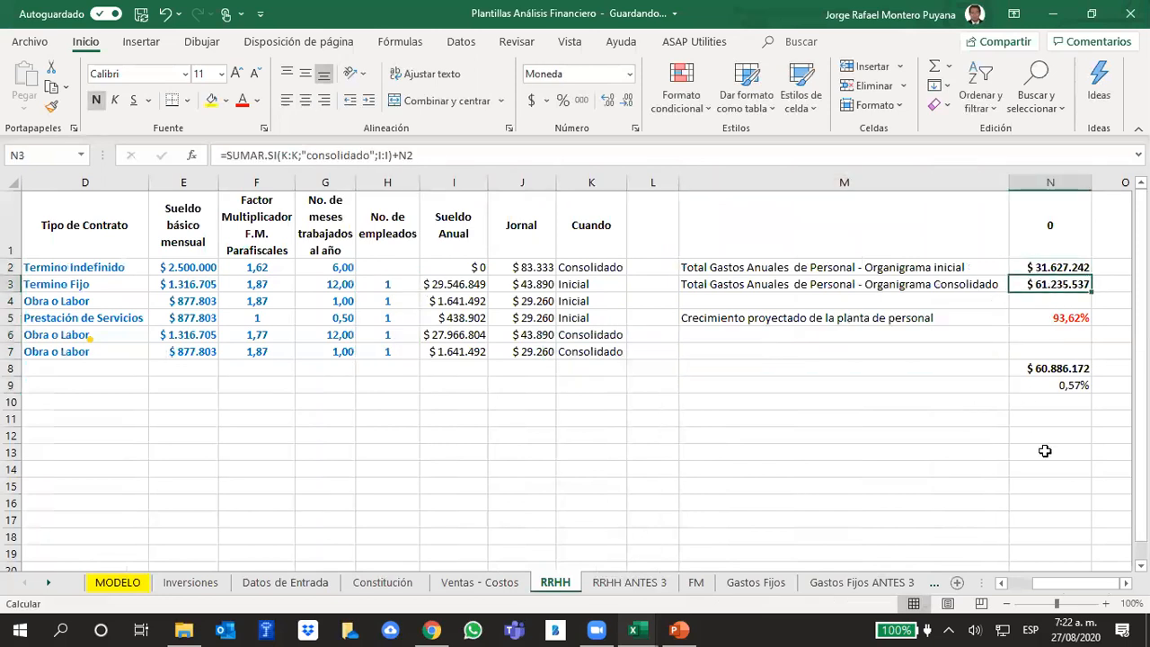
left_click(1048, 370)
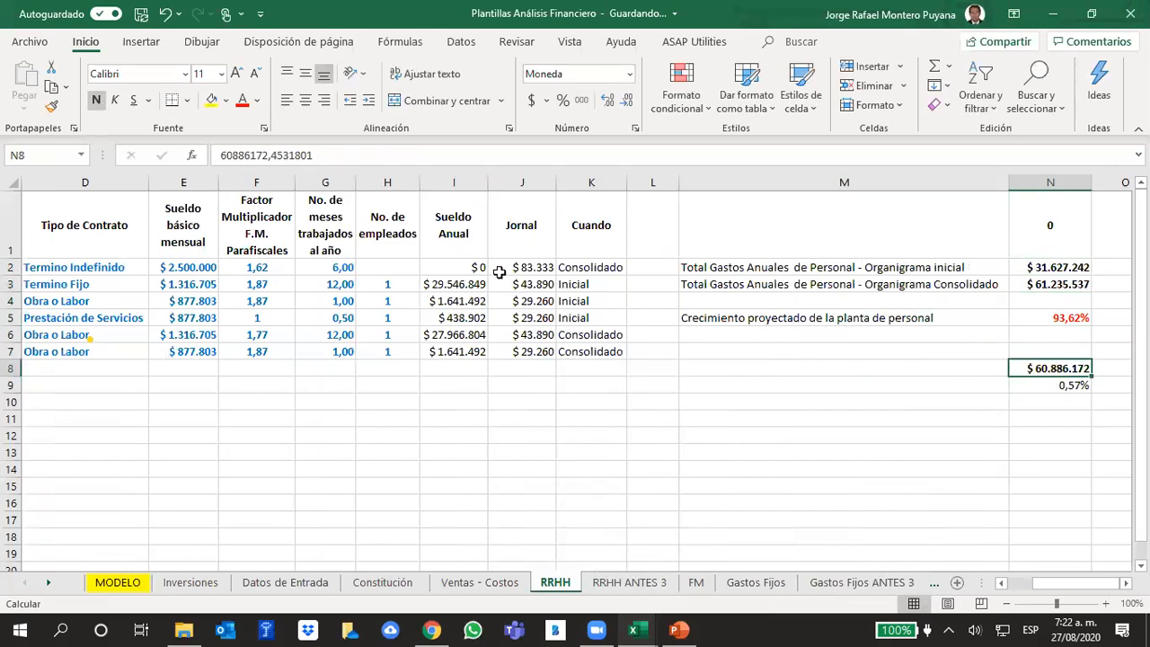
type("=")
key("Up")
key("Up")
key("Up")
key("Up")
key("Up")
key("Return")
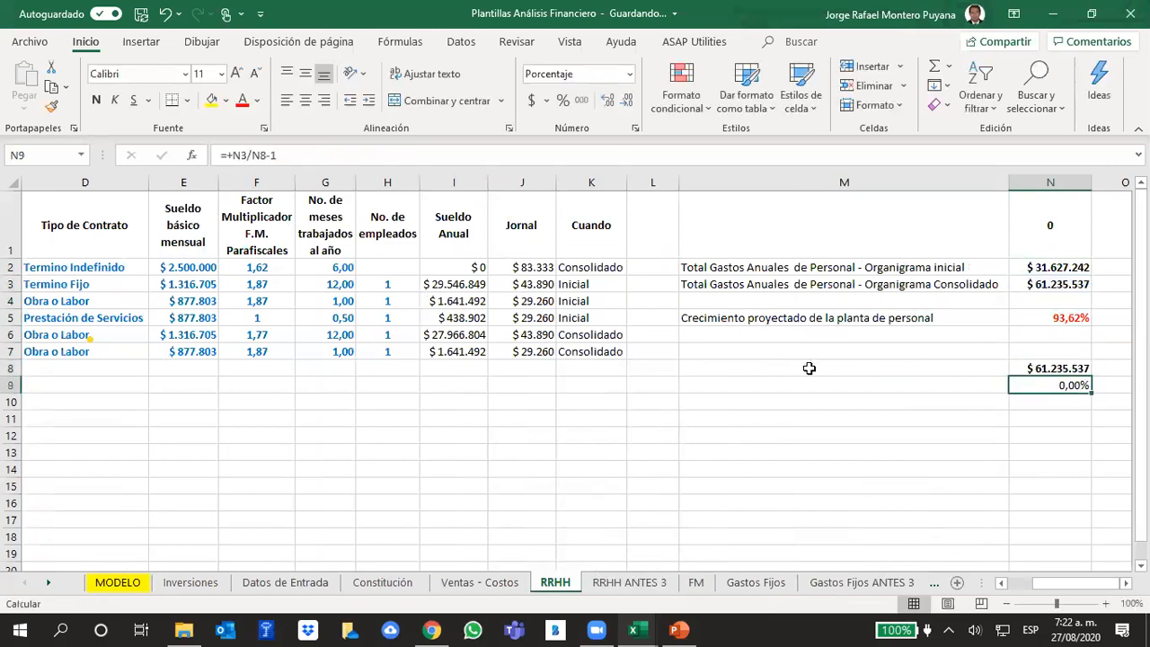
left_click(331, 159)
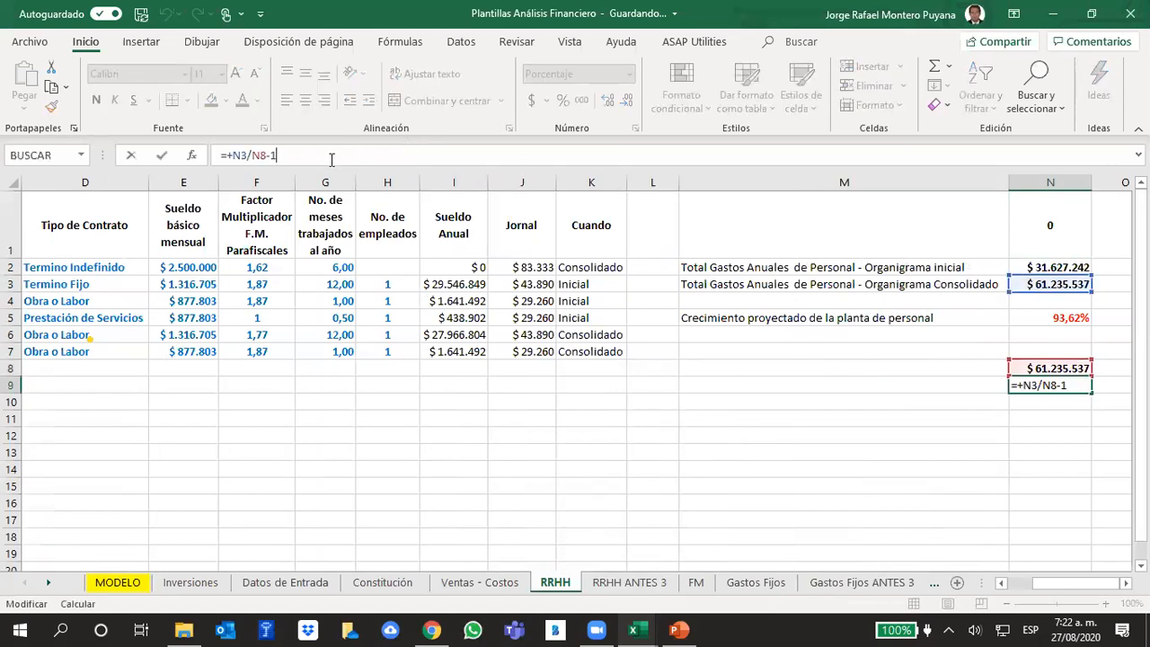
key("Return")
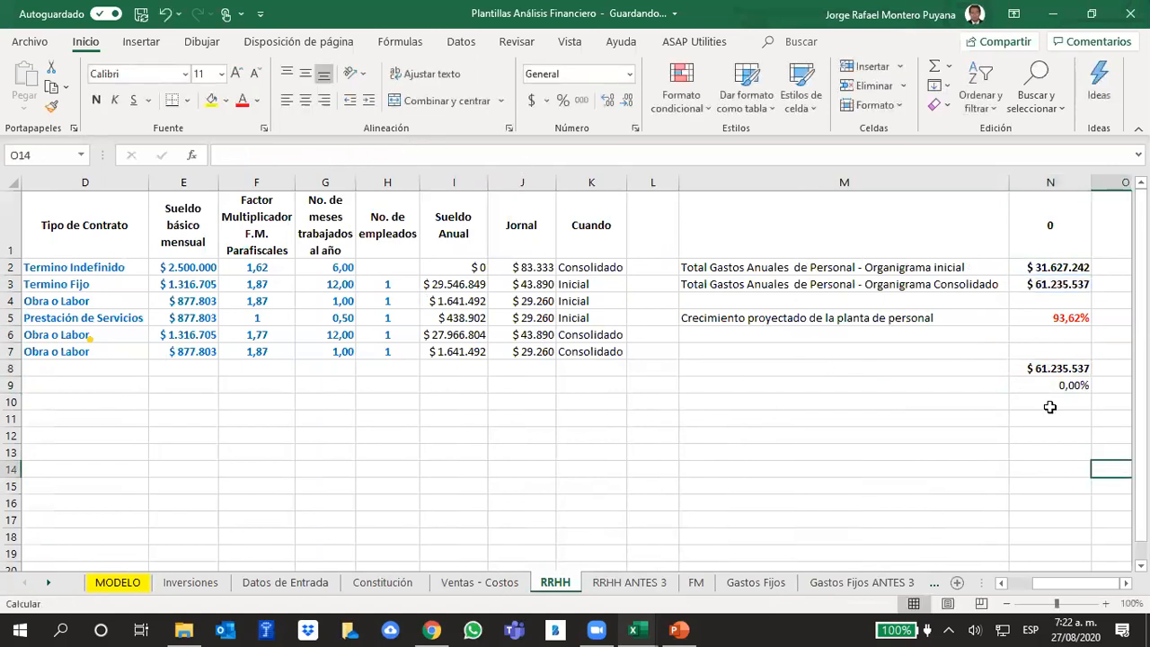
left_click(1042, 369)
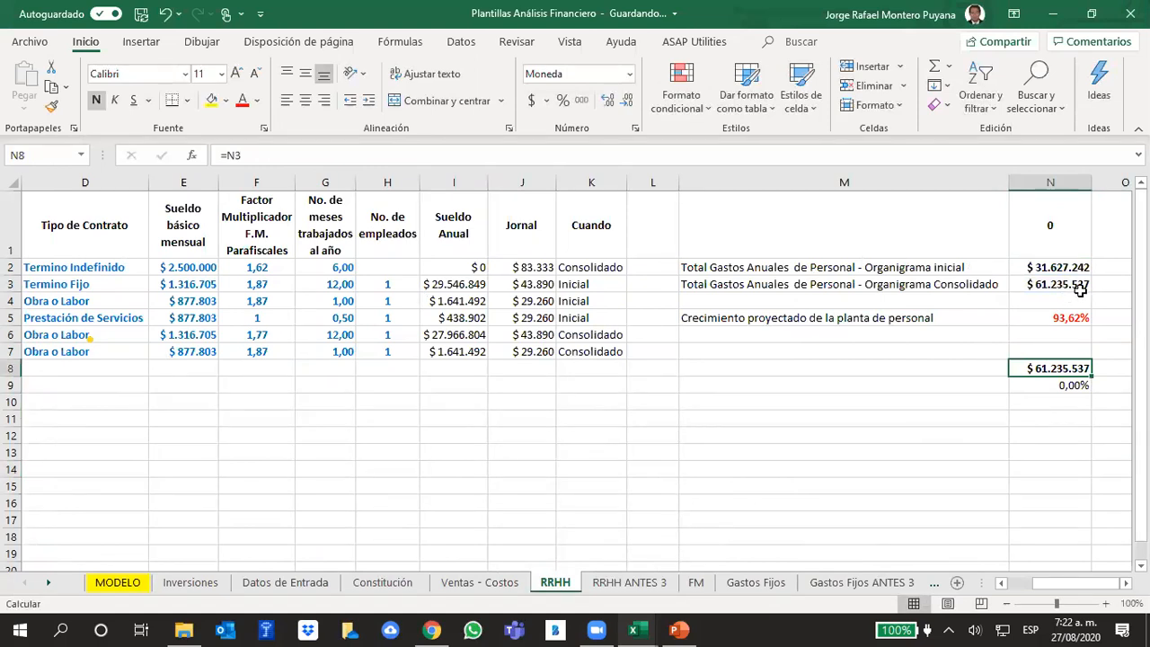
- Copy the year 2 Gastos de Personal from MODELO cell E25 and paste it as a value into RRHH cell N11
left_click(118, 582)
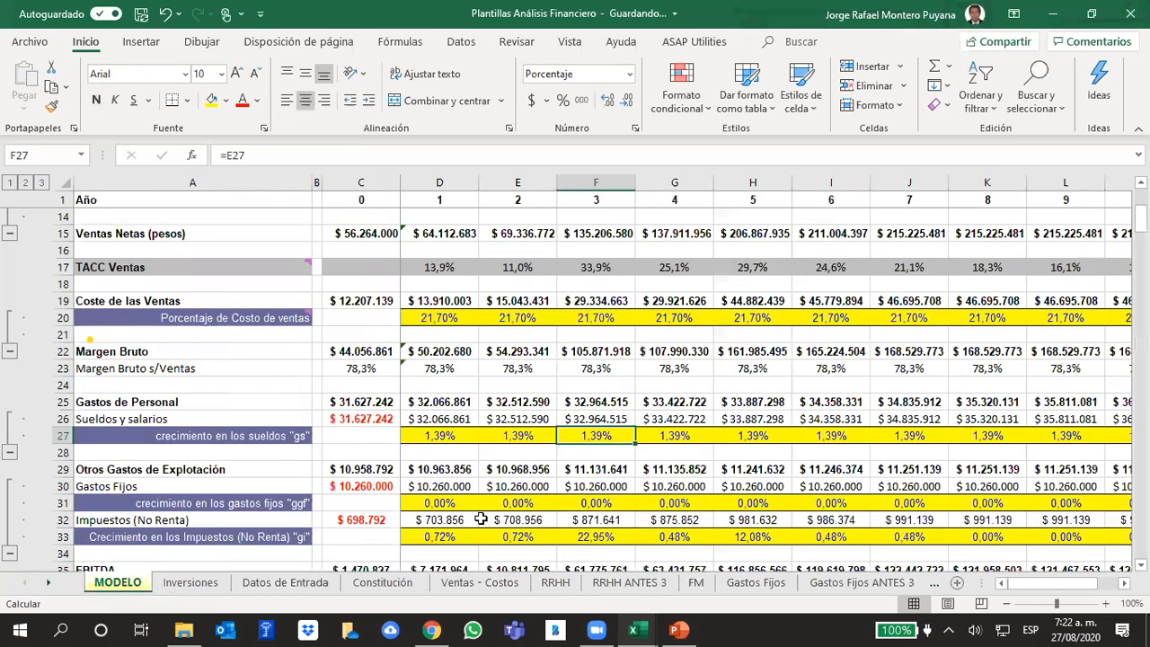
left_click(559, 464)
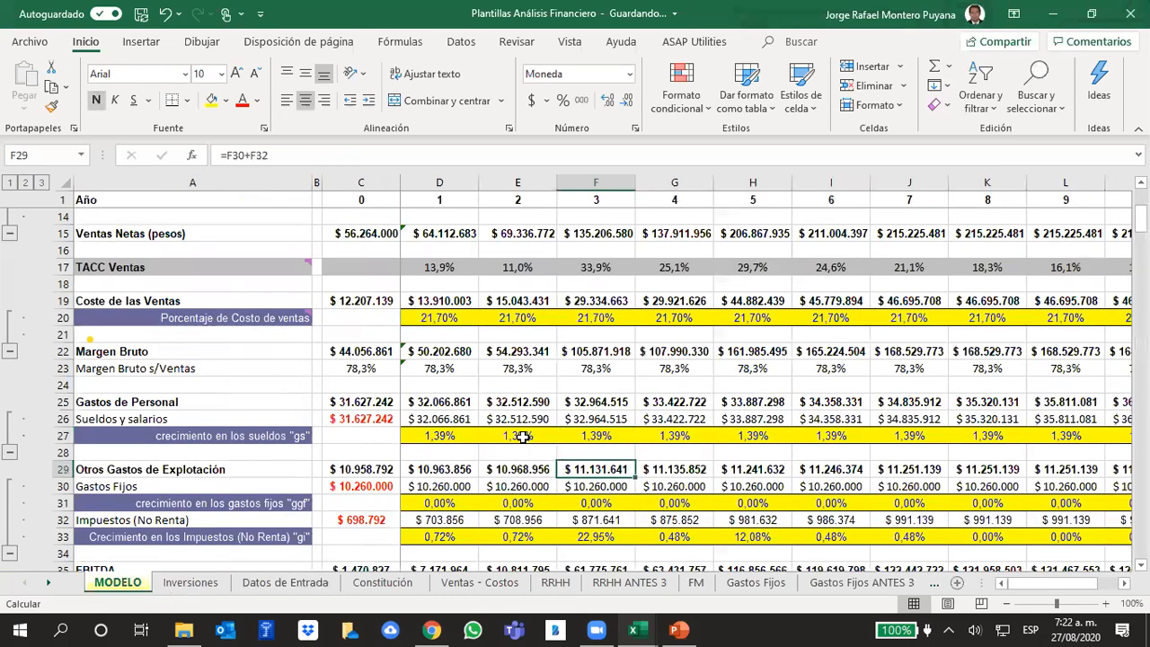
left_click_drag(515, 414, 516, 407)
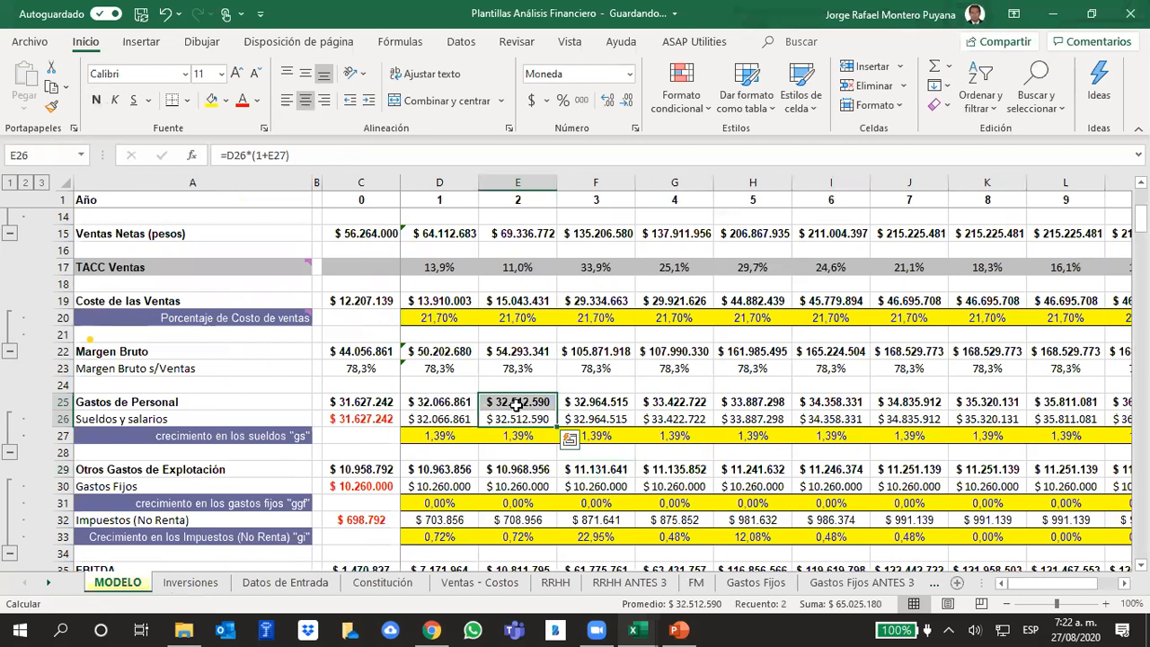
left_click(516, 405)
key("ctrl+c")
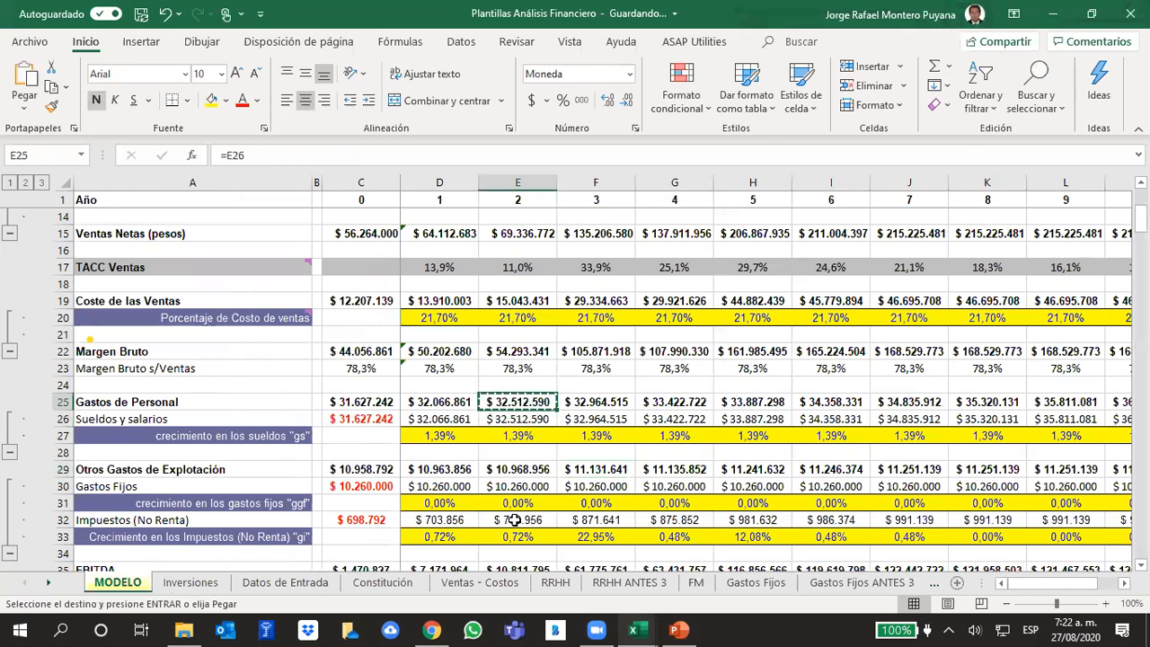
left_click(557, 584)
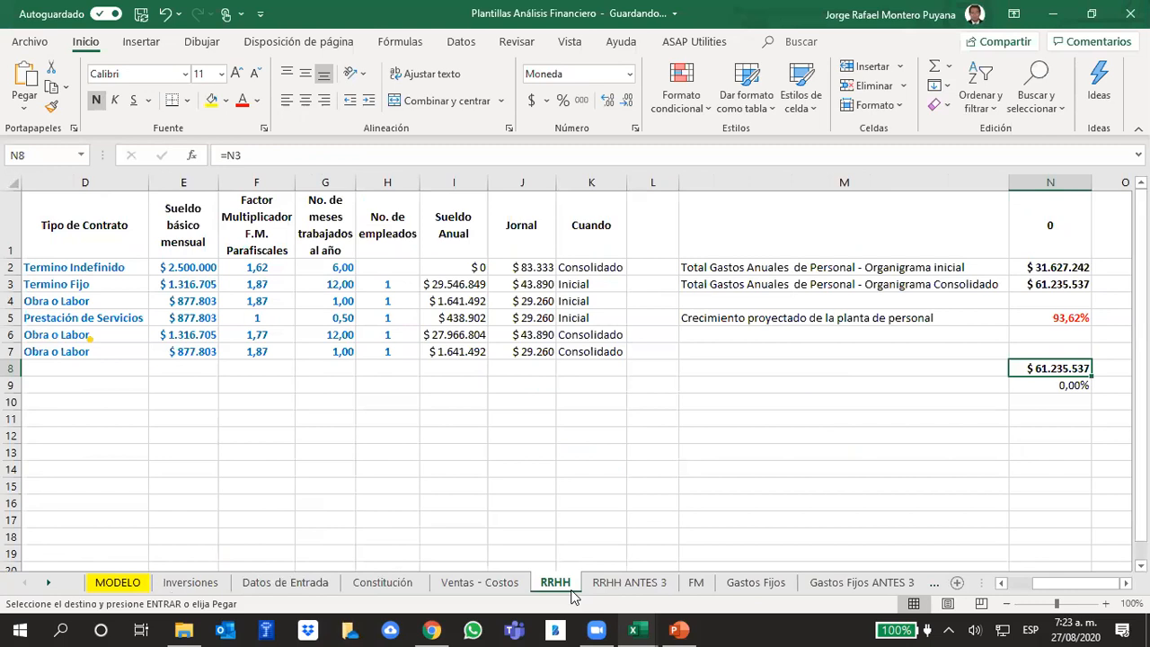
left_click(1057, 415)
right_click(1057, 415)
left_click(929, 229)
key("Down")
key("Down")
key("Down")
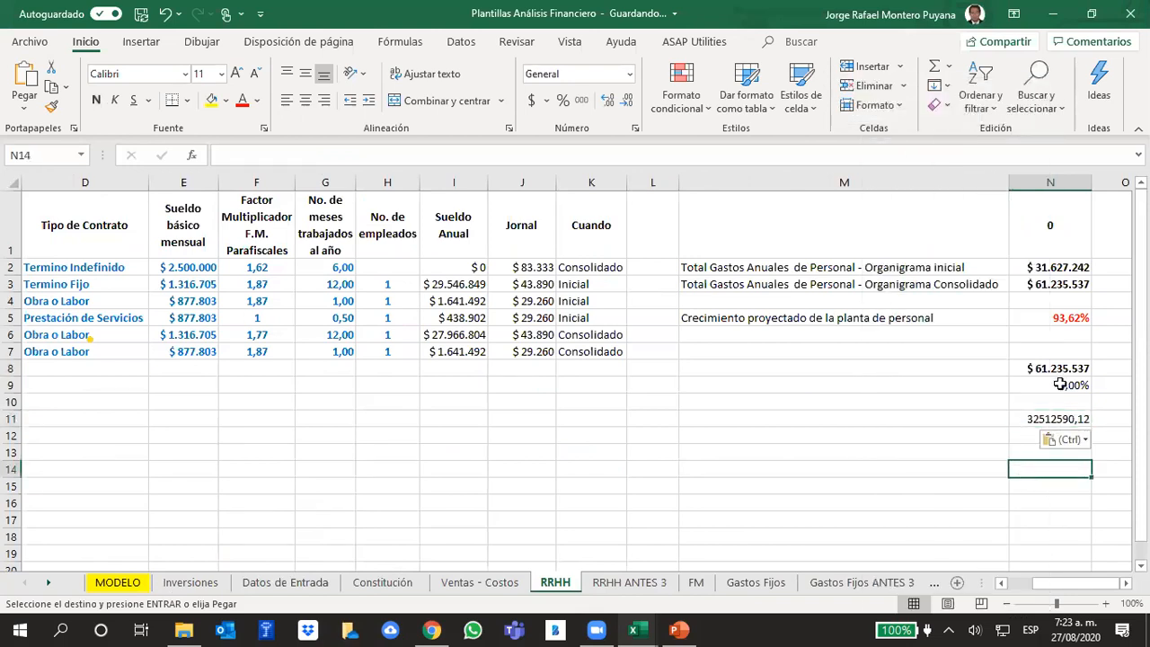
- Try to change the growth formula in RRHH cell N9 to =+N11/N8-1
left_click(1060, 384)
key("F2")
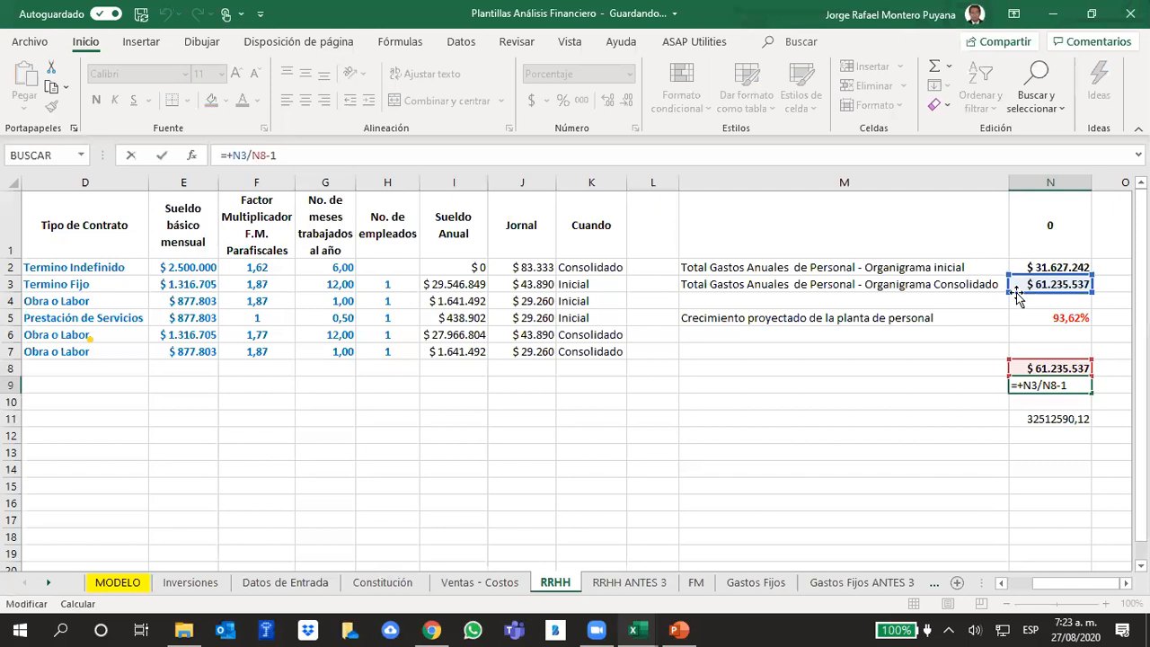
left_click_drag(1018, 296, 1043, 432)
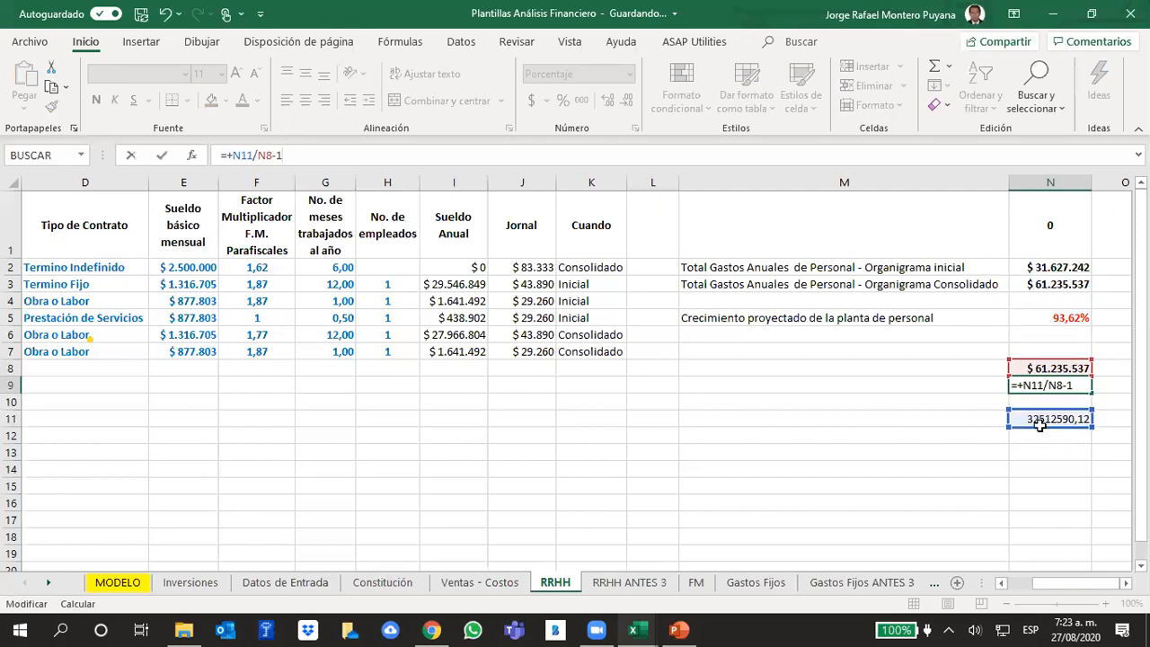
key("Return")
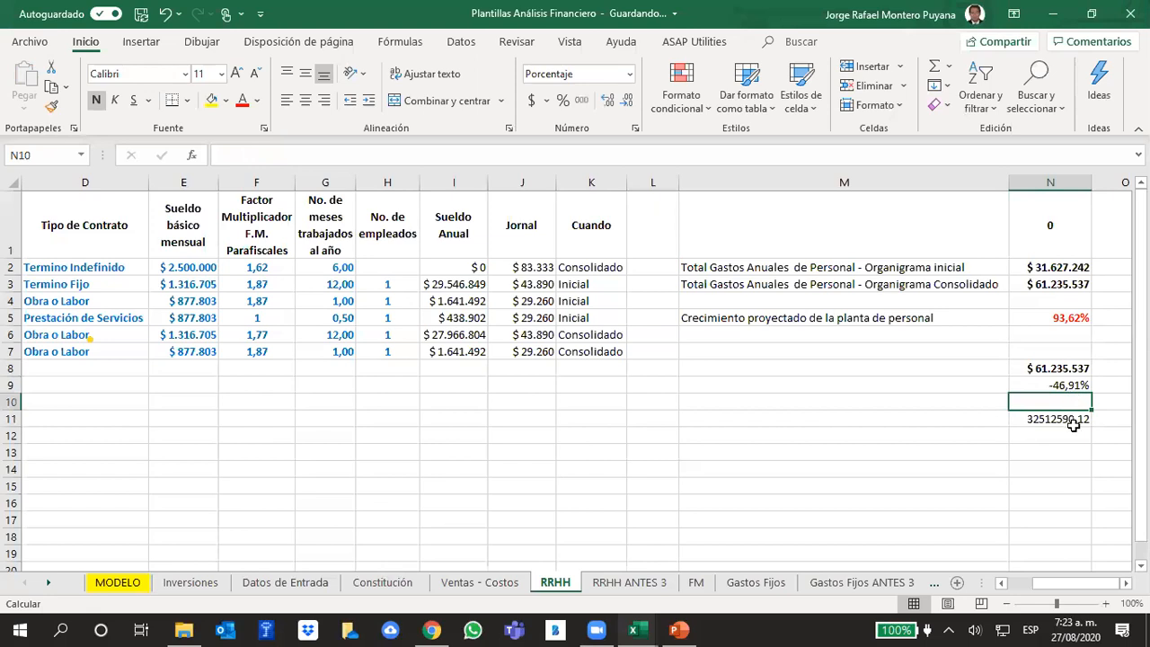
left_click(1055, 418)
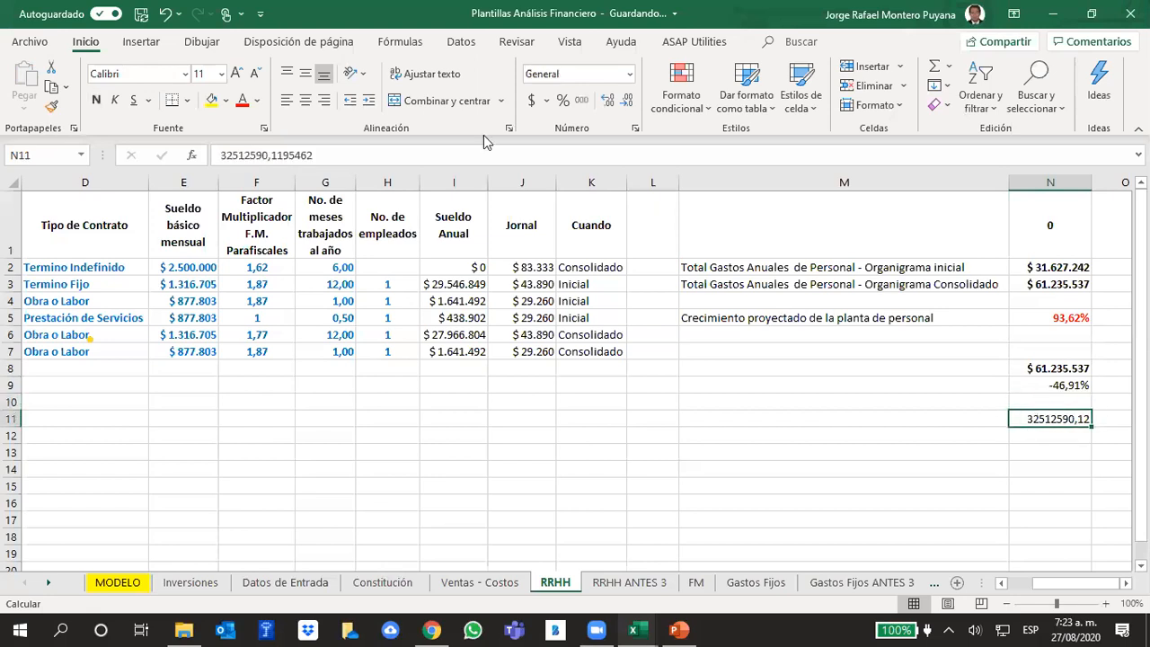
left_click(169, 16)
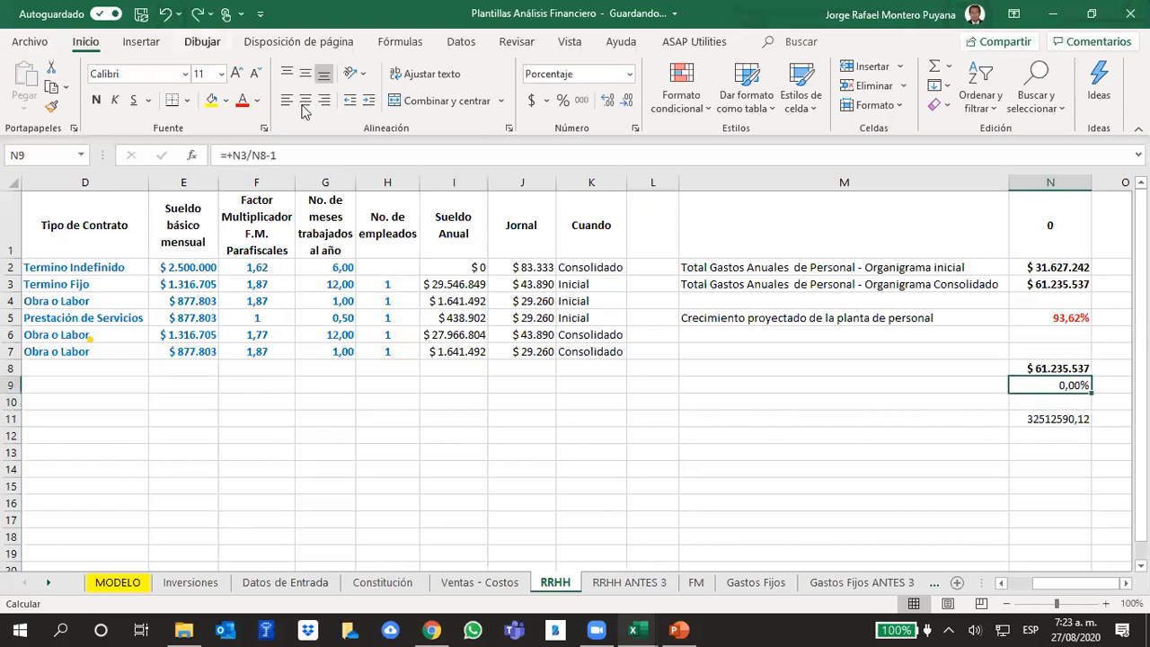
- Change the growth formula in RRHH cell N9 to =+N8/N11-1, comparing the consolidated total with the year 2 personnel expense
left_click(313, 155)
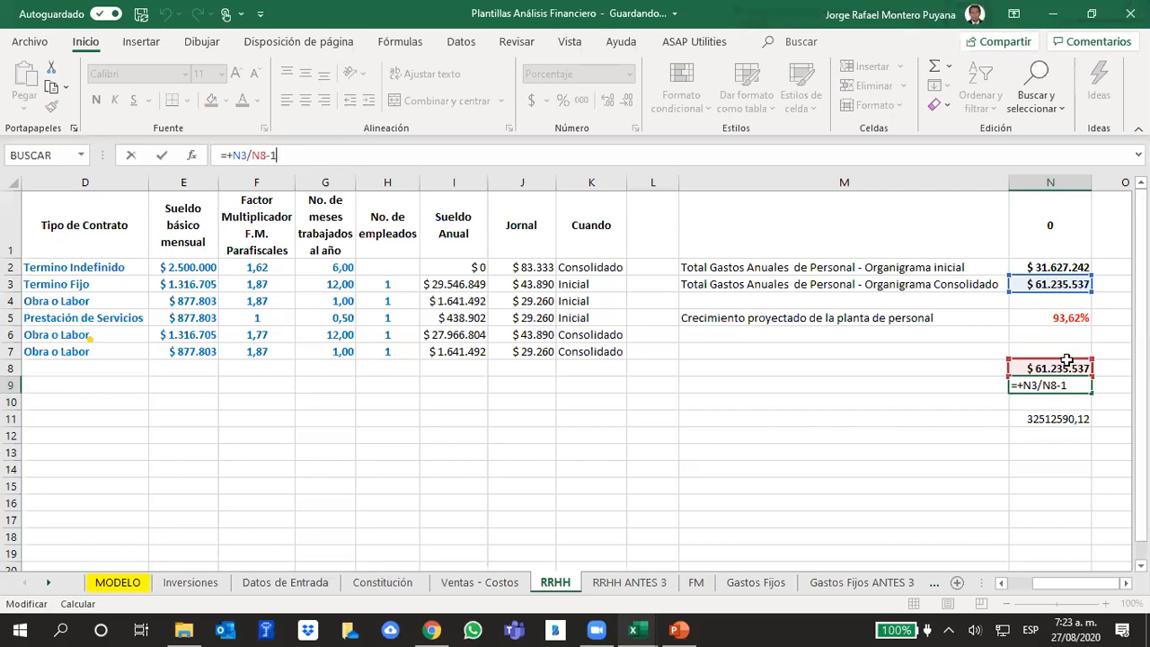
mouse_move(1057, 363)
left_mouse_down()
mouse_move(1064, 426)
mouse_move(1056, 368)
left_mouse_up()
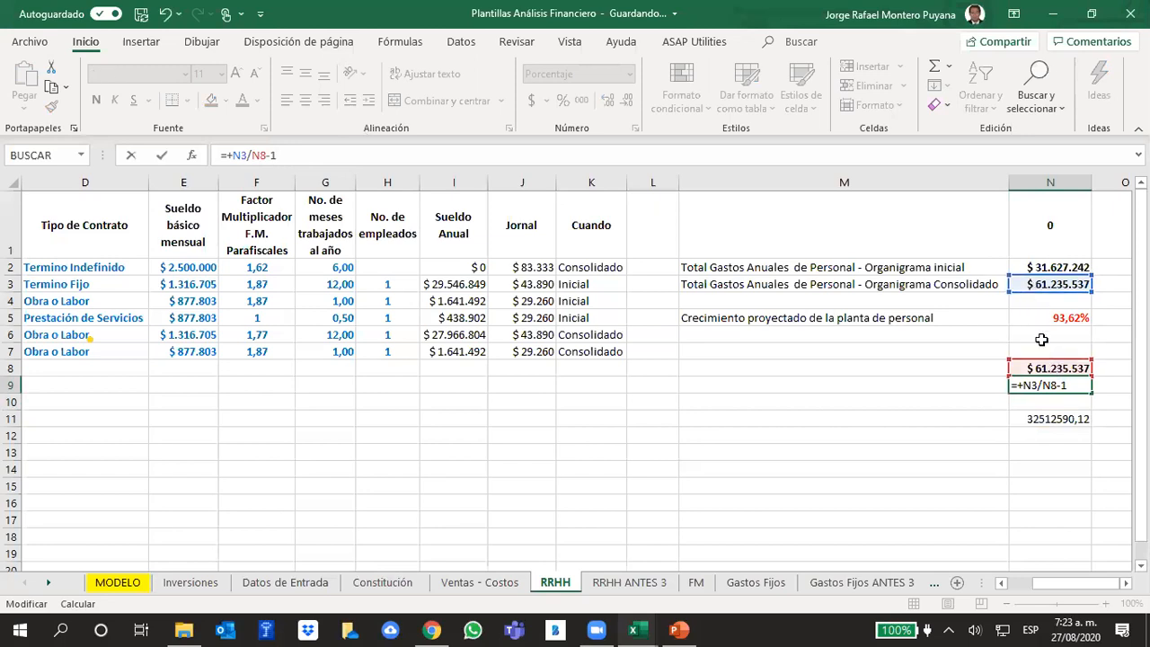
left_click_drag(1042, 362, 1053, 420)
left_click_drag(1043, 319, 1034, 366)
left_click(1035, 367)
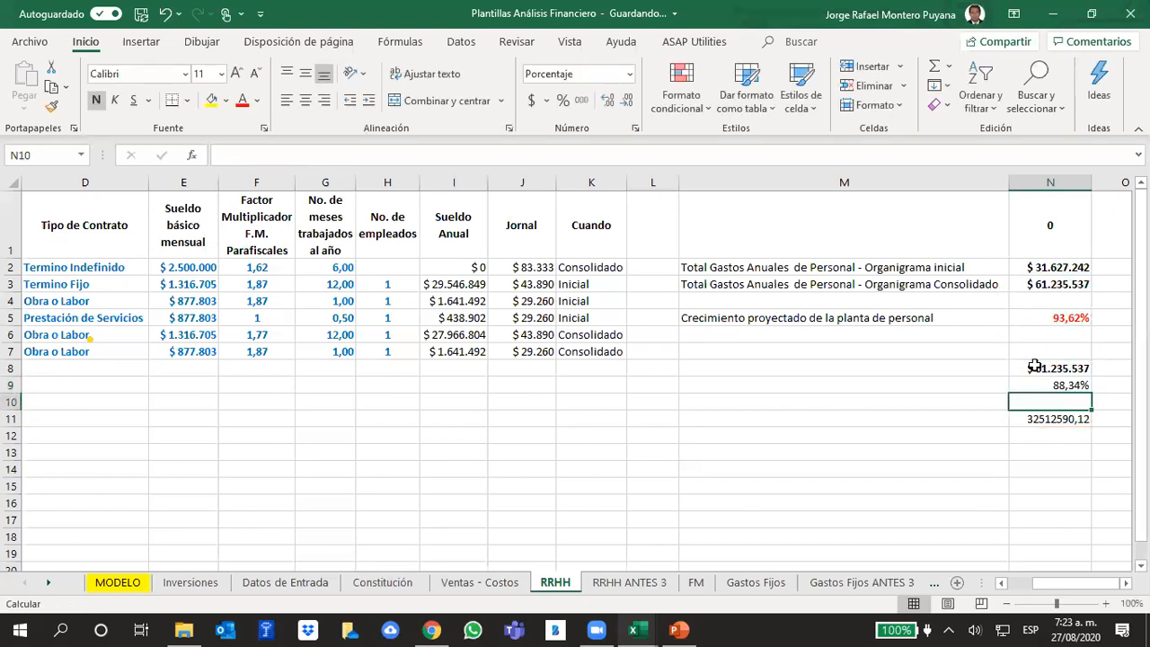
left_click(1002, 384)
left_click(1015, 392)
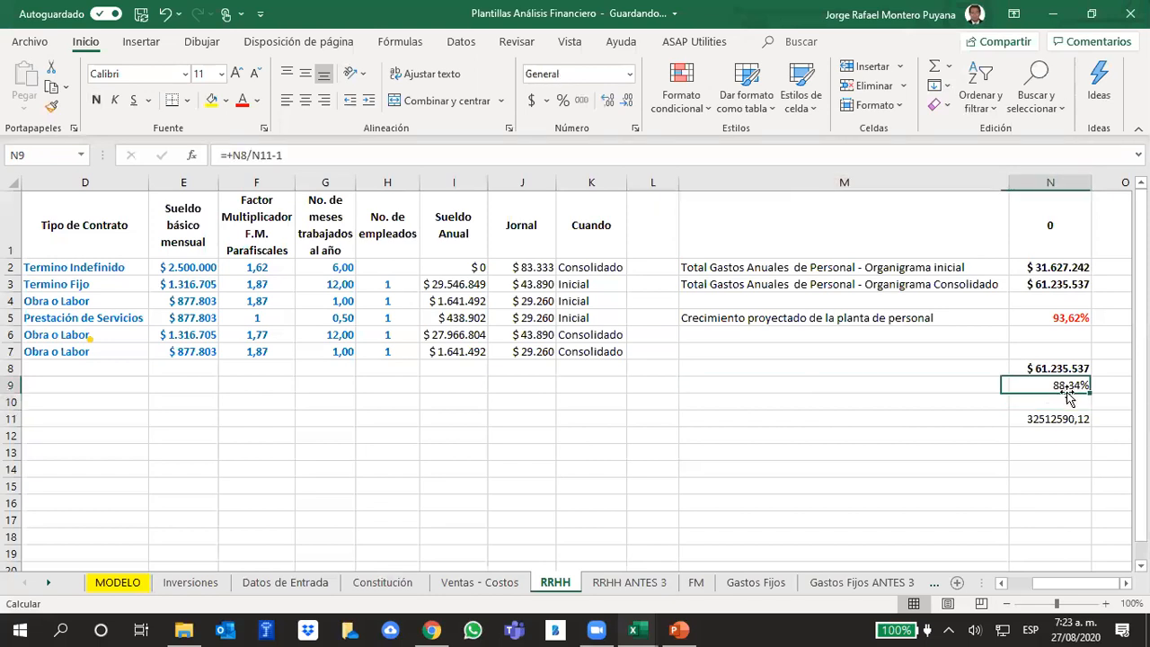
- Add the projected staffing growth to =E27 in MODELO cell F27, giving year 3 a salary growth of 89,83%
left_click(117, 582)
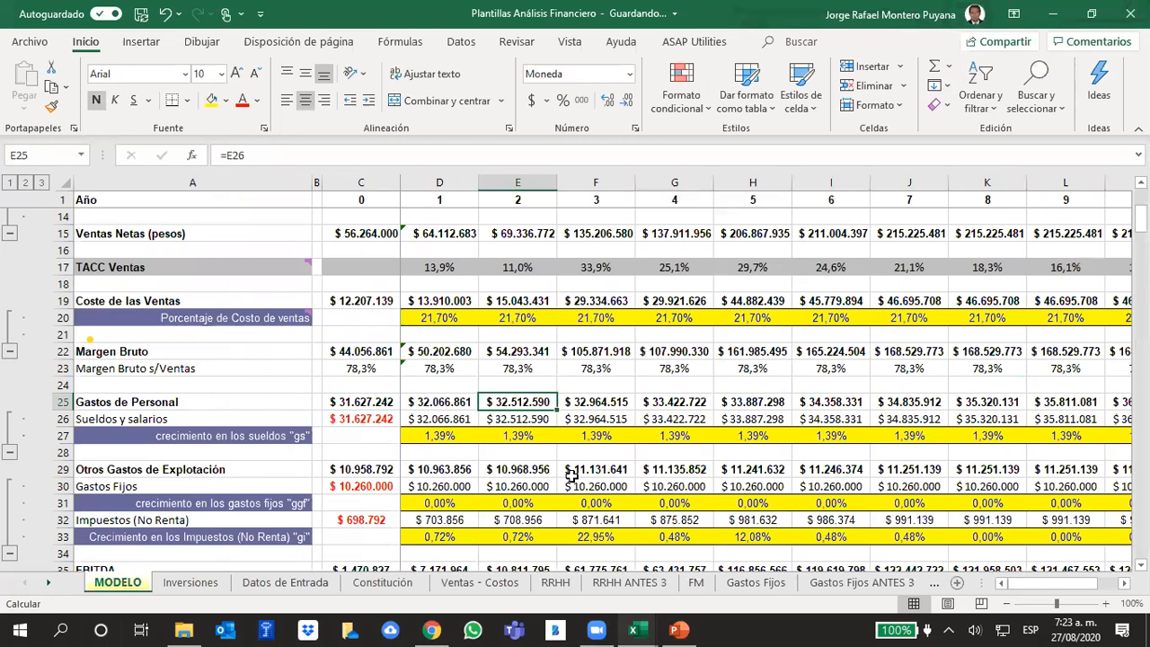
left_click(592, 438)
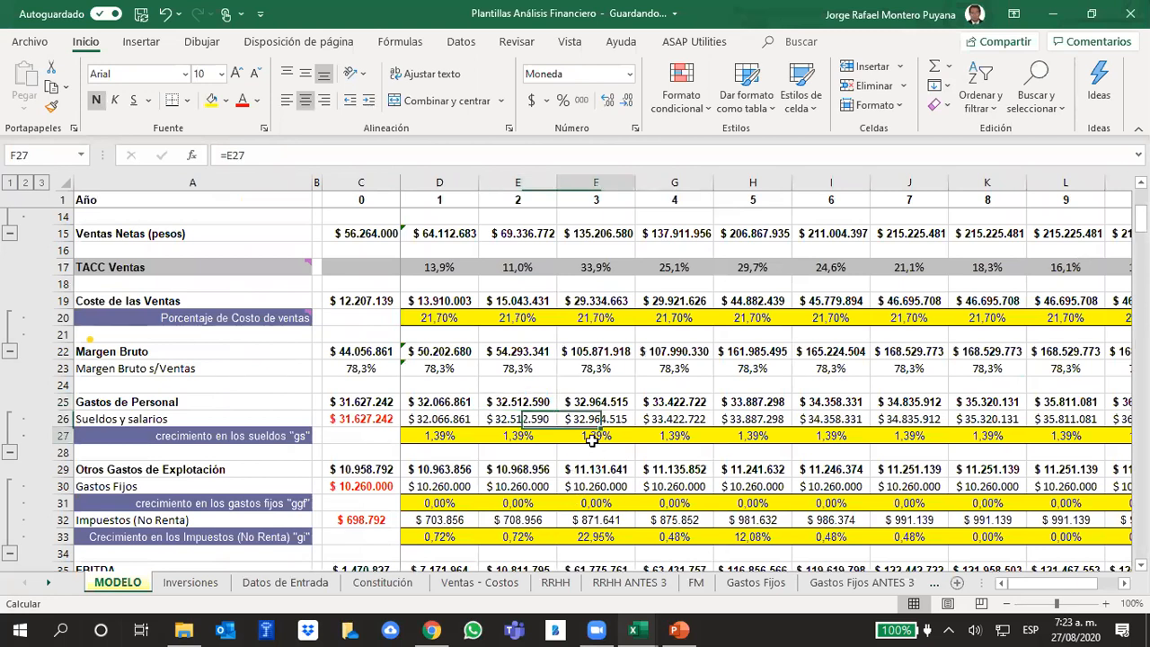
left_click_drag(251, 155, 227, 152)
left_click(261, 155)
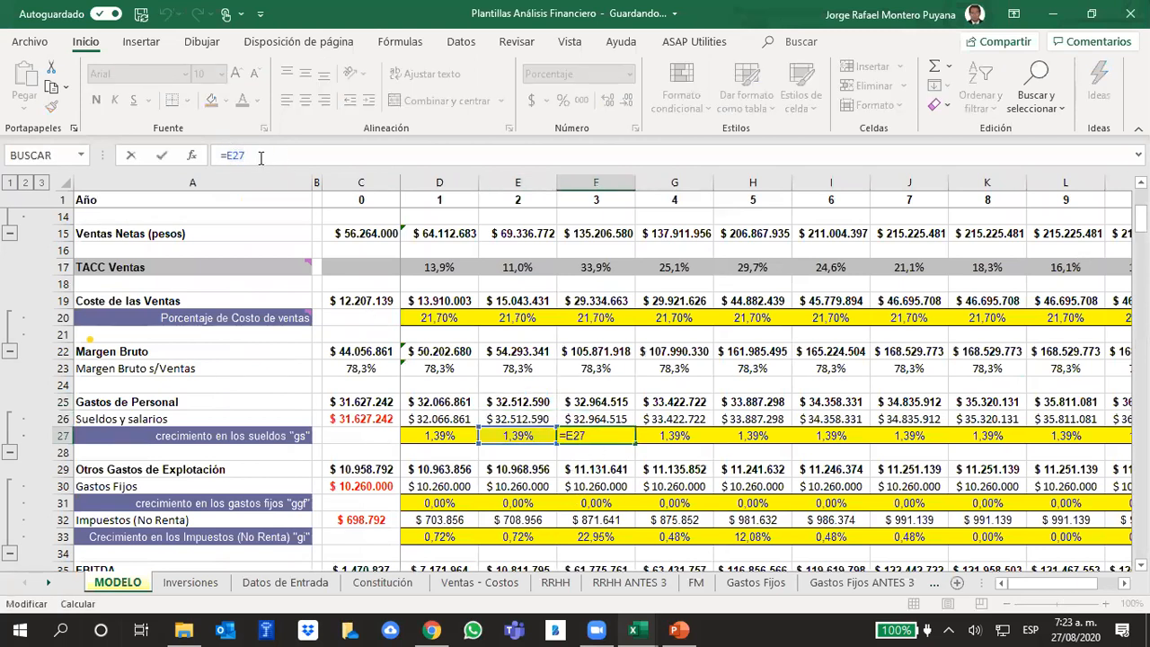
type("+88,44%")
key("Return")
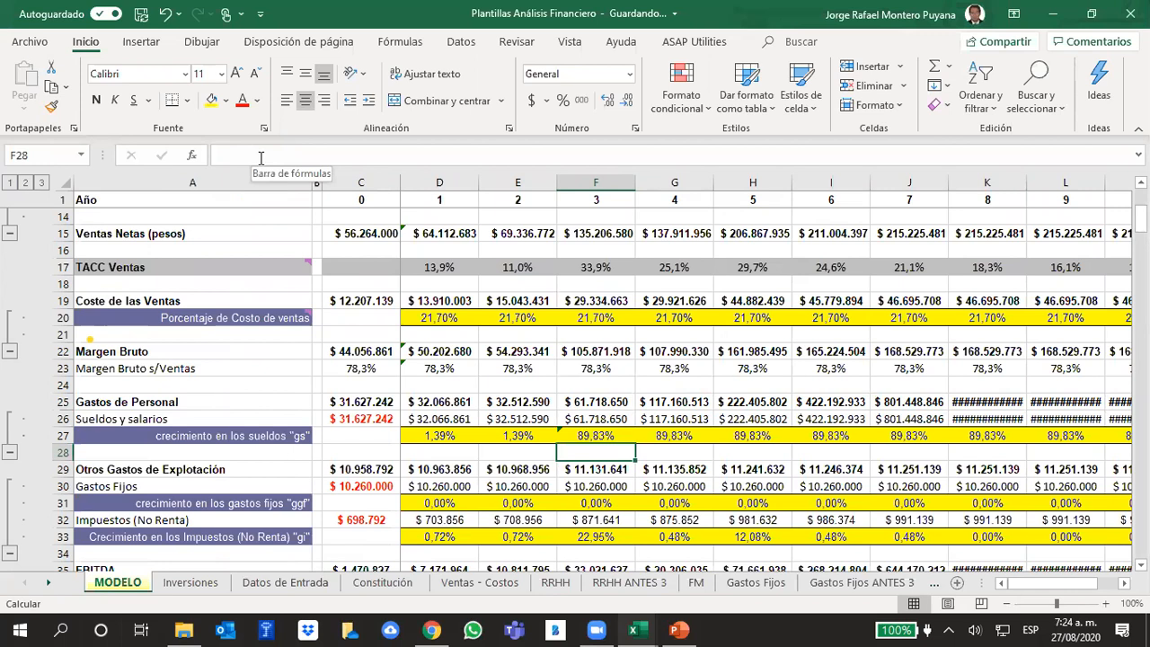
- Set the year 4 salary growth in MODELO cell G27 to 1,39%
key("Up")
key("Right")
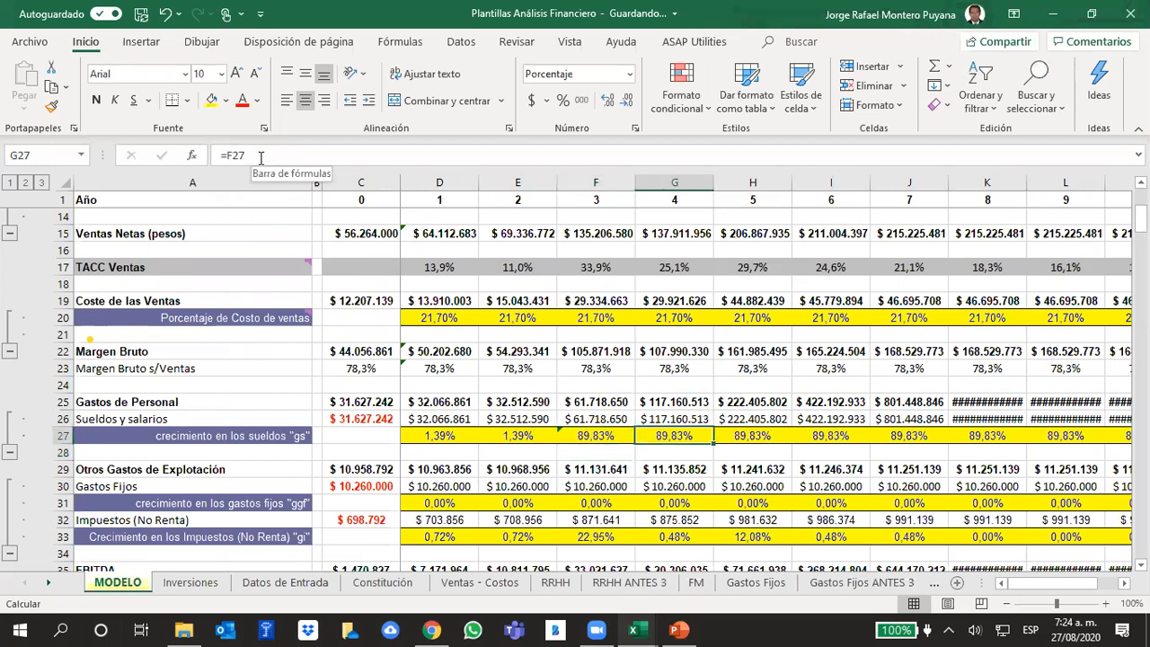
type("1,")
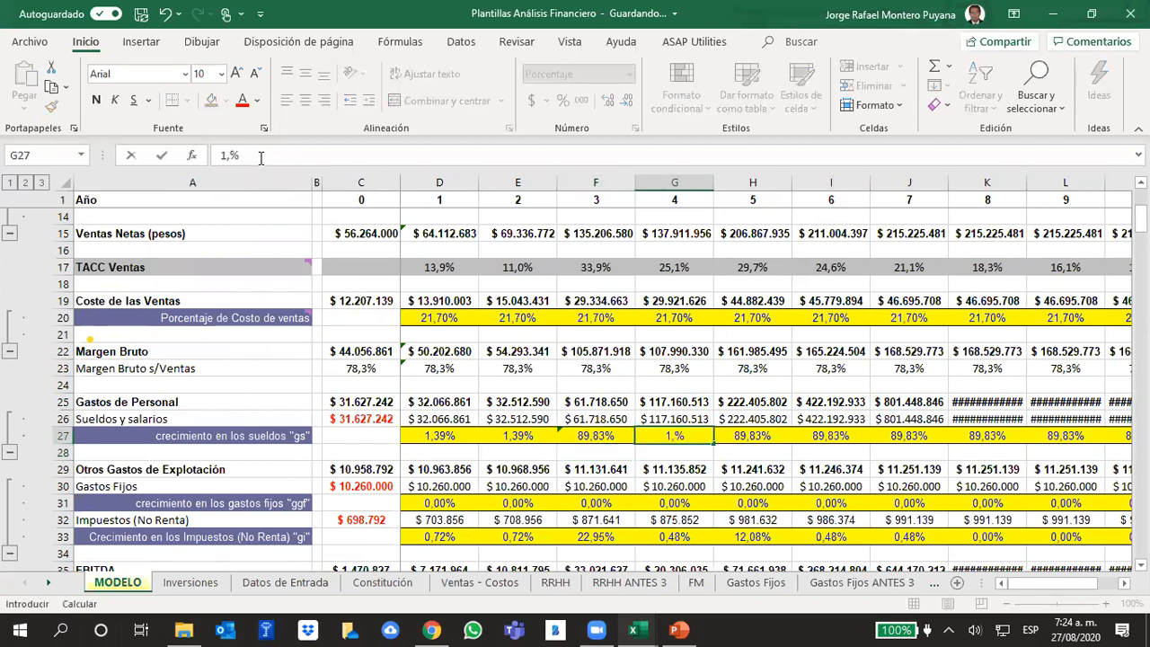
type("39")
key("Return")
key("Up")
key("Right")
key("Up")
key("Up")
key("Down")
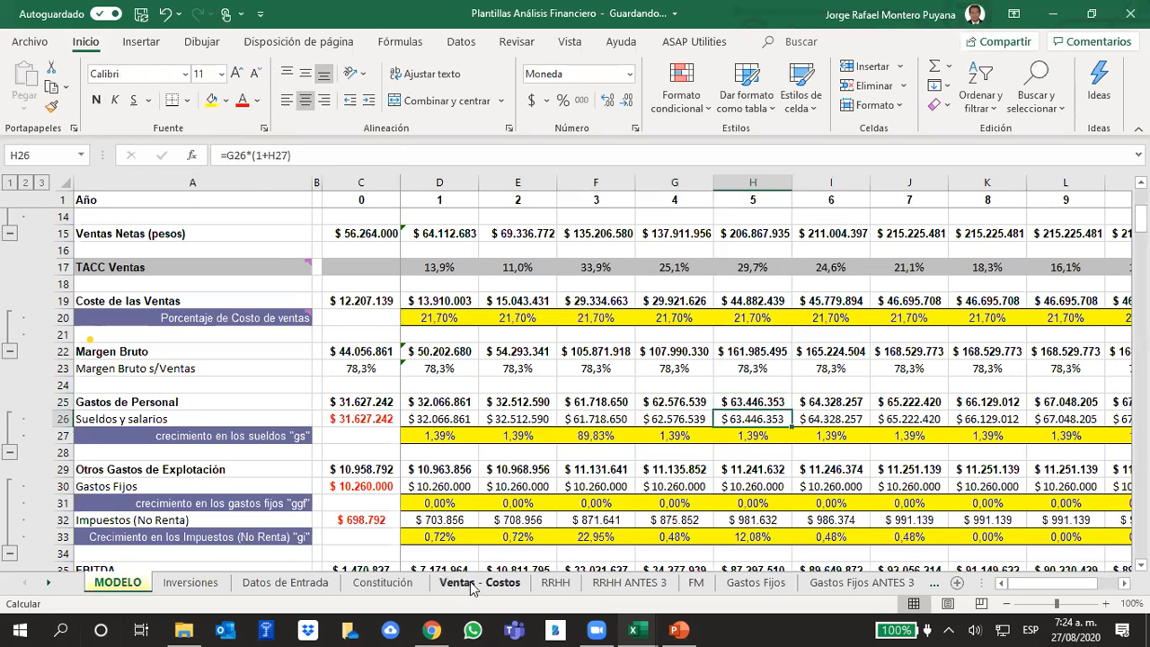
- Set the number of employees to 2 for the consolidated Cocinero and Cajero in RRHH cells H6 and H7
left_click(564, 588)
left_click(502, 396)
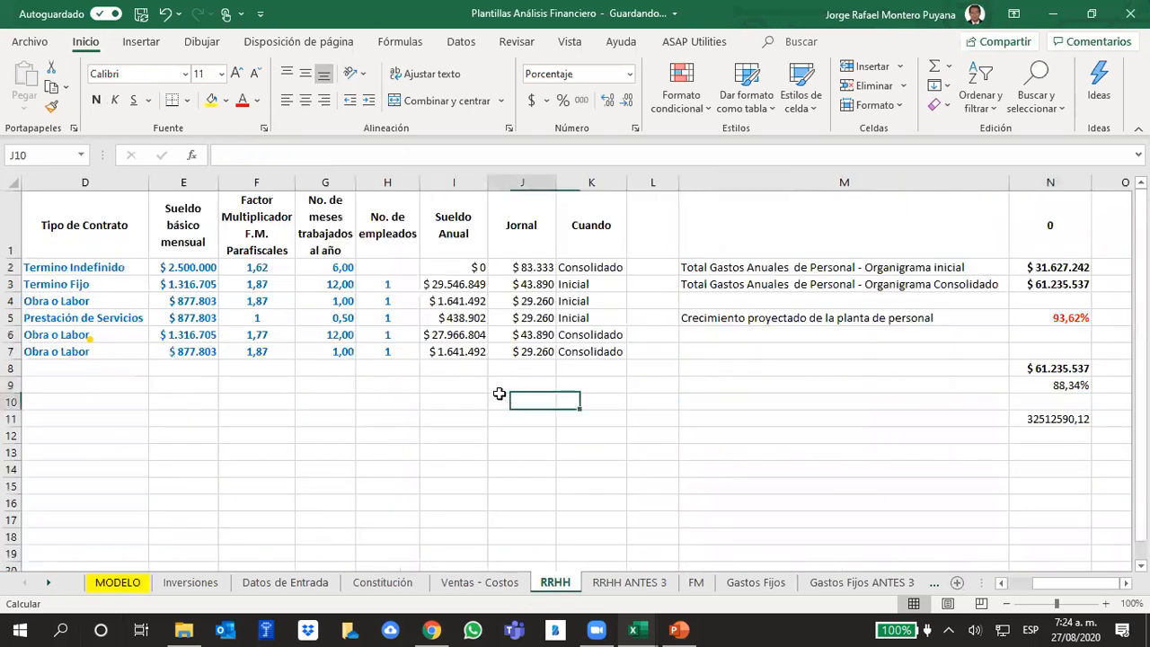
left_click(388, 338)
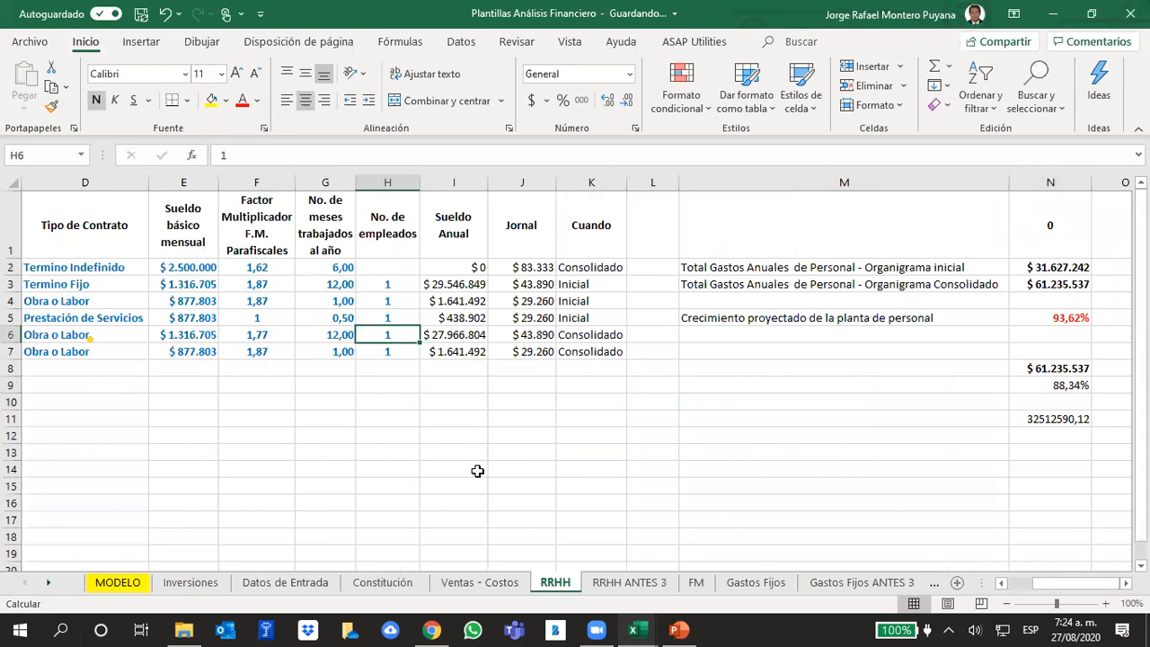
key("Left")
key("Left")
key("Left")
key("Left")
key("Left")
key("Left")
key("Right")
key("Right")
key("Right")
key("Right")
key("Right")
key("Right")
type("2")
key("Return")
type("2")
key("Return")
- Set the Administrador's number of employees in H2 to 1 and check the consolidated personnel total in N3
key("Up")
key("Up")
key("Up")
key("Up")
key("Up")
key("Up")
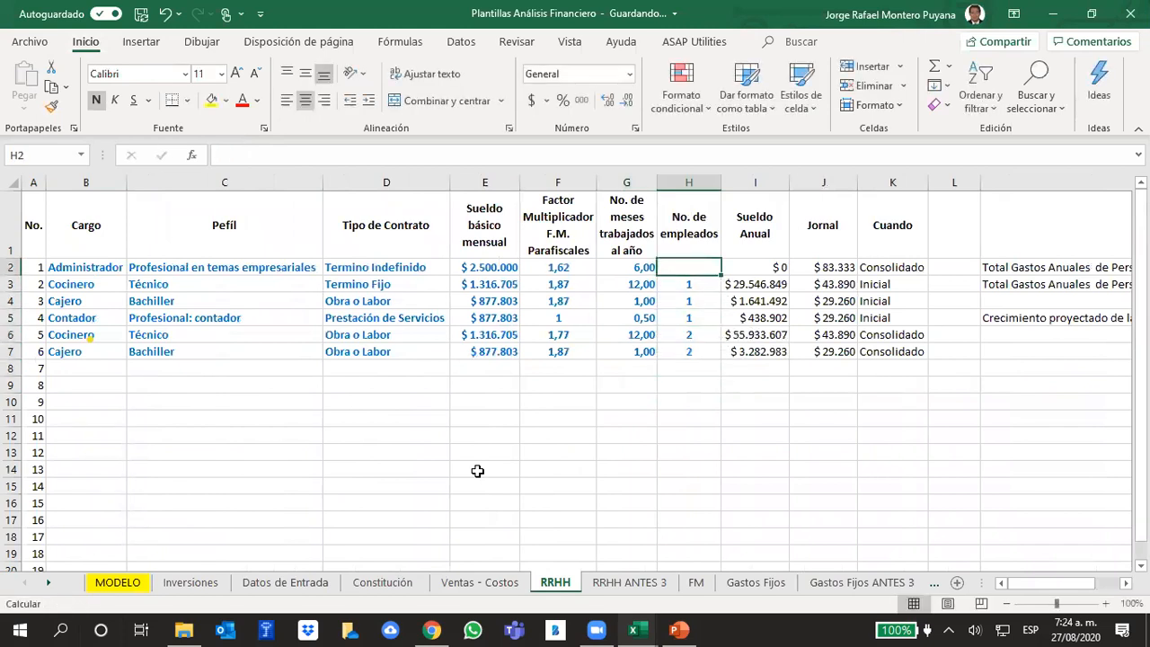
type("1")
key("Return")
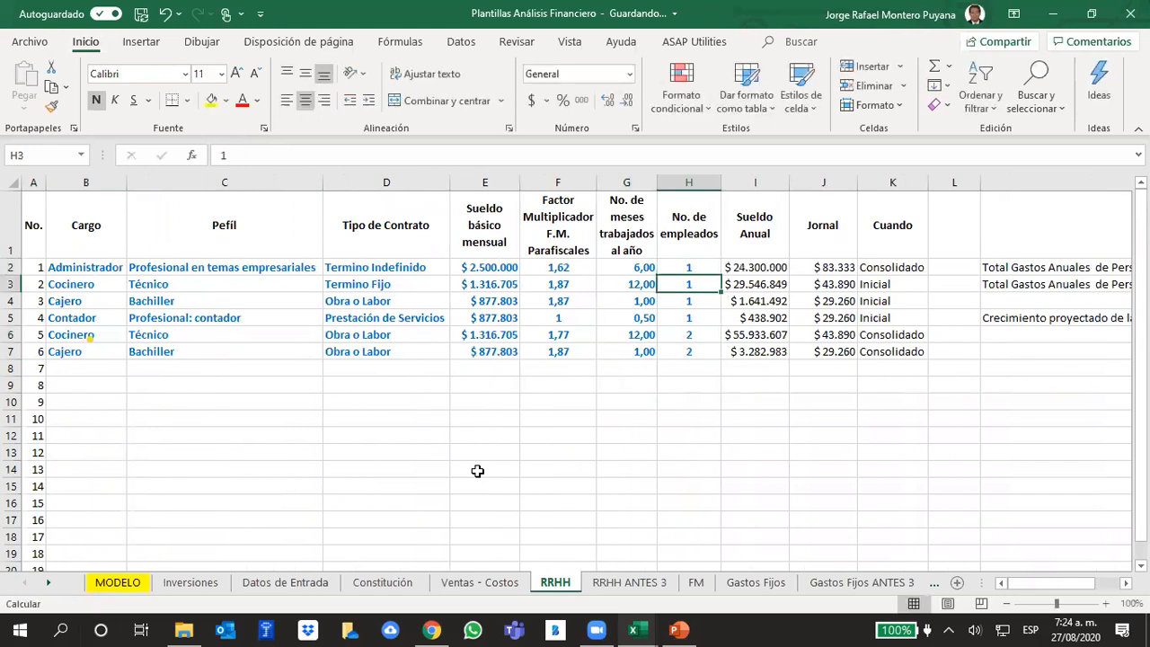
key("Right")
key("Right")
key("Right")
key("Right")
key("Right")
key("Right")
key("Right")
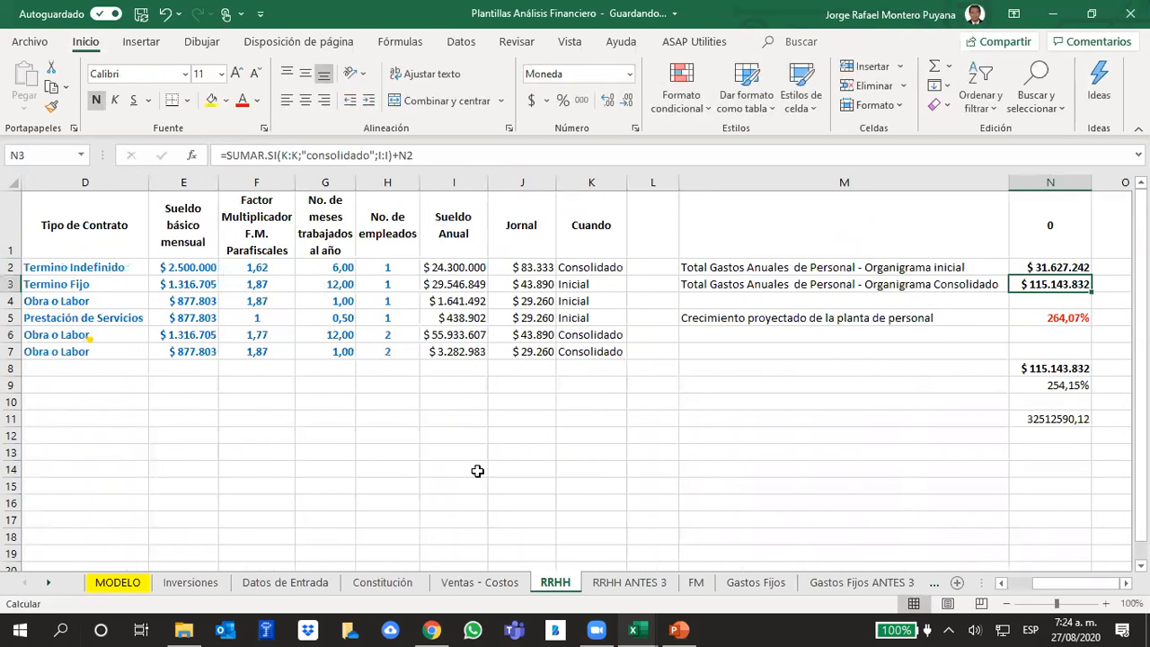
key("Left")
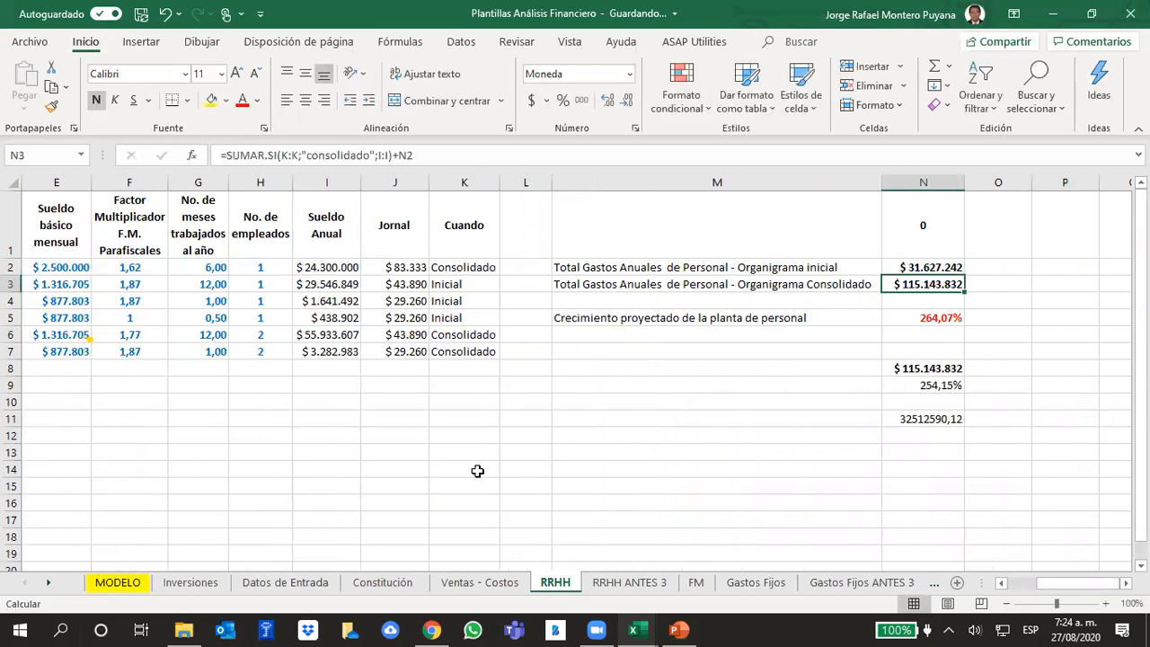
- Clear the comparison amount in RRHH cell N11
key("Down")
key("Down")
key("Down")
key("Down")
key("Down")
key("Down")
key("Down")
key("Down")
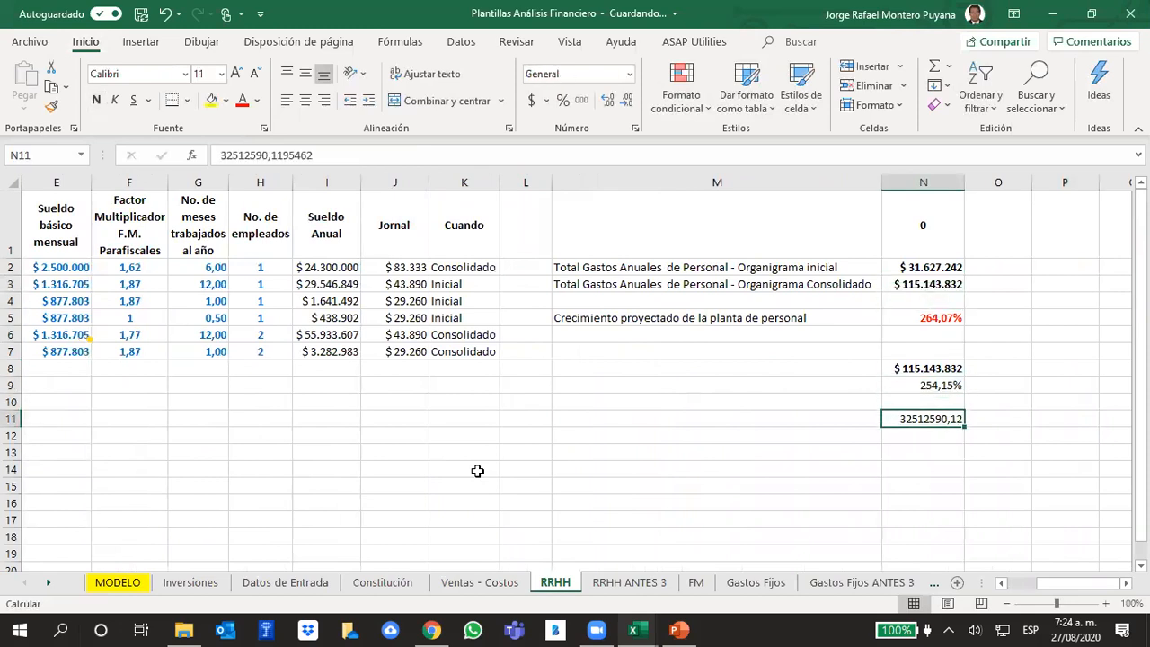
key("Delete")
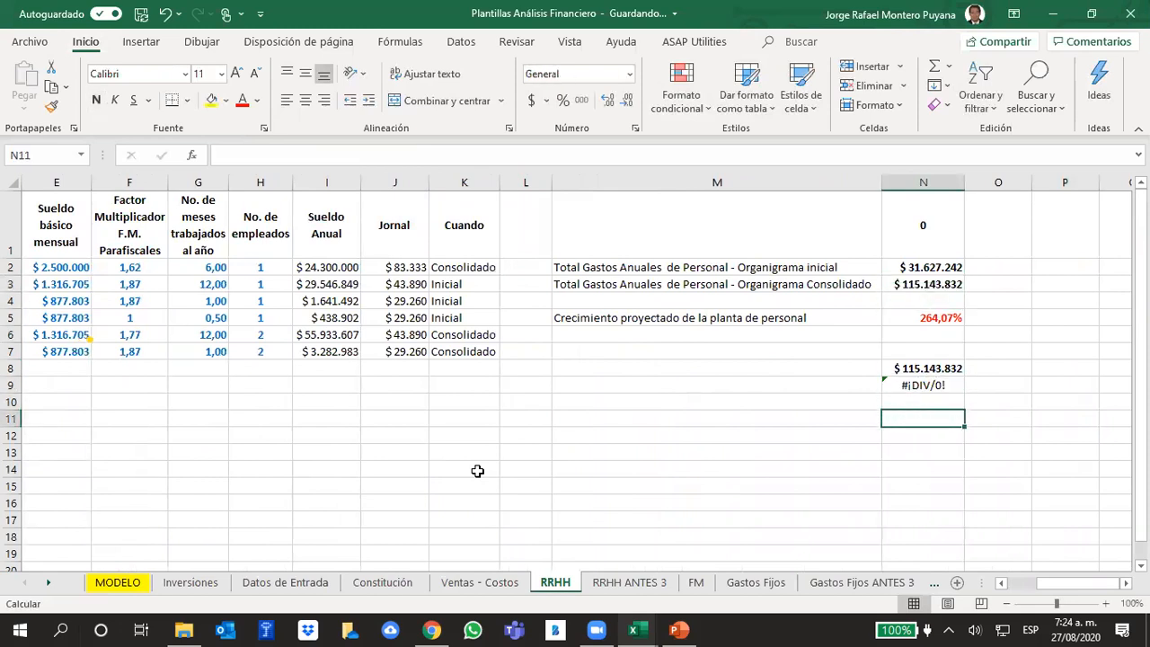
- Copy the year 4 Gastos de Personal from MODELO G25 into RRHH N11 as a value and check the growth in N9
left_click(144, 583)
left_click(707, 401)
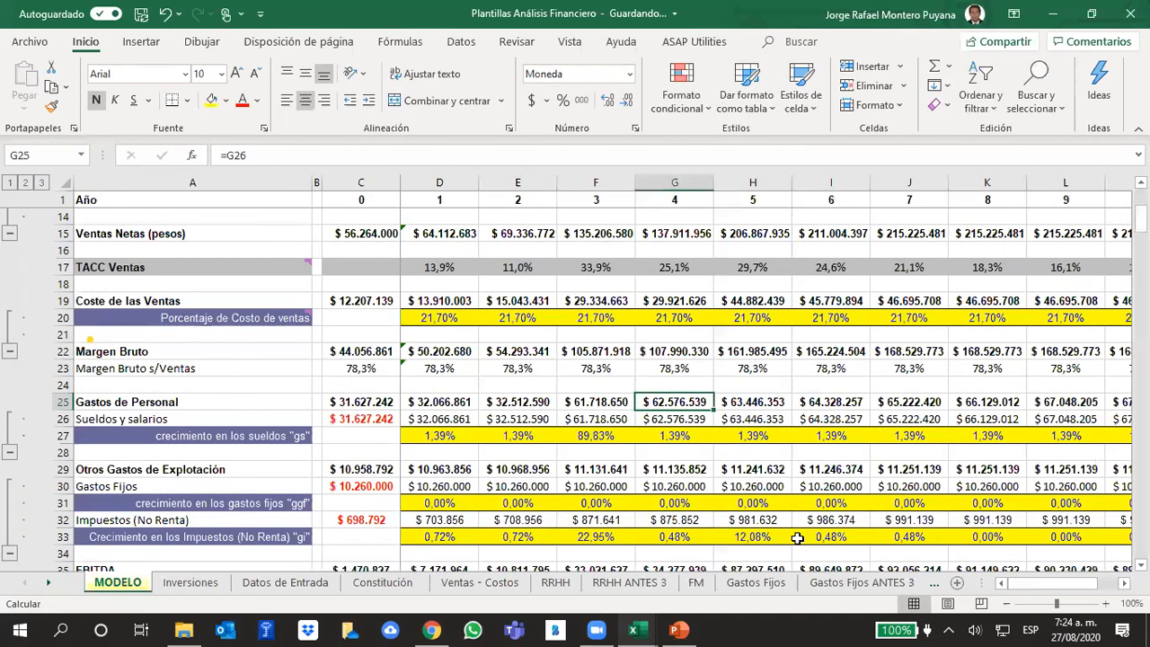
key("ctrl+c")
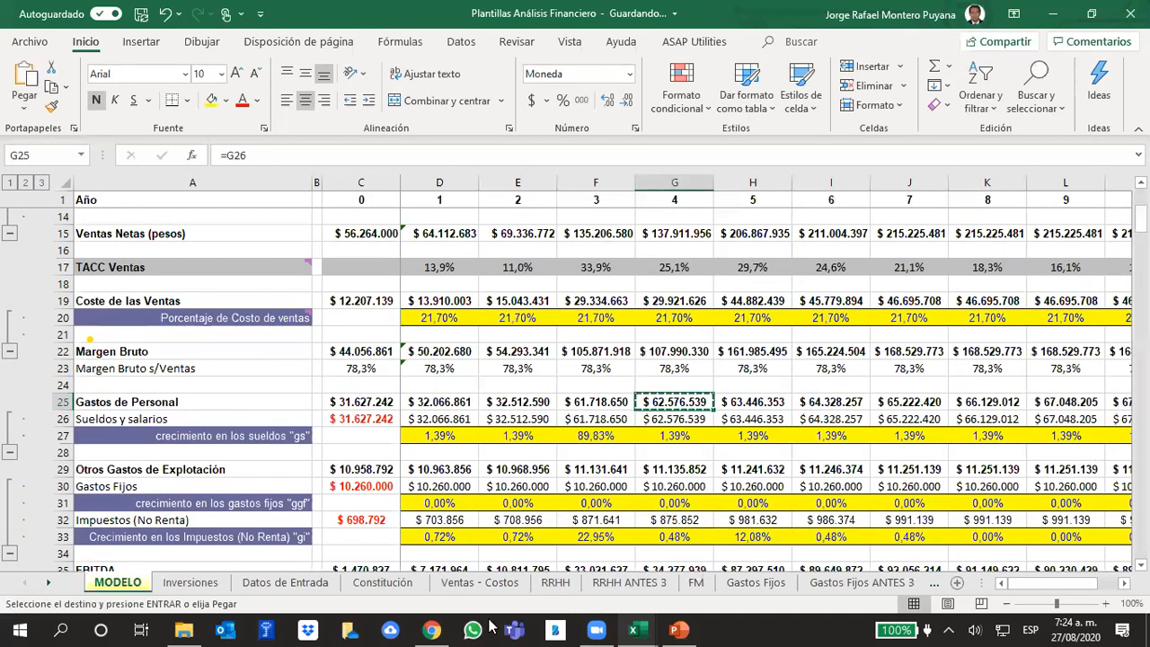
left_click(556, 583)
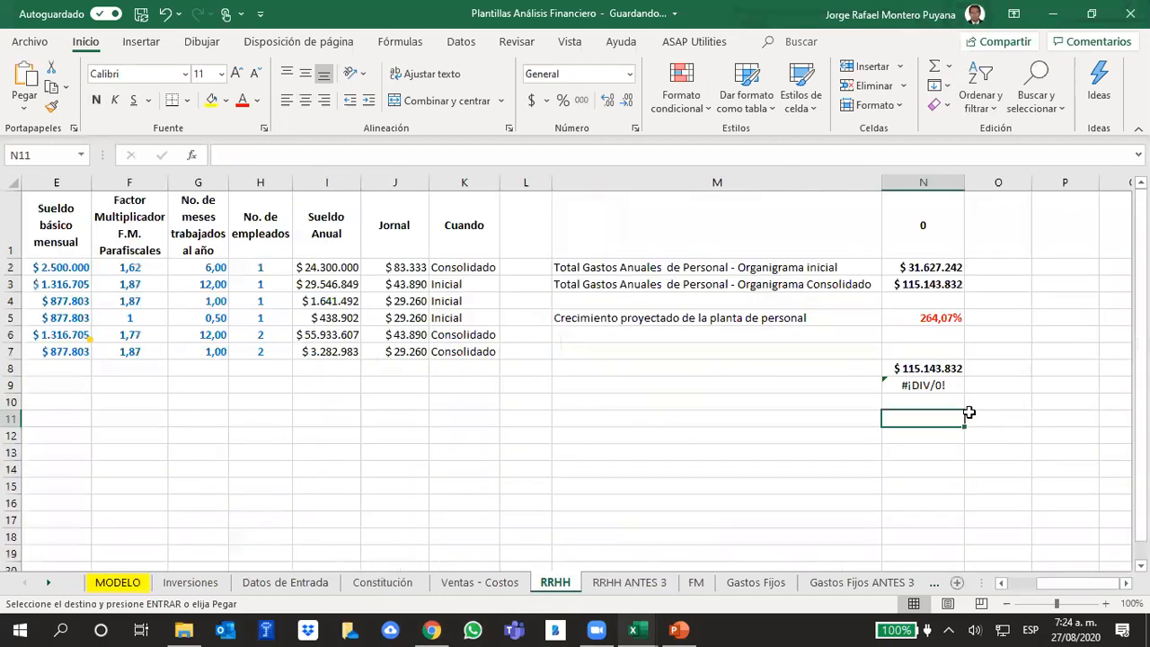
right_click(947, 416)
left_click(1013, 225)
left_click(954, 500)
left_click(911, 420)
left_click(928, 368)
left_click(922, 385)
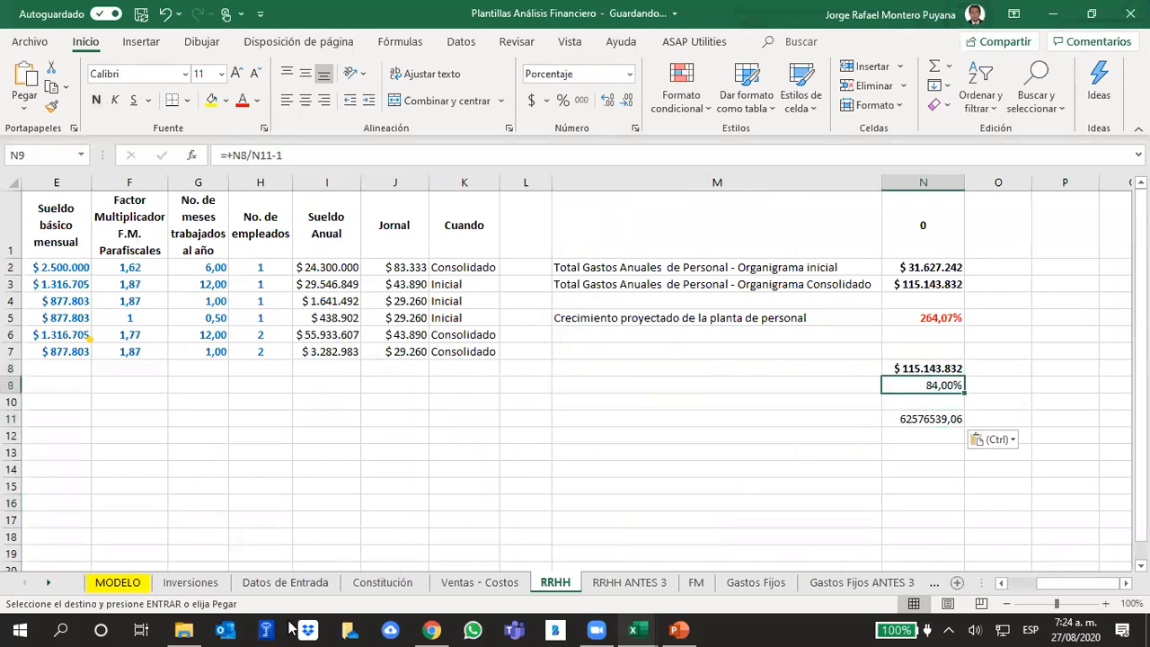
- Try to replace the year 5 salary growth in MODELO cell H27 with 84%, and undo the entry
left_click(118, 582)
left_click(678, 437)
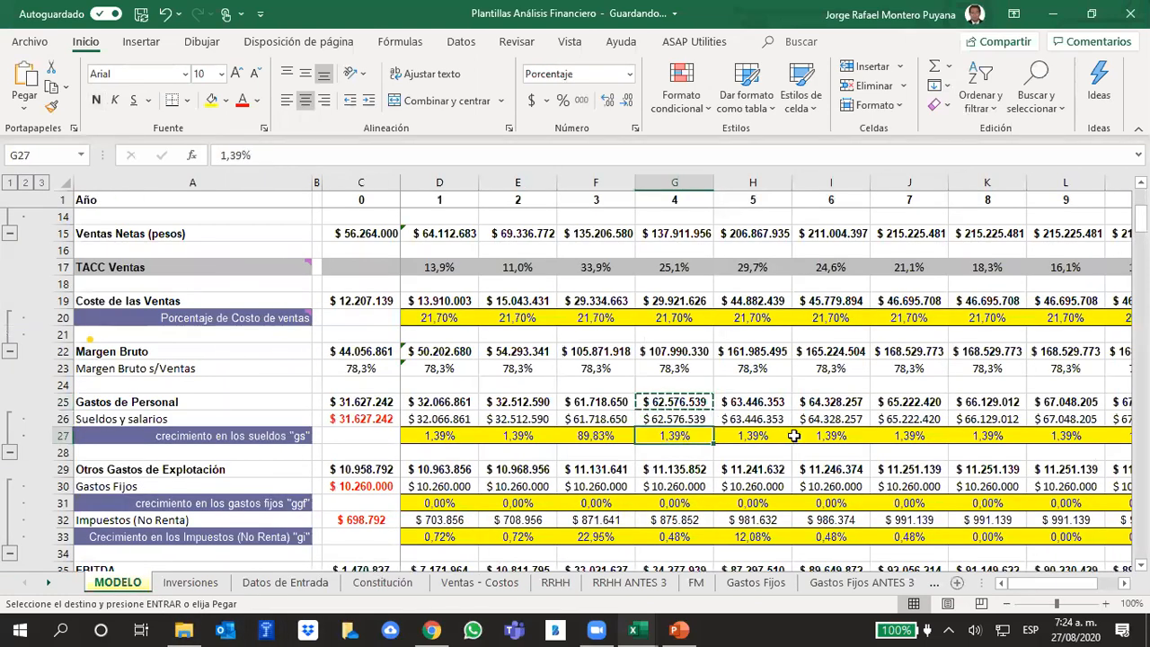
left_click(764, 436)
key("Escape")
type("84")
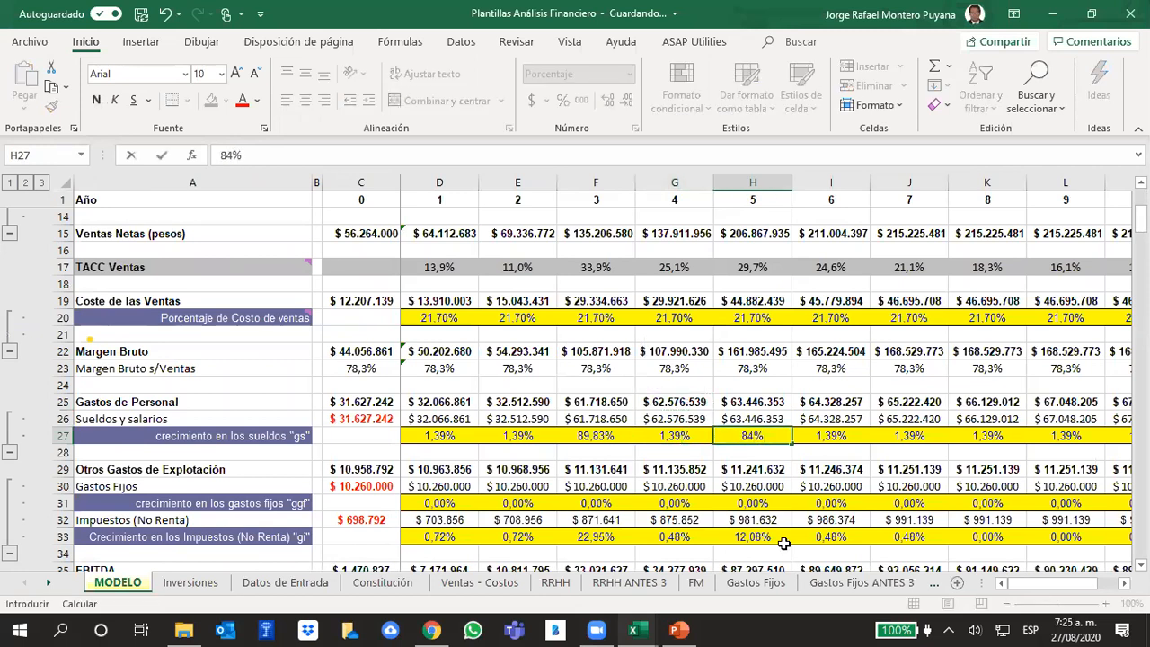
key("Return")
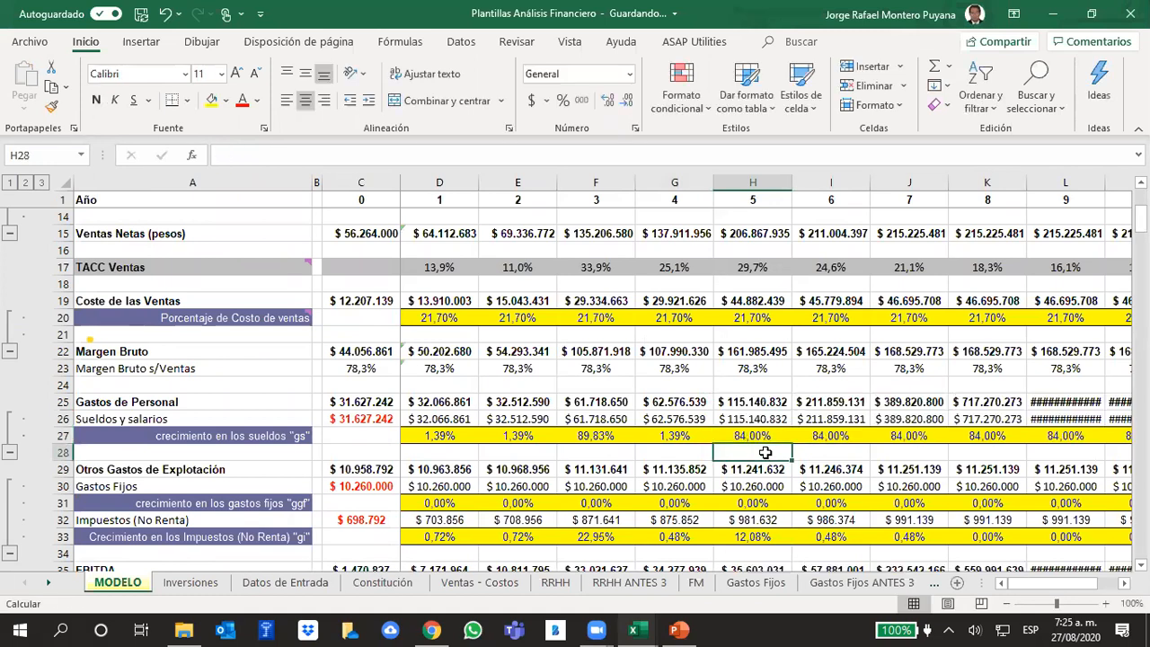
left_click(165, 13)
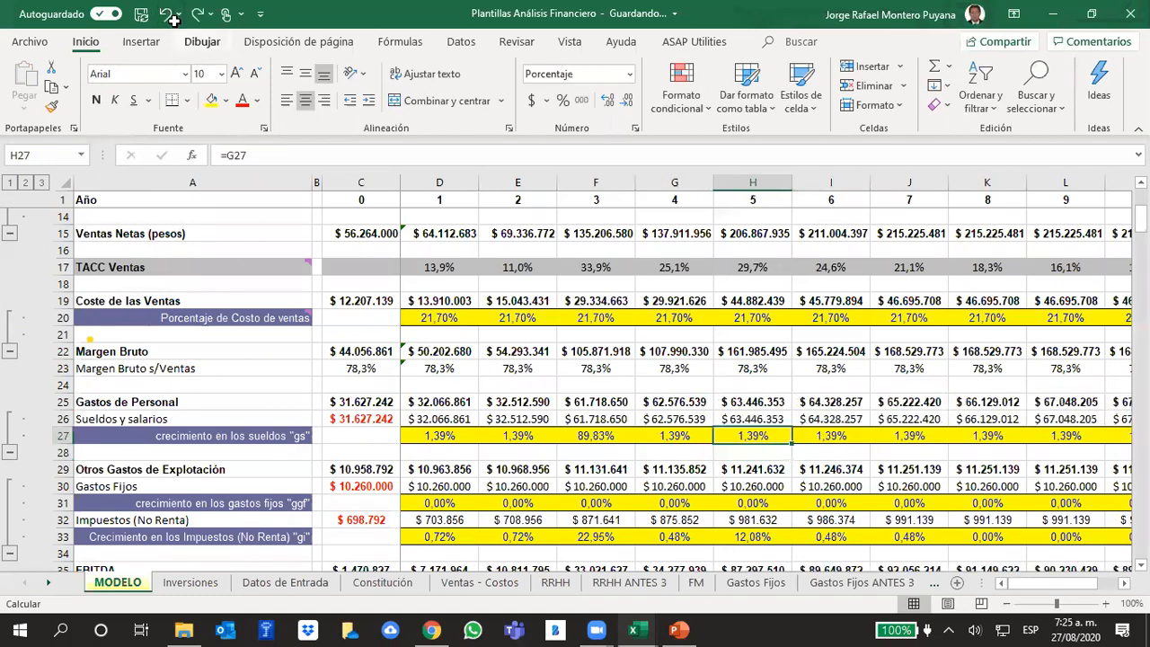
- Add 84% to the year 5 salary growth formula =G27 in MODELO cell H27
left_click(264, 158)
type("+8")
type("4%")
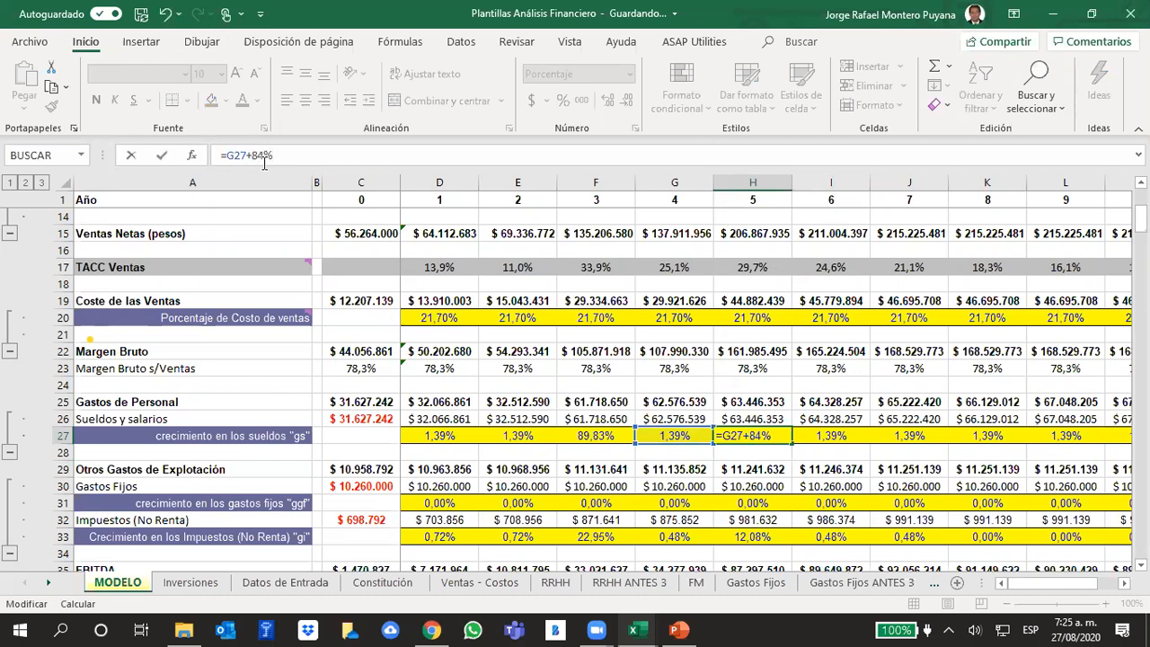
key("Return")
- Set the year 6 salary growth in MODELO cell I27 to 1,39%
key("Up")
key("Right")
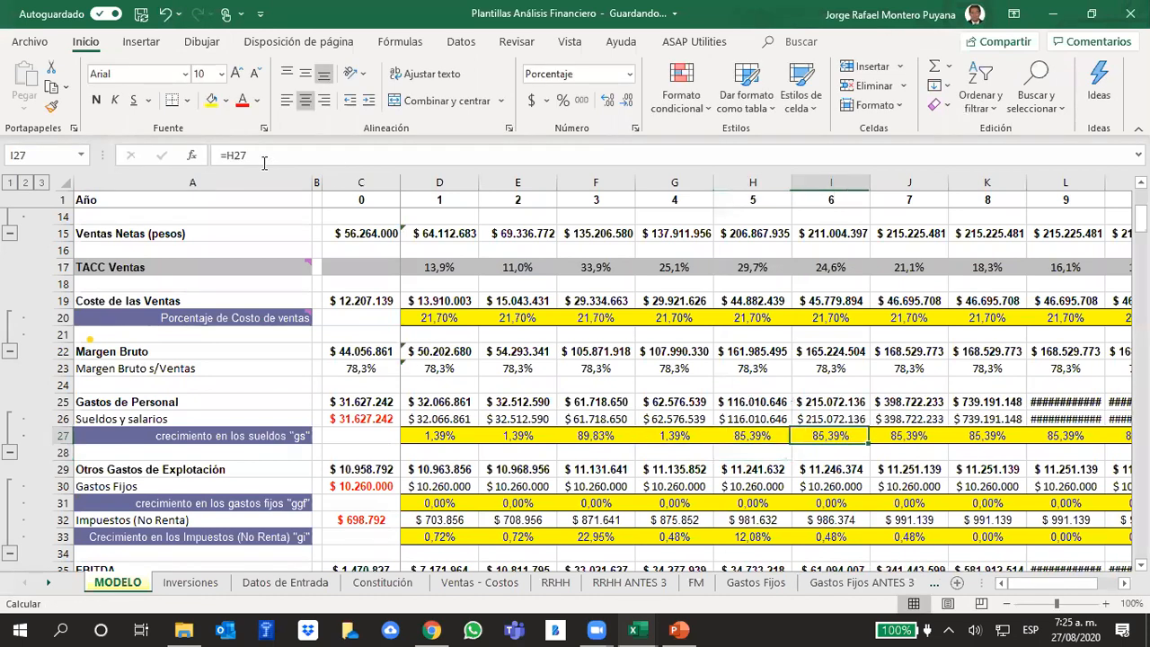
type("1,")
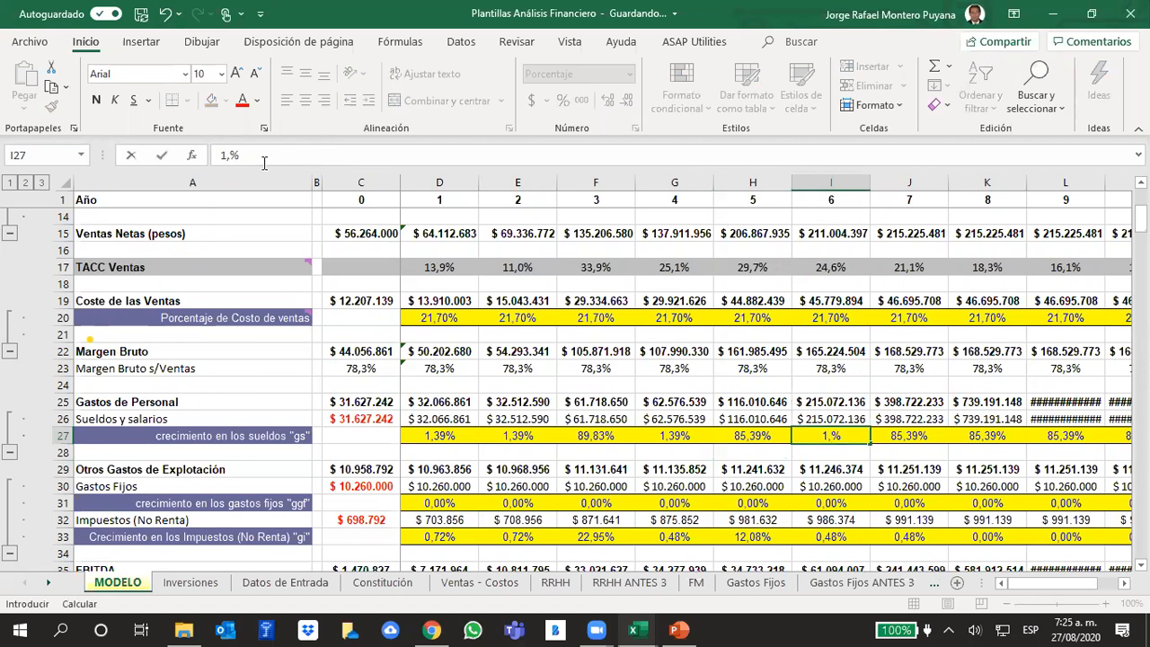
type("39")
key("Return")
key("Up")
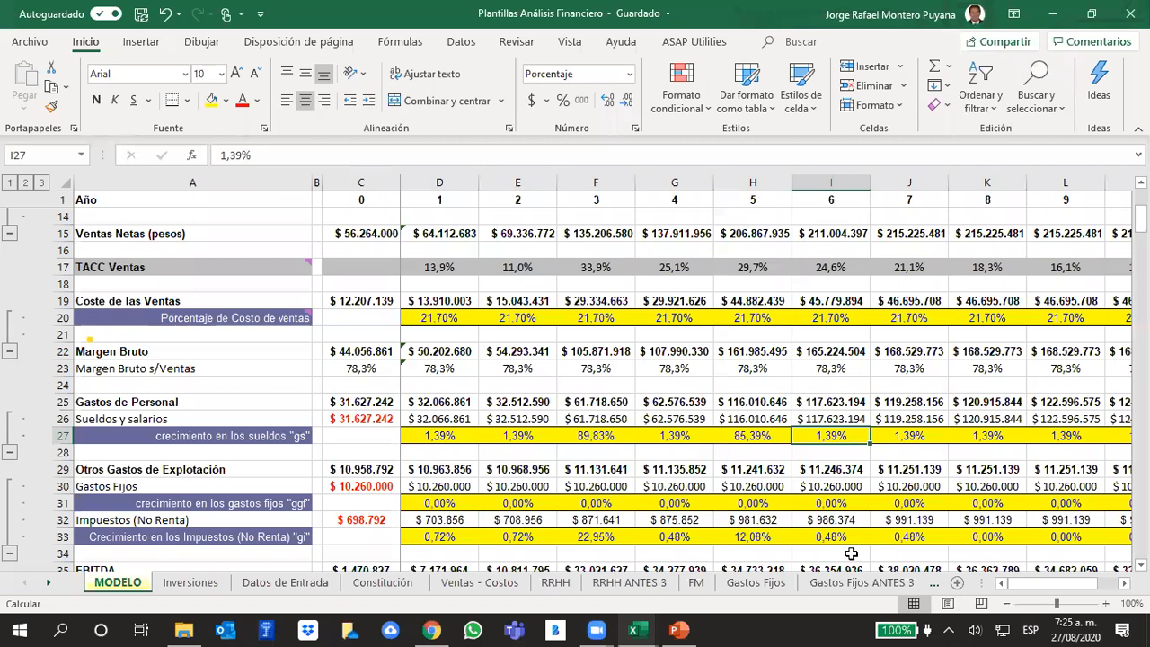
- Review the recurring expenses slide in PowerPoint and the Gastos Fijos and Impuestos (No Renta) rows with their growth rates in MODELO
left_click(498, 456)
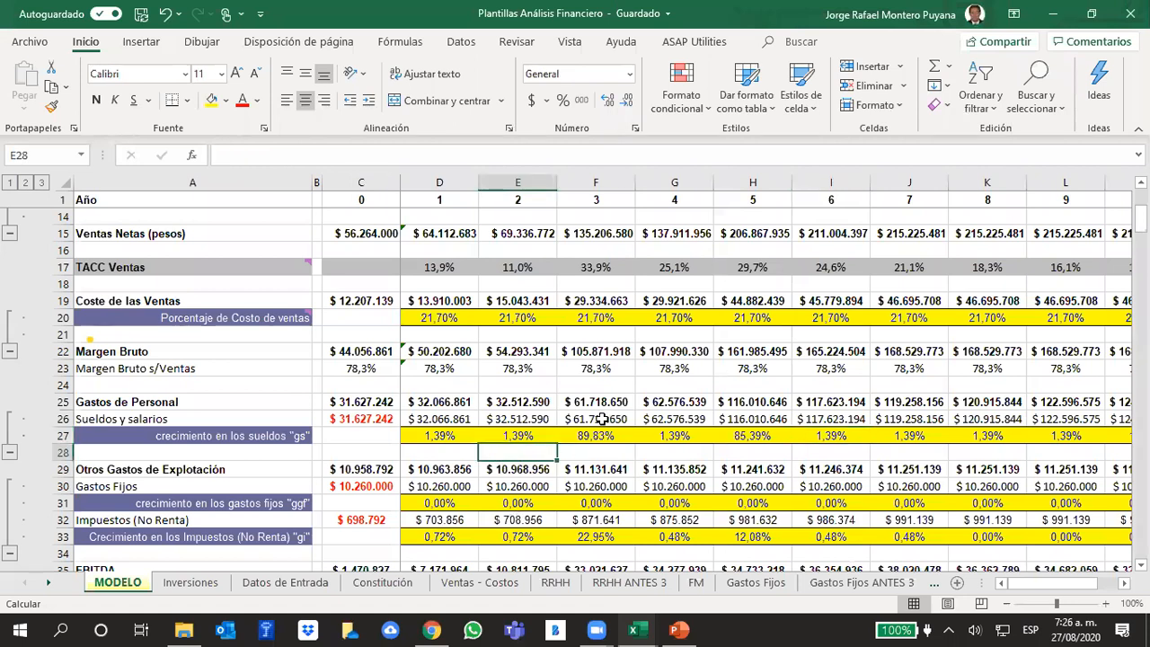
scroll(601, 418, "down", 1)
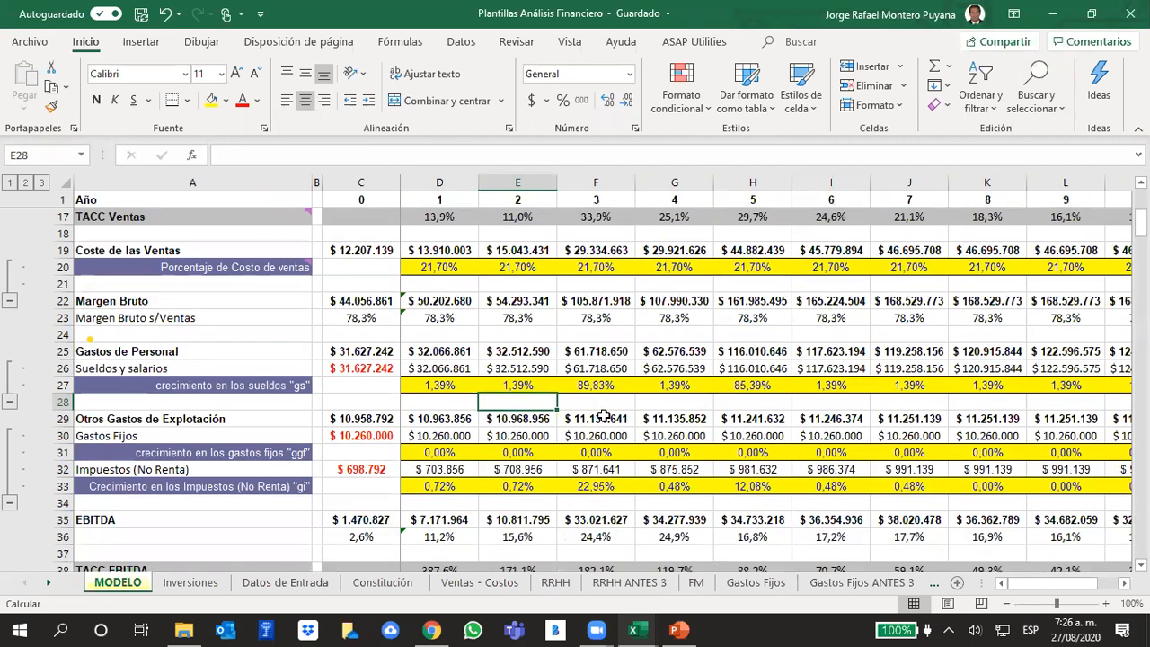
scroll(603, 416, "down", 1)
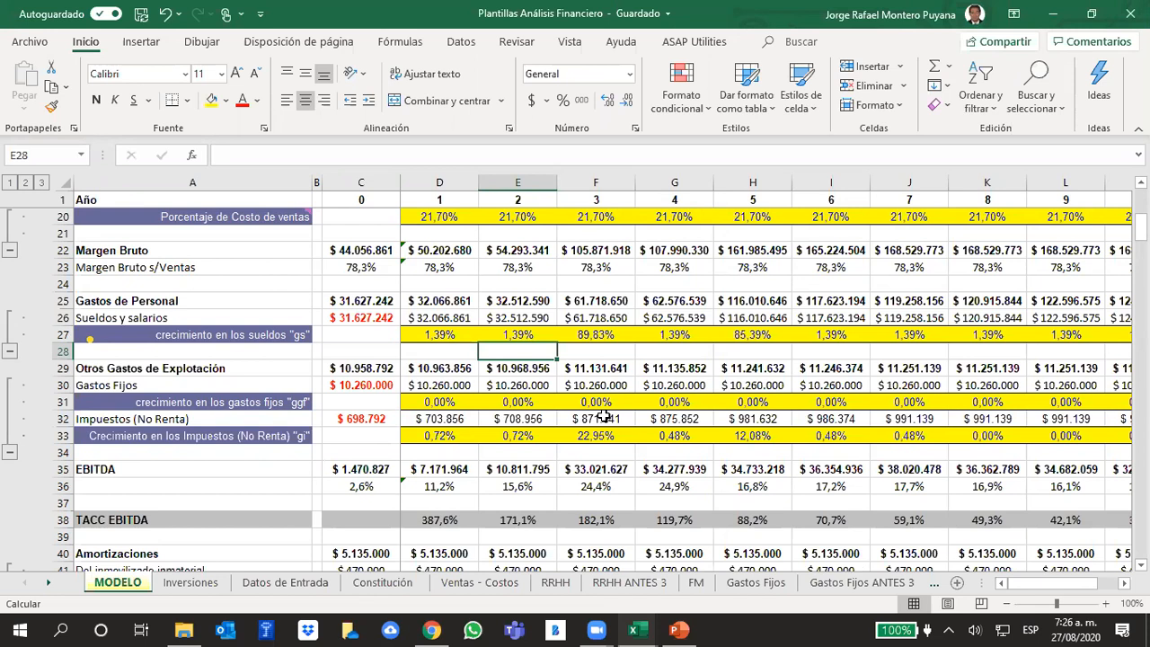
left_click(678, 630)
scroll(797, 460, "down", 1)
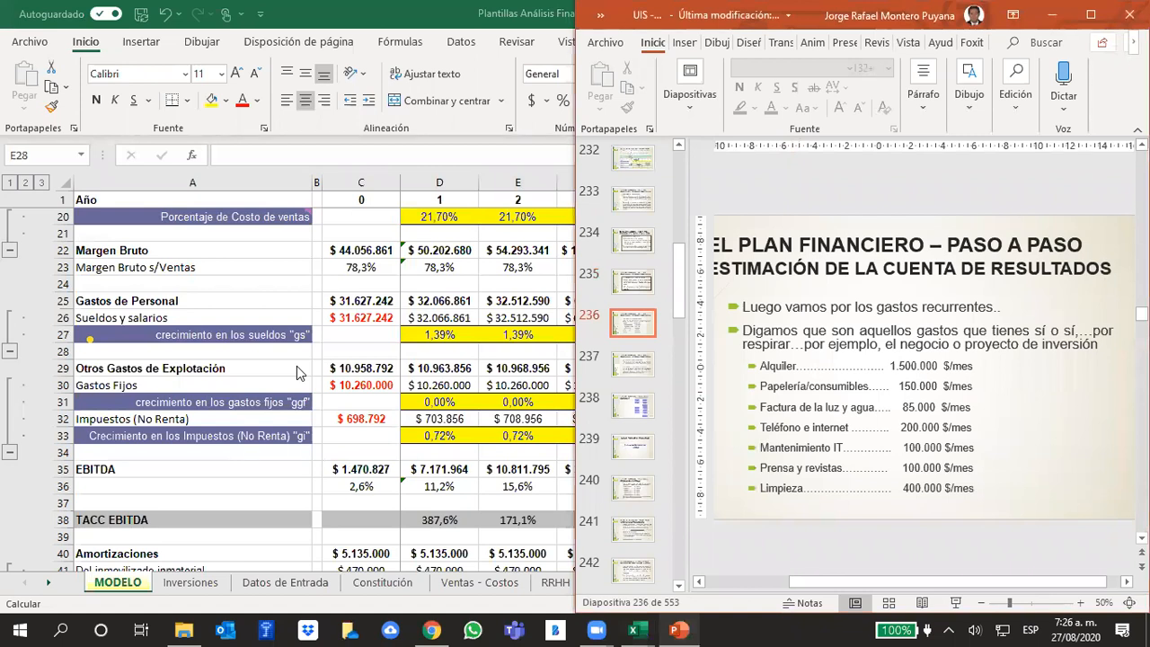
left_click(133, 383)
left_click(95, 422)
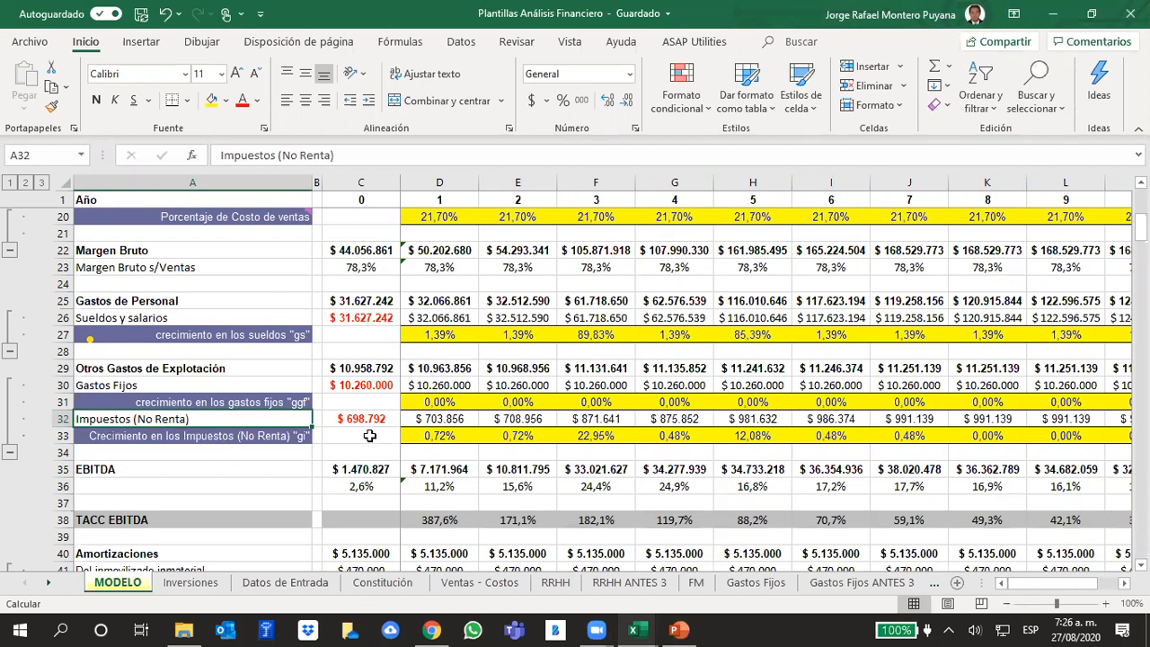
left_click(602, 404)
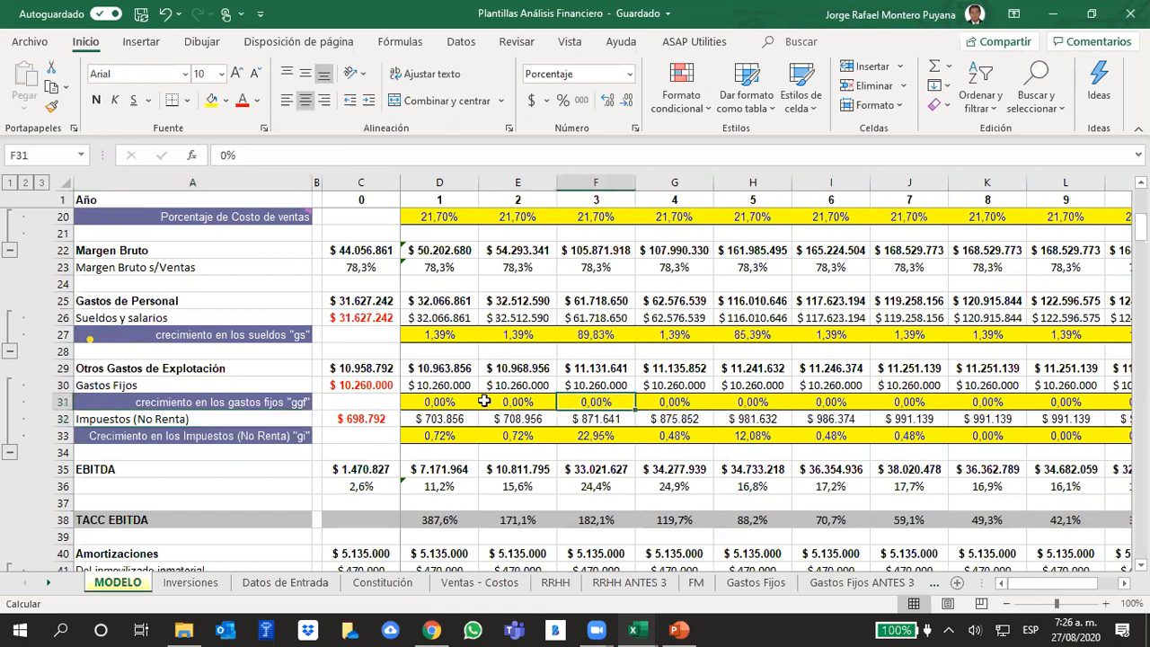
left_click(63, 402)
left_click(643, 419)
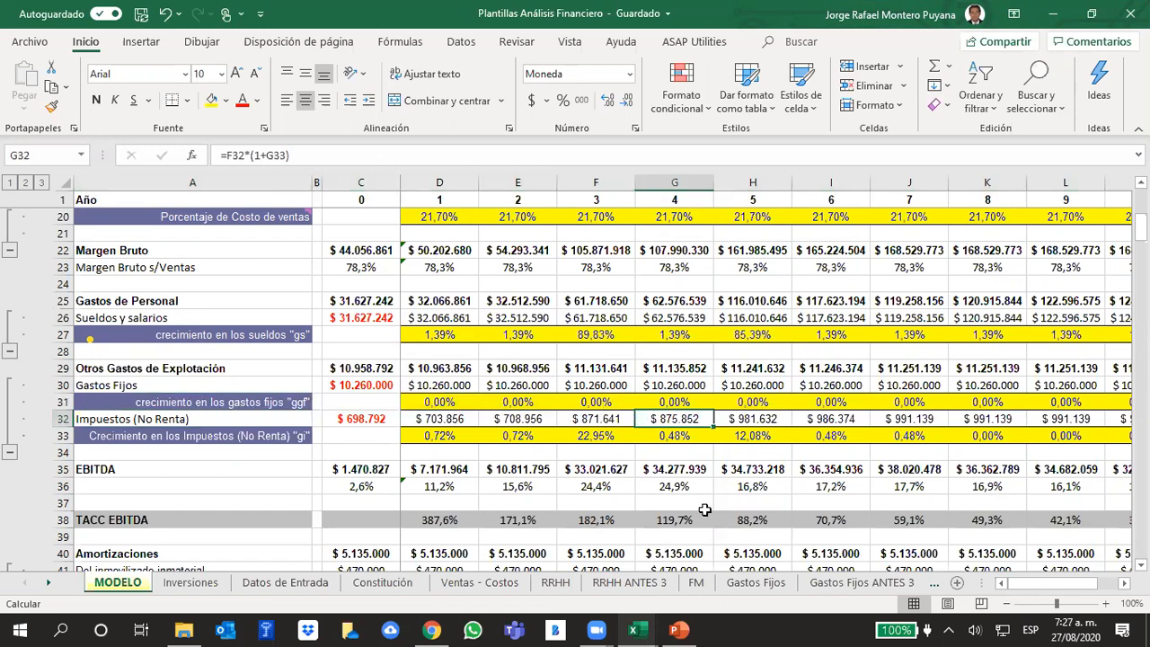
left_click(575, 455)
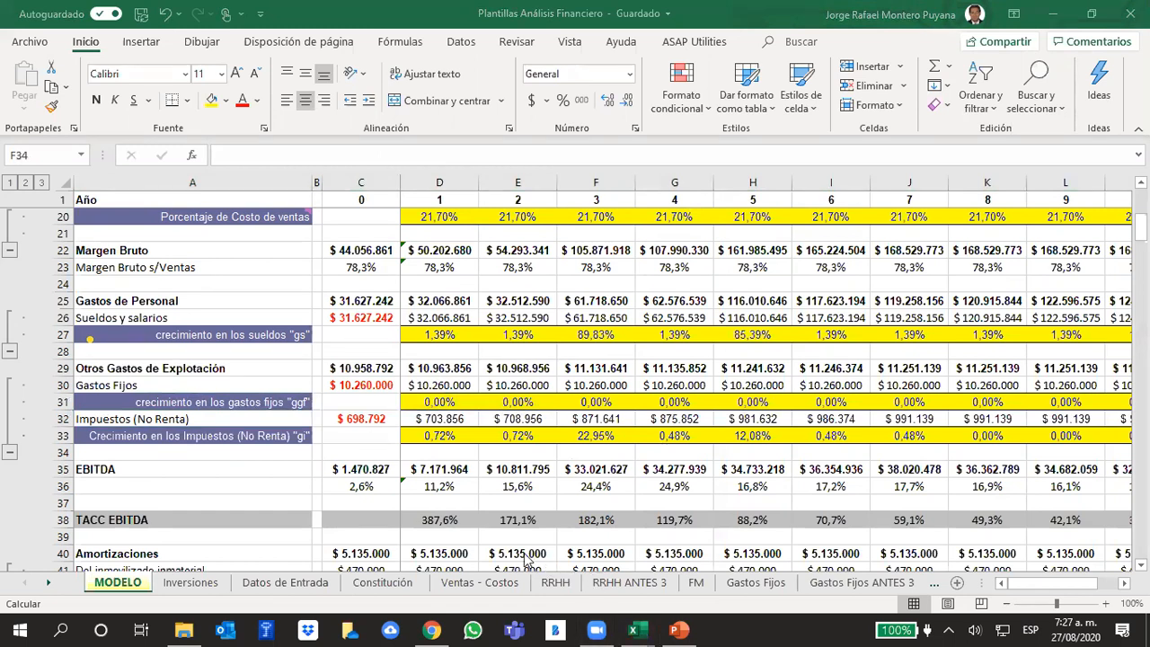
- Clear the annual quantities of Seguros, Mantenimiento de Equipos and Marketing / Publicidad in Gastos Fijos cells D8:D10
left_click(745, 584)
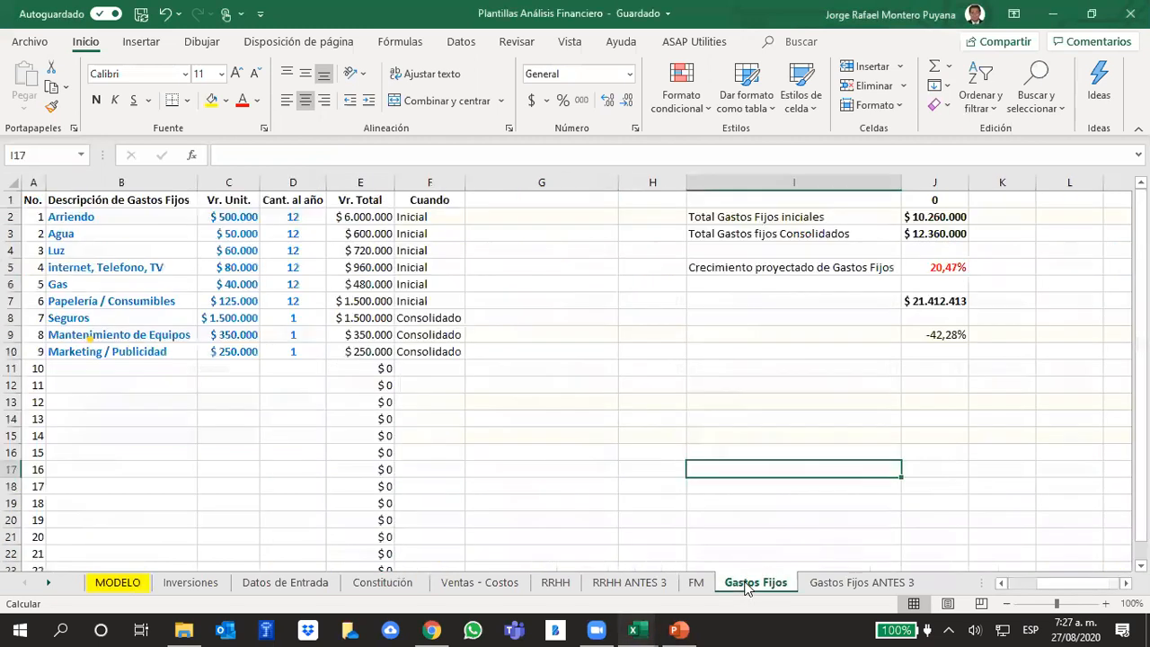
left_click(726, 479)
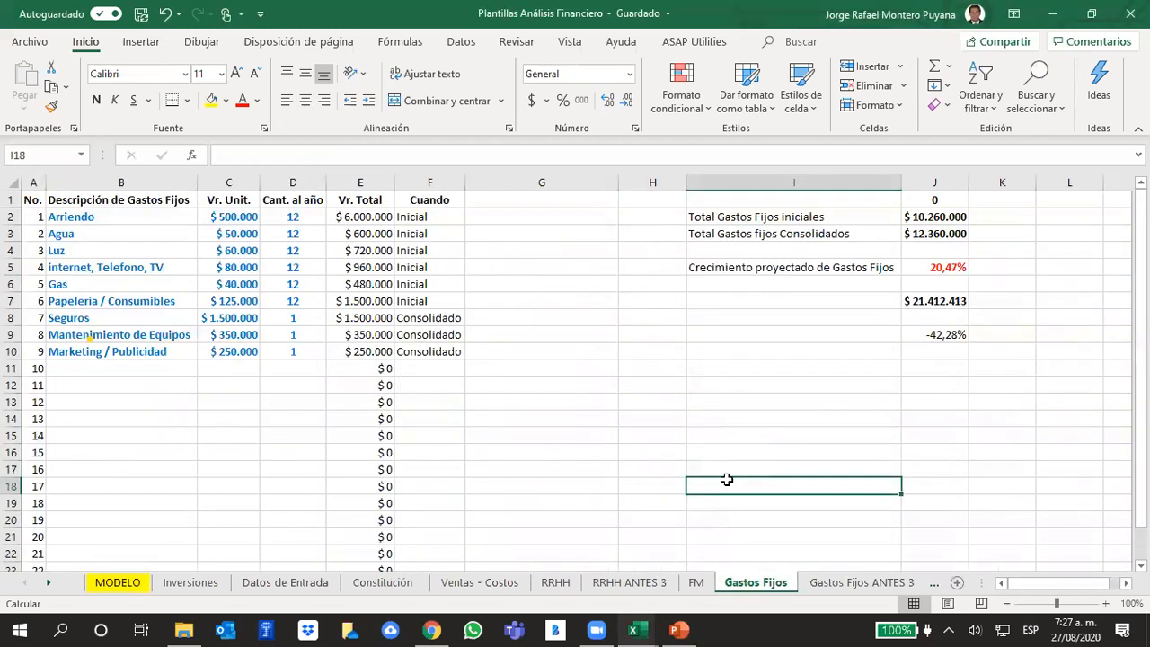
left_click(951, 216)
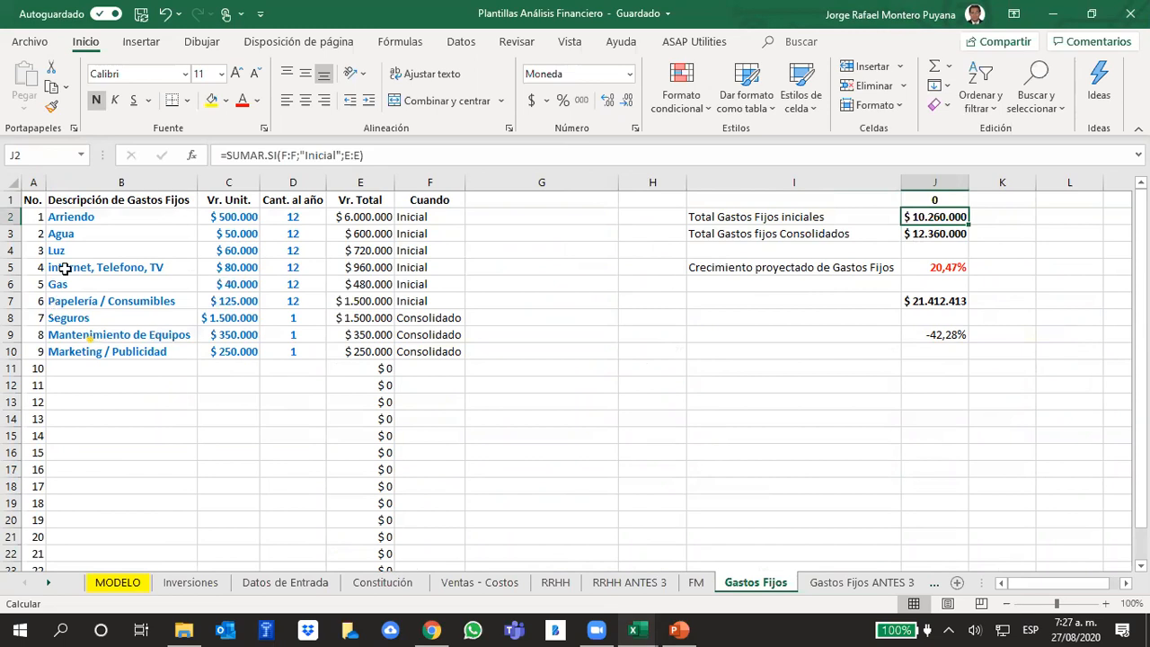
left_click_drag(70, 218, 282, 347)
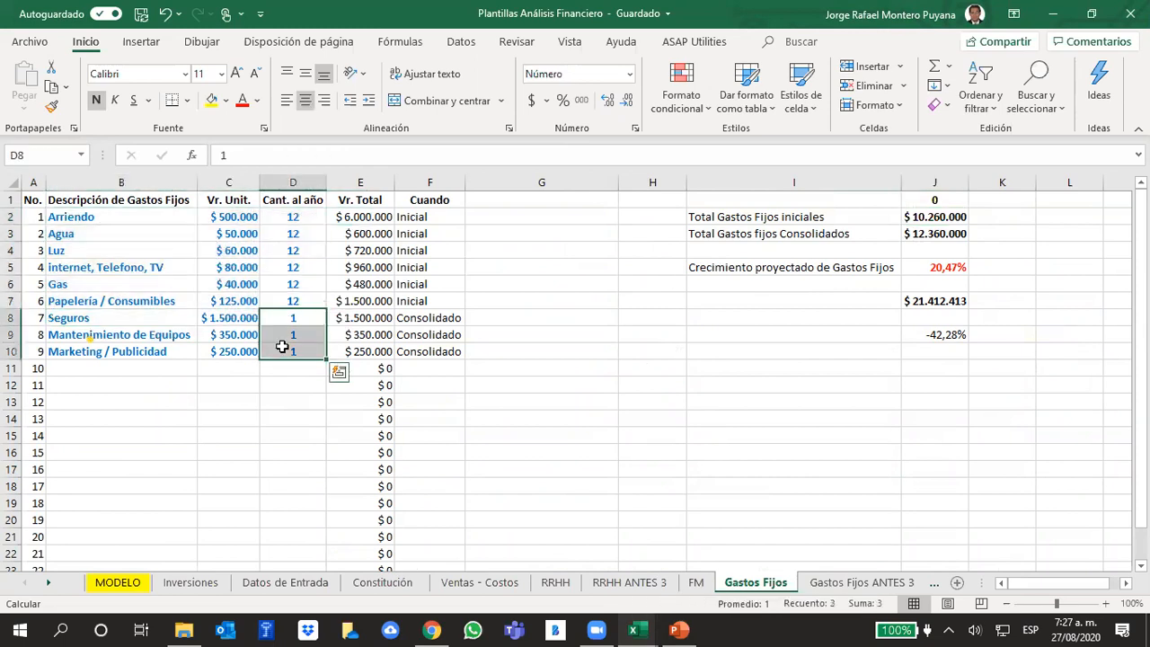
key("Delete")
- Duplicate the six initial fixed expenses with their unit values and quantities from B2:D7 into the rows starting at B12
left_click_drag(87, 221, 286, 301)
key("ctrl+c")
left_click(146, 384)
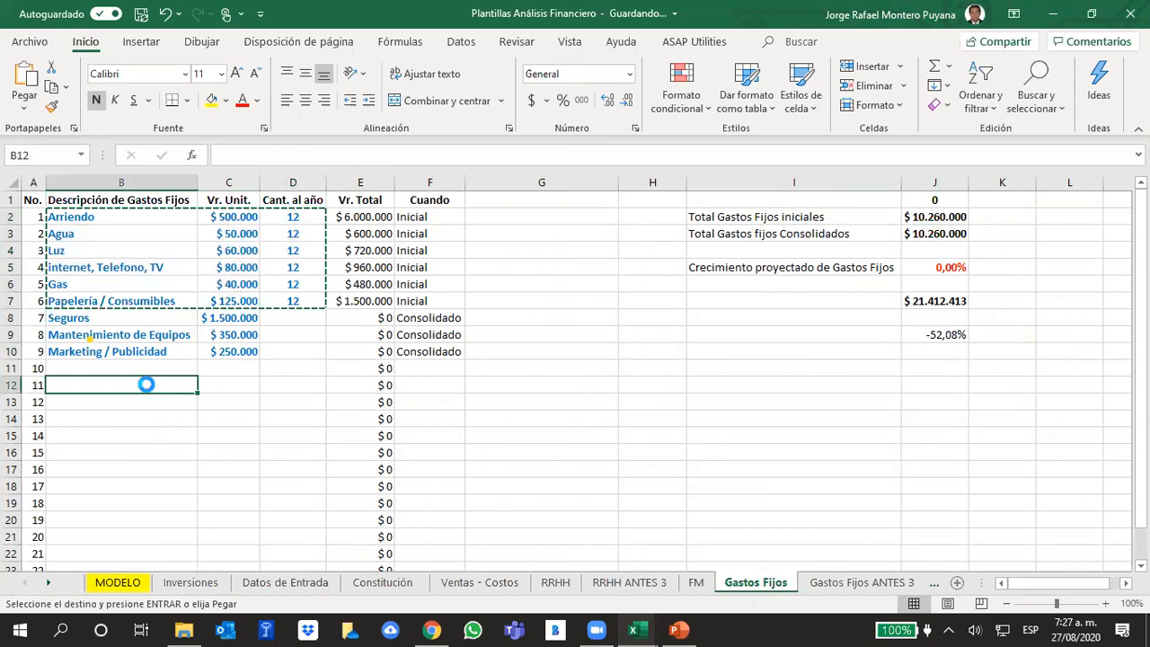
key("ctrl+v")
left_click(580, 412)
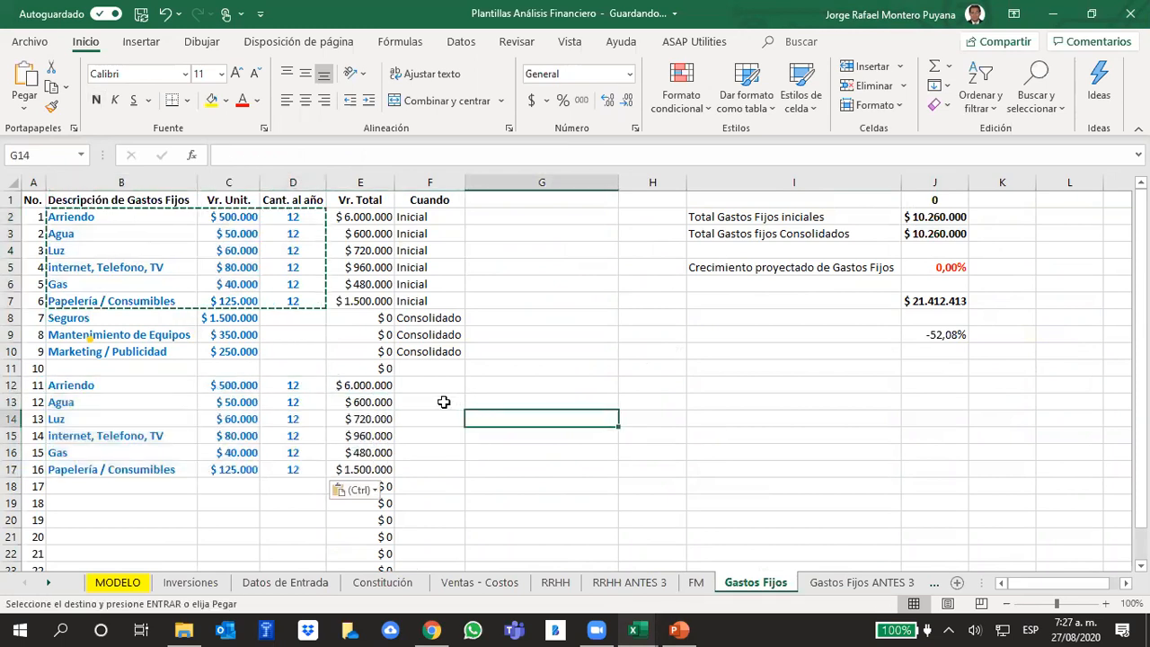
- Mark the duplicated fixed expenses in F12:F17 as Consolidado by copying the entry from F10
left_click(416, 353)
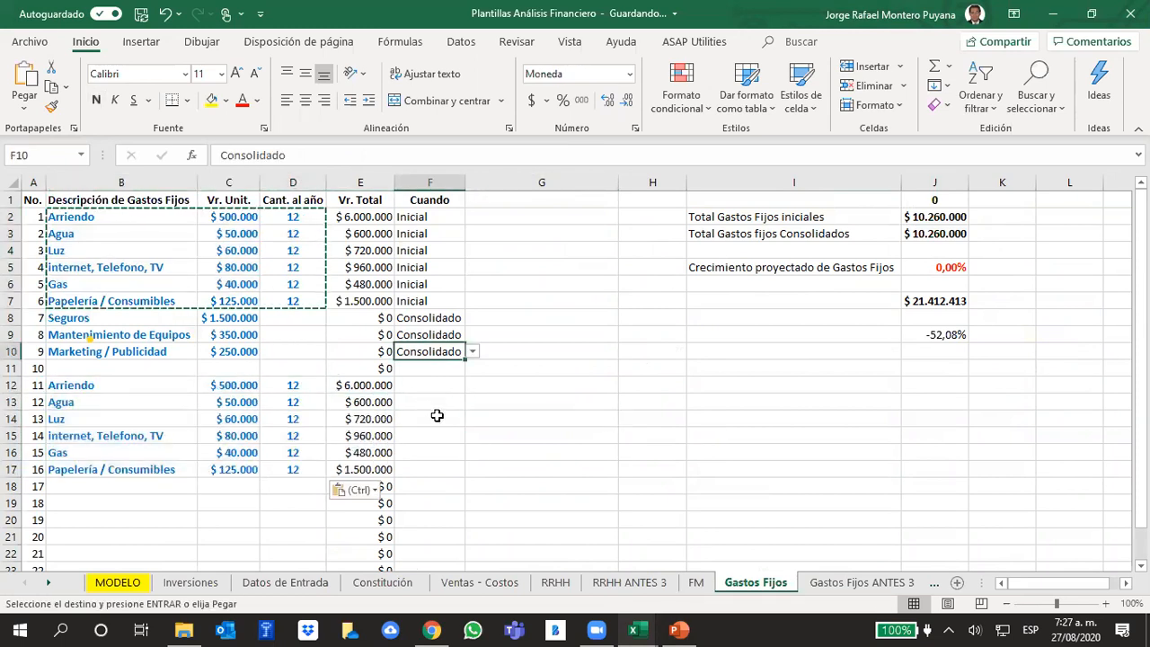
key("ctrl+c")
left_click(426, 386)
key("ctrl+v")
left_click_drag(467, 394, 449, 481)
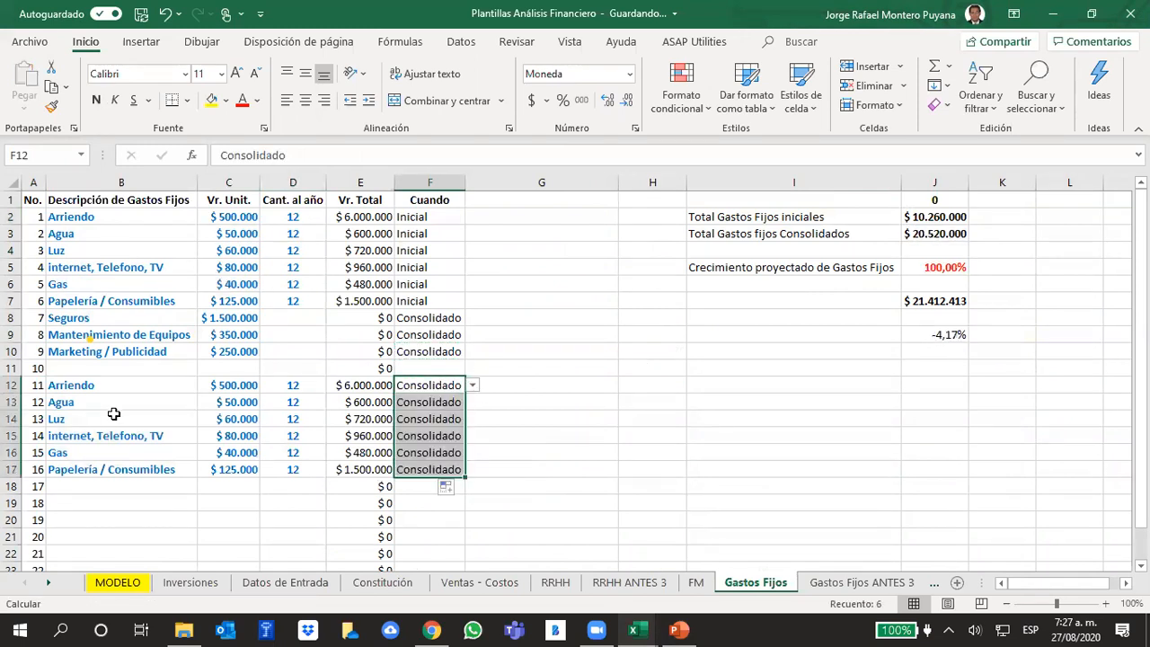
- Check the projected fixed expense growth in Gastos Fijos J5 and set the year 3 growth in MODELO cell F31 to 100%
left_click(806, 450)
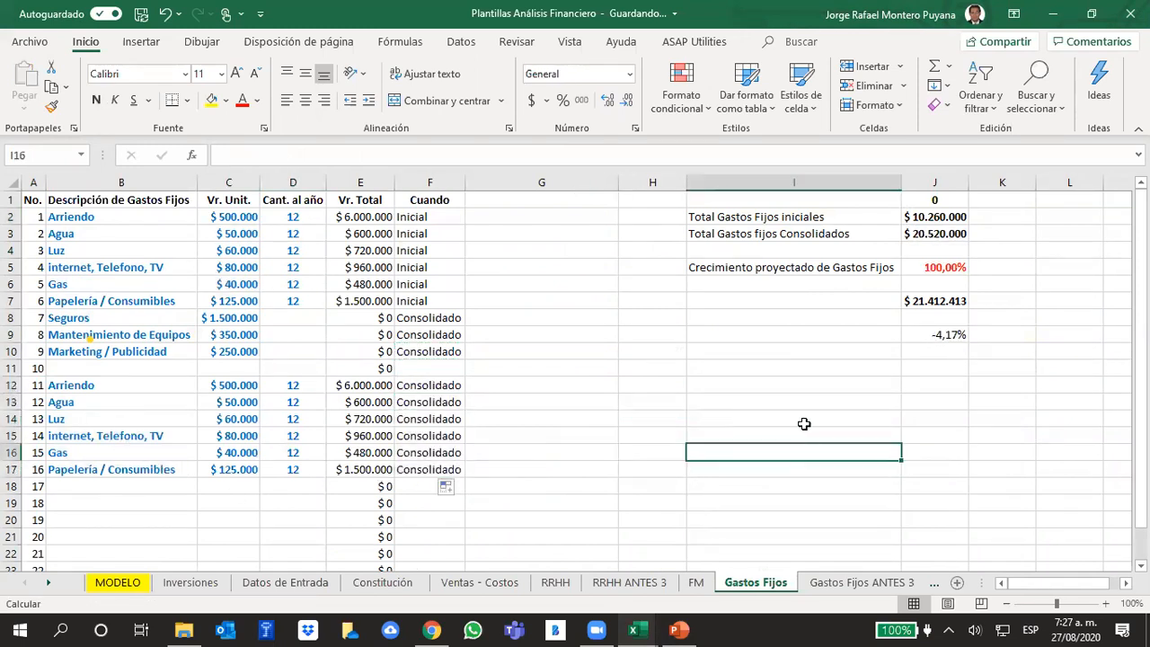
left_click(950, 267)
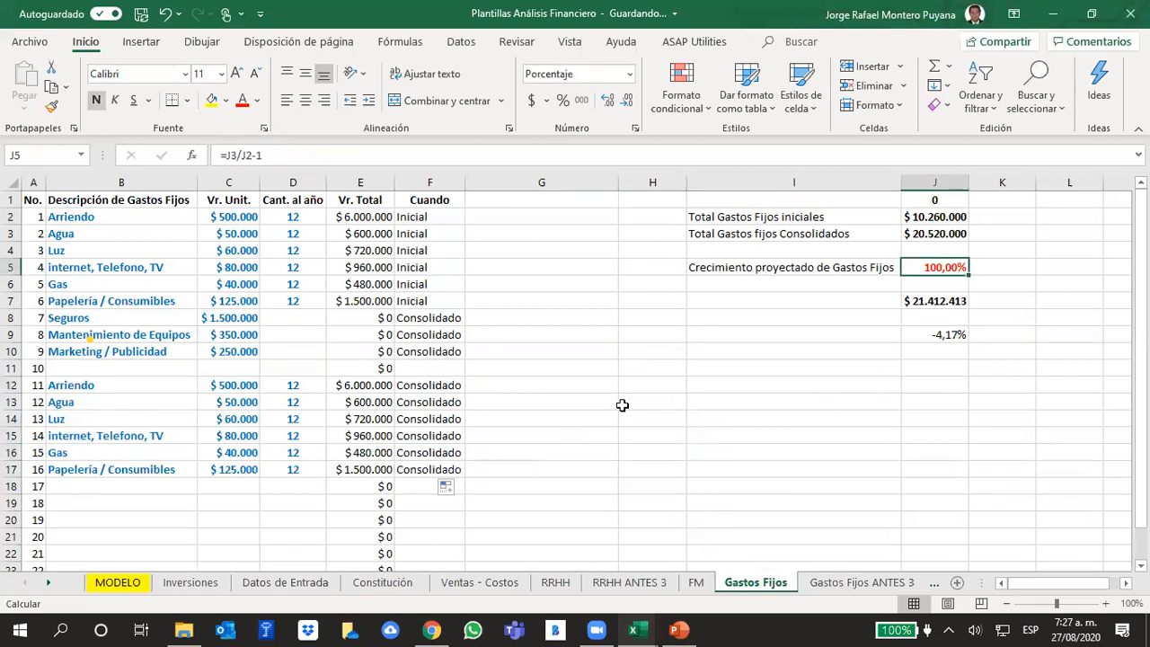
left_click(126, 587)
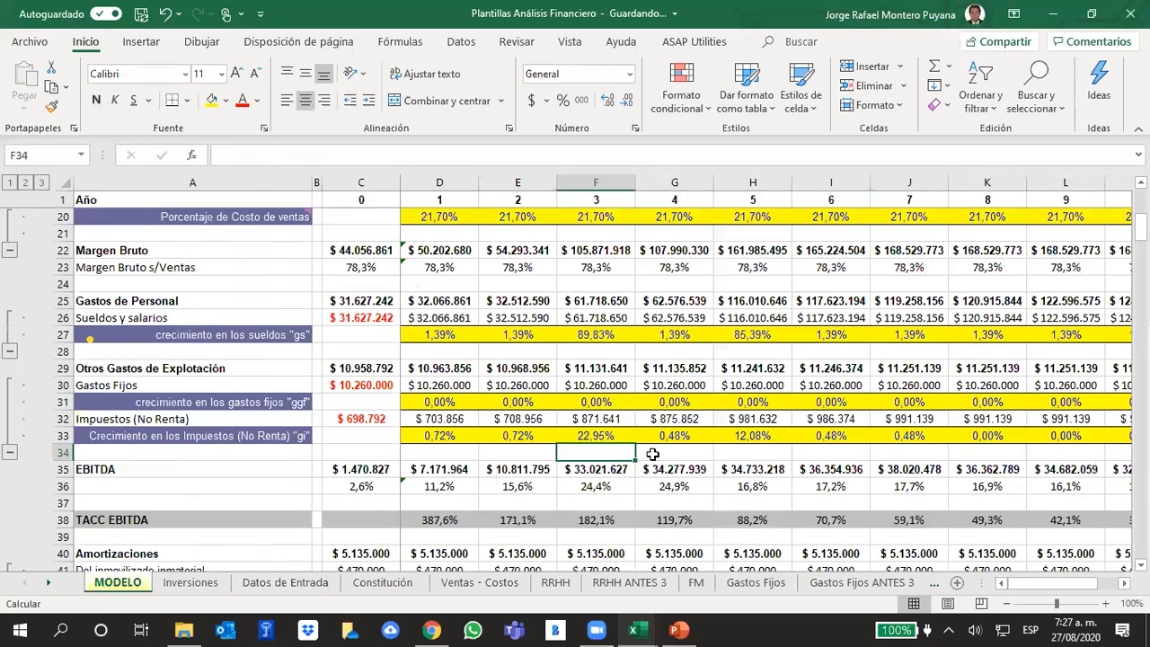
left_click(586, 402)
type("100")
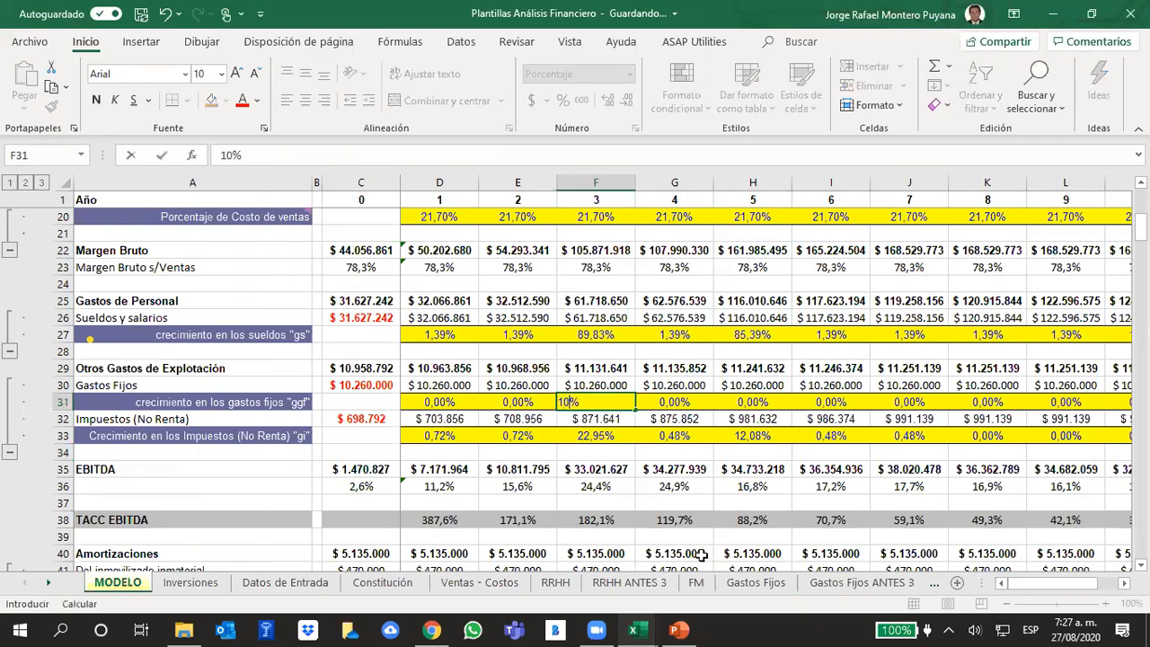
key("Return")
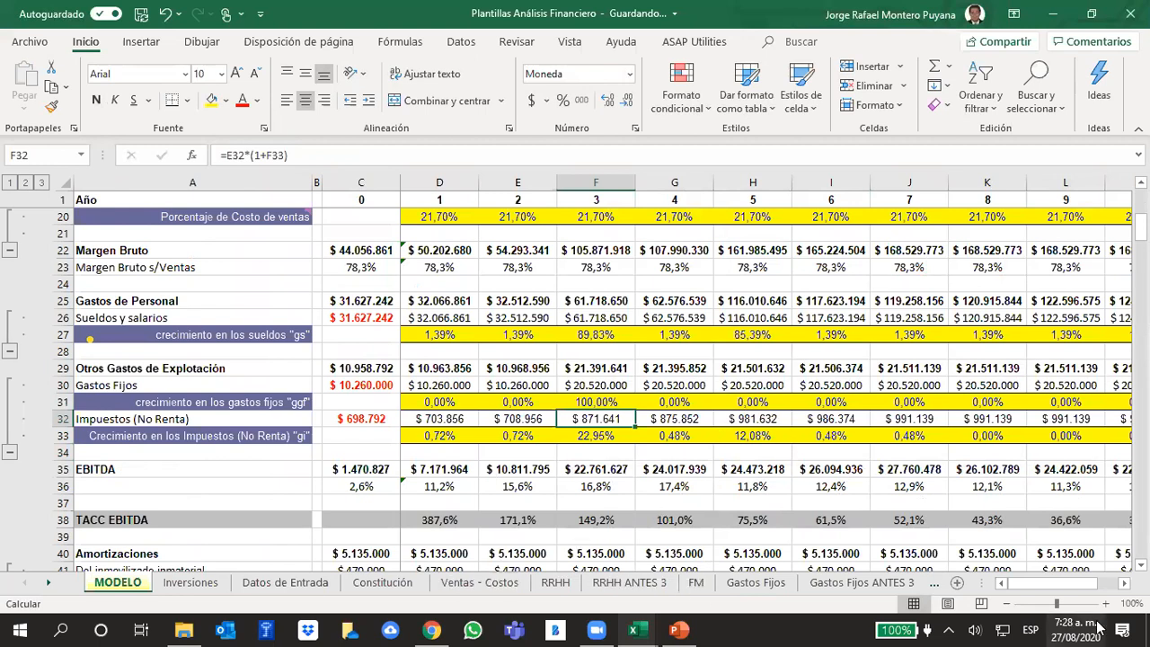
- In Gastos Fijos, duplicate the six expenses from B12:D17 into the rows starting at B19 and mark F19:F24 as Consolidado
left_click(756, 582)
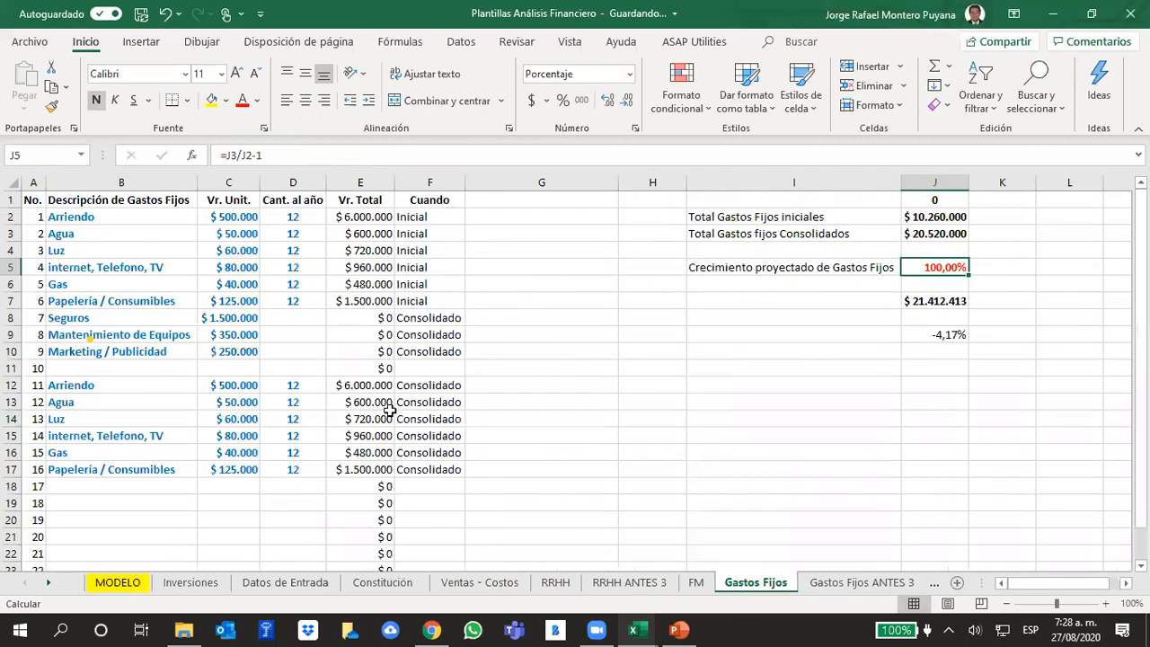
scroll(431, 399, "down", 1)
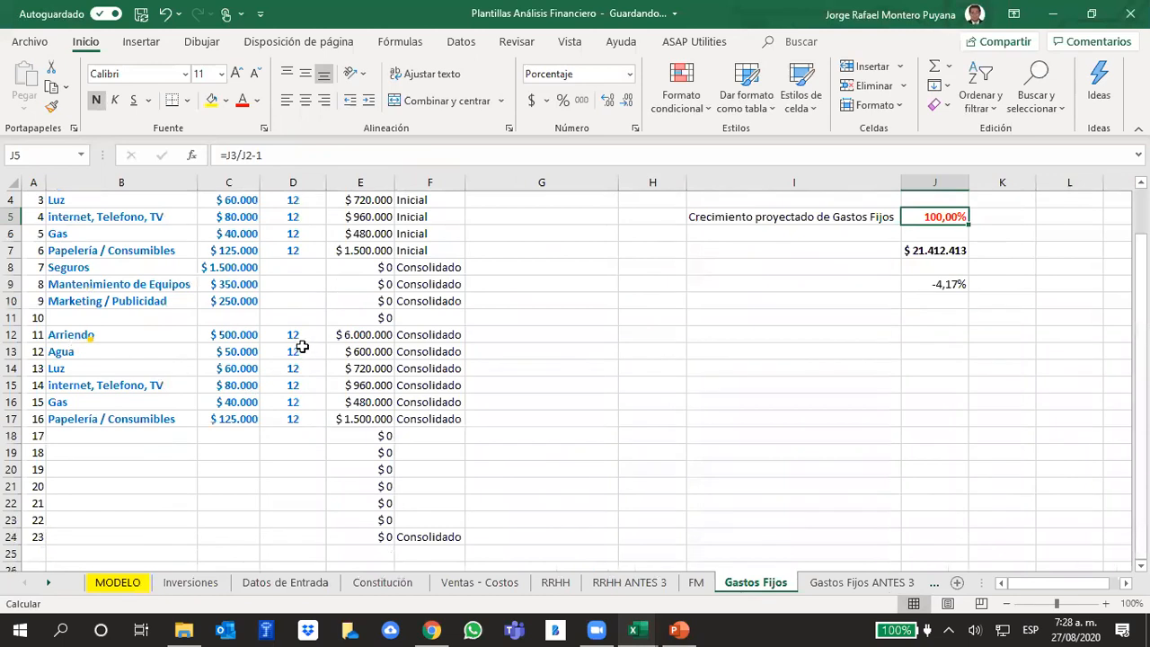
left_click(140, 334)
left_click_drag(140, 333, 300, 416)
key("ctrl+c")
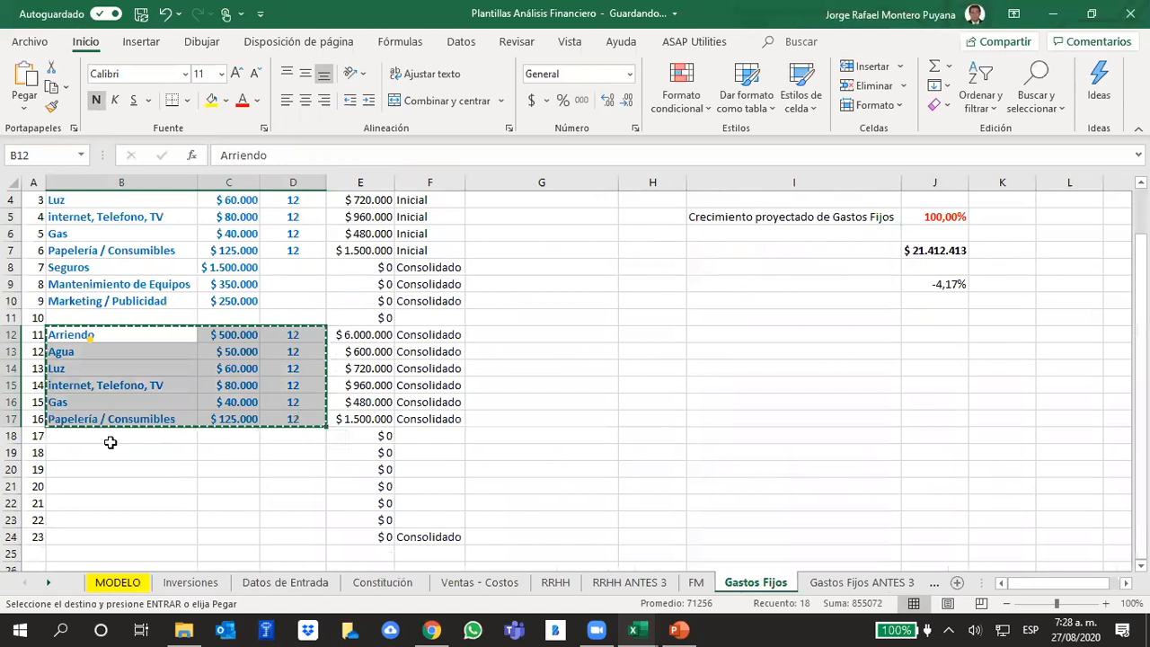
left_click(107, 452)
key("ctrl+v")
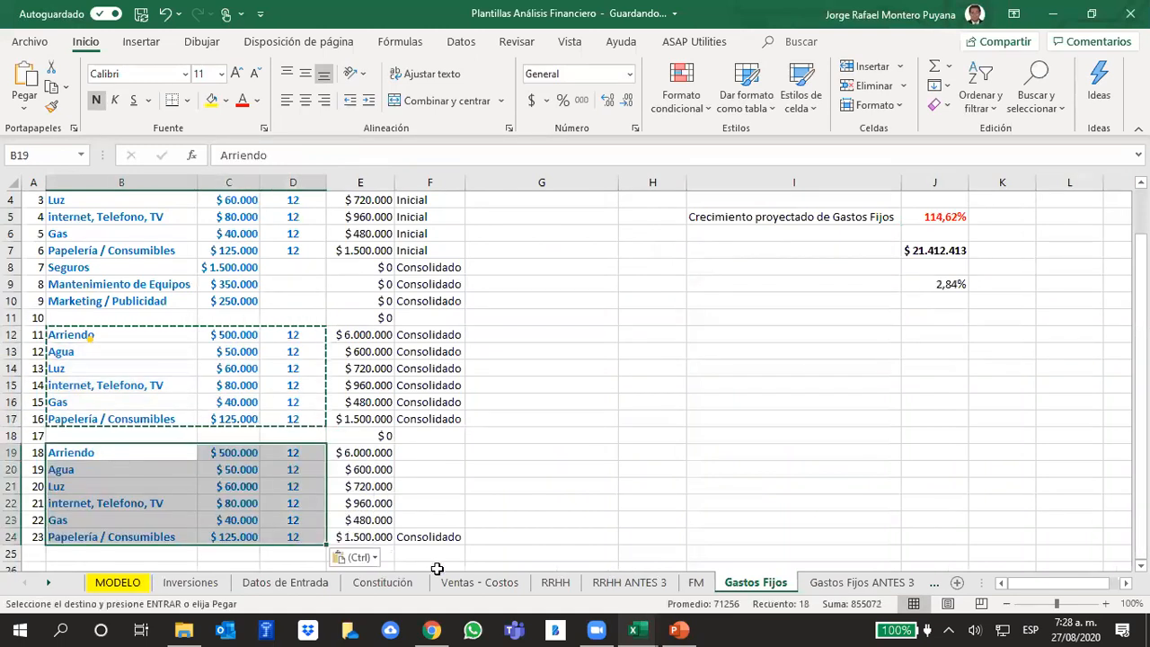
left_click(434, 537)
mouse_move(466, 543)
left_mouse_down()
mouse_move(449, 449)
mouse_move(604, 448)
left_mouse_up()
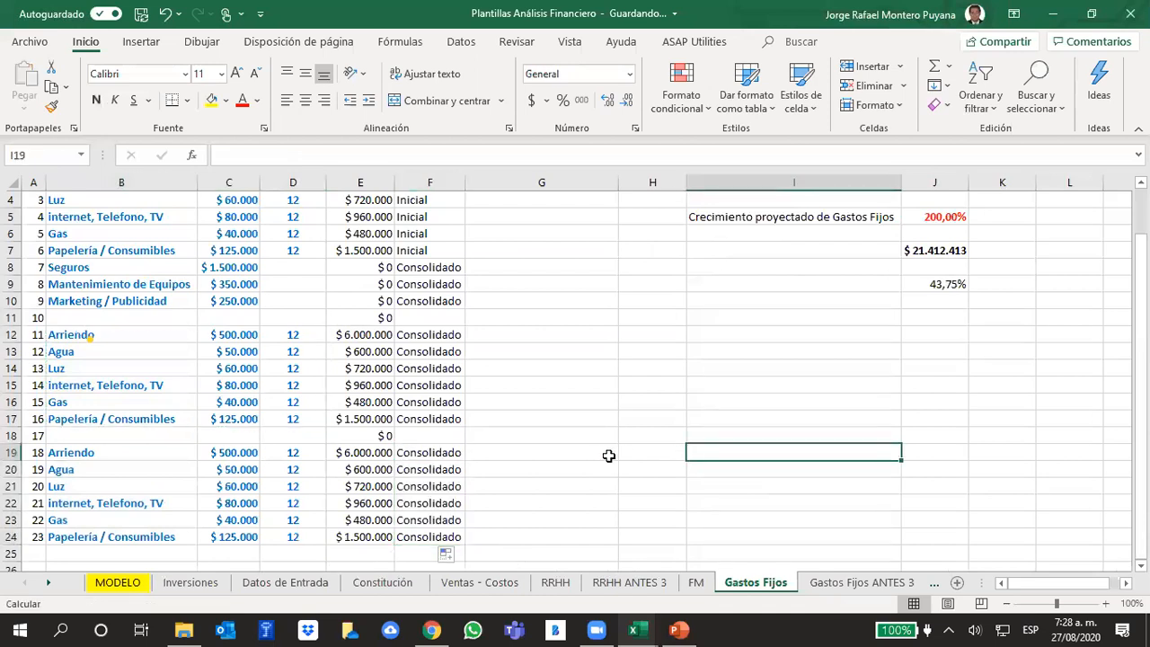
- Set the annual quantities of Seguros, Mantenimiento de Equipos and Marketing / Publicidad in D8:D10 to 1 each
scroll(599, 455, "up", 1)
left_click(306, 321)
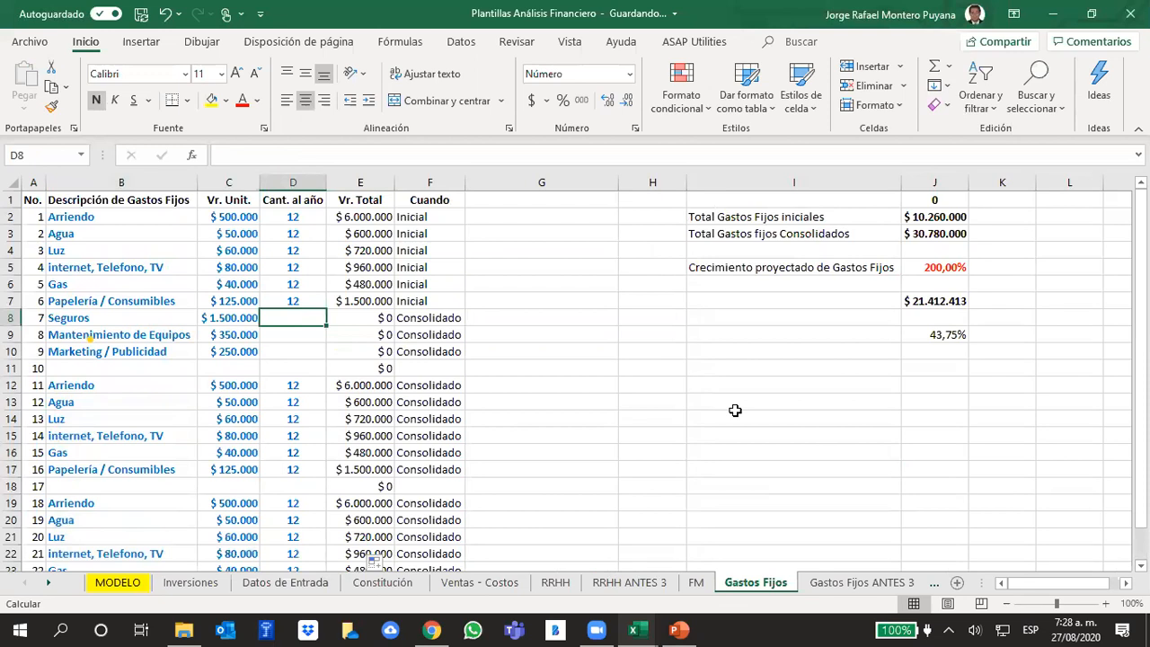
type("1")
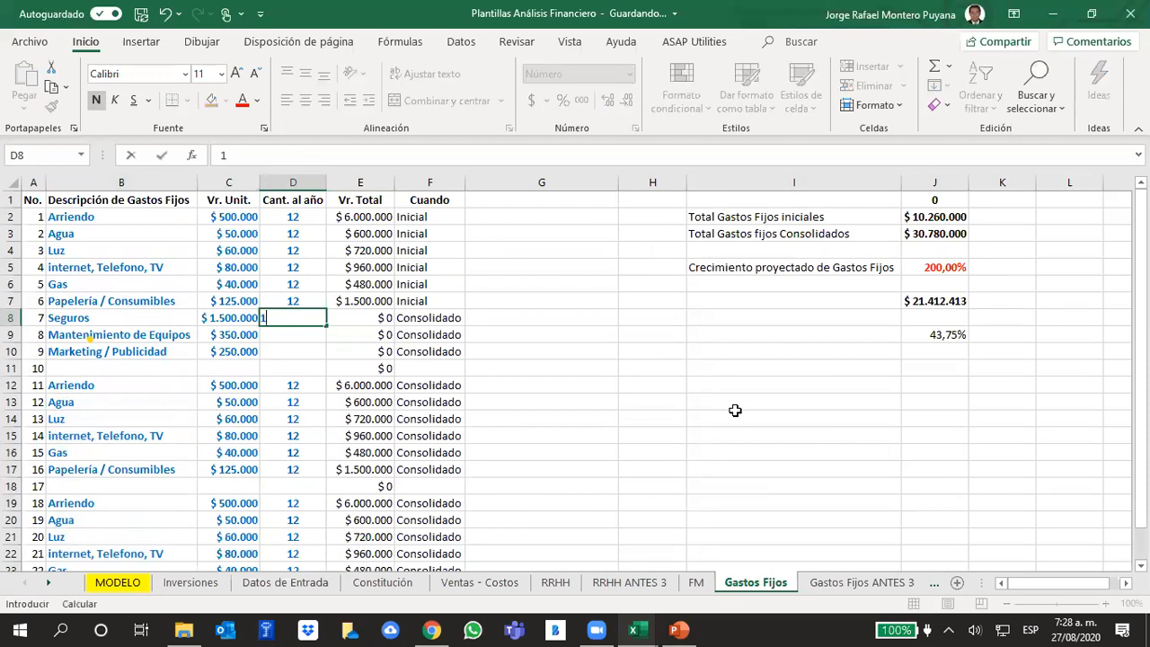
key("Return")
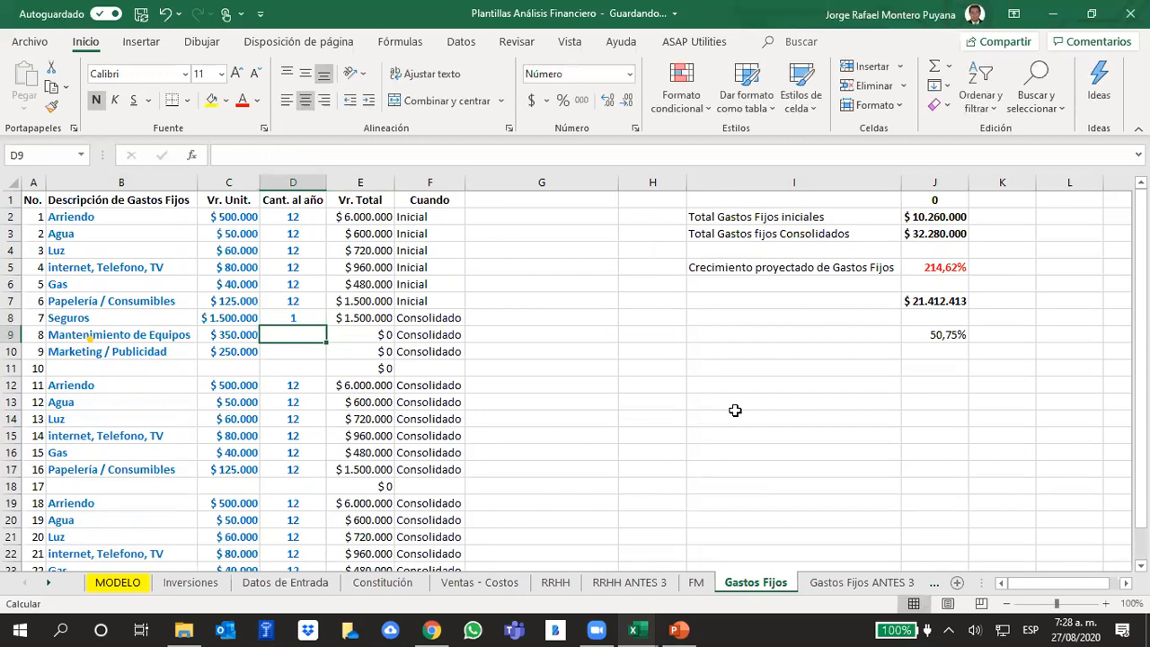
type("1")
key("Return")
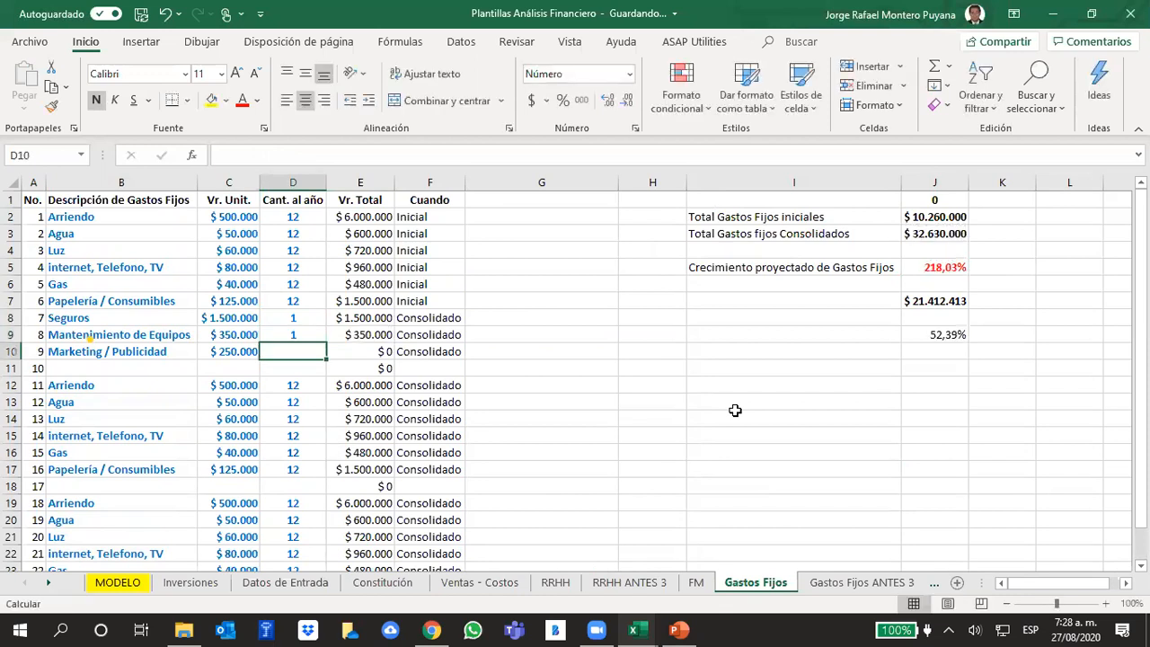
type("1")
key("Return")
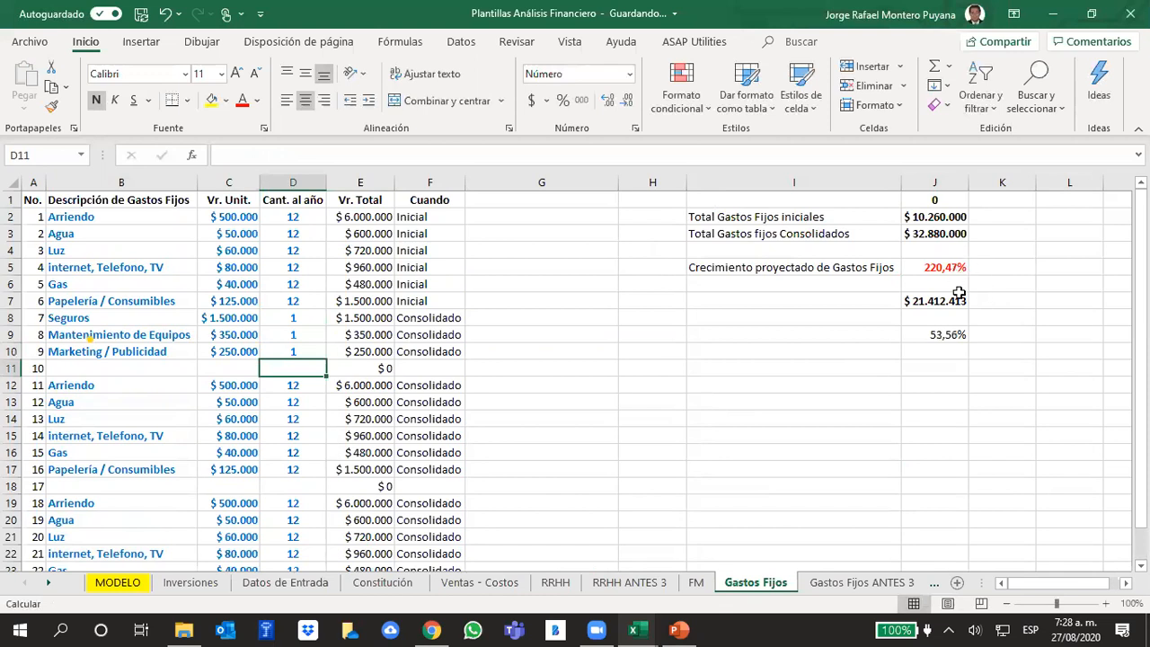
- Review the projected growth in Gastos Fijos J5, the year 3 operating expenses in MODELO F29 and the growth formula in Gastos Fijos J9
left_click(960, 264)
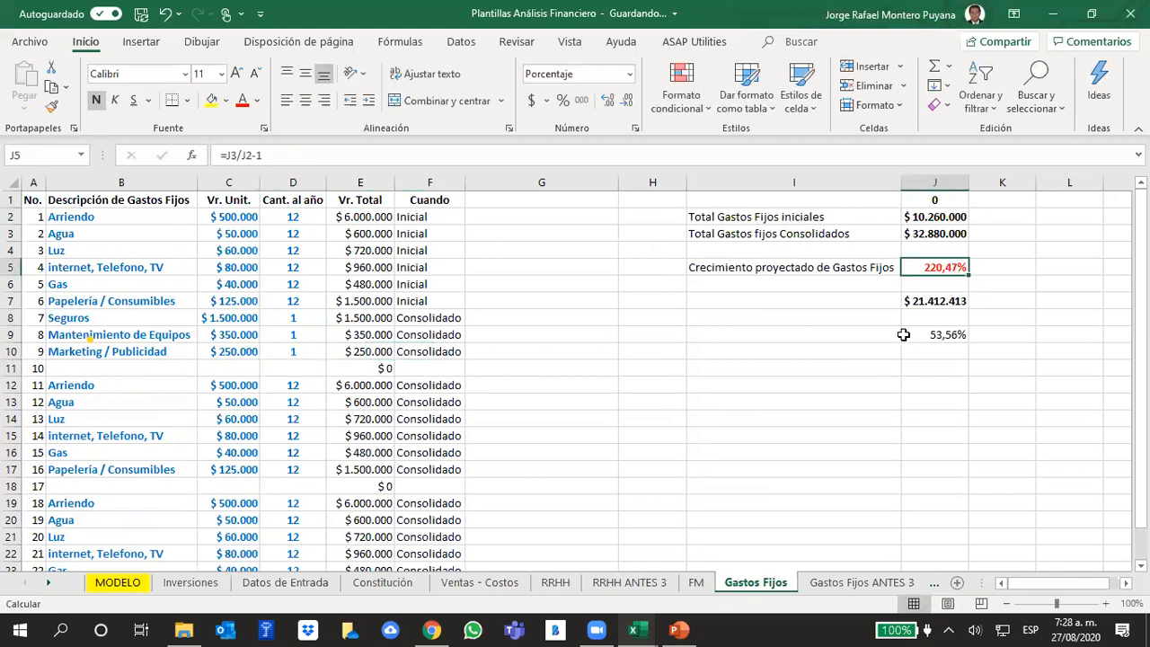
left_click(128, 586)
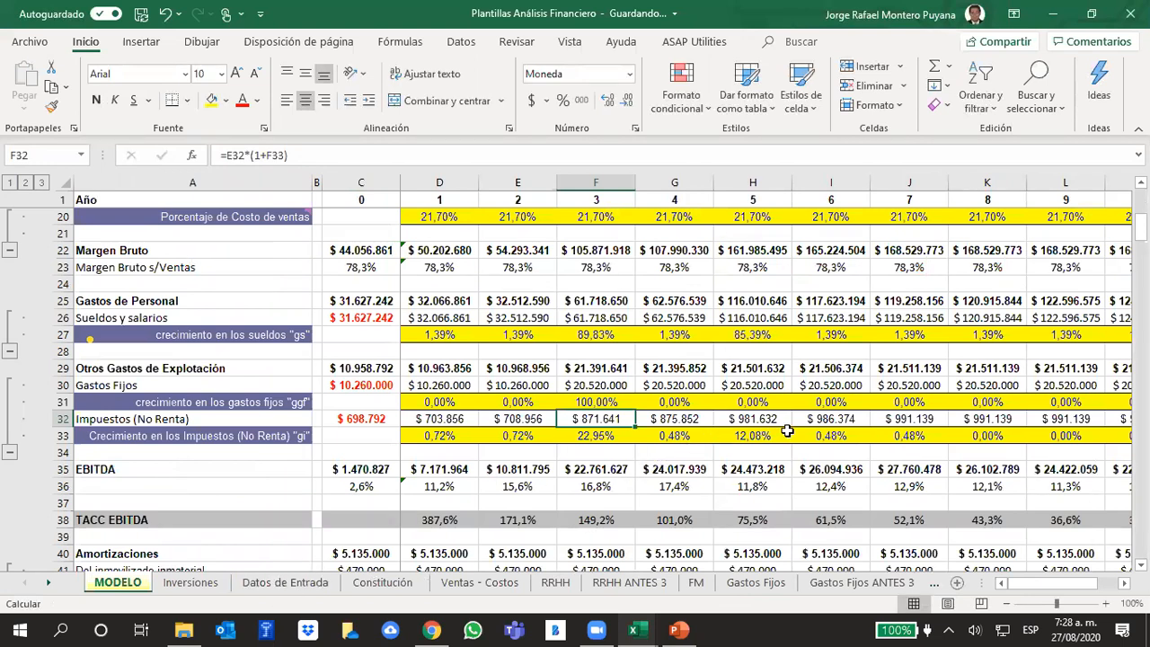
left_click(588, 368)
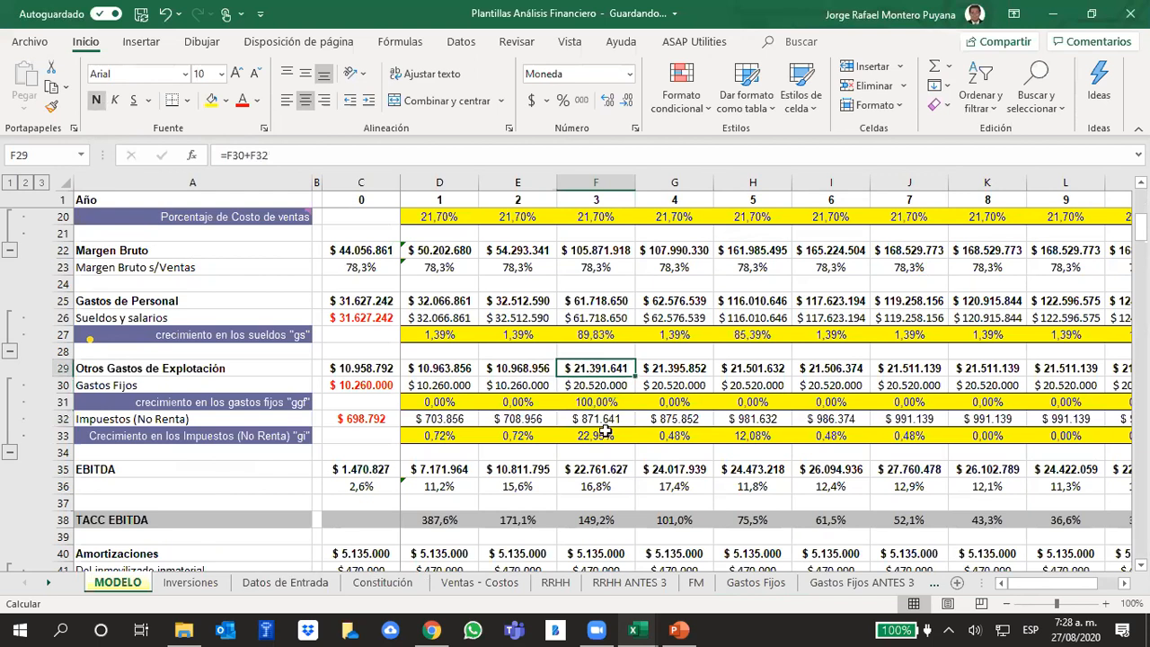
key("ctrl+c")
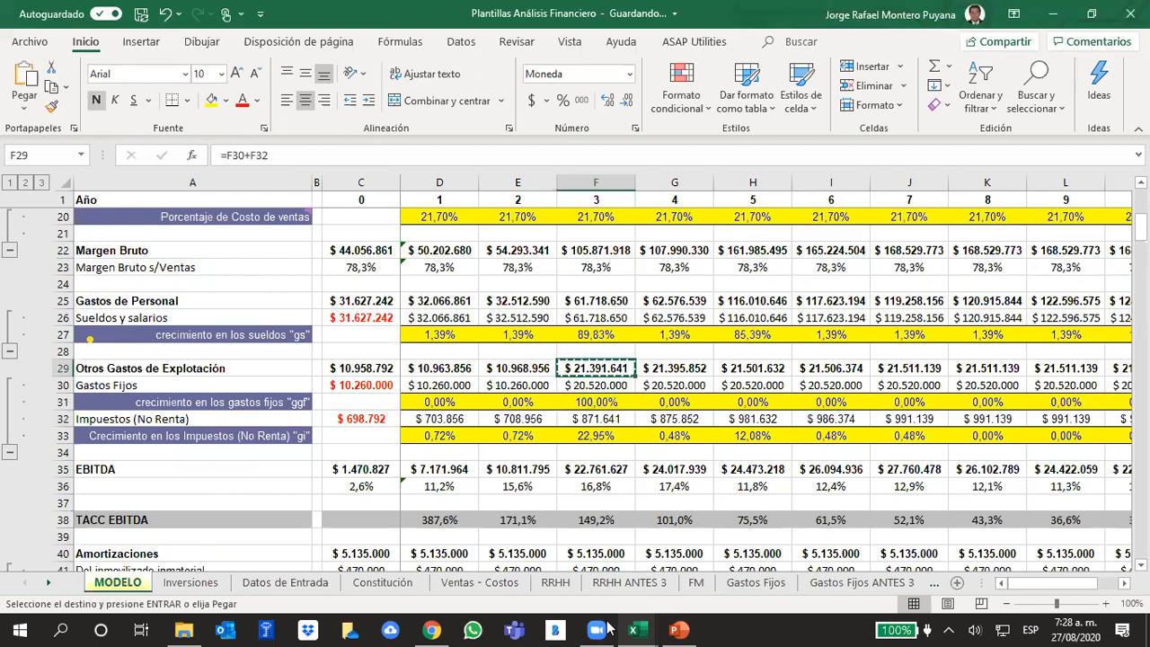
left_click(755, 582)
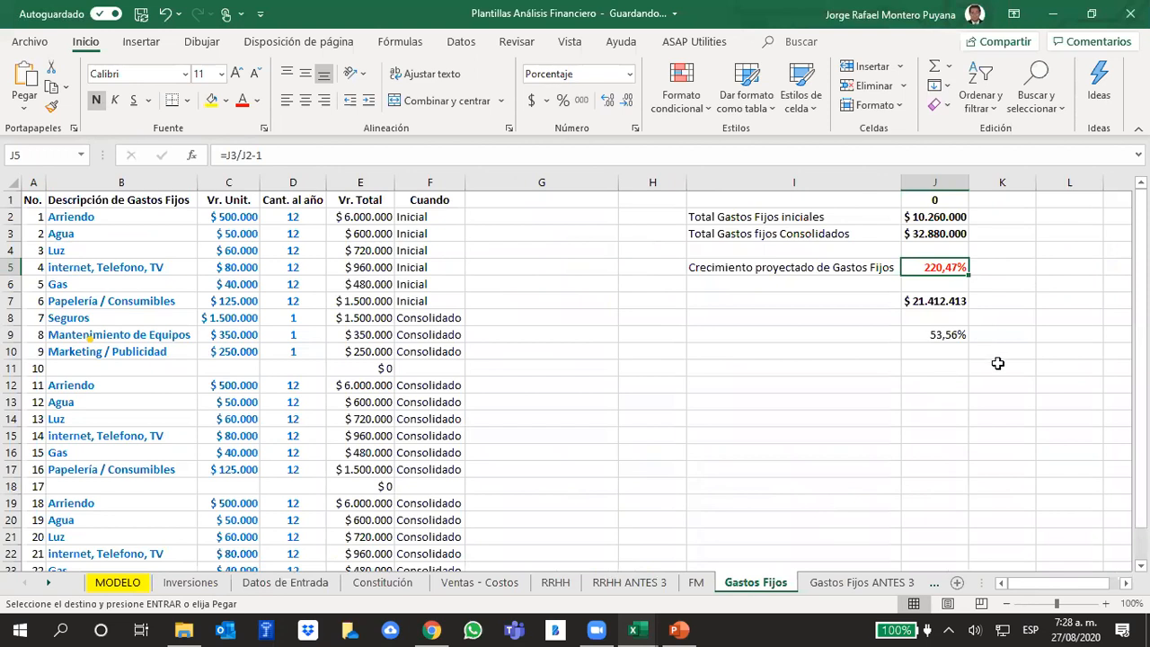
left_click(933, 330)
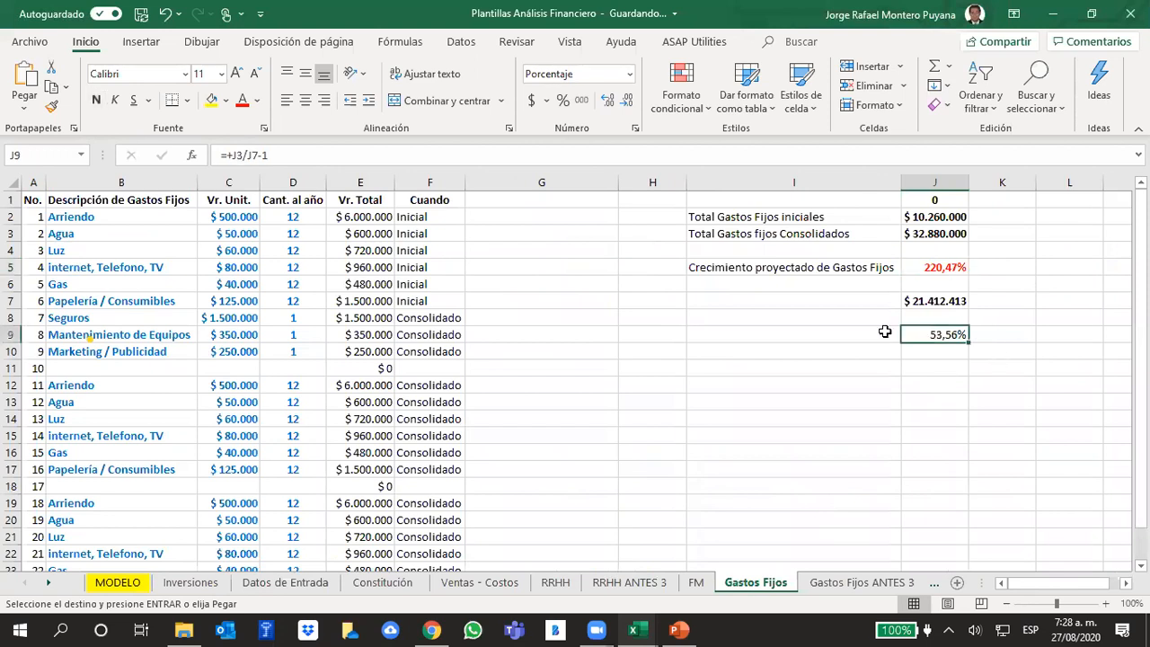
left_click(321, 155)
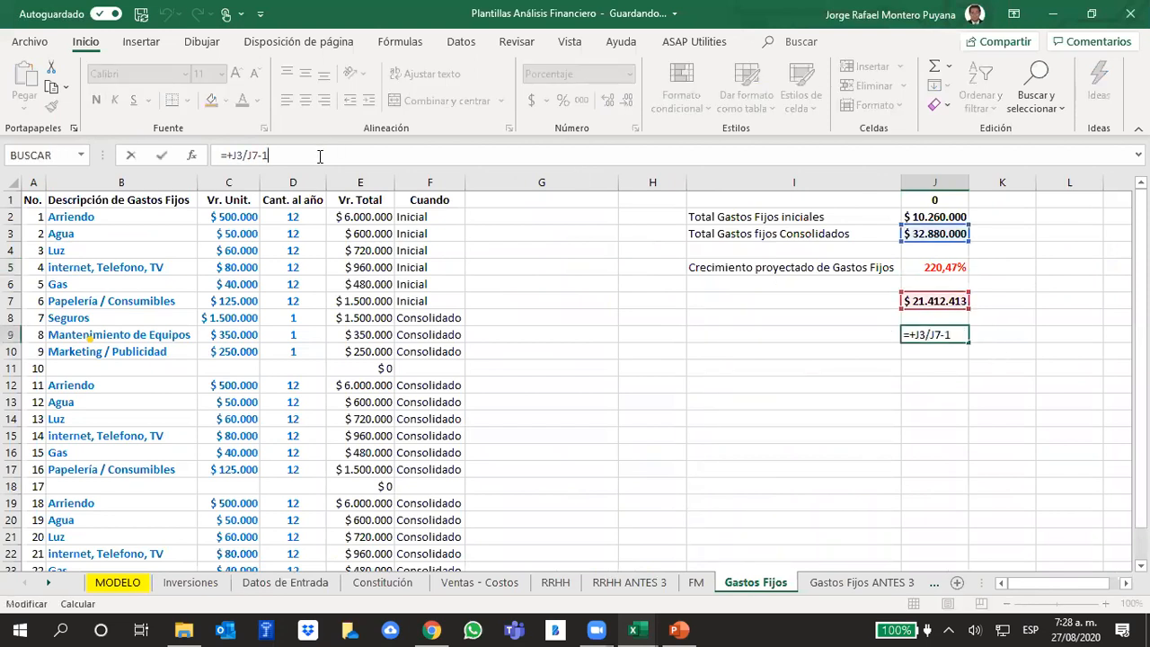
left_click(1036, 353)
left_click(939, 334)
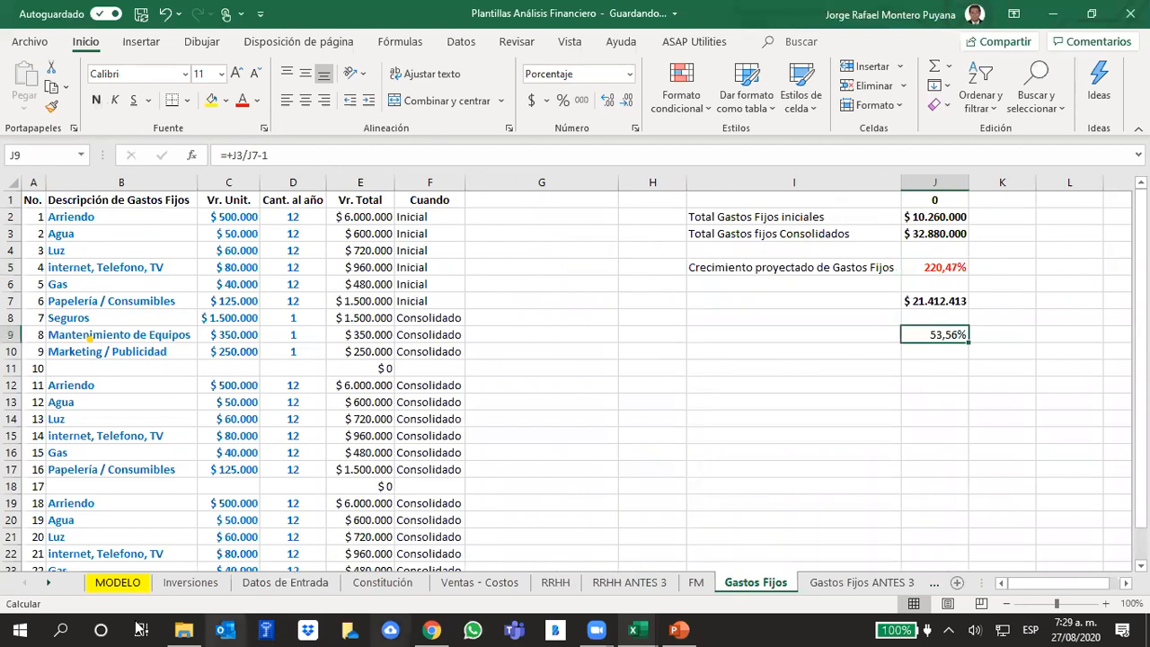
left_click(783, 422)
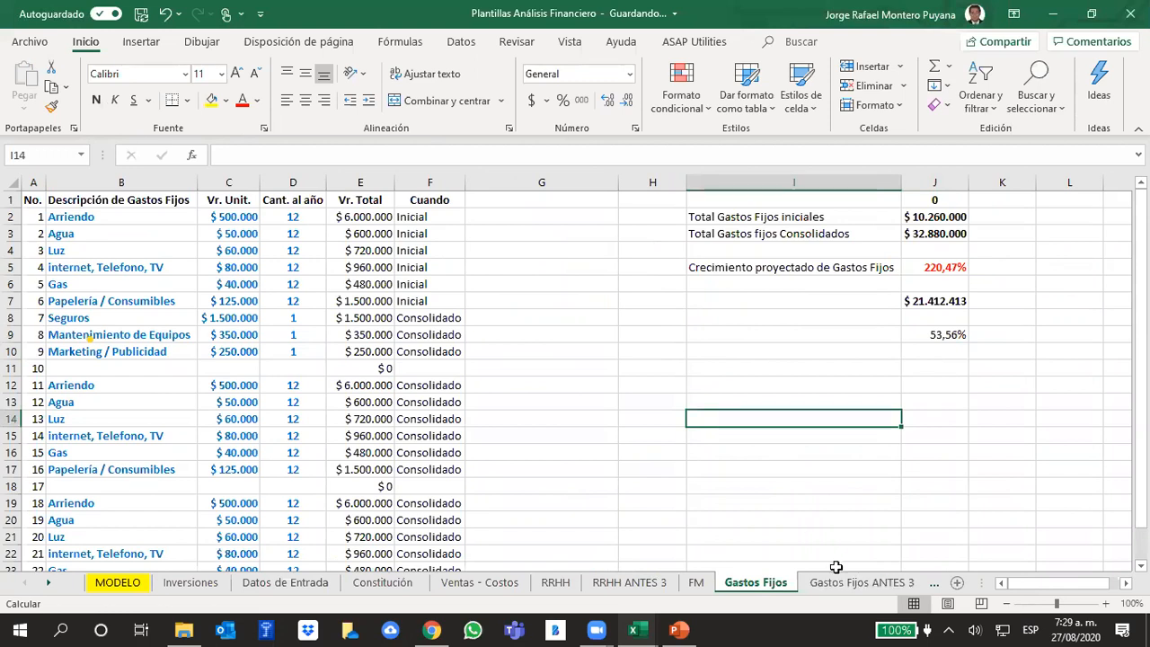
- Set the year 5 fixed expense growth in MODELO cell H31 to 53,56%
left_click(112, 583)
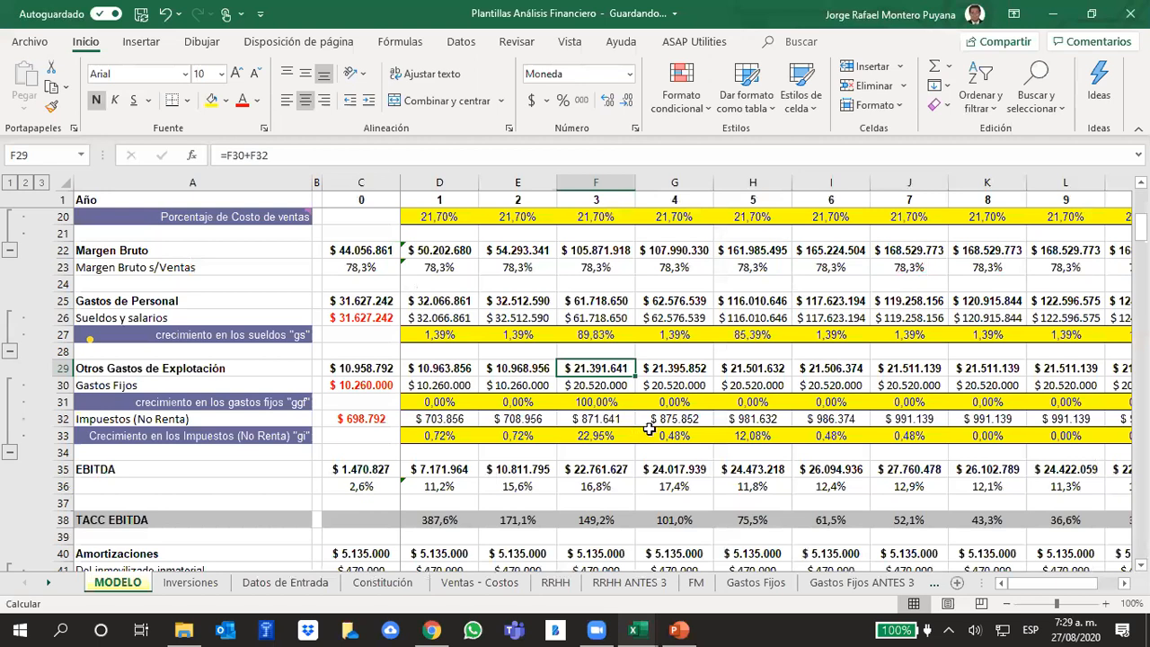
left_click(738, 400)
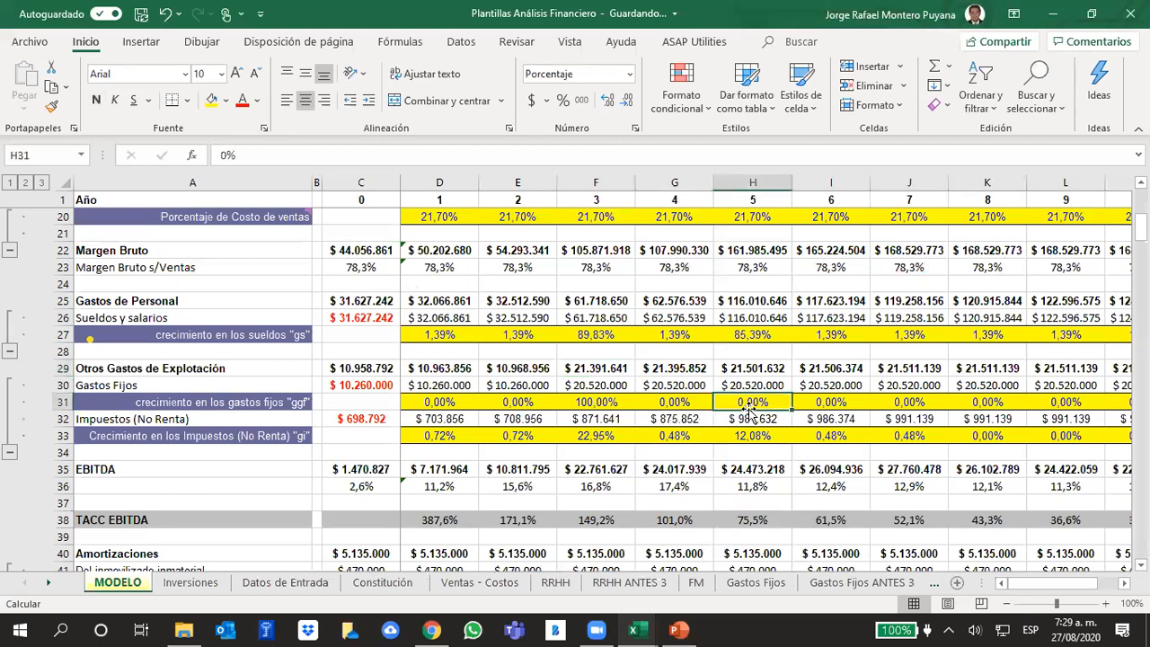
type("53,56")
key("Return")
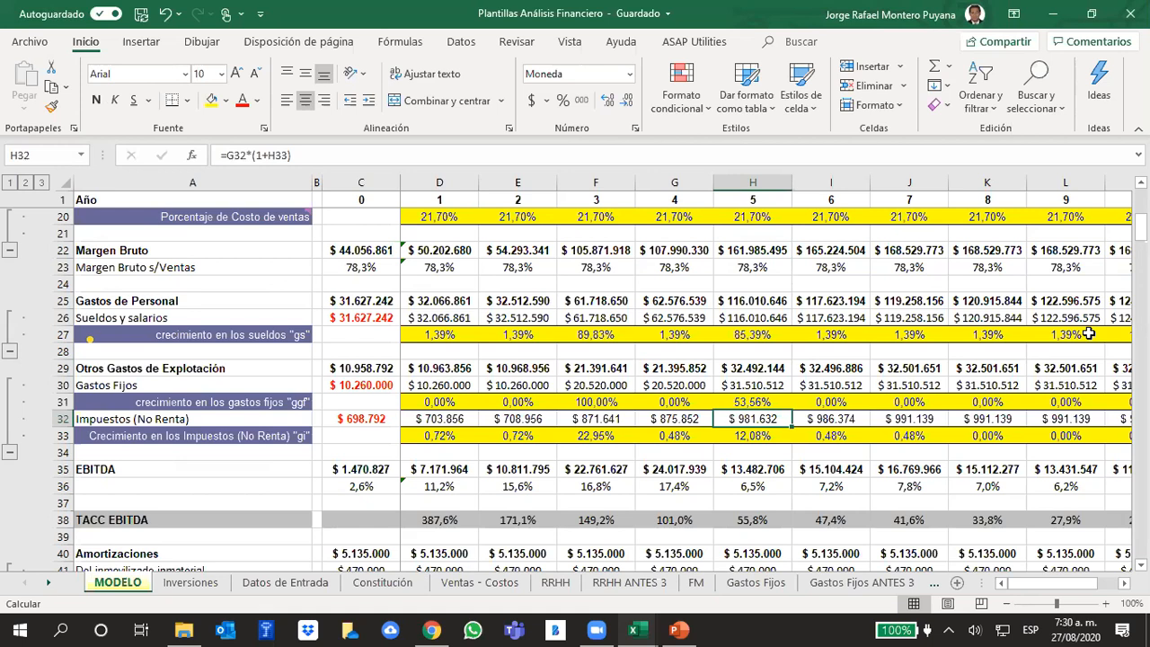
- Examine the tax growth row 33 in MODELO and the tax entries with their comments in the Impuestos (No Renta) sheet
left_click(63, 435)
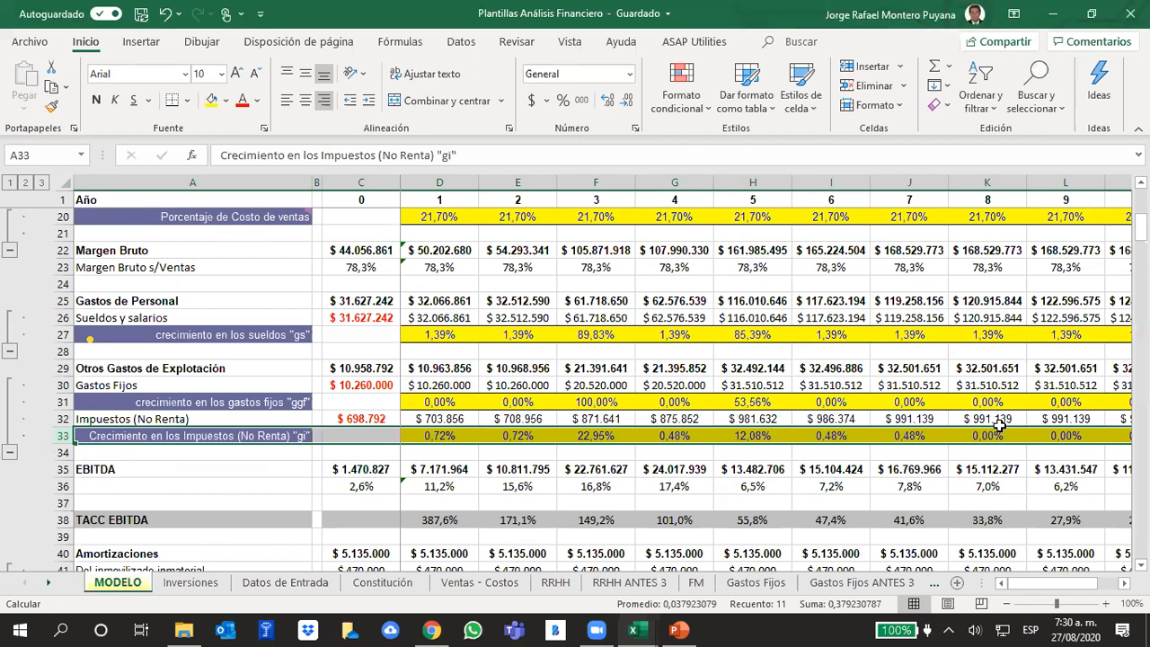
left_click(49, 584)
left_click(49, 584)
left_click(49, 584)
left_click(49, 584)
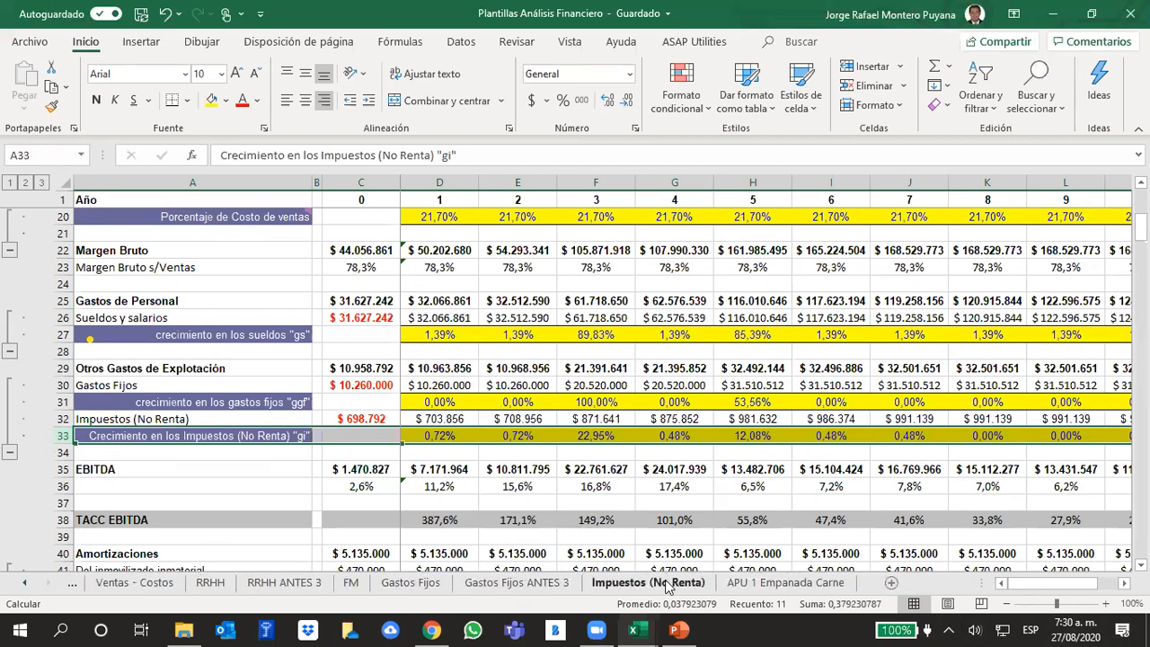
left_click(657, 584)
left_click(698, 336)
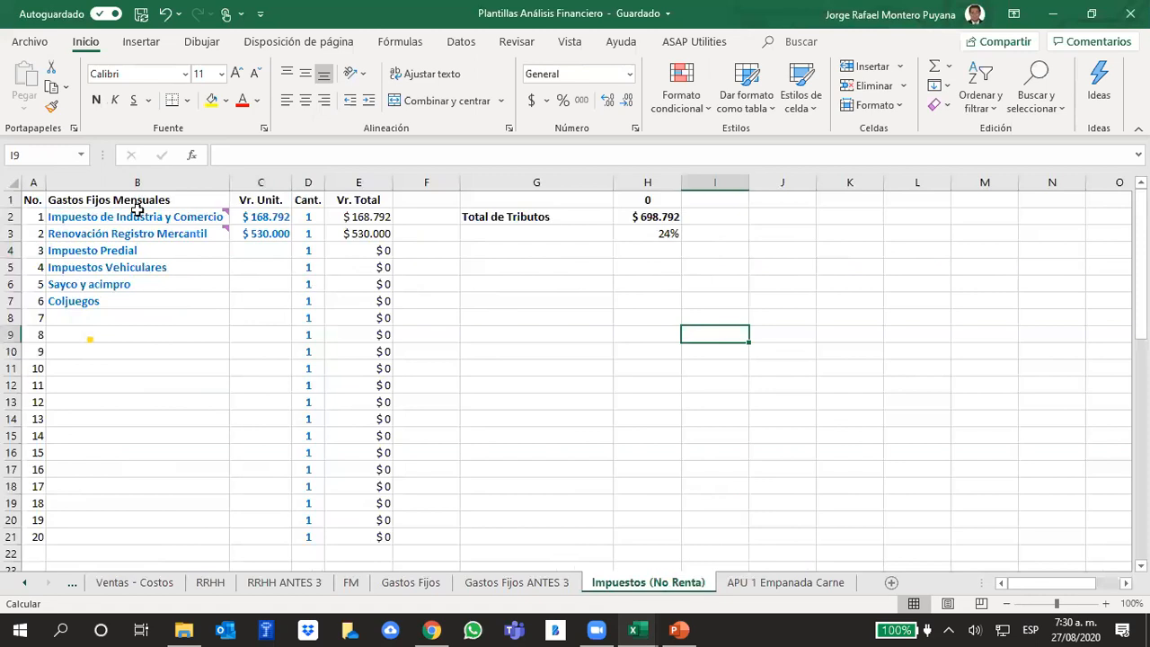
left_click(133, 216)
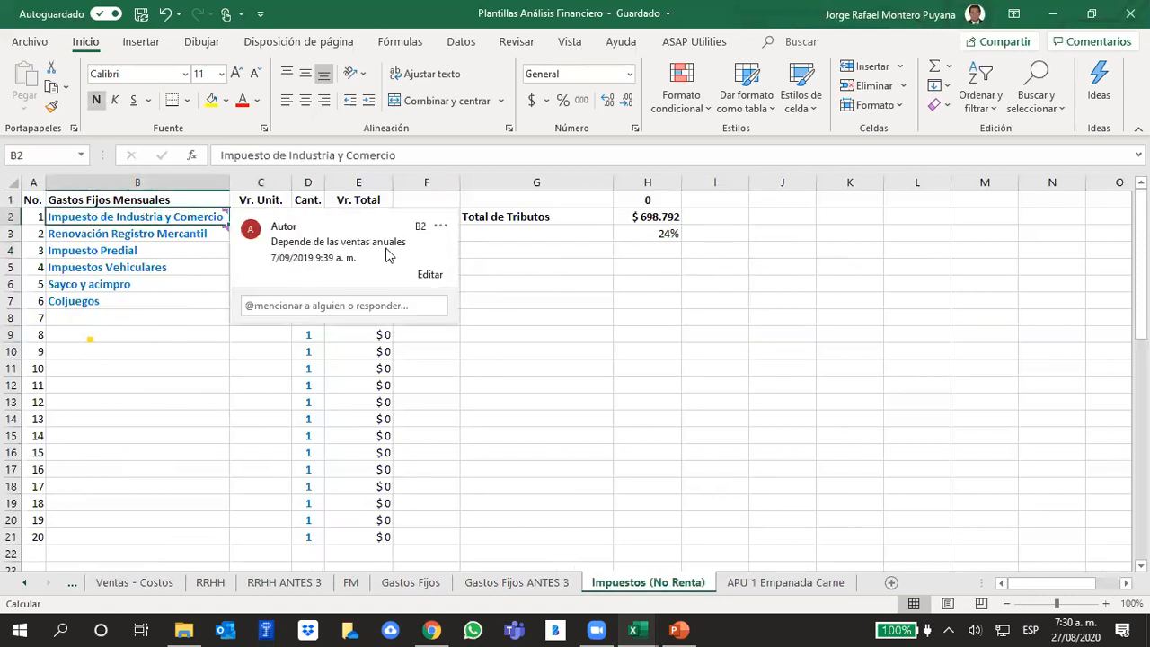
left_click(116, 233)
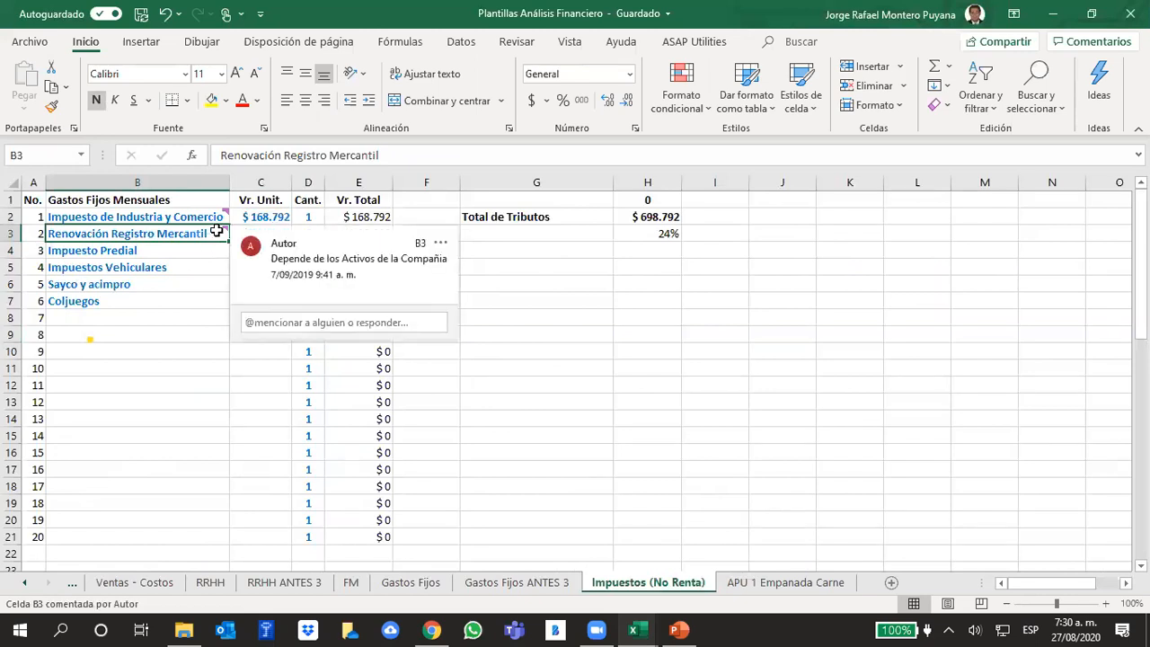
left_click(891, 468)
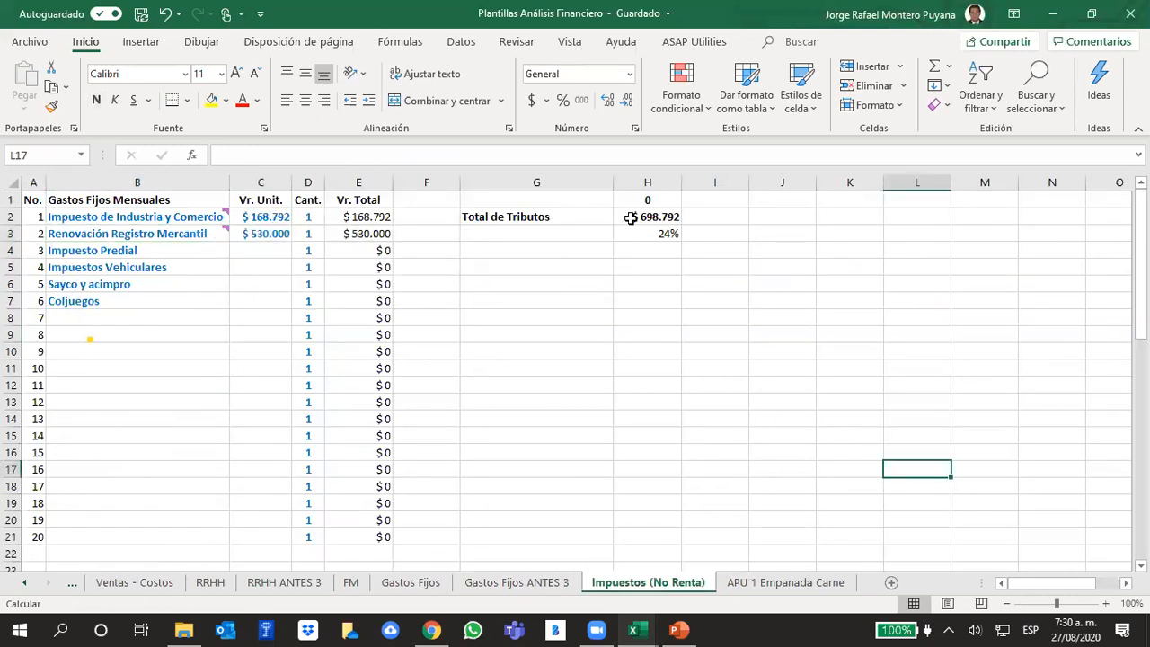
- Inspect the unit values in C2:C3 and the property and vehicle tax entries, and open the Ventas - Costos sheet
left_click(261, 233)
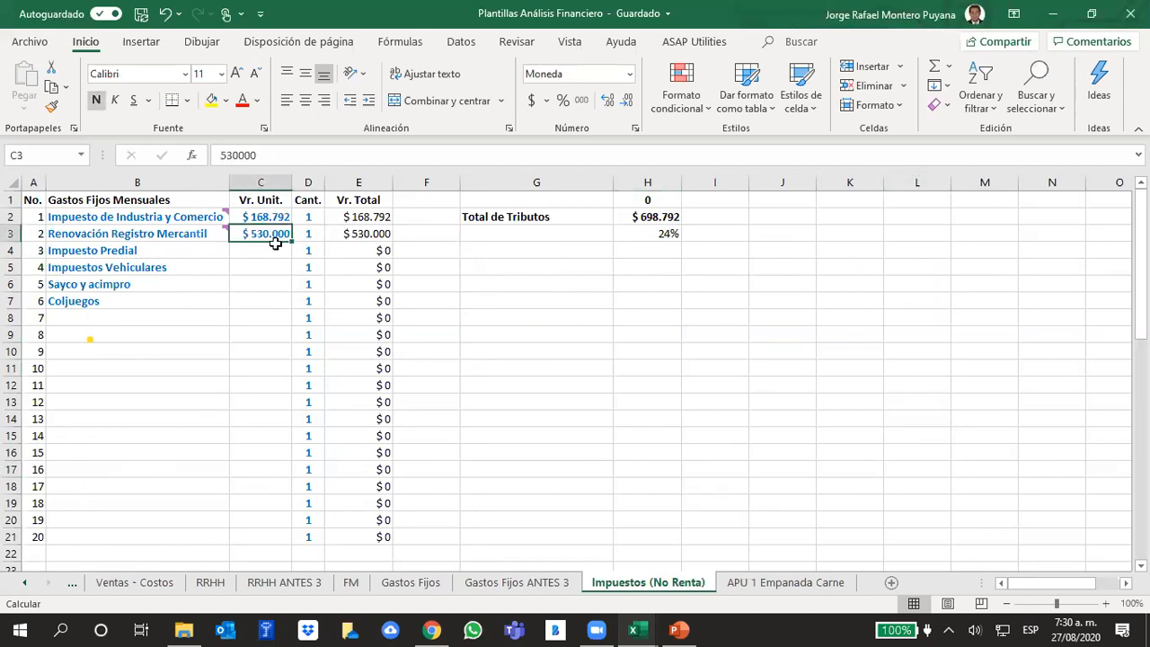
left_click_drag(266, 217, 266, 226)
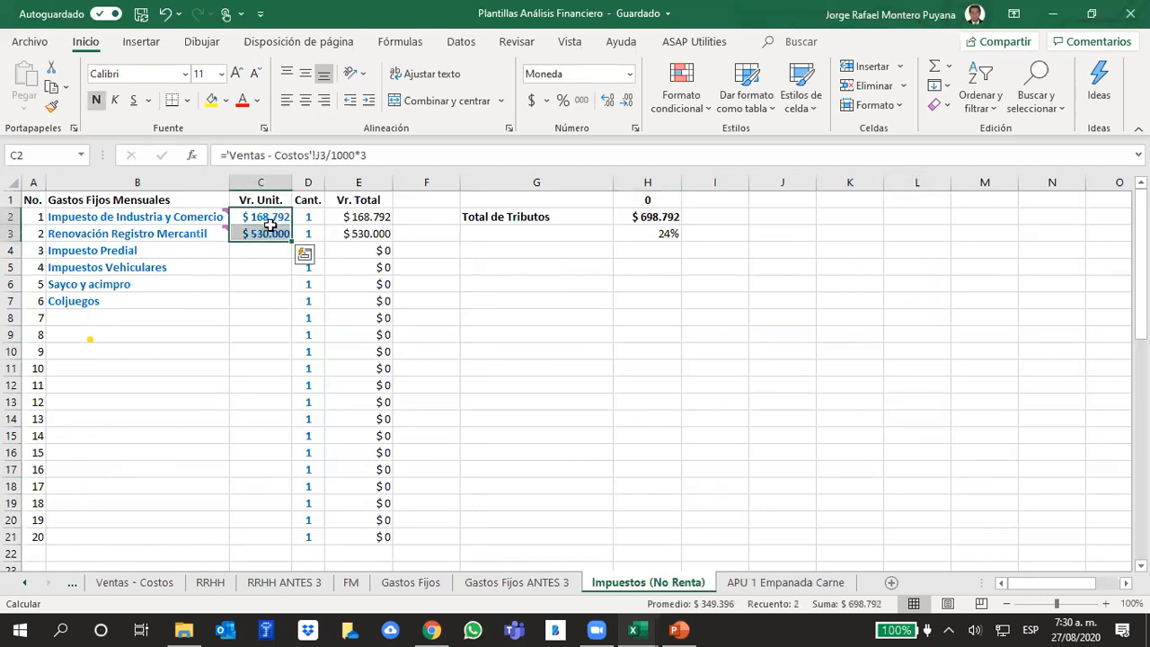
left_click(608, 299)
left_click(248, 217)
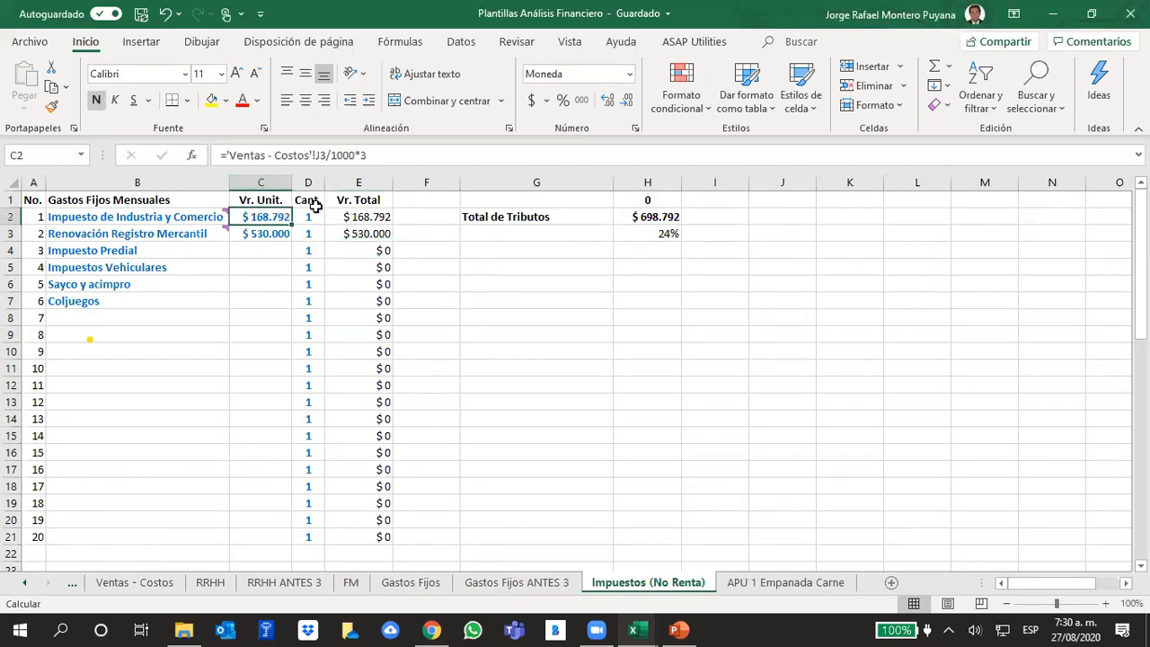
left_click(261, 232)
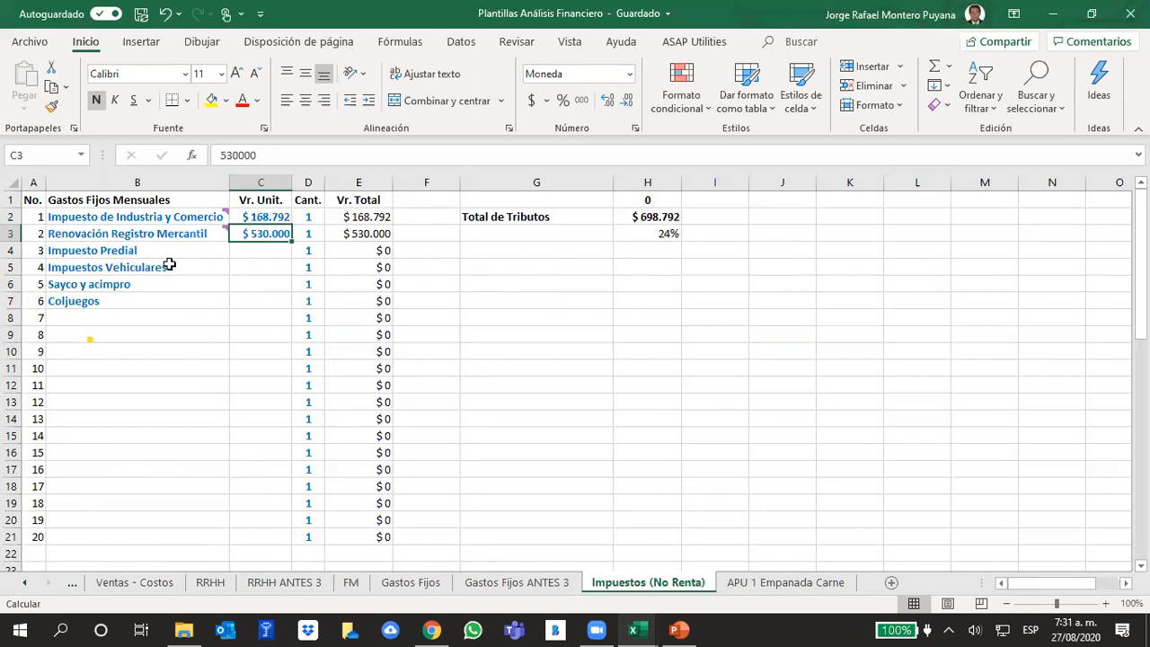
left_click(239, 270)
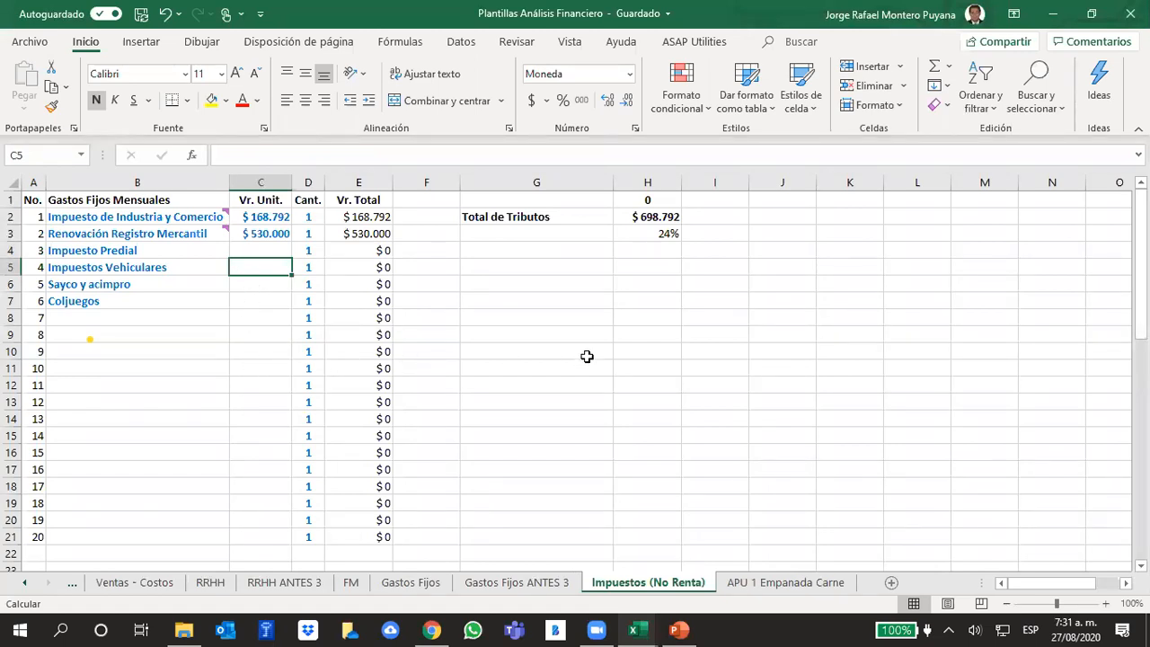
mouse_move(222, 225)
left_click(127, 255)
left_click(127, 269)
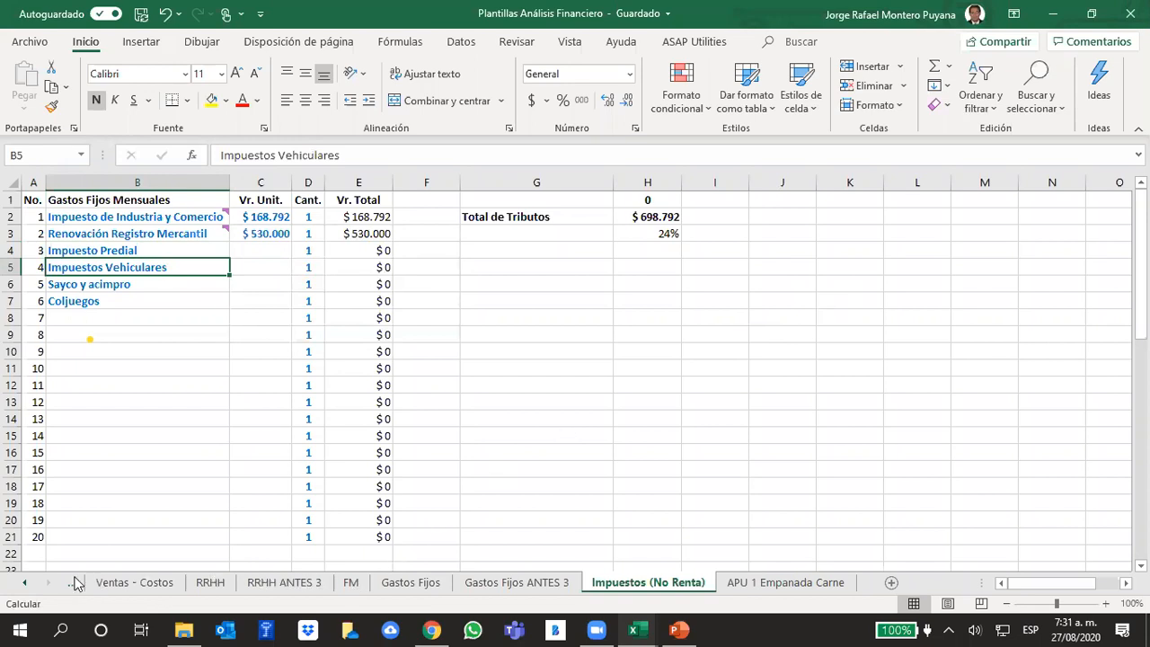
left_click(104, 582)
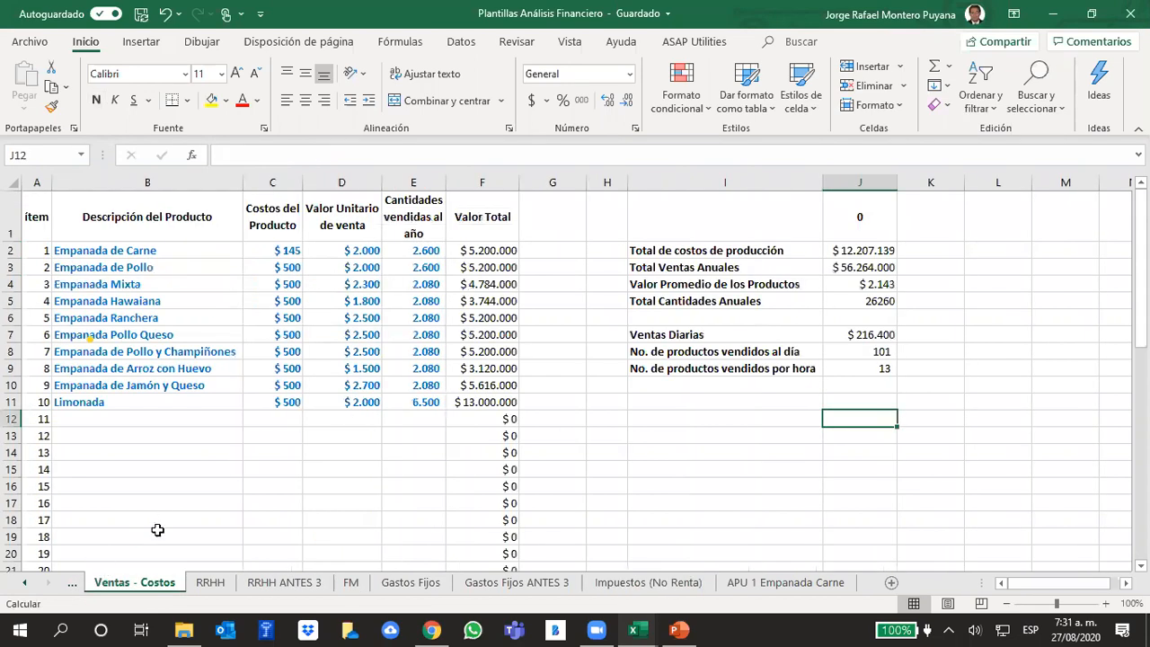
- Return to the MODELO sheet and inspect the year 1 tax growth formula in D33 along with the unit growth row 10 it references
left_click(25, 583)
left_click(25, 583)
left_click(25, 583)
left_click(25, 583)
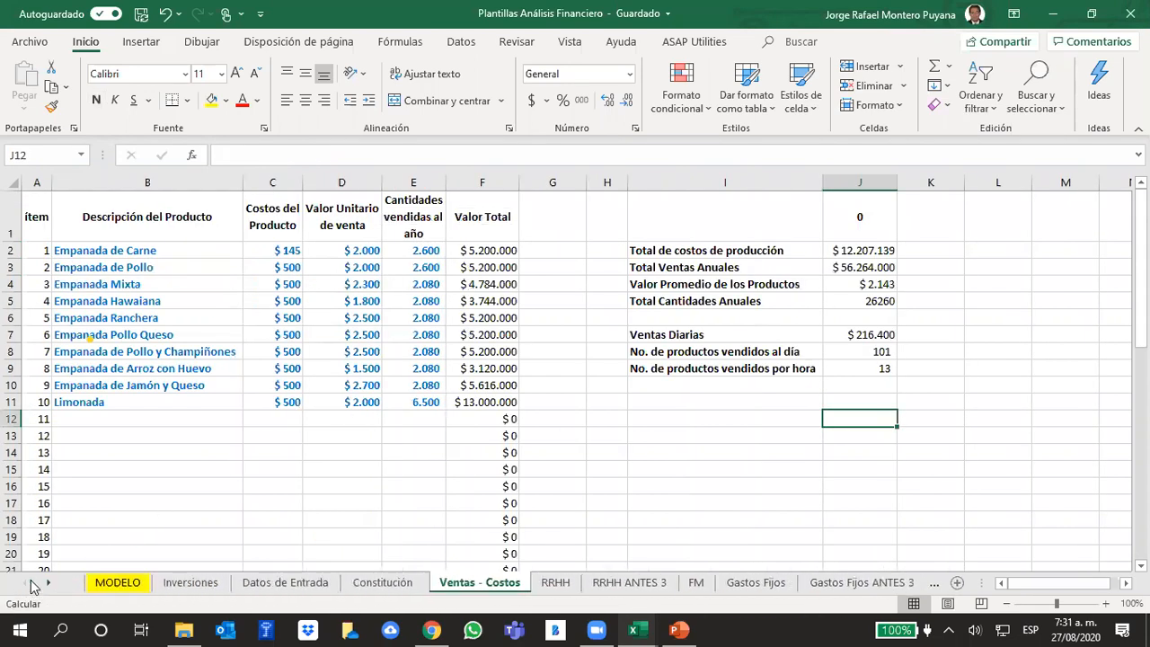
left_click(104, 583)
left_click(503, 454)
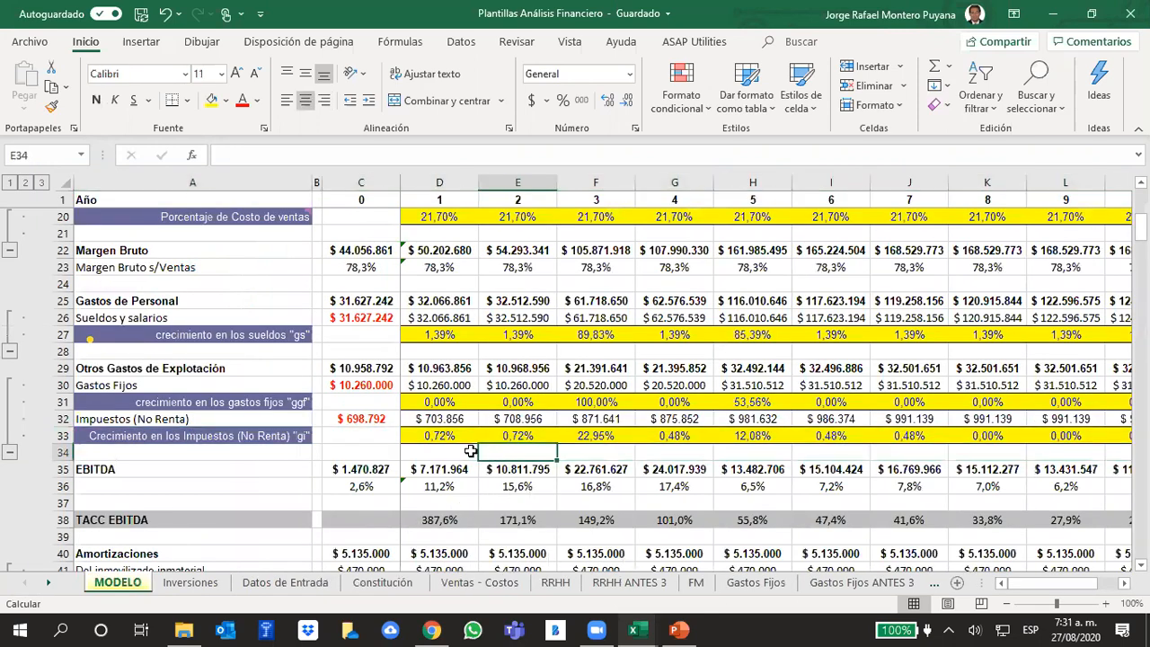
left_click(442, 435)
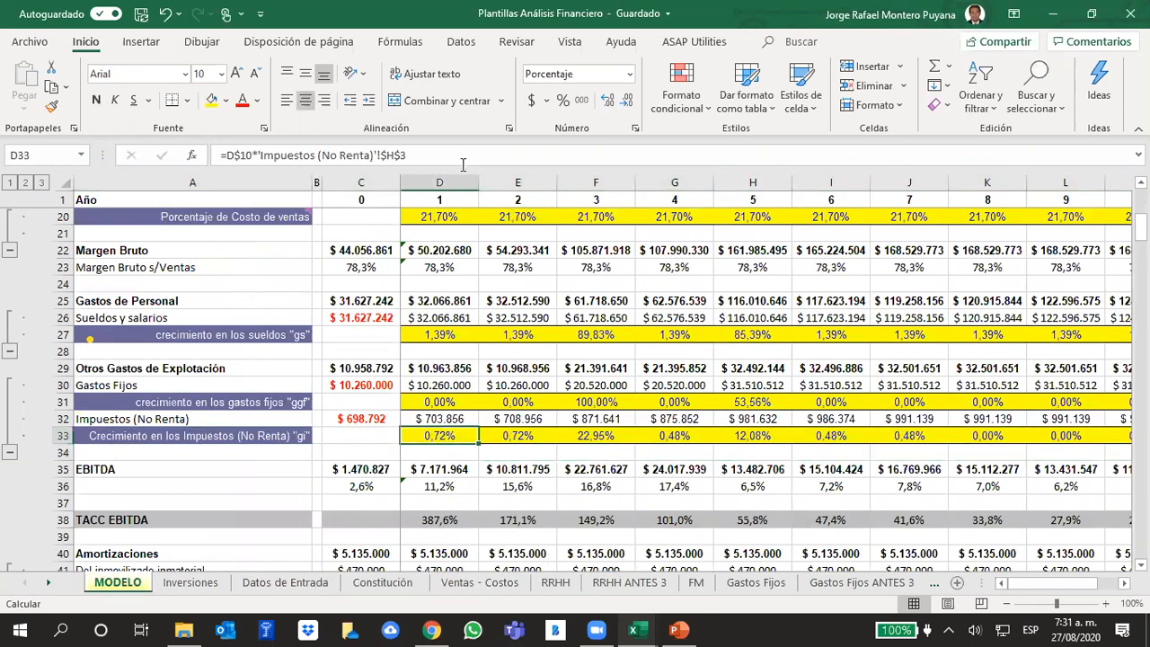
left_click(463, 158)
scroll(588, 360, "up", 6)
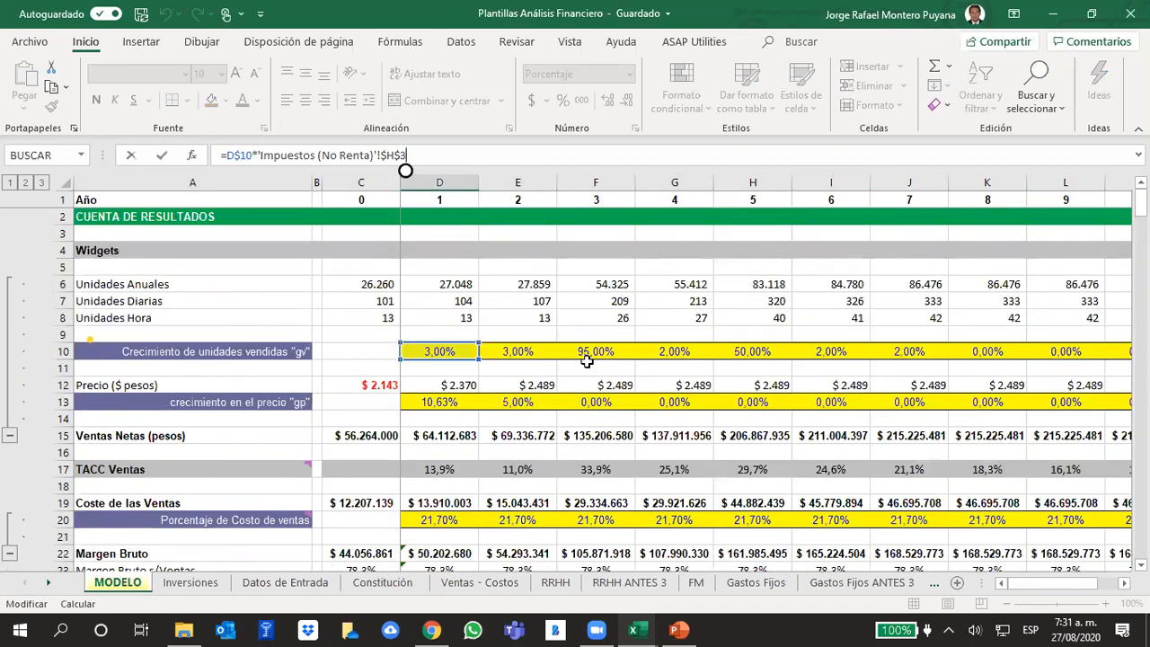
scroll(586, 360, "down", 7)
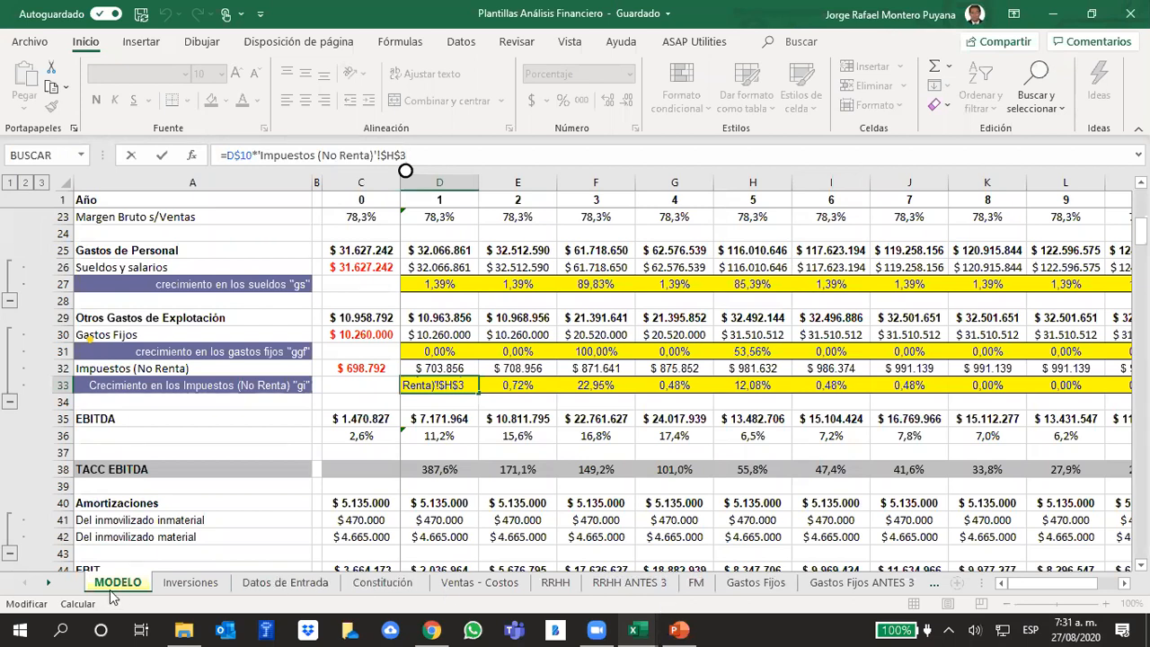
- Check the Total de Tributos formula in H2 of the Impuestos (No Renta) sheet and go back to MODELO
left_click(49, 586)
left_click(49, 586)
left_click(49, 586)
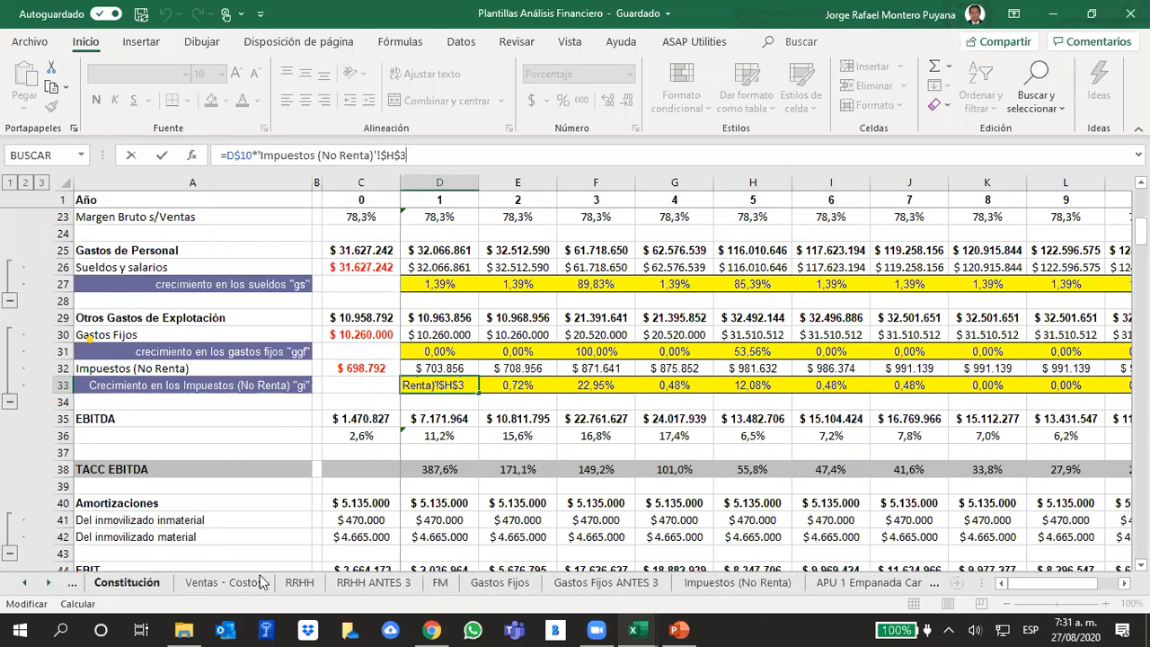
left_click(775, 586)
left_click(828, 454)
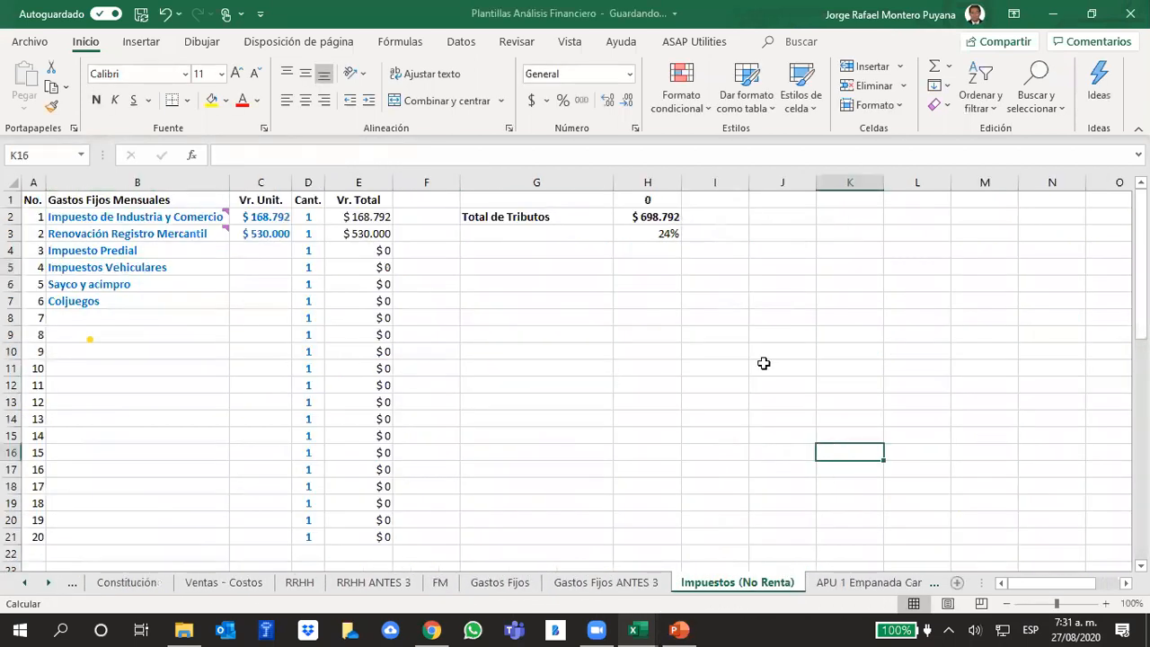
left_click(630, 221)
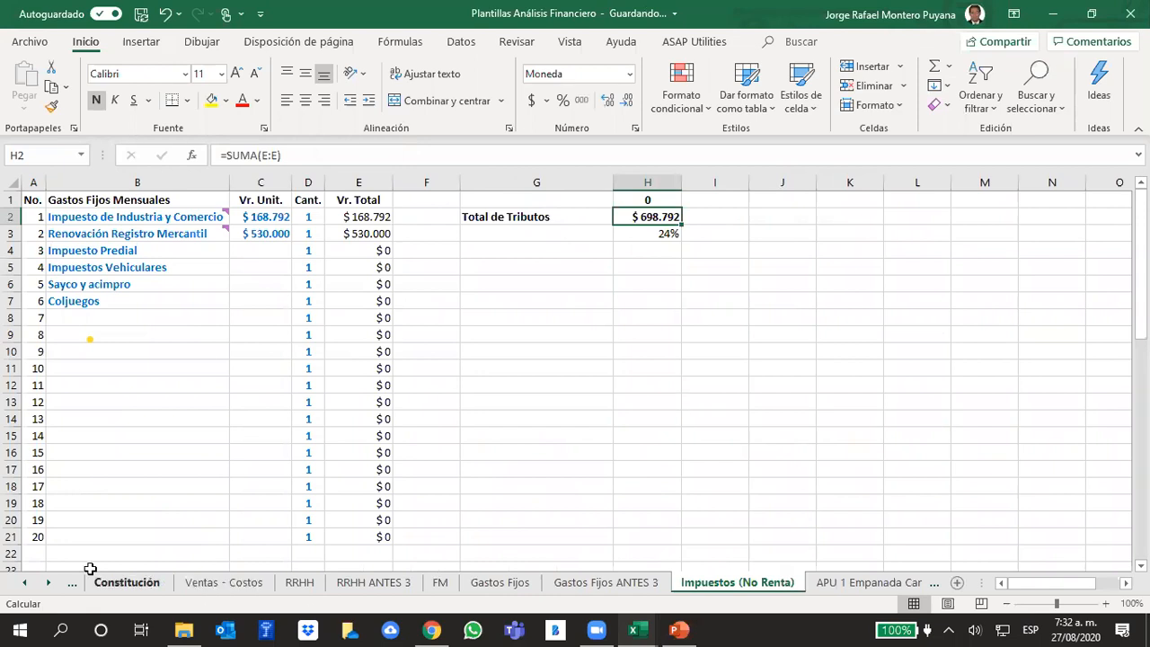
left_click(25, 584)
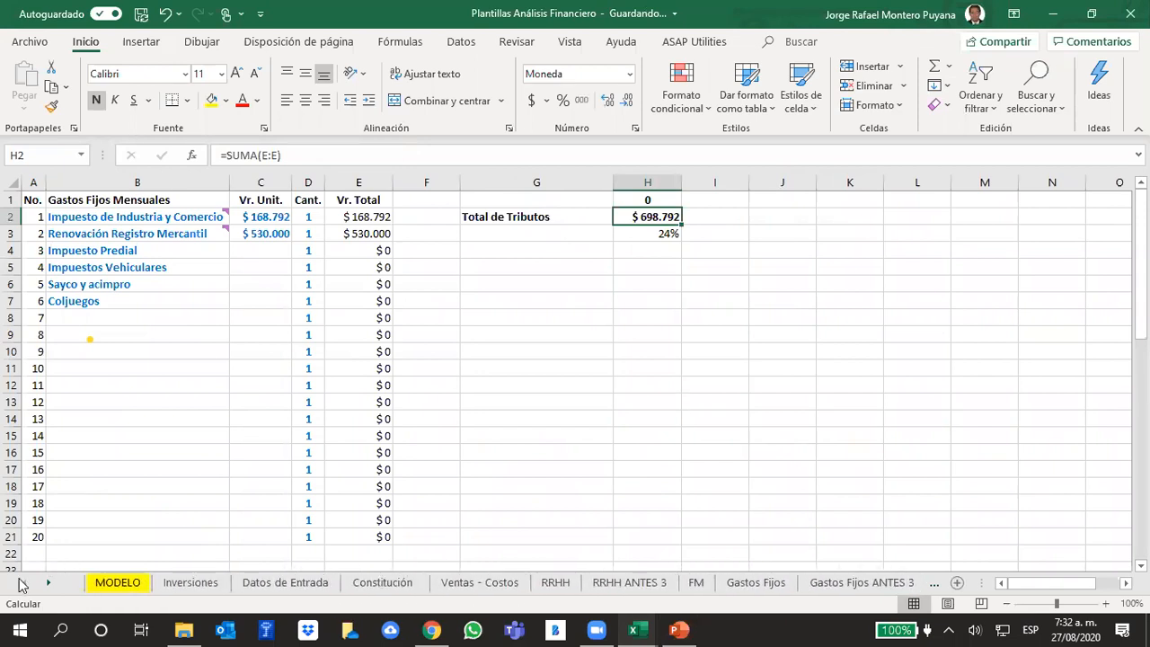
left_click(117, 583)
left_click(871, 404)
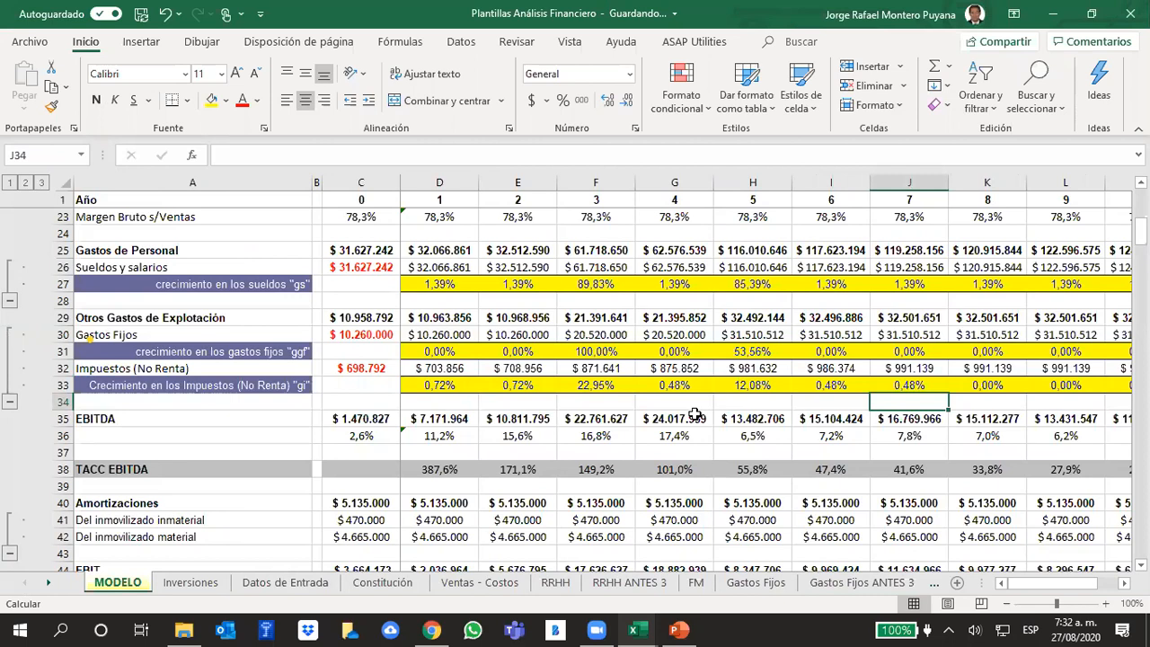
- Switch to PowerPoint and review the slides on recurring expenses, taxes and the income statement scheme, slides 236 to 238
left_click(678, 629)
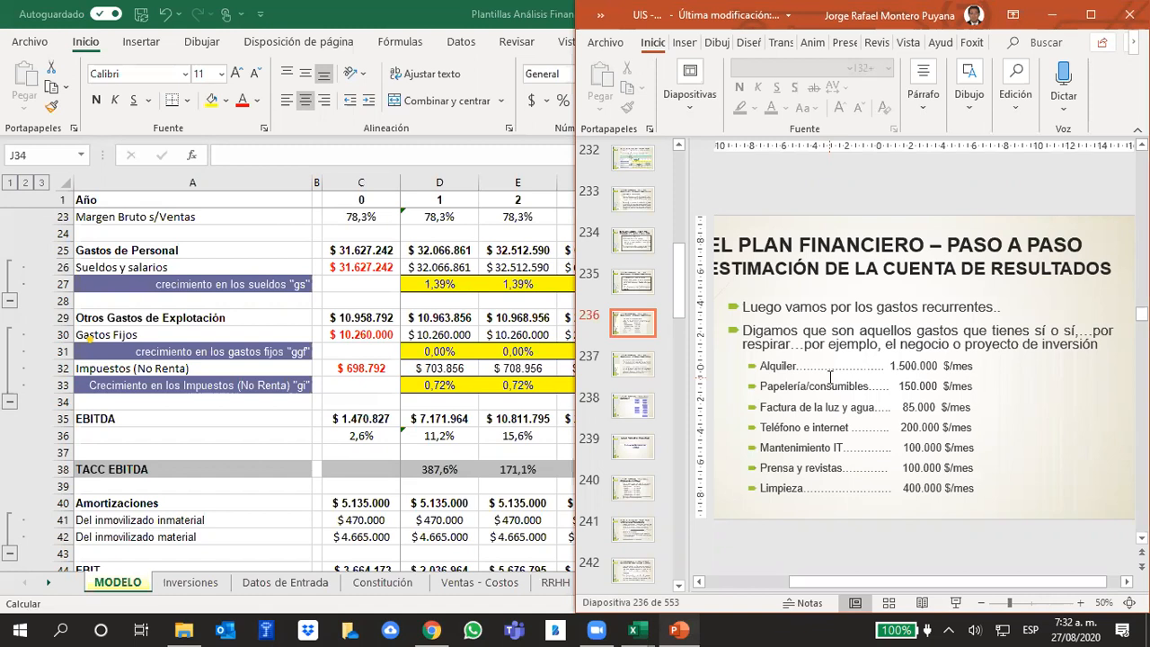
scroll(835, 326, "down", 1)
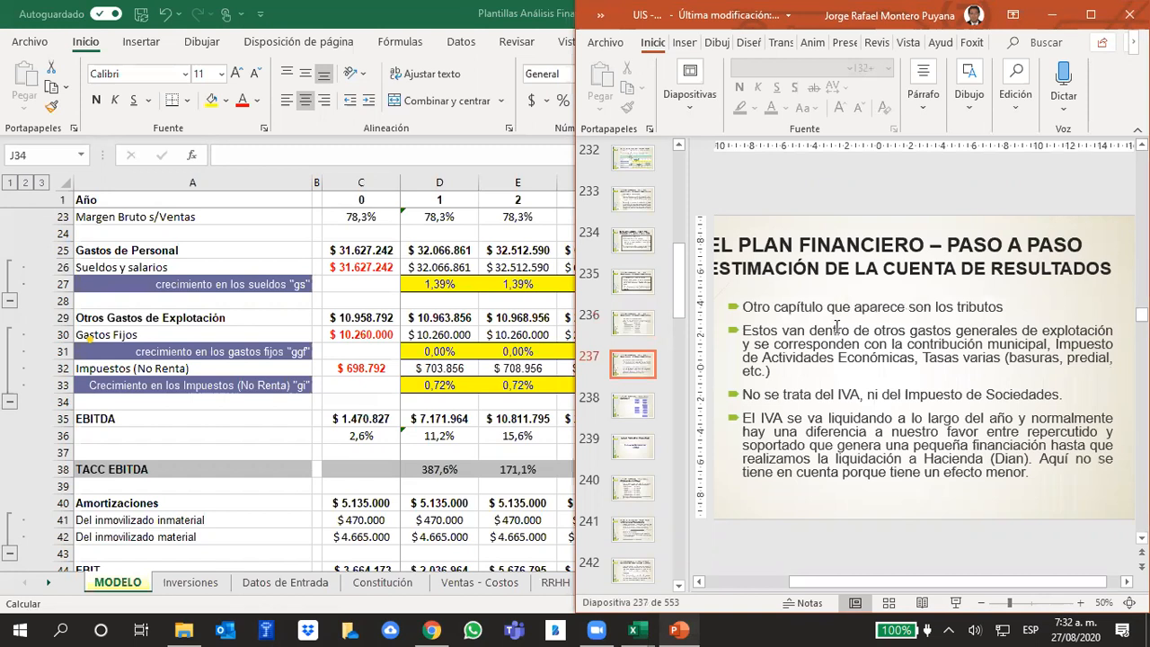
scroll(836, 326, "down", 1)
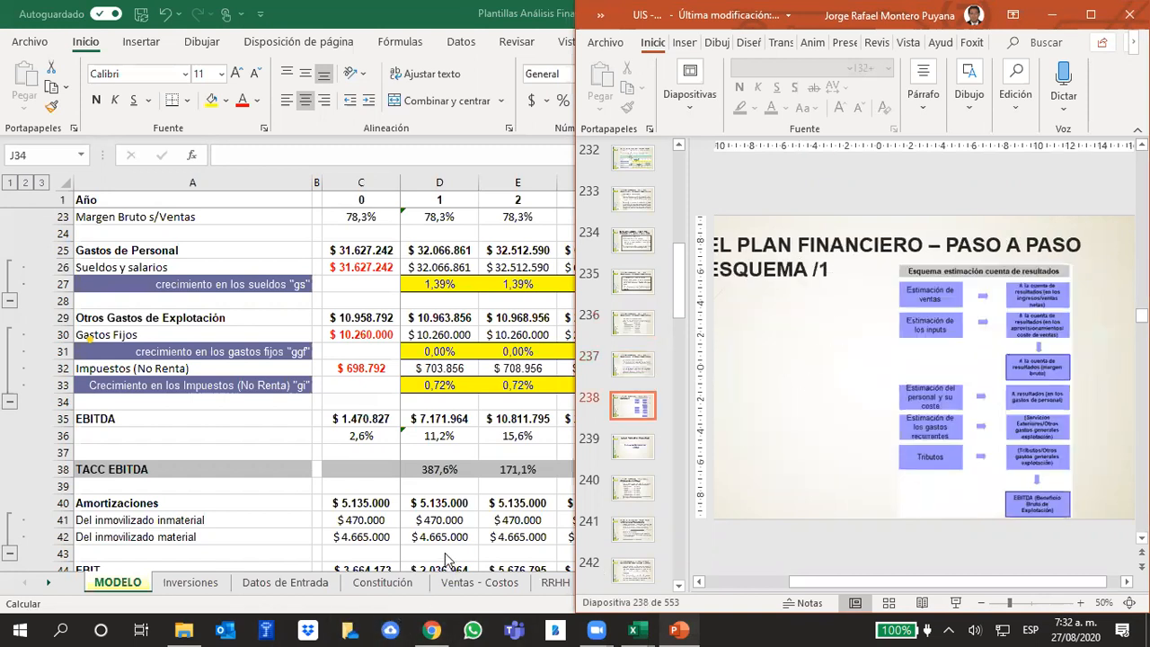
left_click(1051, 279)
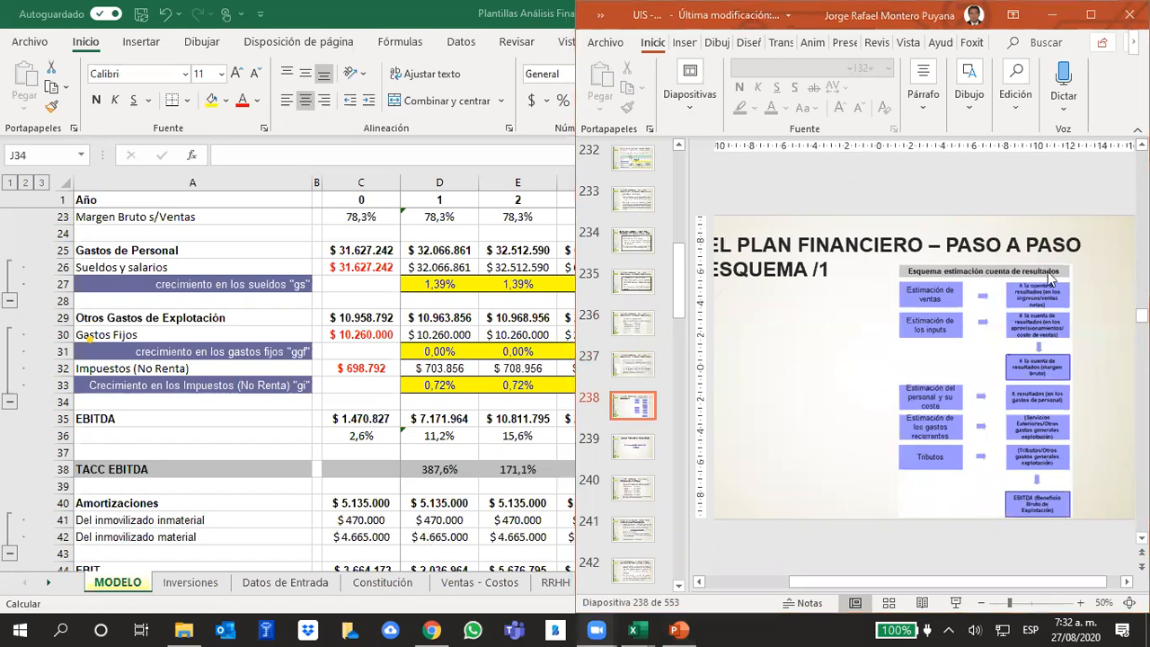
left_click(222, 446)
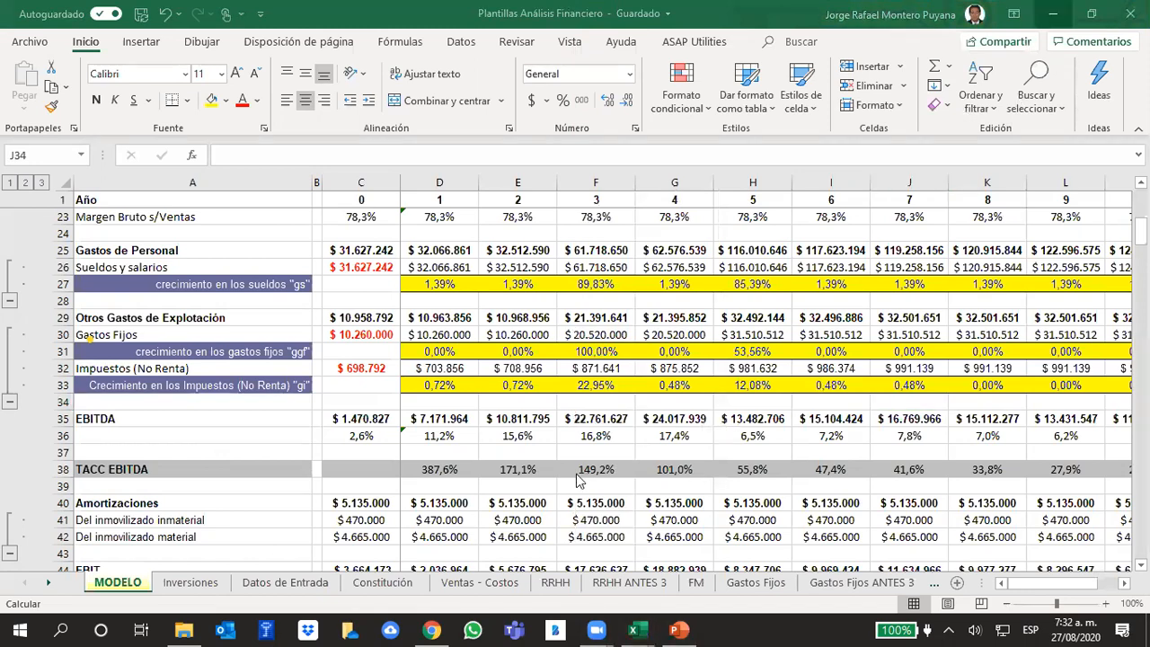
- Review the MODELO income statement in Excel from net sales down to EBITDA and select the EBITDA row 35
scroll(179, 377, "up", 5)
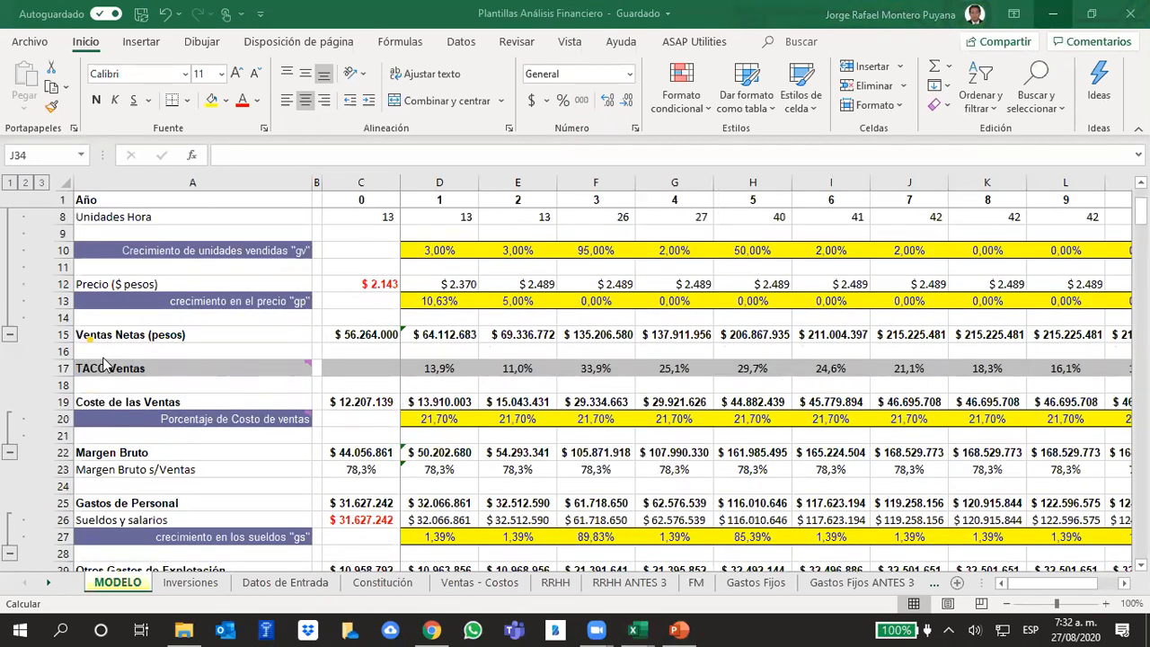
scroll(144, 479, "down", 1)
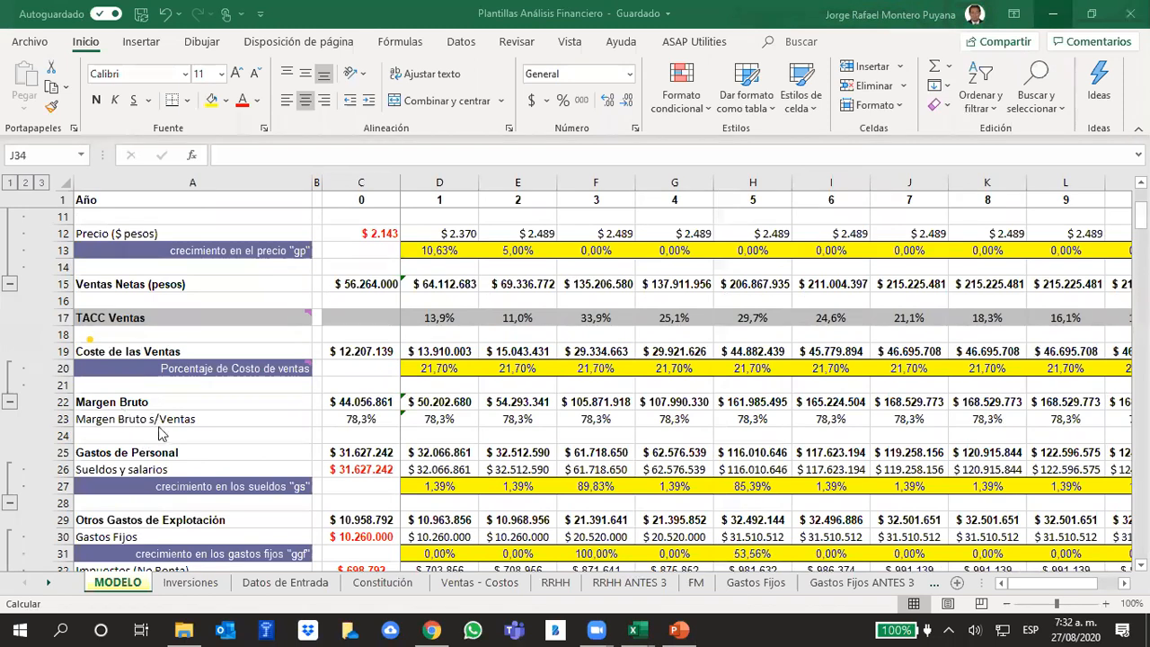
scroll(152, 431, "down", 3)
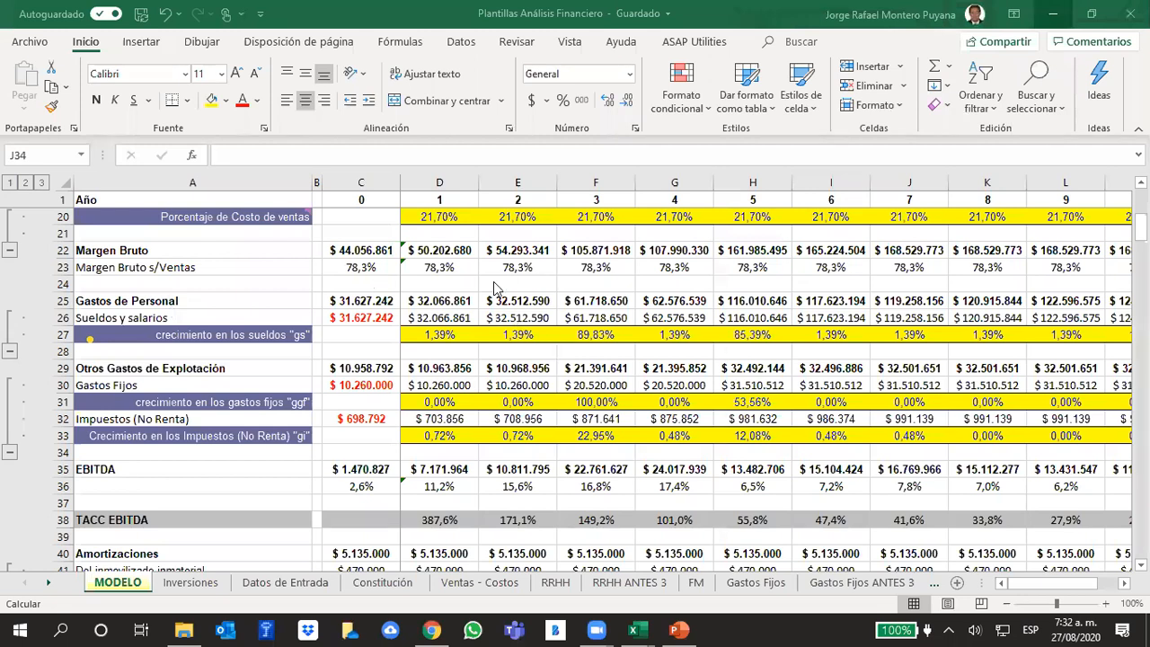
scroll(340, 340, "down", 2)
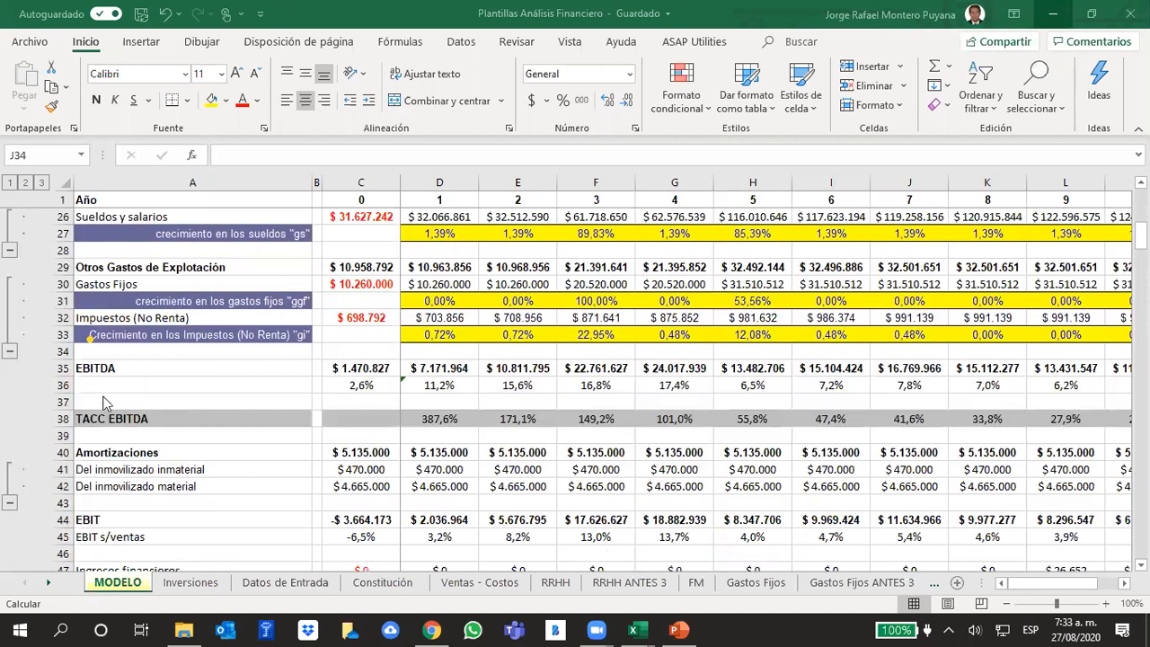
left_click(60, 369)
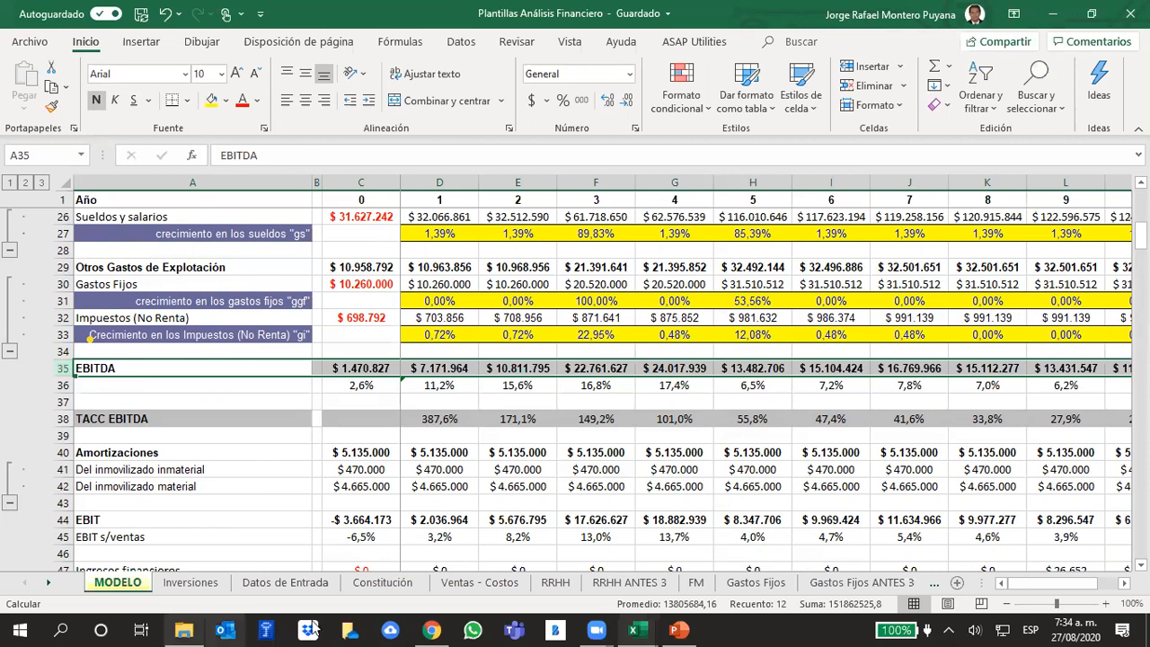
- Switch to Chrome, maximize its window and search Google for "ebitda para que sirve"
left_click(431, 629)
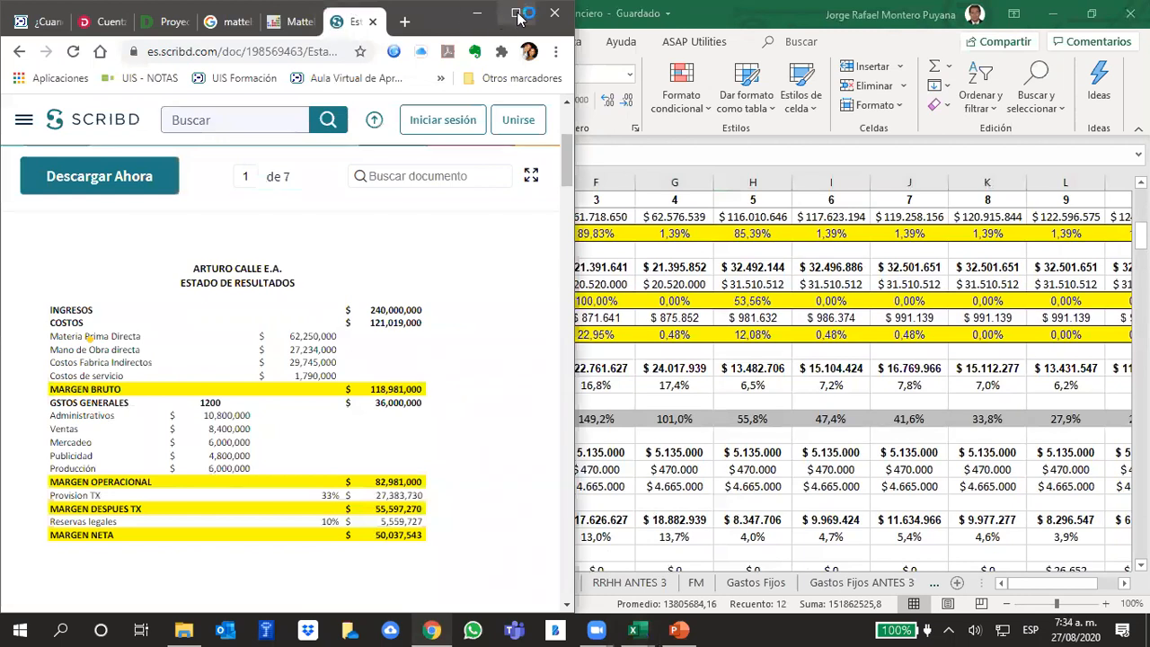
left_click(516, 14)
left_click(577, 41)
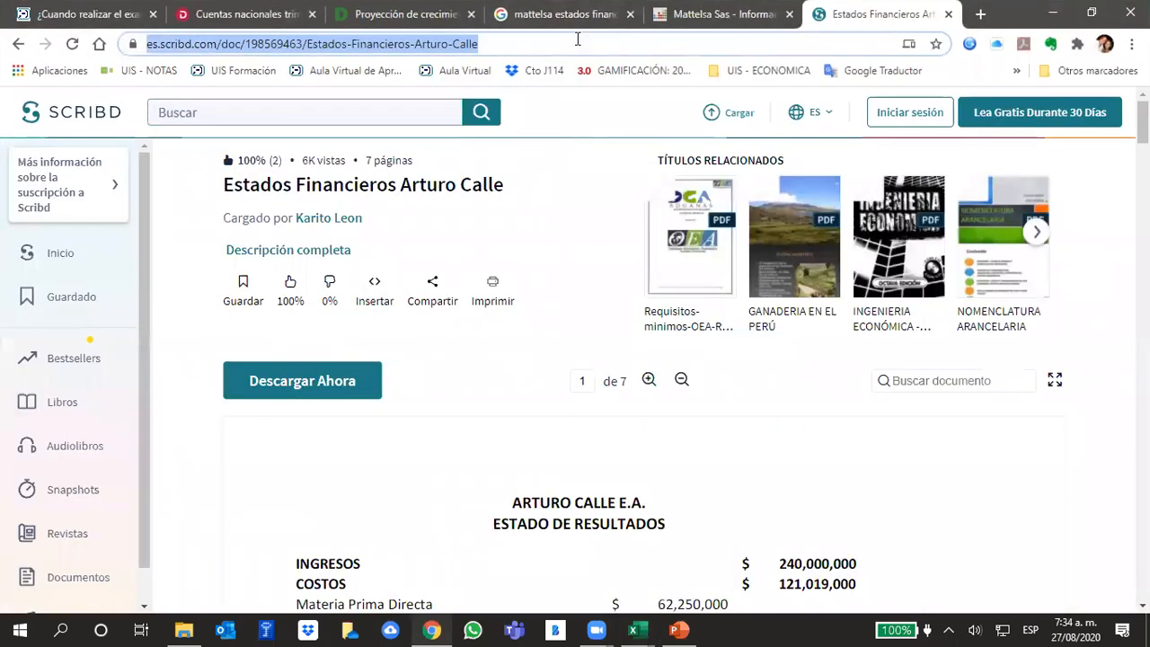
type("ebid")
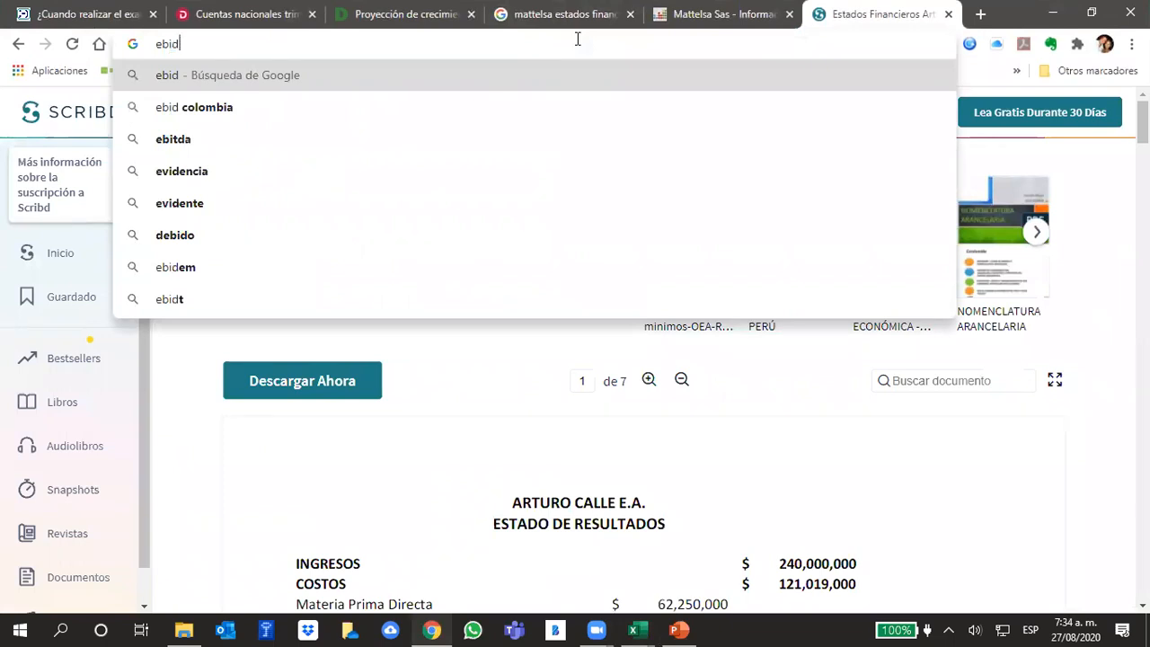
key("BackSpace")
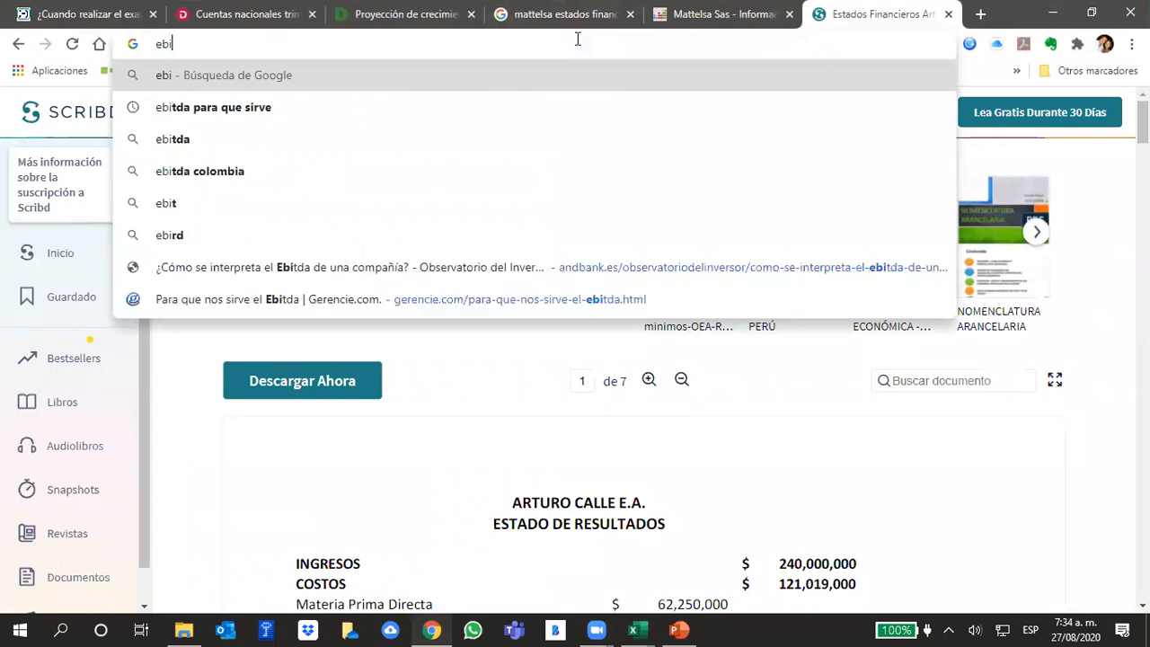
key("Down")
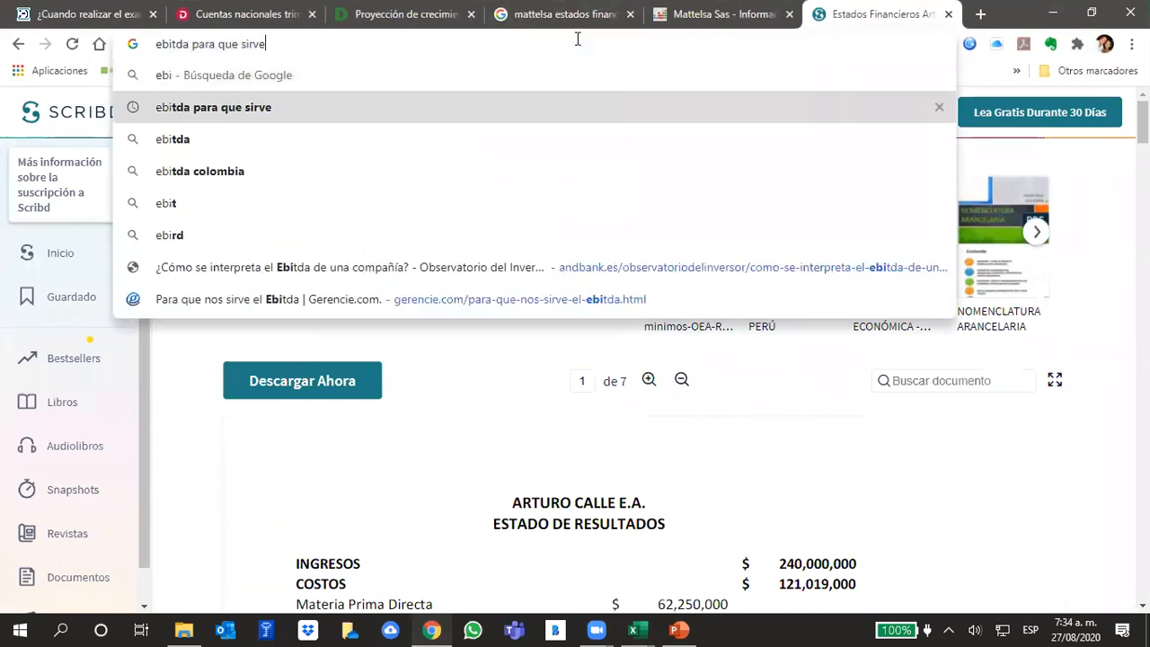
key("Return")
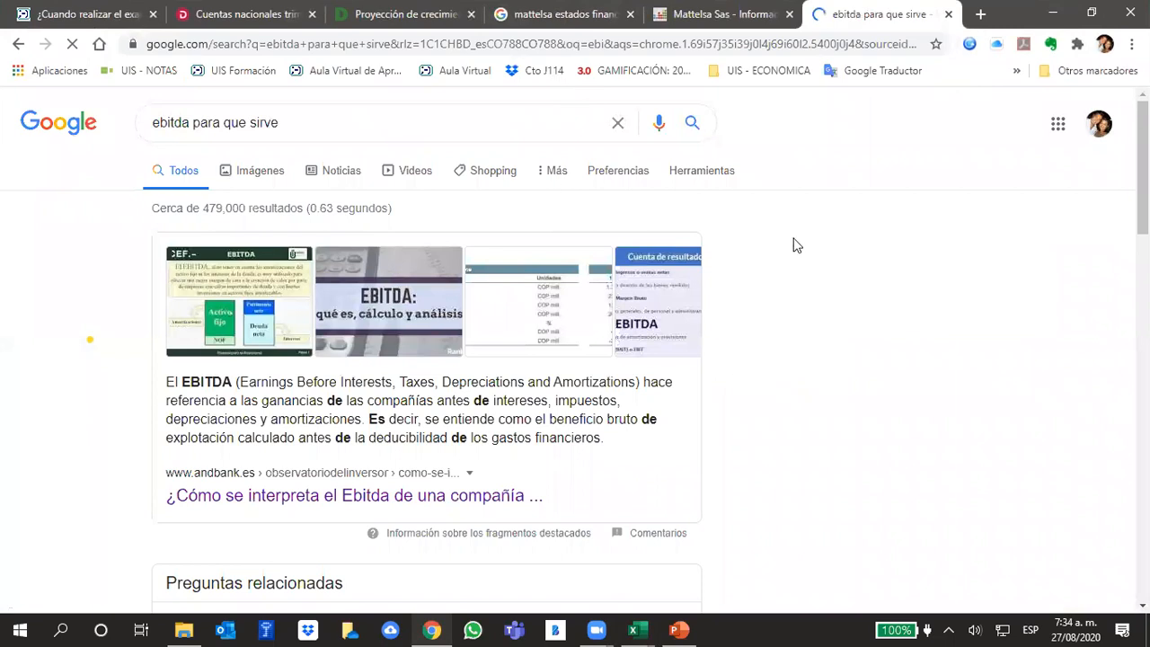
- Read the Gerencie.com article "Para que nos sirve el Ebitda" from the search results and return to the Plantillas Análisis Financiero workbook in Excel
scroll(806, 336, "down", 1)
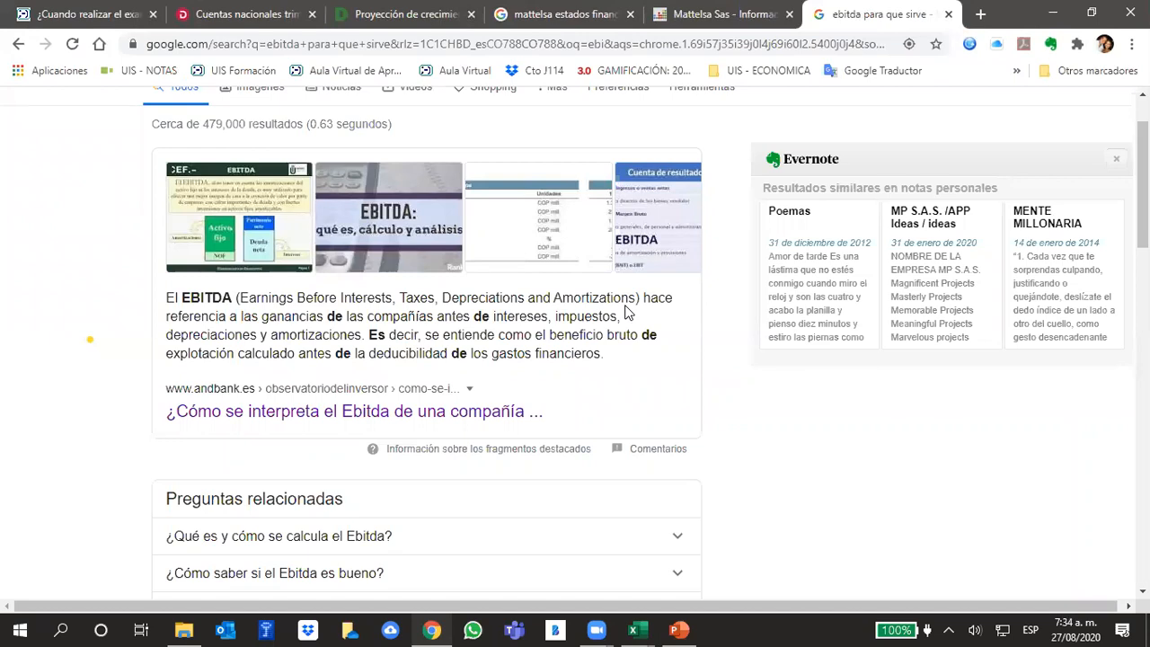
scroll(726, 379, "down", 5)
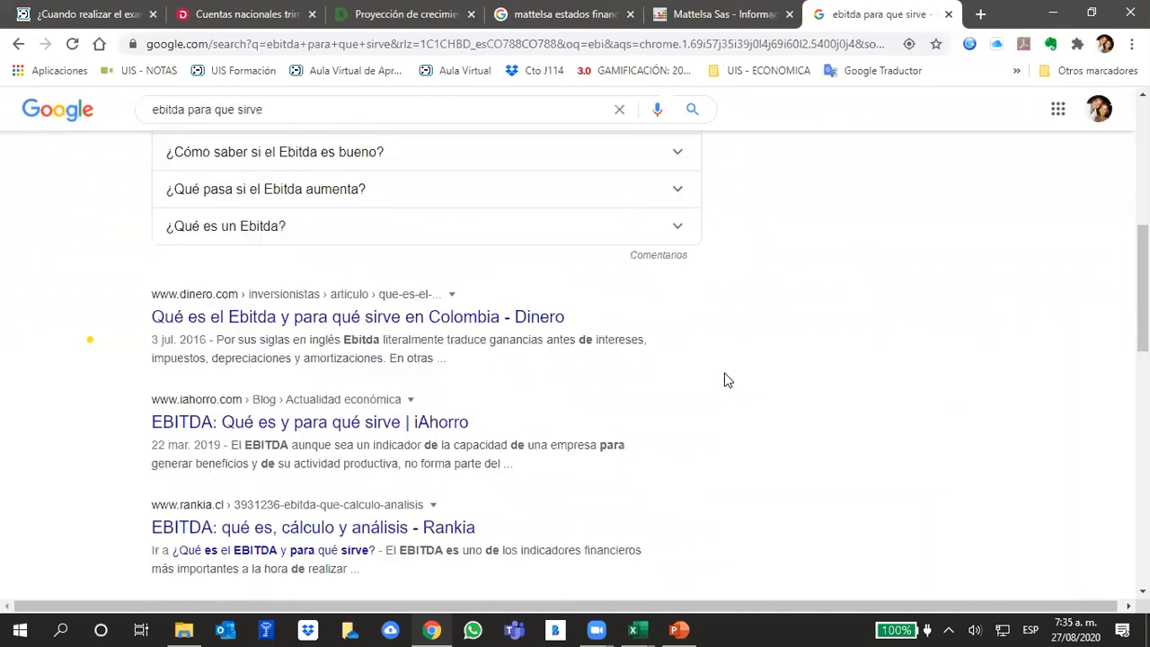
scroll(730, 385, "down", 3)
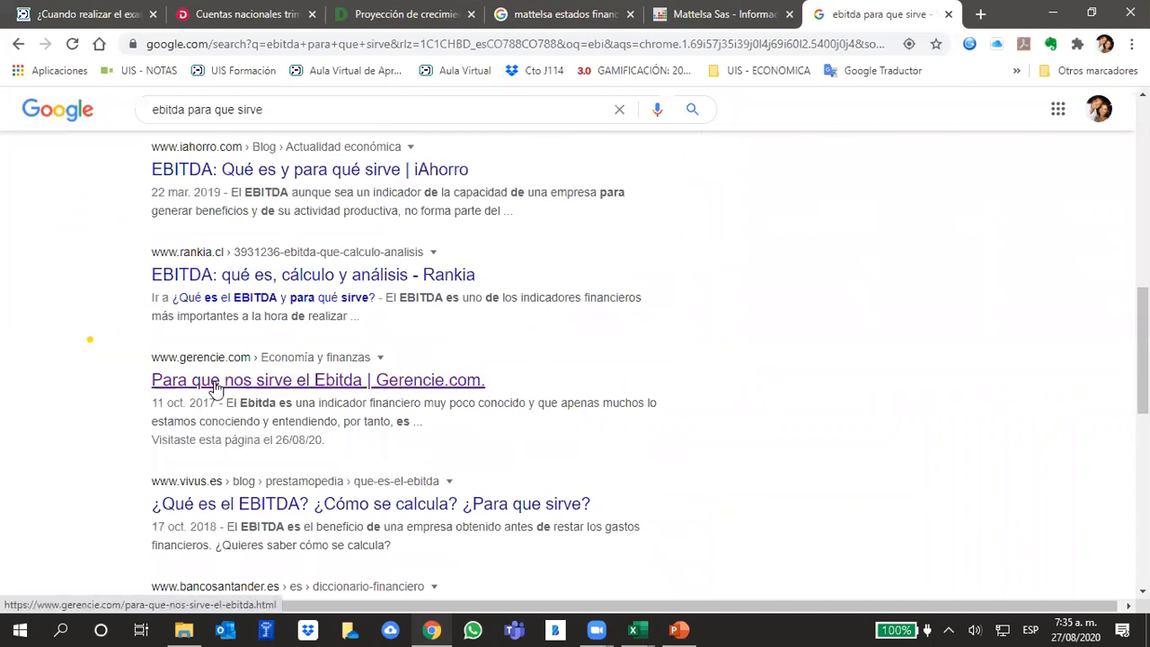
left_click(215, 382)
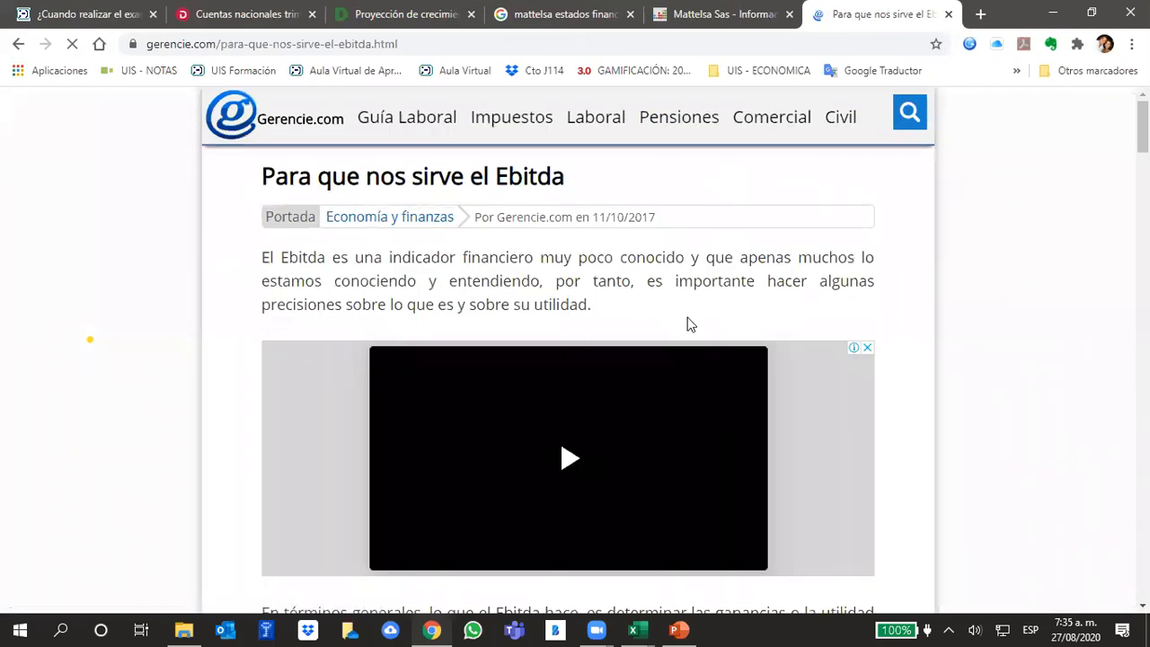
scroll(687, 319, "down", 4)
scroll(975, 364, "up", 2)
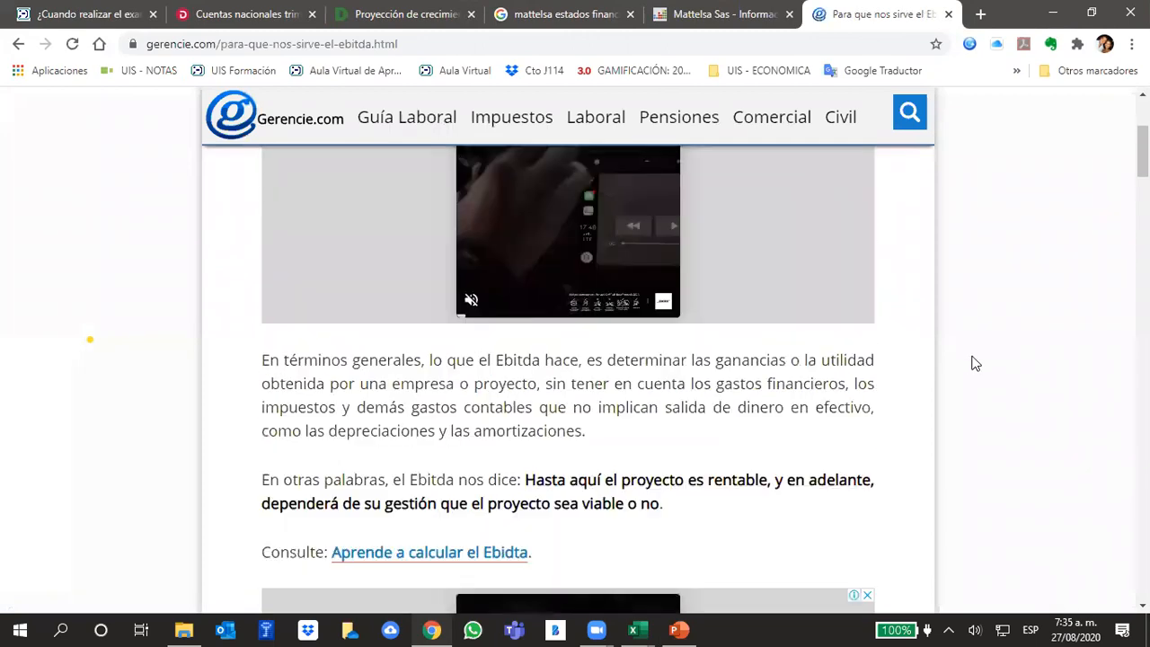
scroll(916, 359, "up", 3)
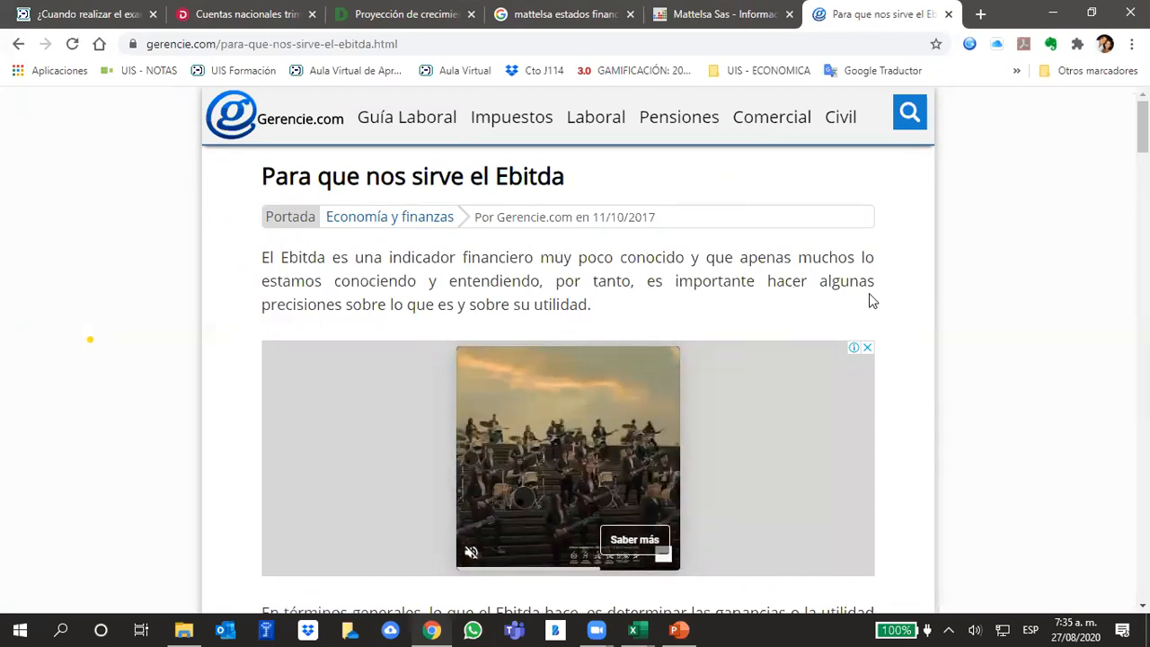
scroll(876, 301, "down", 5)
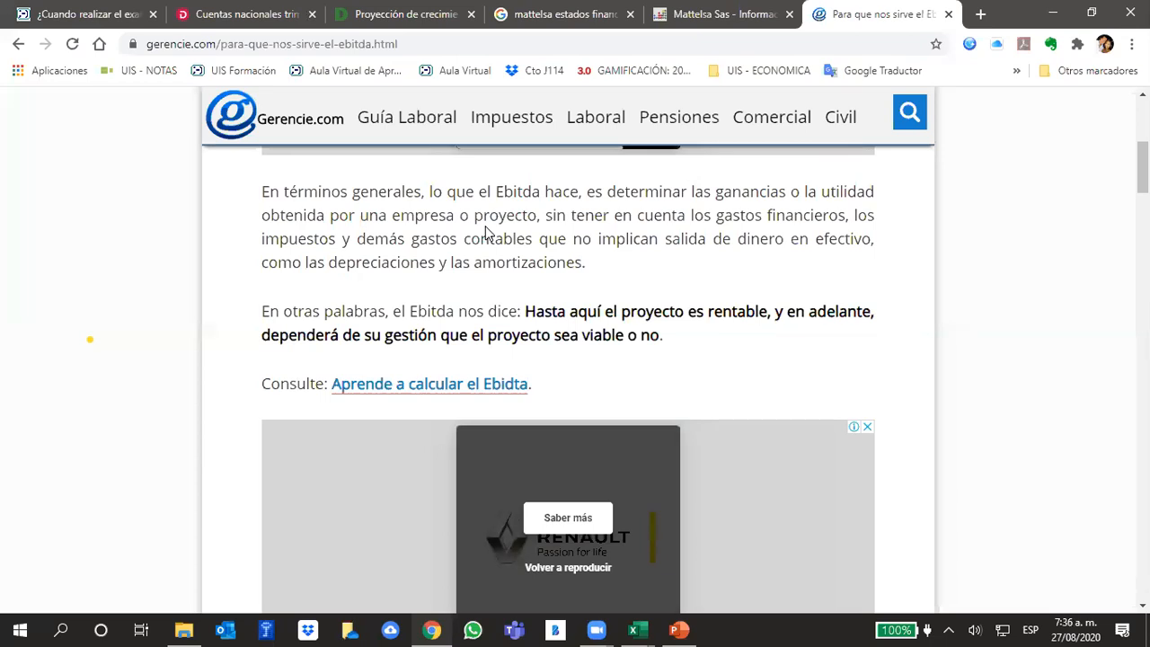
left_click(634, 630)
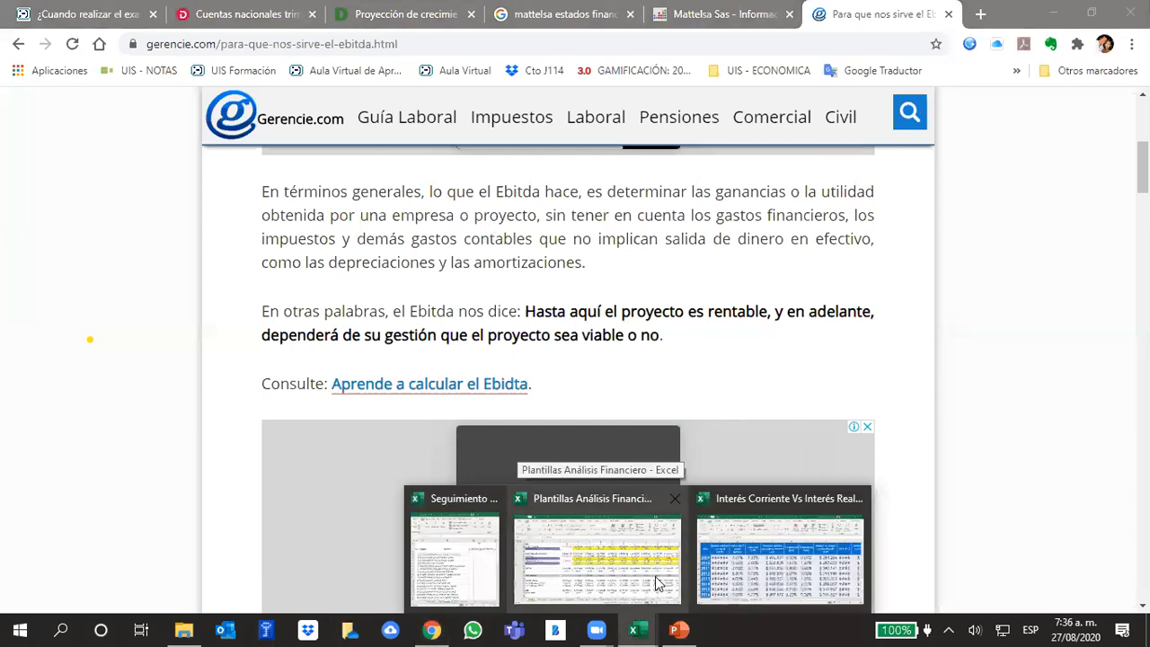
left_click(656, 580)
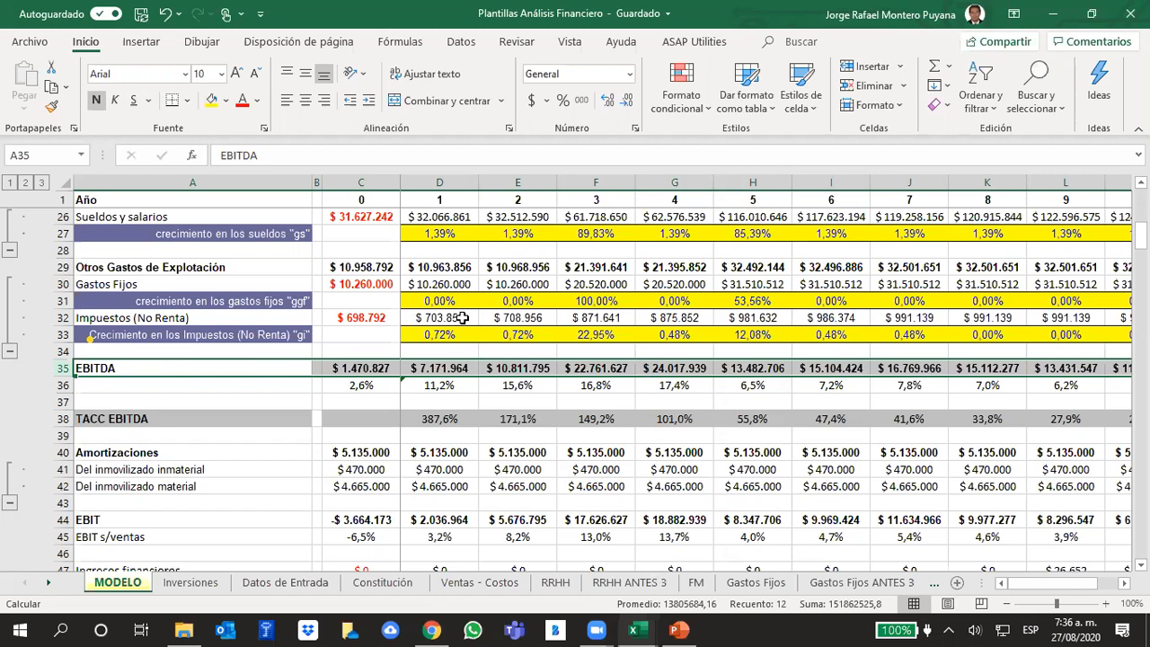
- Inspect the year 0 EBITDA formula in C35 against the rows from net sales down, and select the whole EBITDA row 35
left_click(986, 419)
left_click(325, 371)
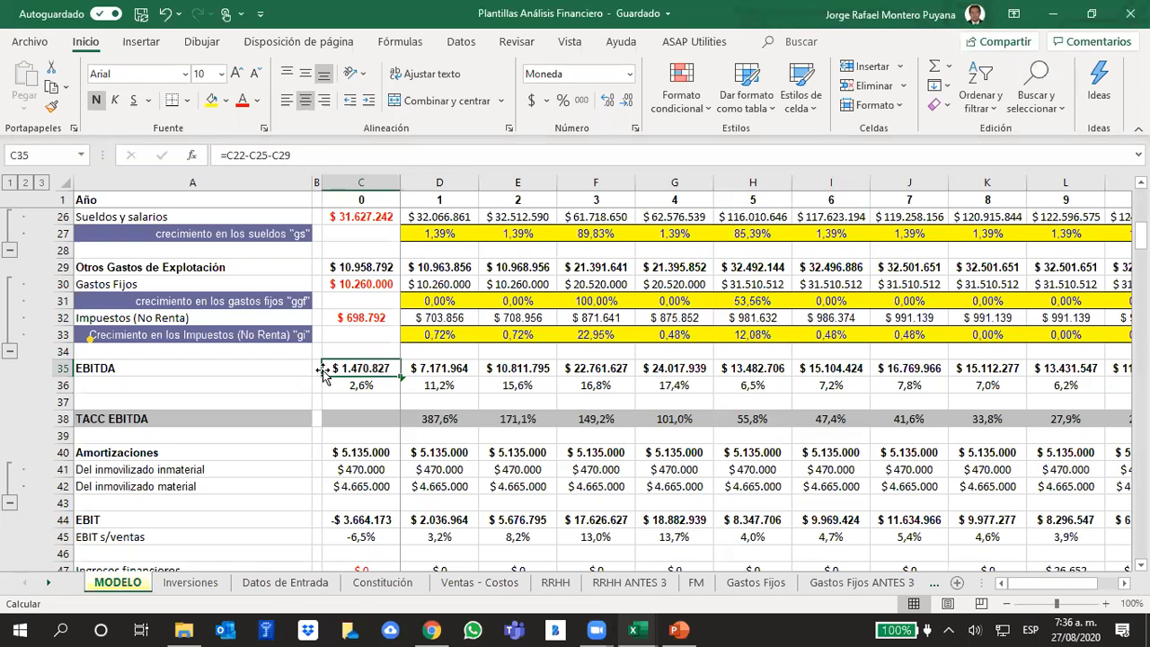
scroll(583, 269, "up", 6)
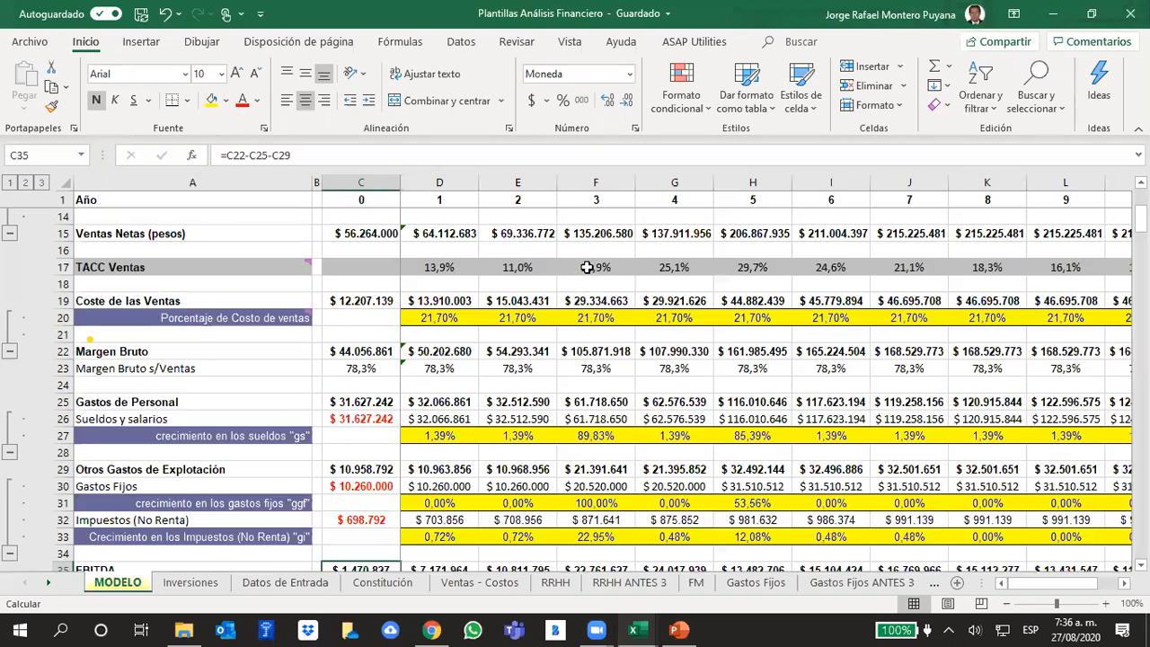
scroll(590, 290, "down", 4)
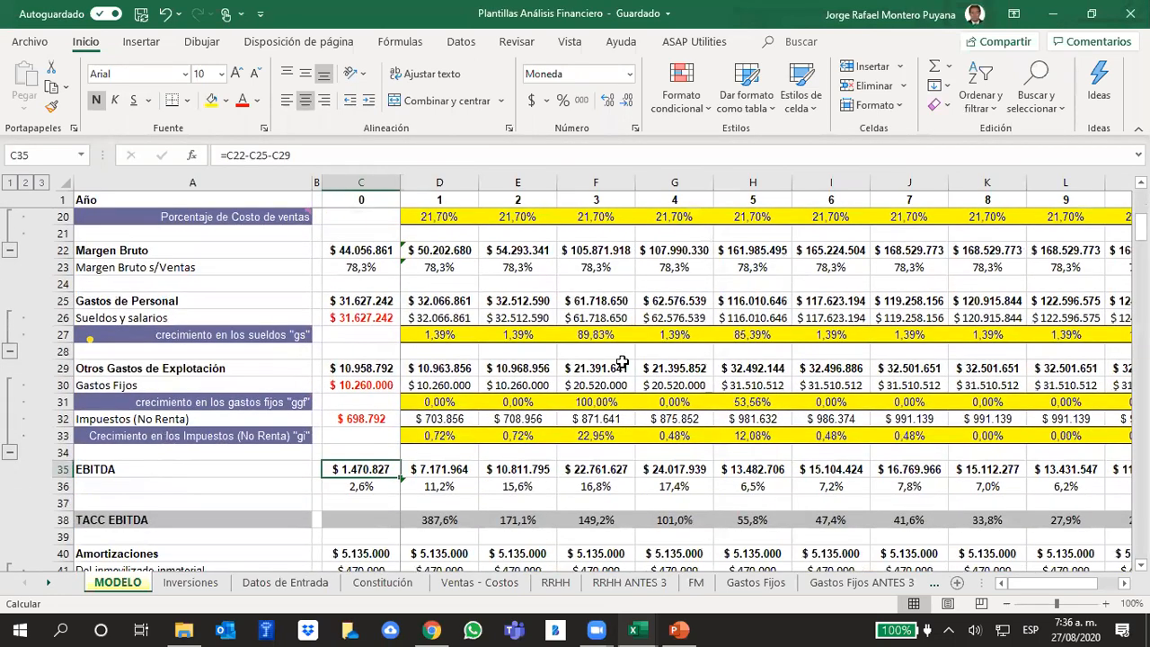
scroll(601, 350, "down", 2)
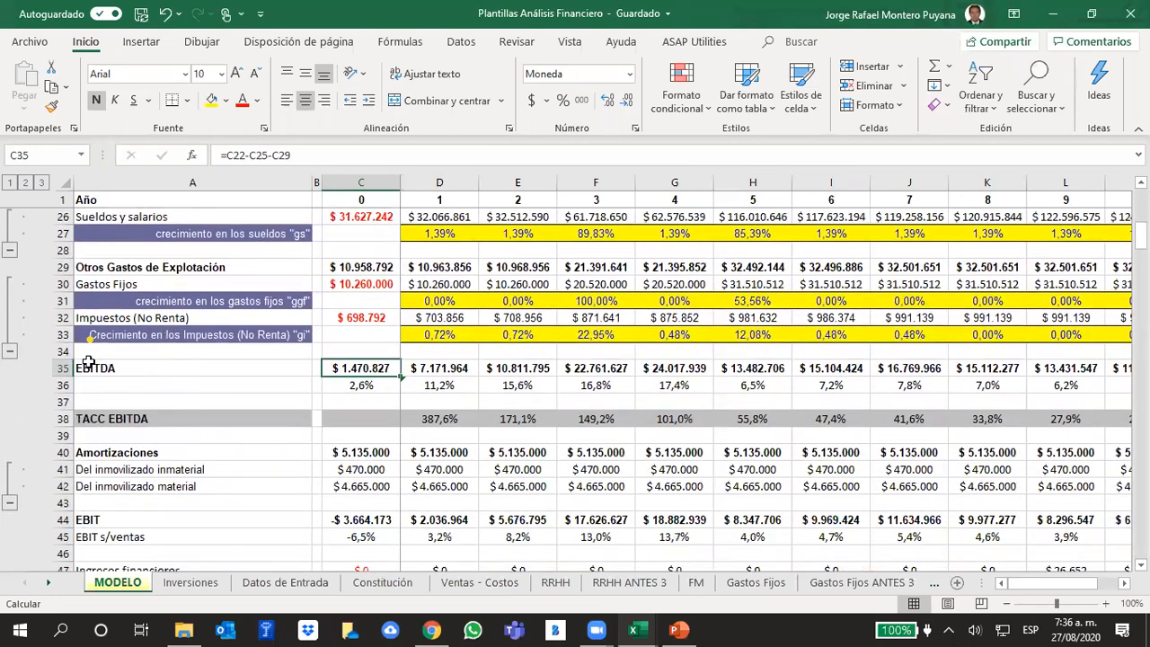
left_click(57, 368)
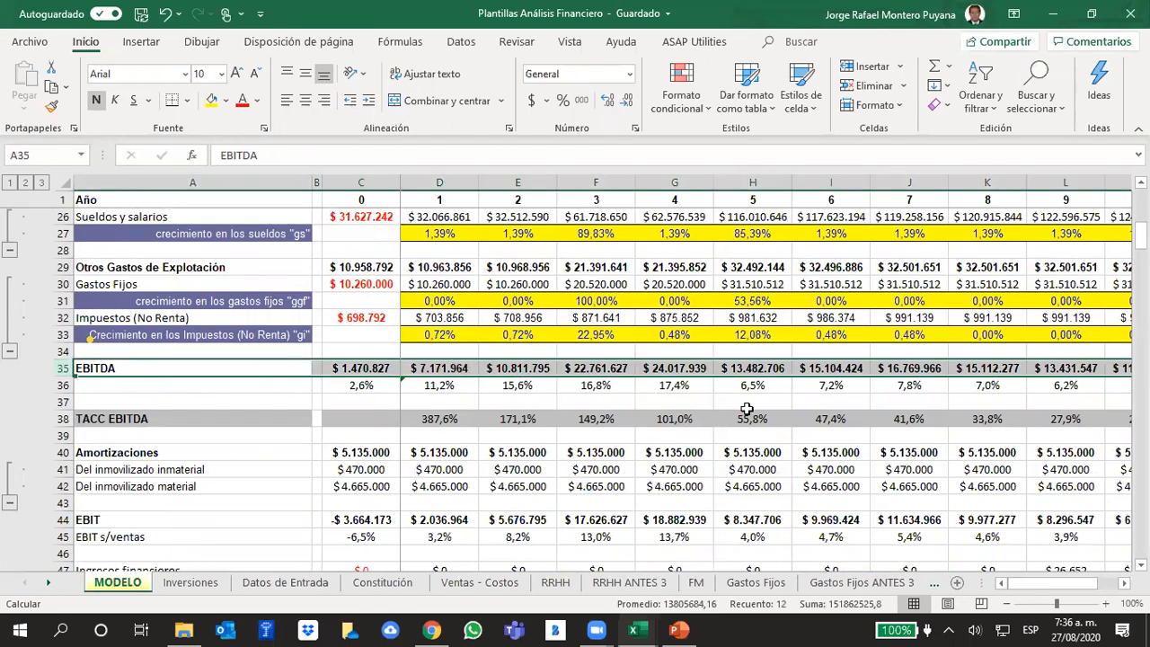
left_click_drag(1043, 585, 929, 593)
left_click(737, 332)
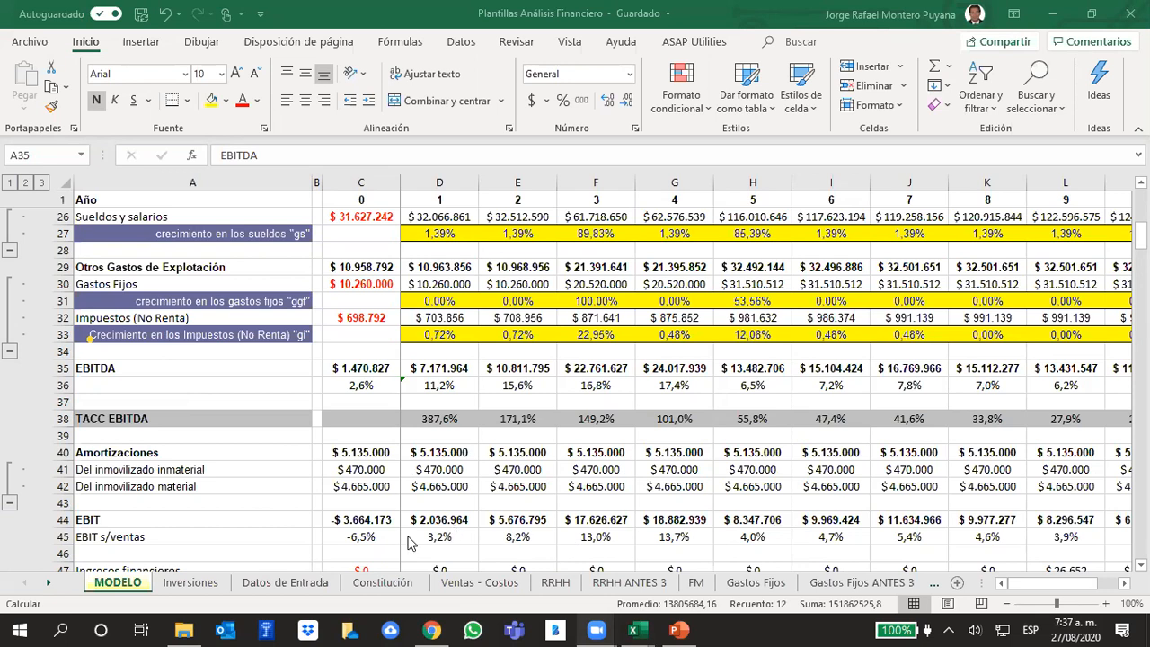
- Switch to Chrome and read the rest of the Gerencie.com Ebitda article, including the example comparing two projects with different financing
left_click(433, 630)
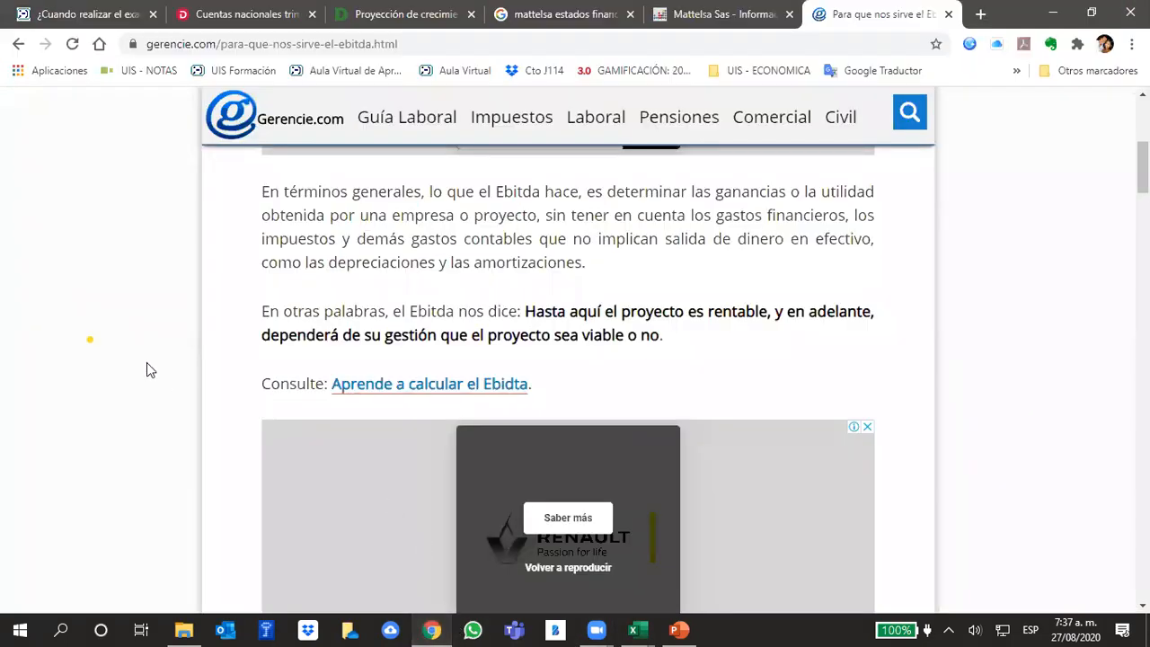
scroll(998, 326, "down", 5)
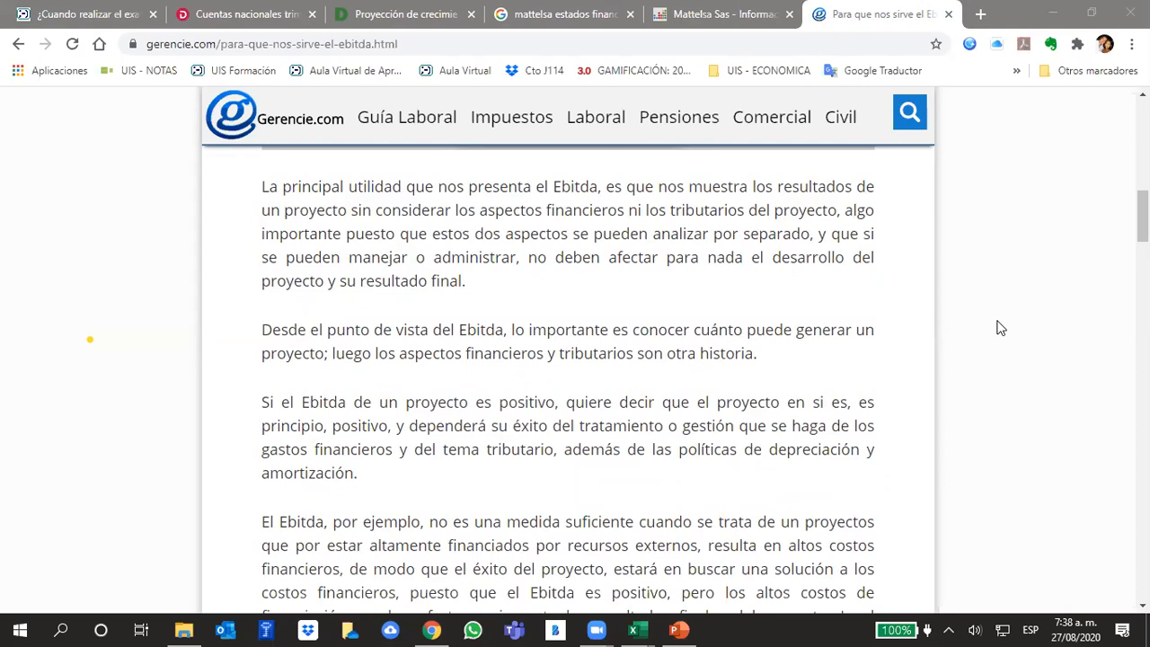
scroll(772, 352, "down", 5)
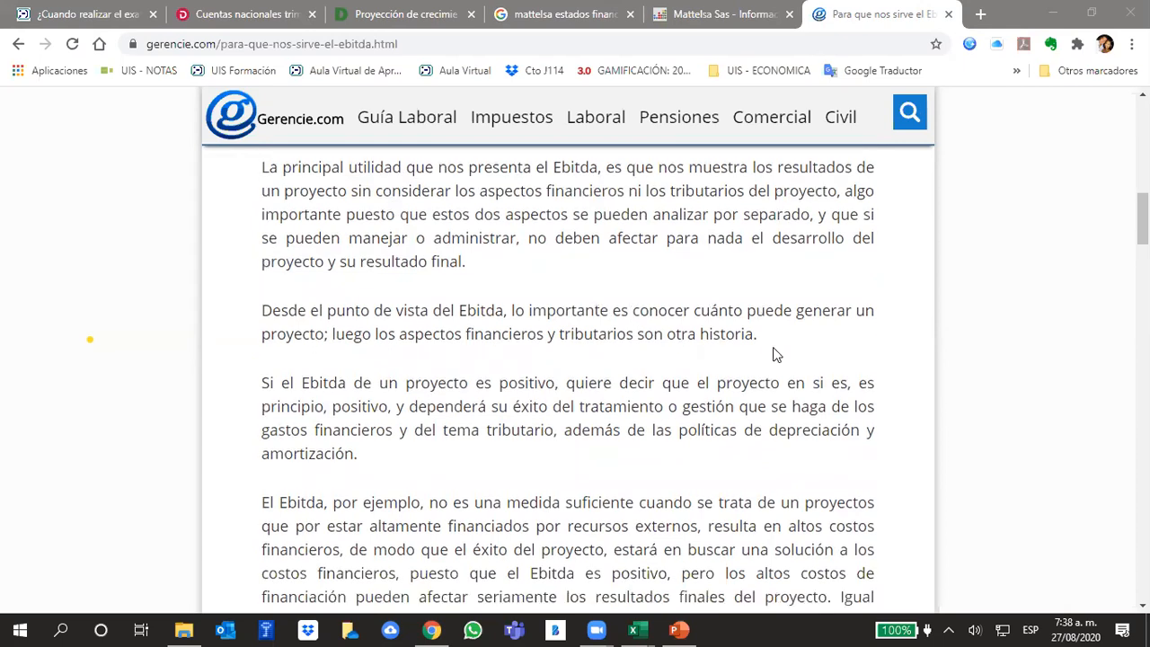
scroll(775, 354, "up", 3)
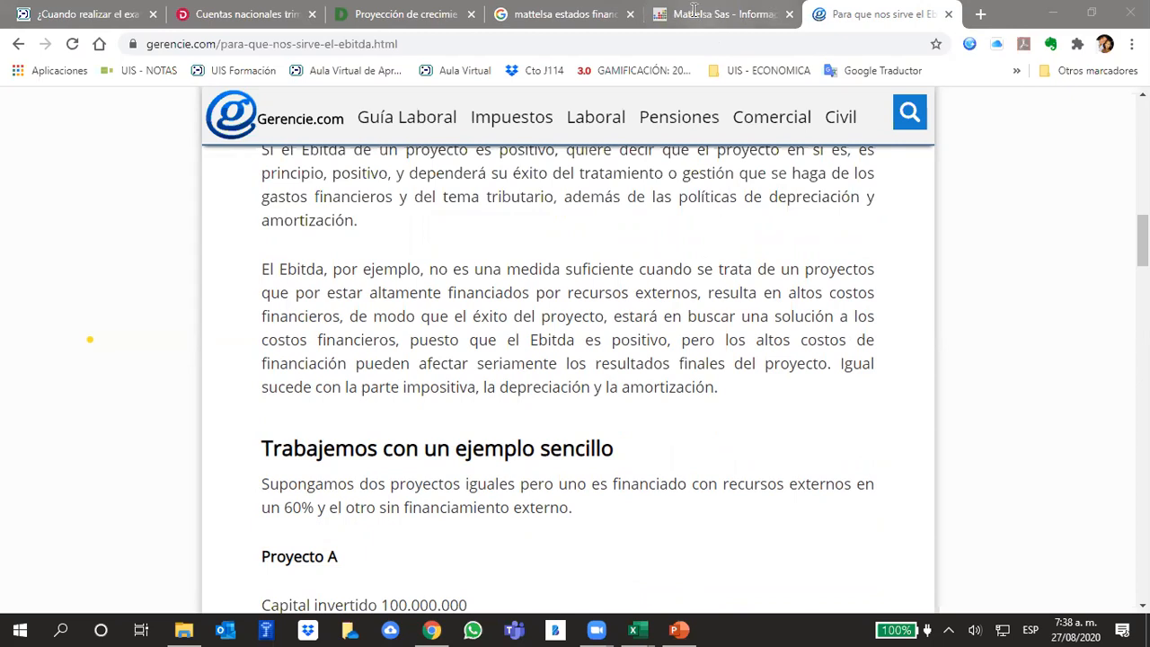
scroll(418, 299, "down", 3)
scroll(418, 299, "down", 8)
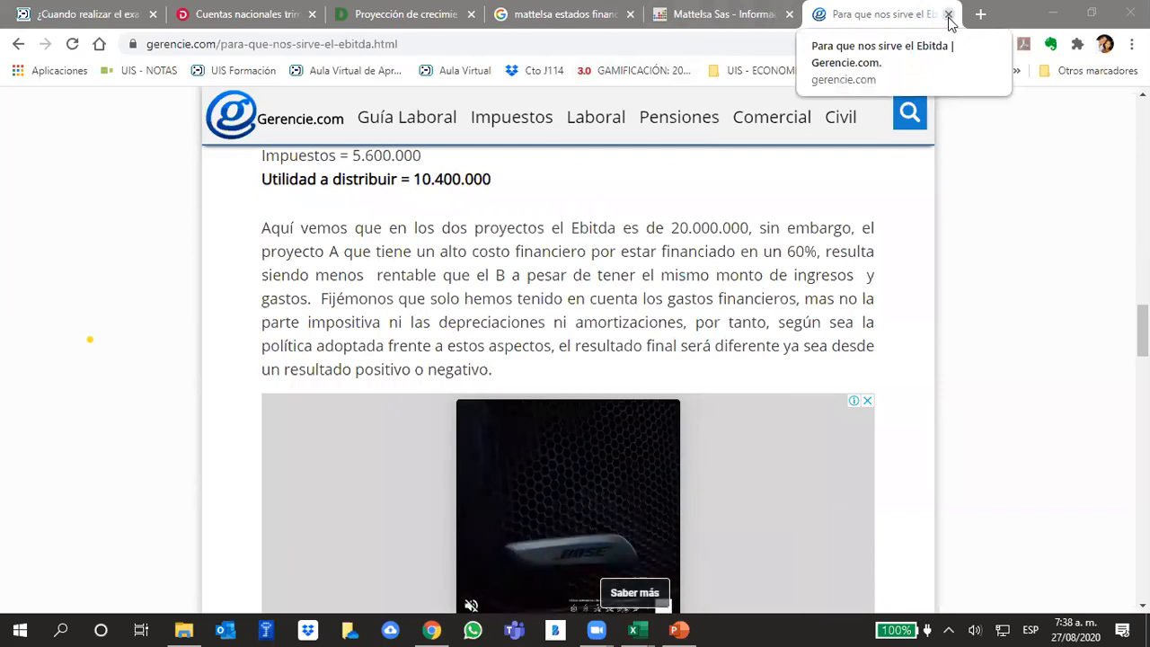
- Close the Gerencie.com article and Mattelsa Sas company information pages, and return to the Plantillas Análisis Financiero workbook in Excel
left_click(949, 16)
left_click(950, 15)
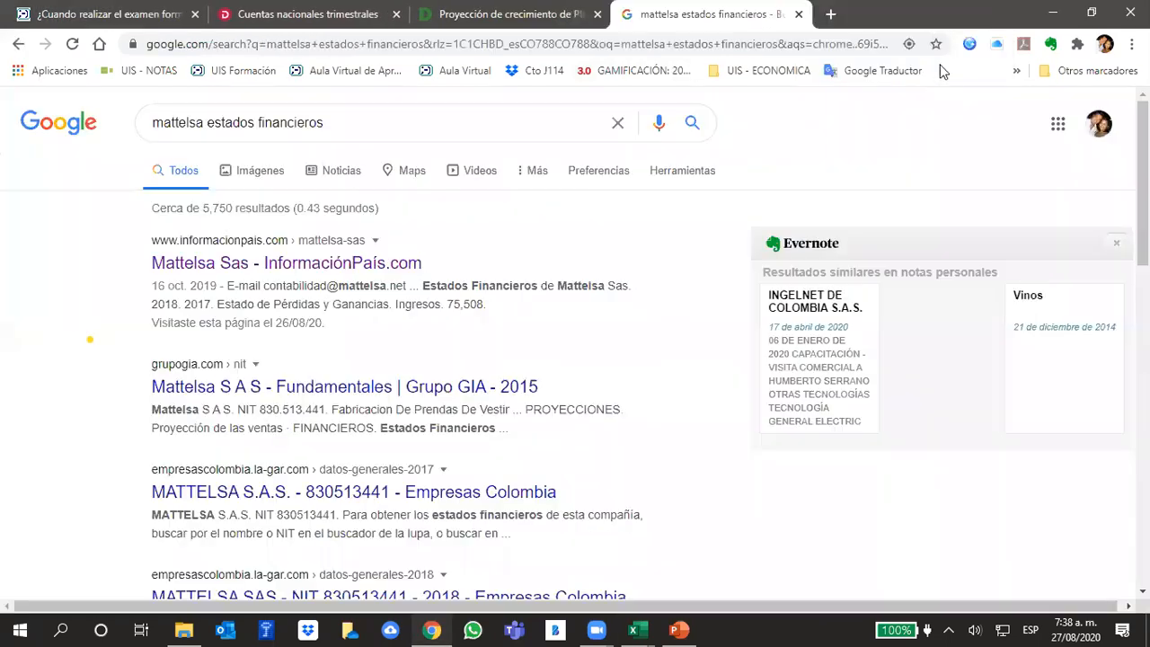
mouse_move(633, 629)
left_click(618, 590)
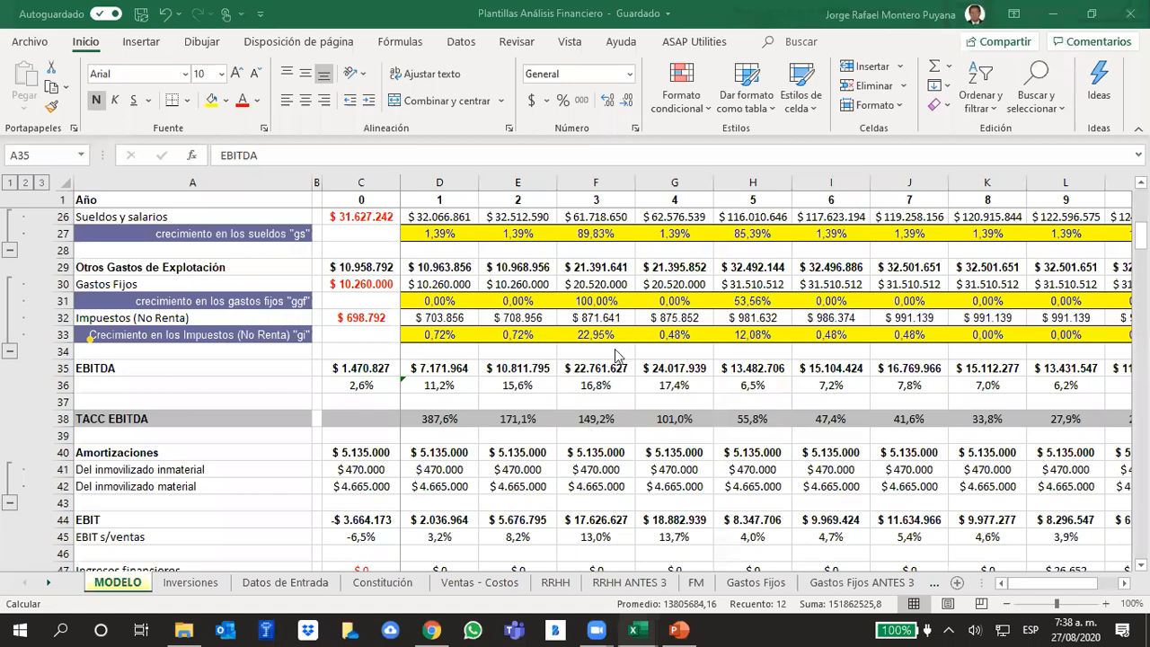
- Review the MODELO sheet from the unit sales and EBITDA rows down to the fixed assets, current assets and liabilities
scroll(634, 301, "up", 7)
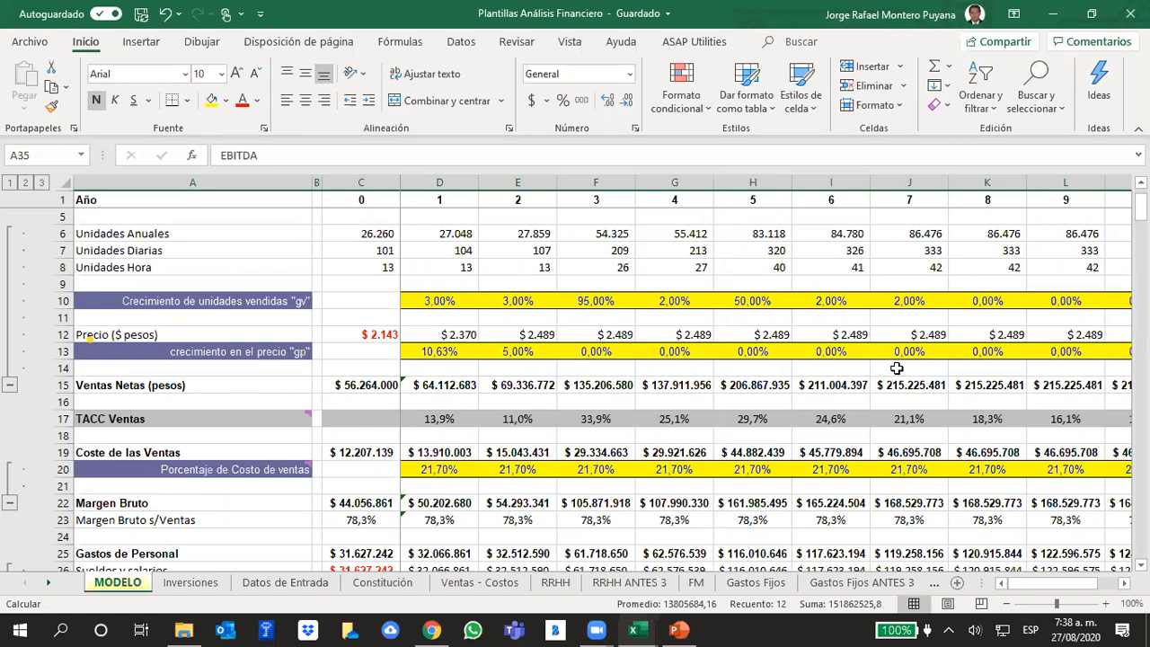
scroll(665, 467, "down", 4)
scroll(714, 431, "down", 2)
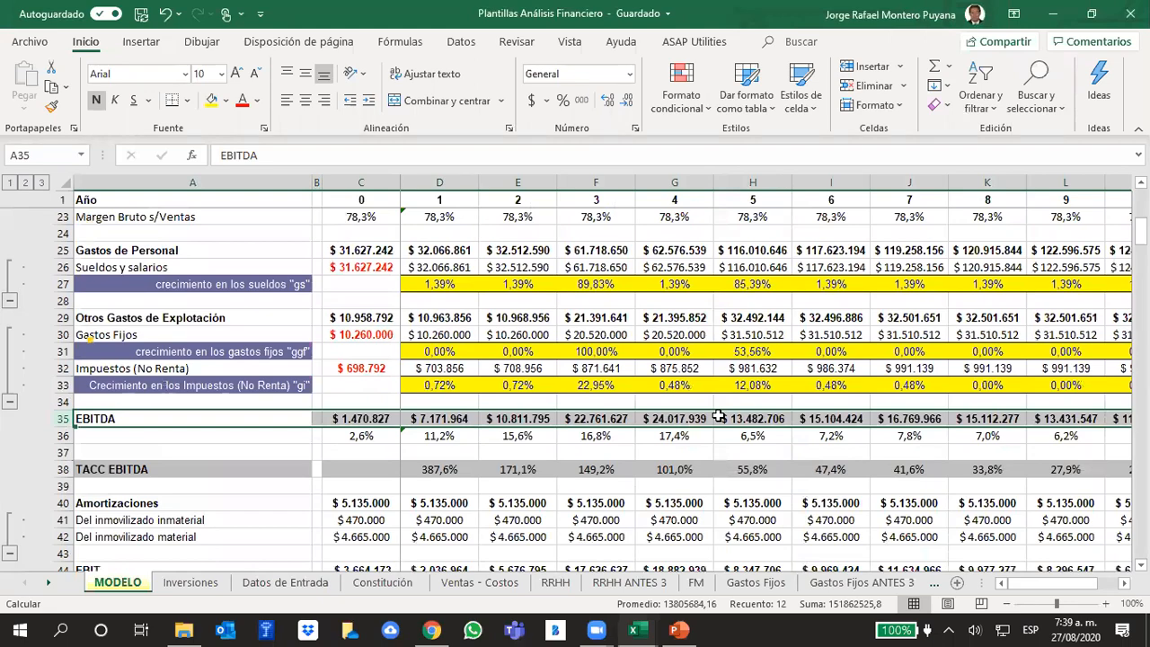
scroll(622, 378, "down", 6)
scroll(621, 379, "down", 17)
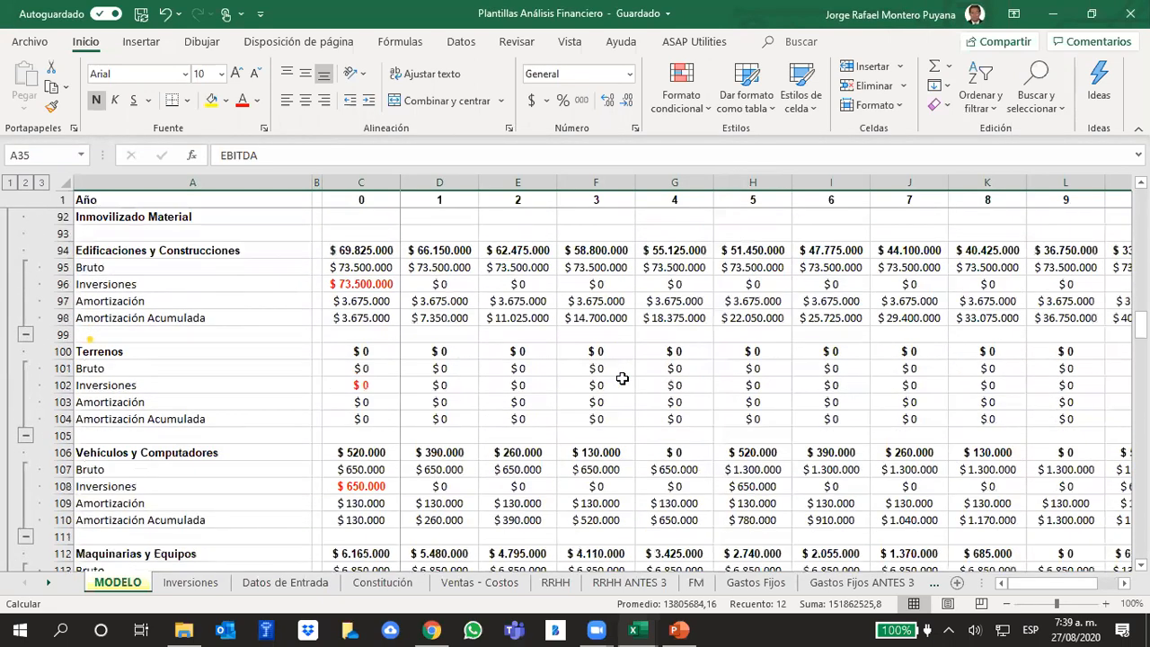
scroll(622, 378, "down", 12)
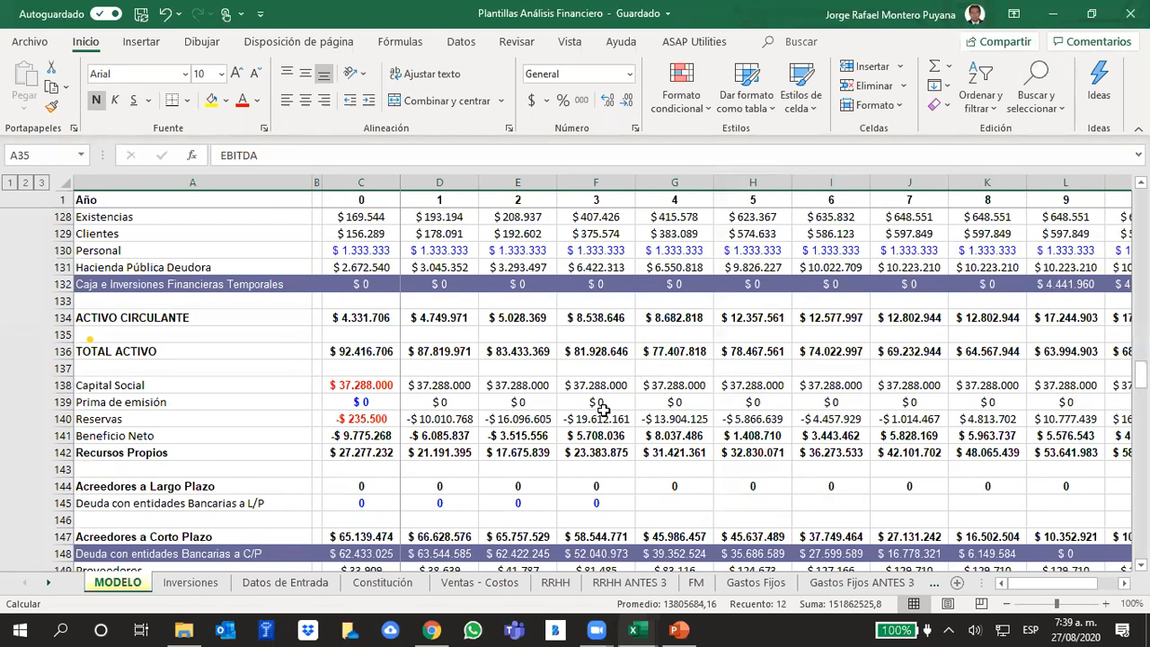
scroll(620, 341, "up", 13)
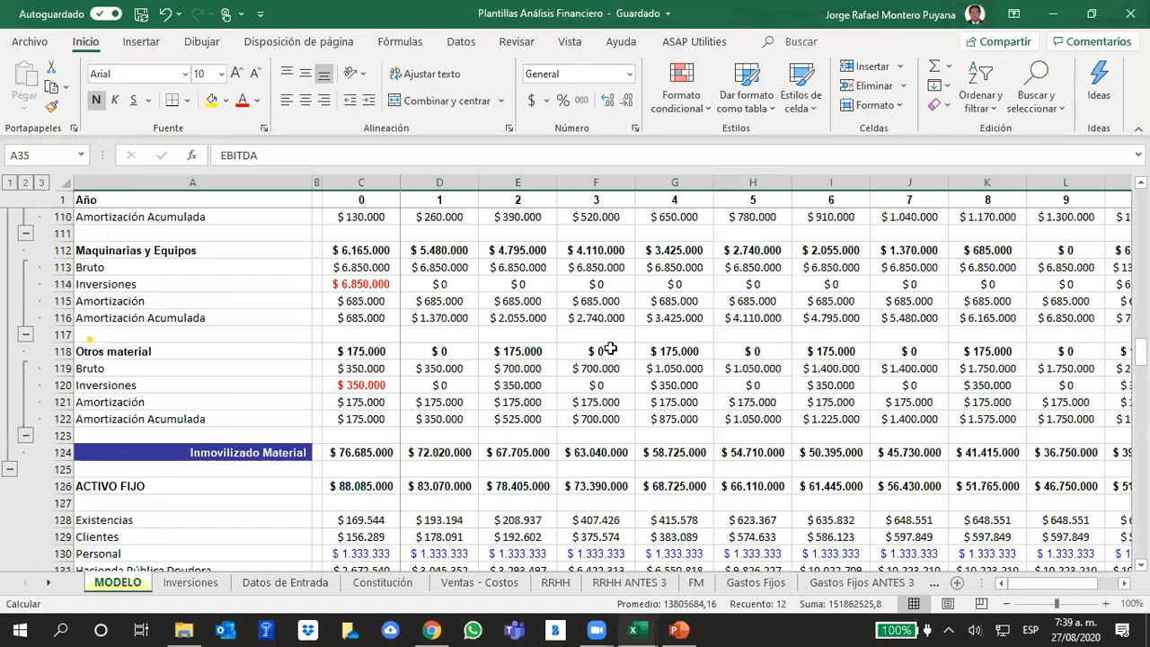